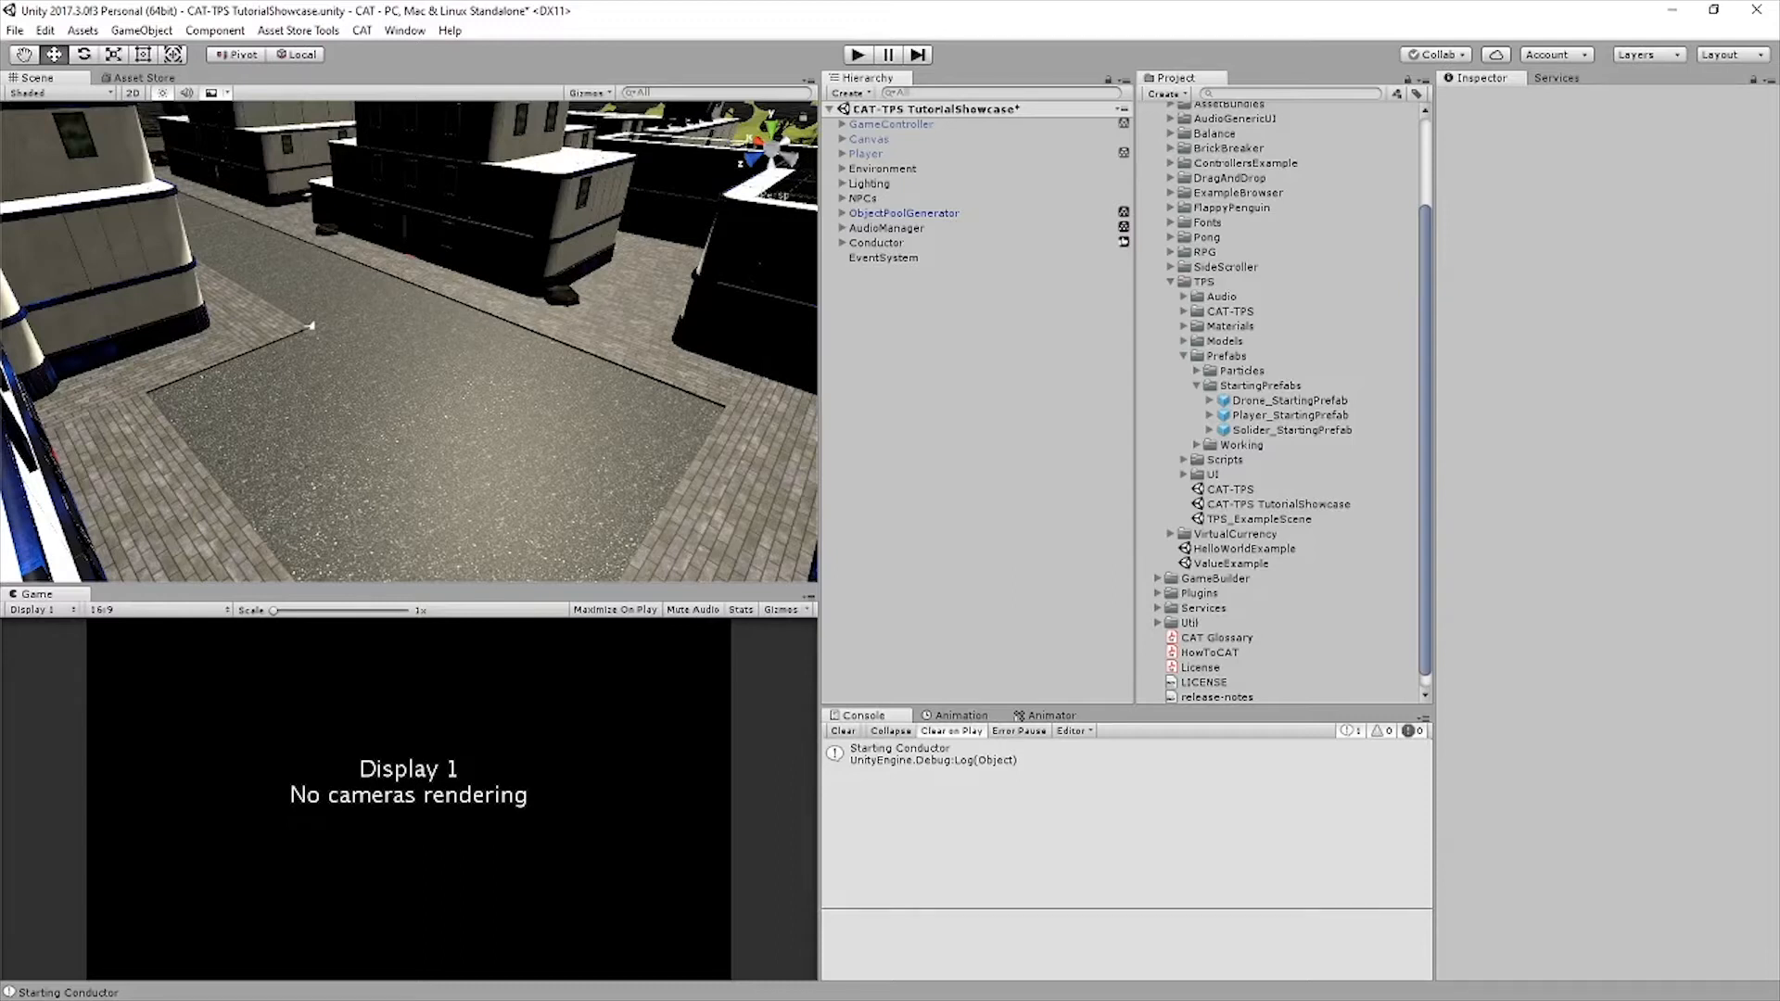
Add the Player_StartingPrefab to the scene and raise it to a Y position of about 1.03
{"action": "left_click_drag", "start_coordinate": [1289, 414], "coordinate": [918, 273]}
{"action": "key", "text": "w"}
{"action": "right_click_drag", "start_coordinate": [418, 324], "coordinate": [413, 184]}
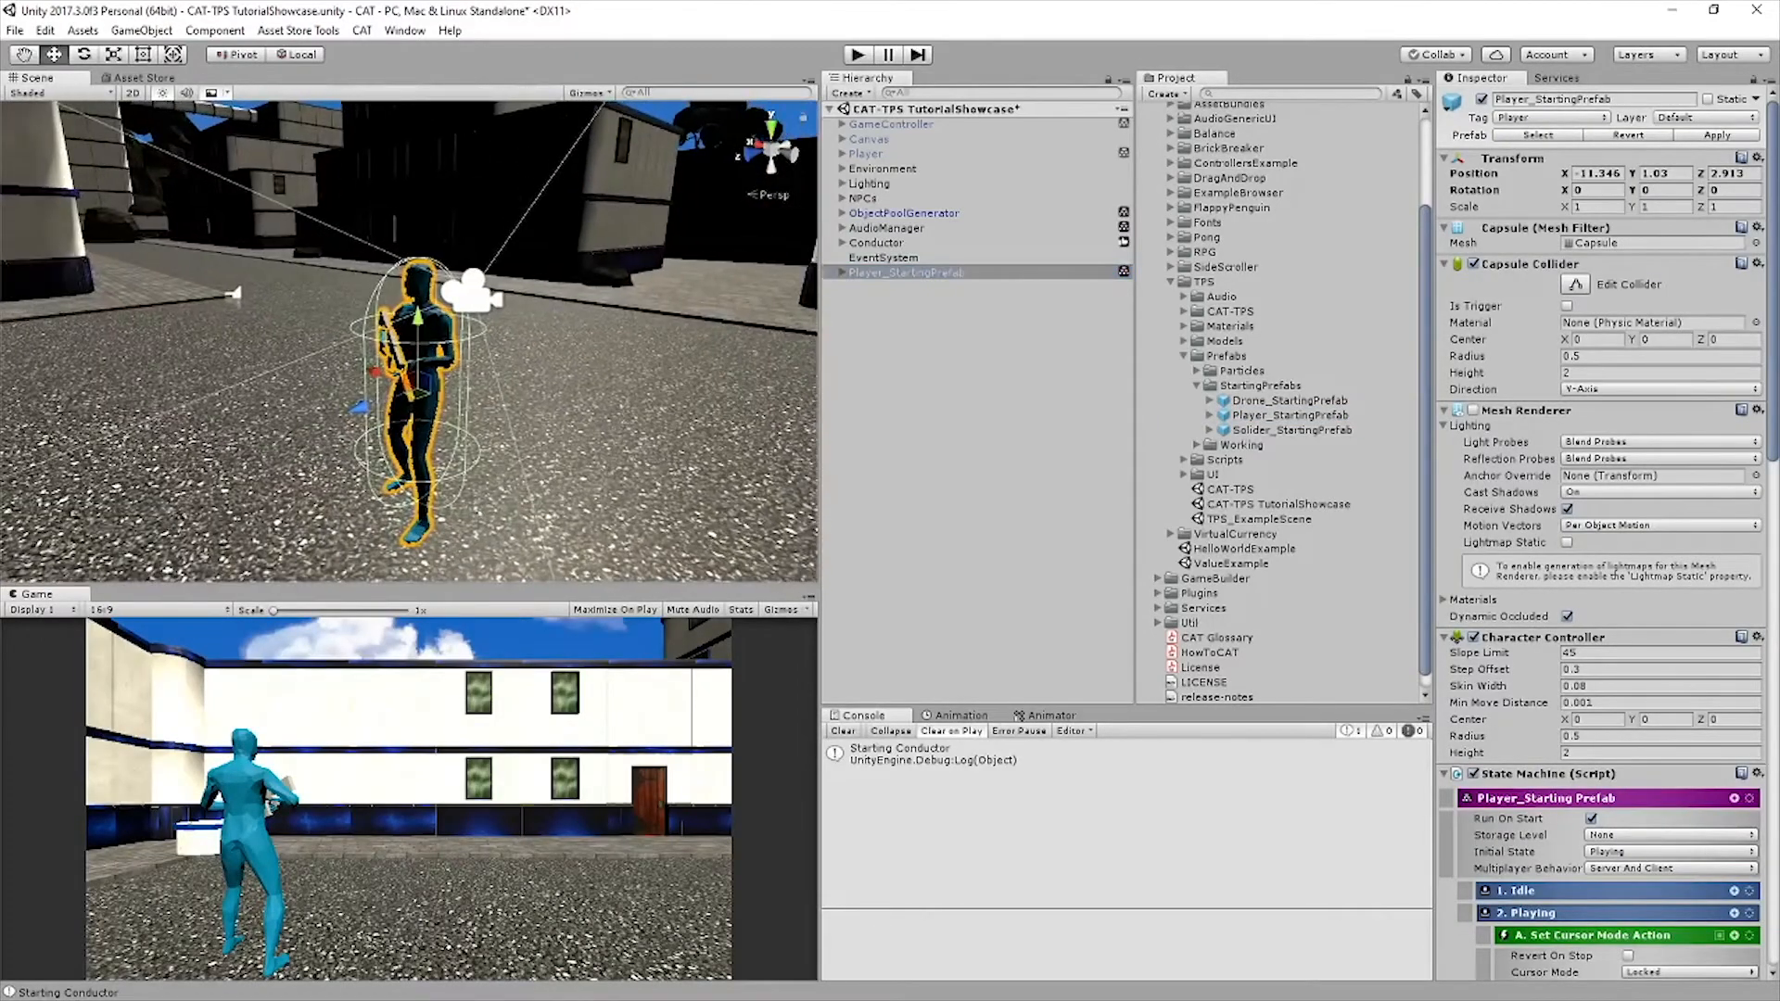
Expand the Player_StartingPrefab and its Playing state to examine their child objects
{"action": "left_click", "coordinate": [842, 272]}
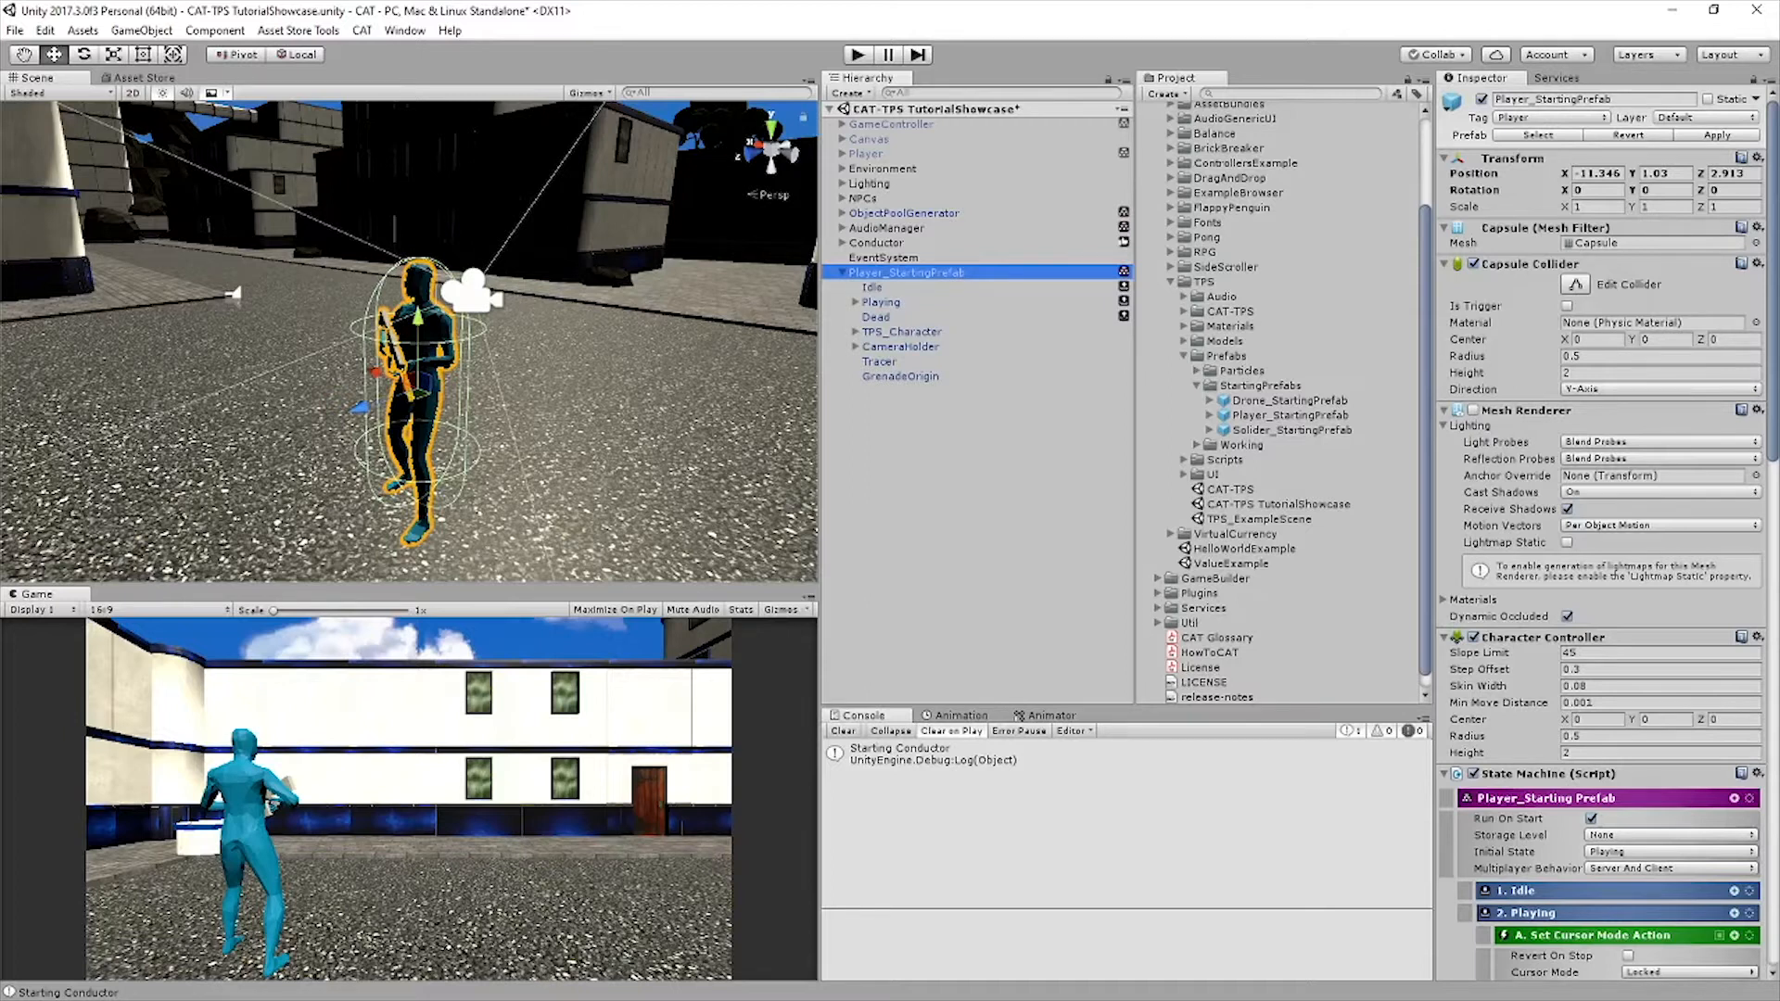
{"action": "left_click", "coordinate": [973, 501]}
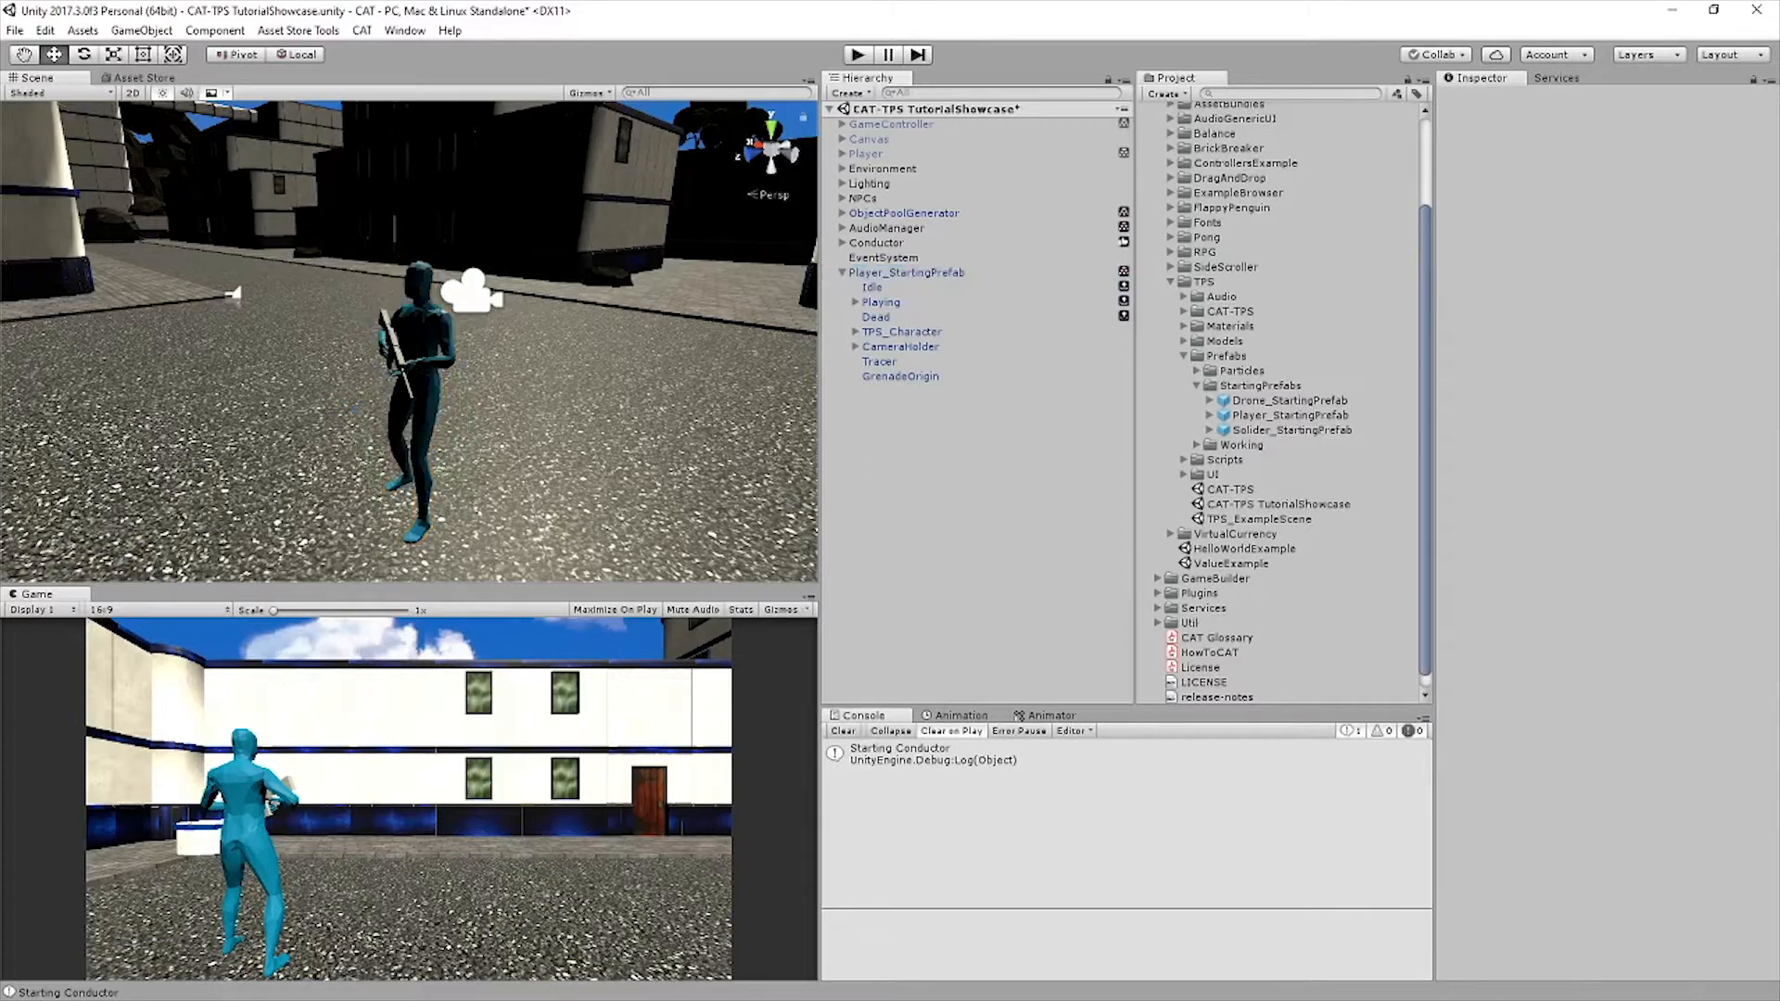
{"action": "left_click", "coordinate": [854, 302]}
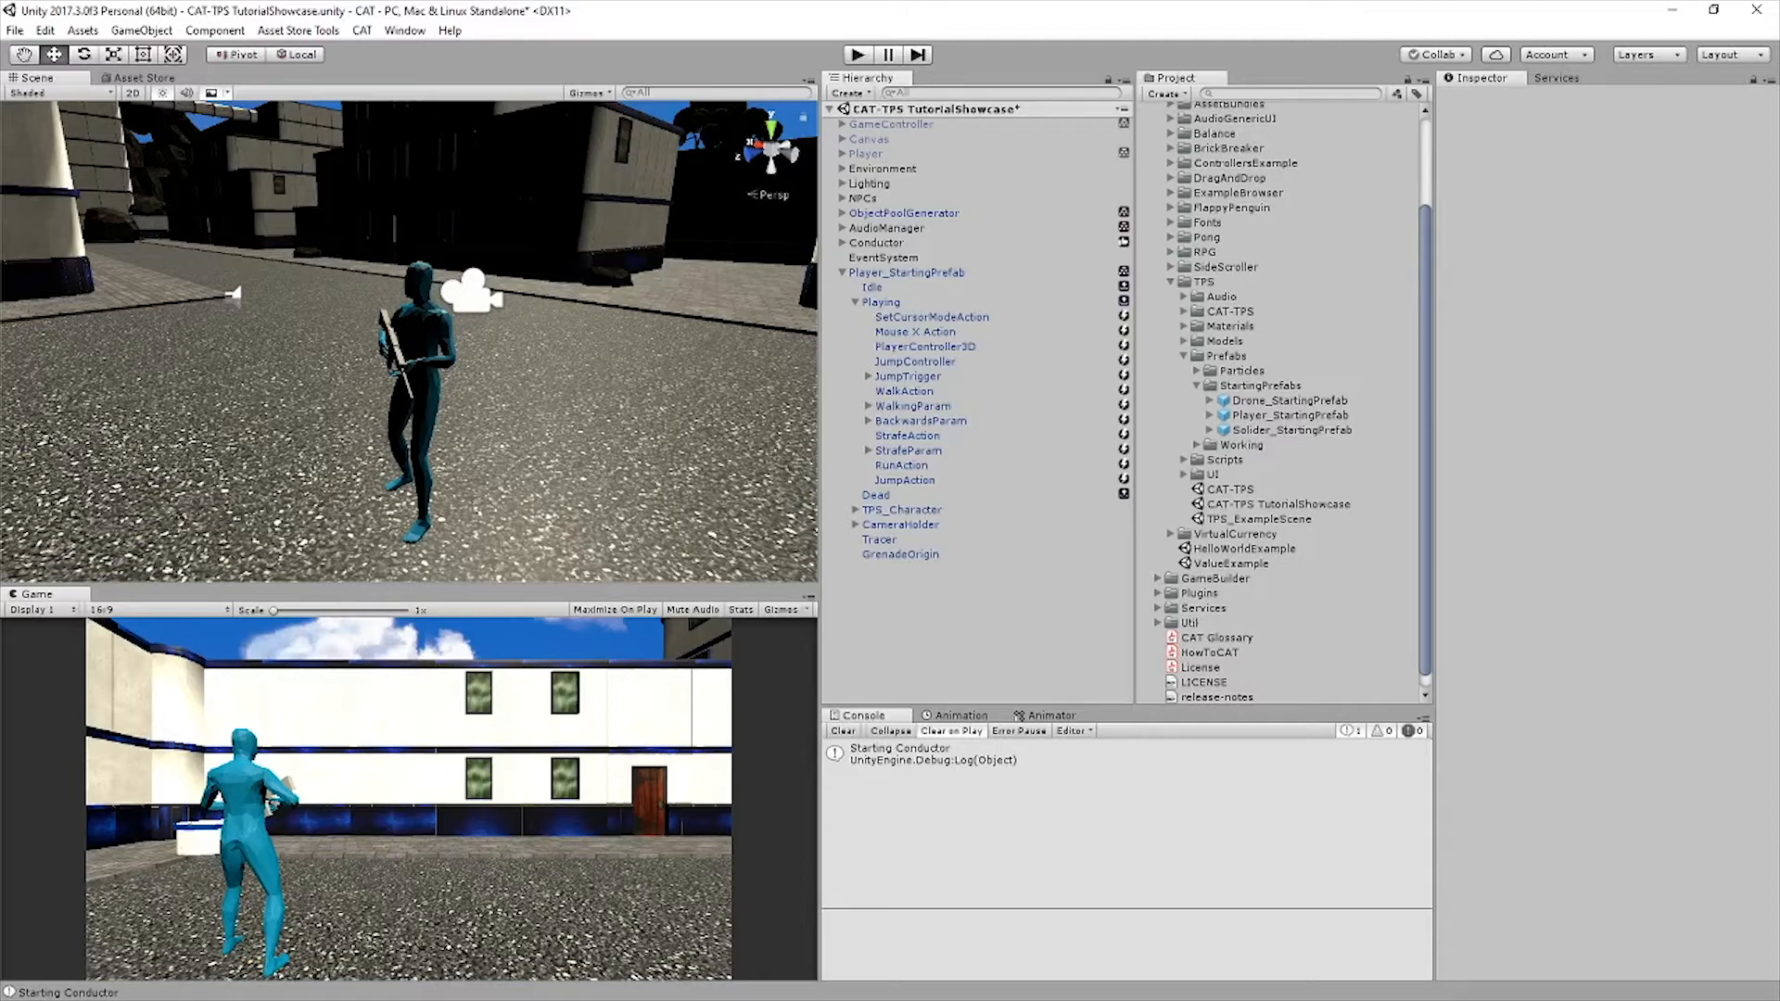
Add an Integer value to the Value Holder of the Player_StartingPrefab
{"action": "left_click", "coordinate": [907, 272]}
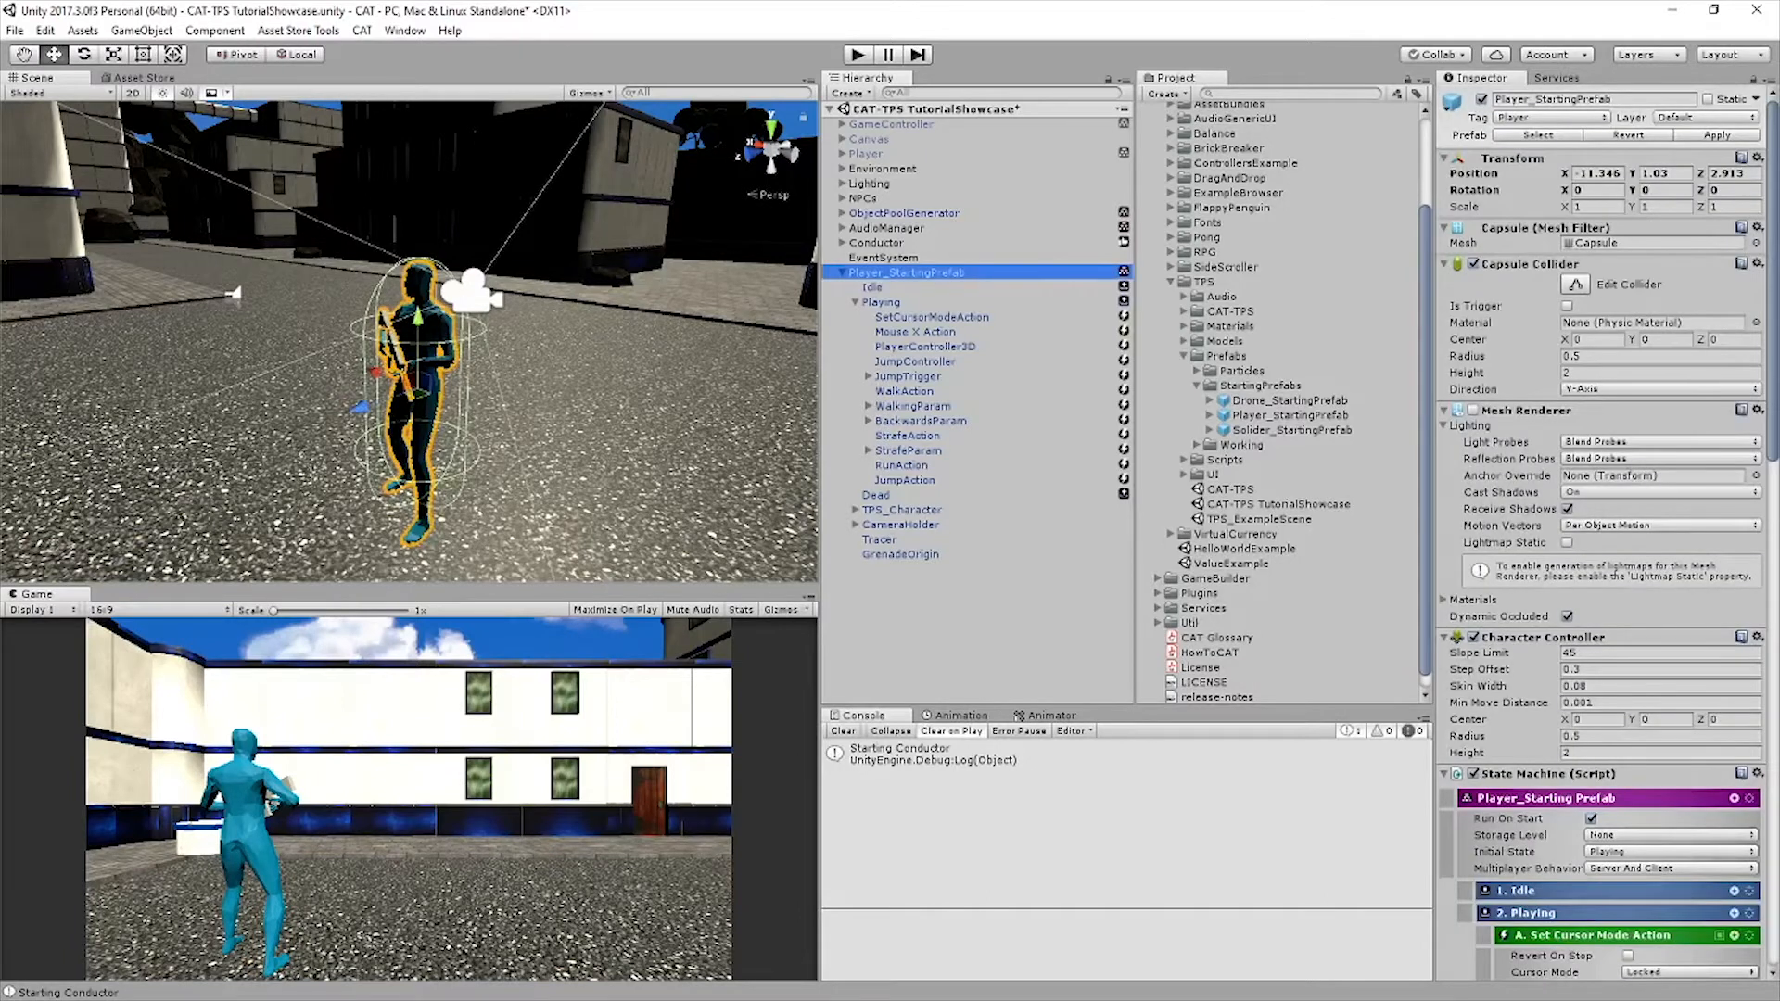
{"action": "scroll", "coordinate": [1603, 538], "scroll_direction": "down", "scroll_amount": 5}
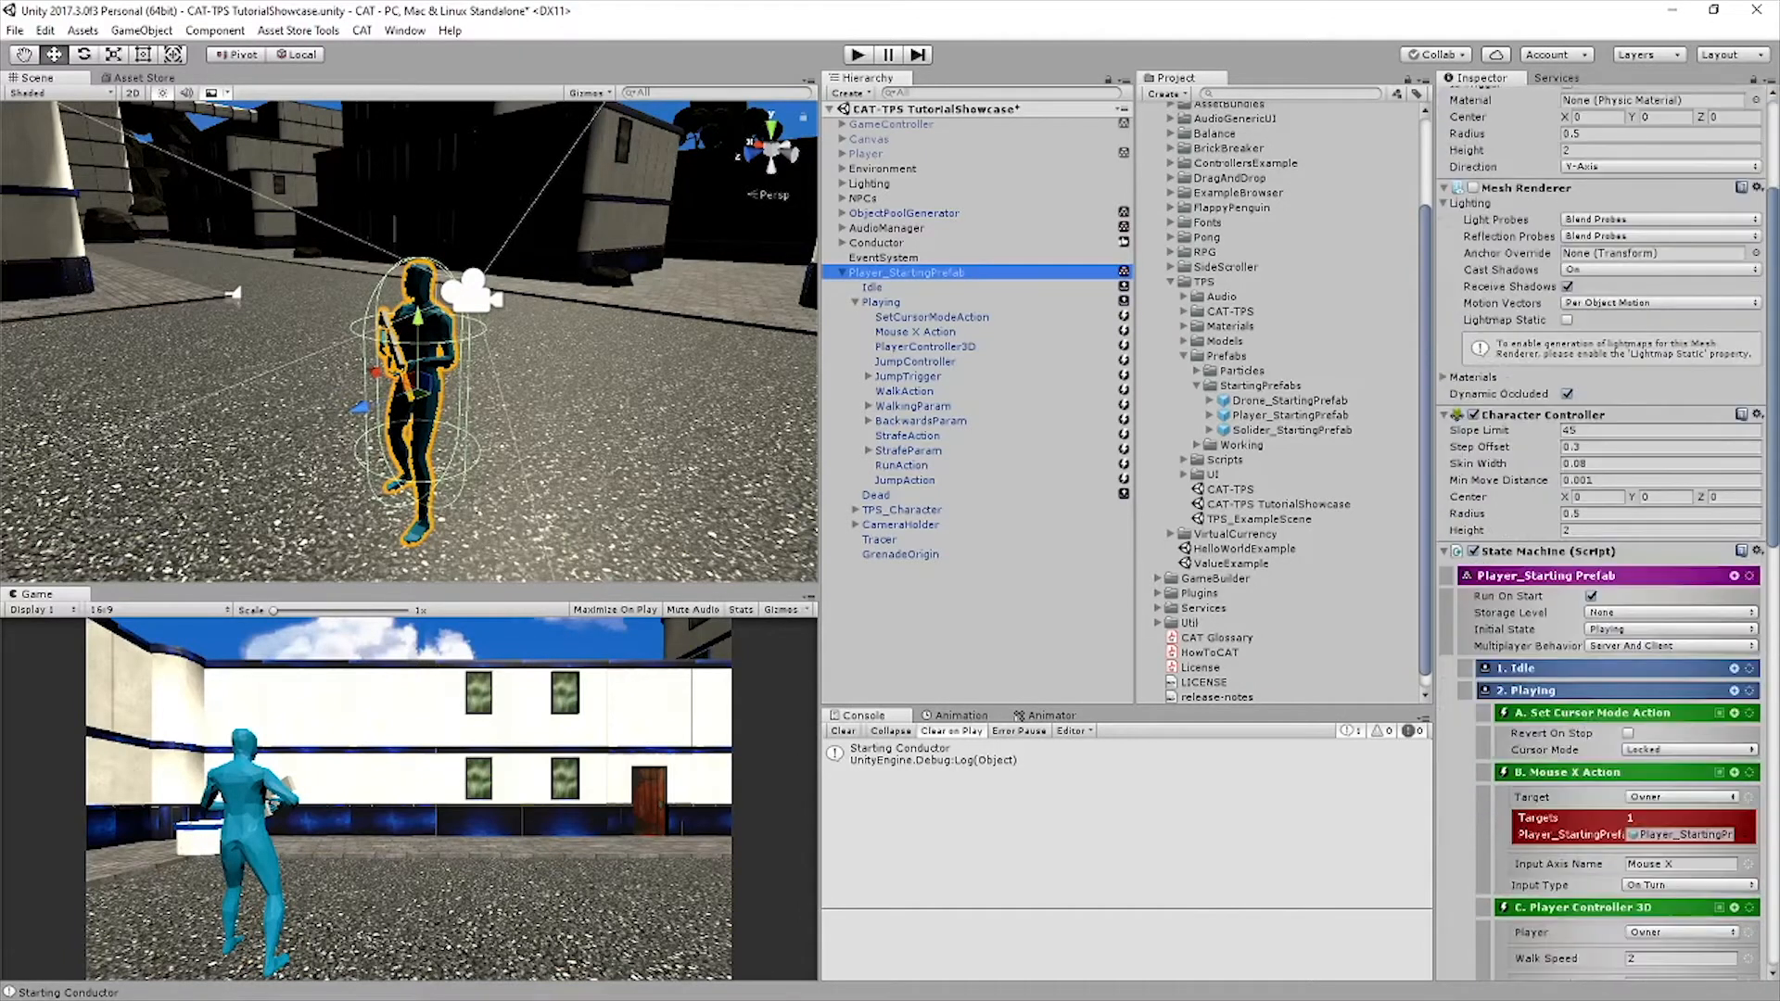
{"action": "left_click", "coordinate": [1444, 552]}
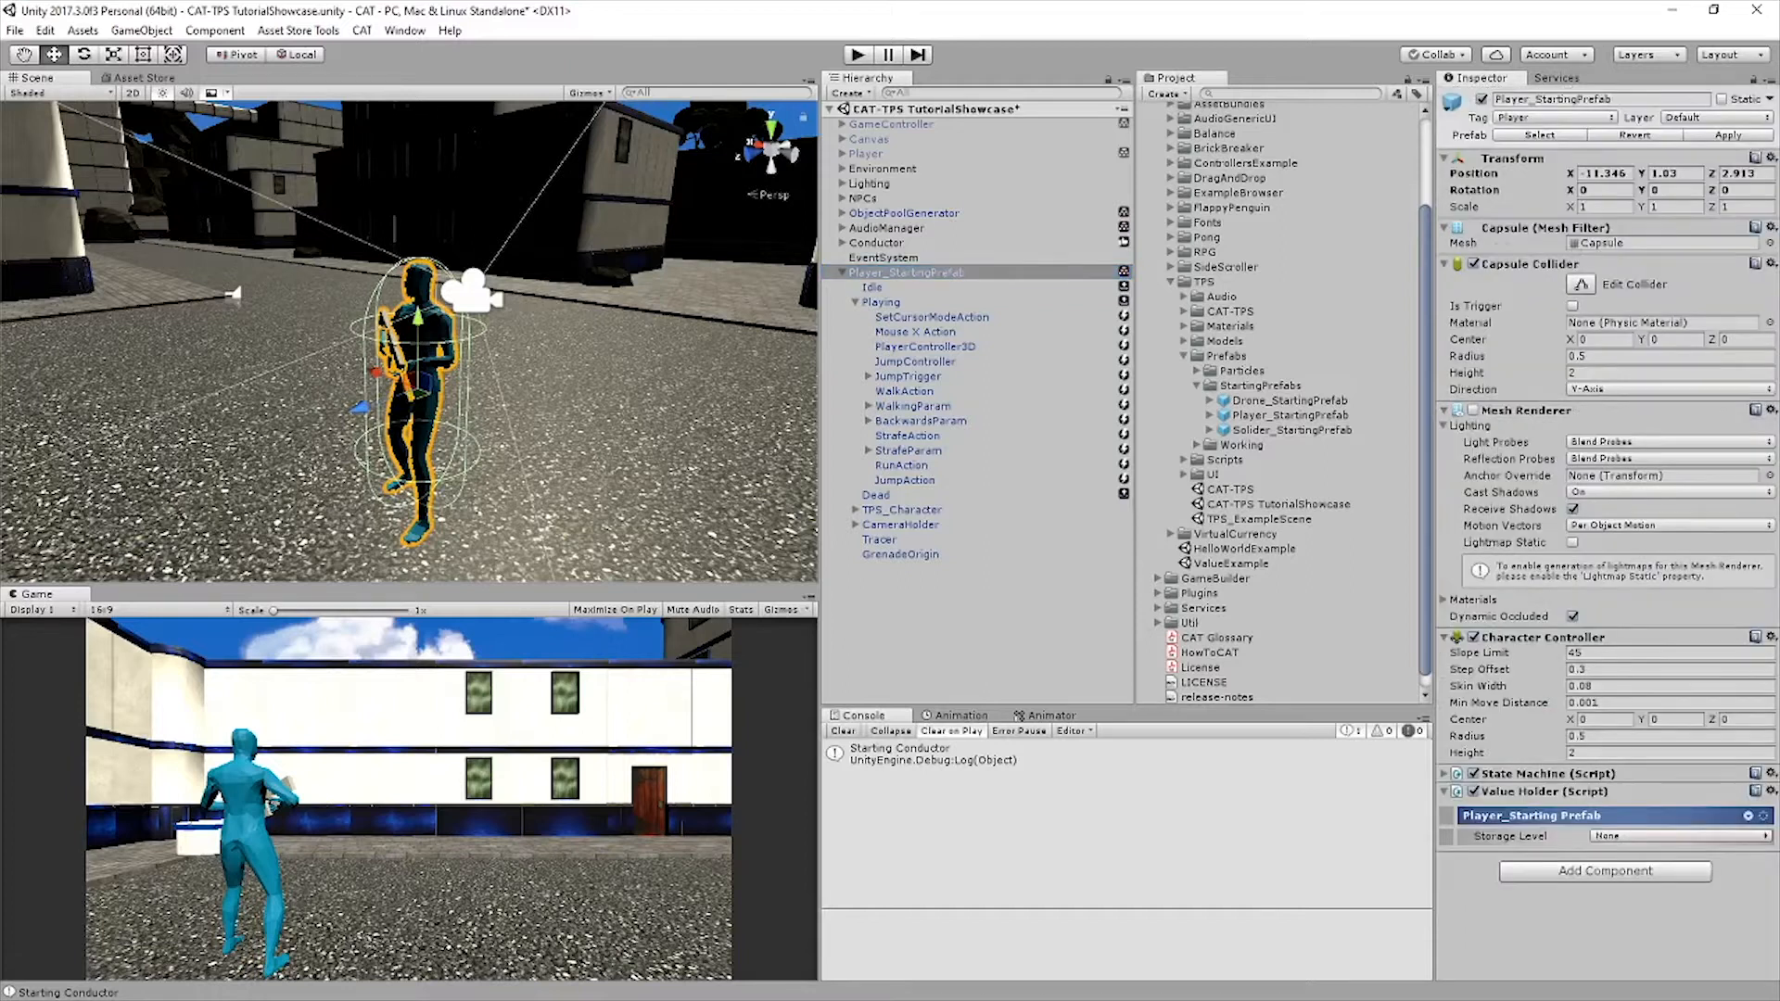
{"action": "left_click", "coordinate": [1748, 815]}
{"action": "type", "text": "In"}
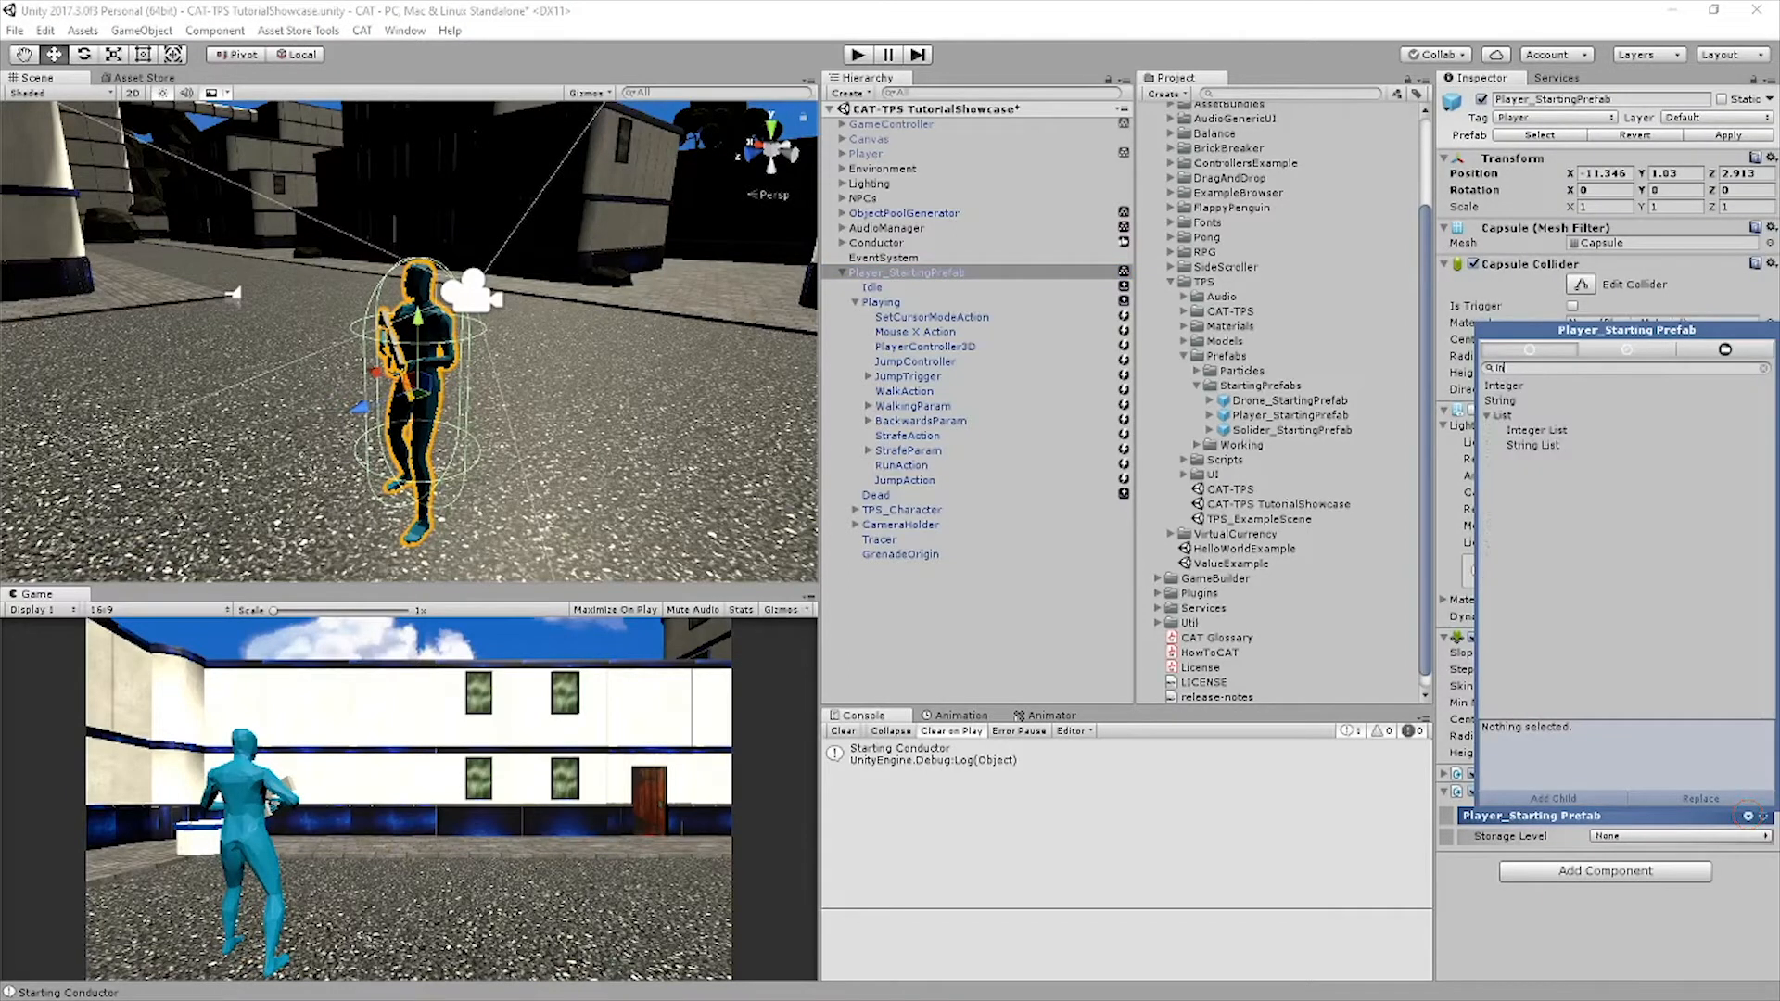
{"action": "key", "text": "Down"}
{"action": "key", "text": "Return"}
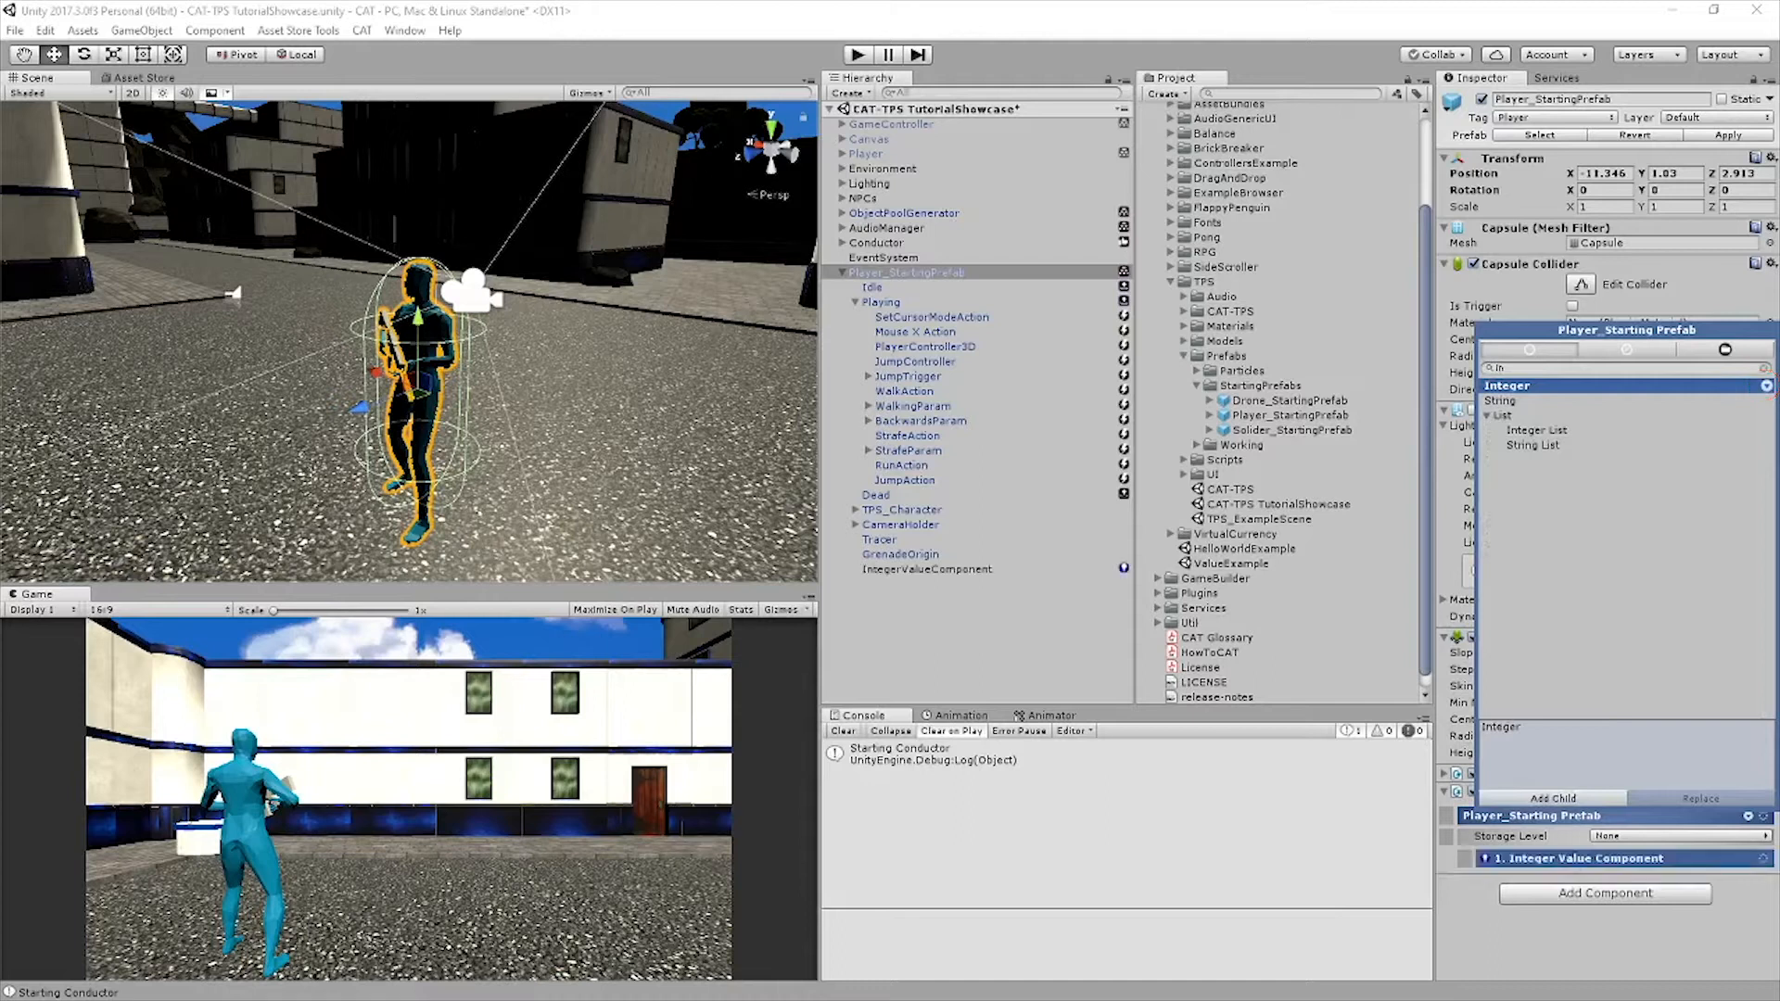
Rename the new IntegerValueComponent as PlayerHealth
{"action": "left_click", "coordinate": [927, 569]}
{"action": "left_click", "coordinate": [927, 569]}
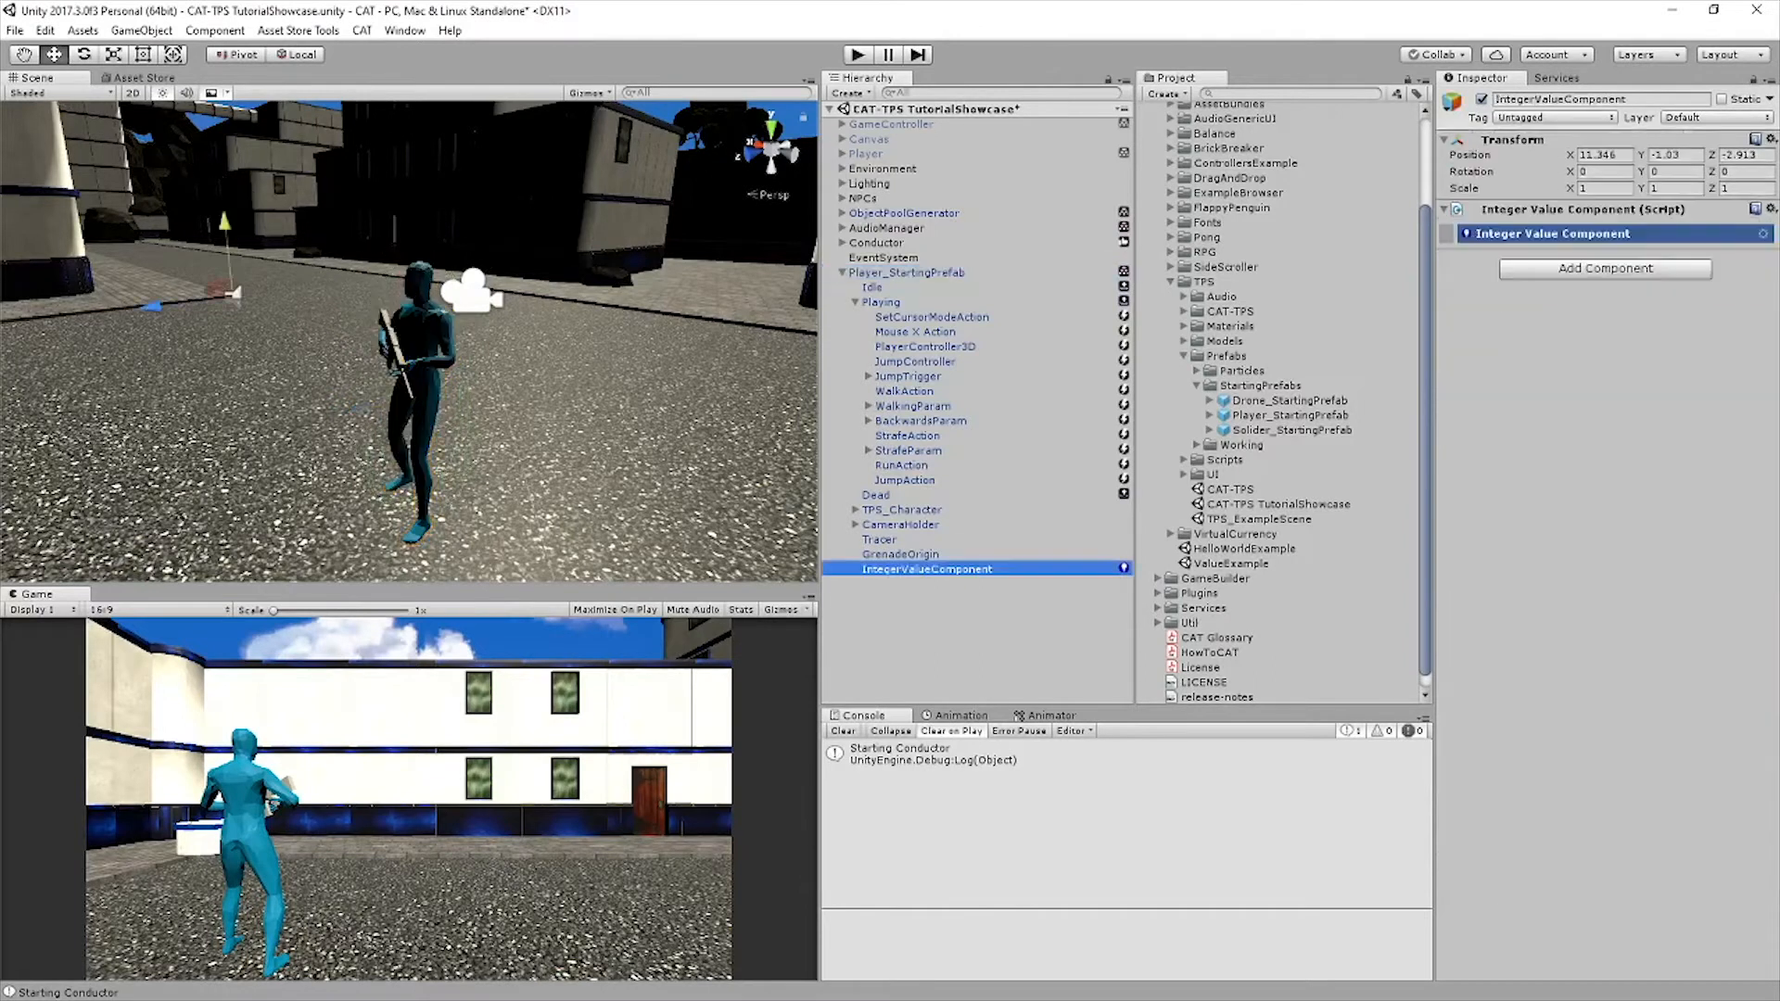
{"action": "left_click", "coordinate": [1576, 233]}
{"action": "left_click", "coordinate": [1602, 99]}
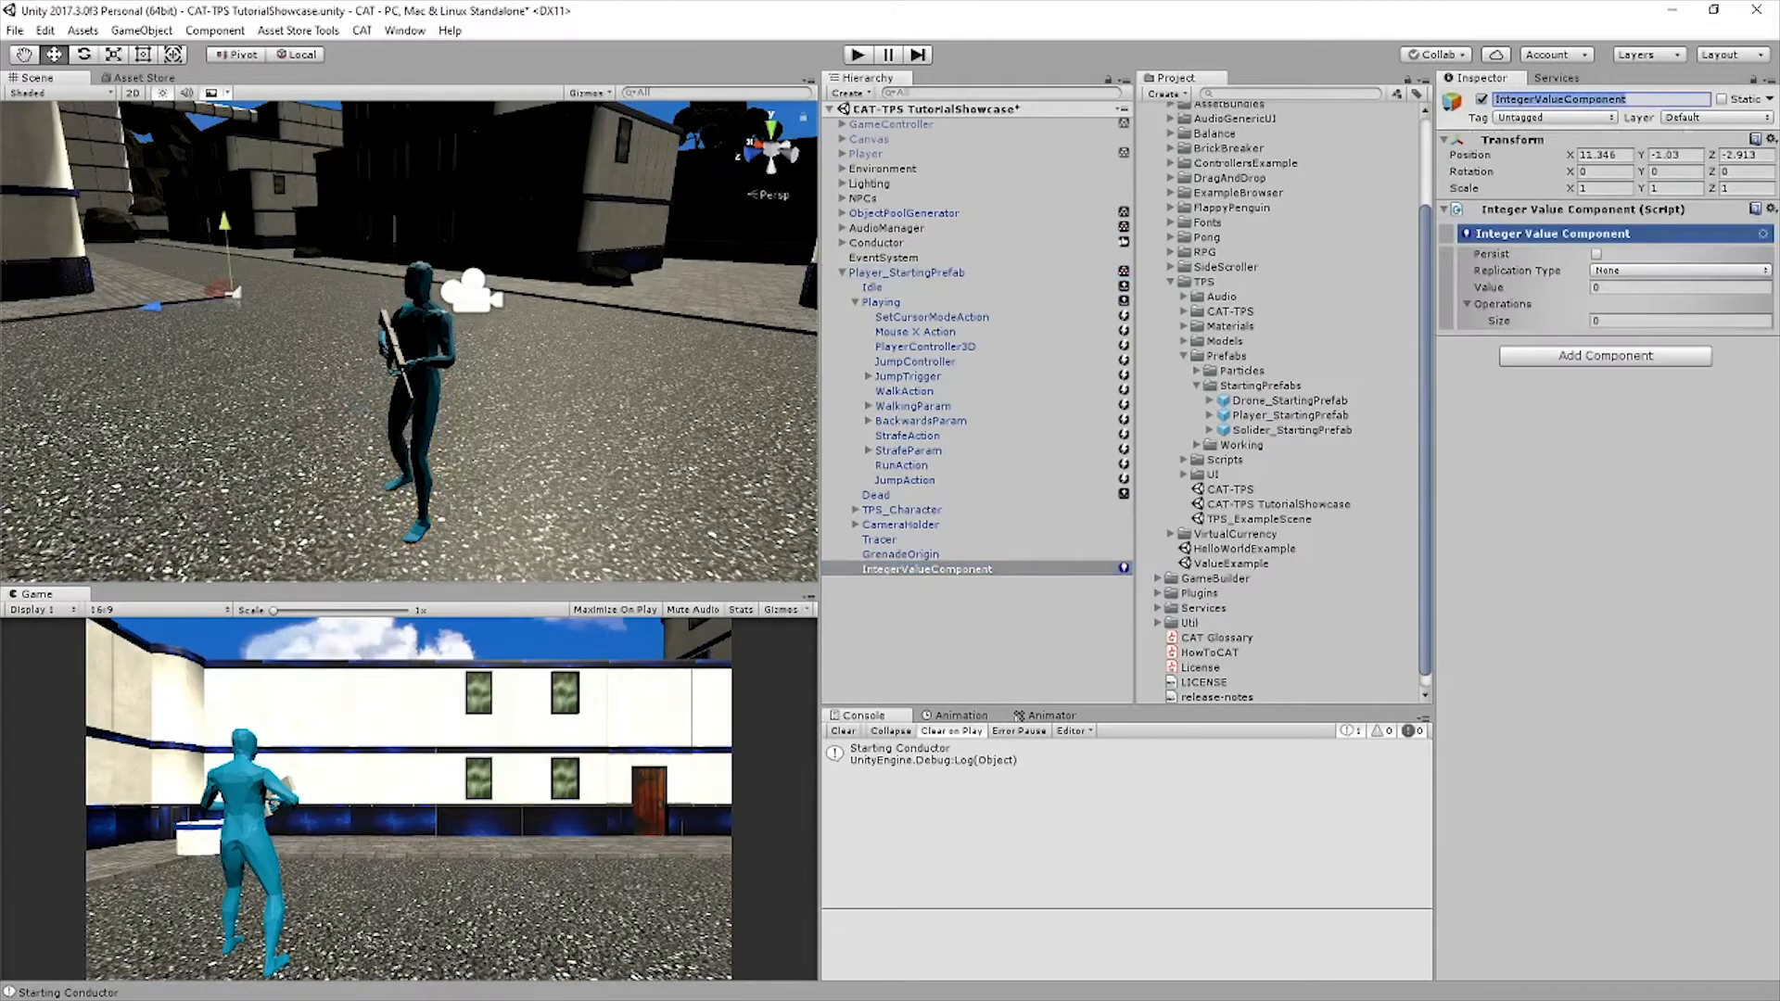
{"action": "type", "text": "PlayerHeal"}
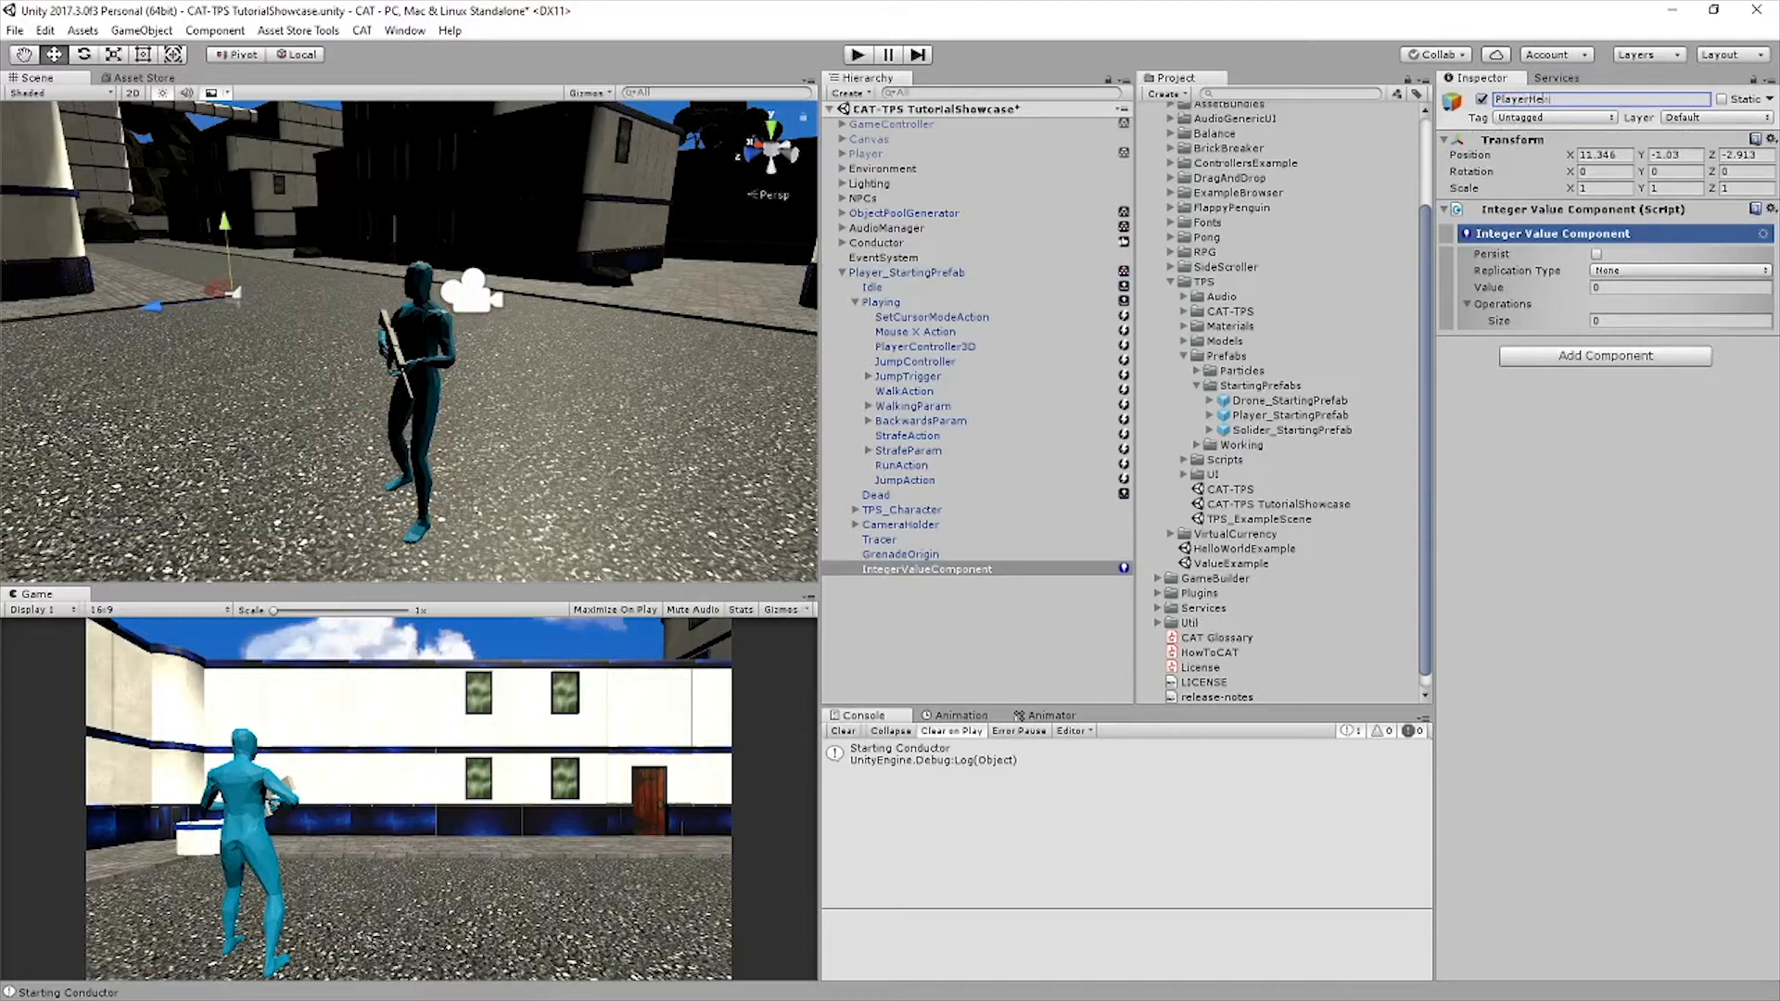
{"action": "type", "text": "th"}
{"action": "key", "text": "Return"}
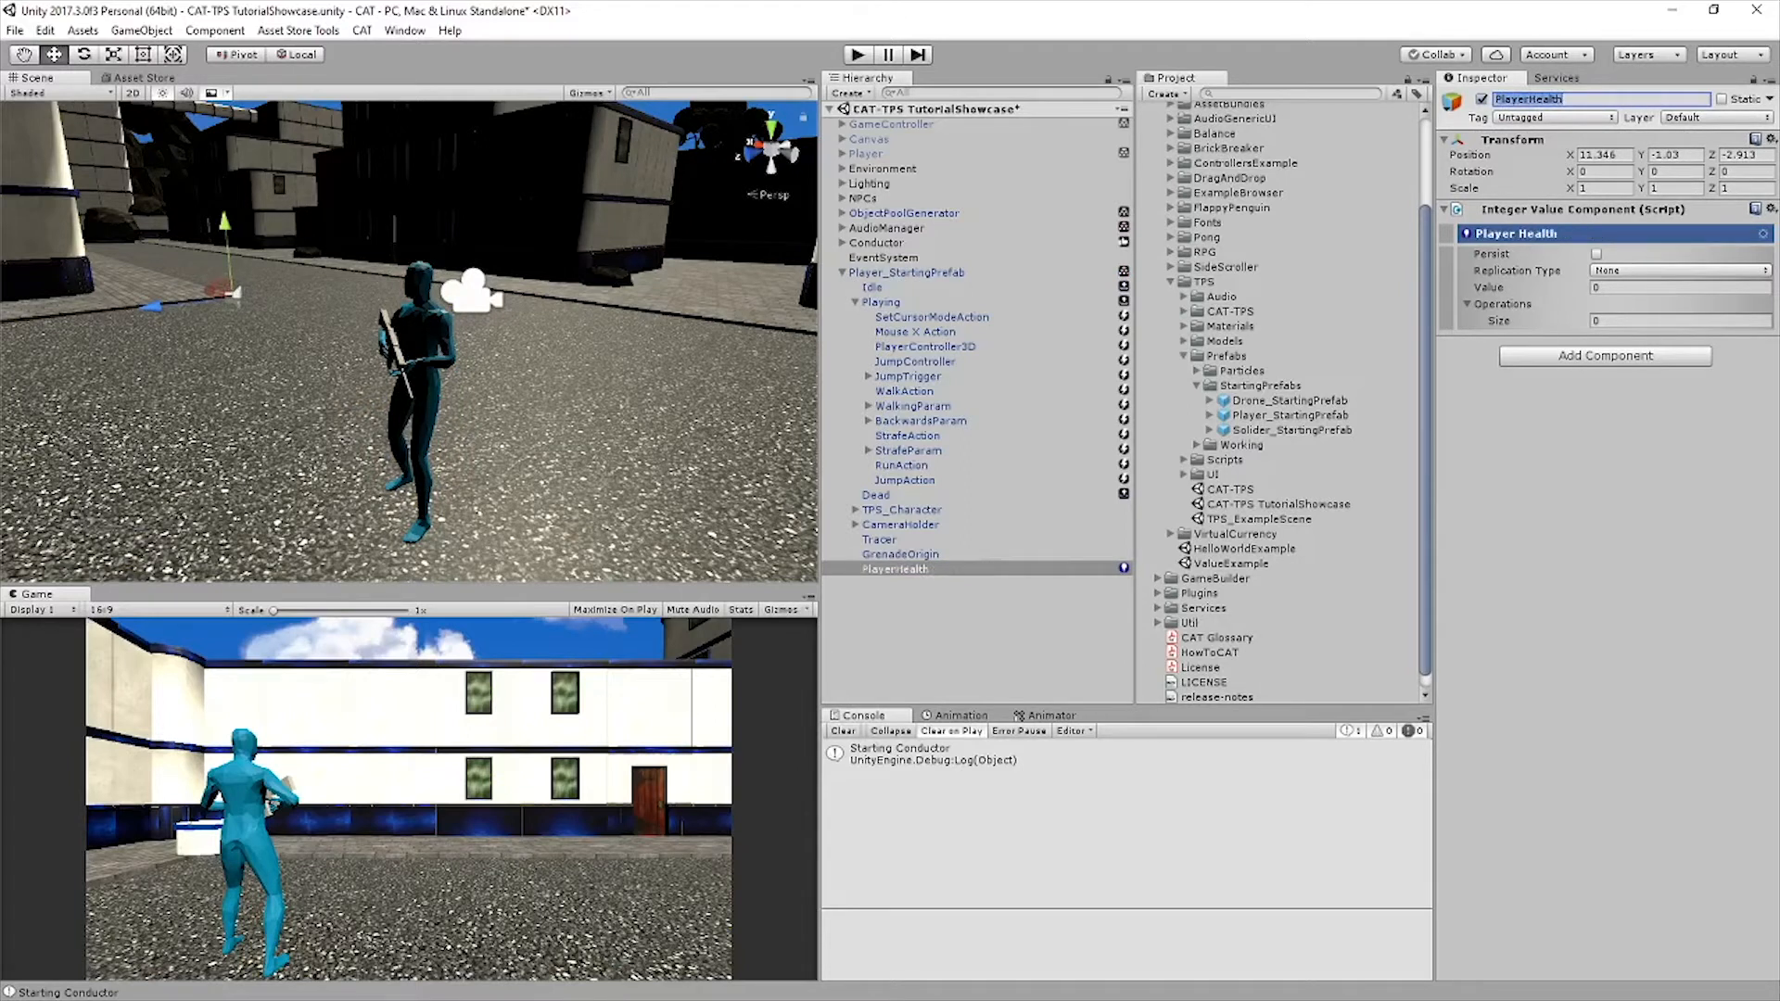
Set the PlayerHealth value to 100 and save the scene
{"action": "left_click", "coordinate": [1668, 287]}
{"action": "type", "text": "100"}
{"action": "key", "text": "Return"}
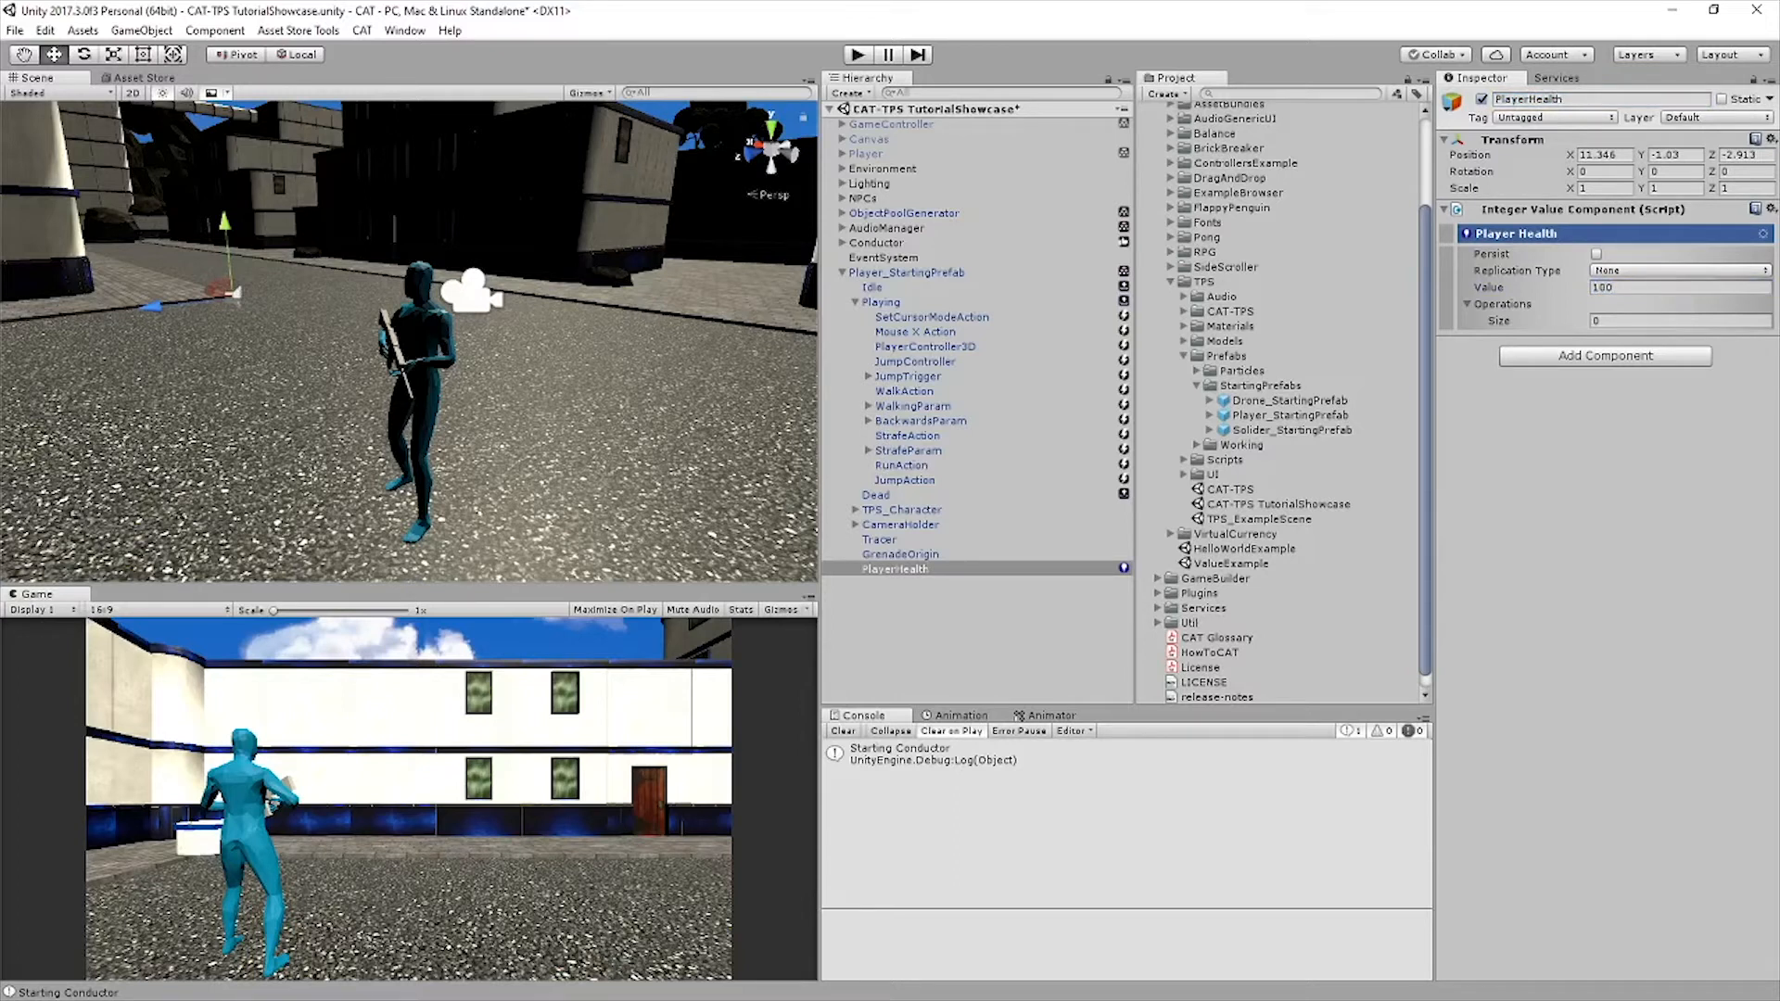
{"action": "key", "text": "ctrl+s"}
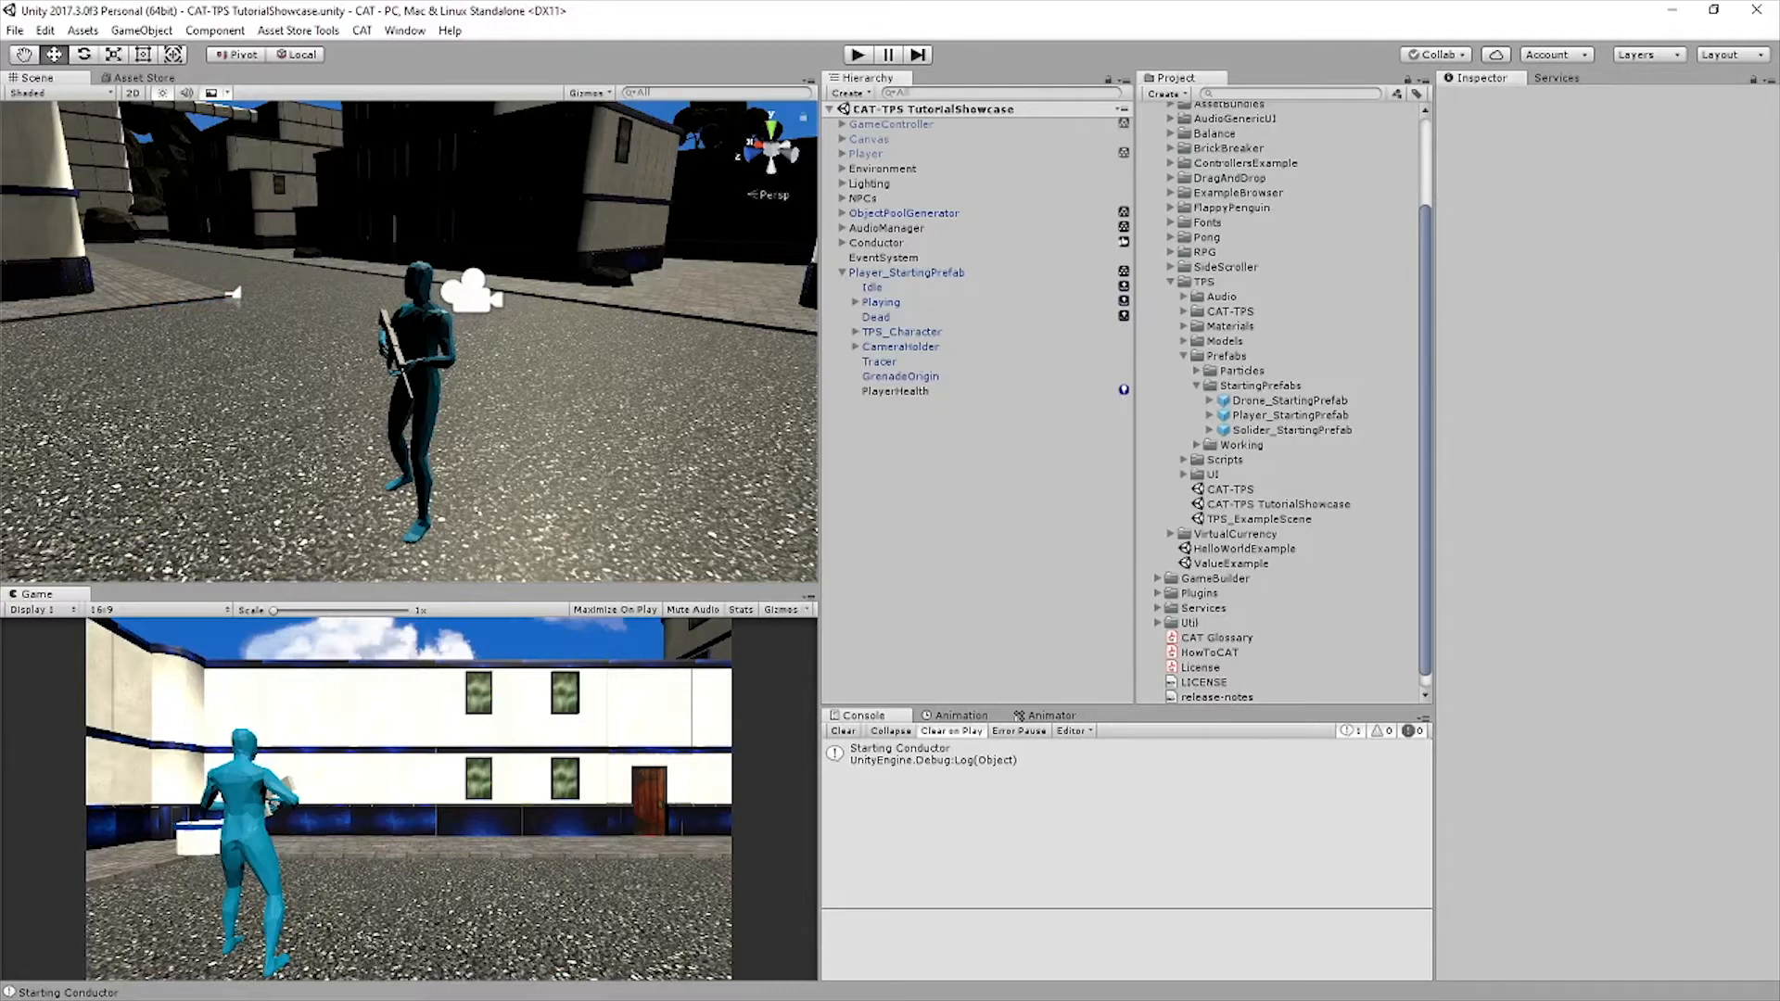
Add an Integer Value trigger to the State Machine of the Player_StartingPrefab
{"action": "left_click", "coordinate": [906, 272]}
{"action": "scroll", "coordinate": [1599, 748], "scroll_direction": "down", "scroll_amount": 2}
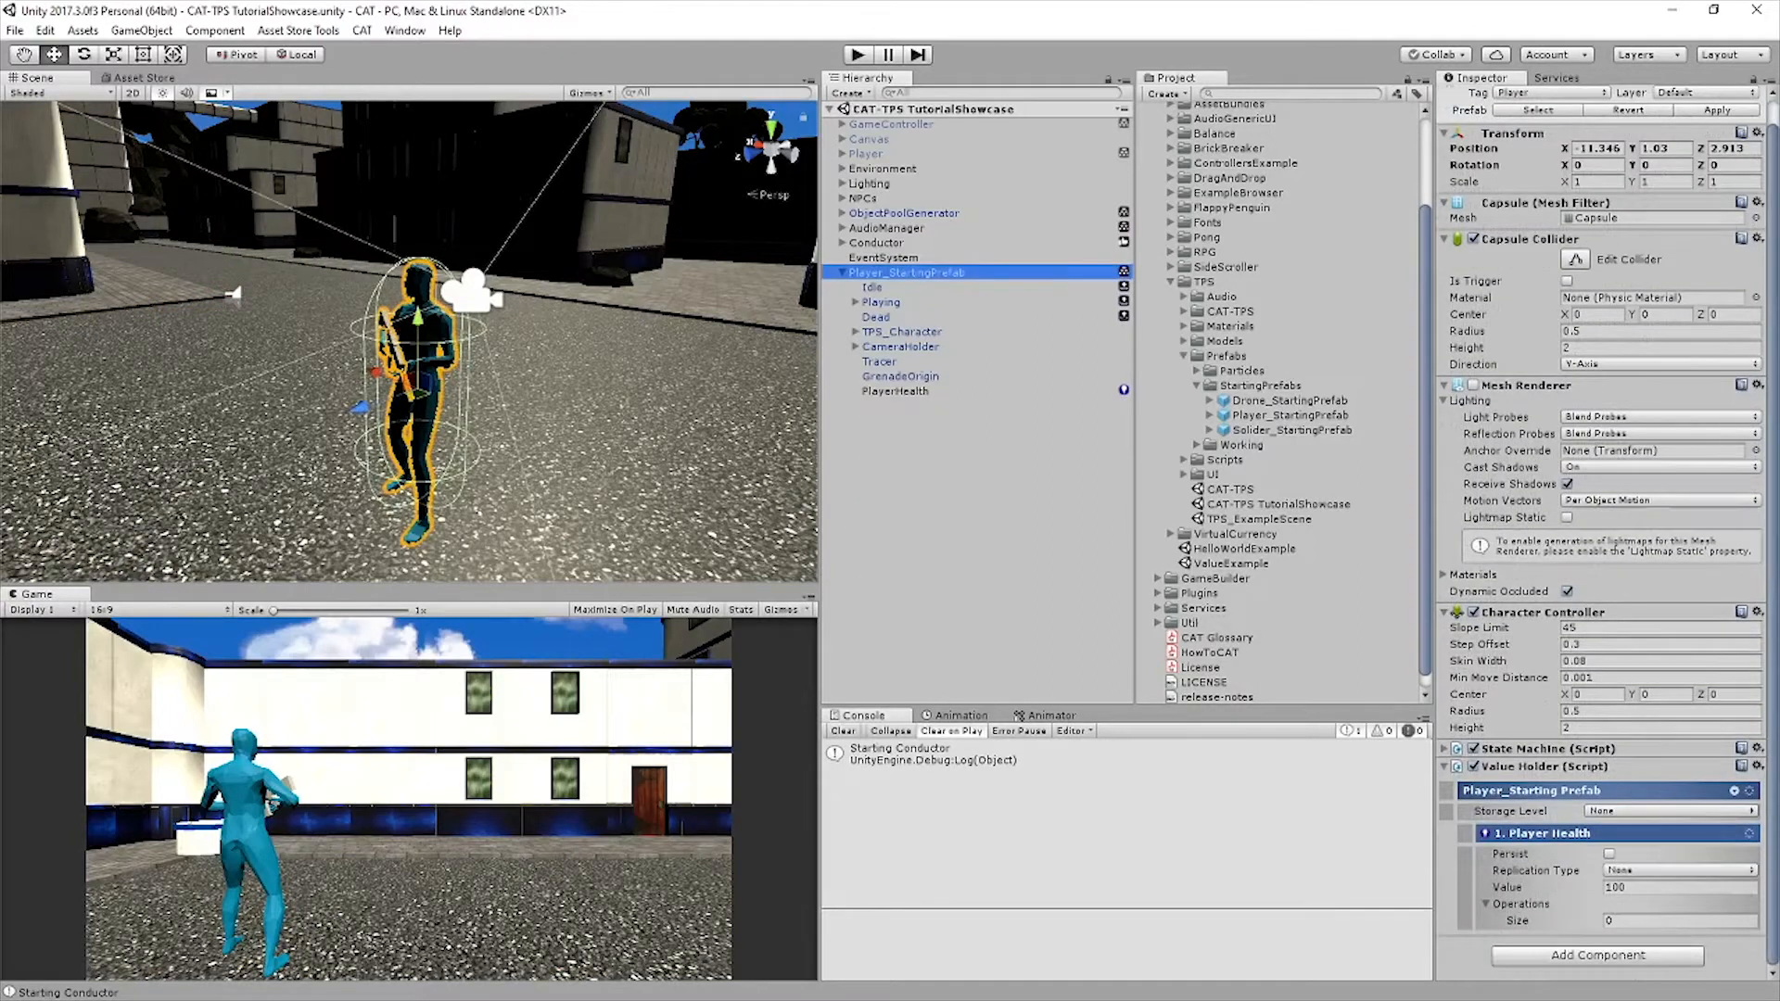
{"action": "left_click", "coordinate": [1529, 748]}
{"action": "scroll", "coordinate": [1530, 748], "scroll_direction": "down", "scroll_amount": 2}
{"action": "left_click", "coordinate": [1734, 662]}
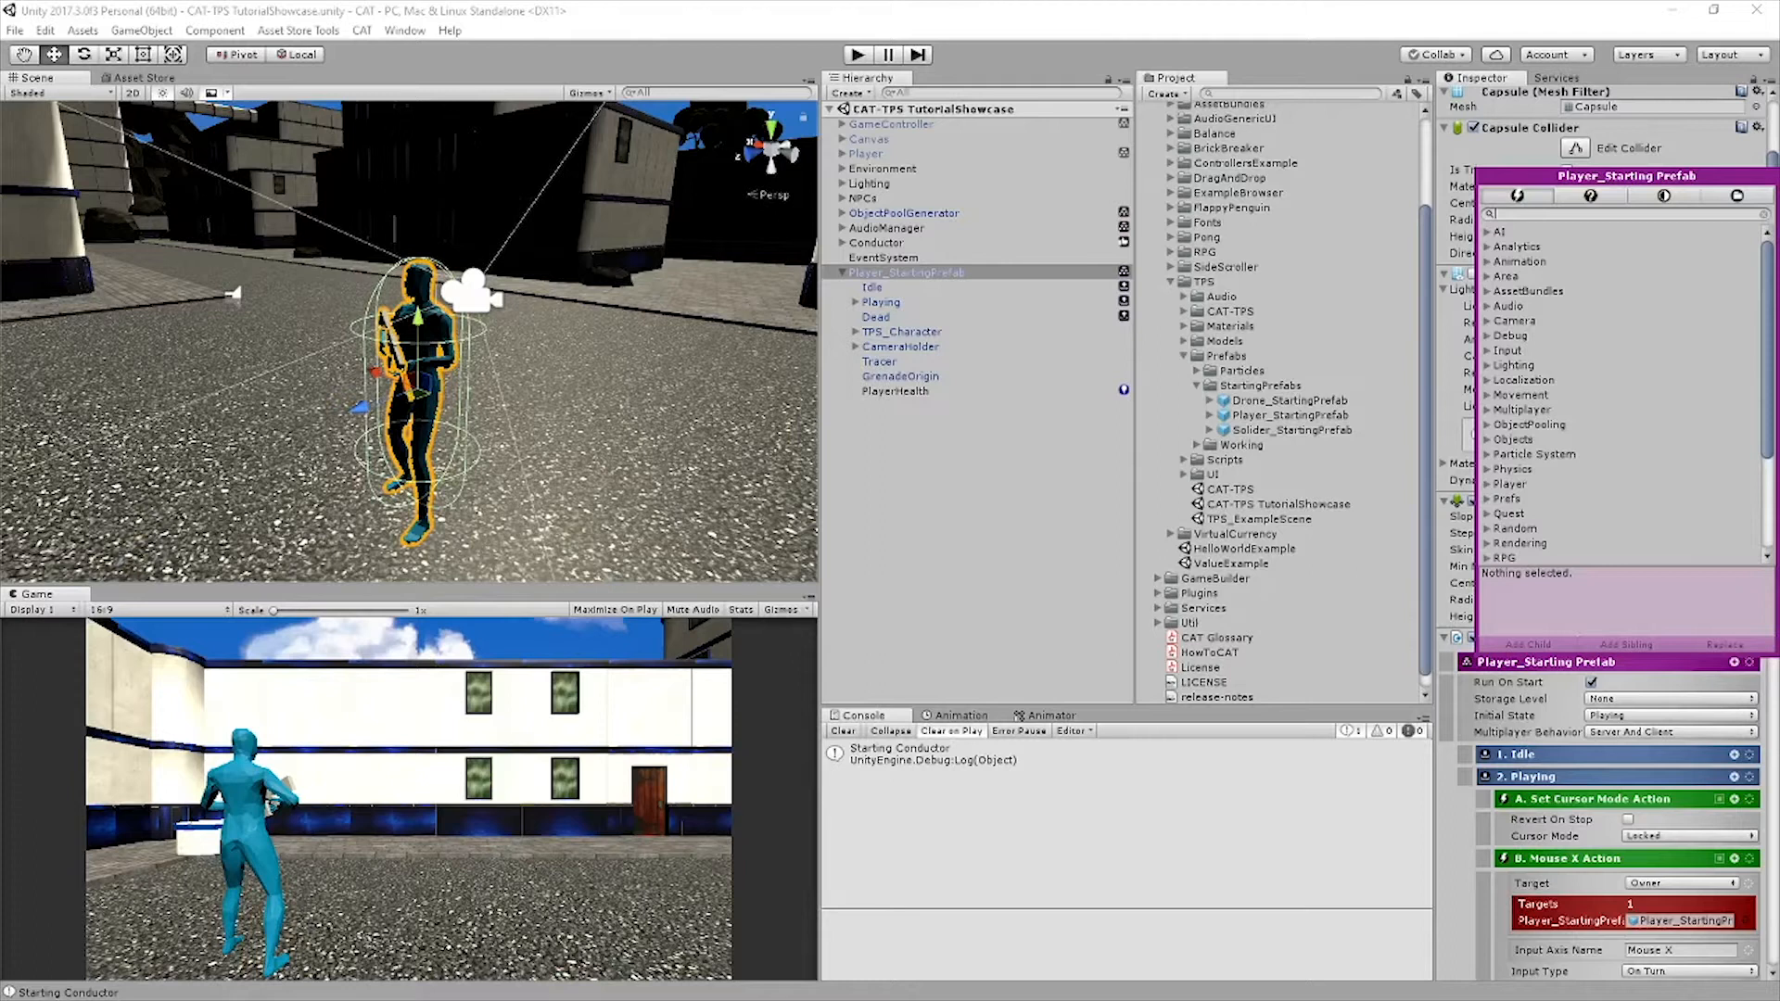
{"action": "type", "text": "inte"}
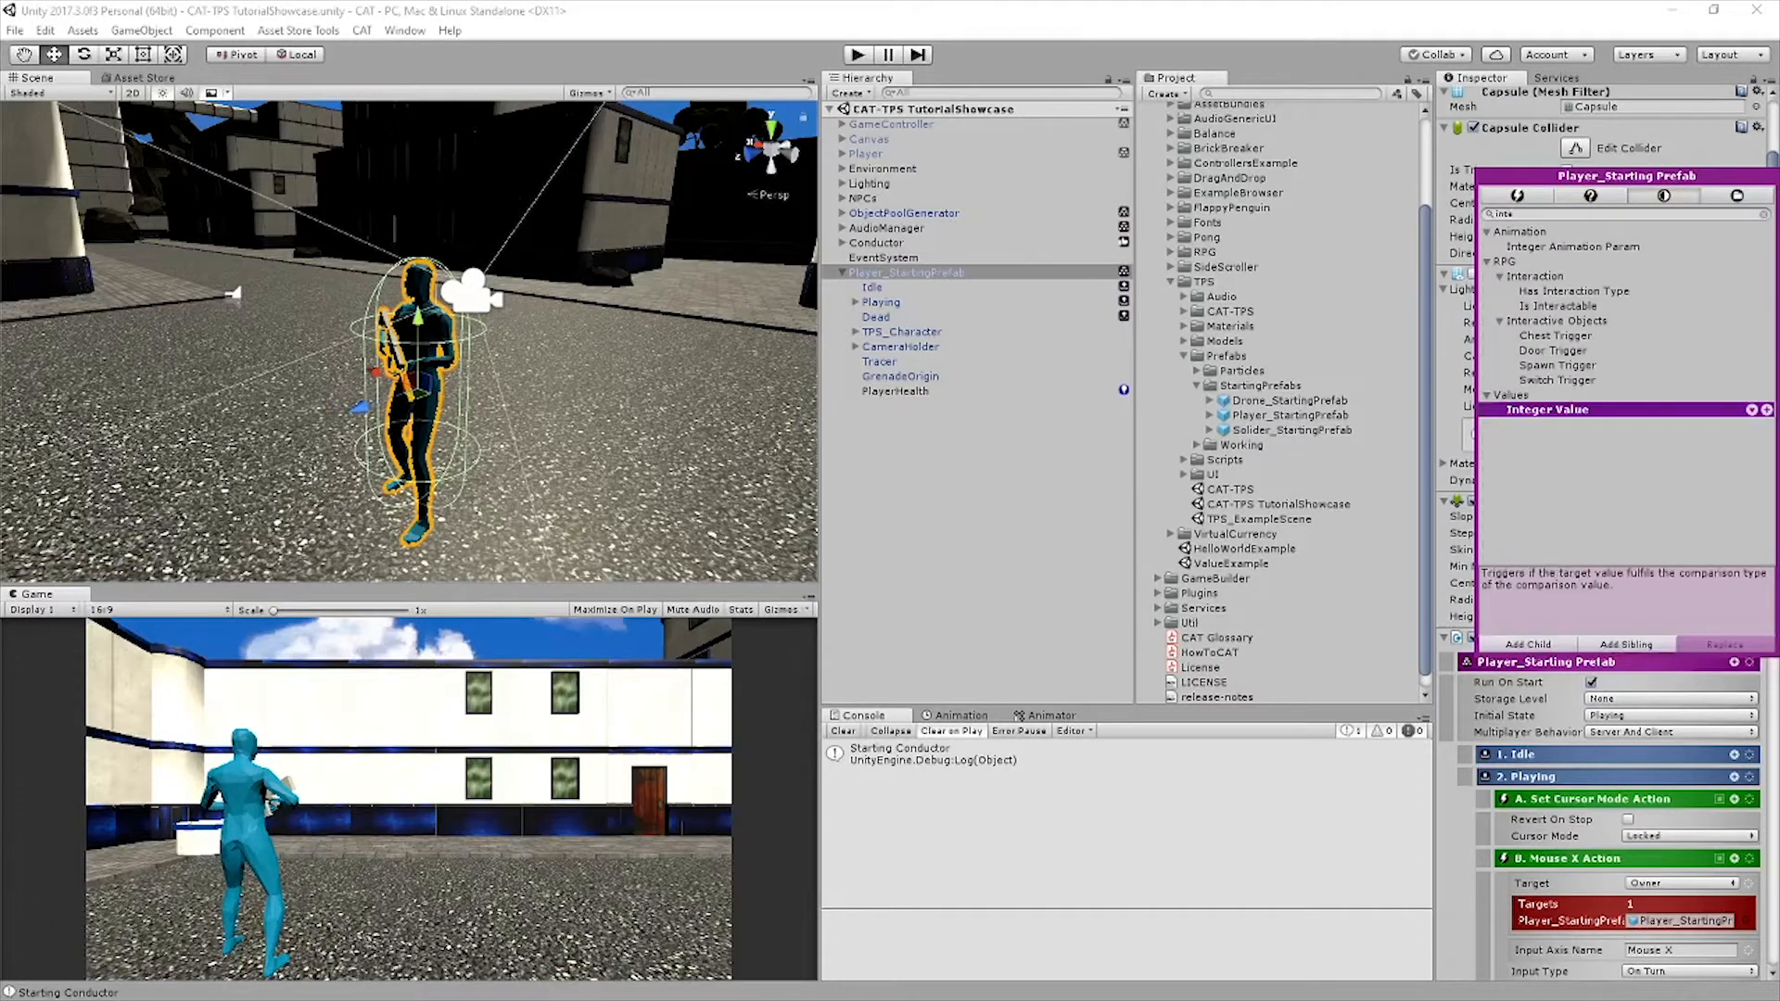
{"action": "key", "text": "Return"}
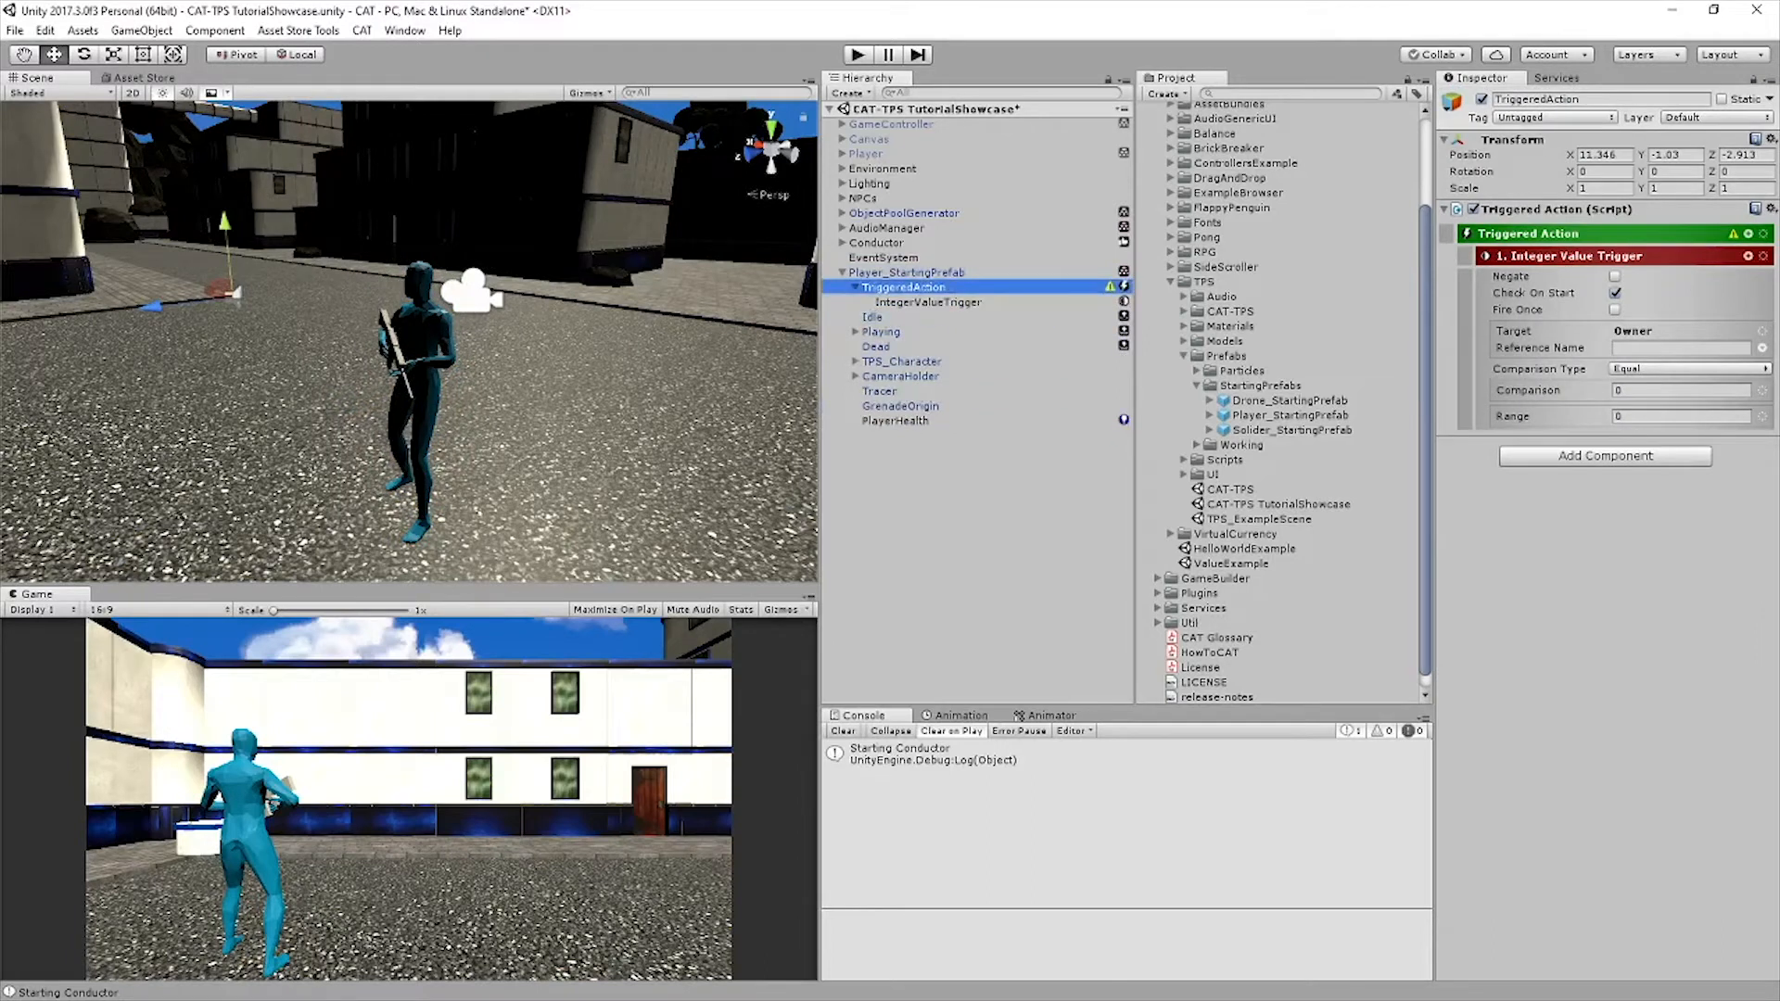
Rename the TriggeredAction object as DeathAction
{"action": "left_click", "coordinate": [1591, 99]}
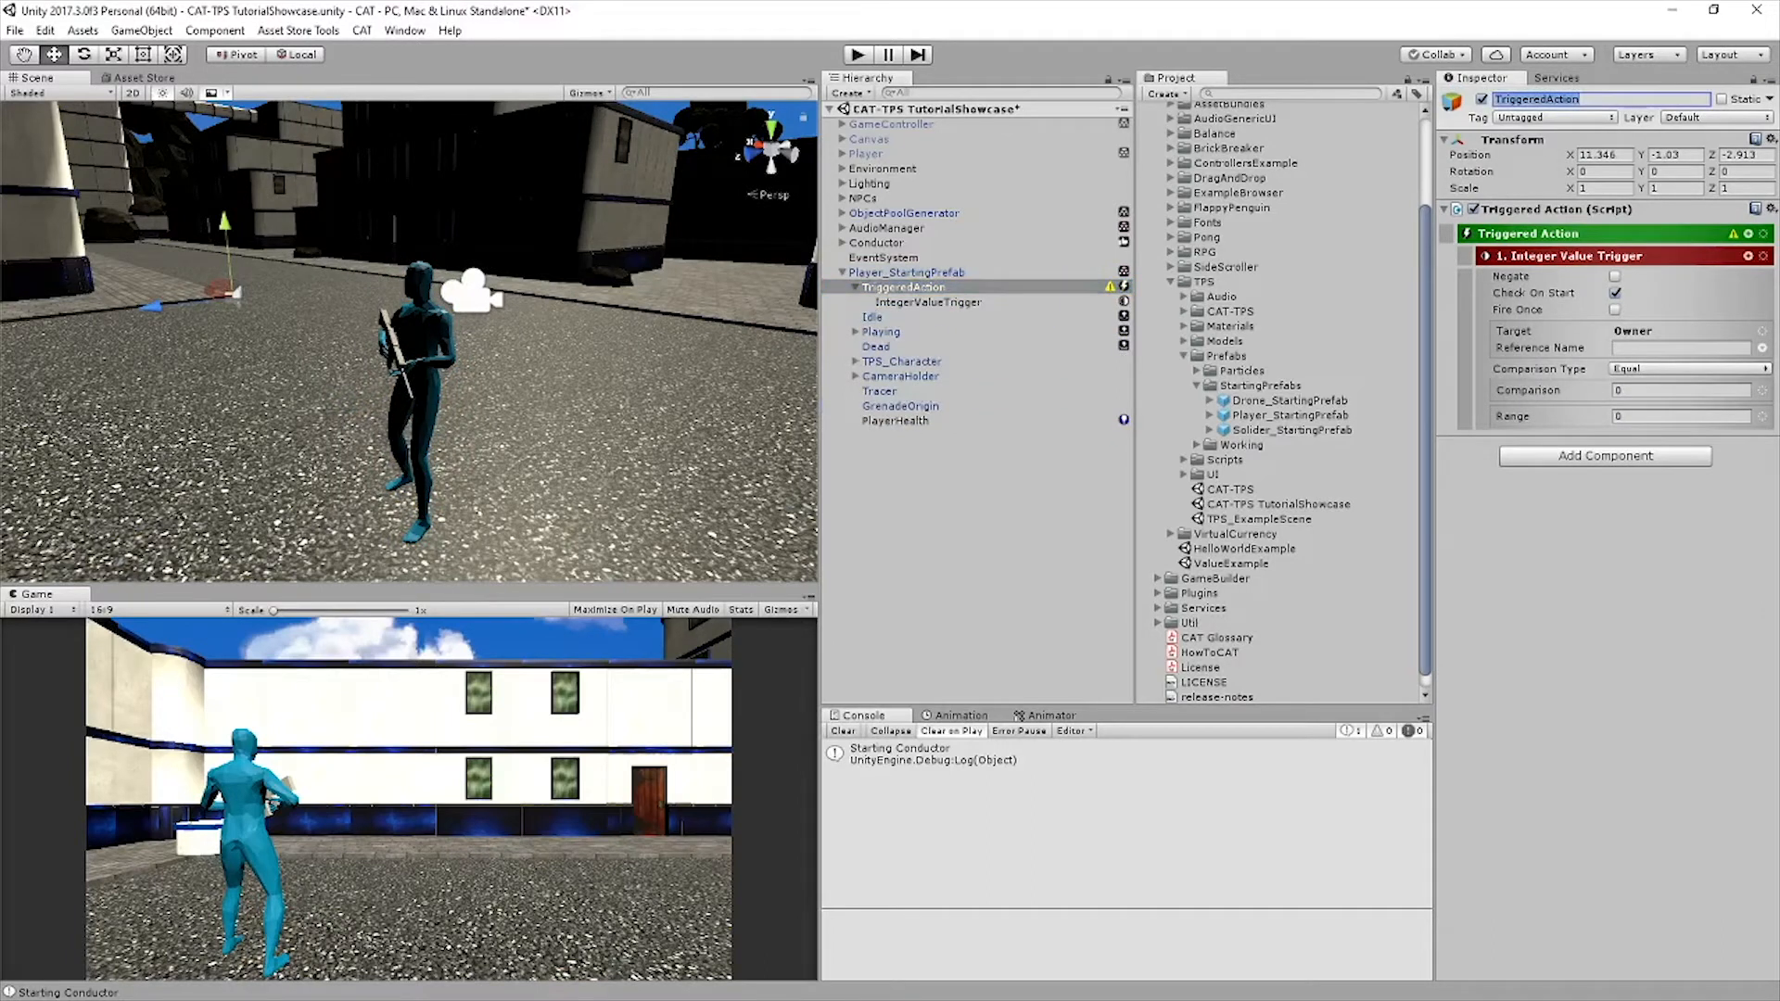
{"action": "type", "text": "DeathAction"}
{"action": "key", "text": "Return"}
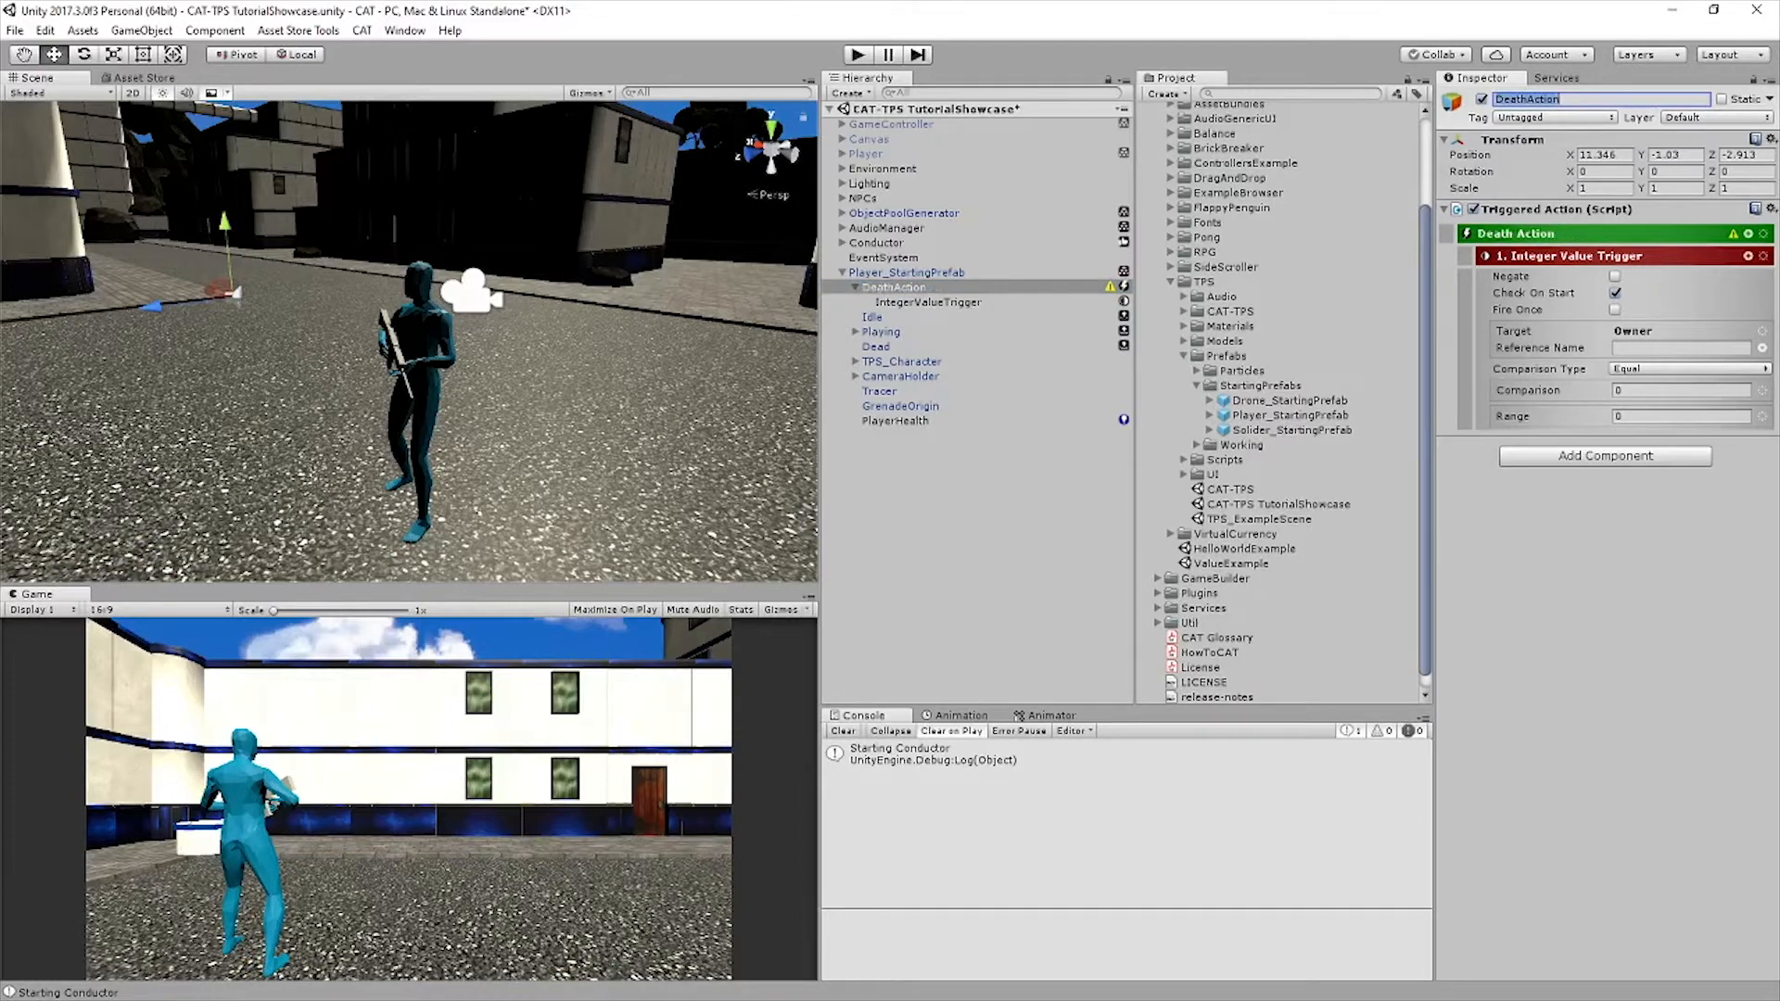
Set the Integer Value Trigger's comparison type to Less Than Or Equal To and its reference name to PlayerHealth
{"action": "left_click", "coordinate": [1687, 369]}
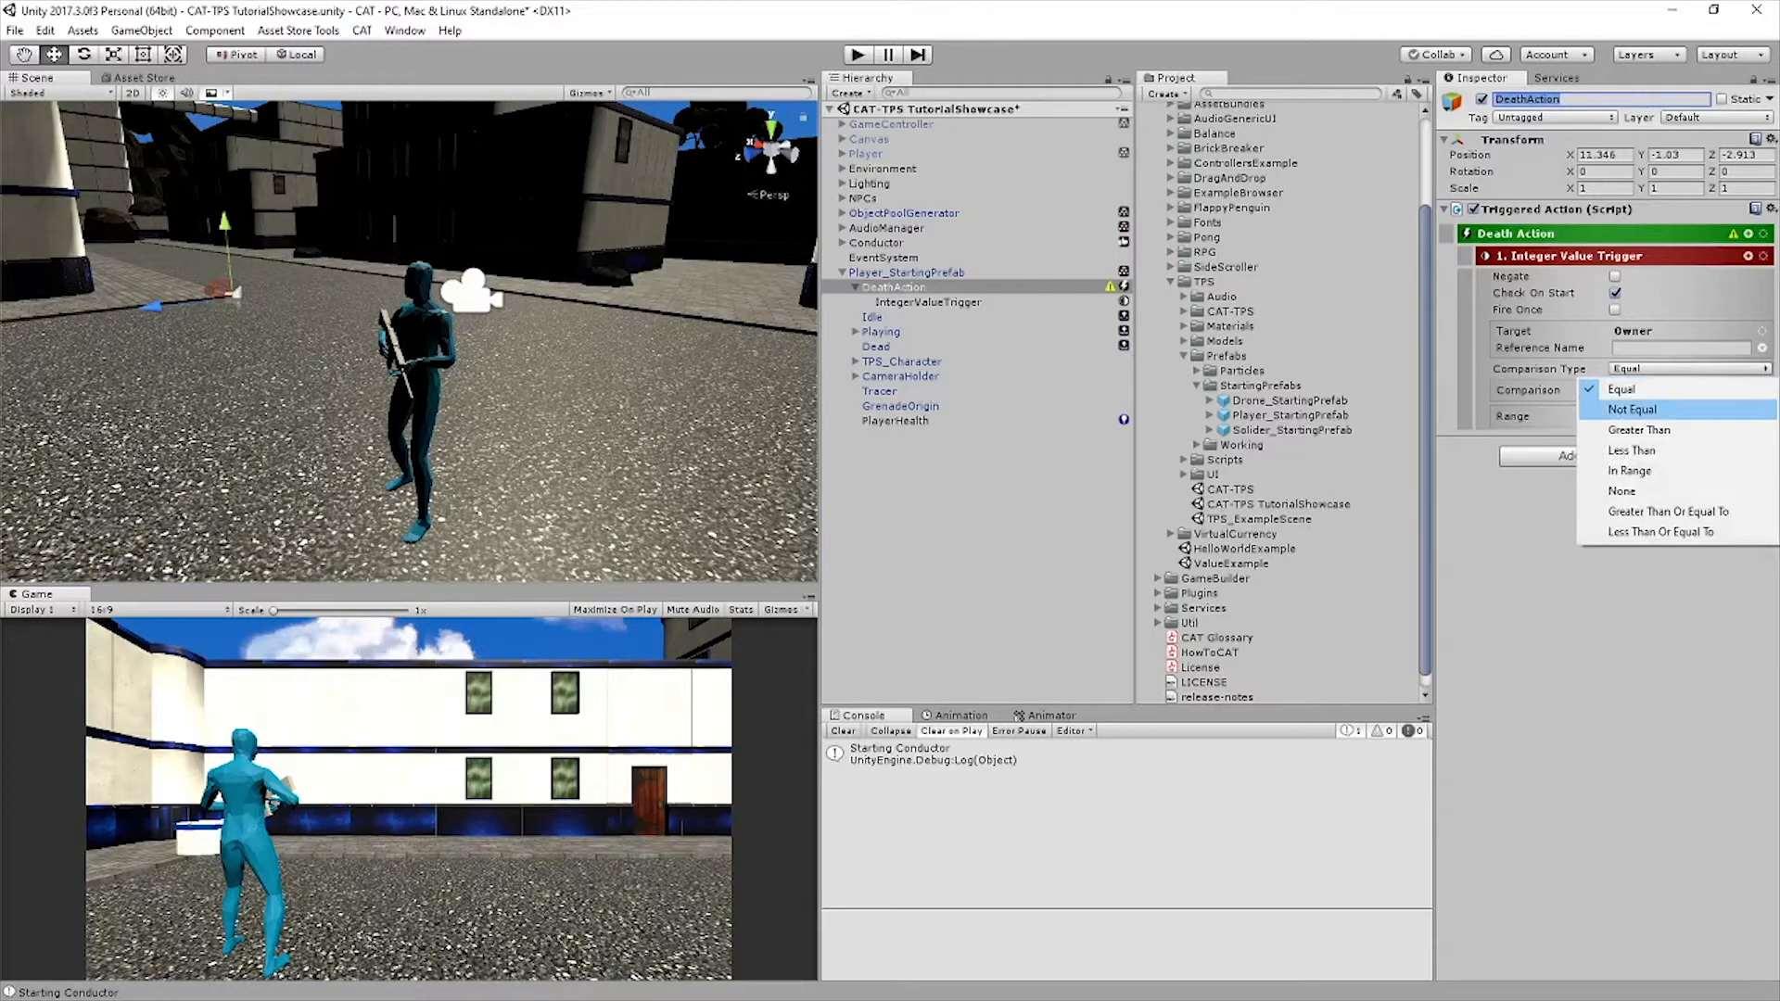
{"action": "left_click", "coordinate": [1659, 531]}
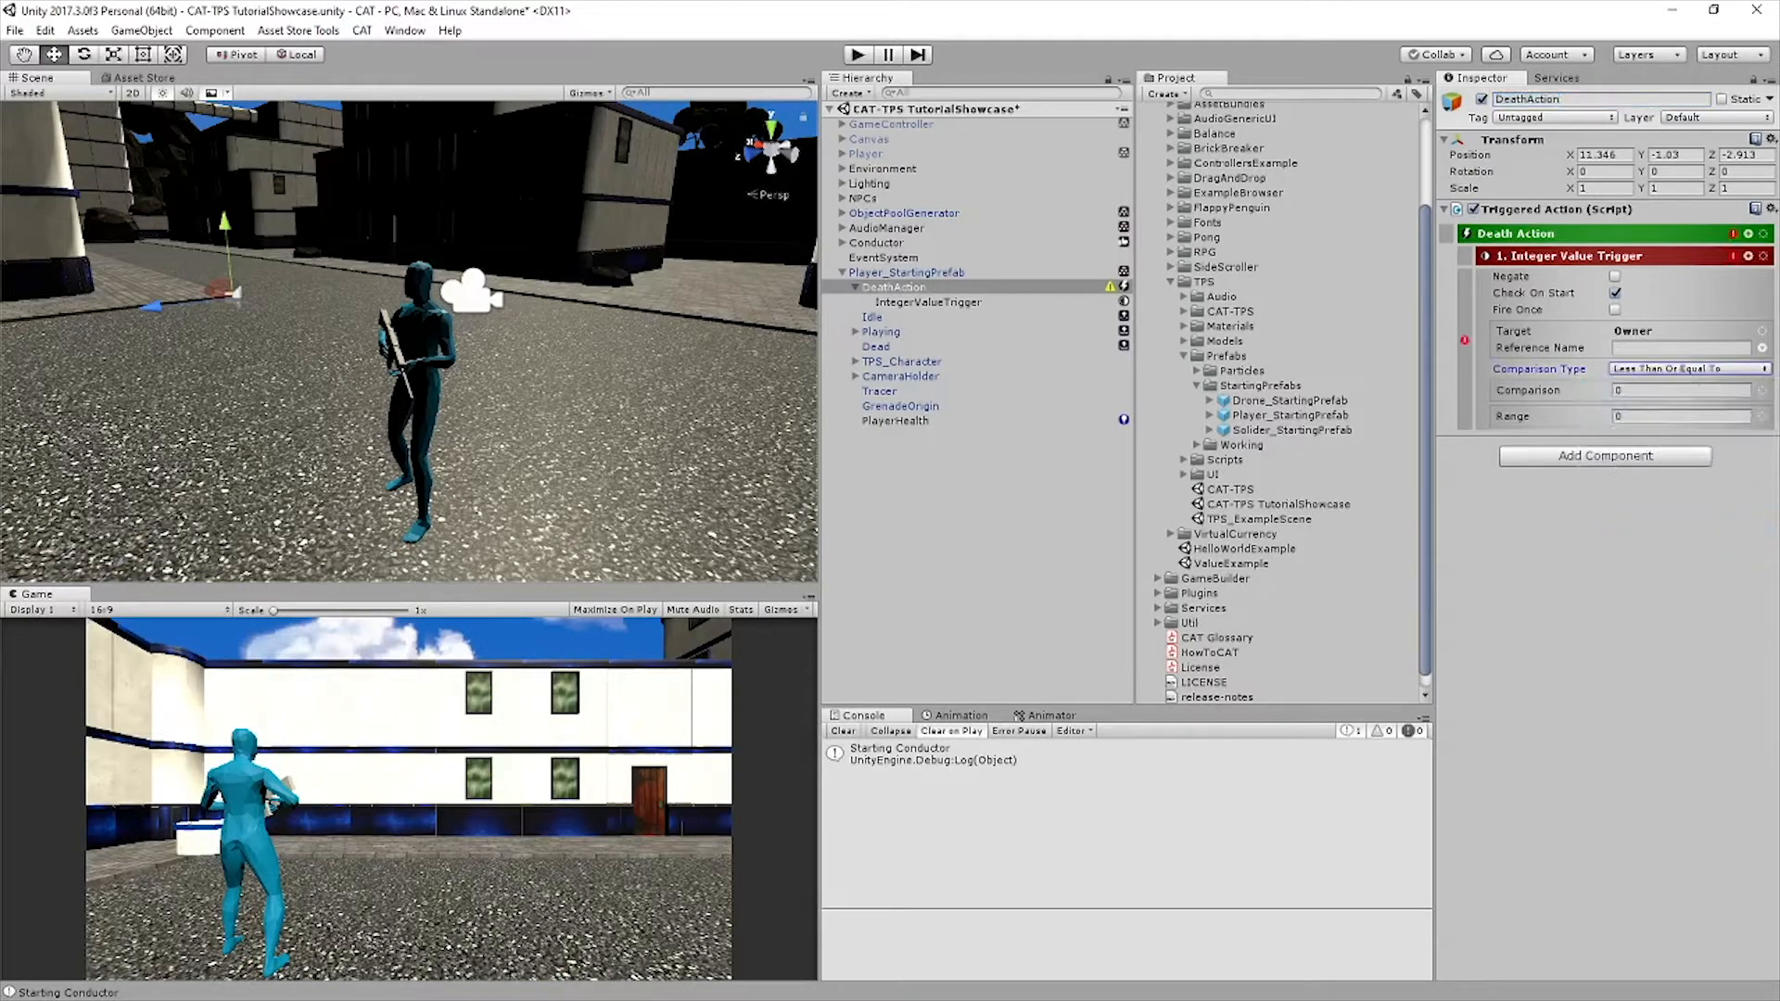
{"action": "left_click", "coordinate": [1679, 347]}
{"action": "type", "text": "PlayerH"}
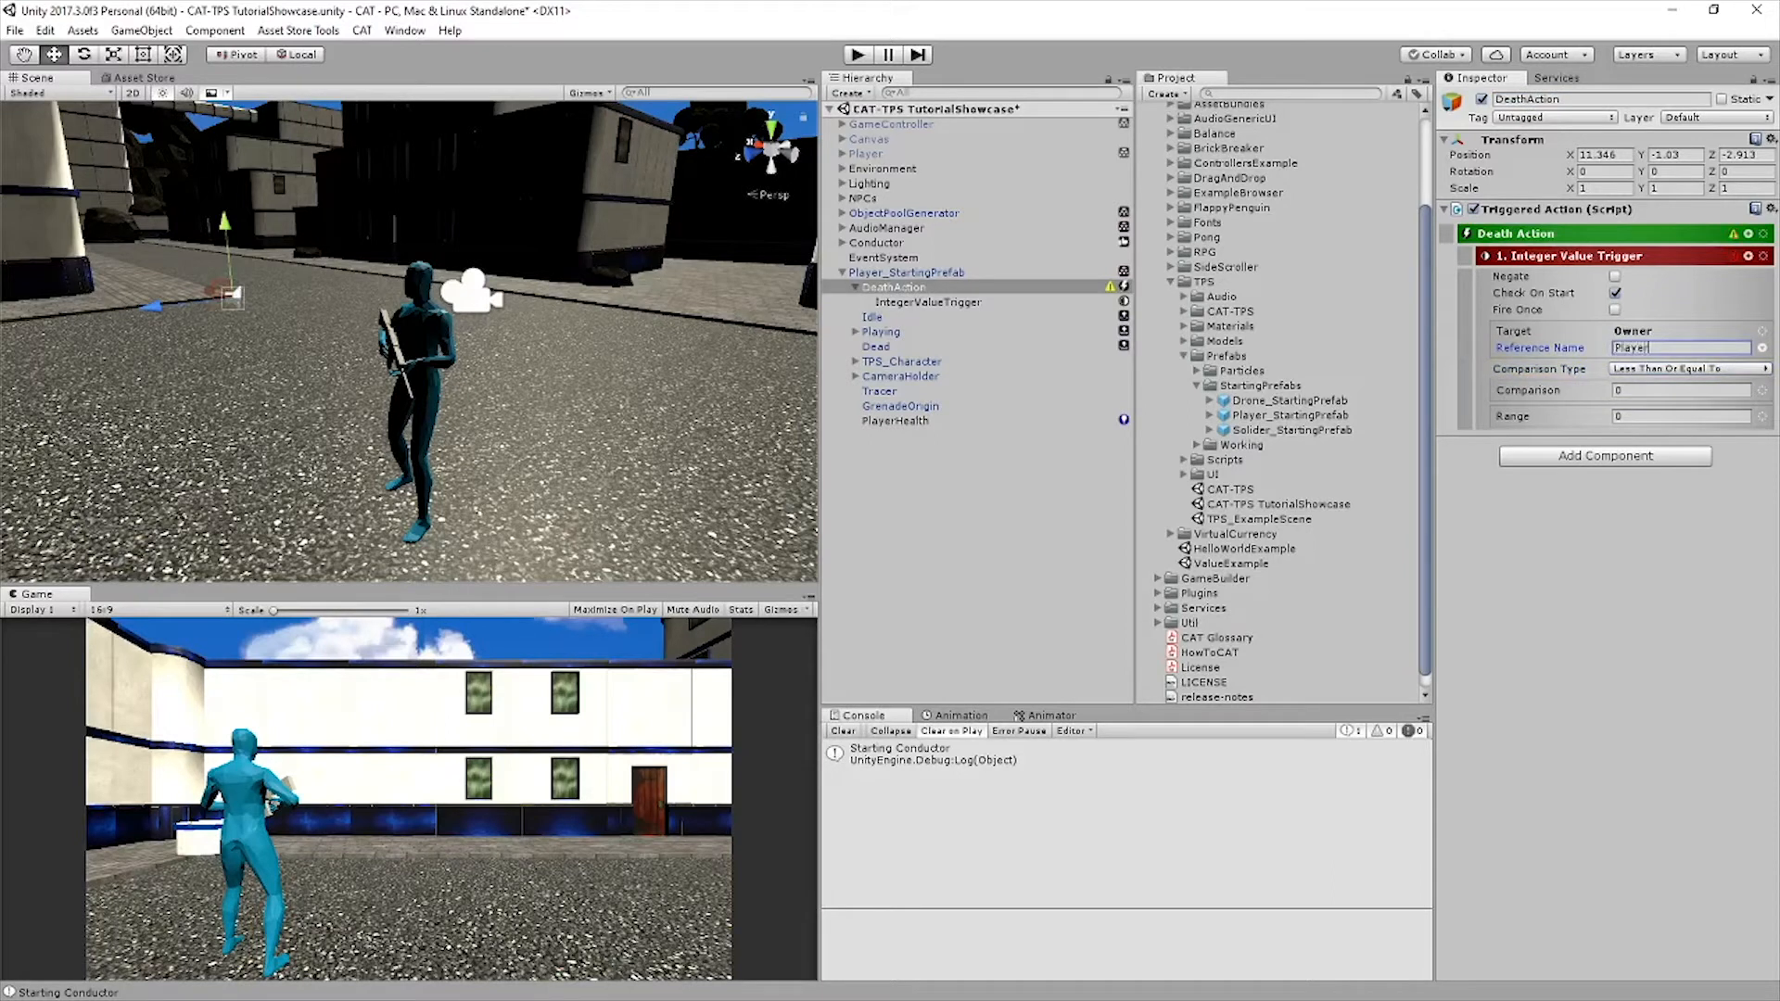
{"action": "type", "text": "ealth"}
Add a Change State action as a sibling of the IntegerValueTrigger inside DeathAction
{"action": "left_click", "coordinate": [928, 302]}
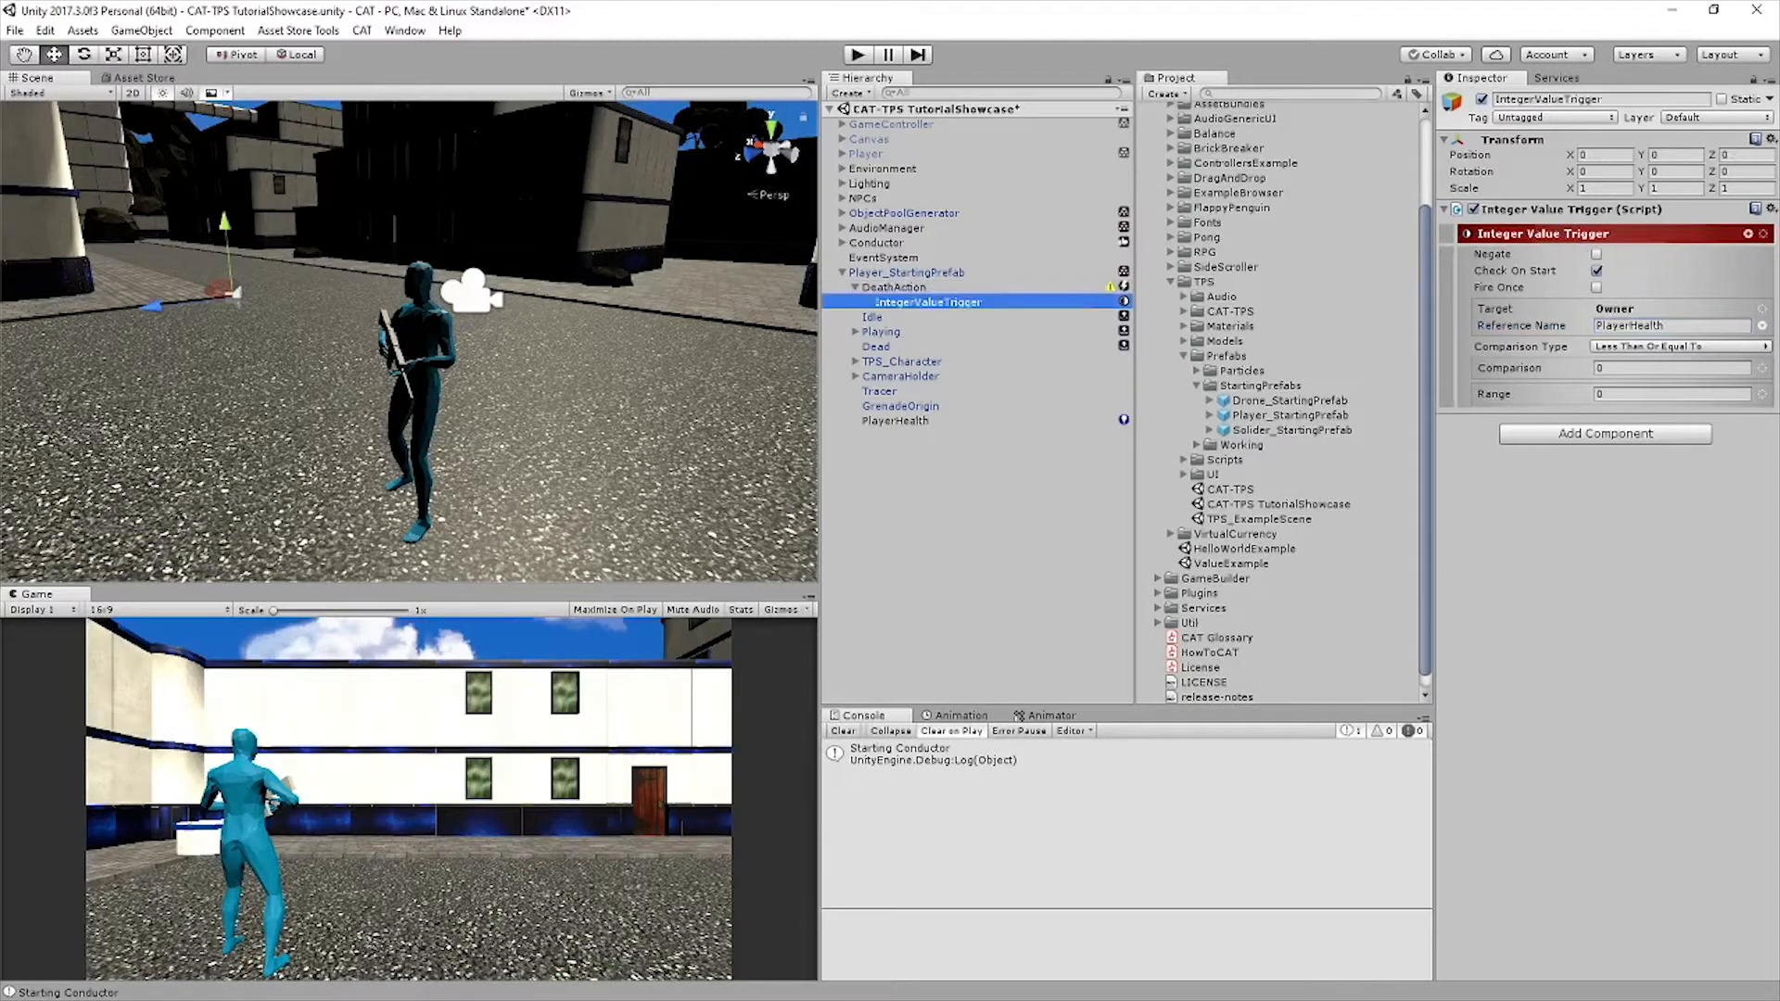
{"action": "left_click", "coordinate": [1748, 233]}
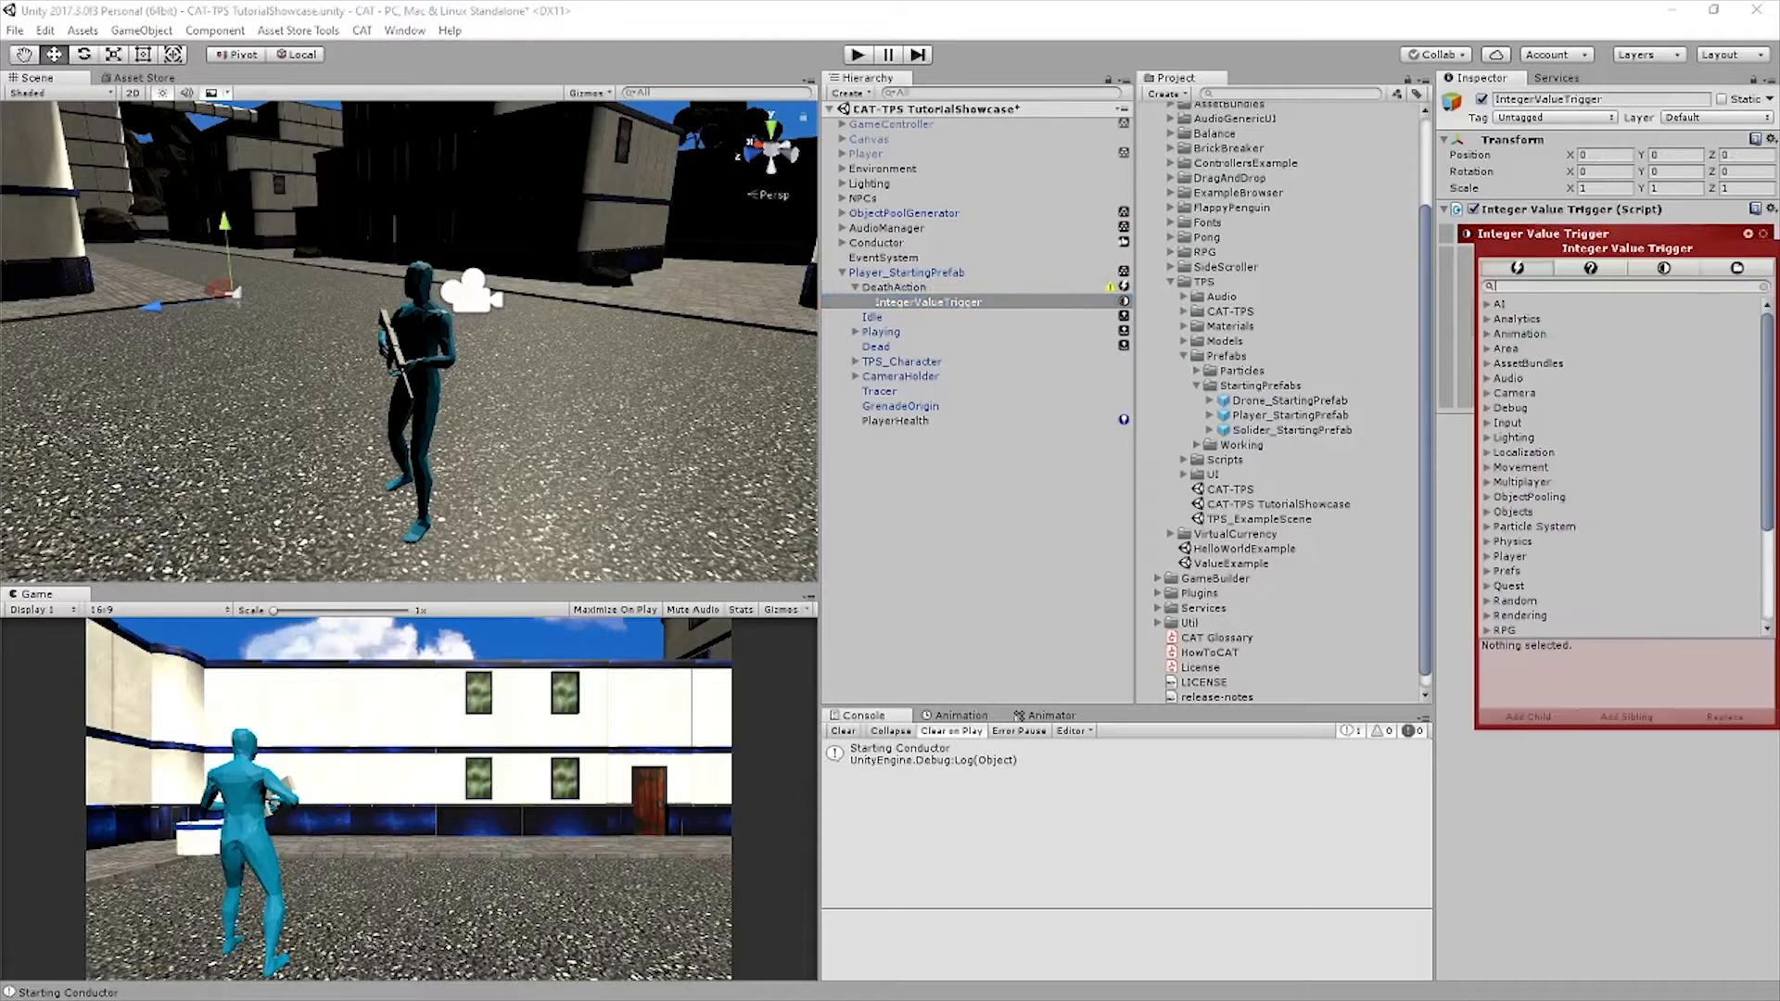
{"action": "type", "text": "Change"}
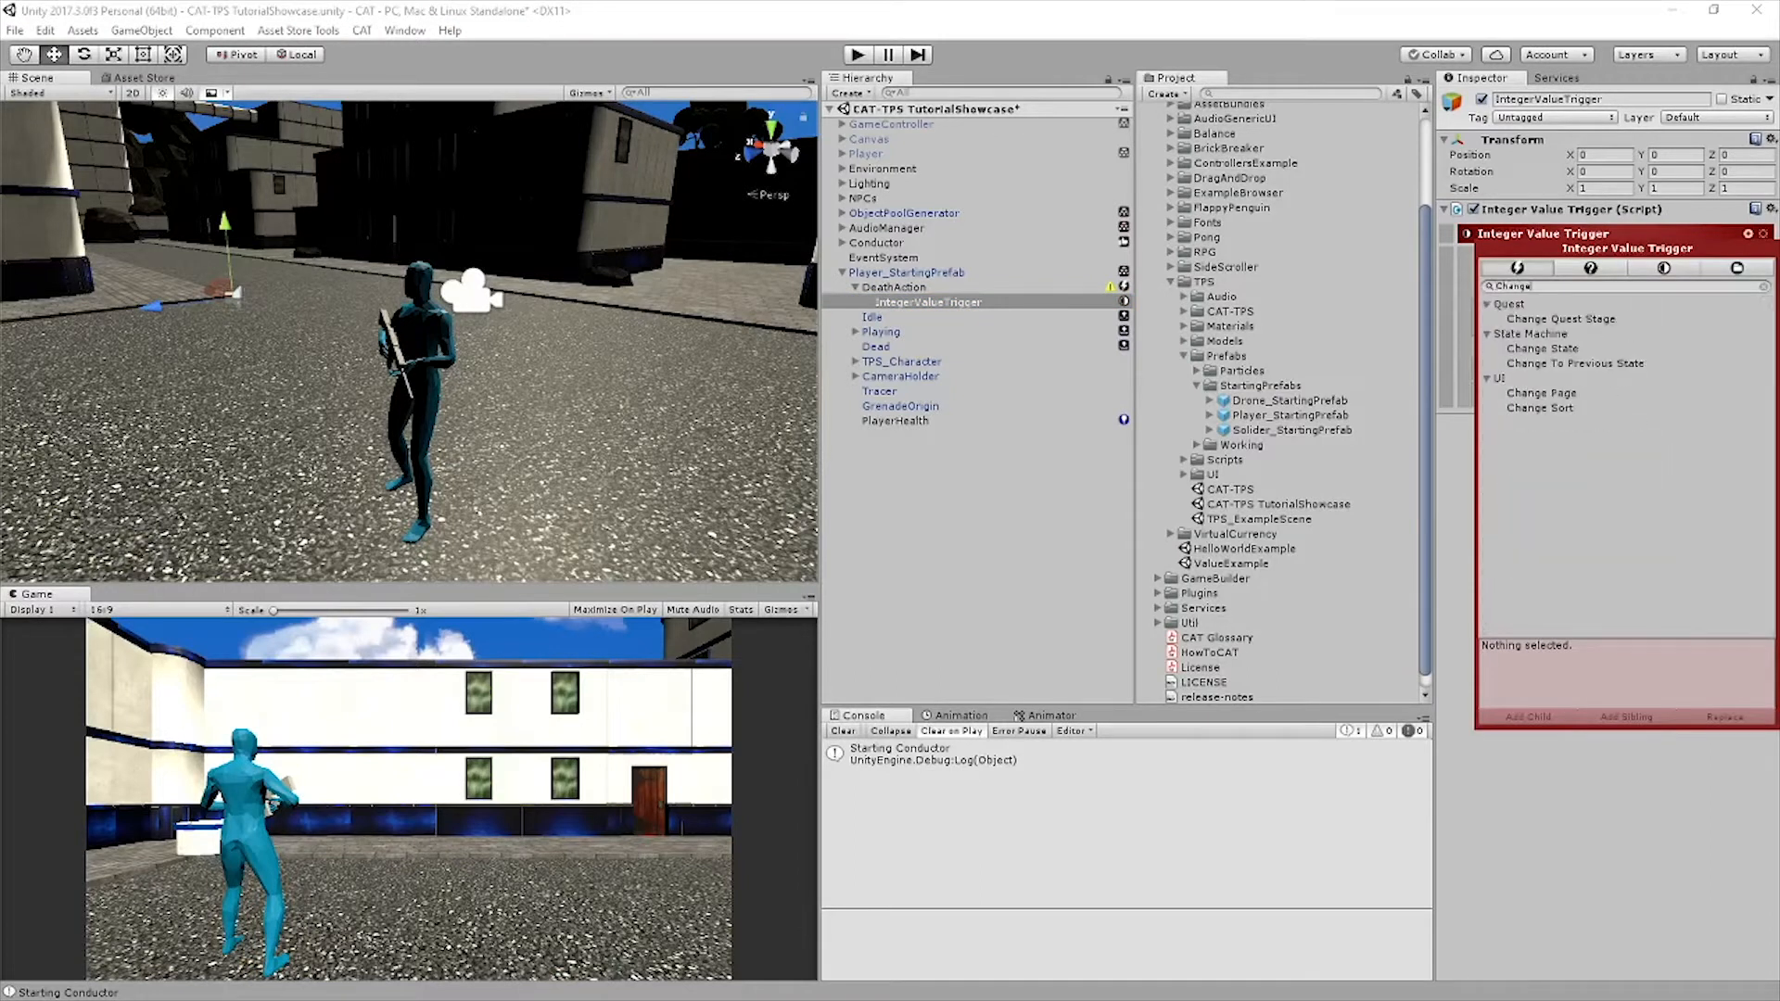
{"action": "left_click", "coordinate": [1545, 349]}
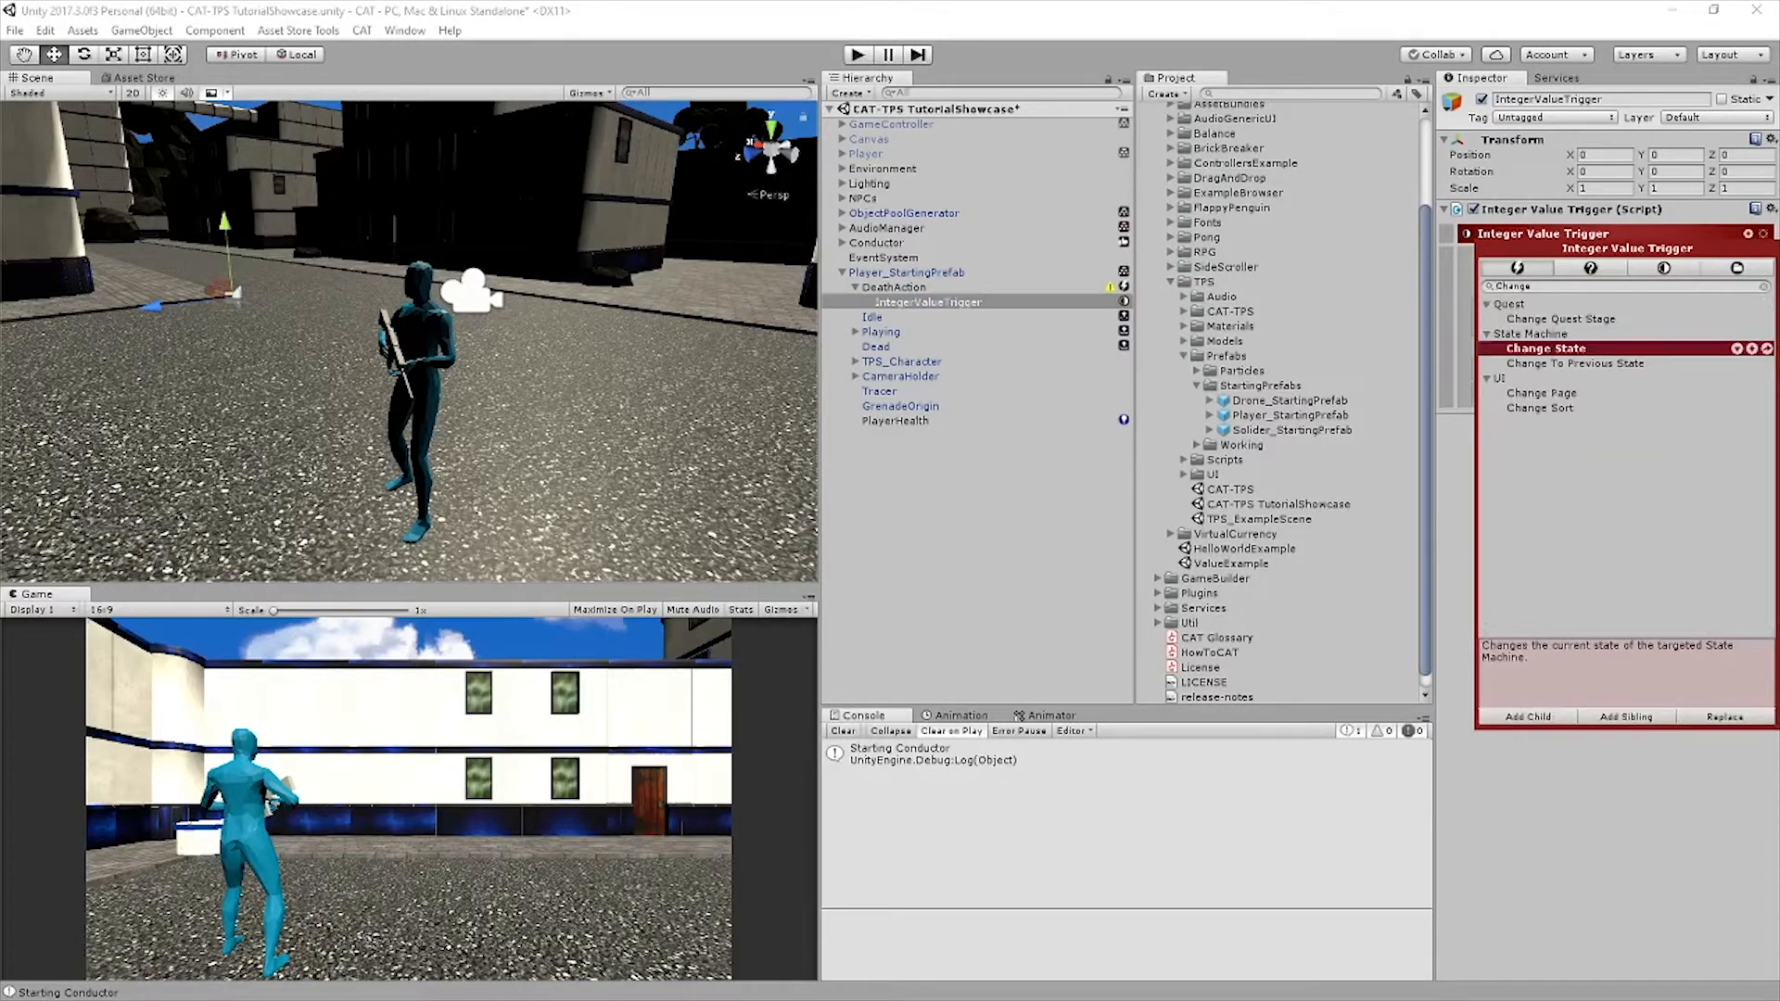
{"action": "left_click", "coordinate": [1626, 717]}
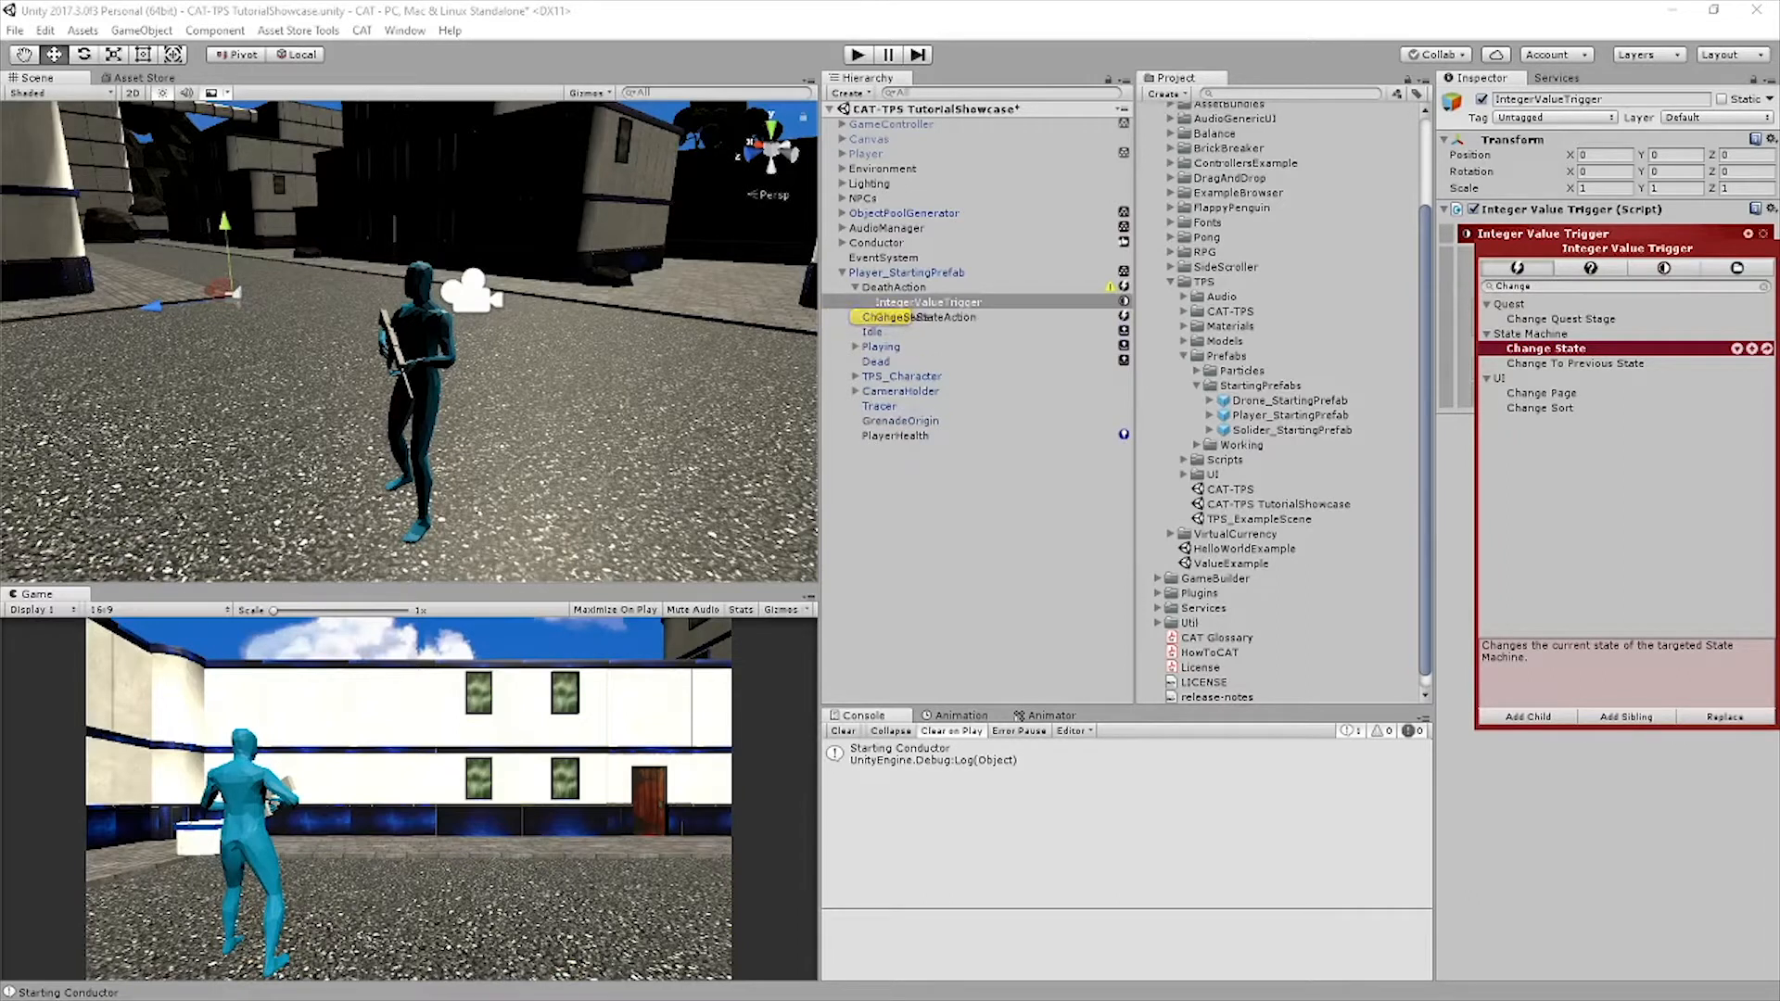
Set the ChangeStateAction's state name to Dead and save the scene
{"action": "left_click", "coordinate": [928, 303]}
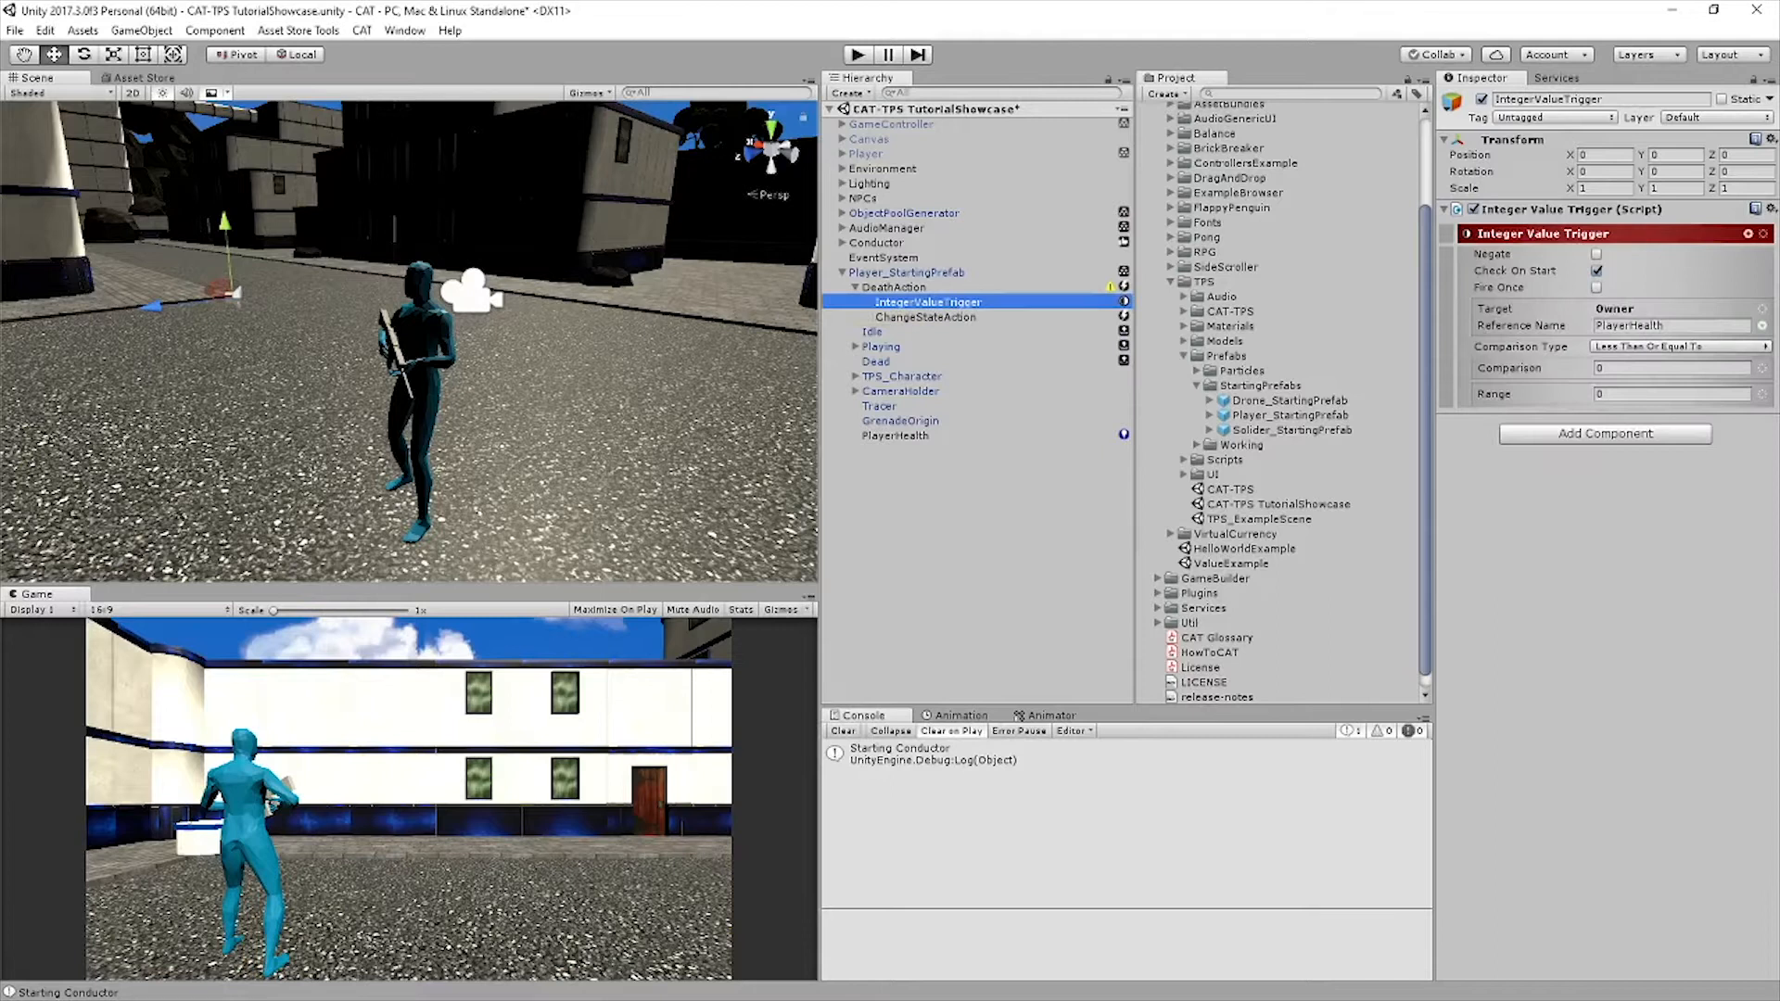
{"action": "left_click", "coordinate": [926, 317]}
{"action": "left_click", "coordinate": [1663, 325]}
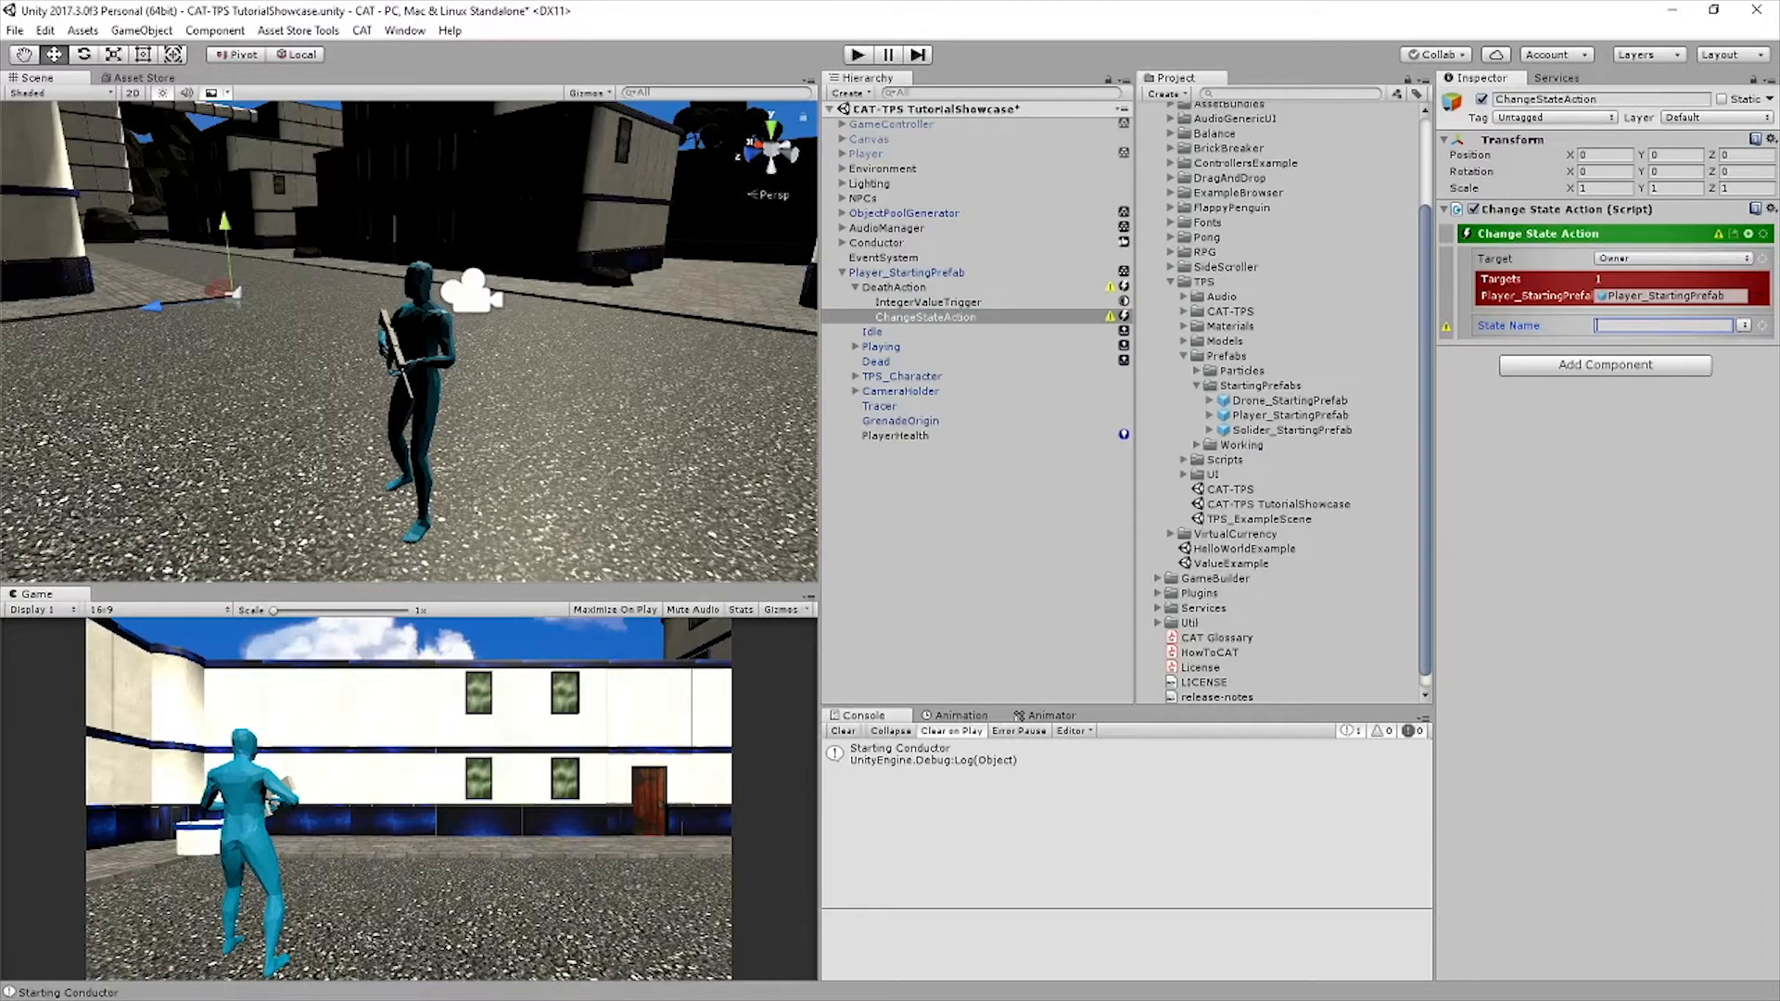
{"action": "left_click", "coordinate": [1743, 325]}
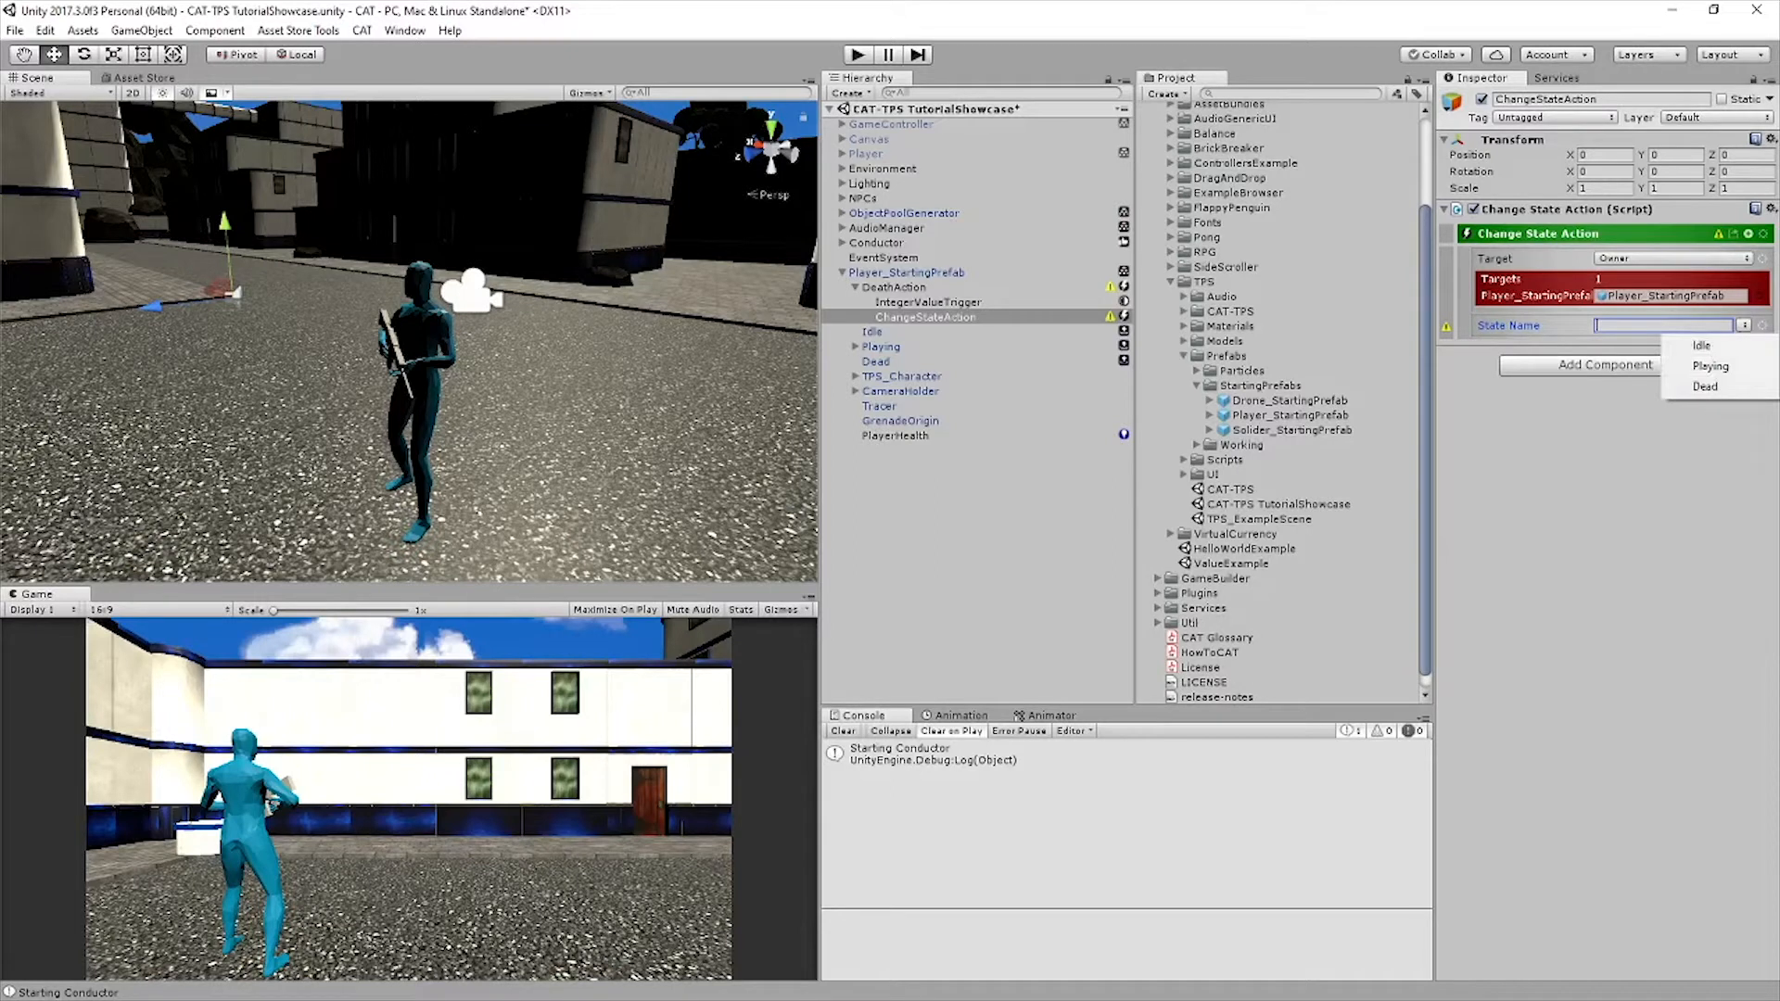
{"action": "left_click", "coordinate": [1705, 387]}
{"action": "key", "text": "ctrl+s"}
Duplicate the ChangeStateAction in DeathAction and place the copy directly below the IntegerValueTrigger
{"action": "left_click", "coordinate": [894, 287]}
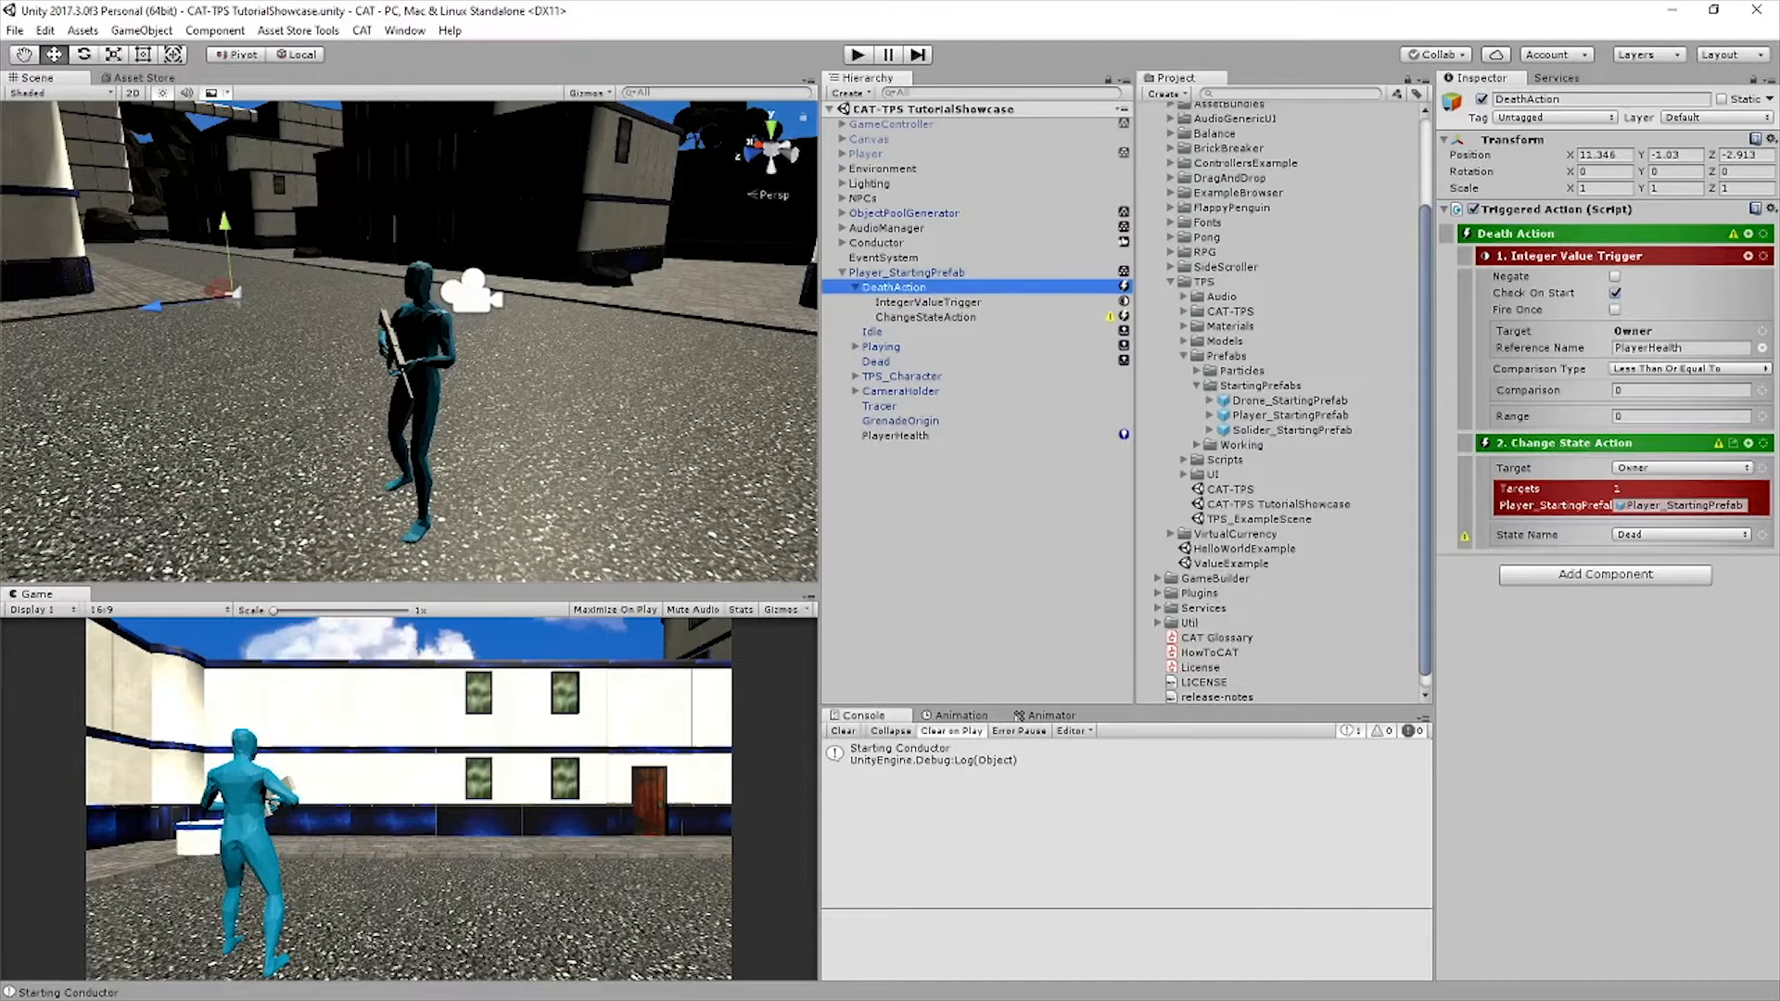
{"action": "left_click", "coordinate": [1748, 443]}
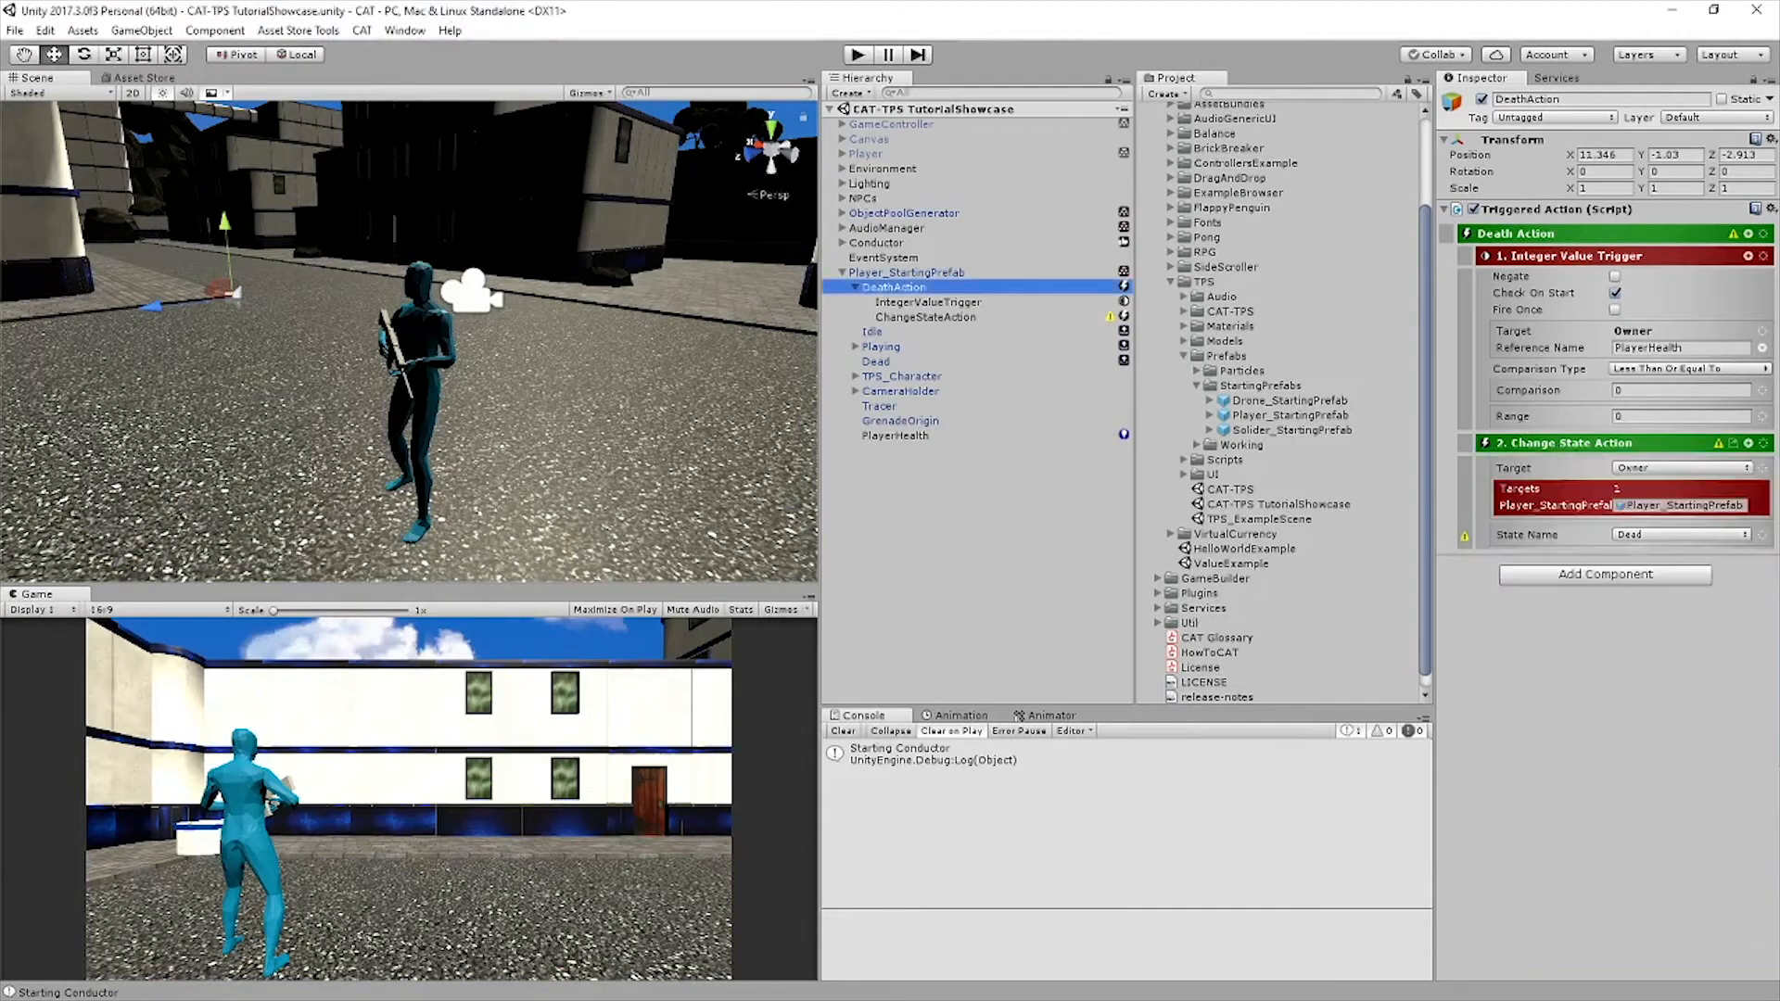
{"action": "left_click", "coordinate": [925, 317]}
{"action": "key", "text": "ctrl+d"}
{"action": "left_click_drag", "start_coordinate": [934, 332], "coordinate": [931, 309]}
Retarget the copied ChangeStateAction to the named object CATCamera, choose its state name and save the scene
{"action": "left_click", "coordinate": [1672, 258]}
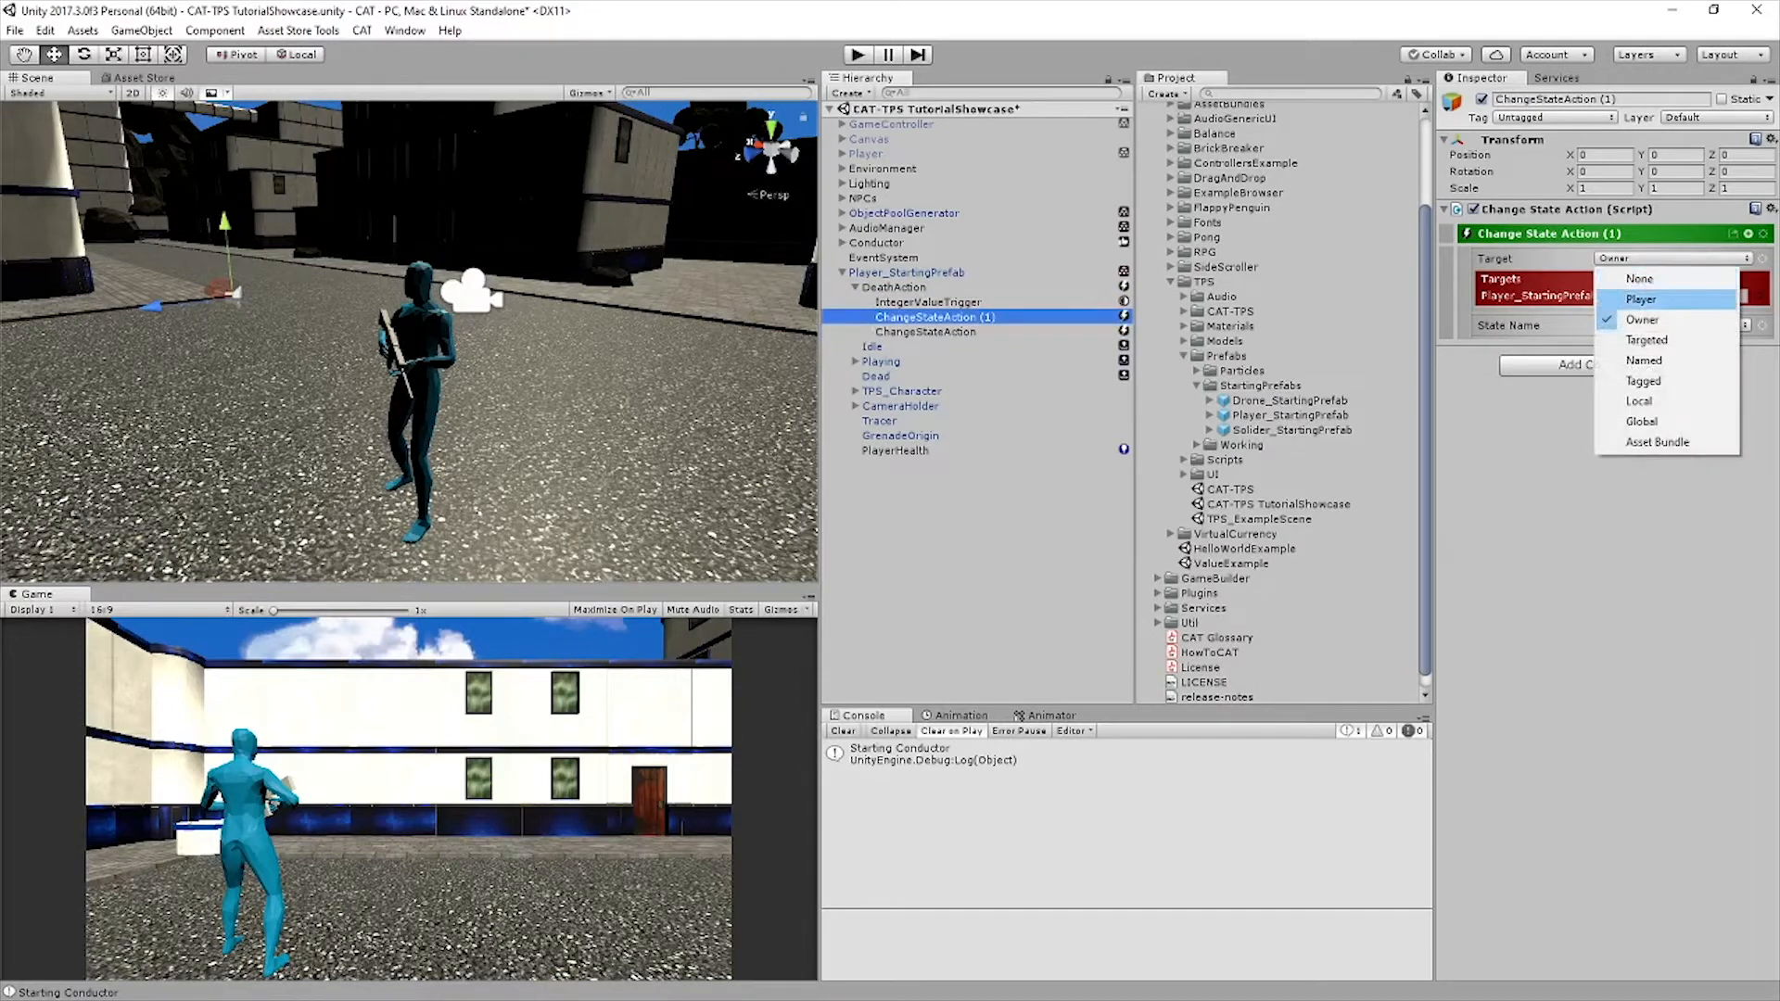
{"action": "left_click", "coordinate": [1643, 360]}
{"action": "type", "text": "CATCamera"}
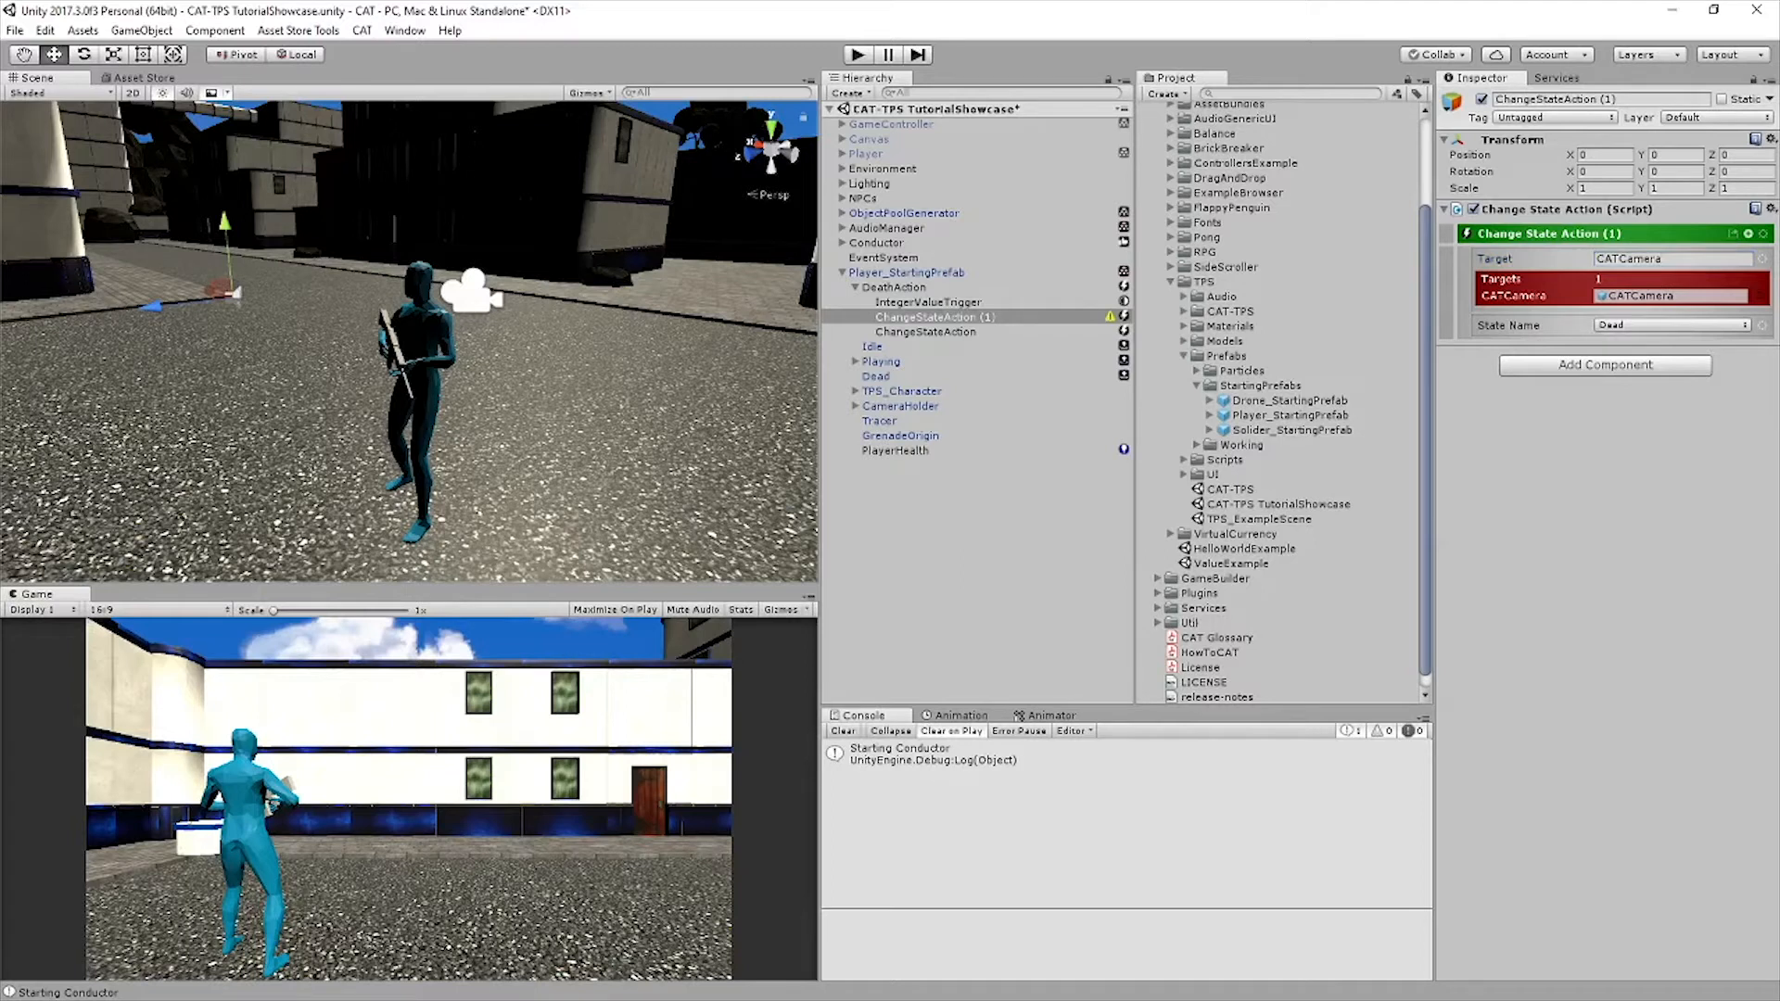
{"action": "left_click", "coordinate": [1671, 326]}
{"action": "left_click", "coordinate": [1655, 366]}
{"action": "key", "text": "ctrl+s"}
{"action": "left_click", "coordinate": [977, 565]}
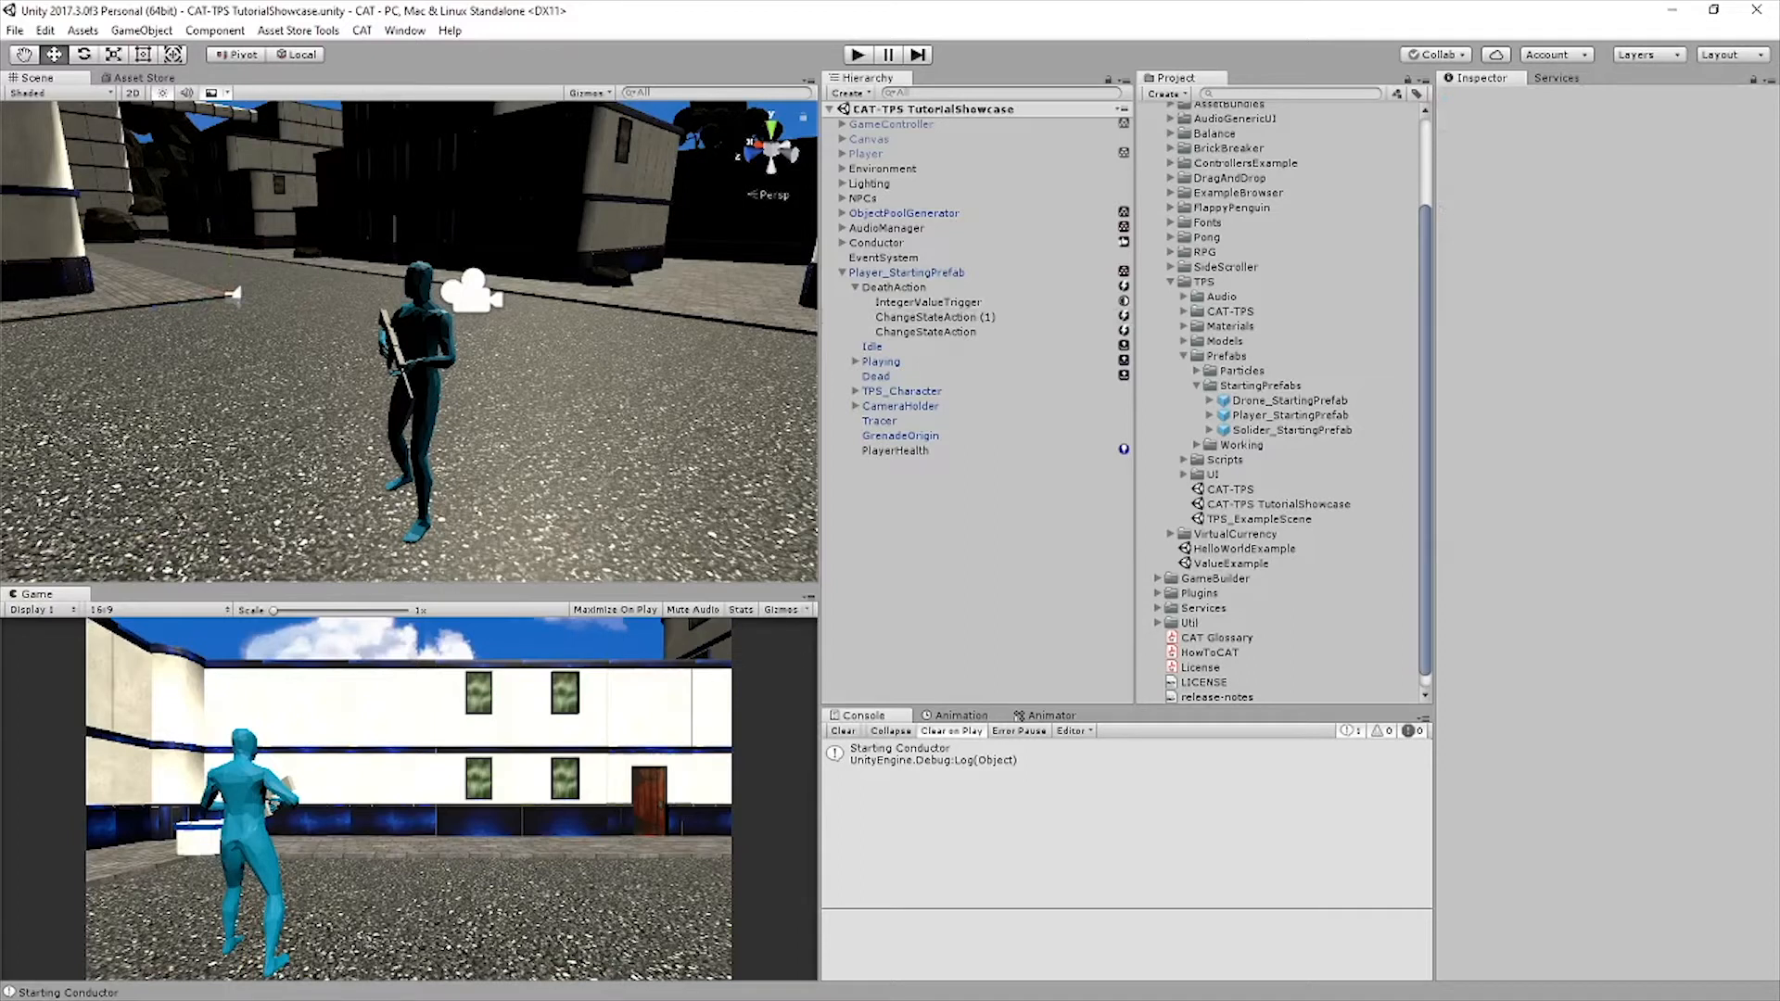
Add a Set Trigger Animation Param action as a child of the player's Dead state
{"action": "left_click", "coordinate": [876, 377]}
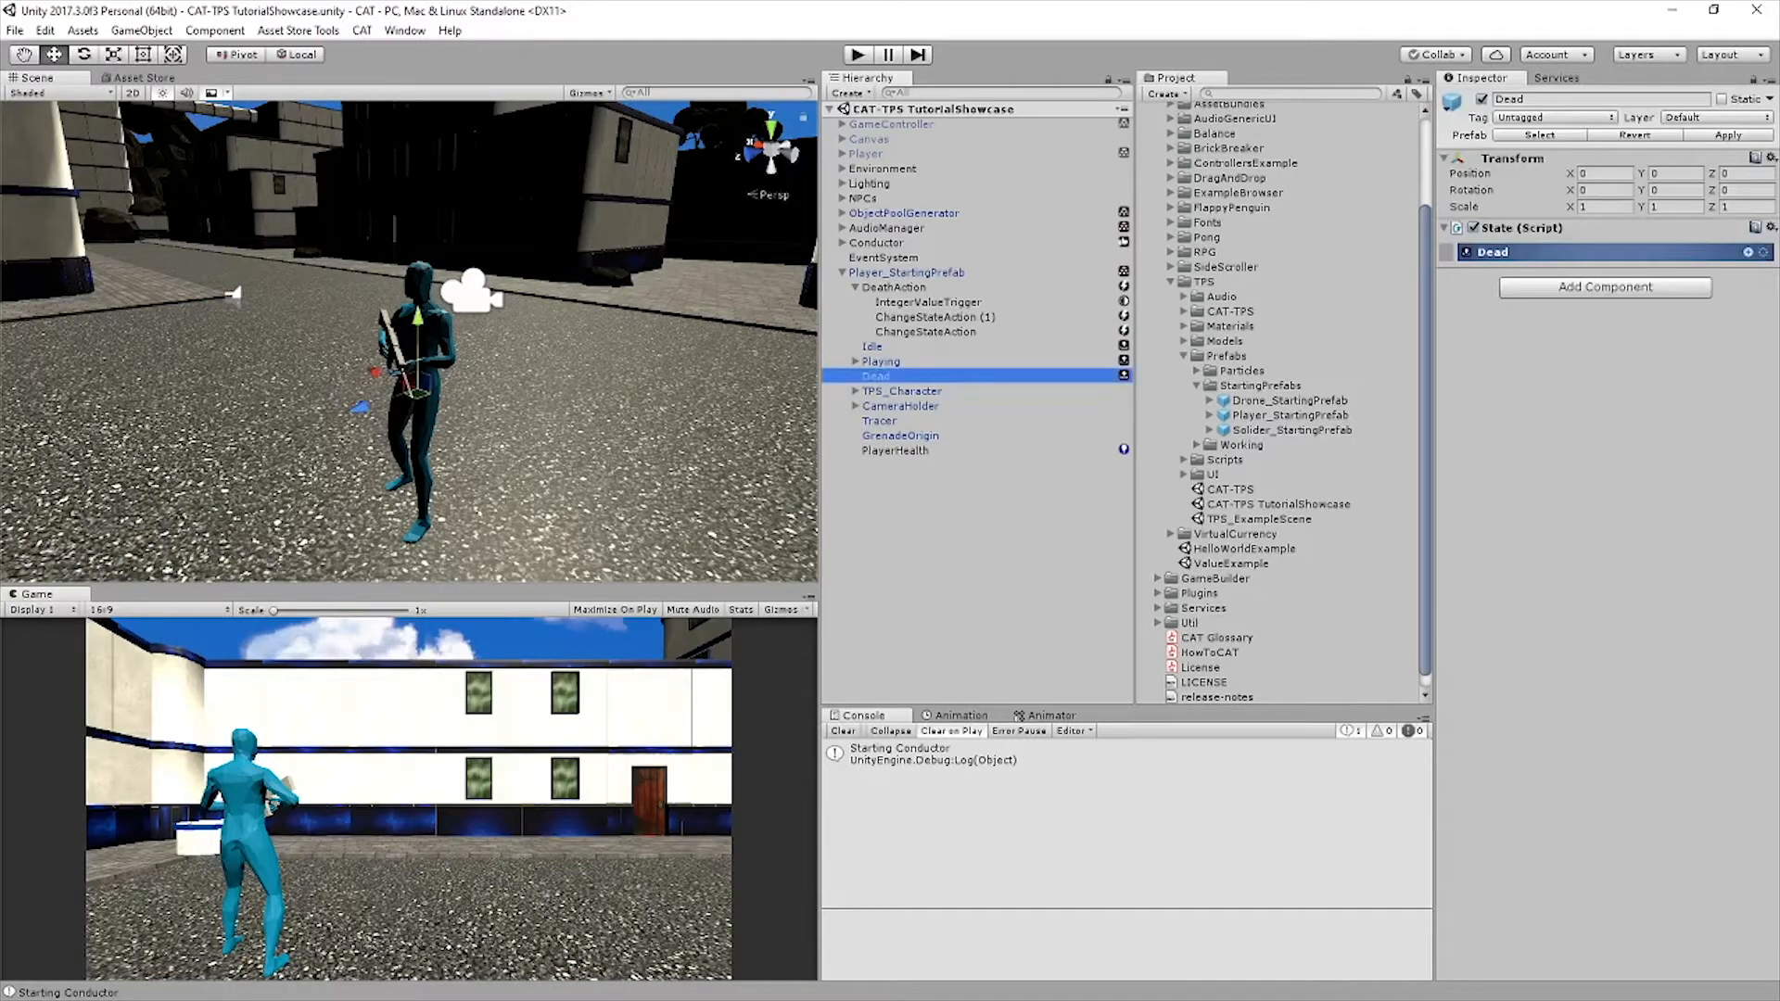
{"action": "left_click", "coordinate": [1748, 252]}
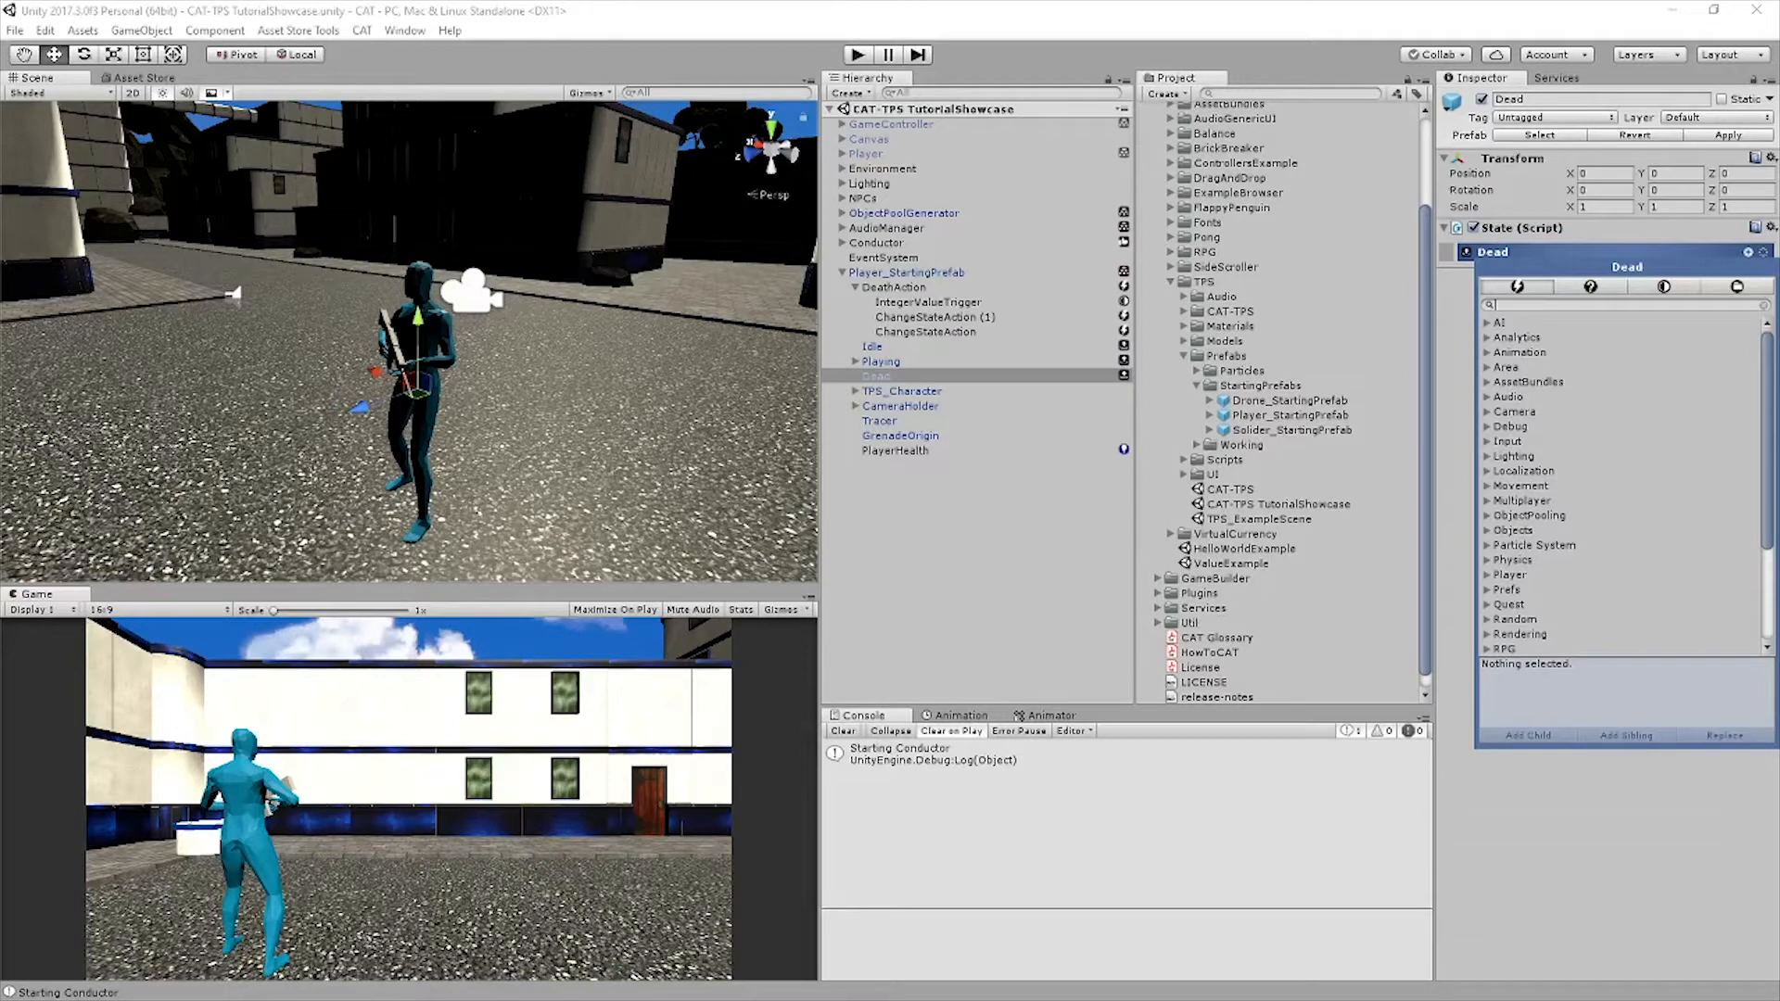
{"action": "type", "text": "set tri"}
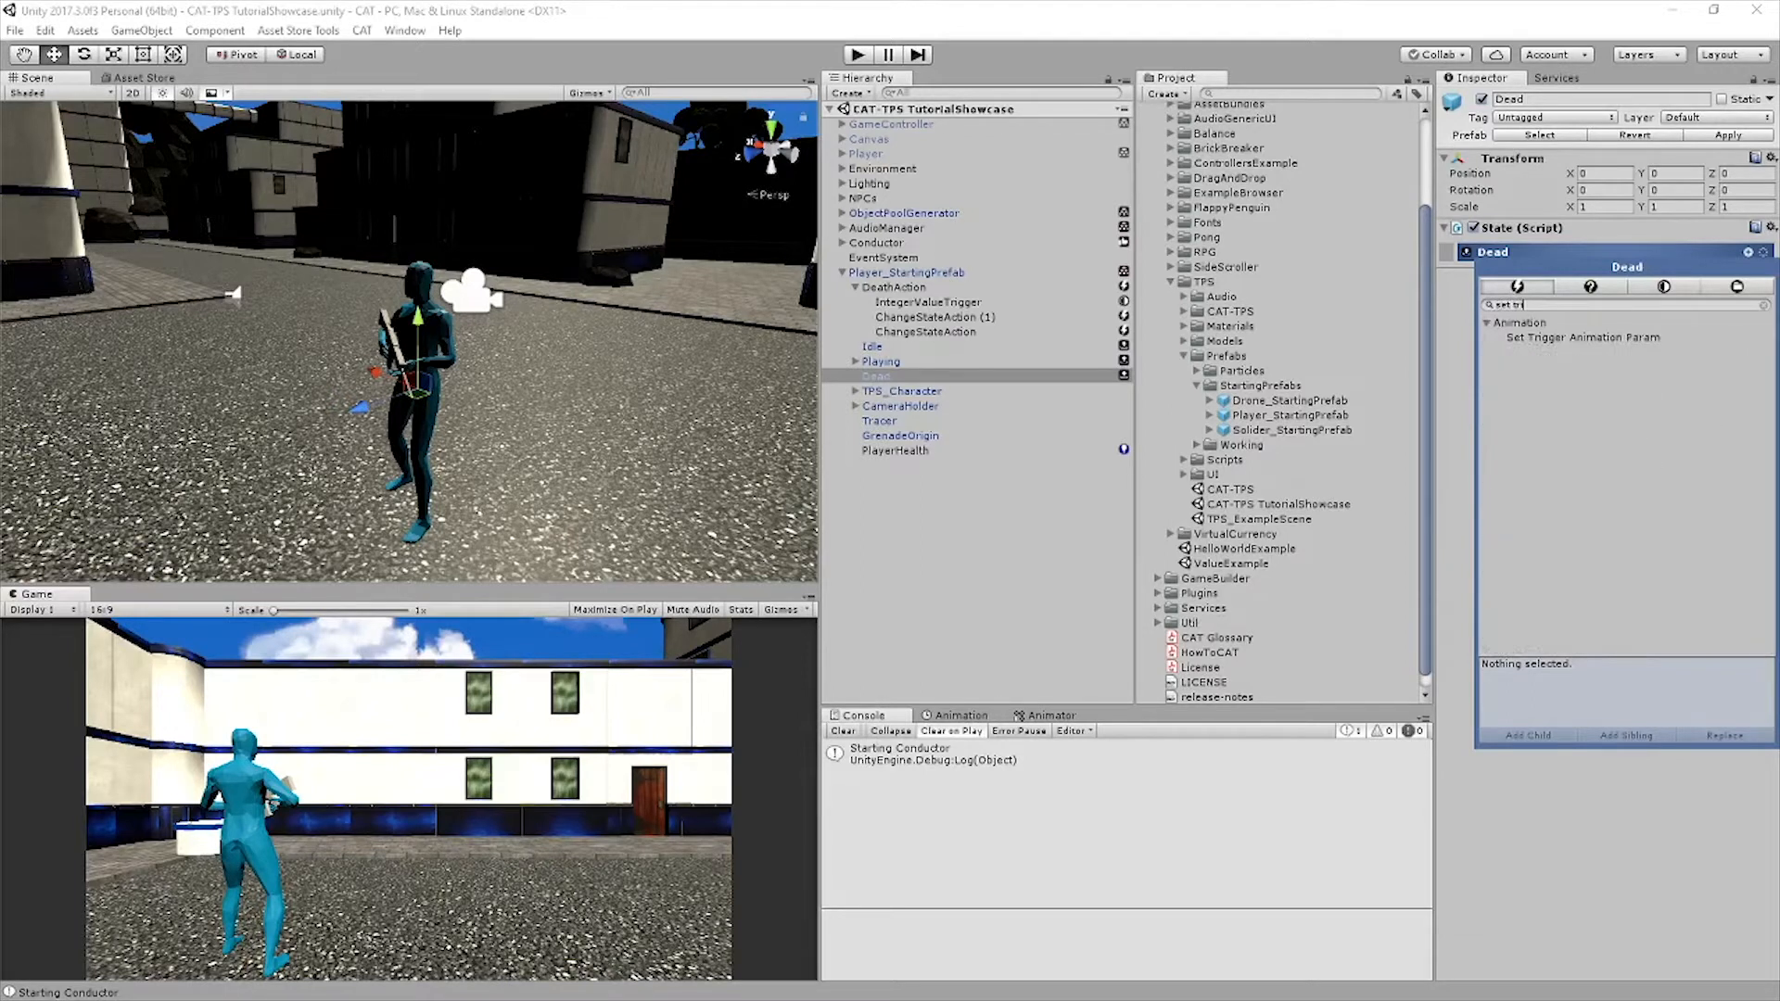
{"action": "key", "text": "Down"}
{"action": "key", "text": "Return"}
Add a Path to the Set Trigger Animation Param action's Owner target and set it to TPS_Character
{"action": "left_click", "coordinate": [1681, 299]}
{"action": "mouse_move", "coordinate": [1669, 500]}
{"action": "left_click", "coordinate": [1483, 500]}
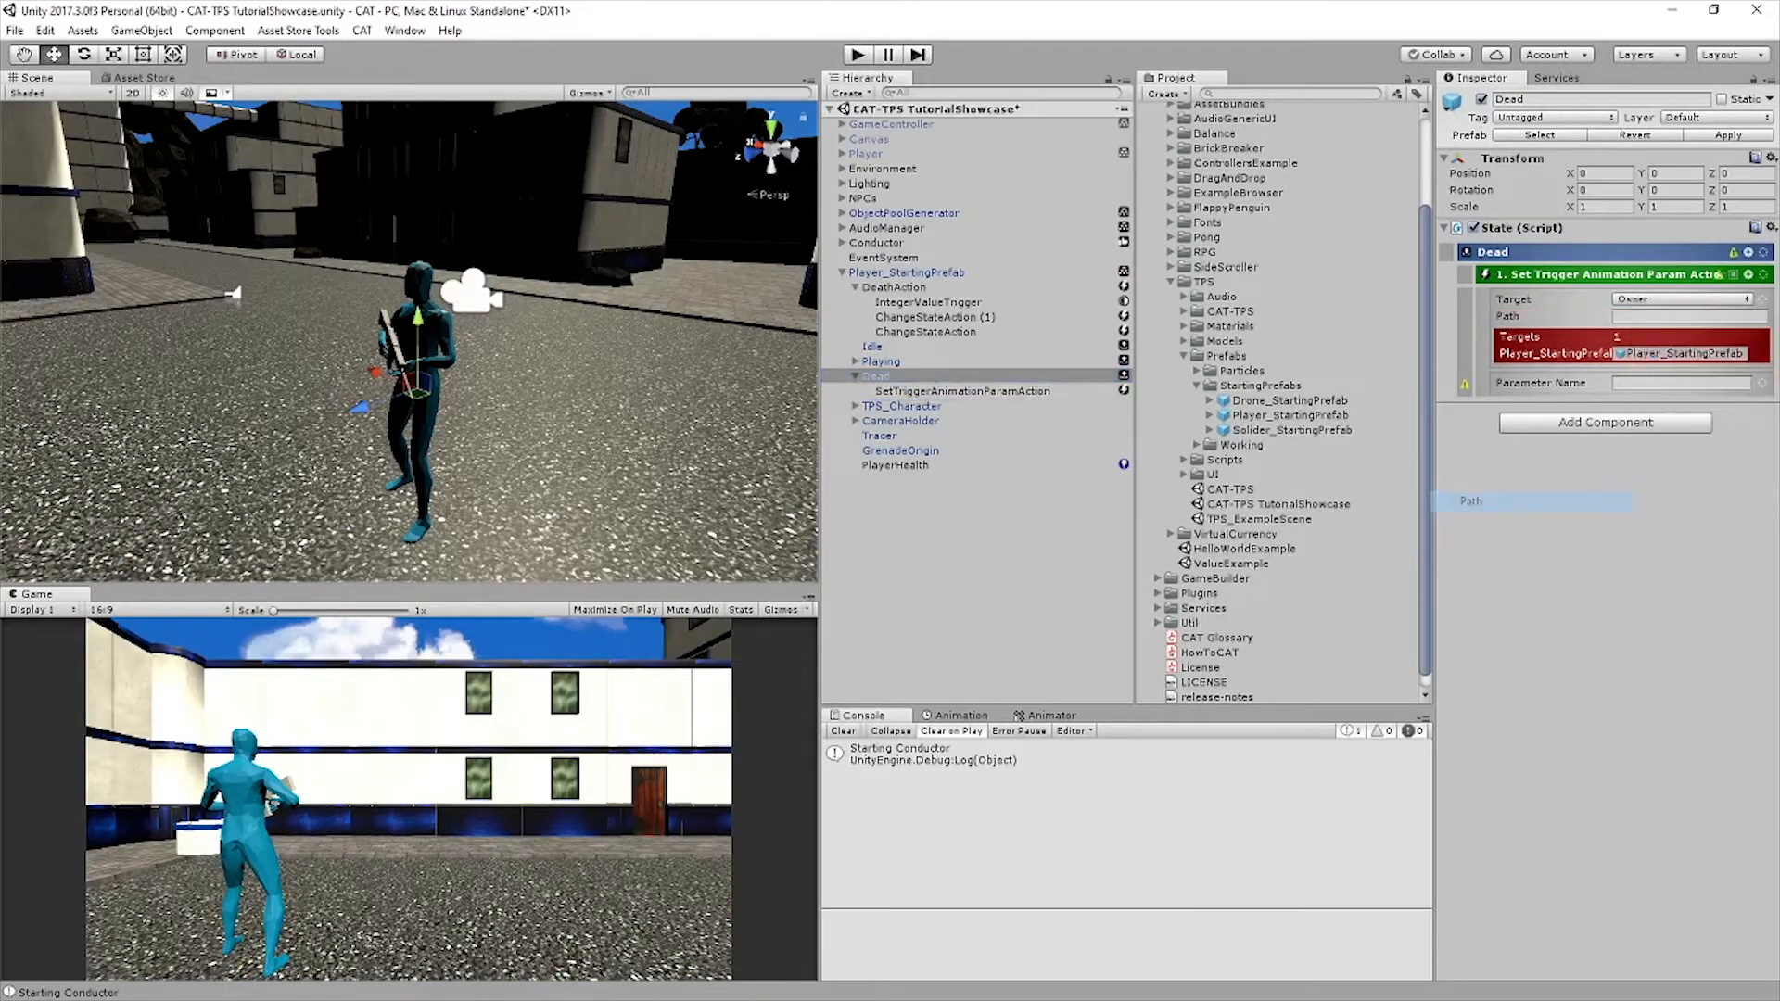
{"action": "left_click", "coordinate": [1689, 316]}
{"action": "type", "text": "TPS_Character"}
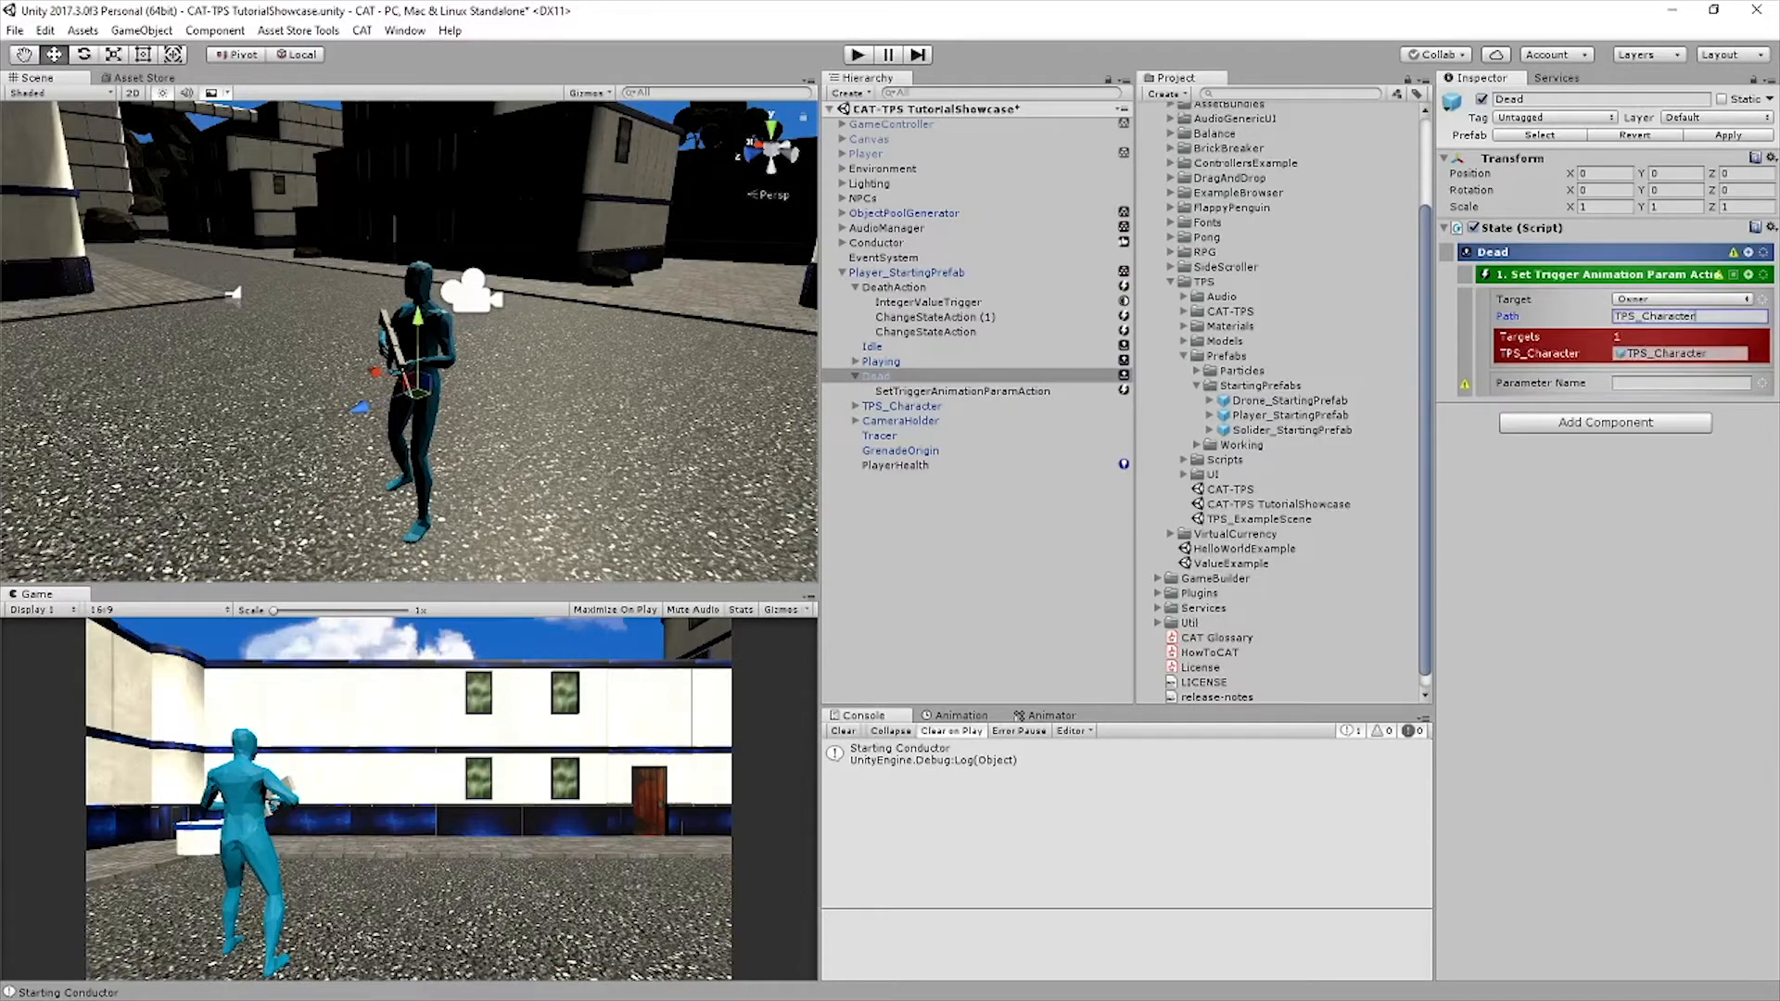
Set the Set Trigger Animation Param action's parameter name to Death and save the scene
{"action": "left_click", "coordinate": [1681, 383]}
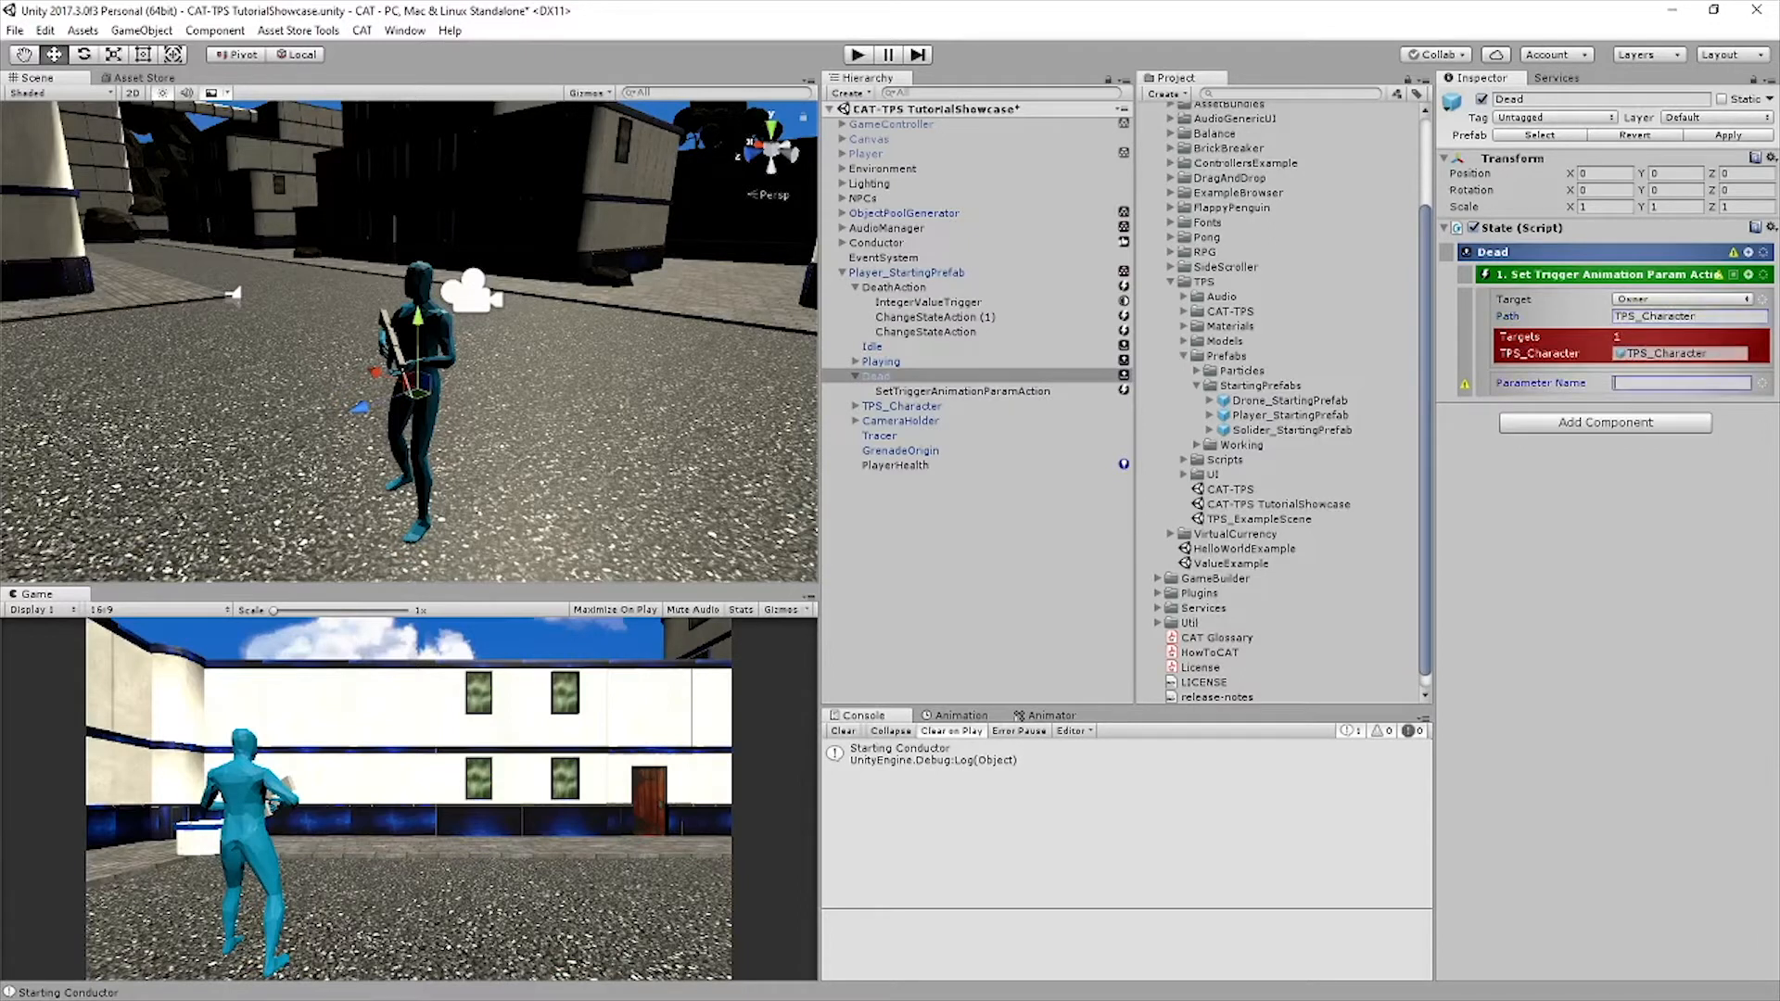
{"action": "type", "text": "Death"}
{"action": "key", "text": "Return"}
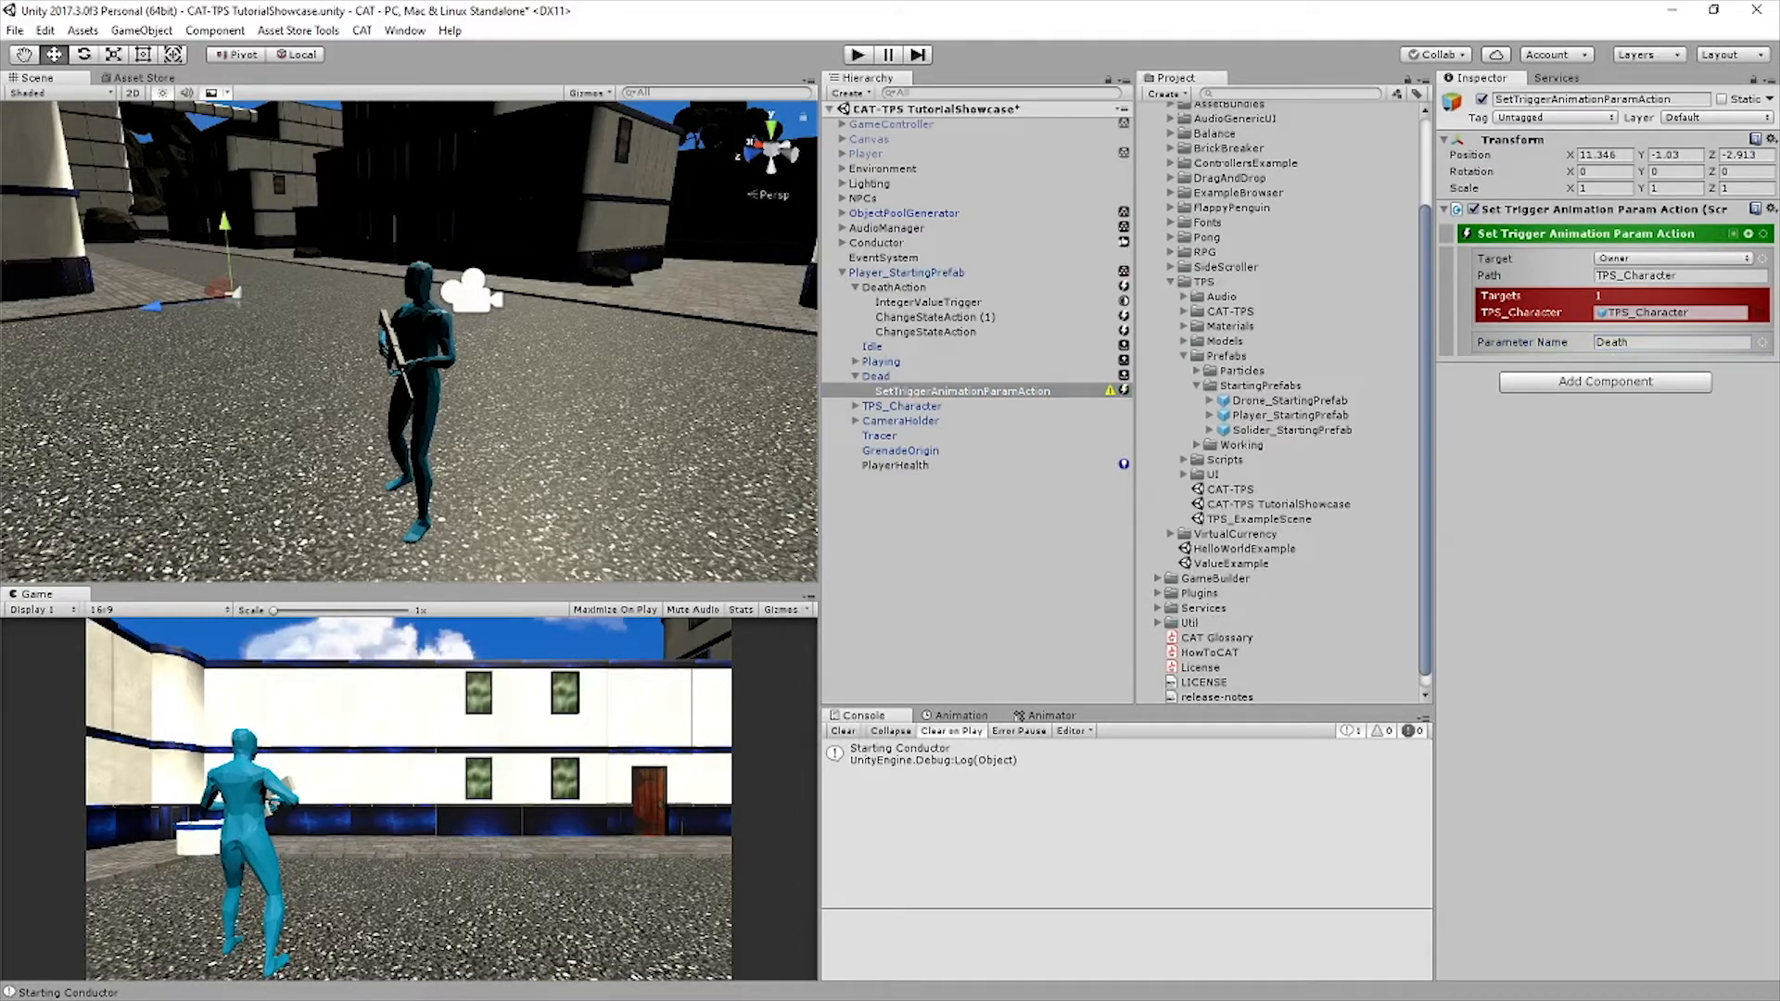
{"action": "key", "text": "ctrl+s"}
Add a Mouse Button trigger as a child of the player's Playing state
{"action": "left_click", "coordinate": [855, 288]}
{"action": "left_click", "coordinate": [854, 331]}
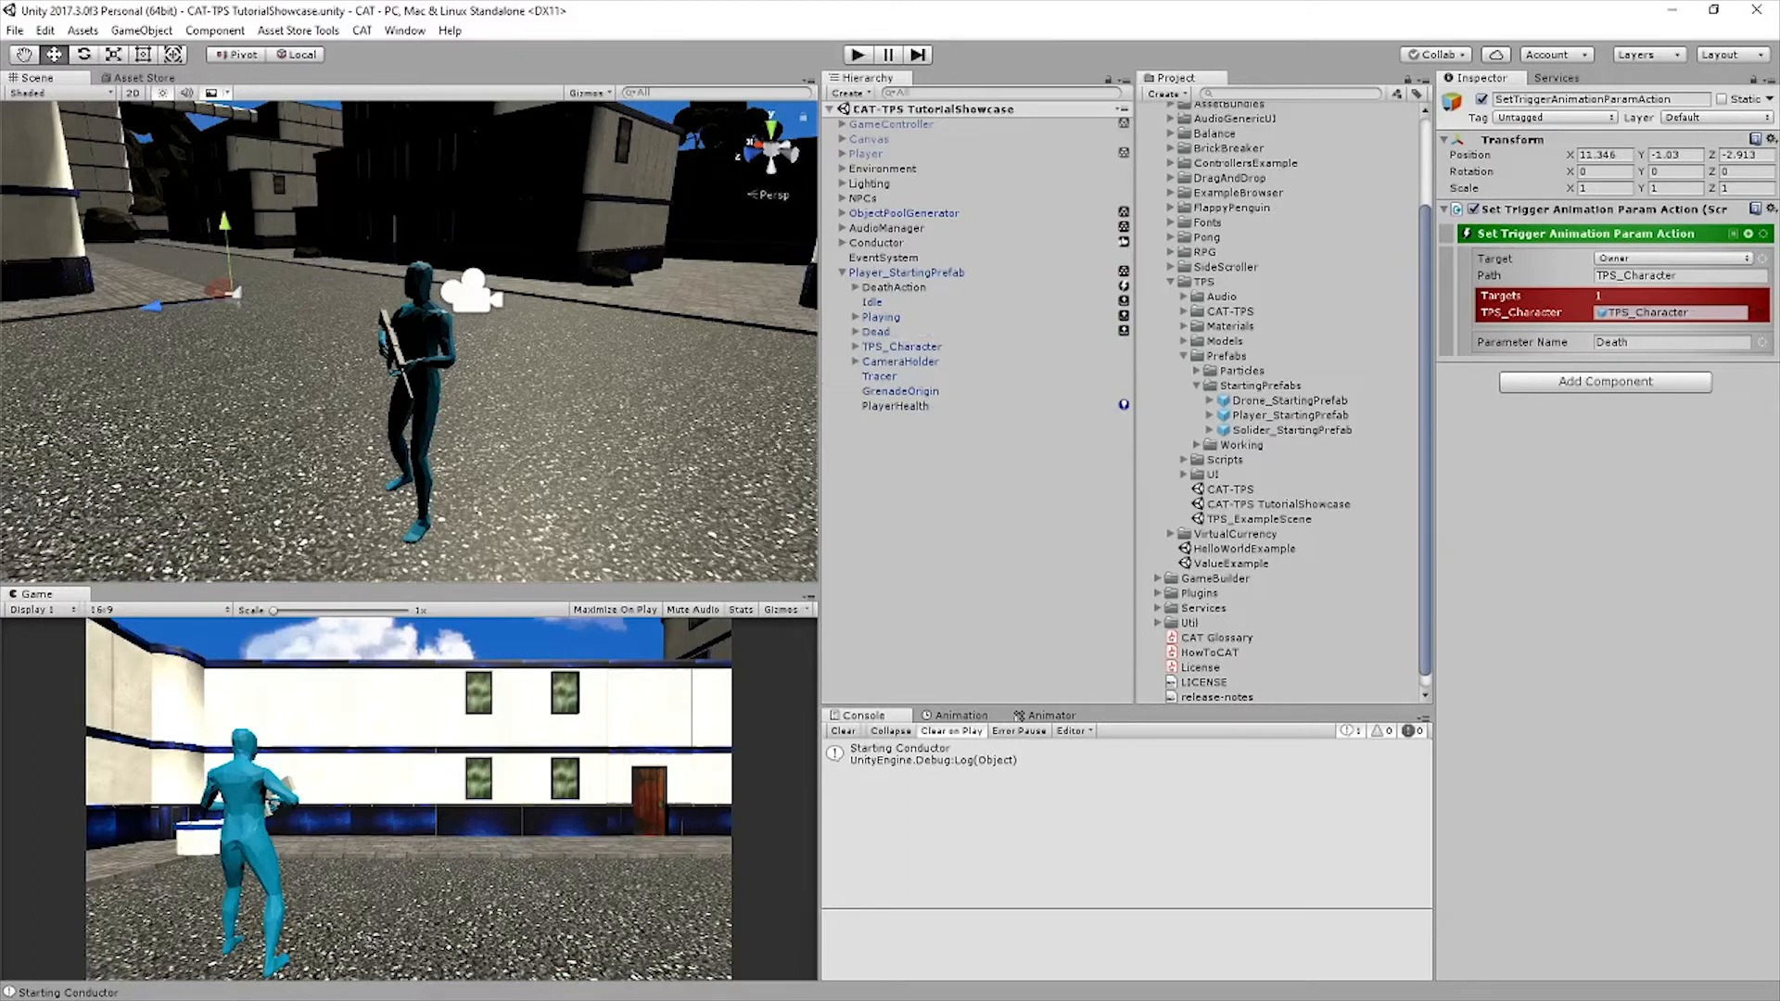
{"action": "left_click", "coordinate": [854, 317]}
{"action": "left_click", "coordinate": [881, 317]}
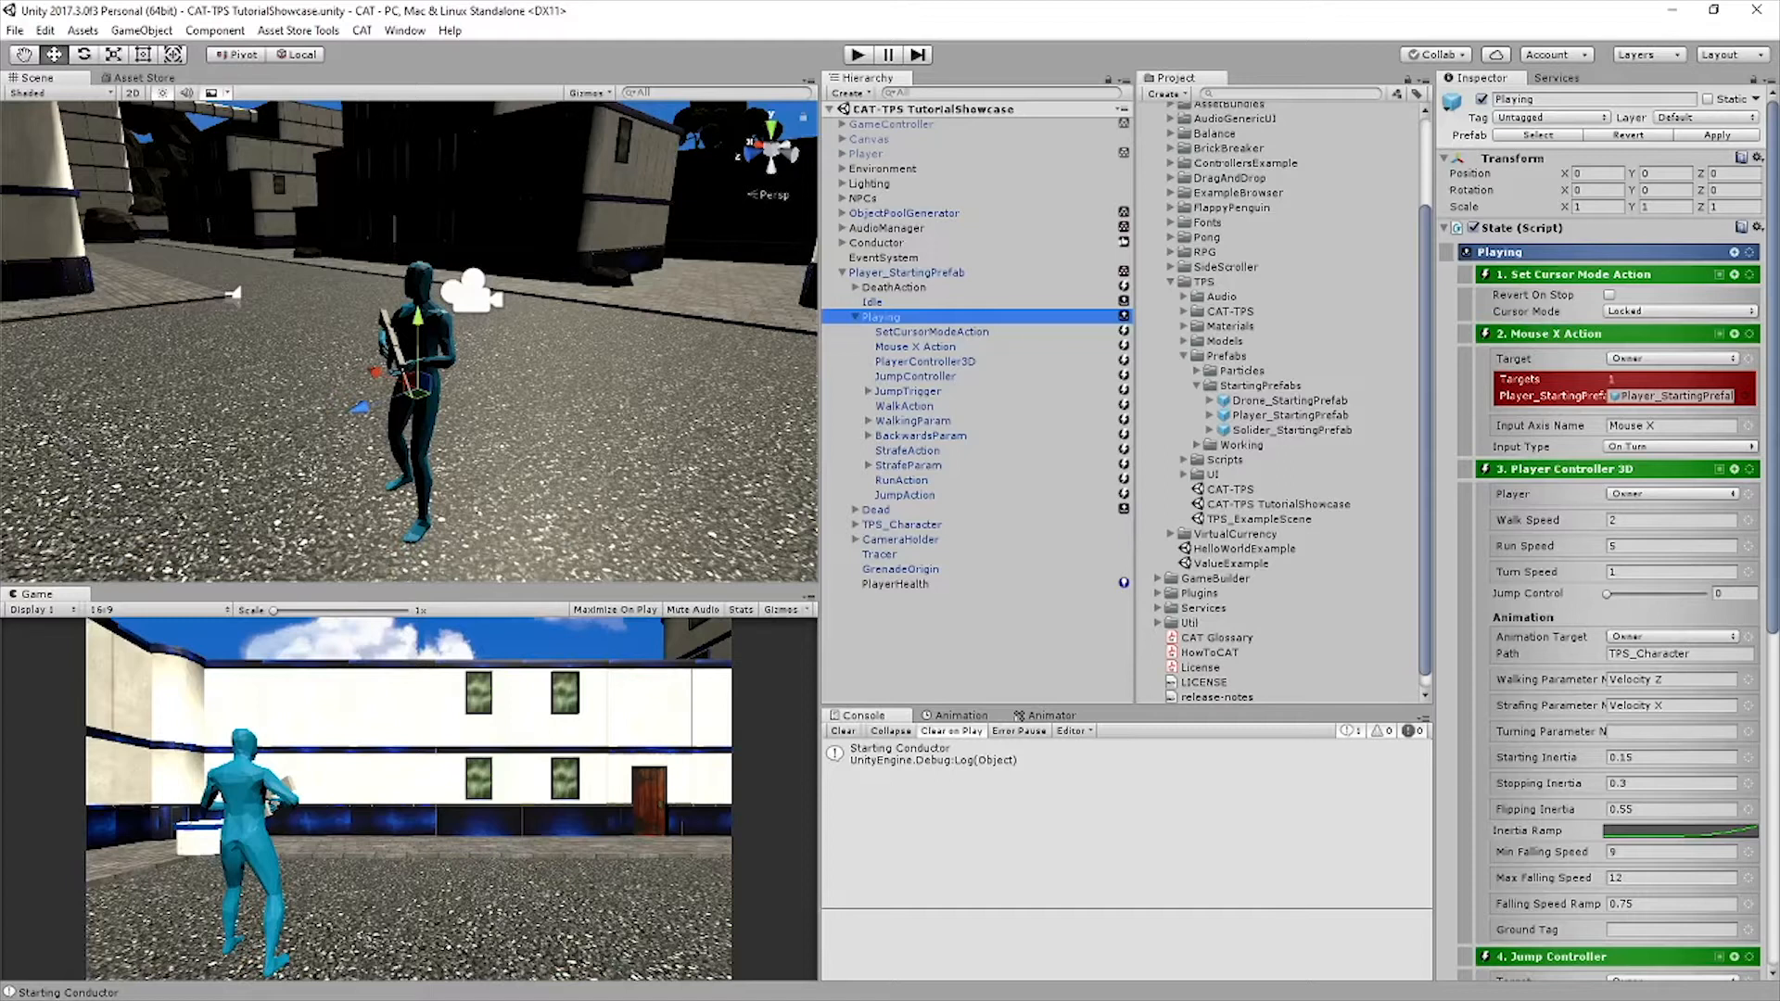
{"action": "left_click", "coordinate": [1735, 252]}
{"action": "type", "text": "mous"}
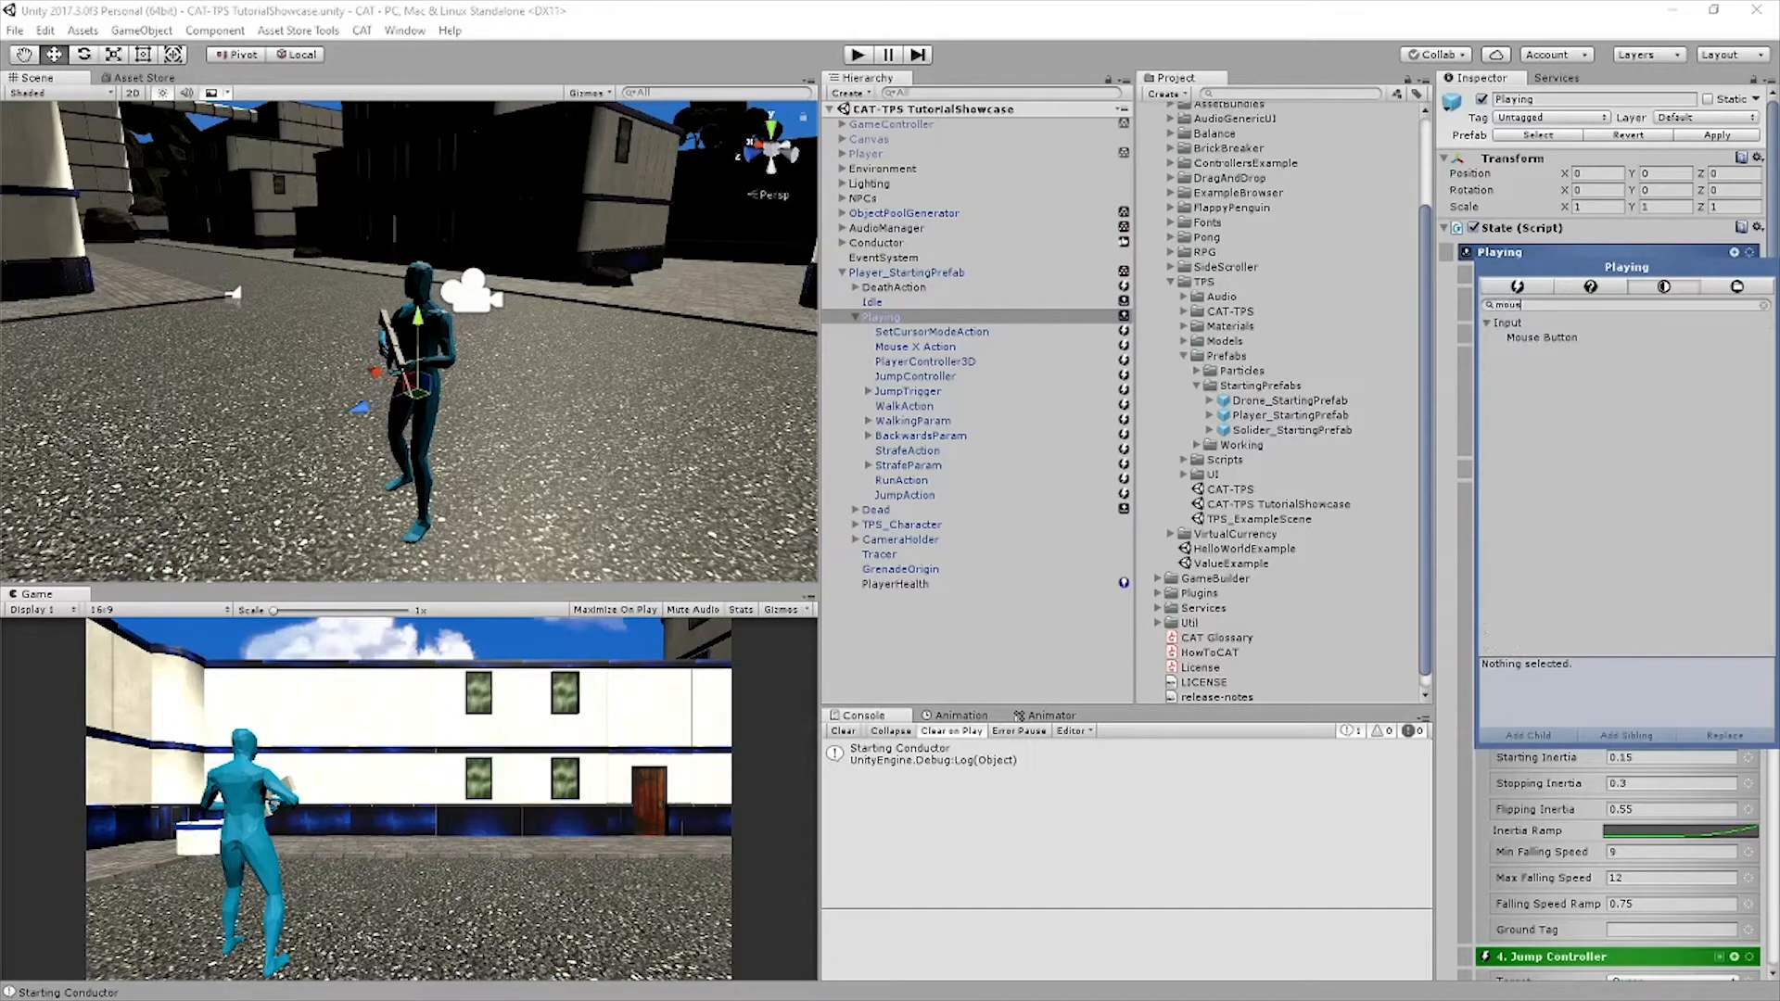
{"action": "left_click", "coordinate": [1542, 337]}
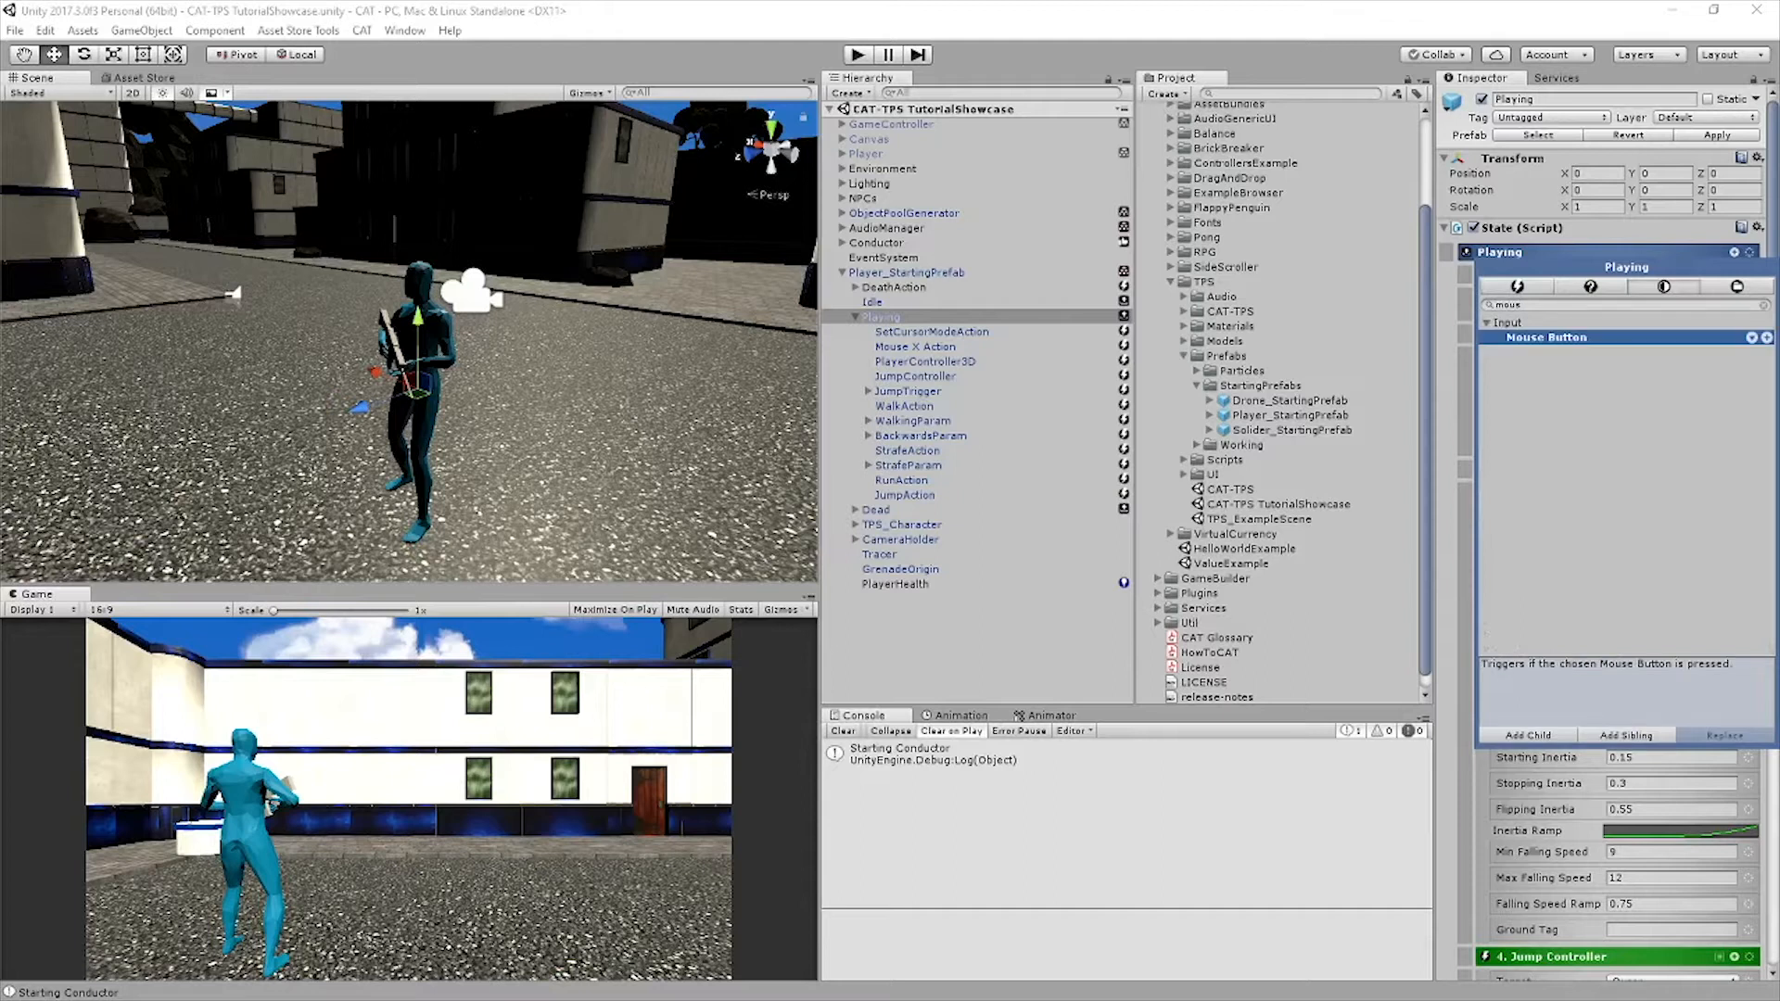
{"action": "left_click", "coordinate": [1527, 735]}
Rename the new TriggeredAction under Playing to ShootingAction and reset its transform
{"action": "double_click", "coordinate": [880, 317]}
{"action": "right_click_drag", "start_coordinate": [409, 341], "coordinate": [402, 337]}
{"action": "key", "text": "w"}
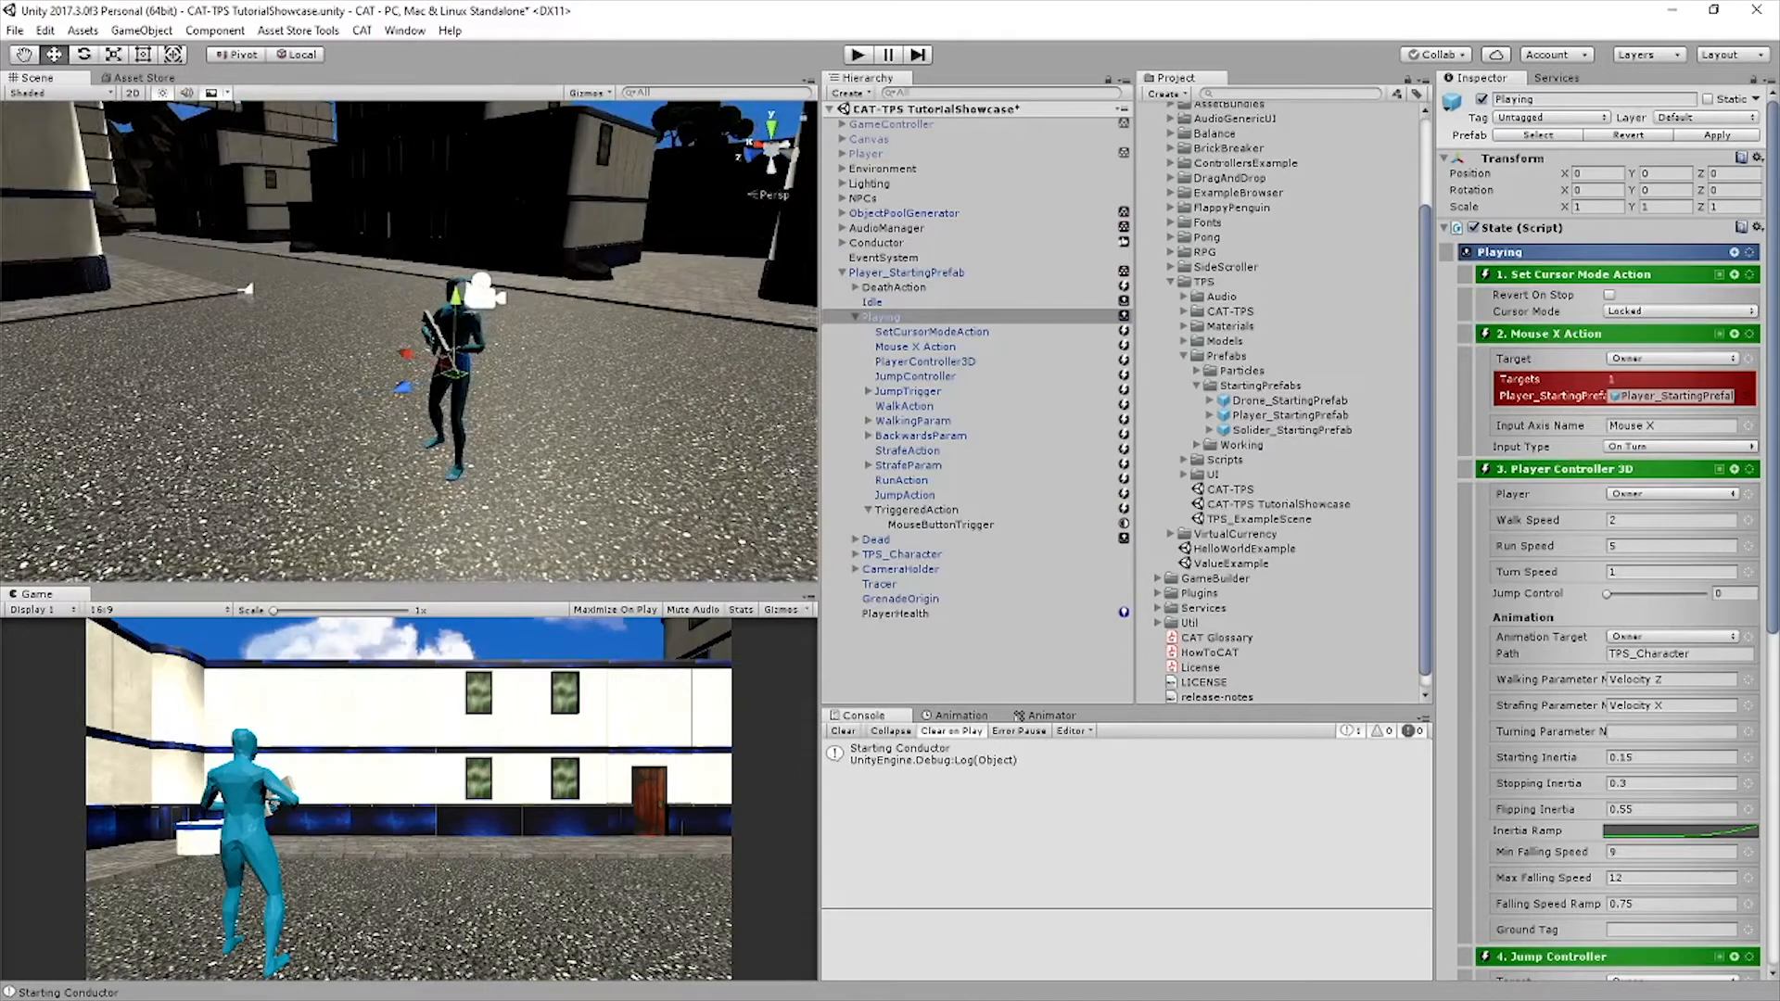
{"action": "left_click", "coordinate": [915, 510]}
{"action": "left_click", "coordinate": [1598, 99]}
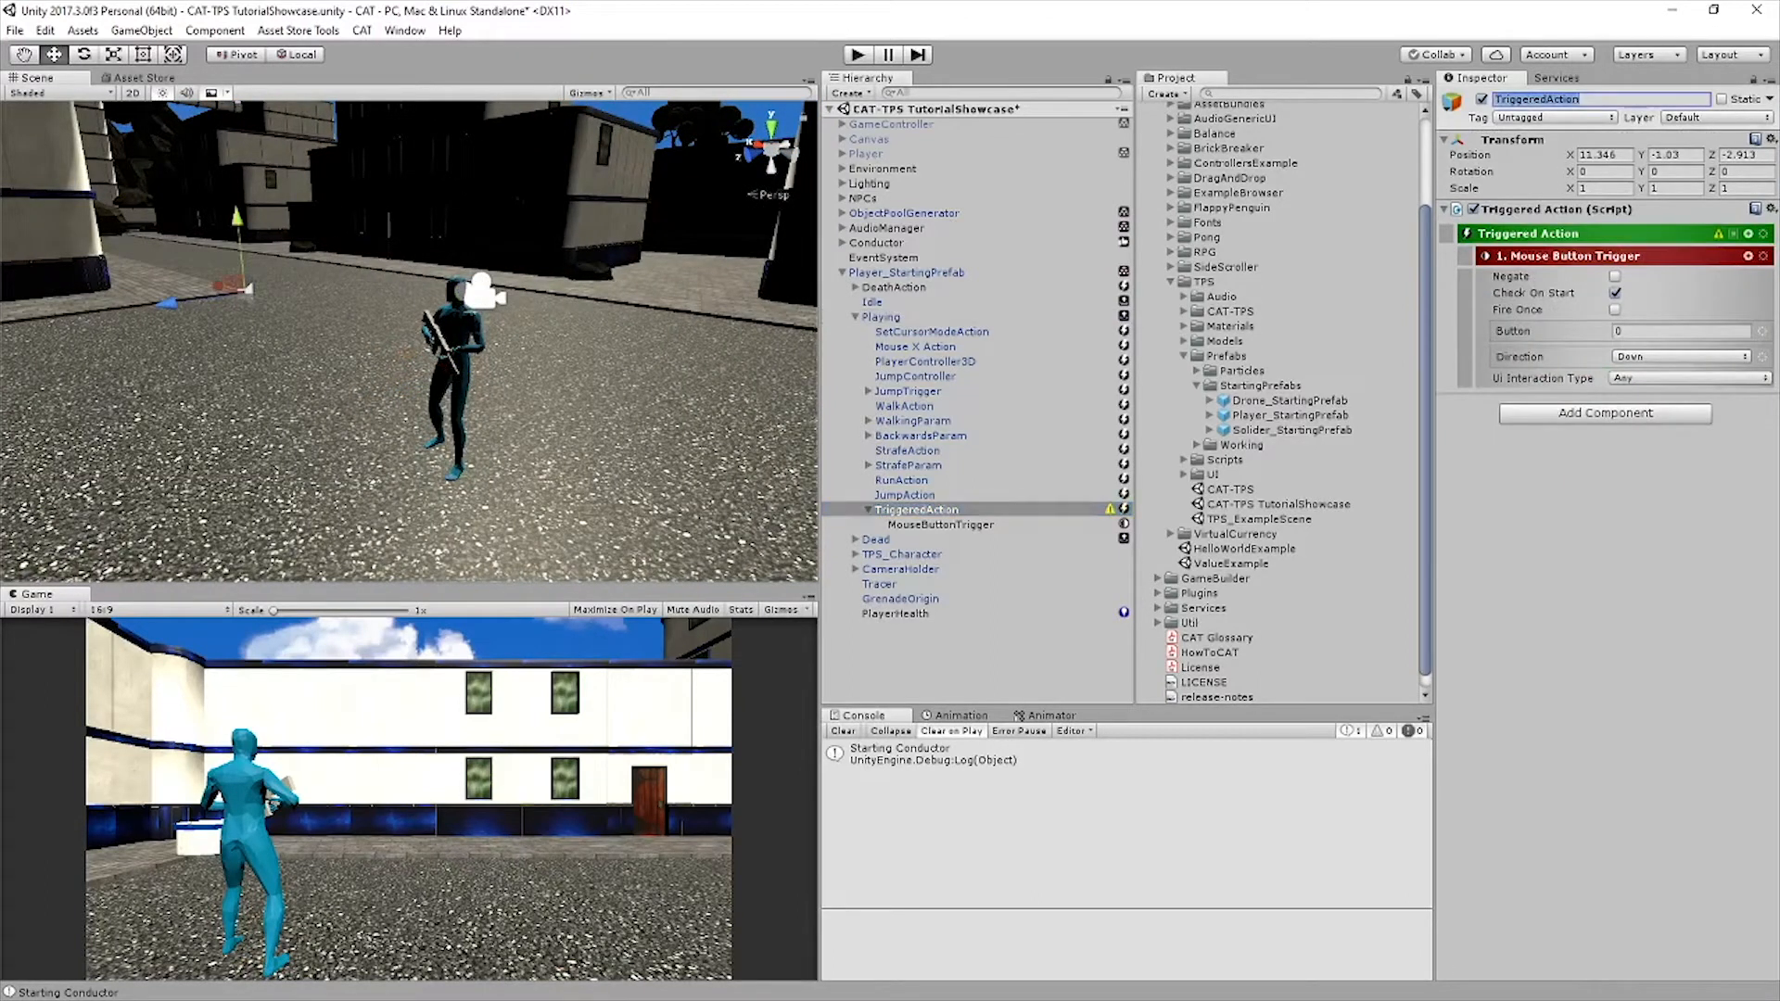
{"action": "type", "text": "M"}
{"action": "key", "text": "BackSpace"}
{"action": "type", "text": "ShootingAction"}
{"action": "key", "text": "Return"}
{"action": "right_click", "coordinate": [1528, 139]}
{"action": "left_click", "coordinate": [1565, 152]}
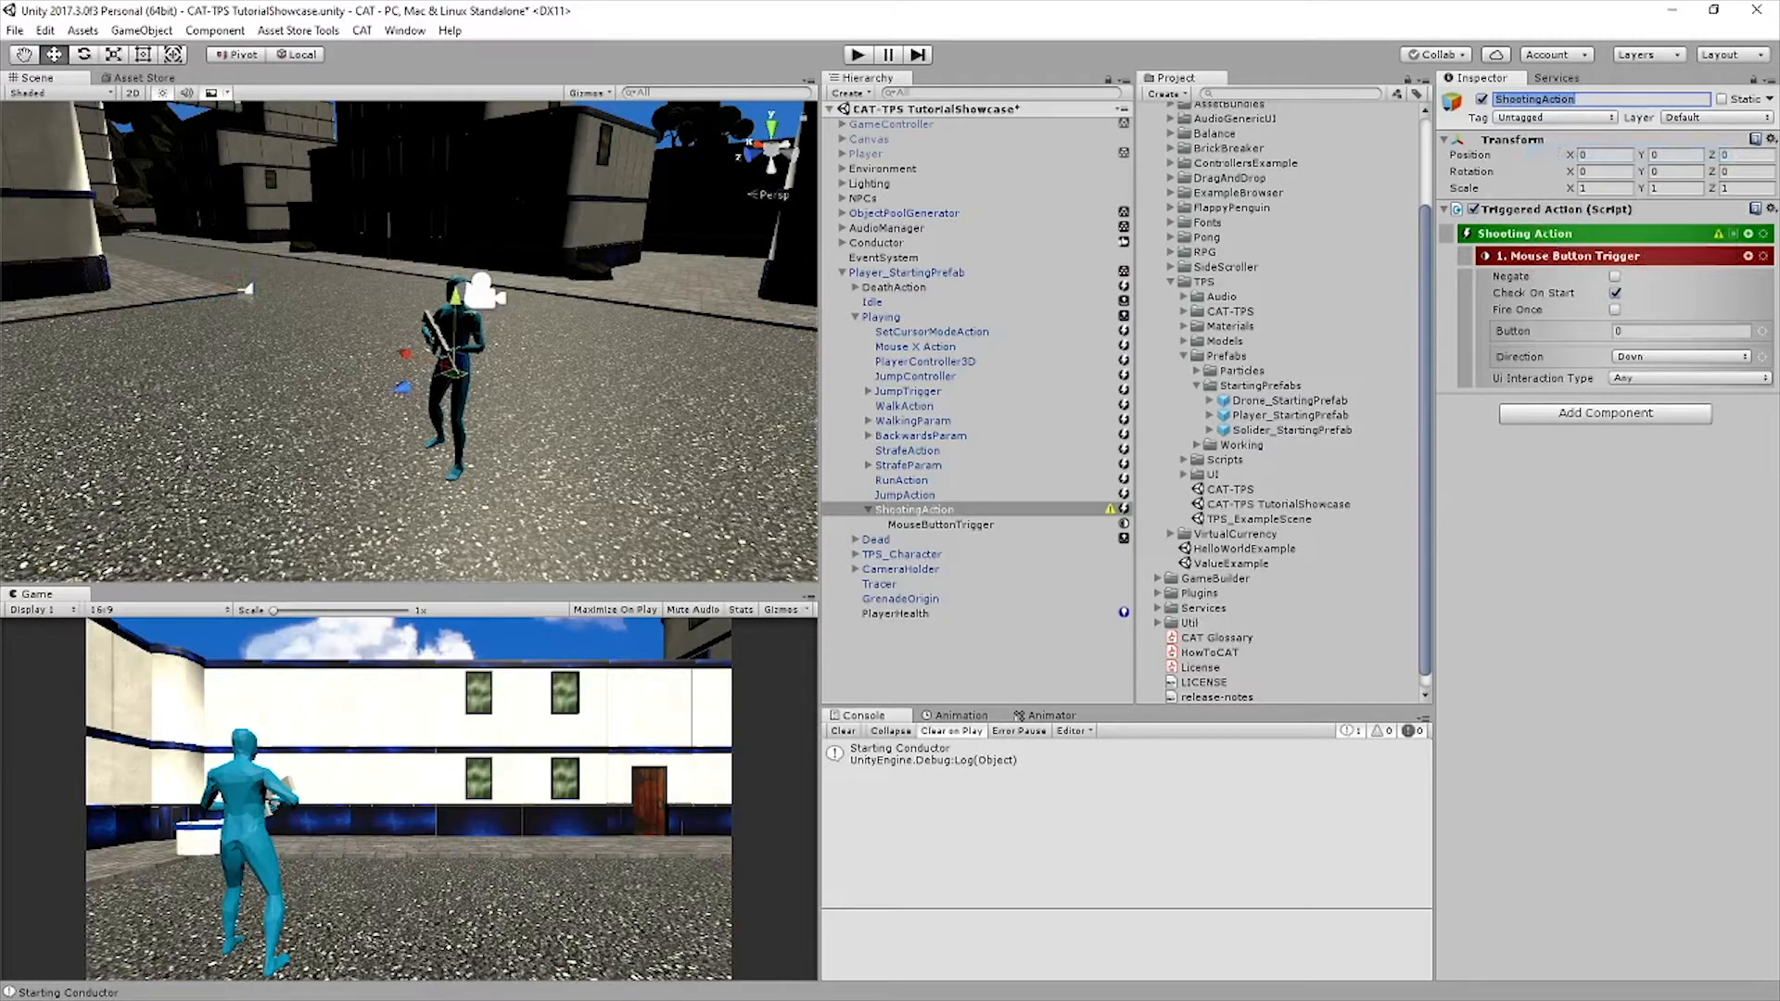
Duplicate ShootingAction and place the copy directly above the original in the Playing state
{"action": "left_click", "coordinate": [914, 510]}
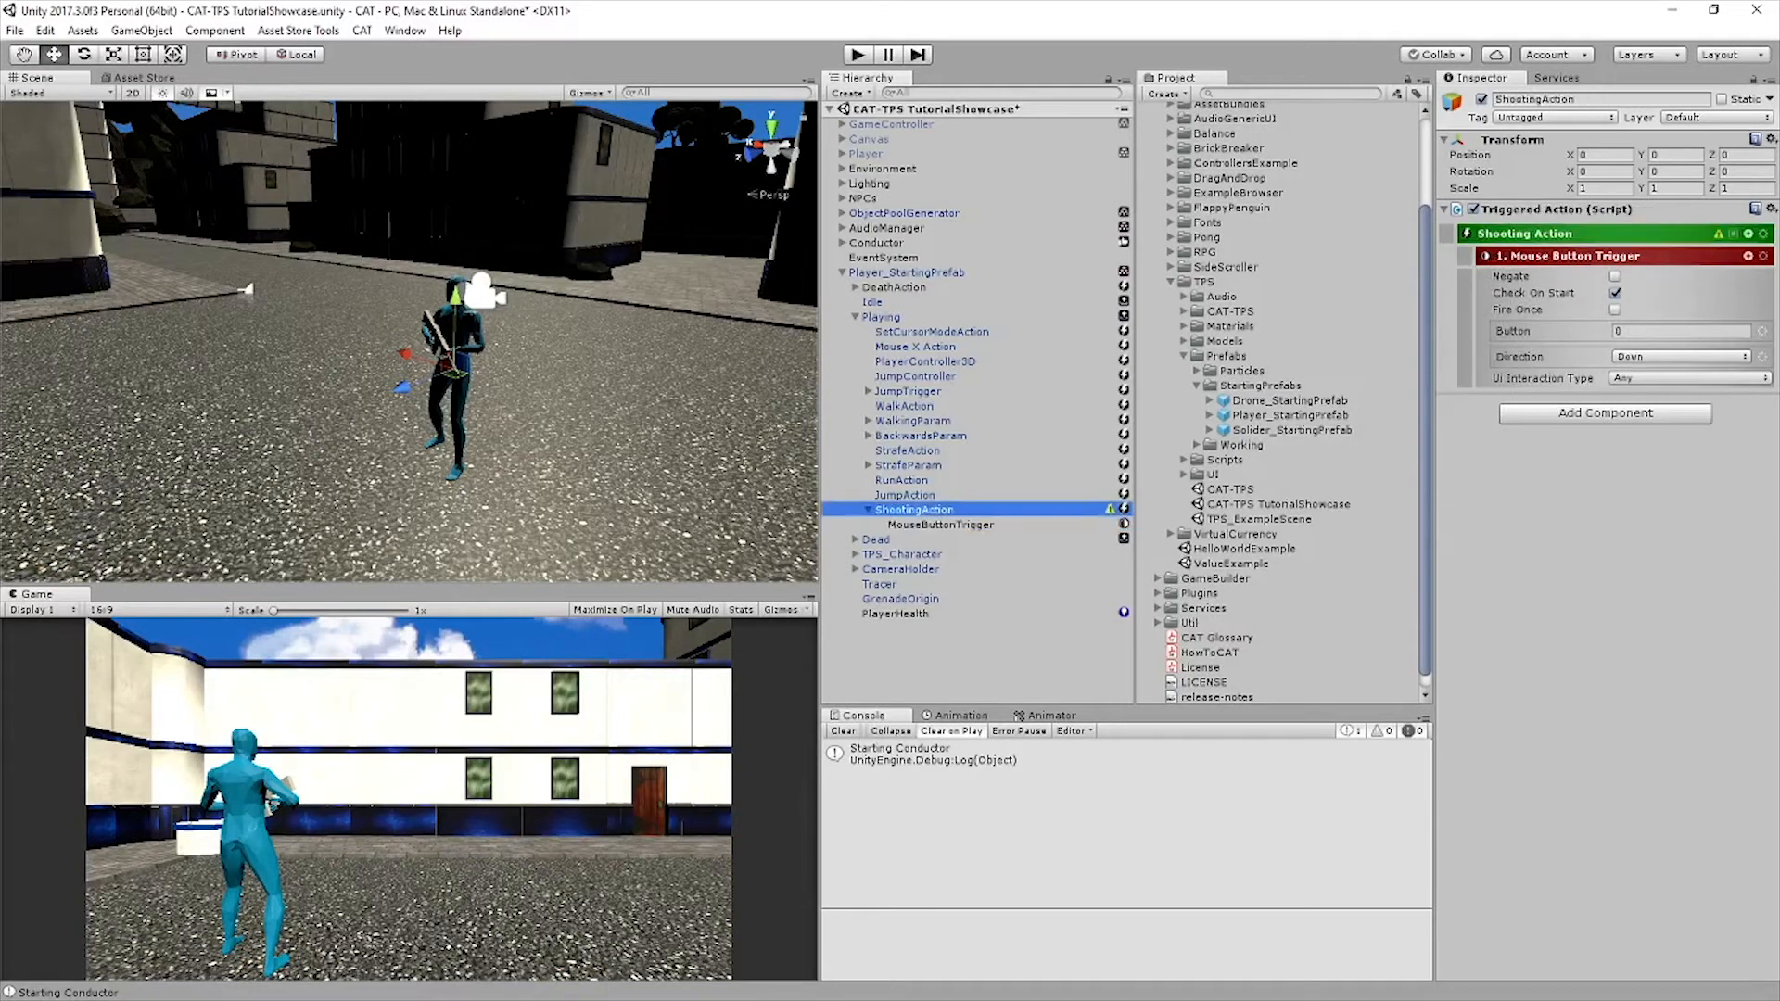
{"action": "key", "text": "ctrl+d"}
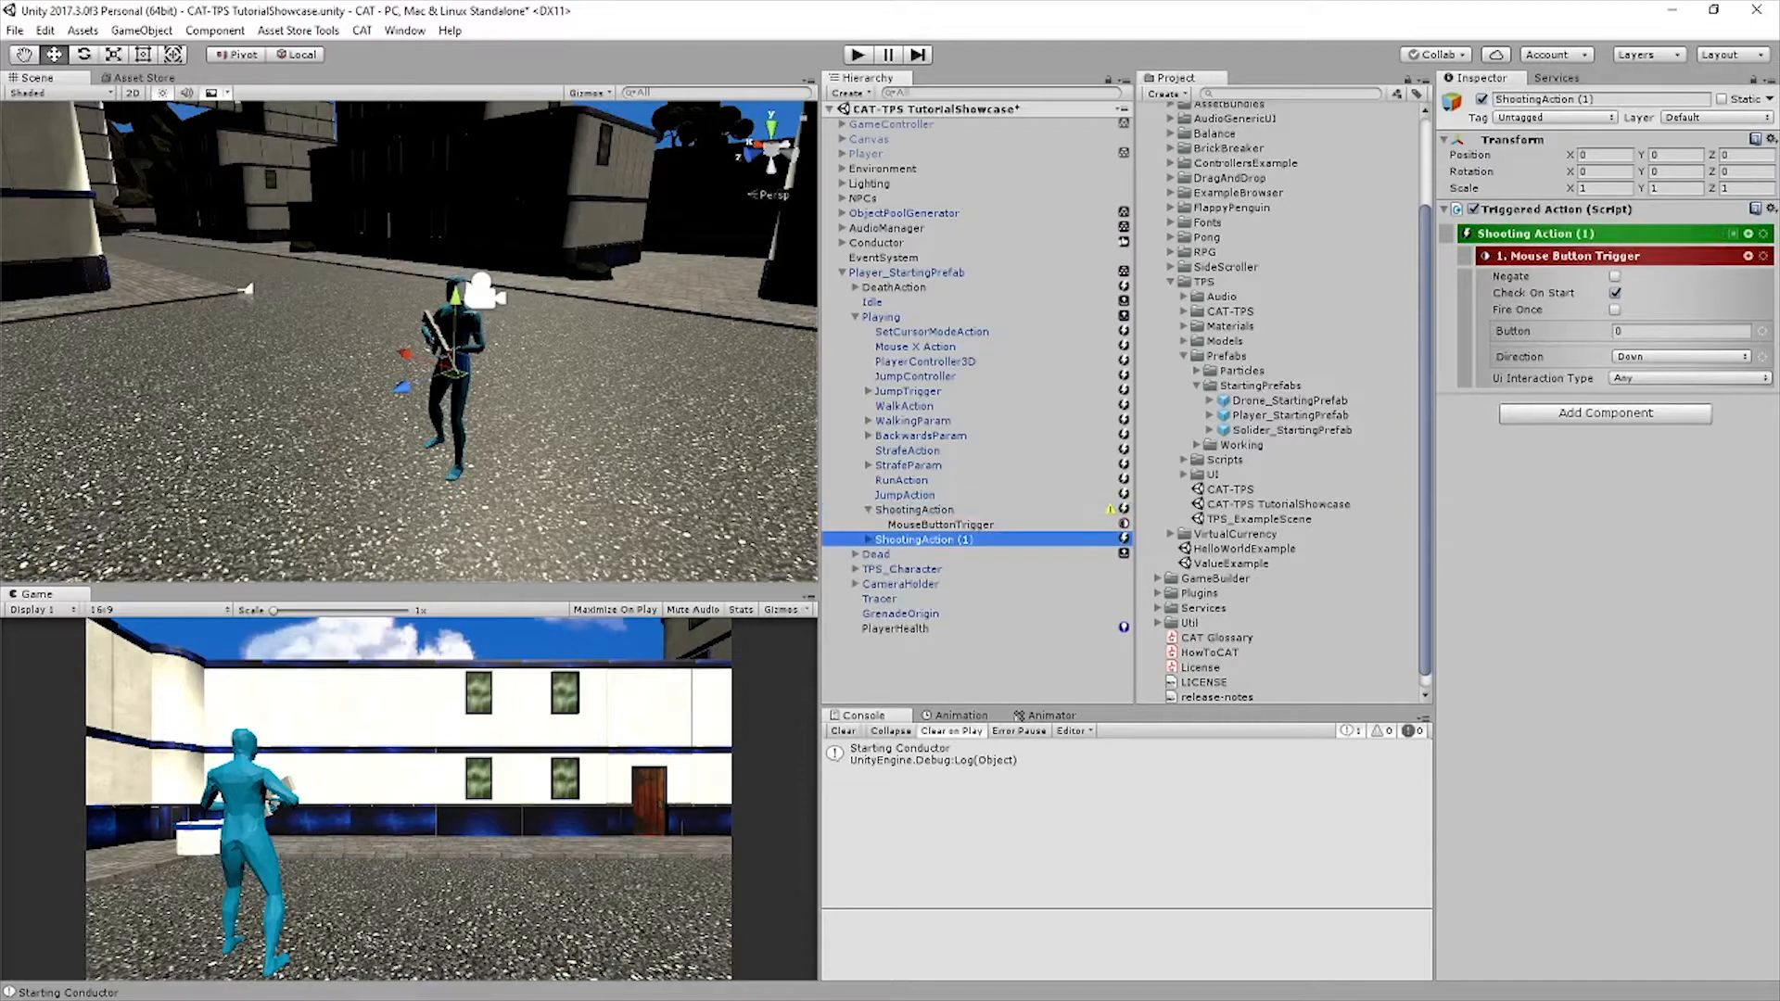
{"action": "left_click_drag", "start_coordinate": [904, 502], "coordinate": [904, 502]}
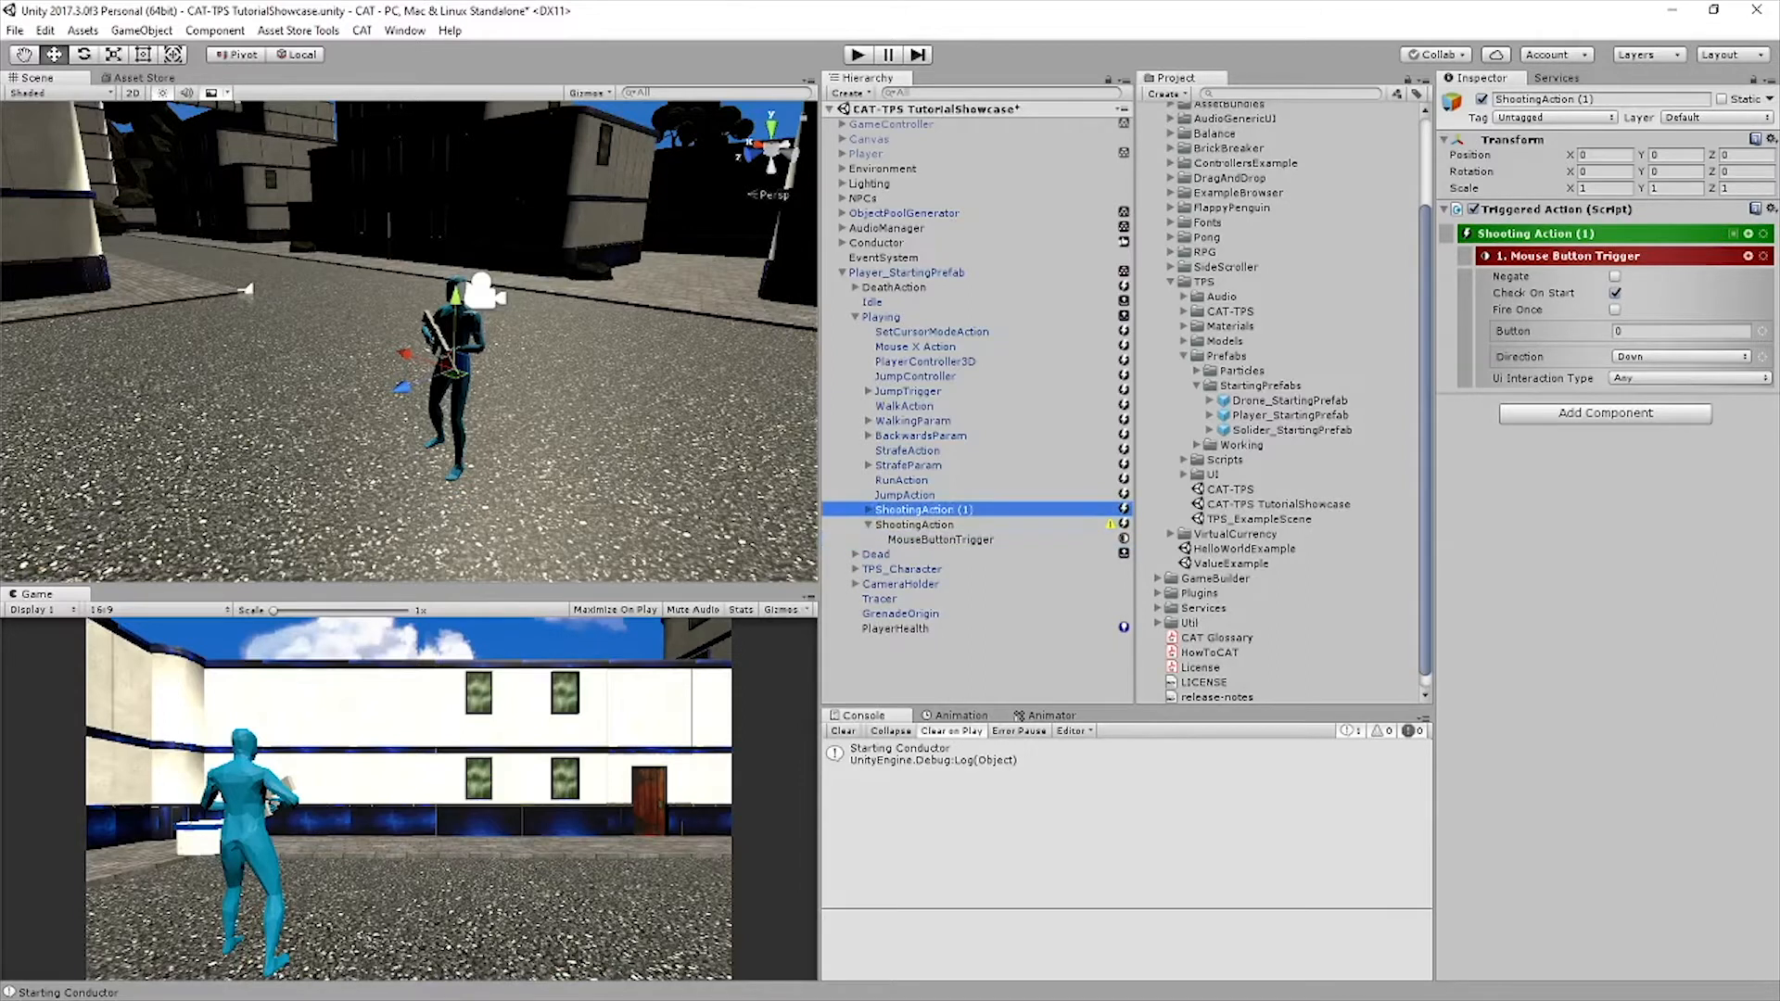
Rename the ShootingAction copy to MouseAim and set its Mouse Button Trigger's button to 1
{"action": "left_click", "coordinate": [1601, 99]}
{"action": "type", "text": "mouseAimi"}
{"action": "key", "text": "BackSpace"}
{"action": "key", "text": "BackSpace"}
{"action": "key", "text": "BackSpace"}
{"action": "key", "text": "BackSpace"}
{"action": "key", "text": "BackSpace"}
{"action": "key", "text": "BackSpace"}
{"action": "key", "text": "BackSpace"}
{"action": "key", "text": "BackSpace"}
{"action": "key", "text": "BackSpace"}
{"action": "type", "text": "m"}
{"action": "key", "text": "BackSpace"}
{"action": "type", "text": "MouseAim"}
{"action": "key", "text": "Return"}
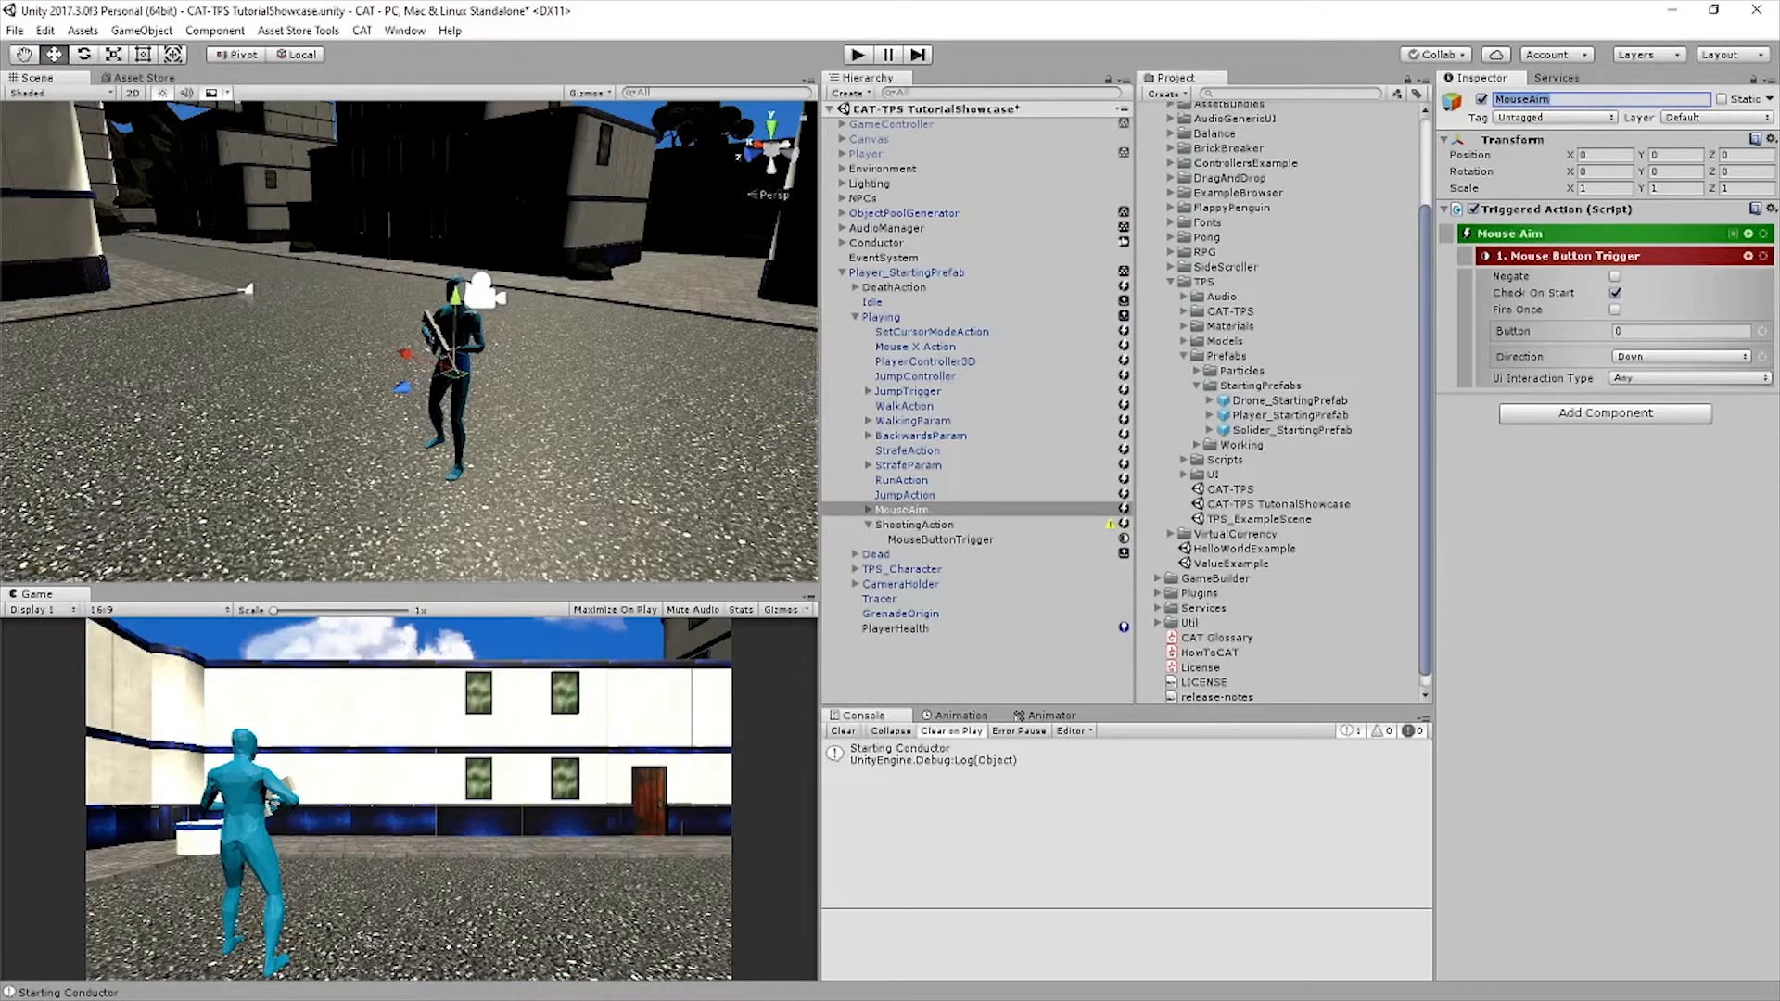
{"action": "left_click", "coordinate": [1674, 331]}
{"action": "type", "text": "1"}
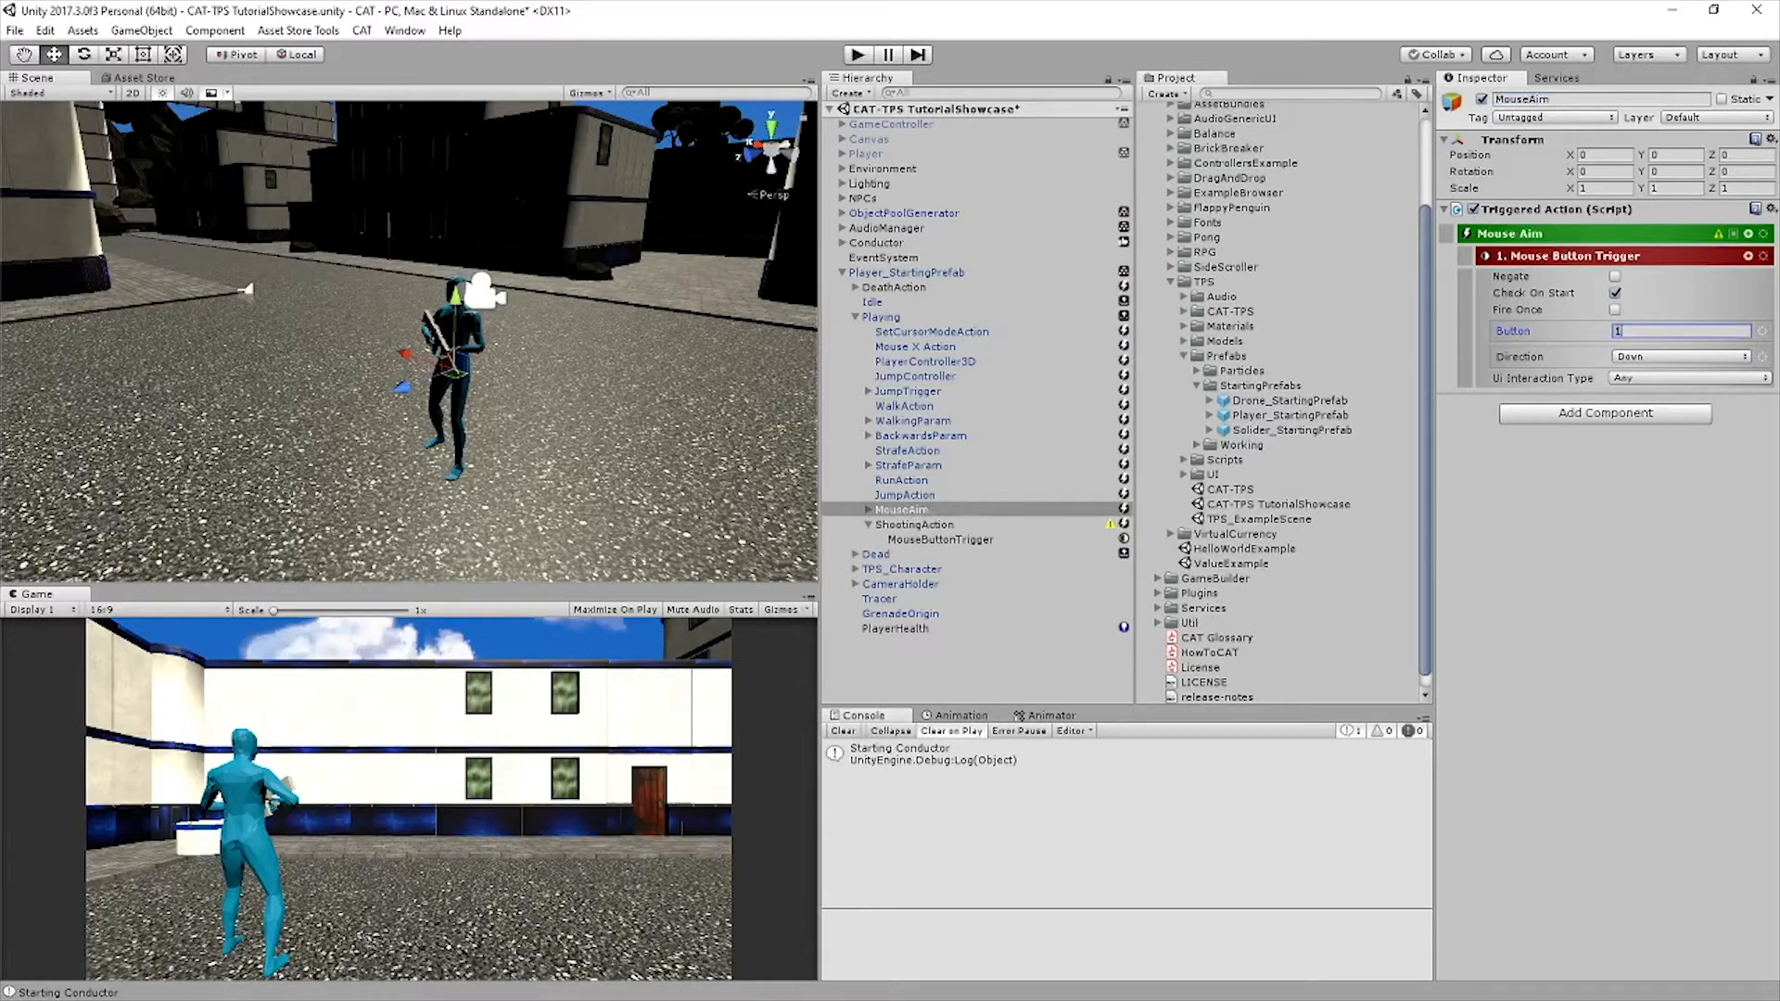
Add a Set Bool Animation Param action as a sibling of the MouseButtonTrigger inside MouseAim
{"action": "left_click", "coordinate": [869, 525]}
{"action": "left_click", "coordinate": [869, 510]}
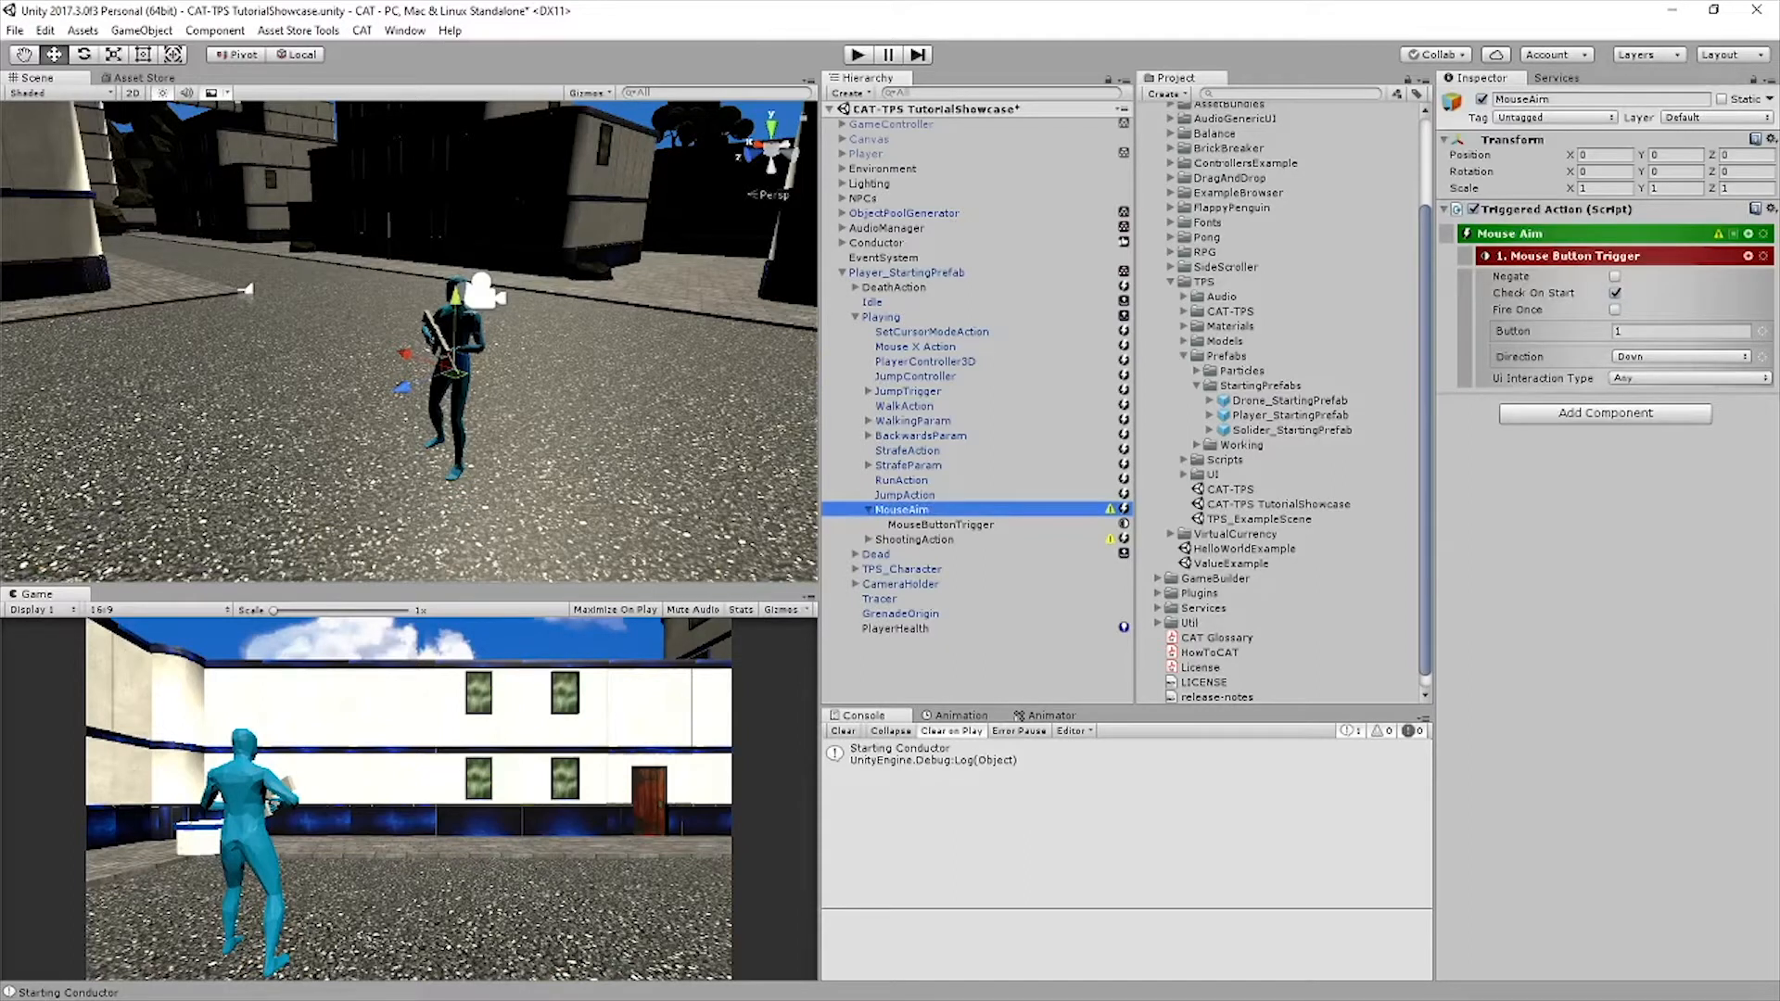
{"action": "left_click", "coordinate": [940, 525]}
{"action": "left_click", "coordinate": [1748, 233]}
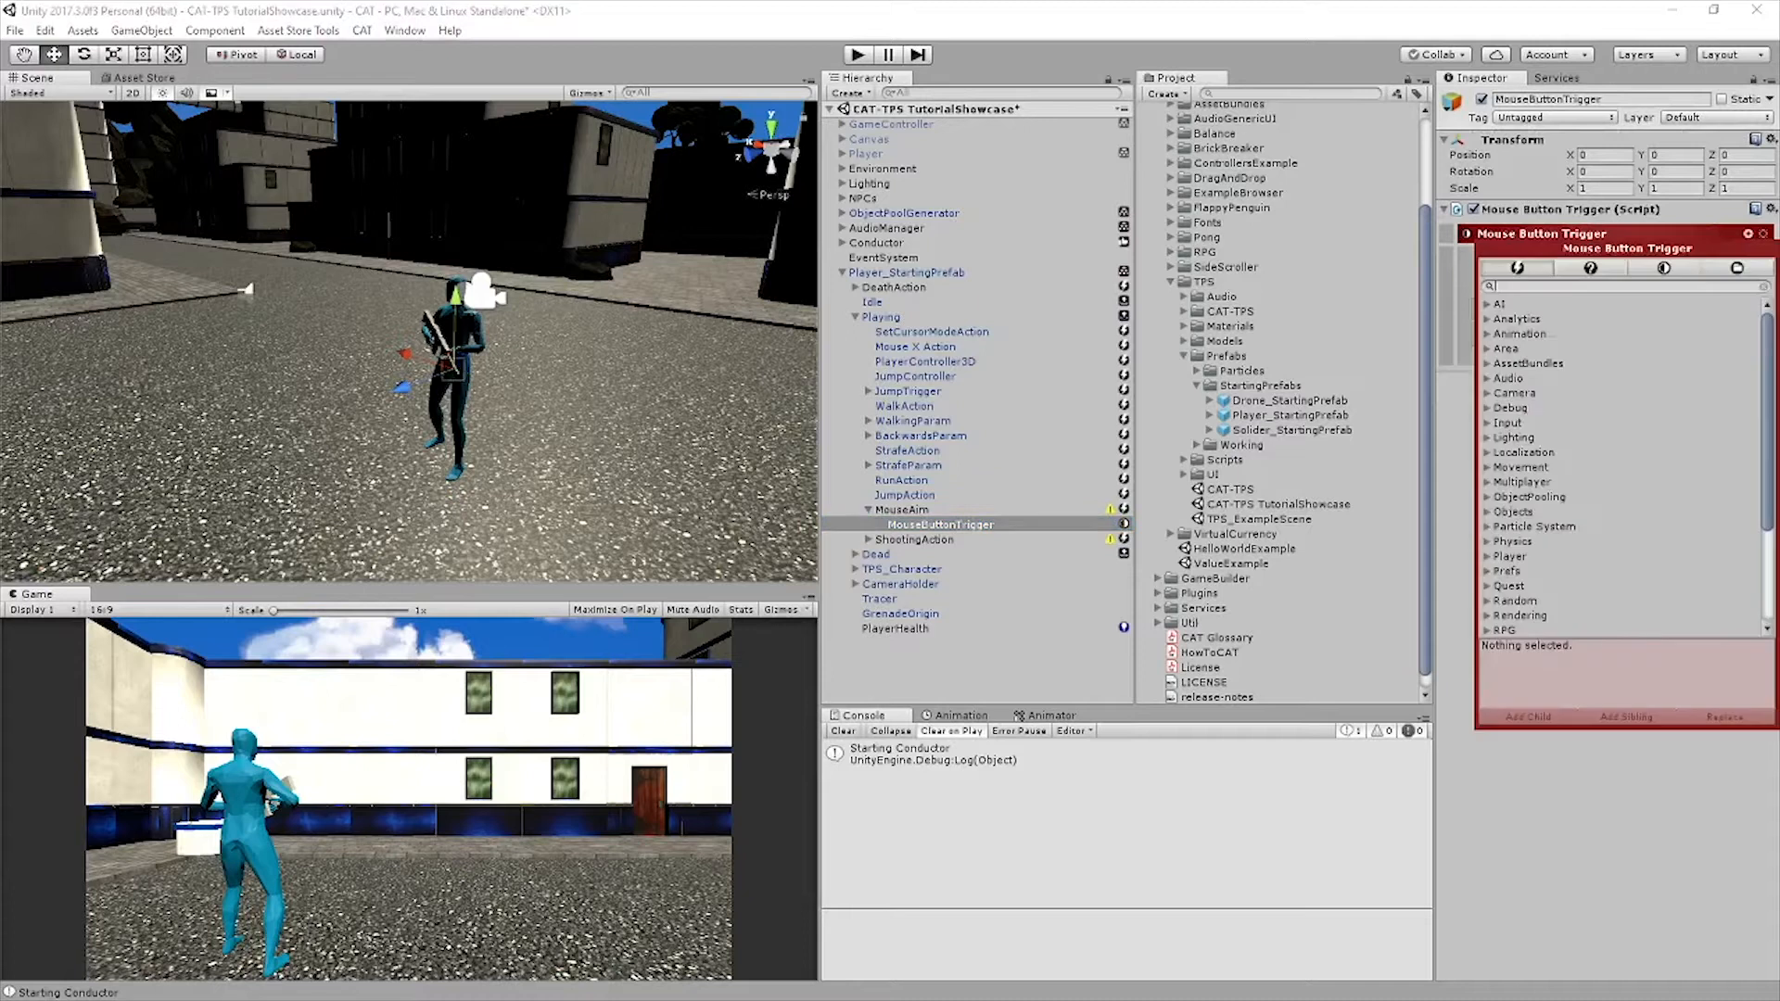
{"action": "type", "text": "Set bo"}
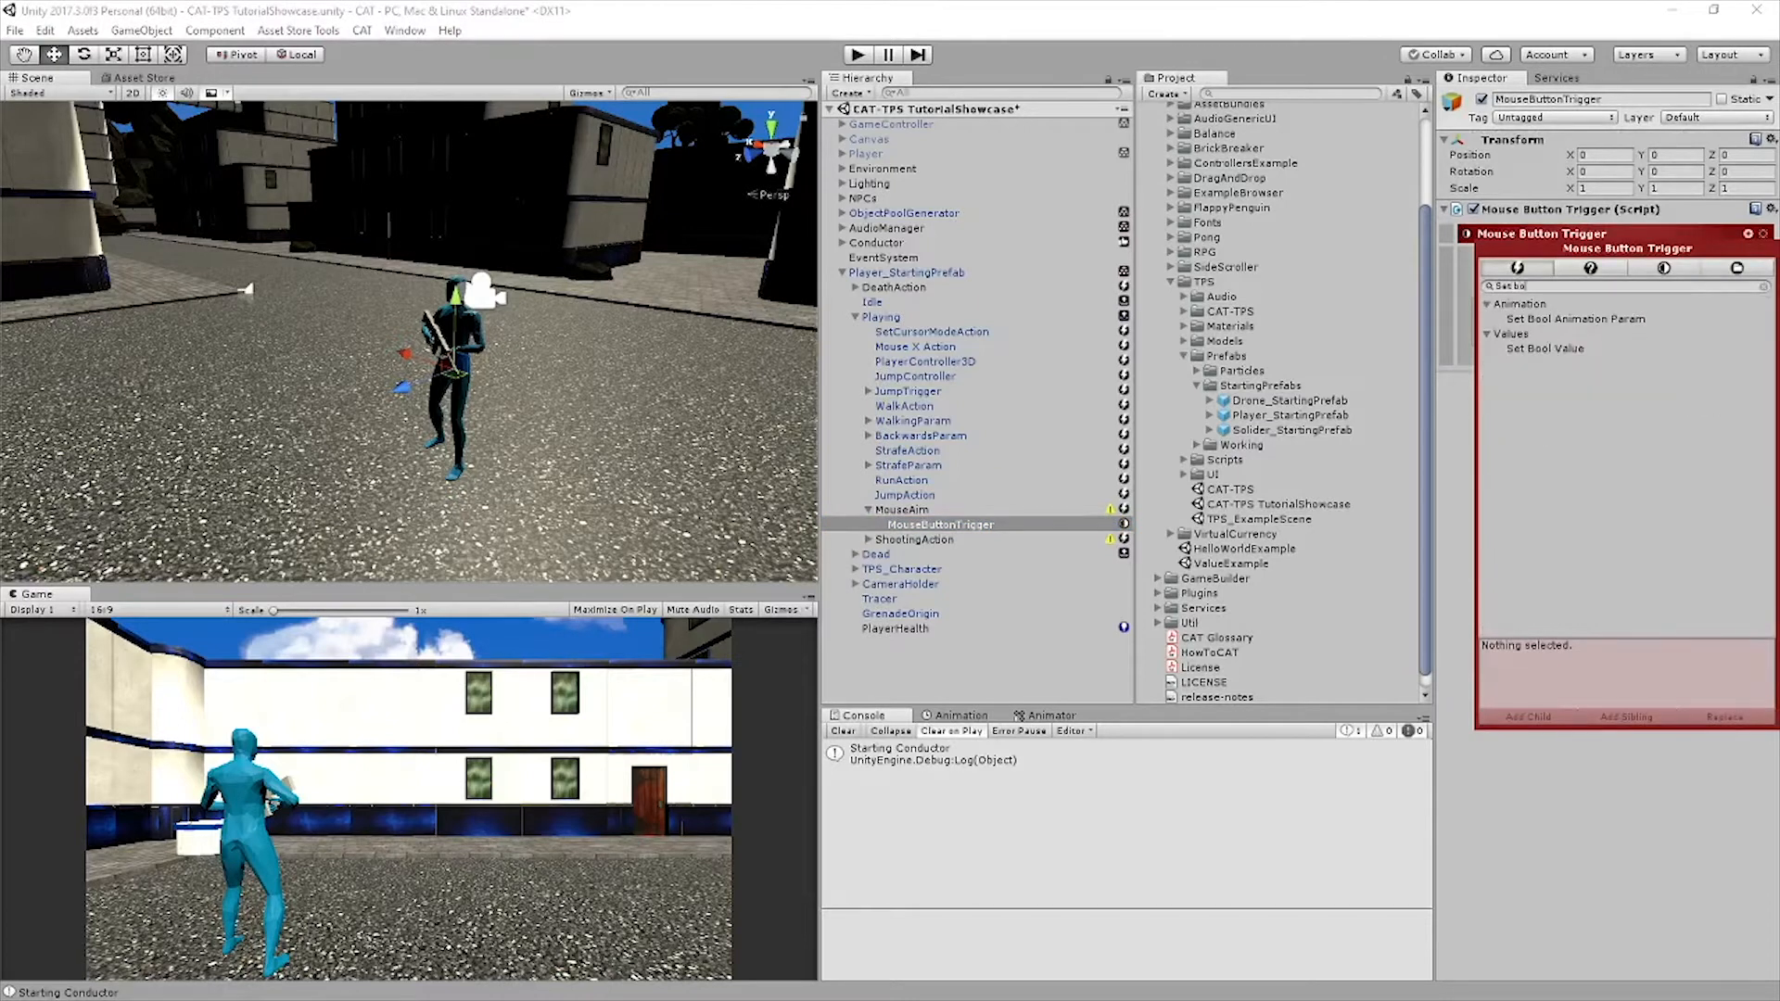
{"action": "left_click", "coordinate": [1576, 319]}
{"action": "left_click", "coordinate": [1626, 717]}
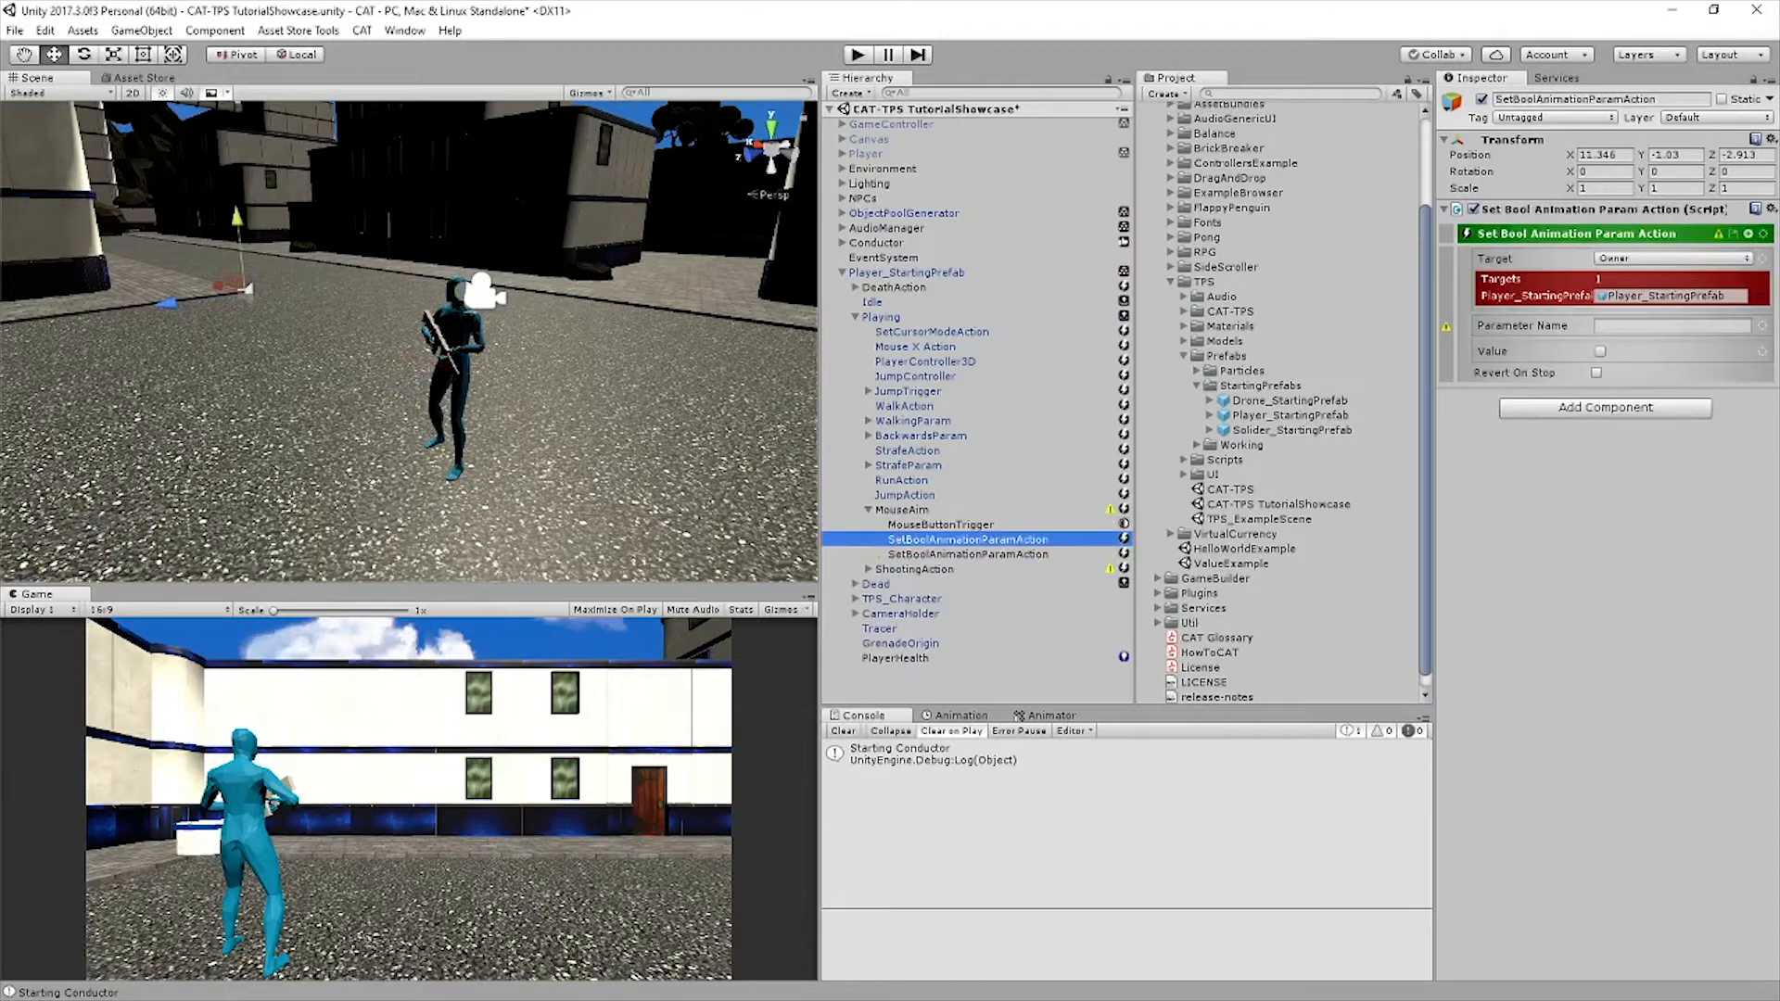
Add a Path to the first SetBoolAnimationParamAction's Owner target and set it to TPS_Character
{"action": "left_click", "coordinate": [1763, 258]}
{"action": "mouse_move", "coordinate": [1685, 459]}
{"action": "left_click", "coordinate": [1501, 458]}
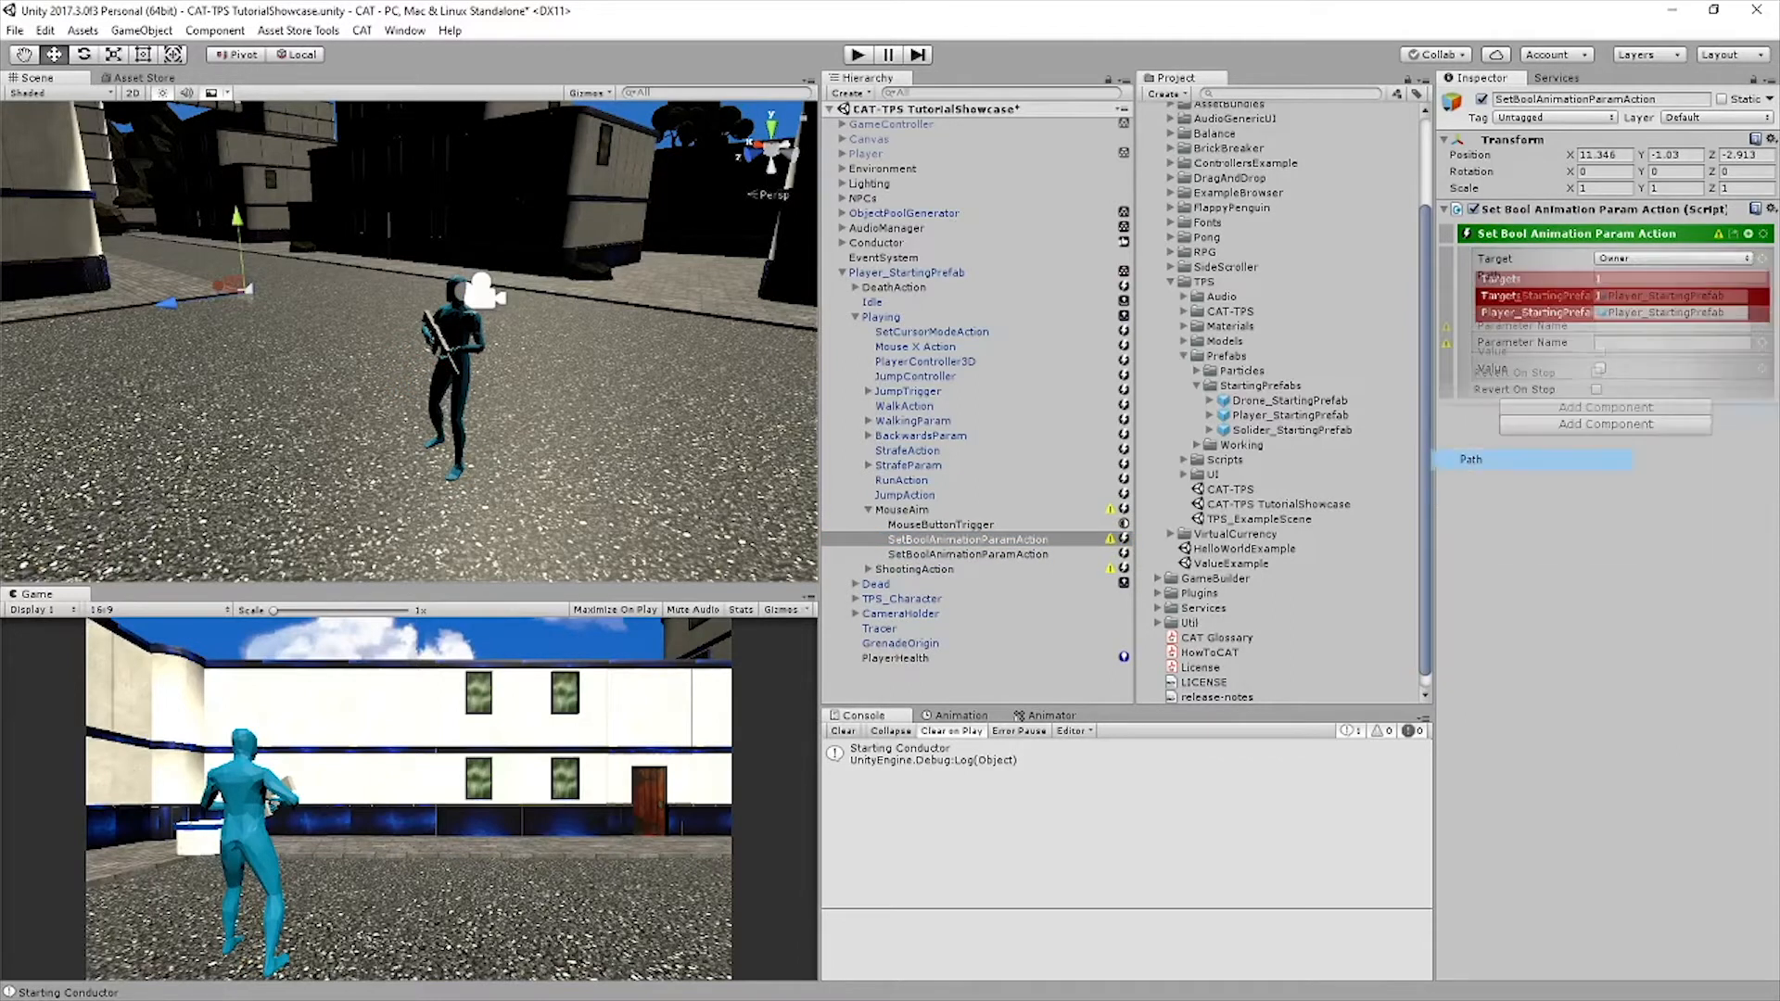
{"action": "left_click", "coordinate": [1680, 275]}
{"action": "type", "text": "TPS_"}
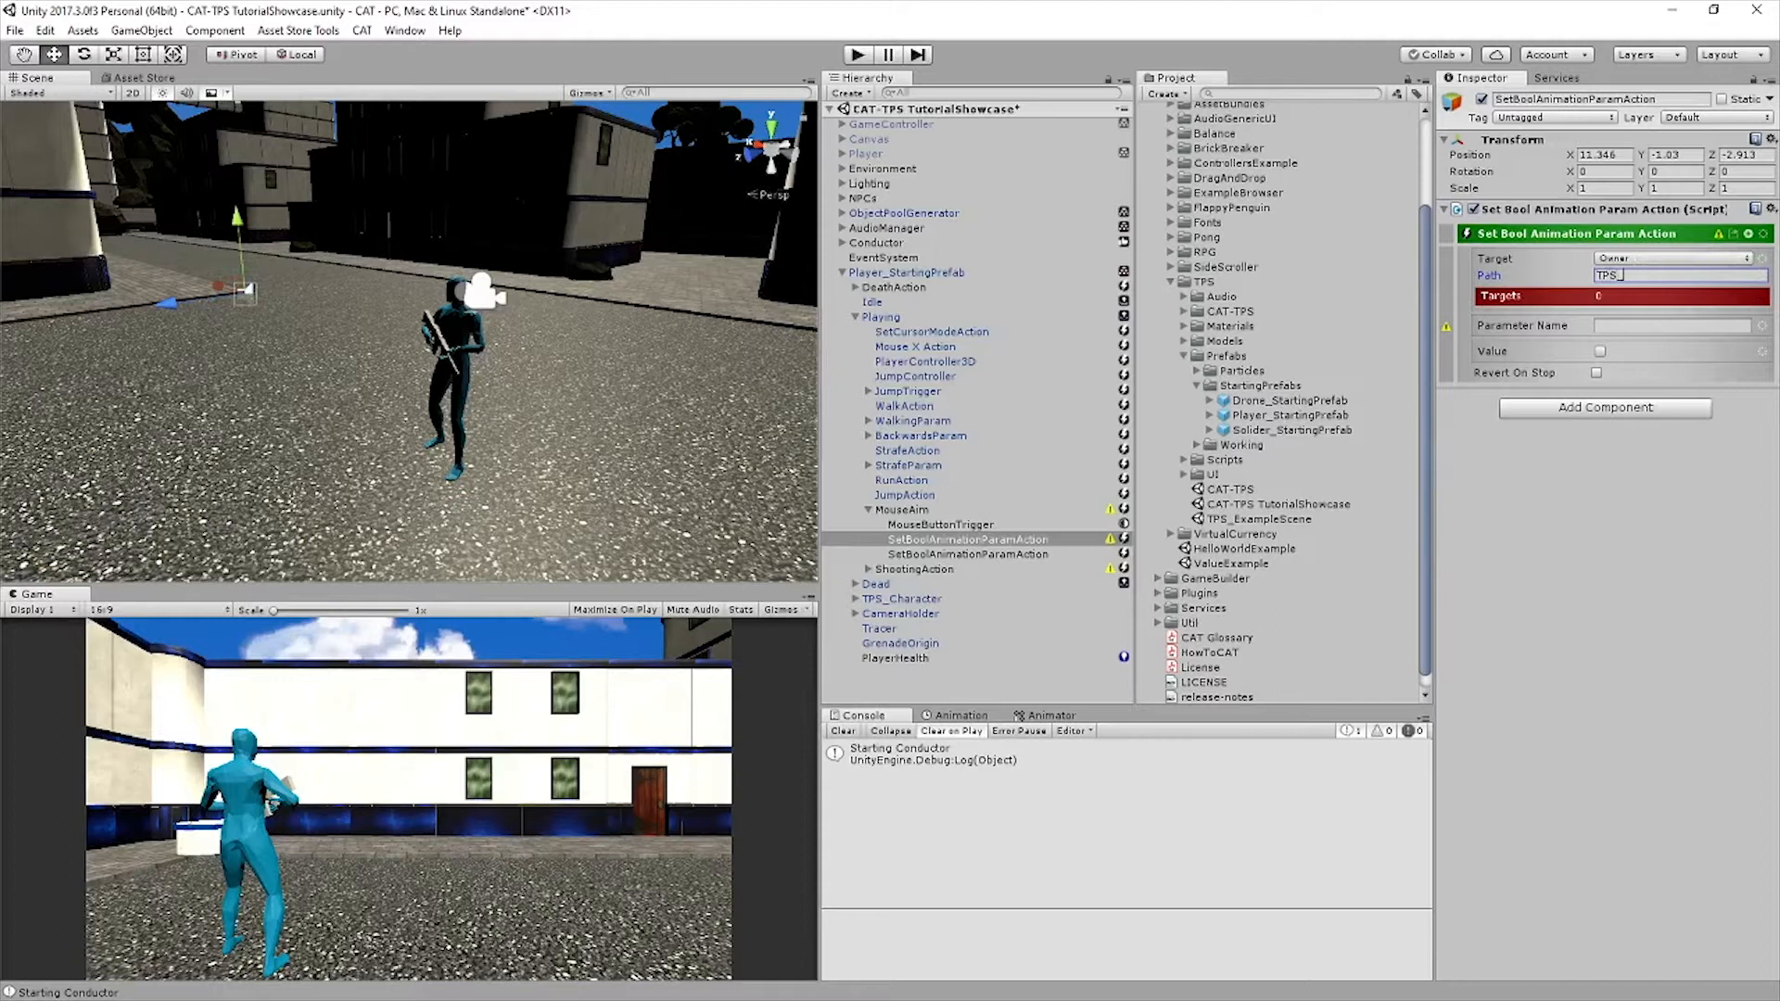
{"action": "type", "text": "Character"}
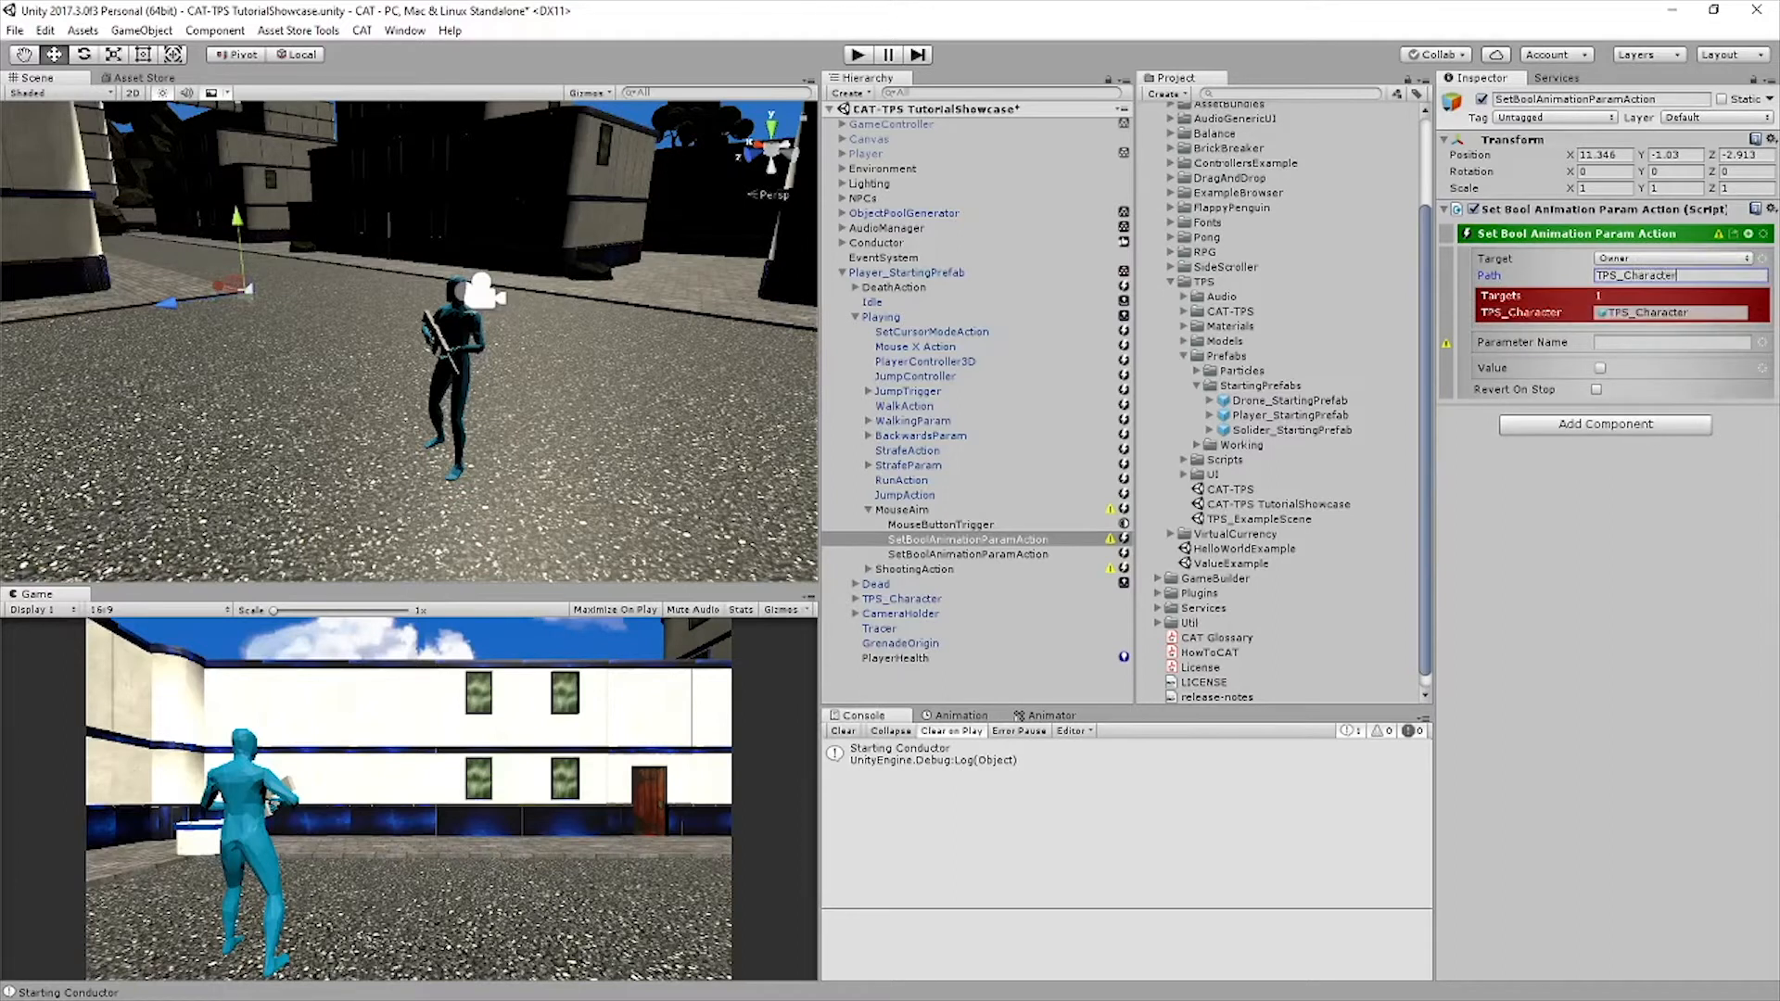
Set the action's parameter name to Aiming, enable Value and Revert On Stop, and save the scene
{"action": "left_click", "coordinate": [1672, 342]}
{"action": "type", "text": "Aiming"}
{"action": "left_click", "coordinate": [1600, 368]}
{"action": "left_click", "coordinate": [1596, 389]}
{"action": "key", "text": "ctrl+s"}
Replace the unconfigured SetBoolAnimationParamAction in MouseAim with a duplicate of the configured one and disable the duplicate's Value
{"action": "left_click", "coordinate": [967, 554]}
{"action": "key", "text": "Delete"}
{"action": "left_click", "coordinate": [967, 539]}
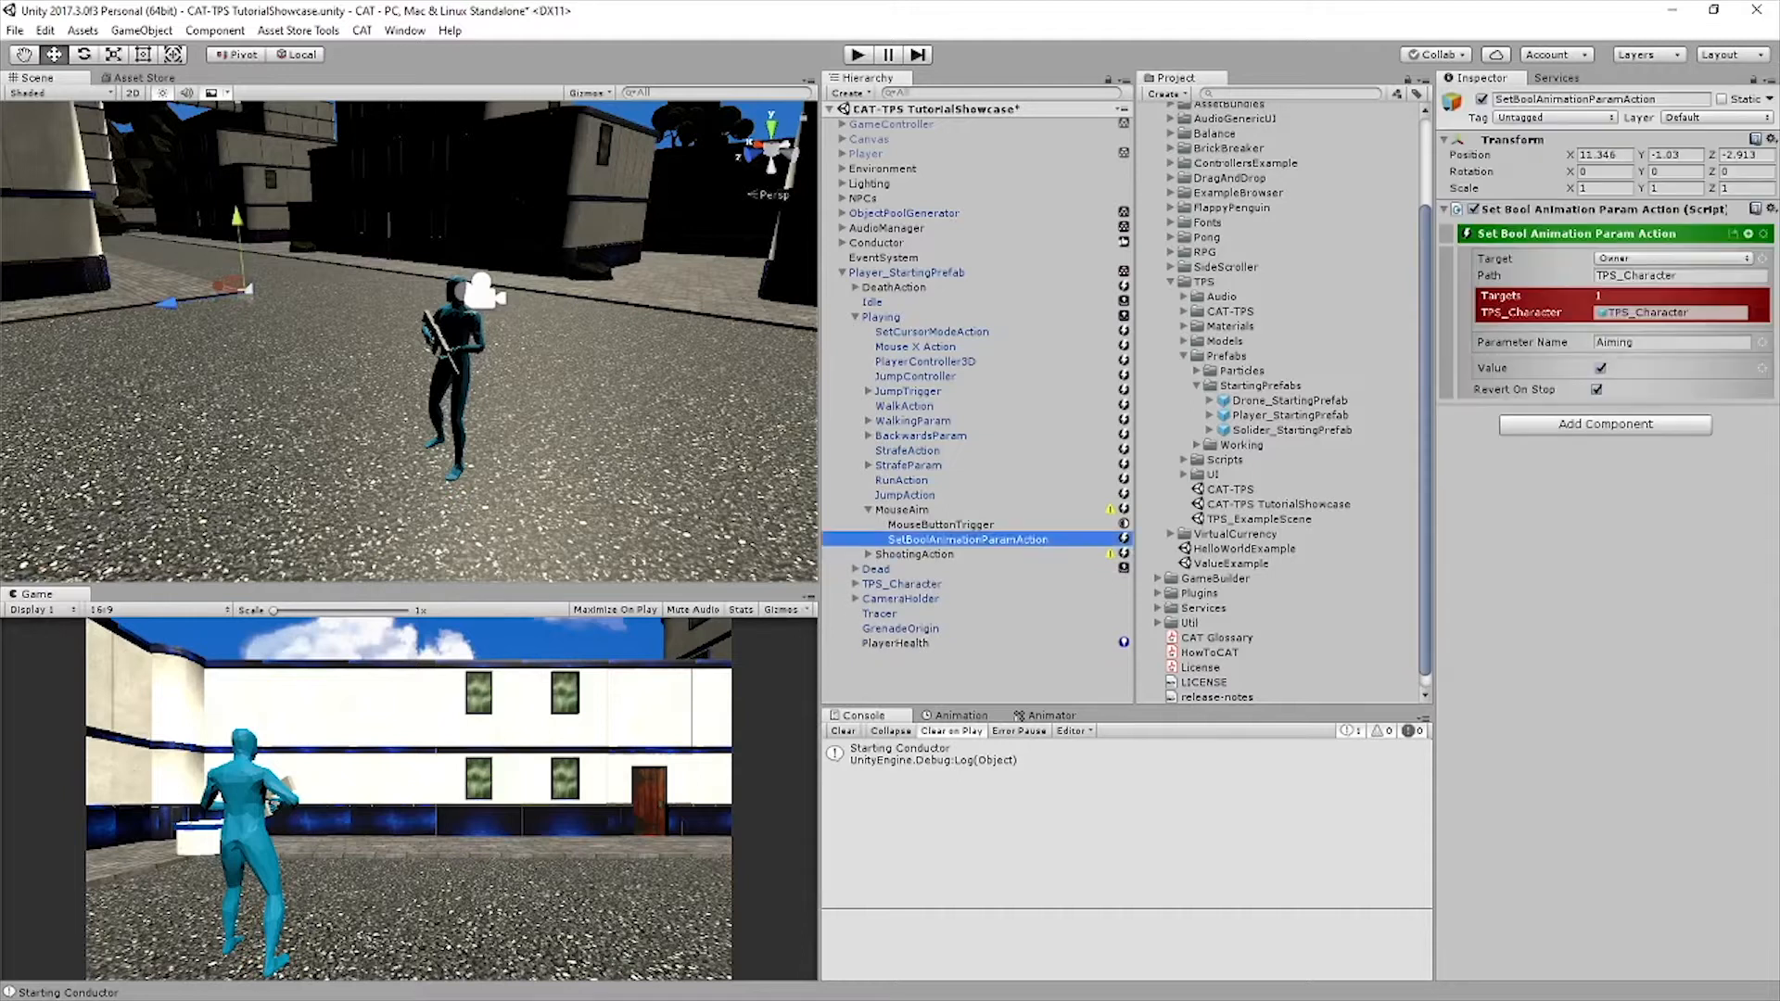
{"action": "key", "text": "ctrl+d"}
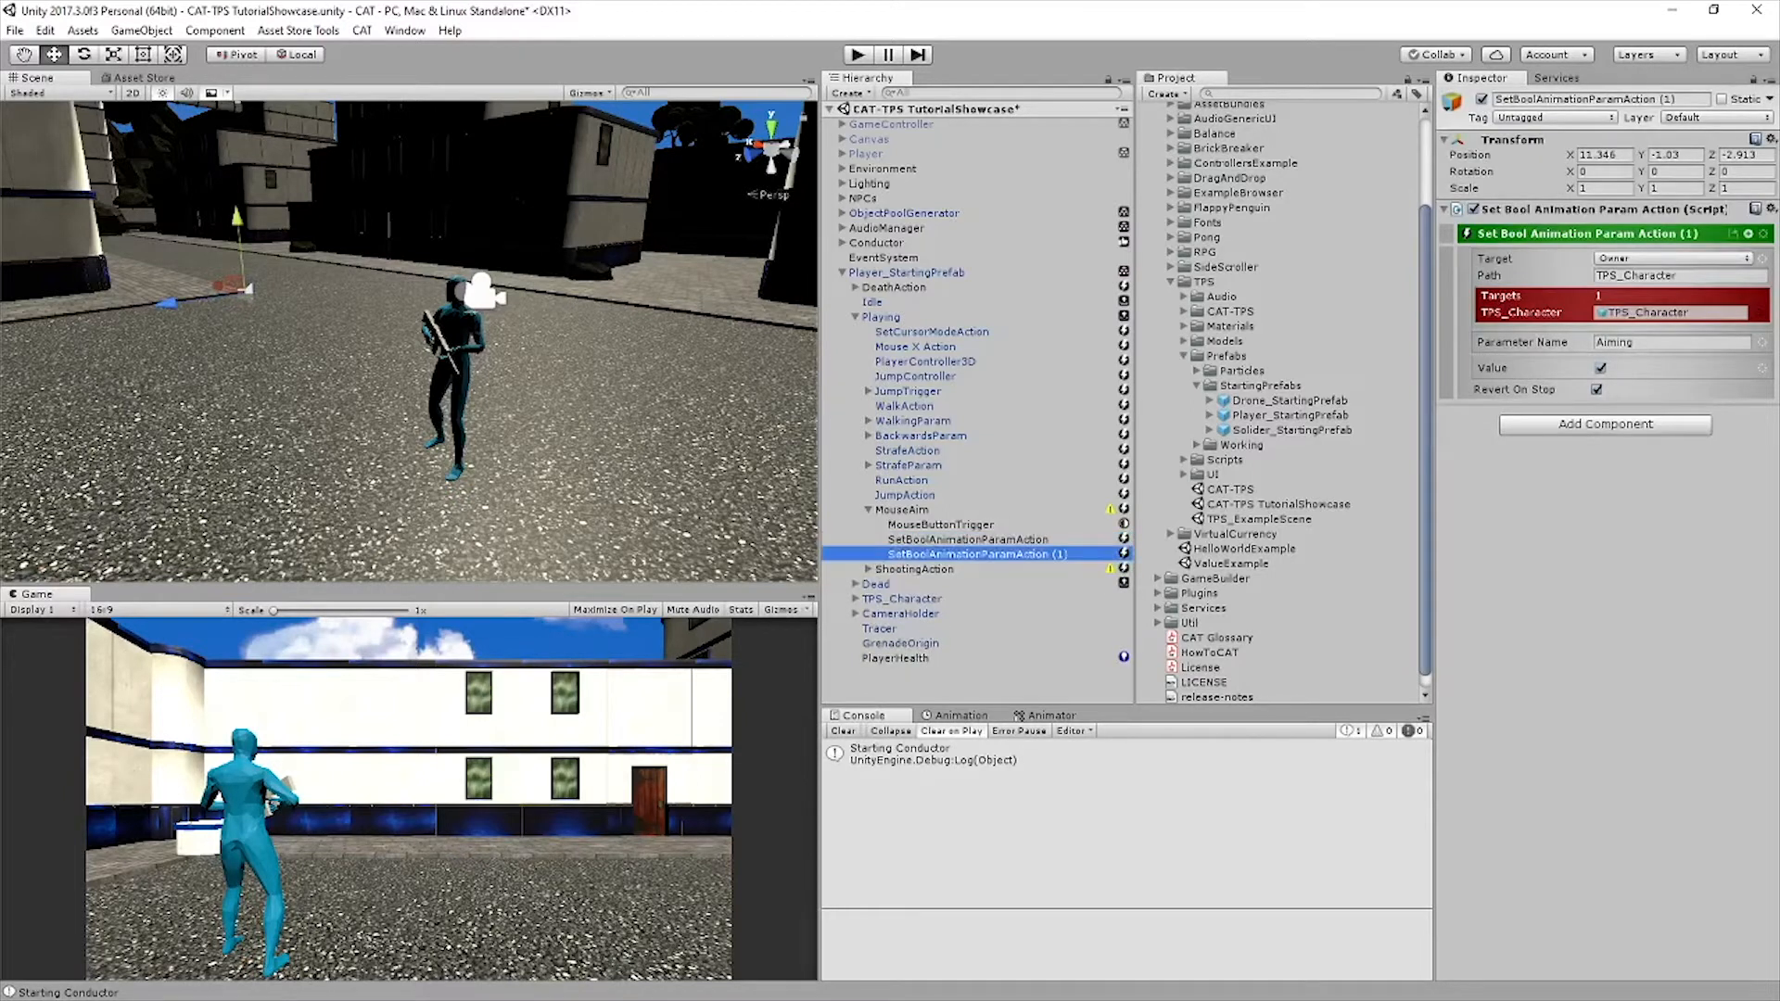
{"action": "left_click", "coordinate": [1599, 368]}
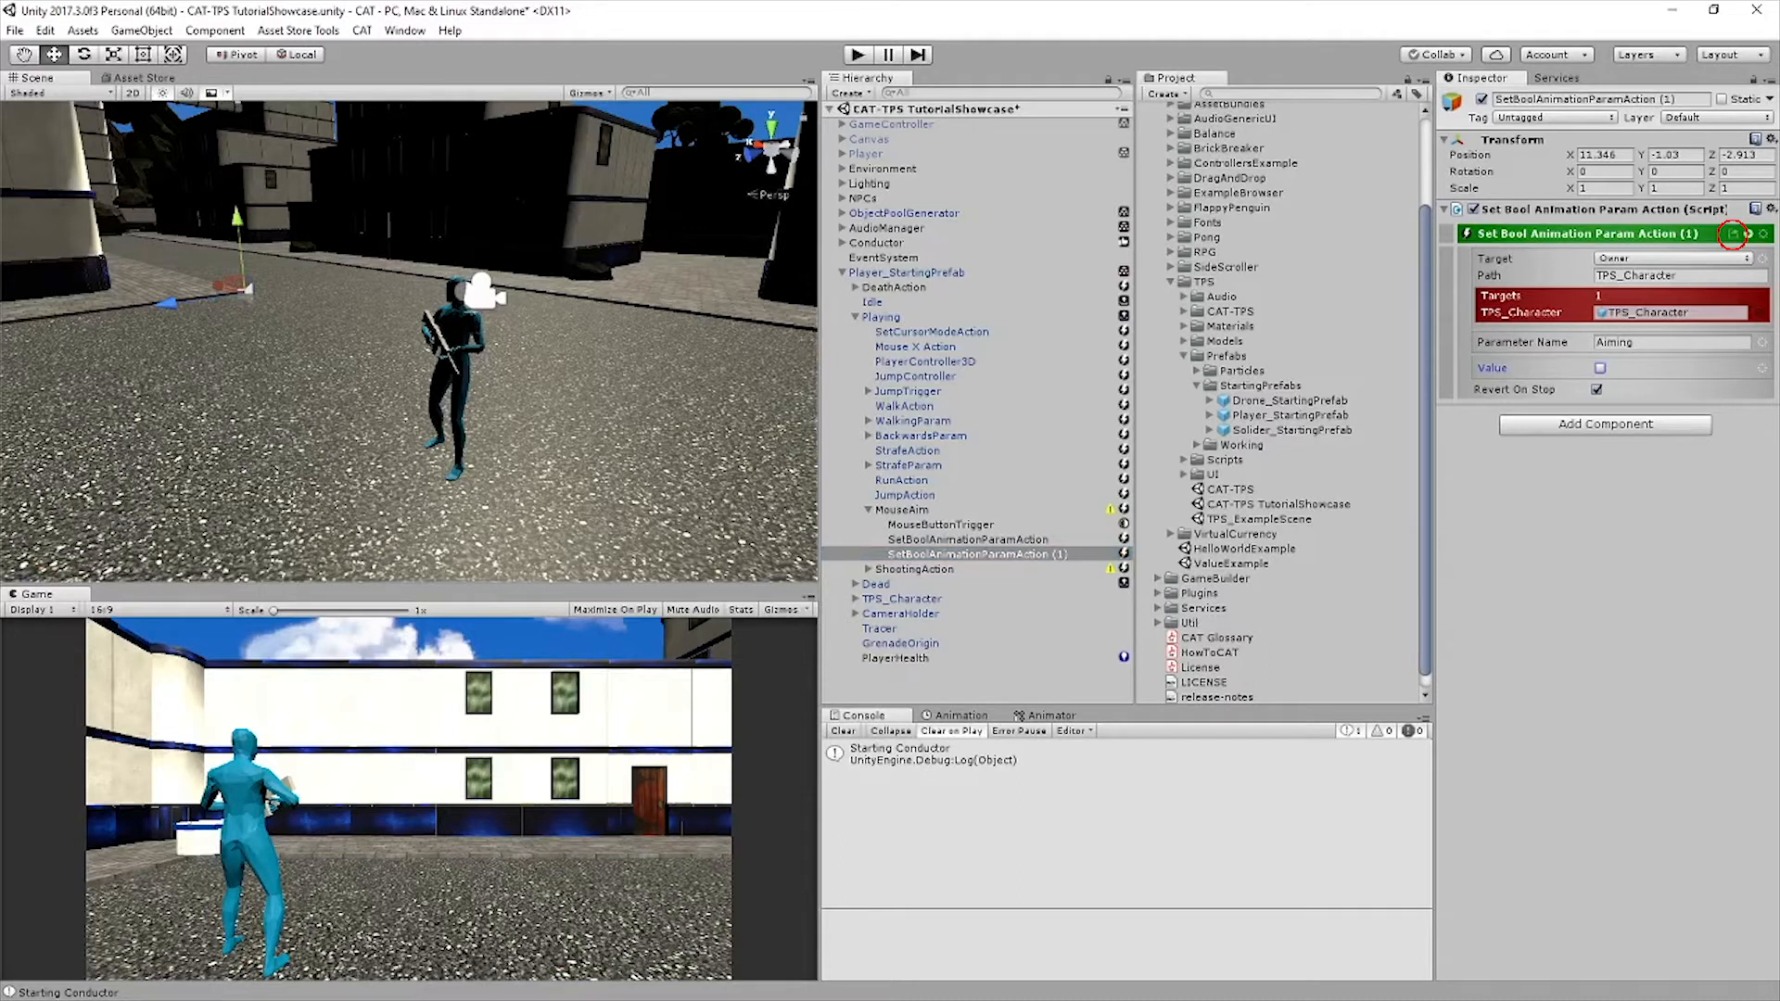
{"action": "left_click", "coordinate": [902, 510]}
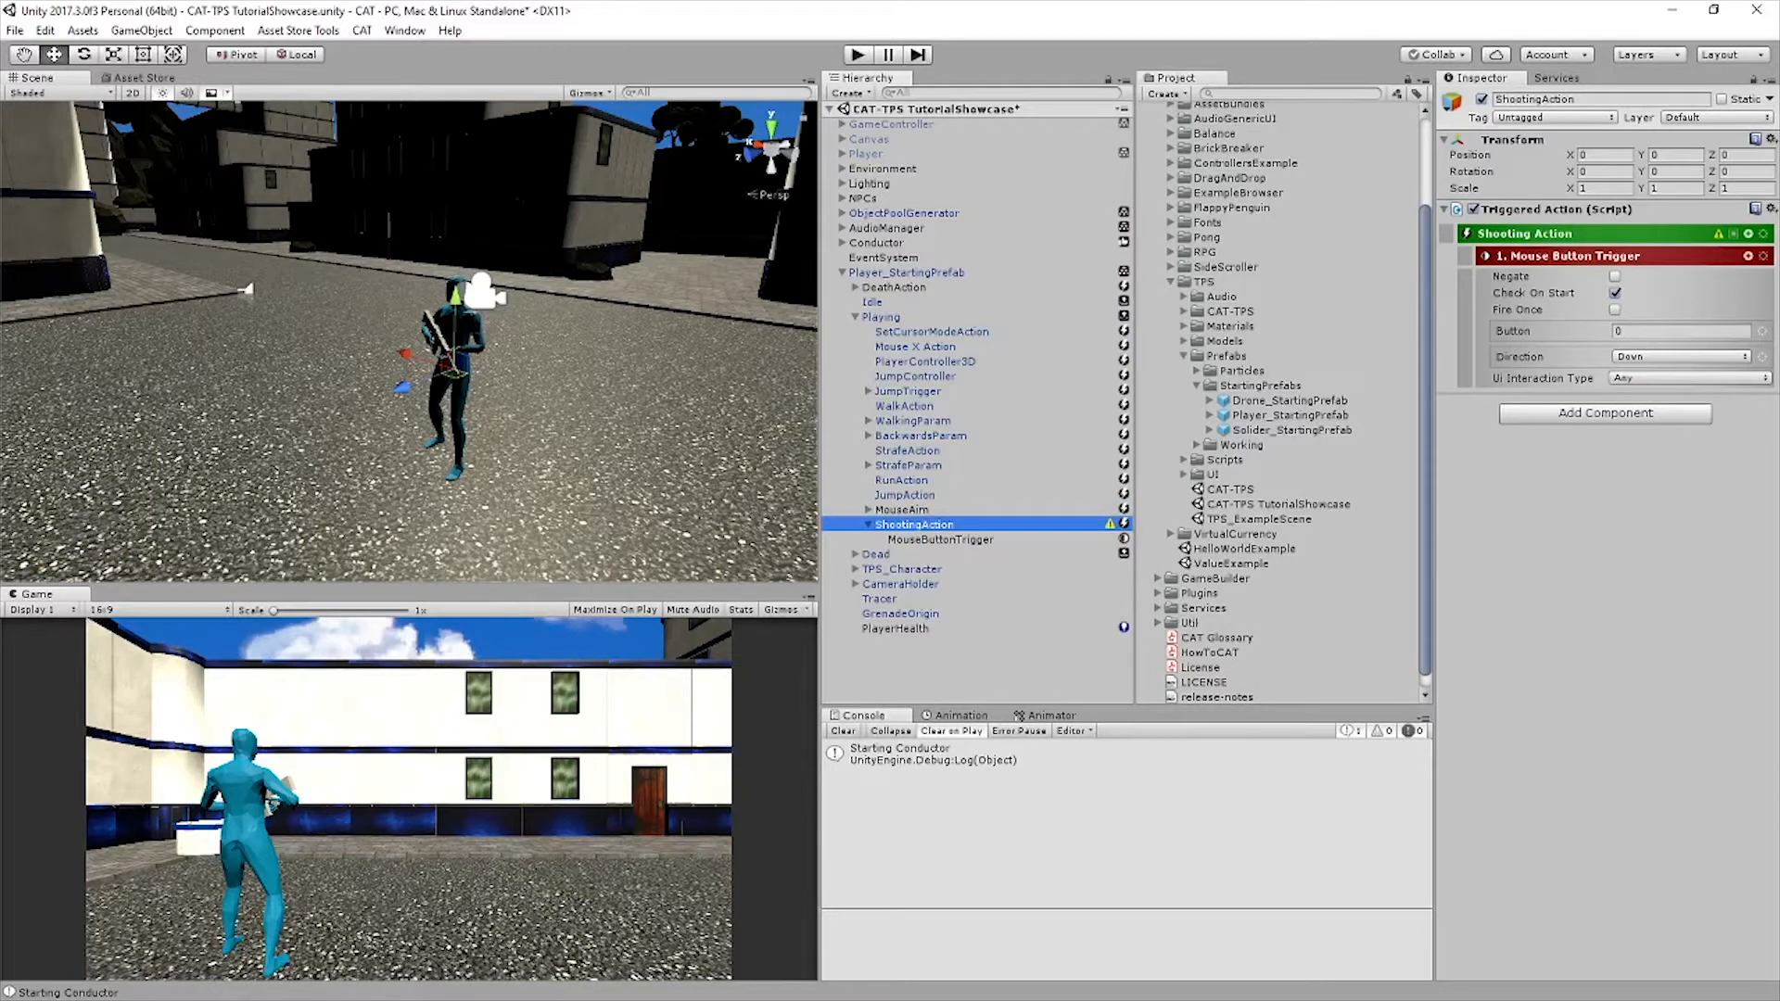
Add an Action List as a sibling of the MouseButtonTrigger inside ShootingAction
{"action": "left_click", "coordinate": [939, 540]}
{"action": "left_click", "coordinate": [1748, 234]}
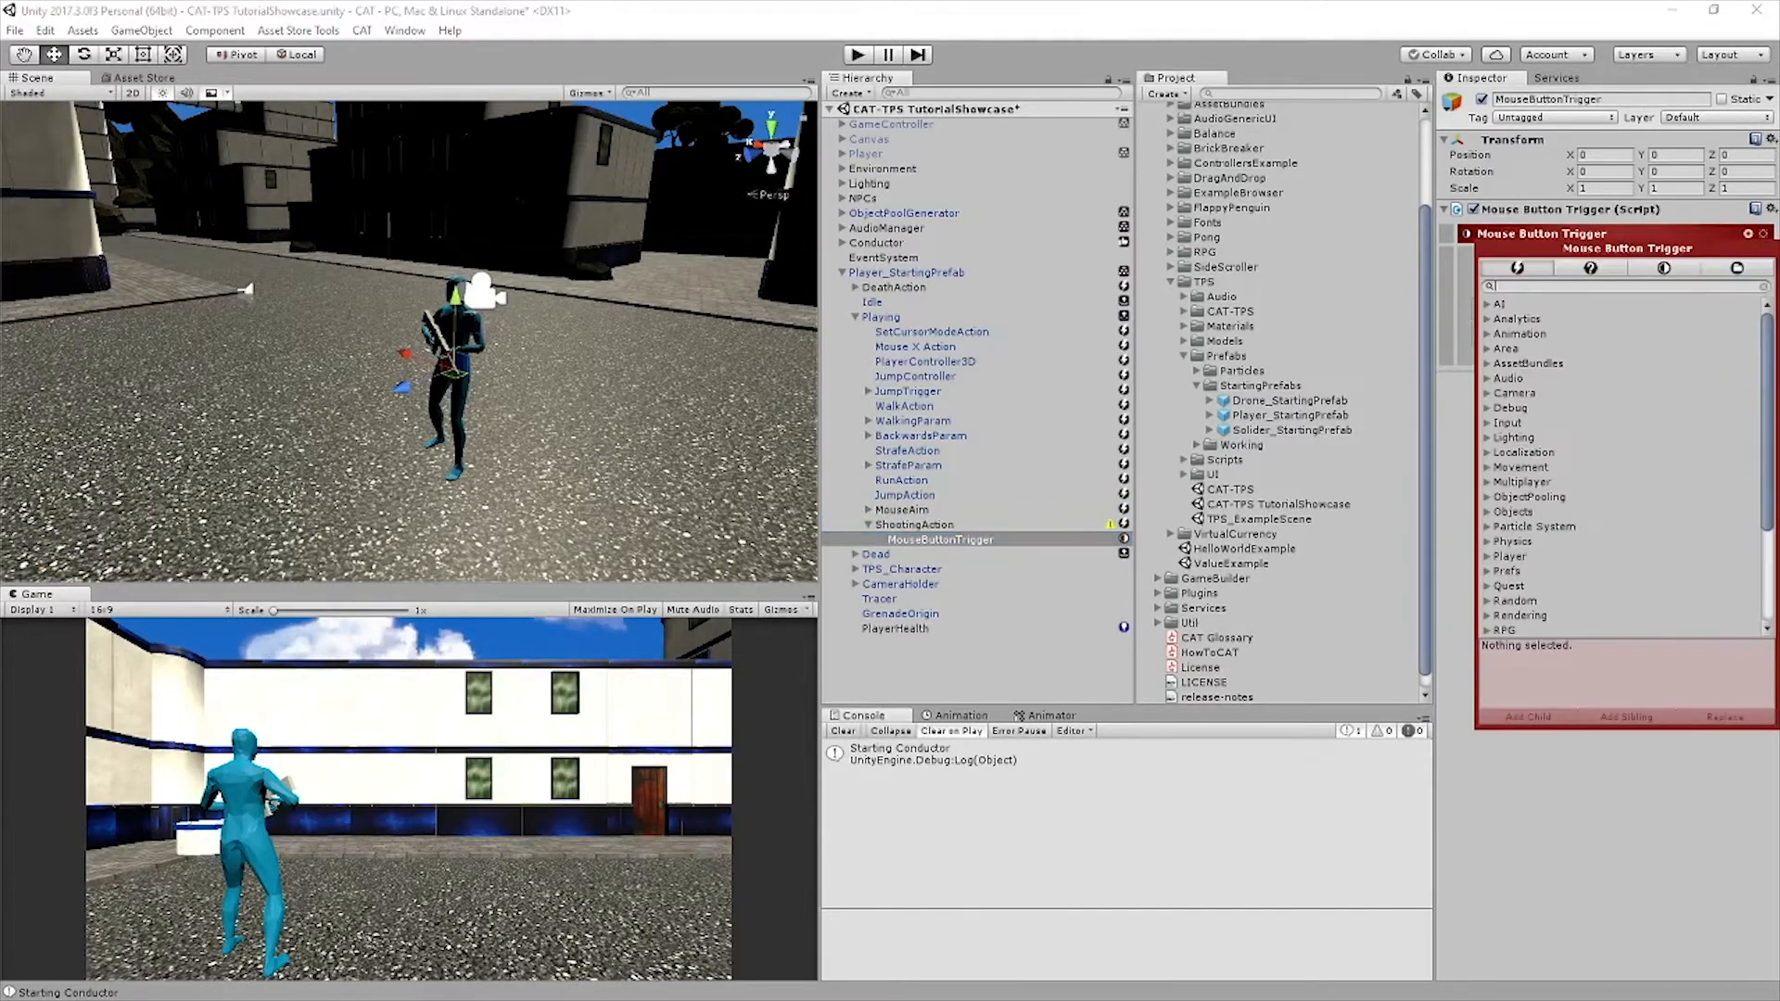
{"action": "type", "text": "action"}
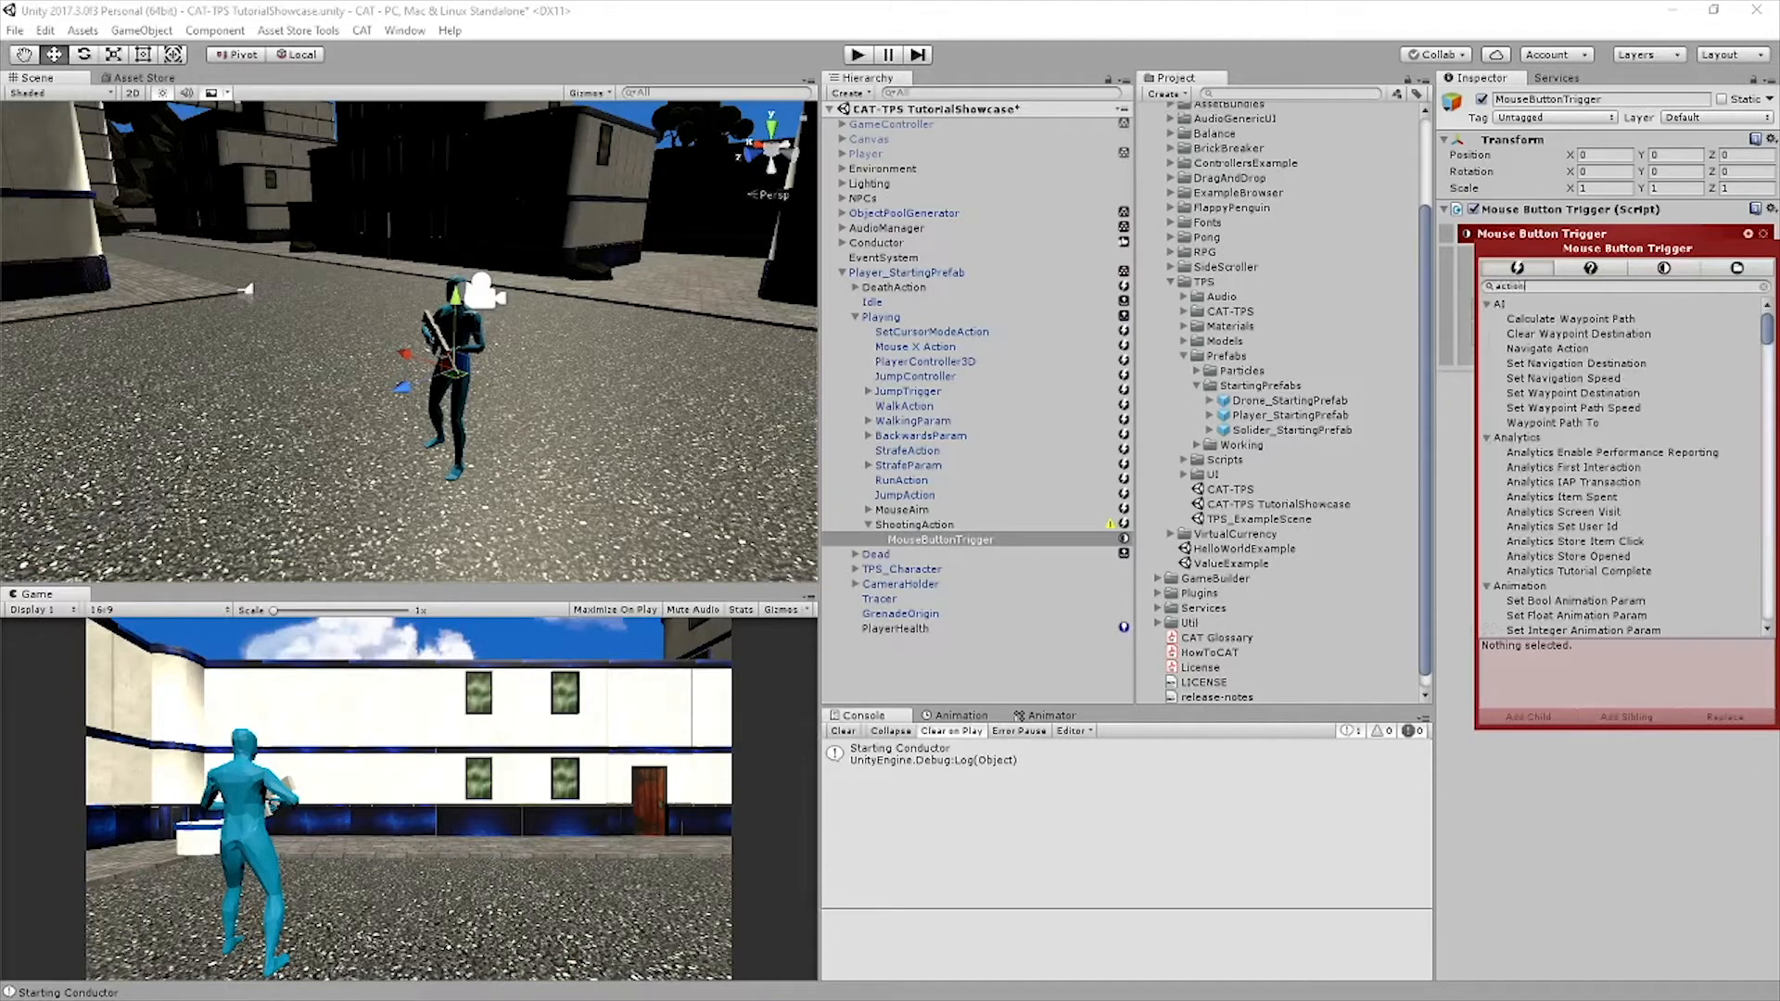
{"action": "type", "text": " l"}
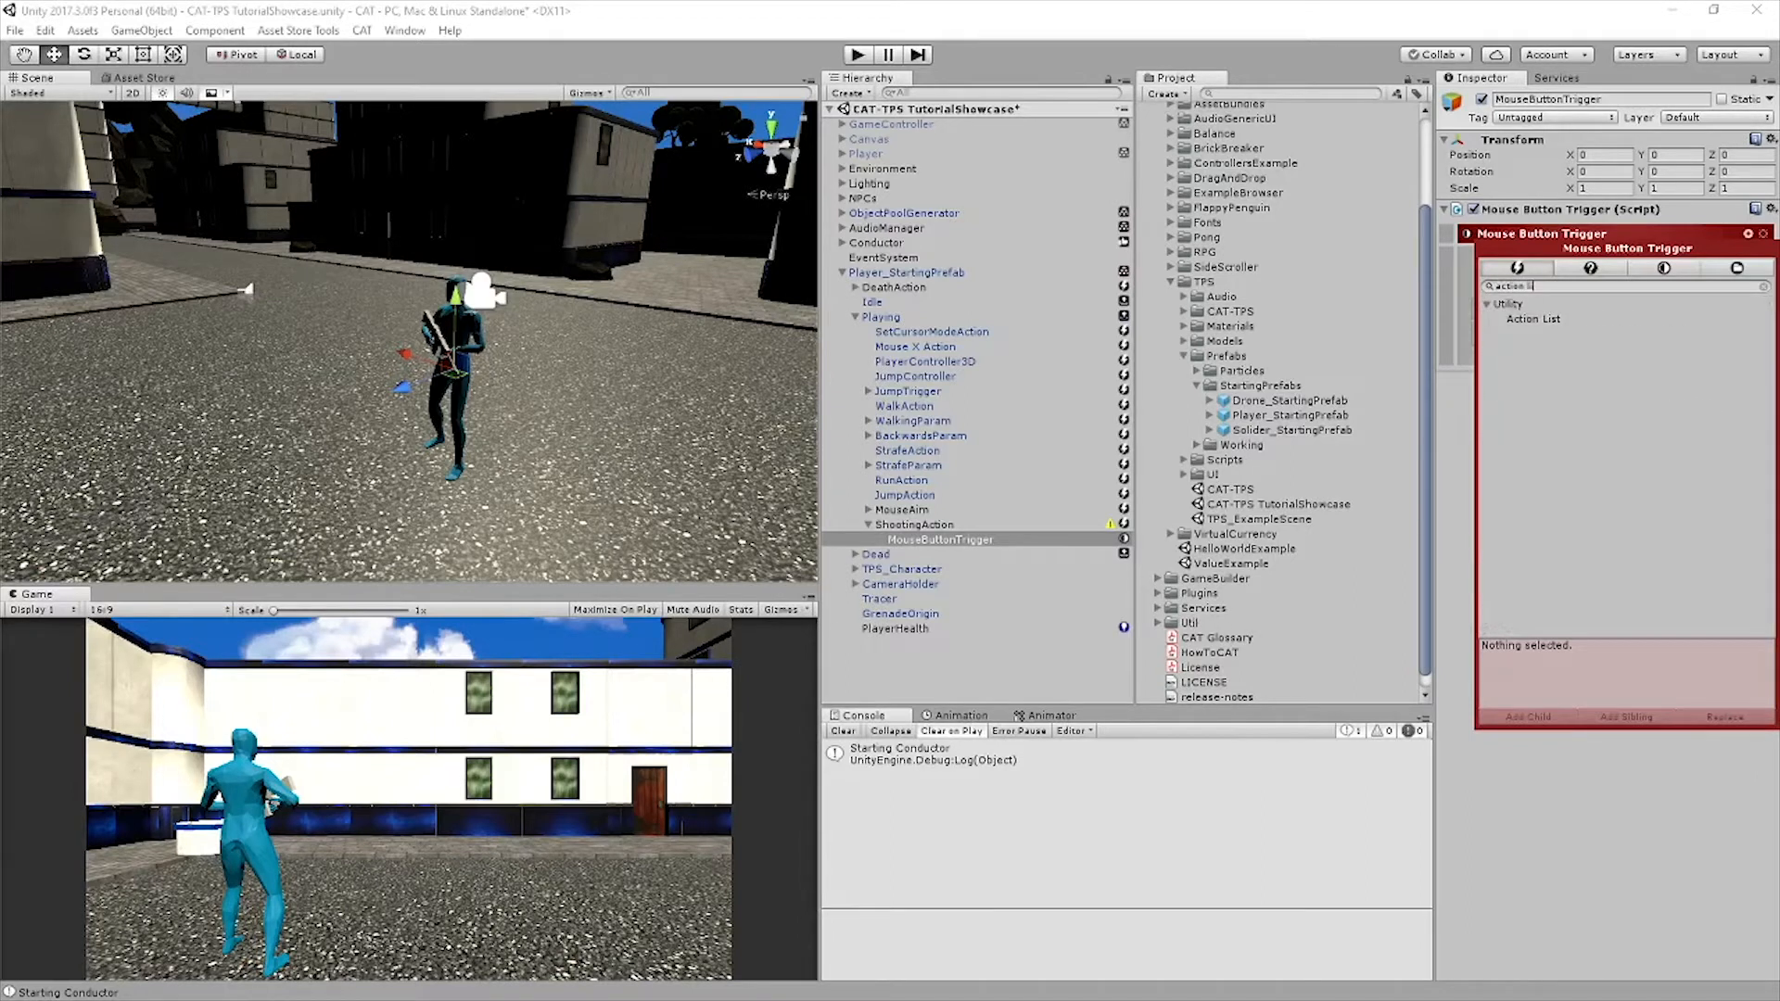
{"action": "key", "text": "Return"}
Add a Set Trigger Animation Param action as a child of ShootingAction's ActionList
{"action": "left_click", "coordinate": [1748, 234]}
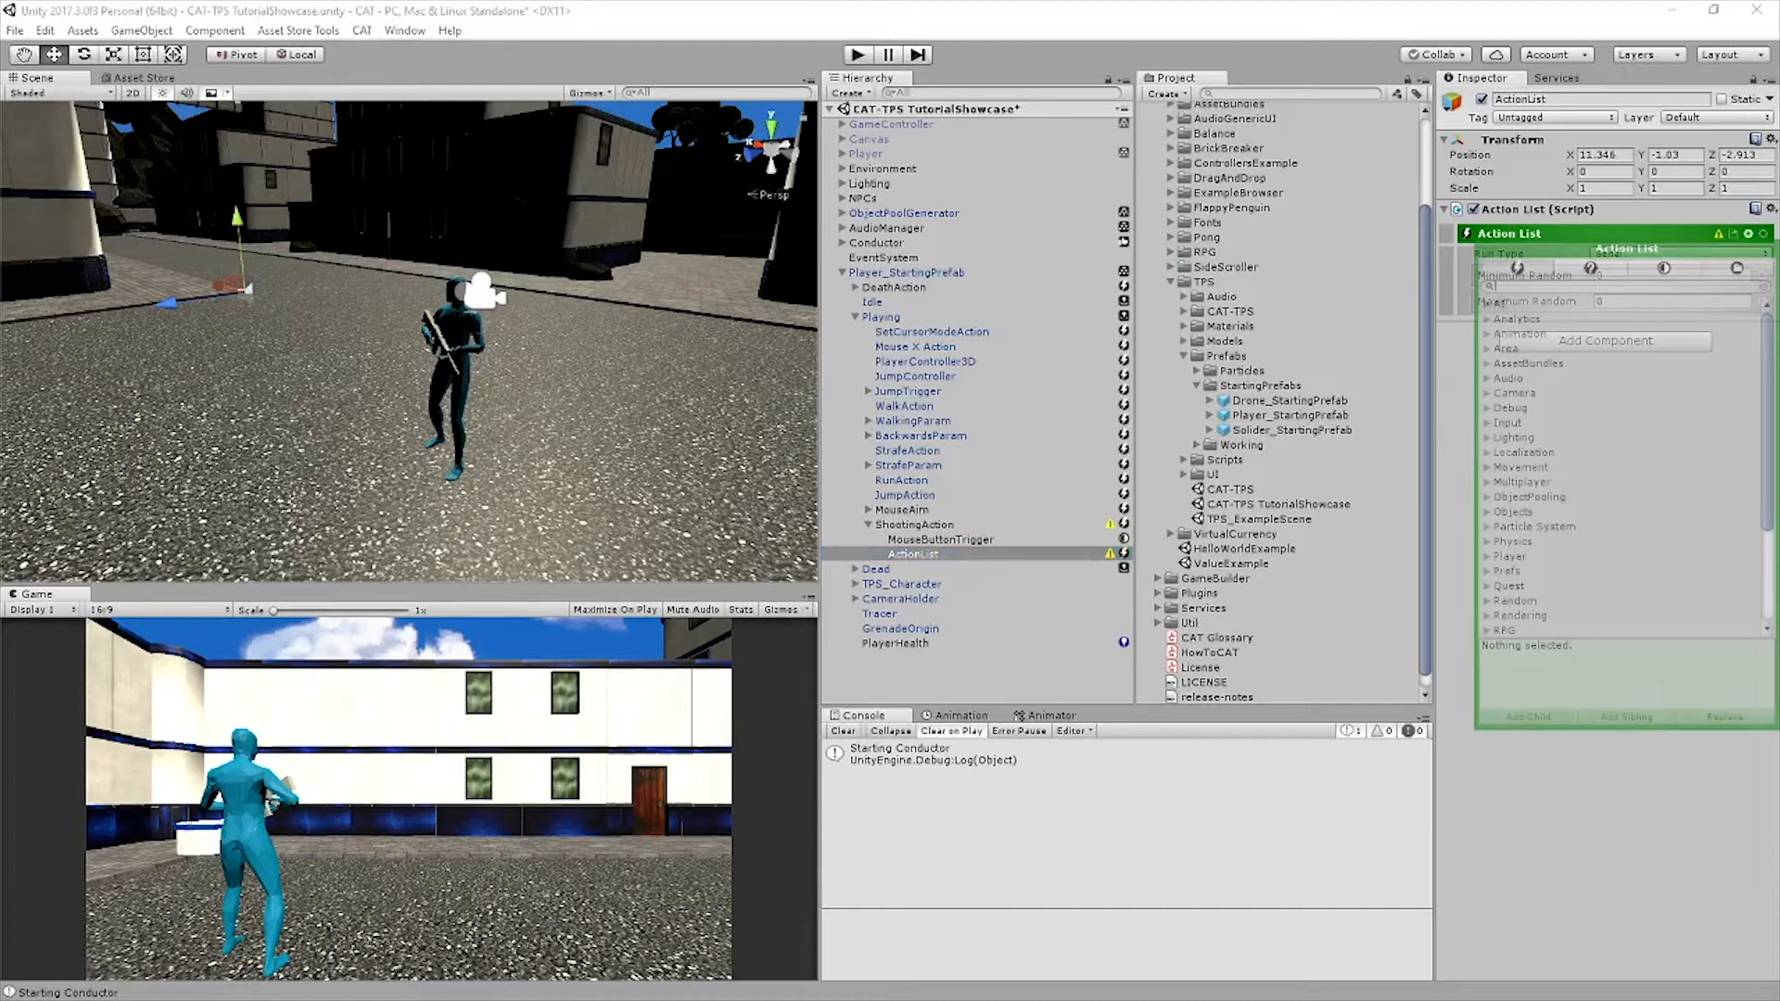
{"action": "type", "text": "set"}
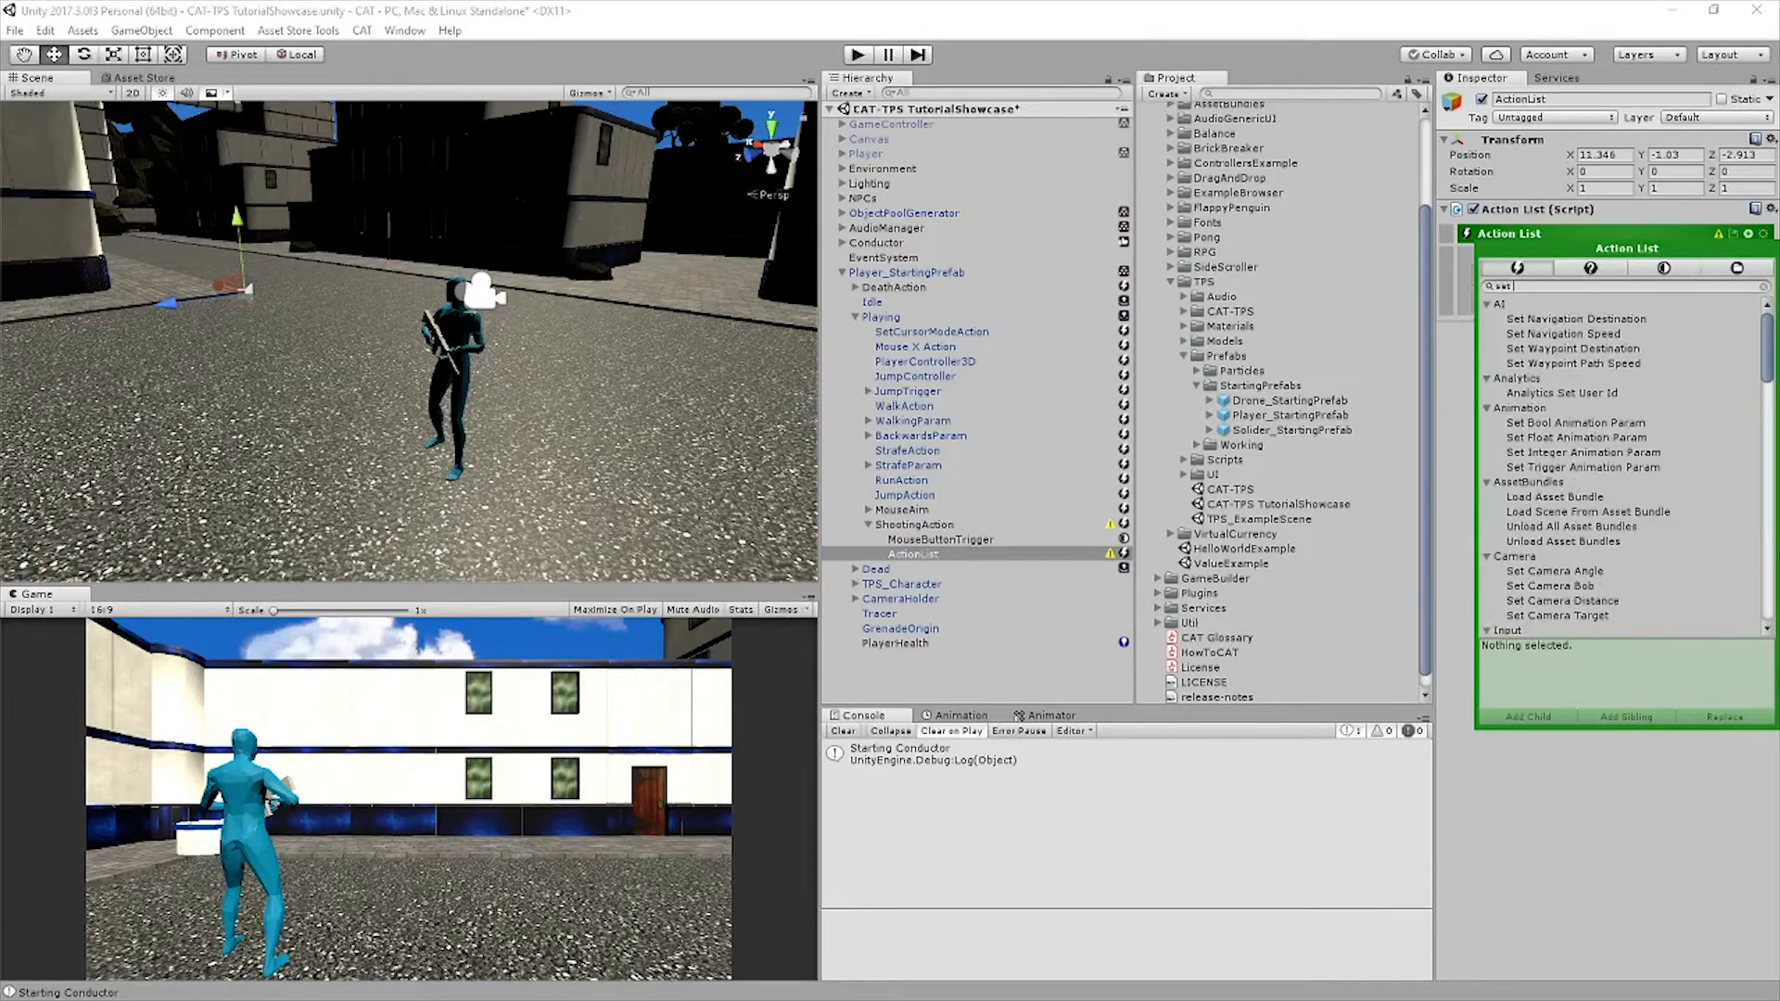
{"action": "type", "text": " trig"}
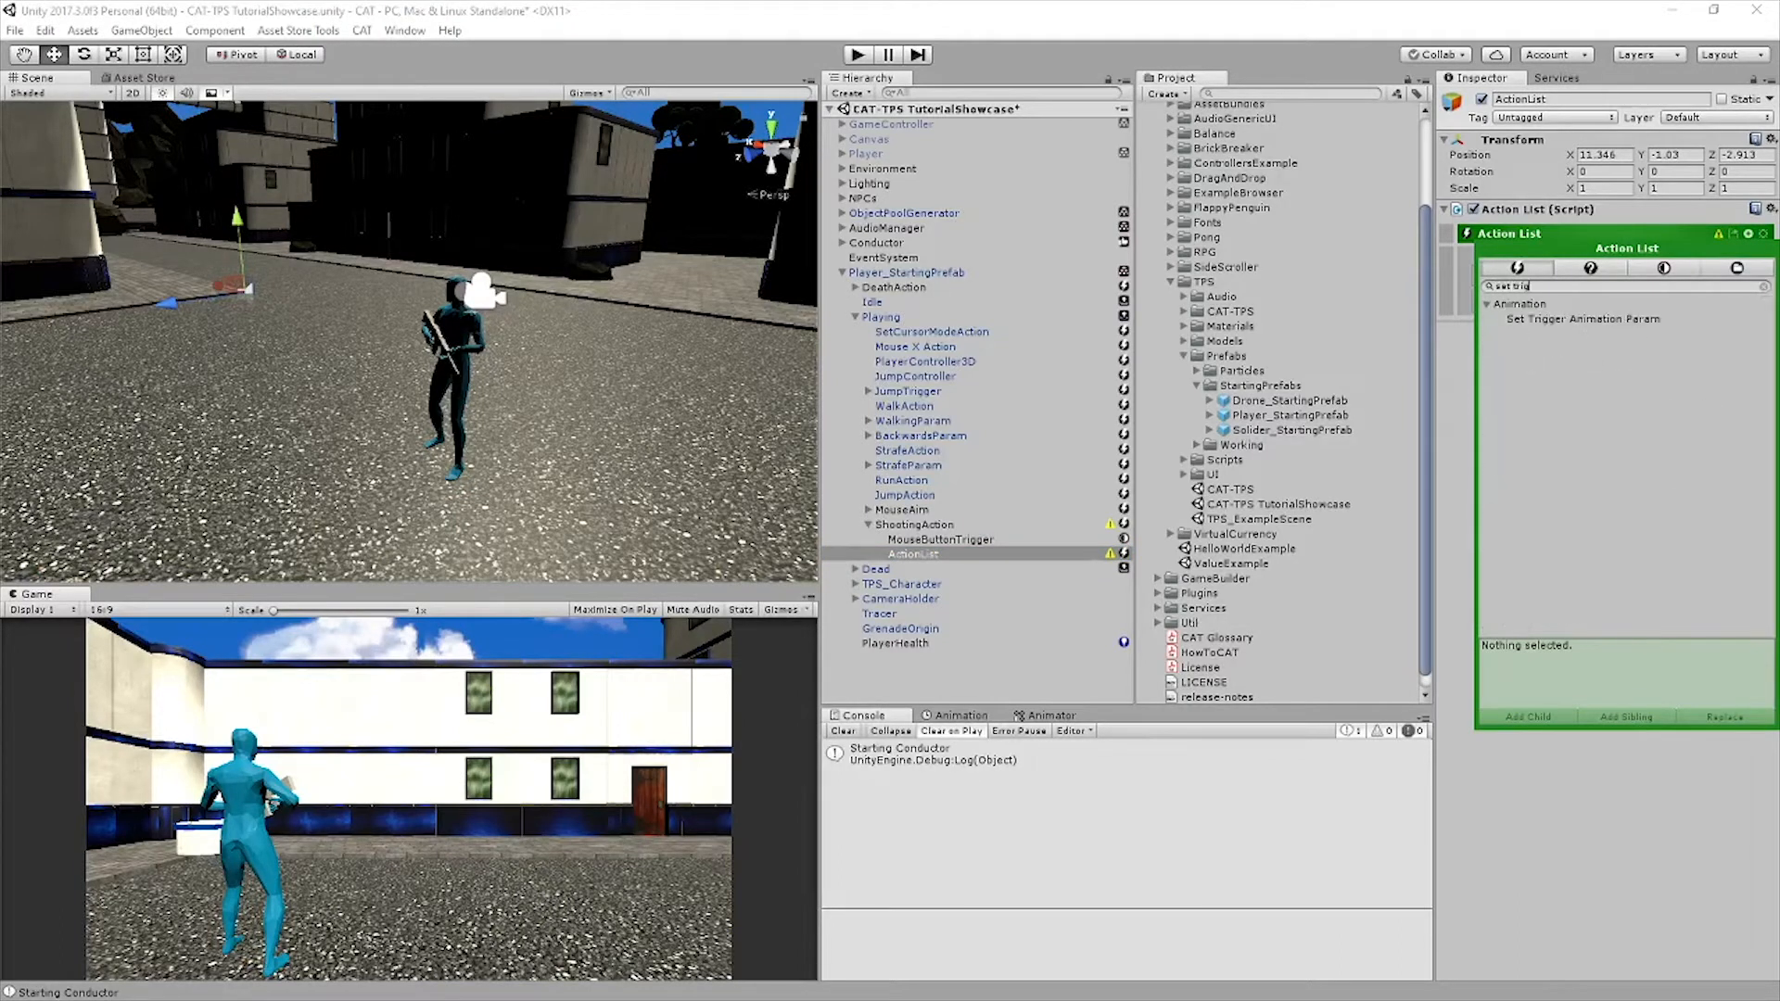
{"action": "left_click", "coordinate": [1583, 319]}
{"action": "key", "text": "Return"}
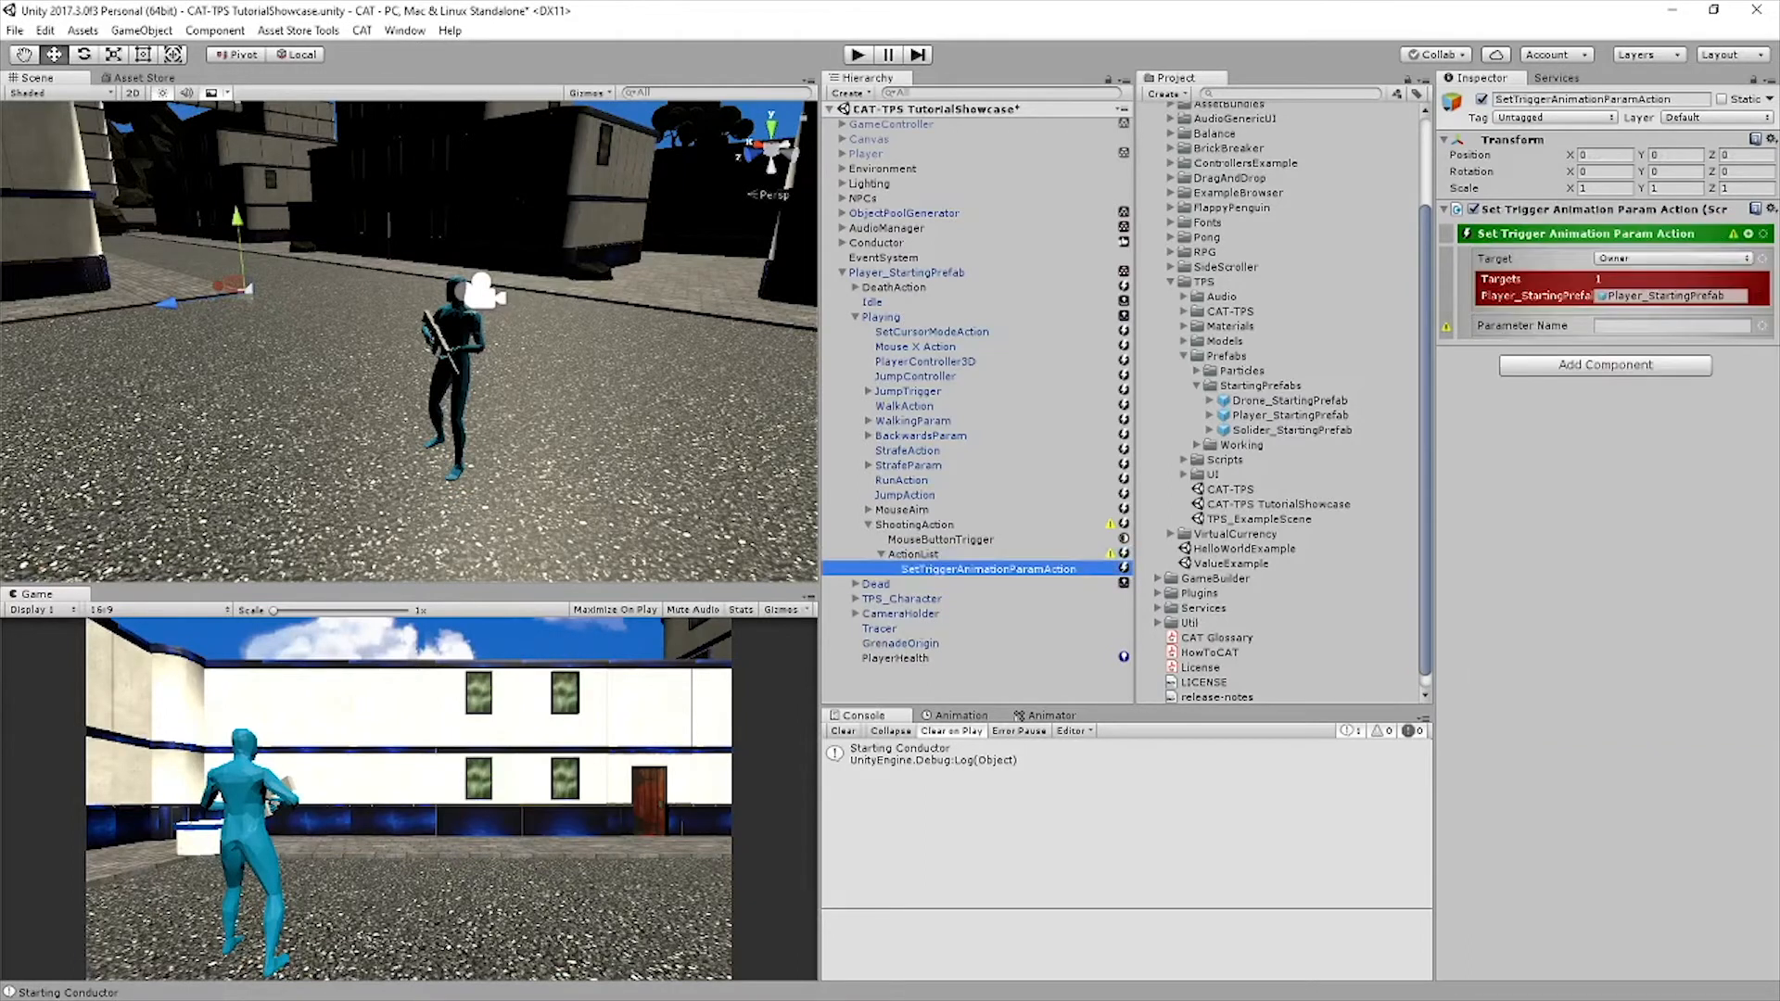
Add a Path of TPS_Character to the SetTriggerAnimationParamAction's Owner target and set its parameter name to Shoot
{"action": "left_click", "coordinate": [1673, 259]}
{"action": "mouse_move", "coordinate": [1688, 457]}
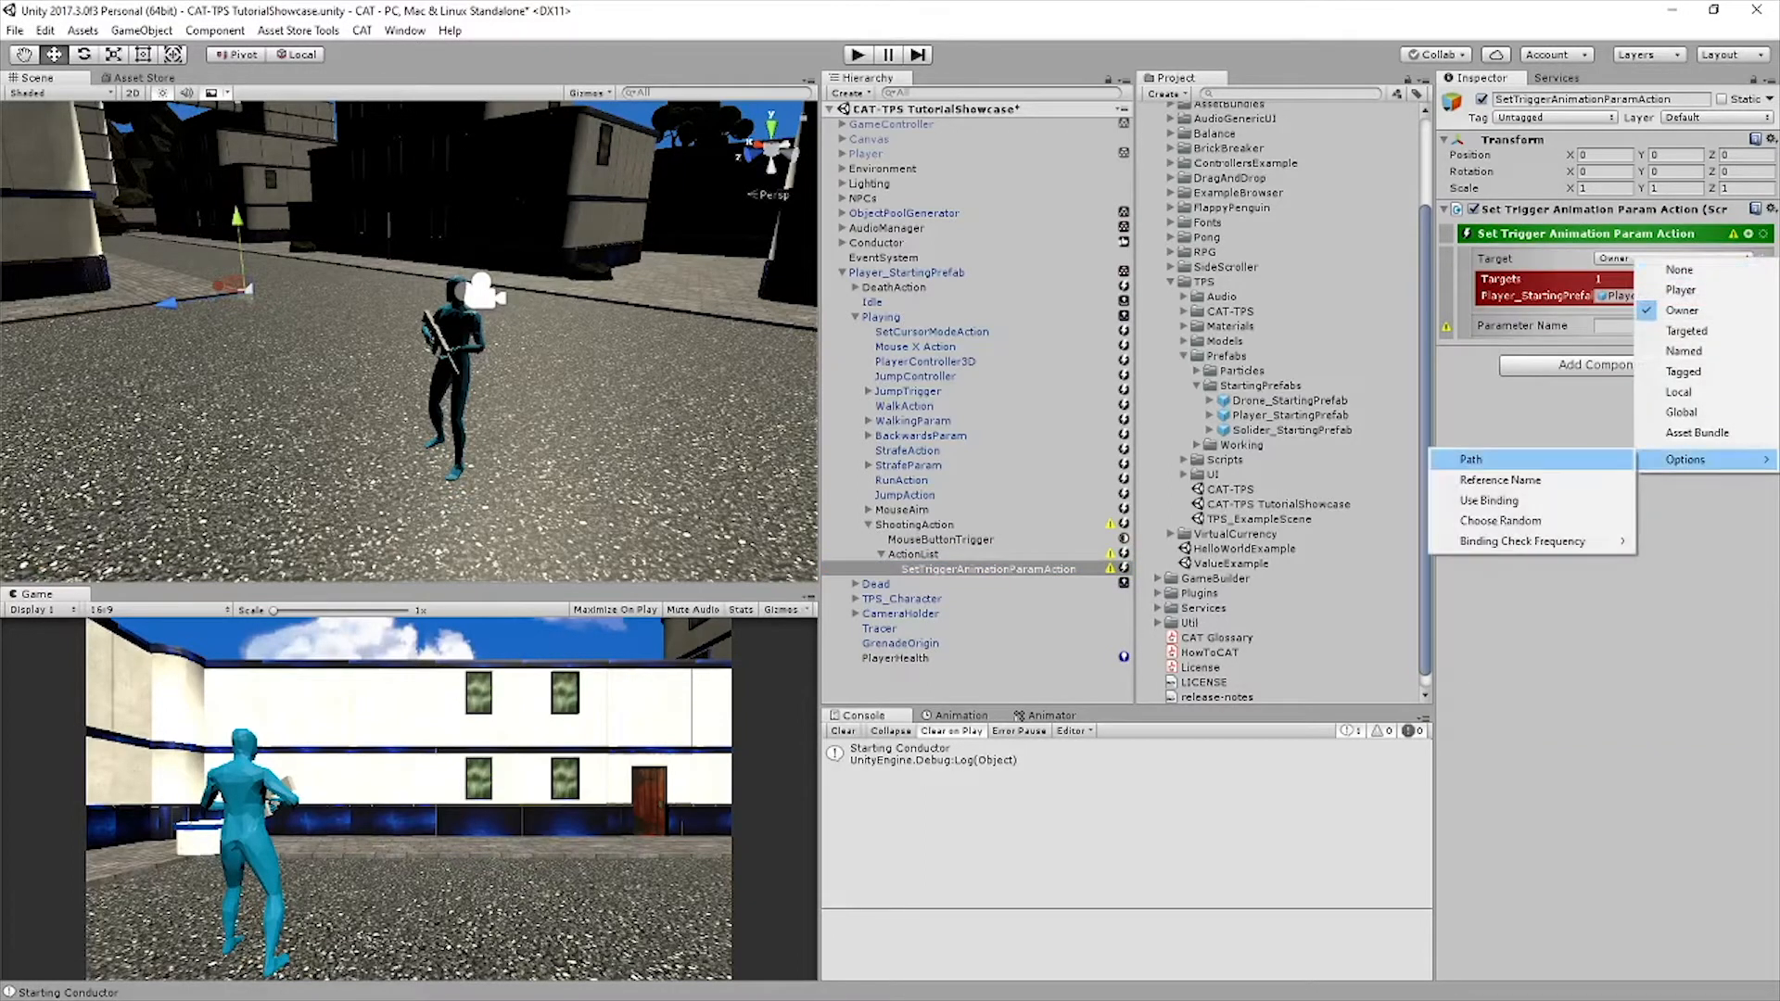
{"action": "left_click", "coordinate": [1483, 458]}
{"action": "type", "text": "T"}
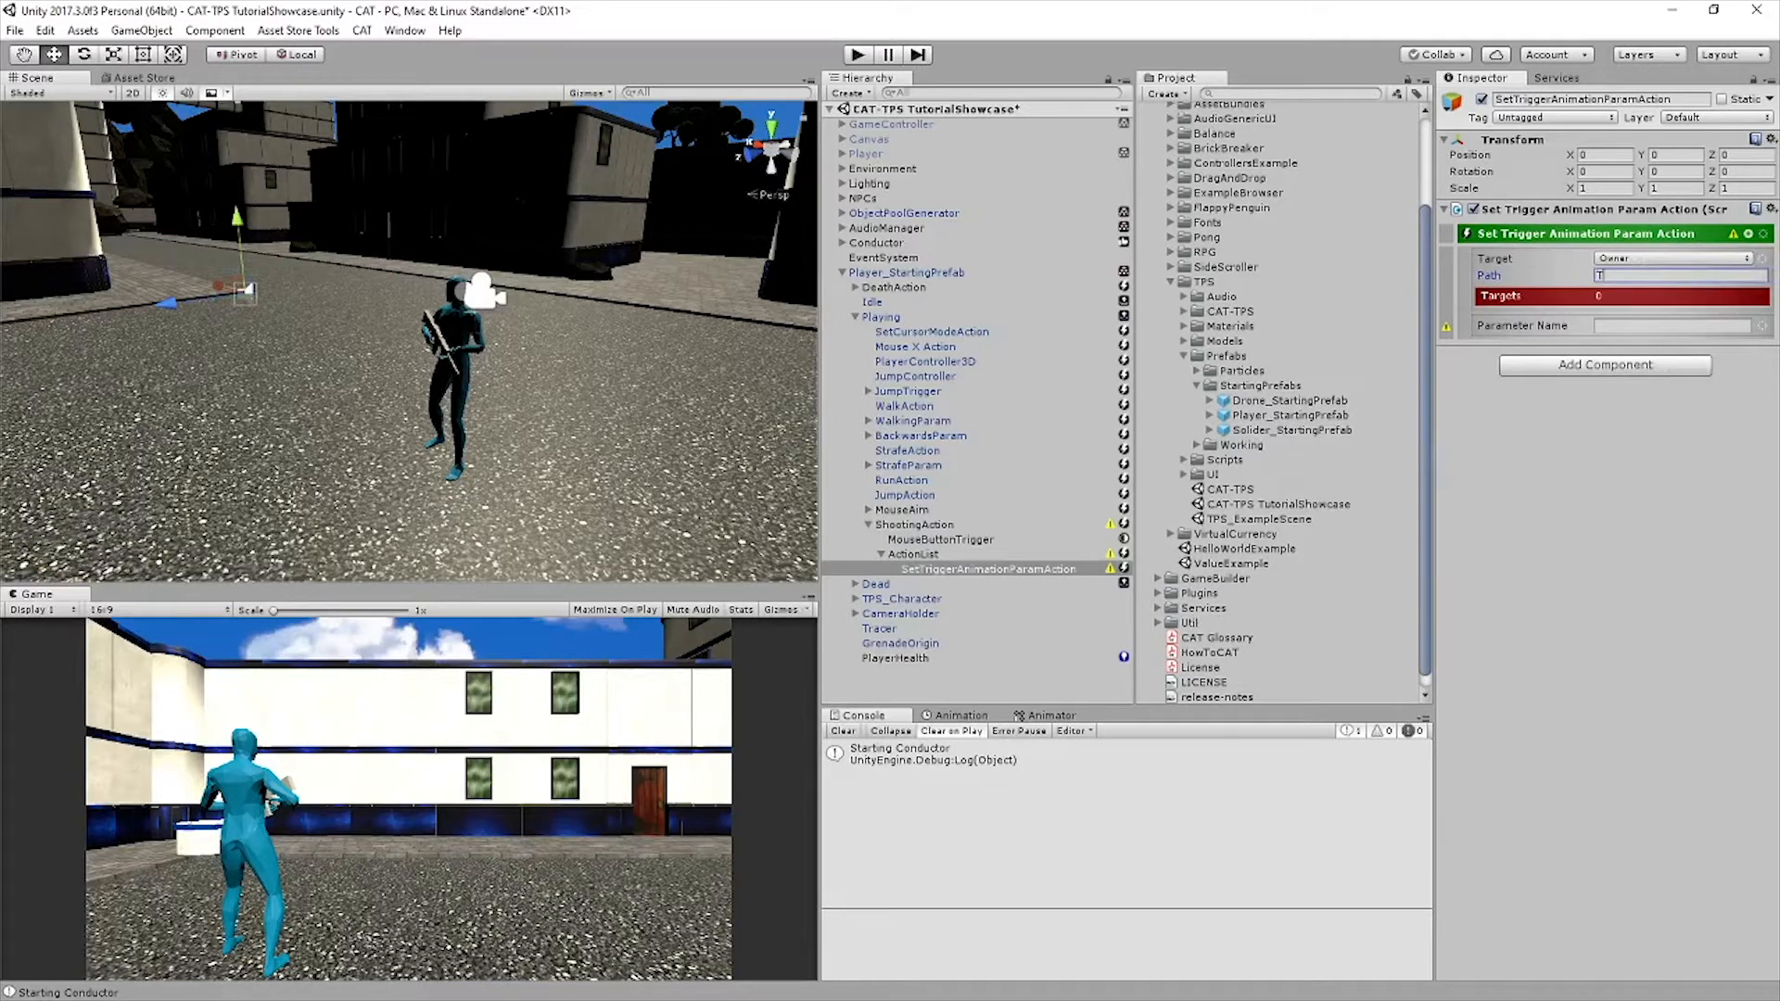
{"action": "type", "text": "PS_Character"}
{"action": "key", "text": "Tab"}
{"action": "type", "text": "Shoot"}
{"action": "key", "text": "Return"}
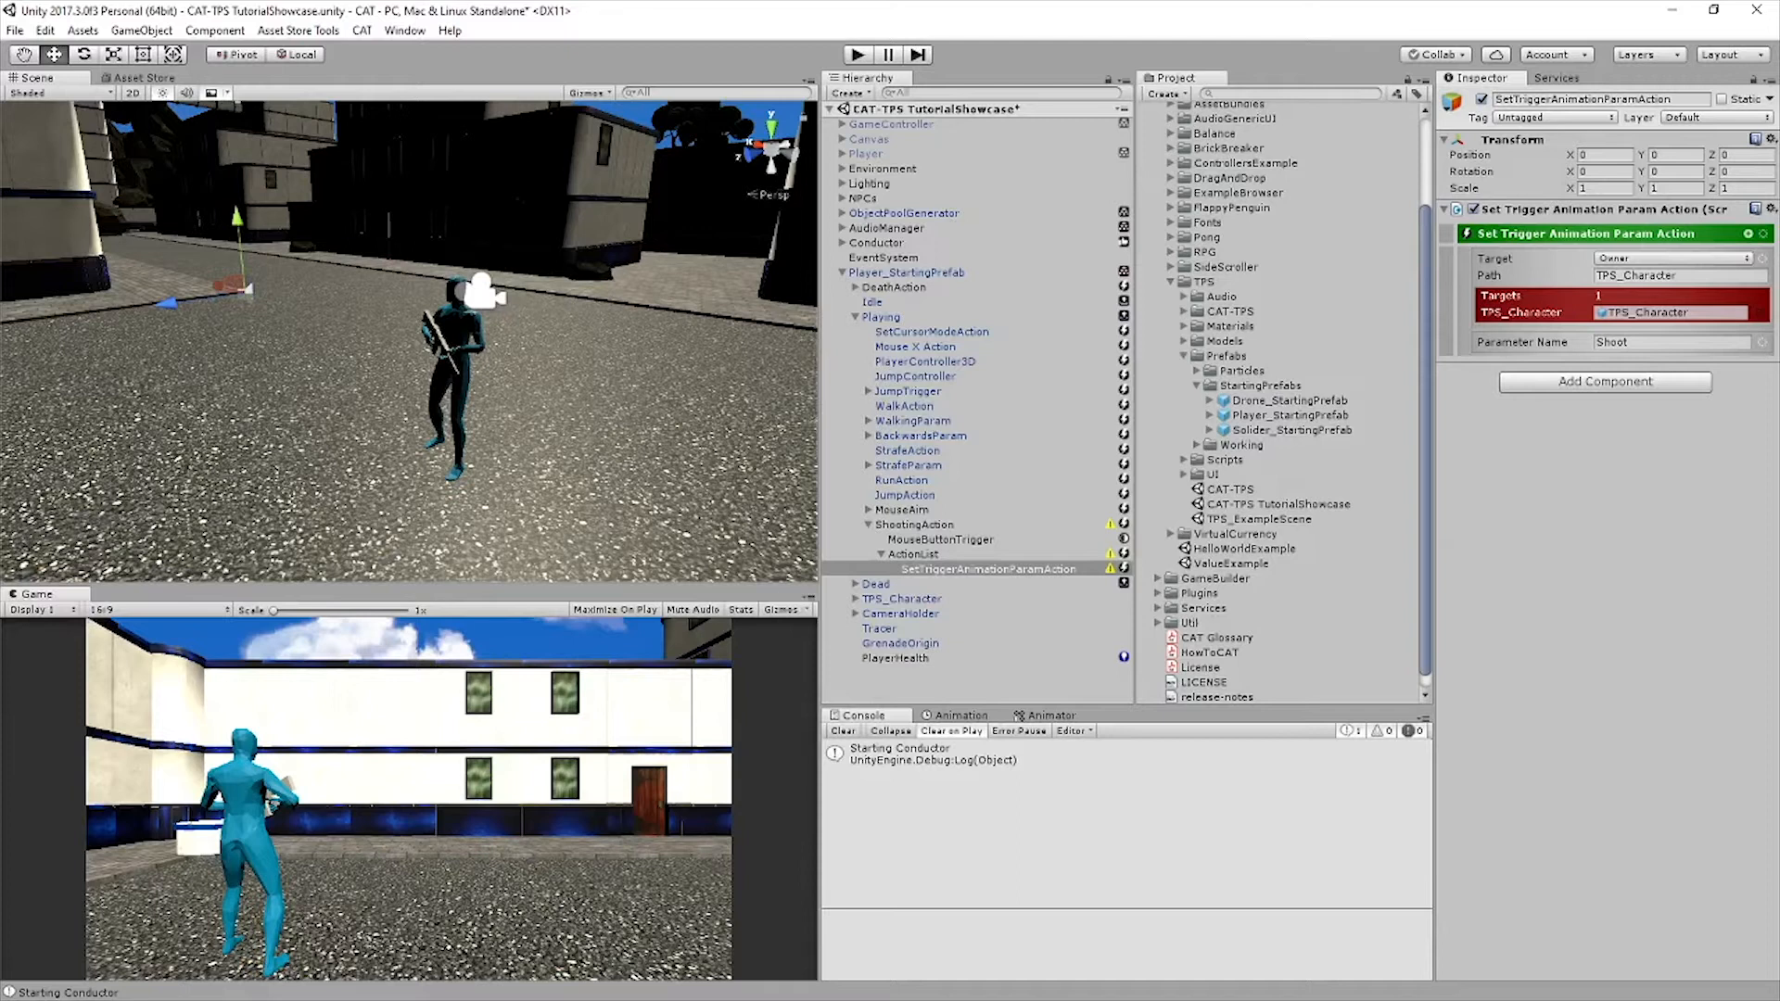
Add a Play Sound action as a sibling of the SetTriggerAnimationParamAction in the ActionList
{"action": "left_click", "coordinate": [1748, 234]}
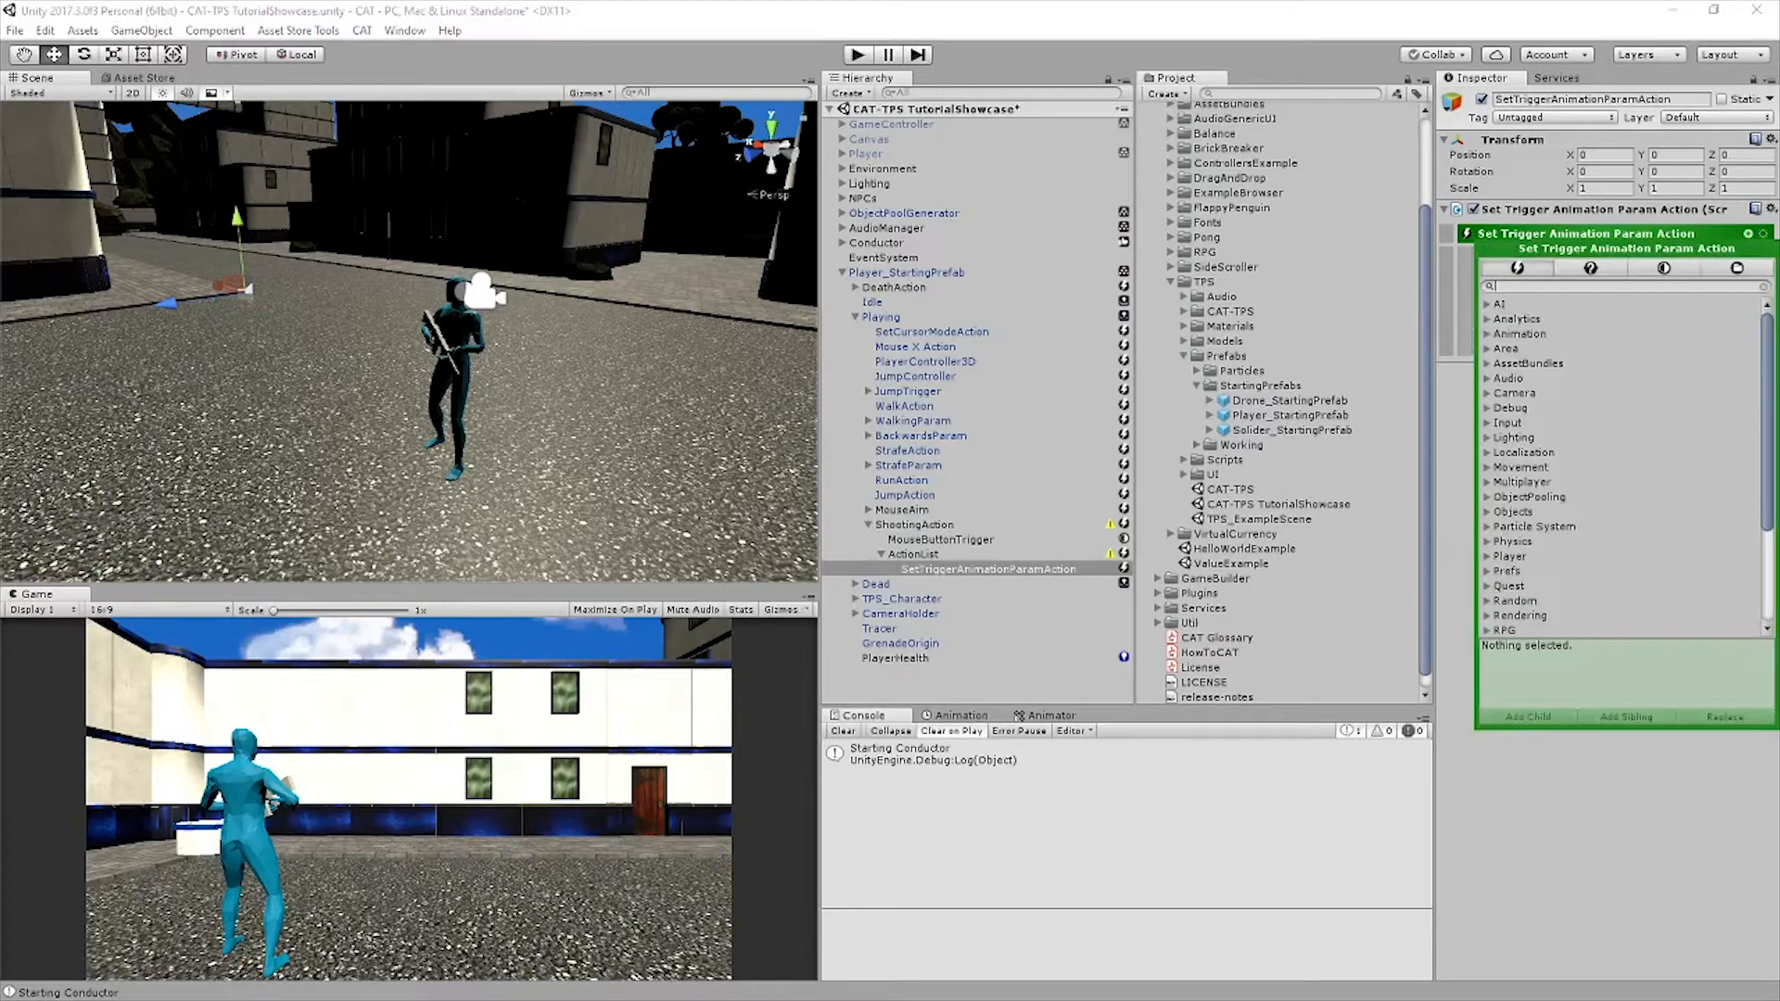
{"action": "type", "text": "play sou"}
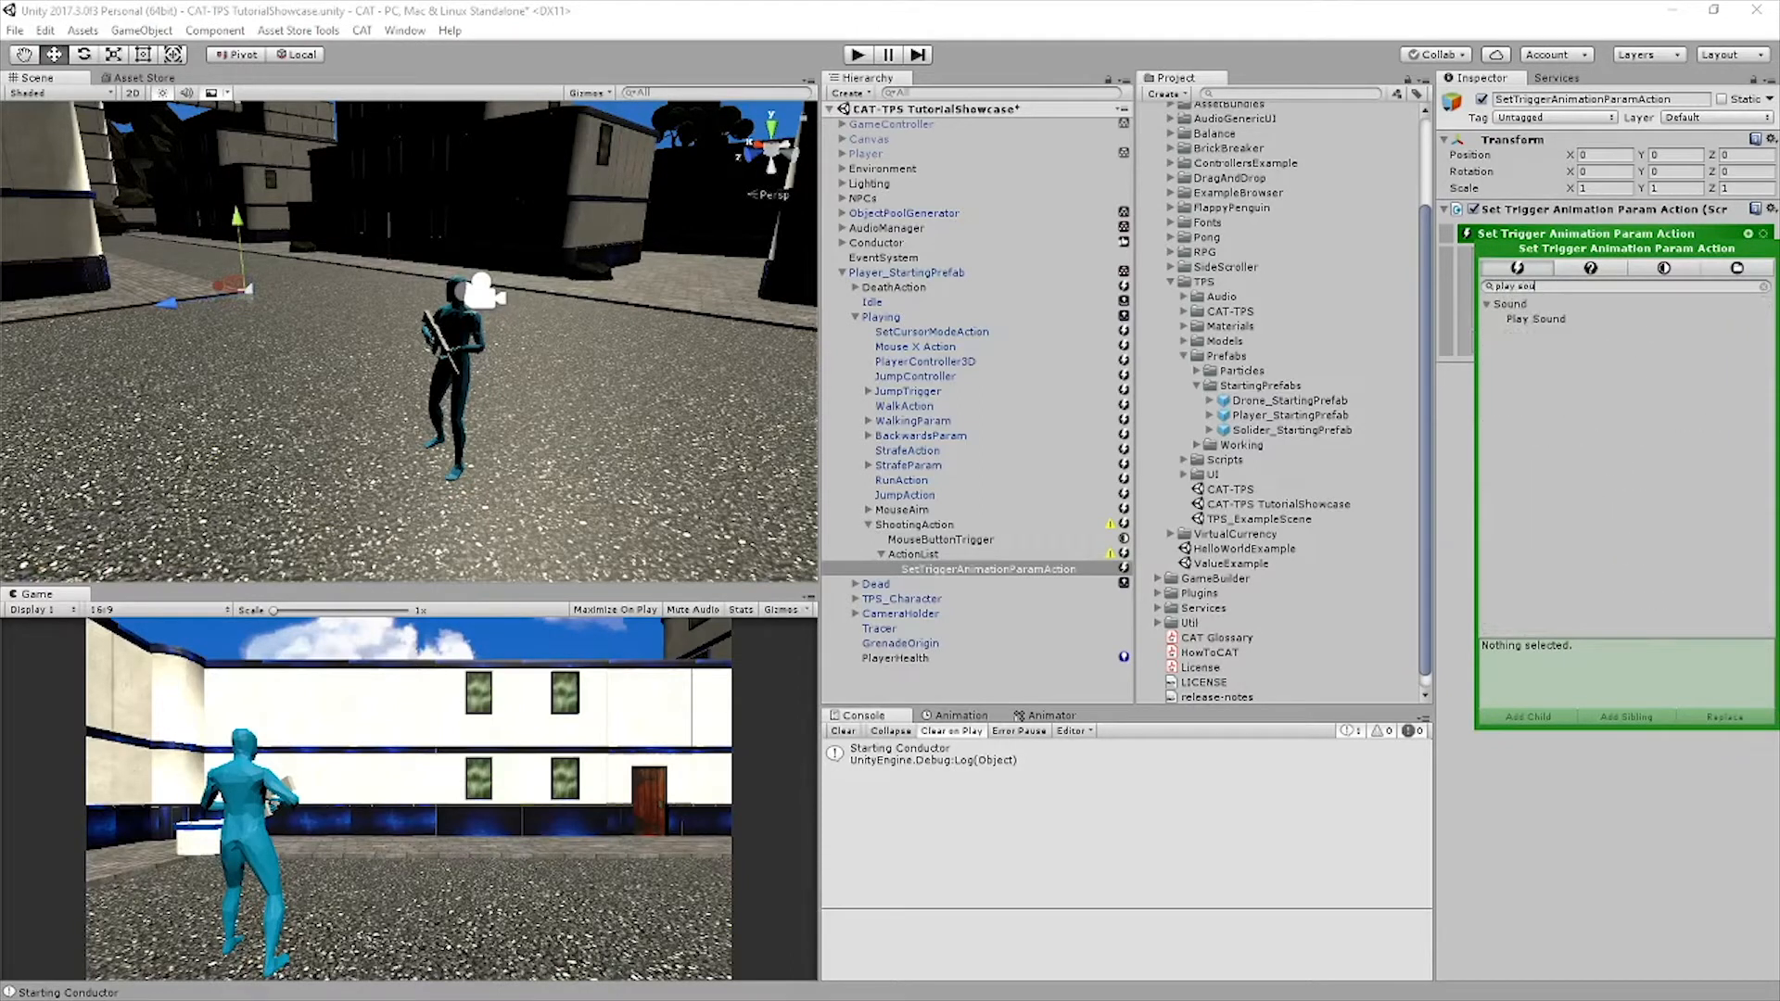
{"action": "left_click", "coordinate": [1536, 319]}
{"action": "left_click", "coordinate": [1626, 716]}
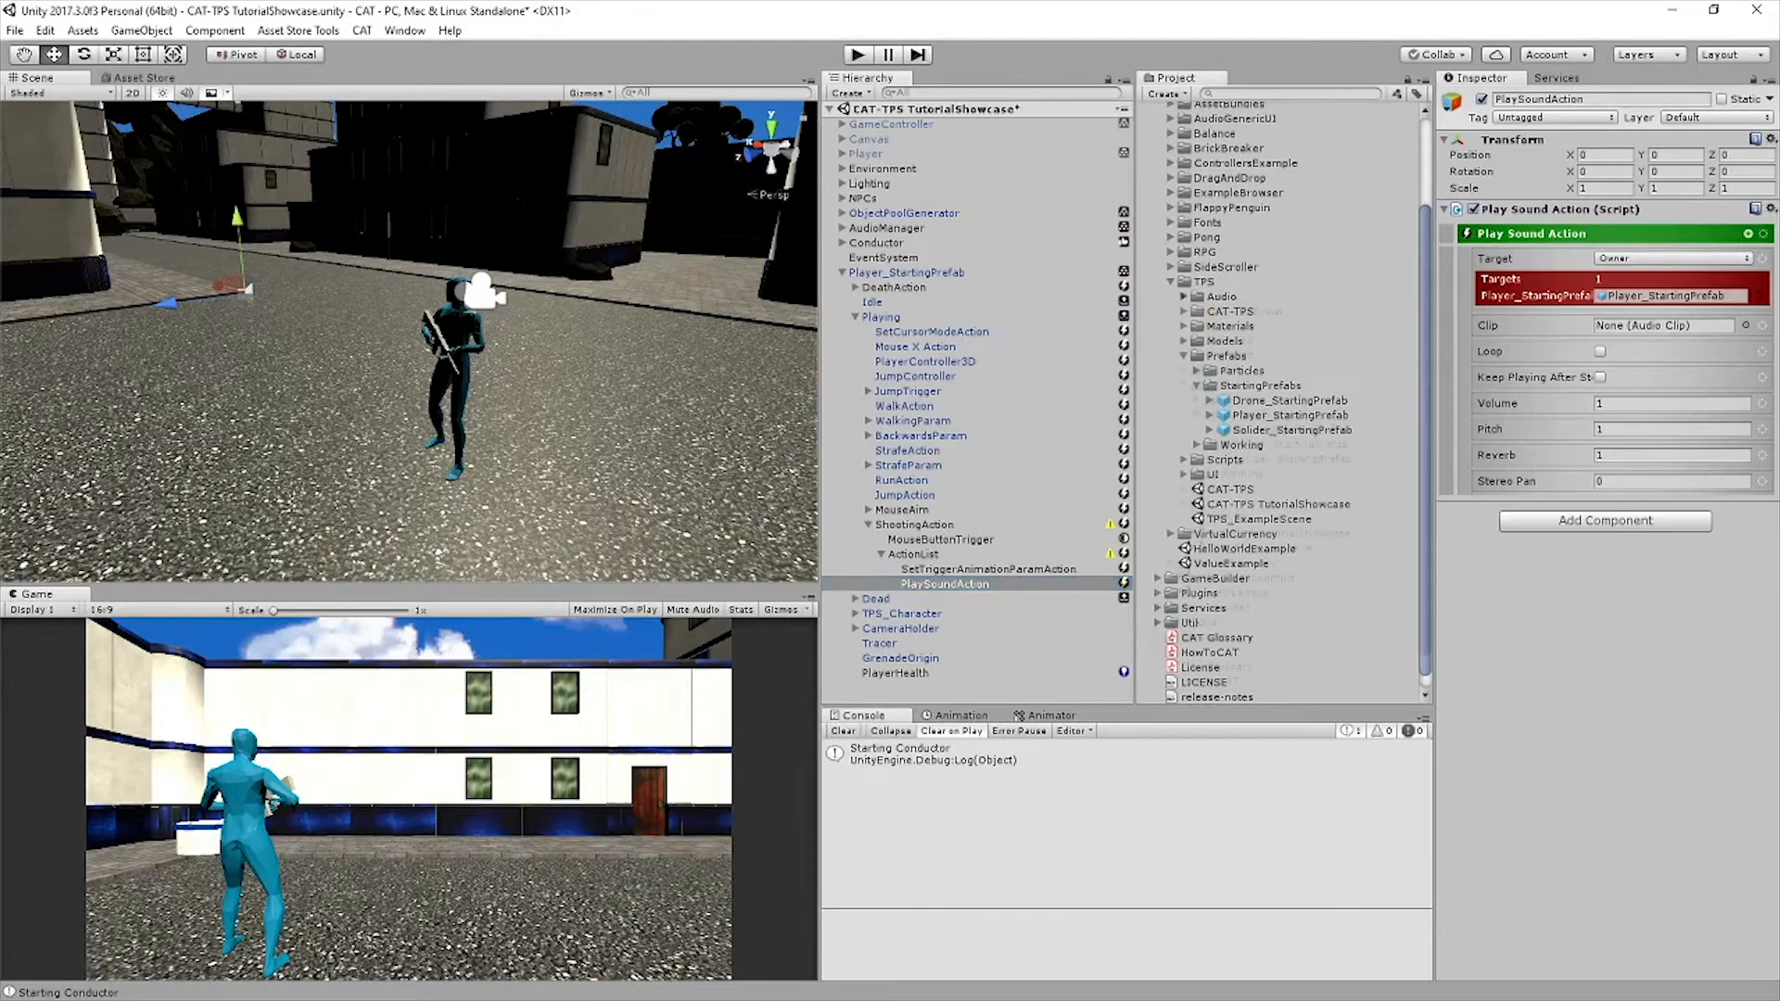
Assign the Gun_Shoot2 sound from the TPS Audio folder as the PlaySoundAction's clip
{"action": "left_click", "coordinate": [1183, 297]}
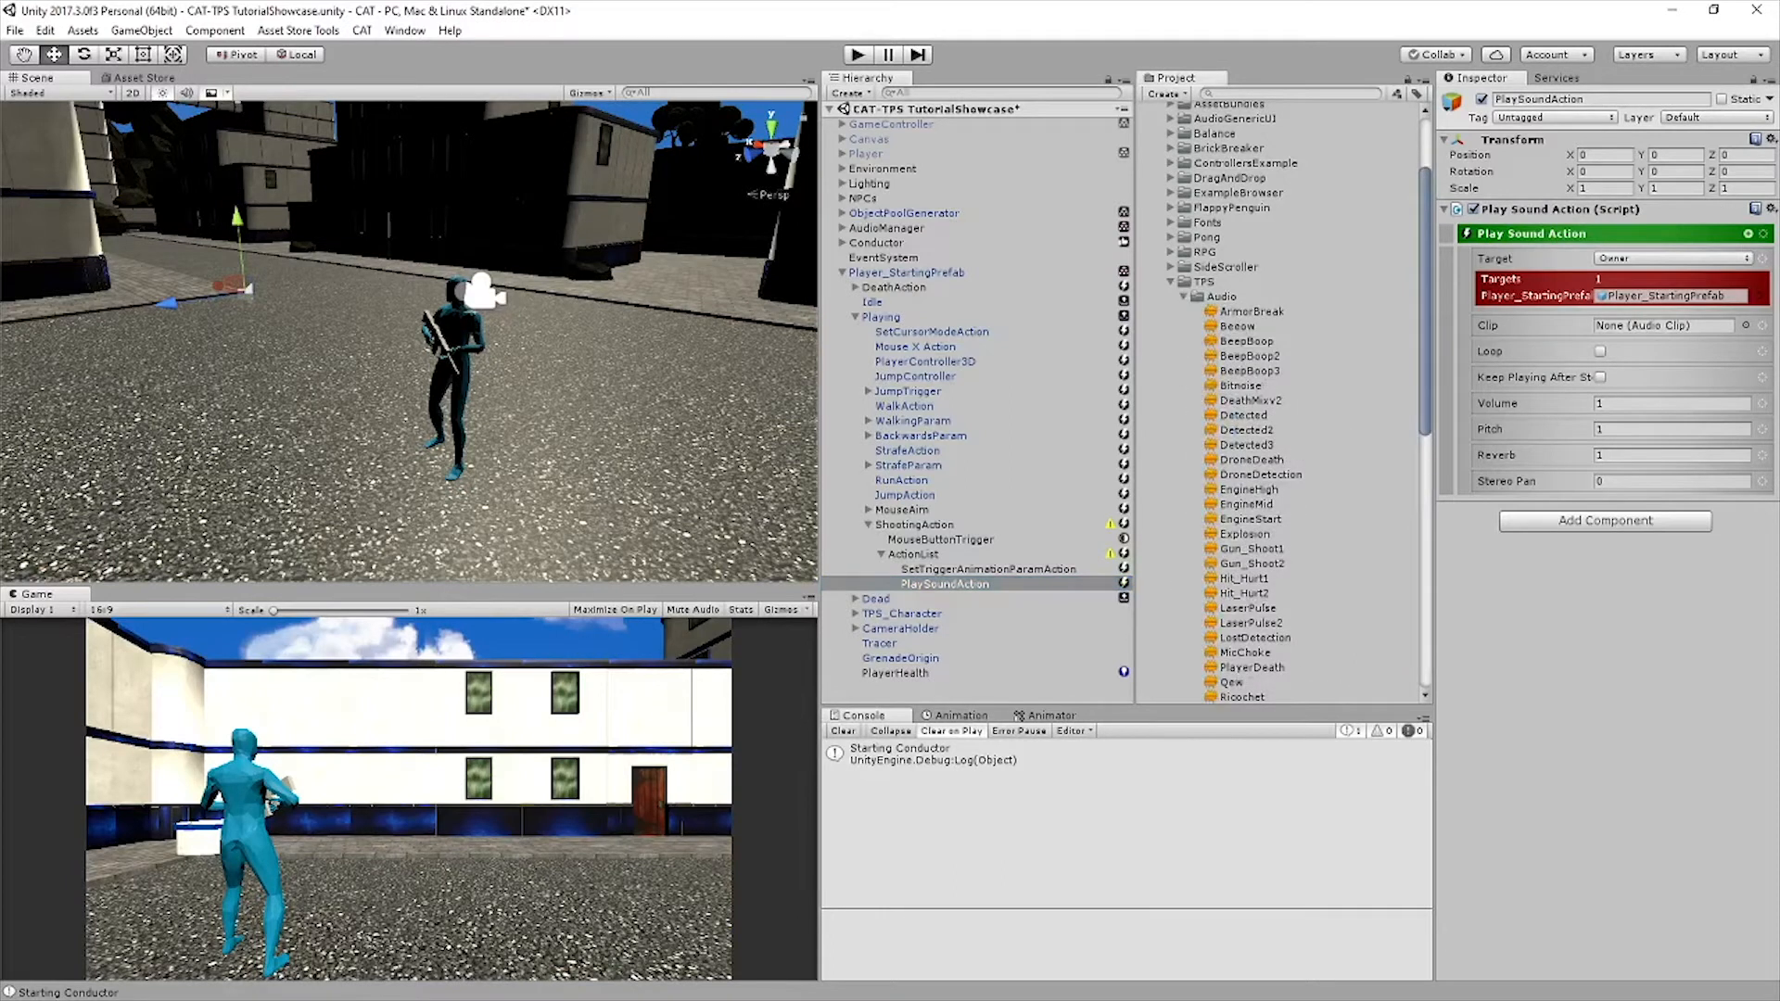
{"action": "scroll", "coordinate": [1288, 403], "scroll_direction": "down", "scroll_amount": 5}
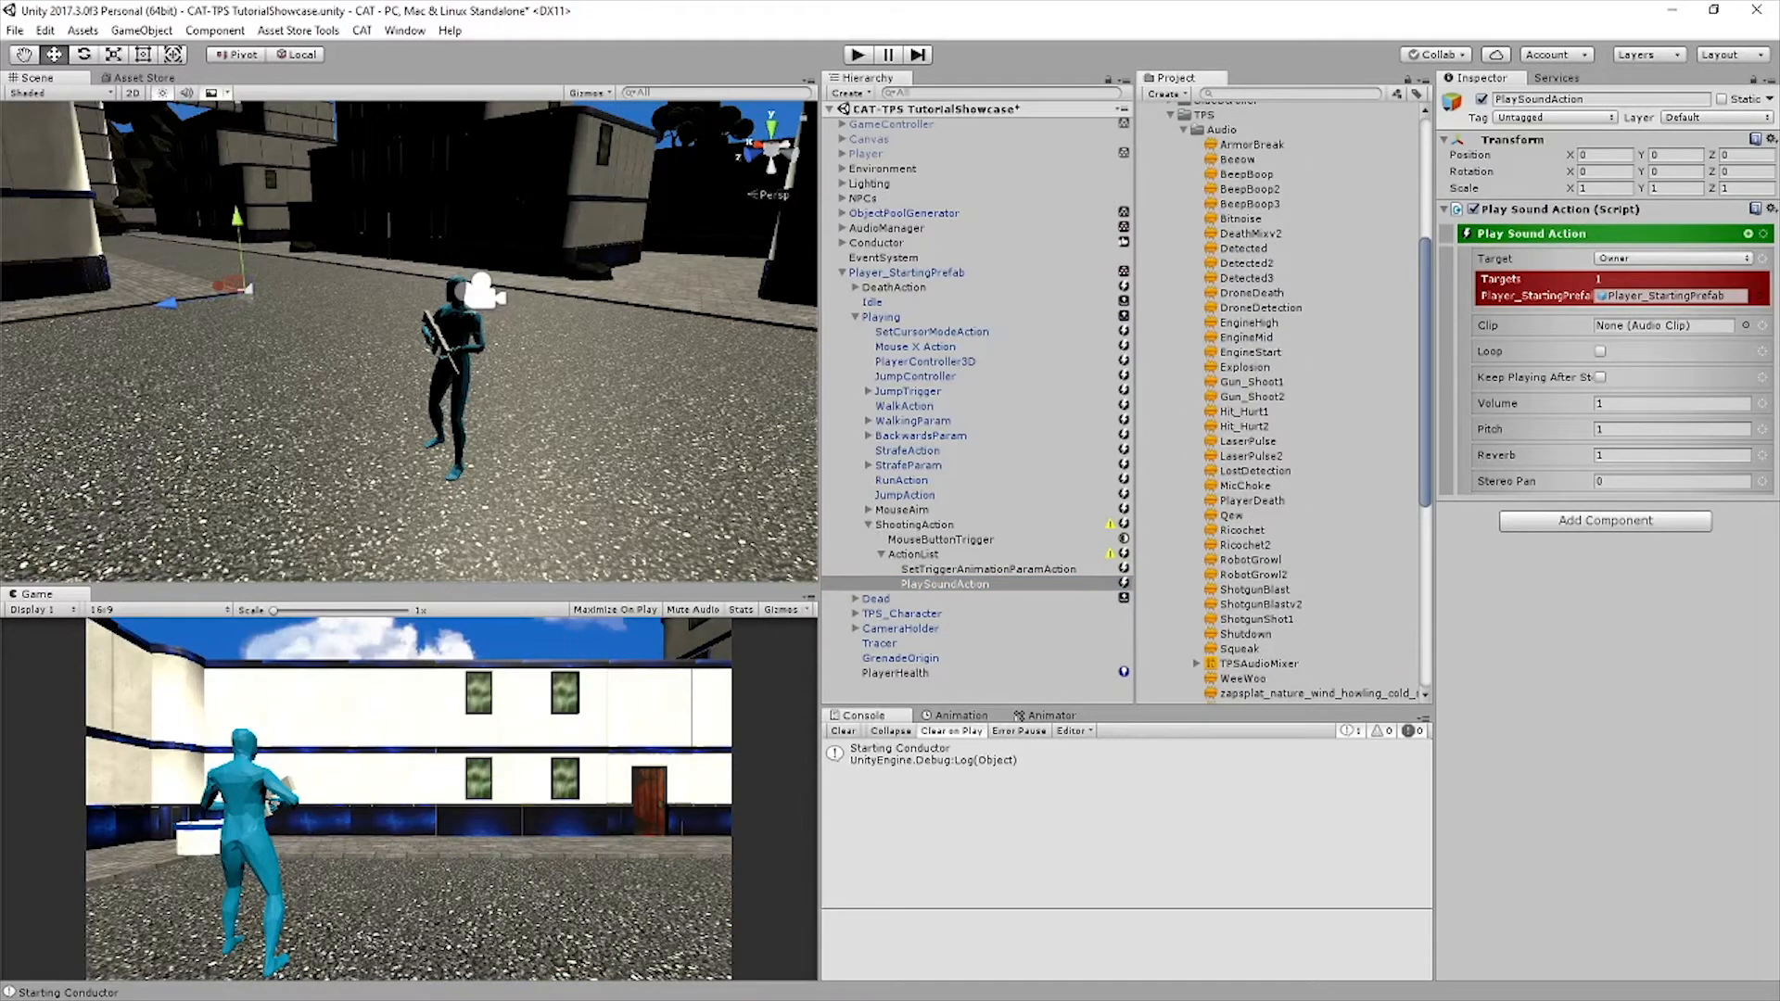
{"action": "left_click_drag", "start_coordinate": [1251, 396], "coordinate": [1659, 325]}
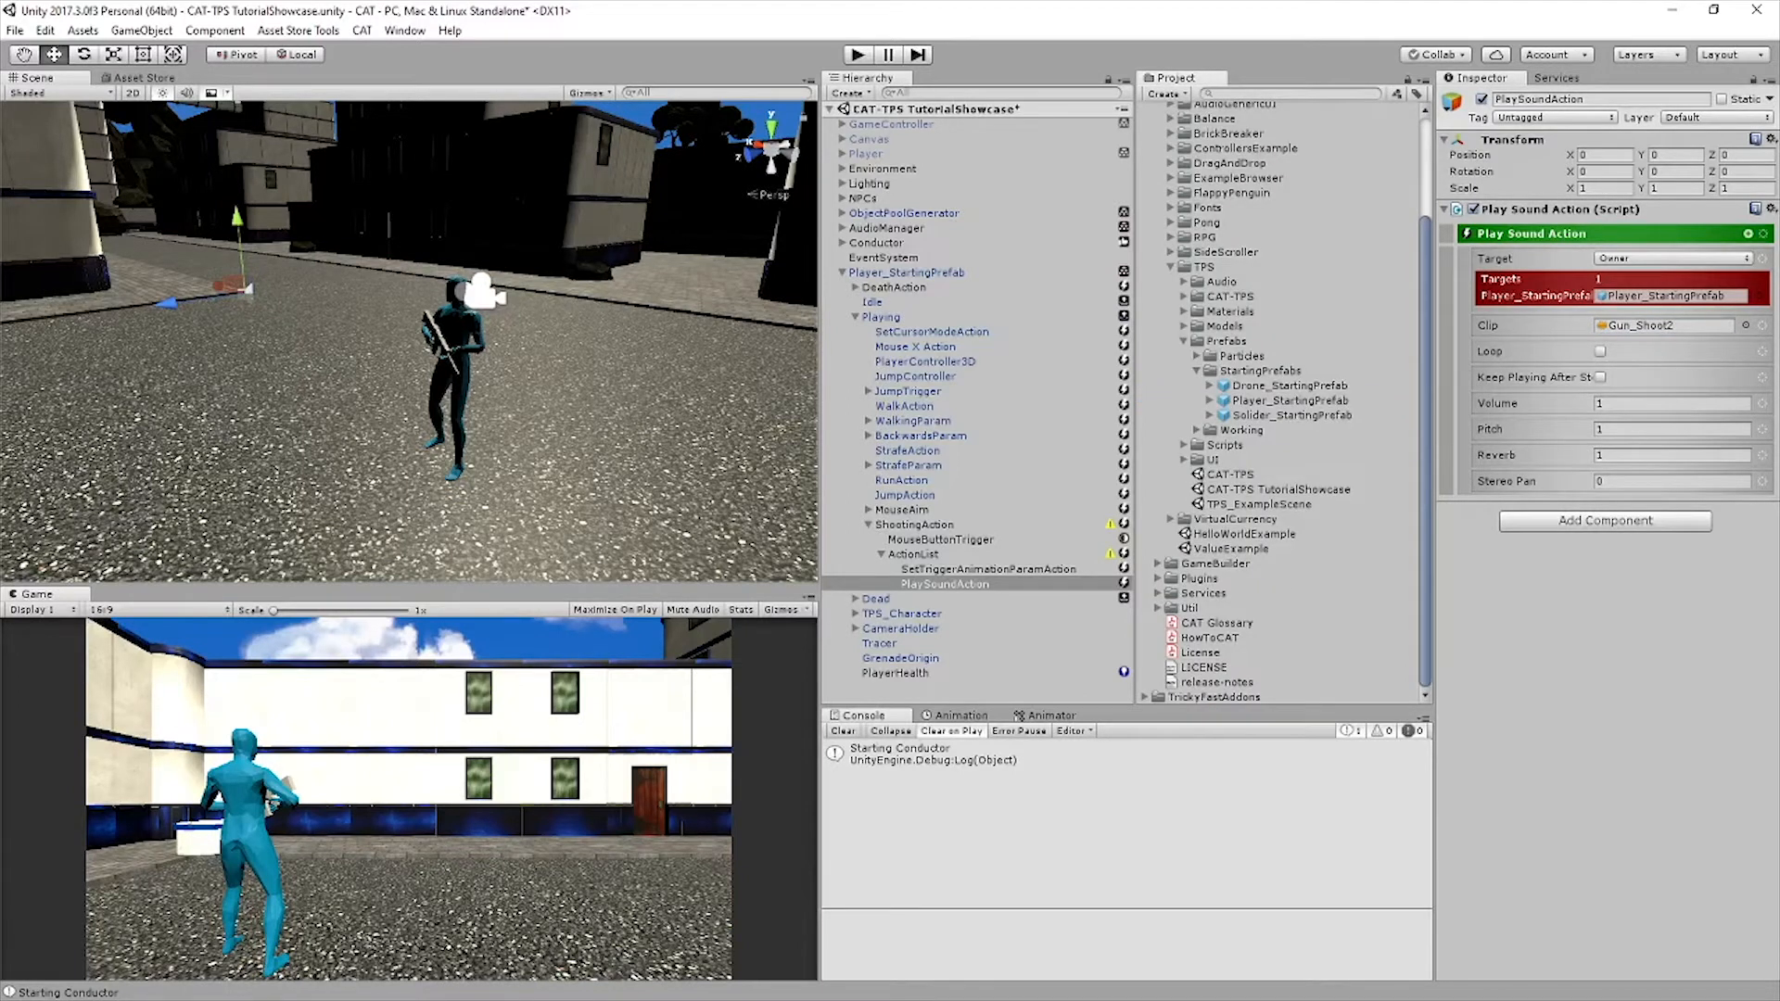
Add a Spawn Action as a sibling of the PlaySoundAction and select it
{"action": "left_click", "coordinate": [1748, 234]}
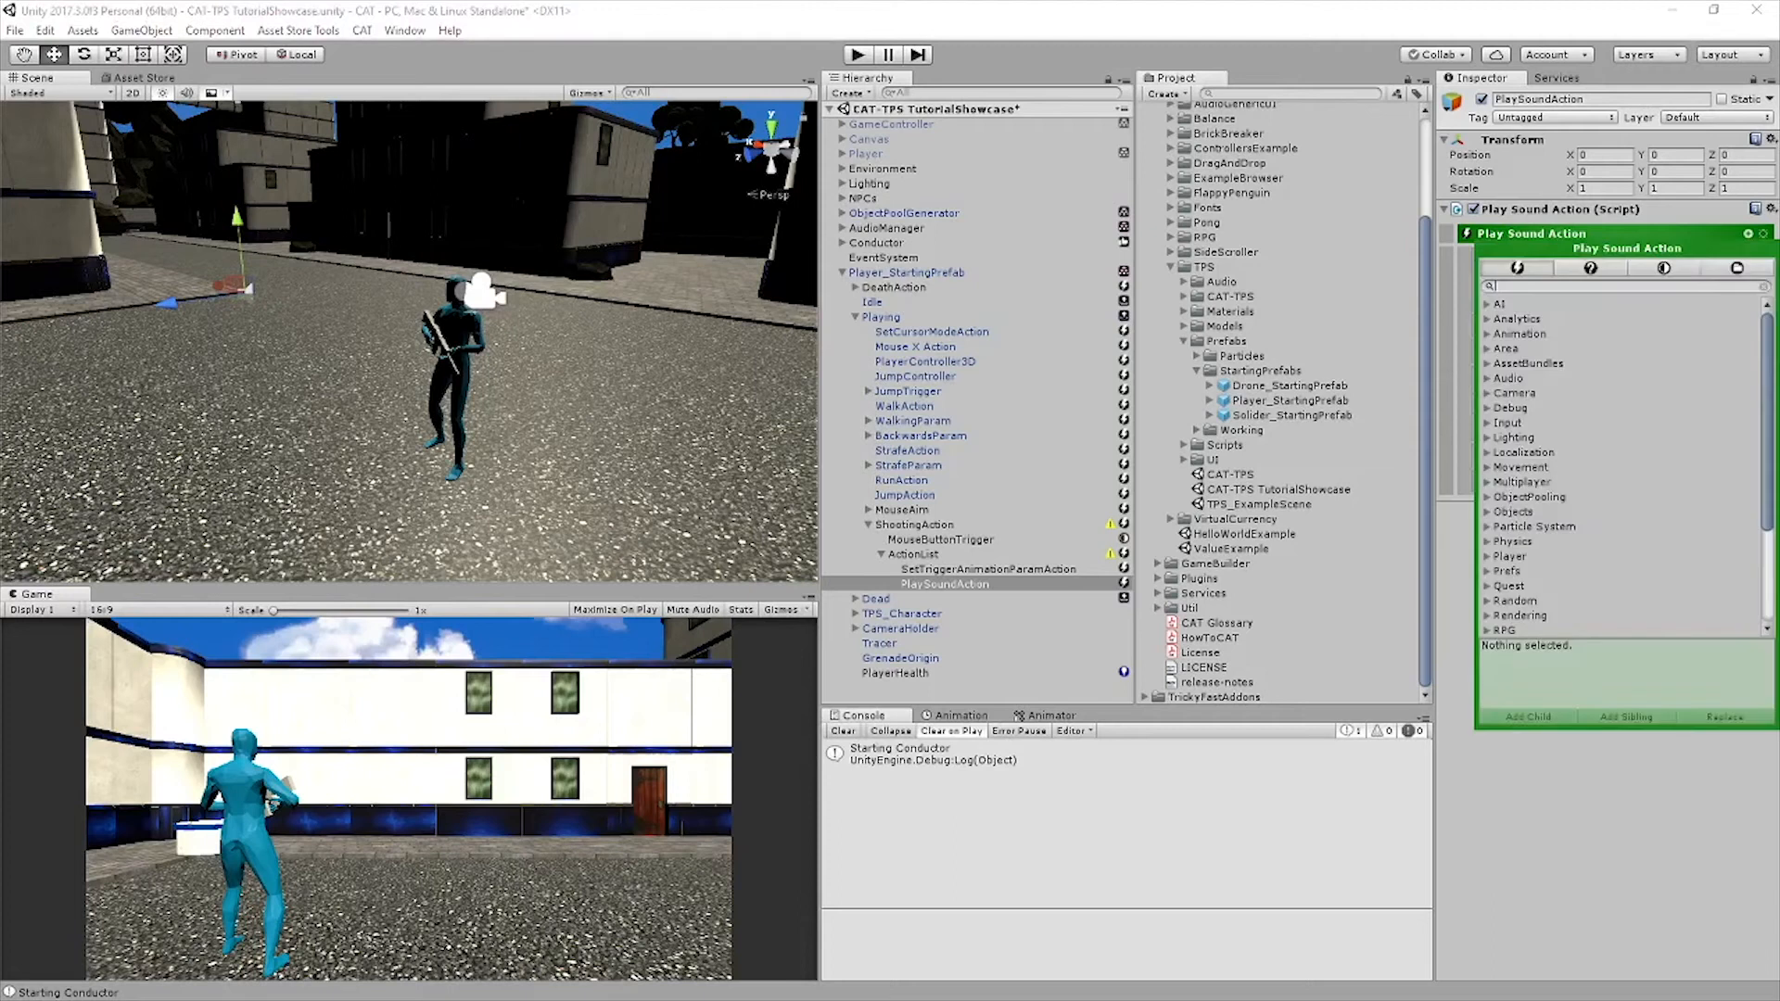
{"action": "type", "text": "spawn"}
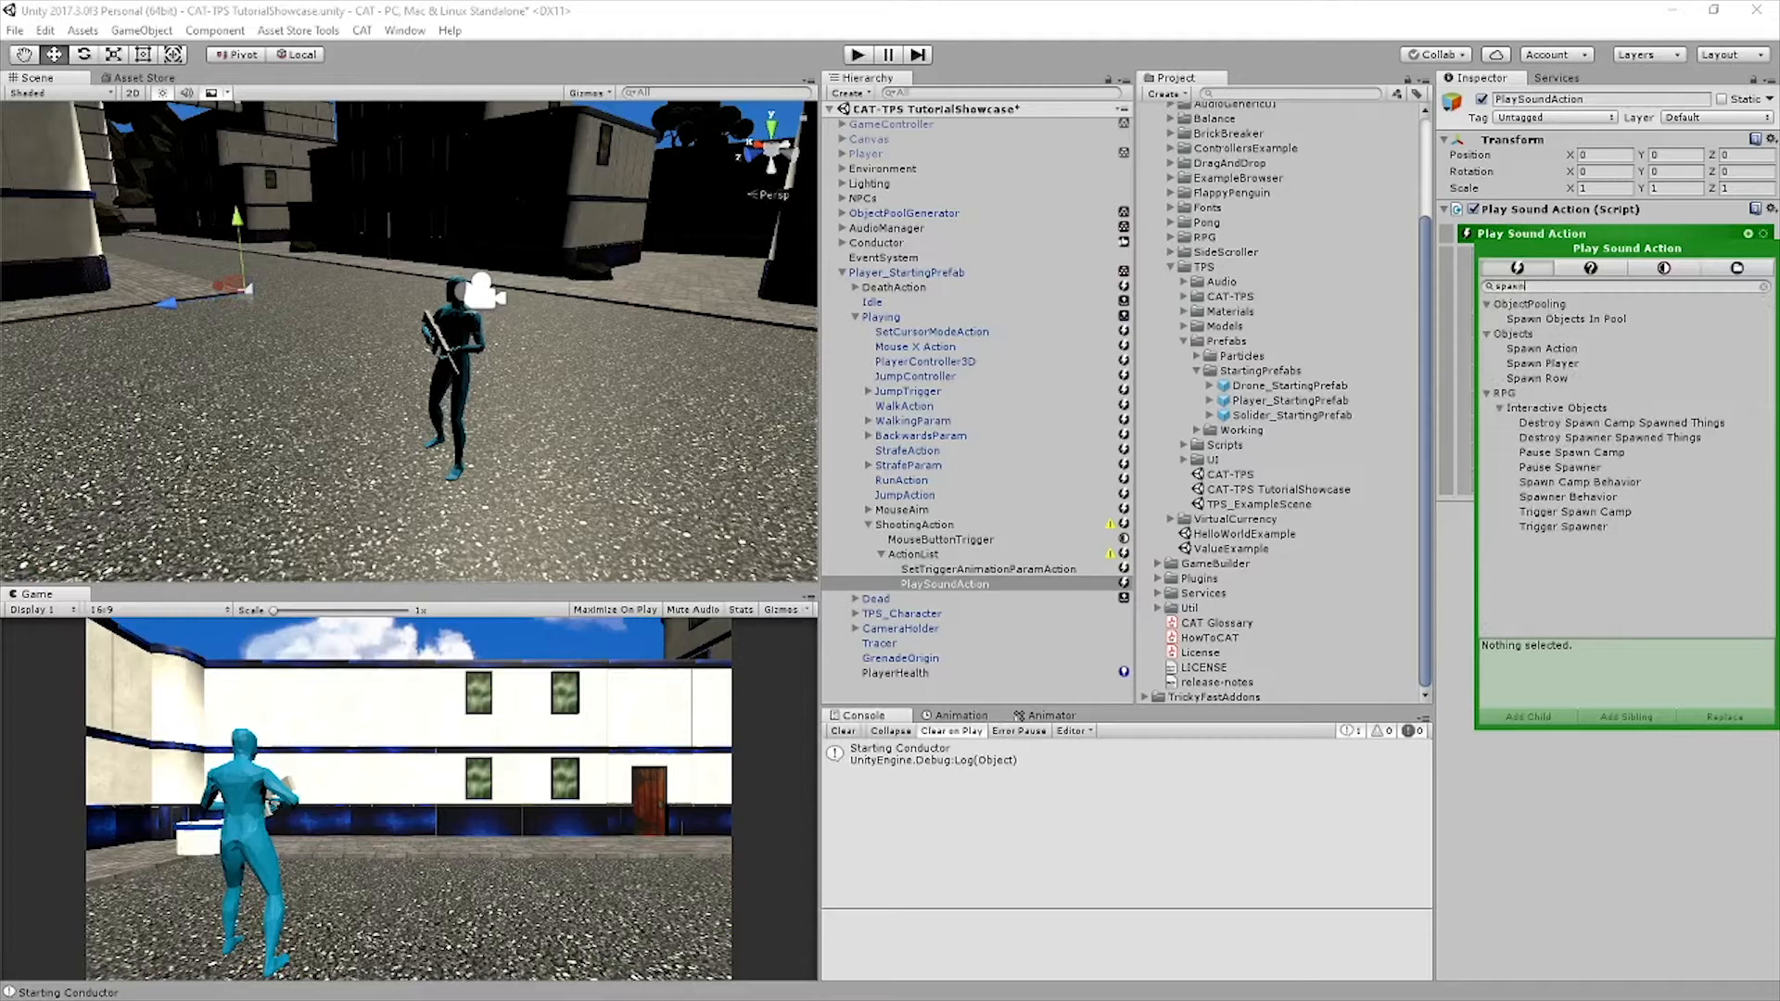
{"action": "left_click", "coordinate": [1542, 349]}
{"action": "left_click", "coordinate": [1625, 716]}
{"action": "left_click", "coordinate": [935, 599]}
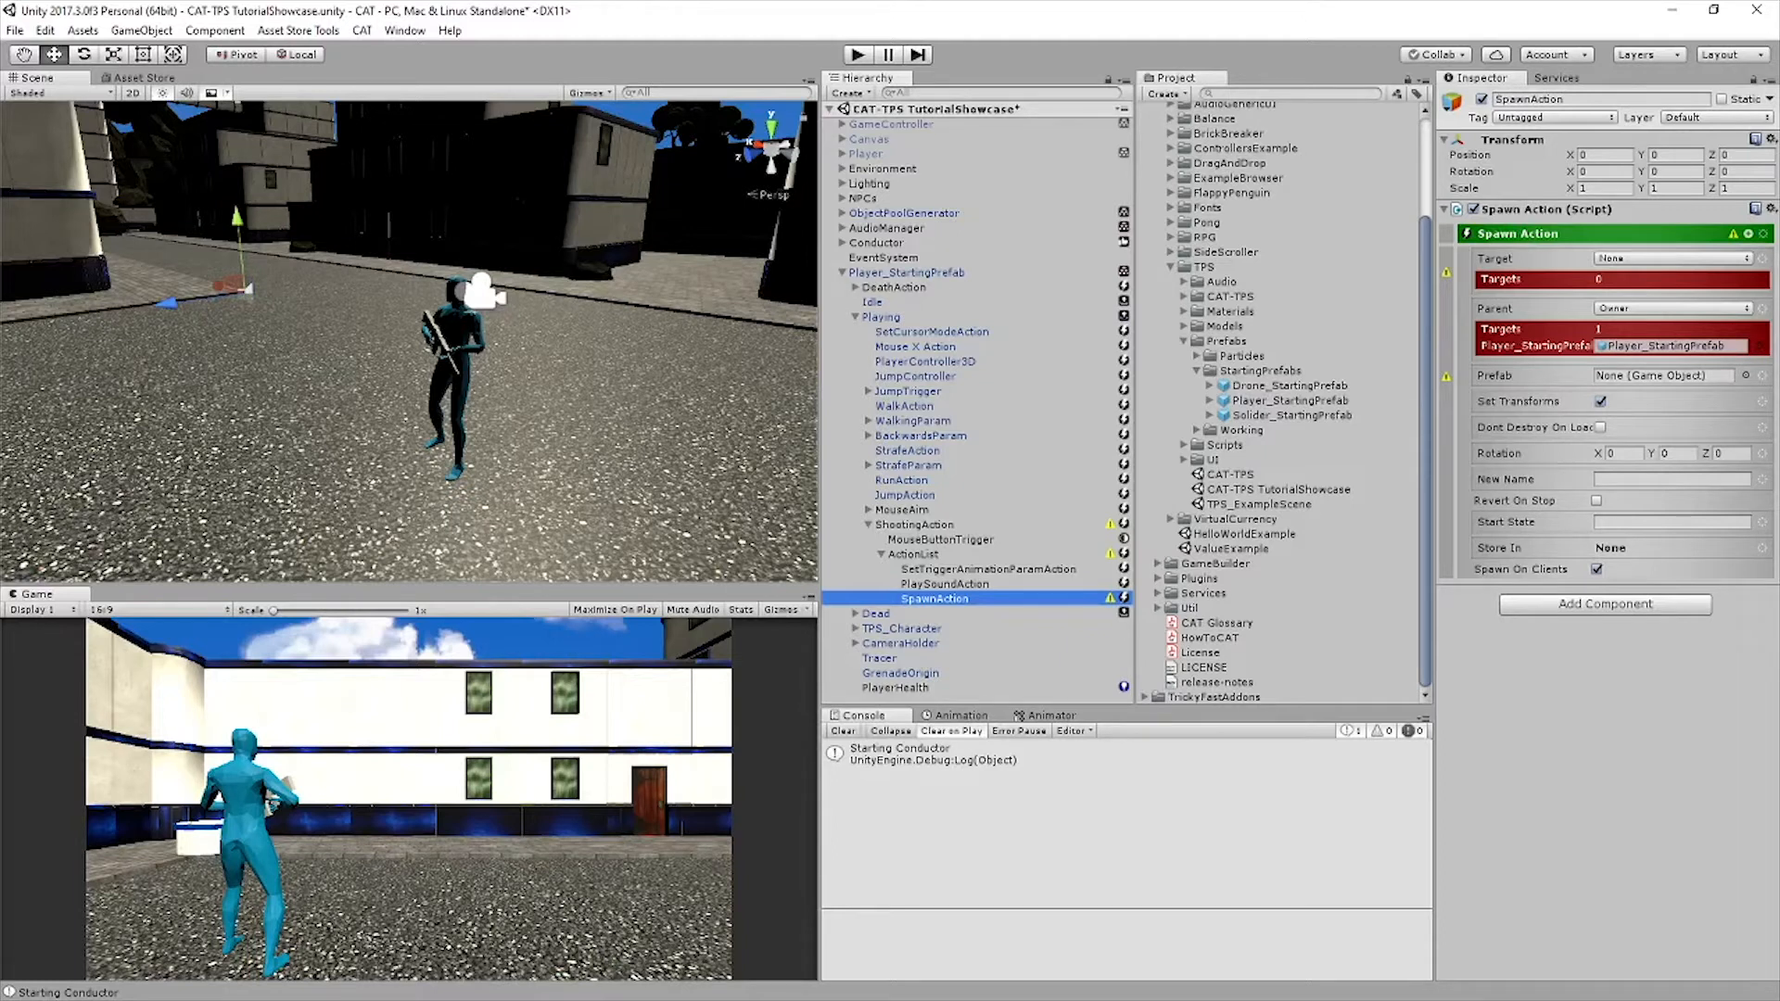
Set the SpawnAction's target to Owner and add a Path of MuzzleFlashParticle
{"action": "left_click", "coordinate": [1673, 258]}
{"action": "left_click", "coordinate": [1631, 321]}
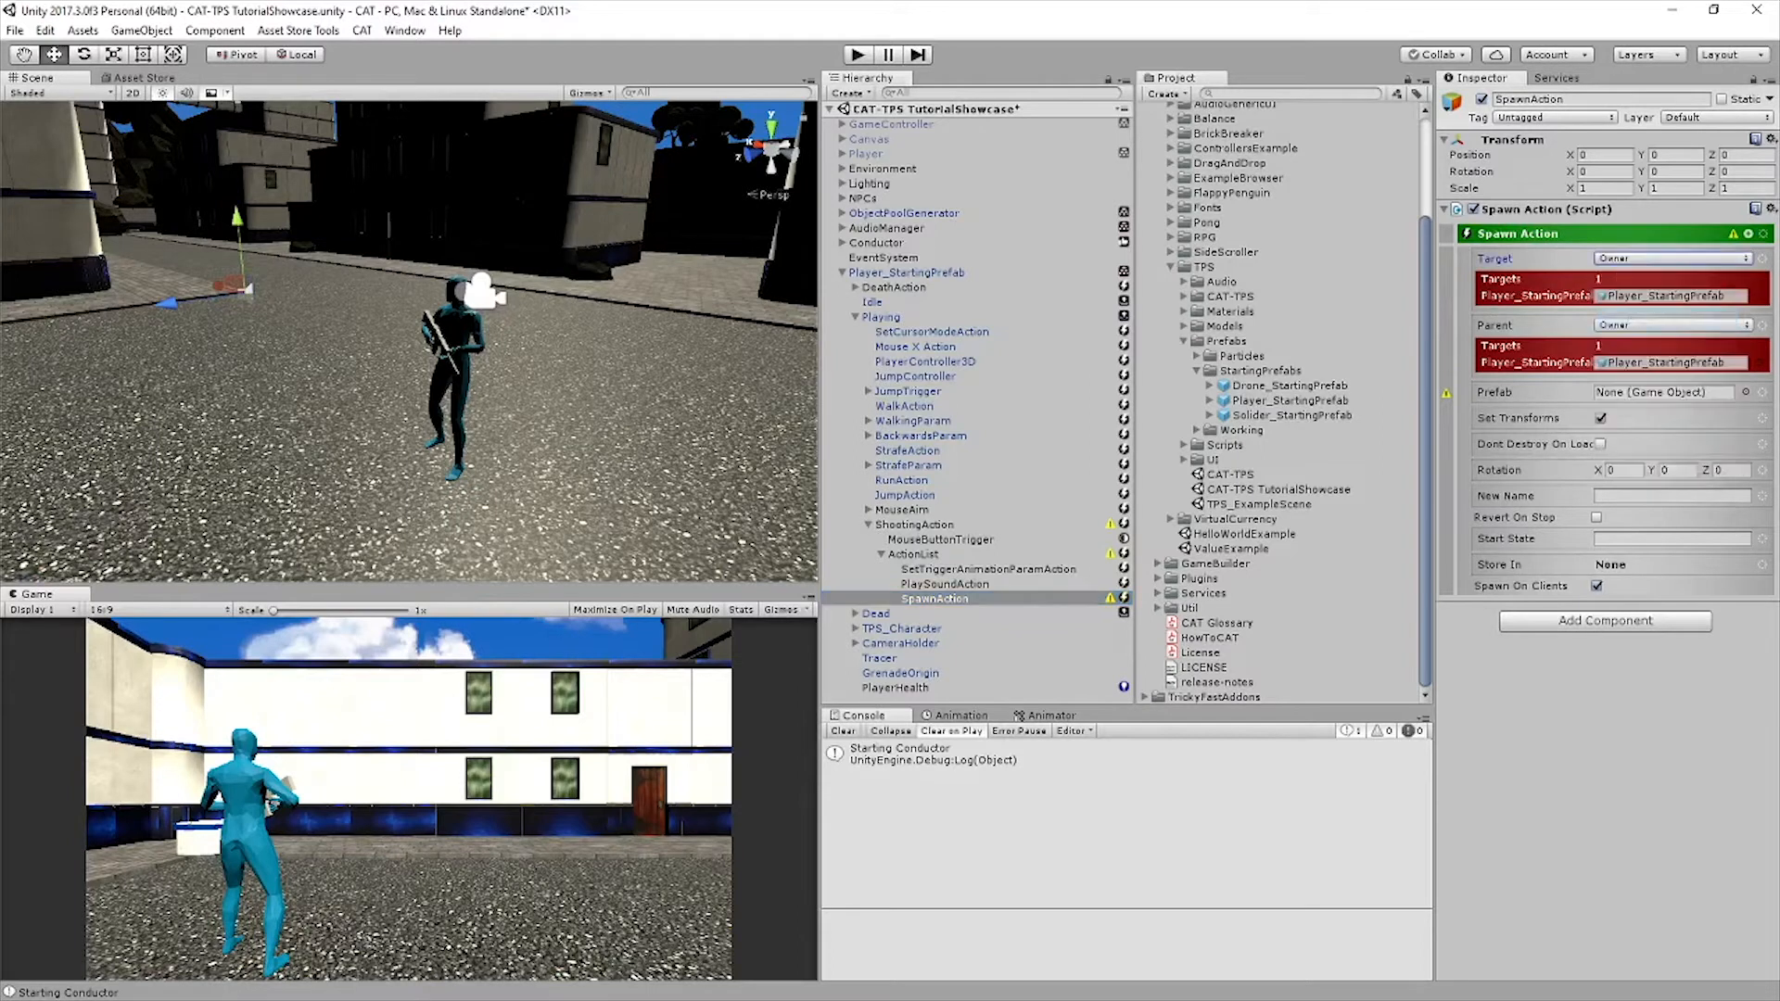
{"action": "left_click", "coordinate": [1672, 259]}
{"action": "mouse_move", "coordinate": [1685, 461]}
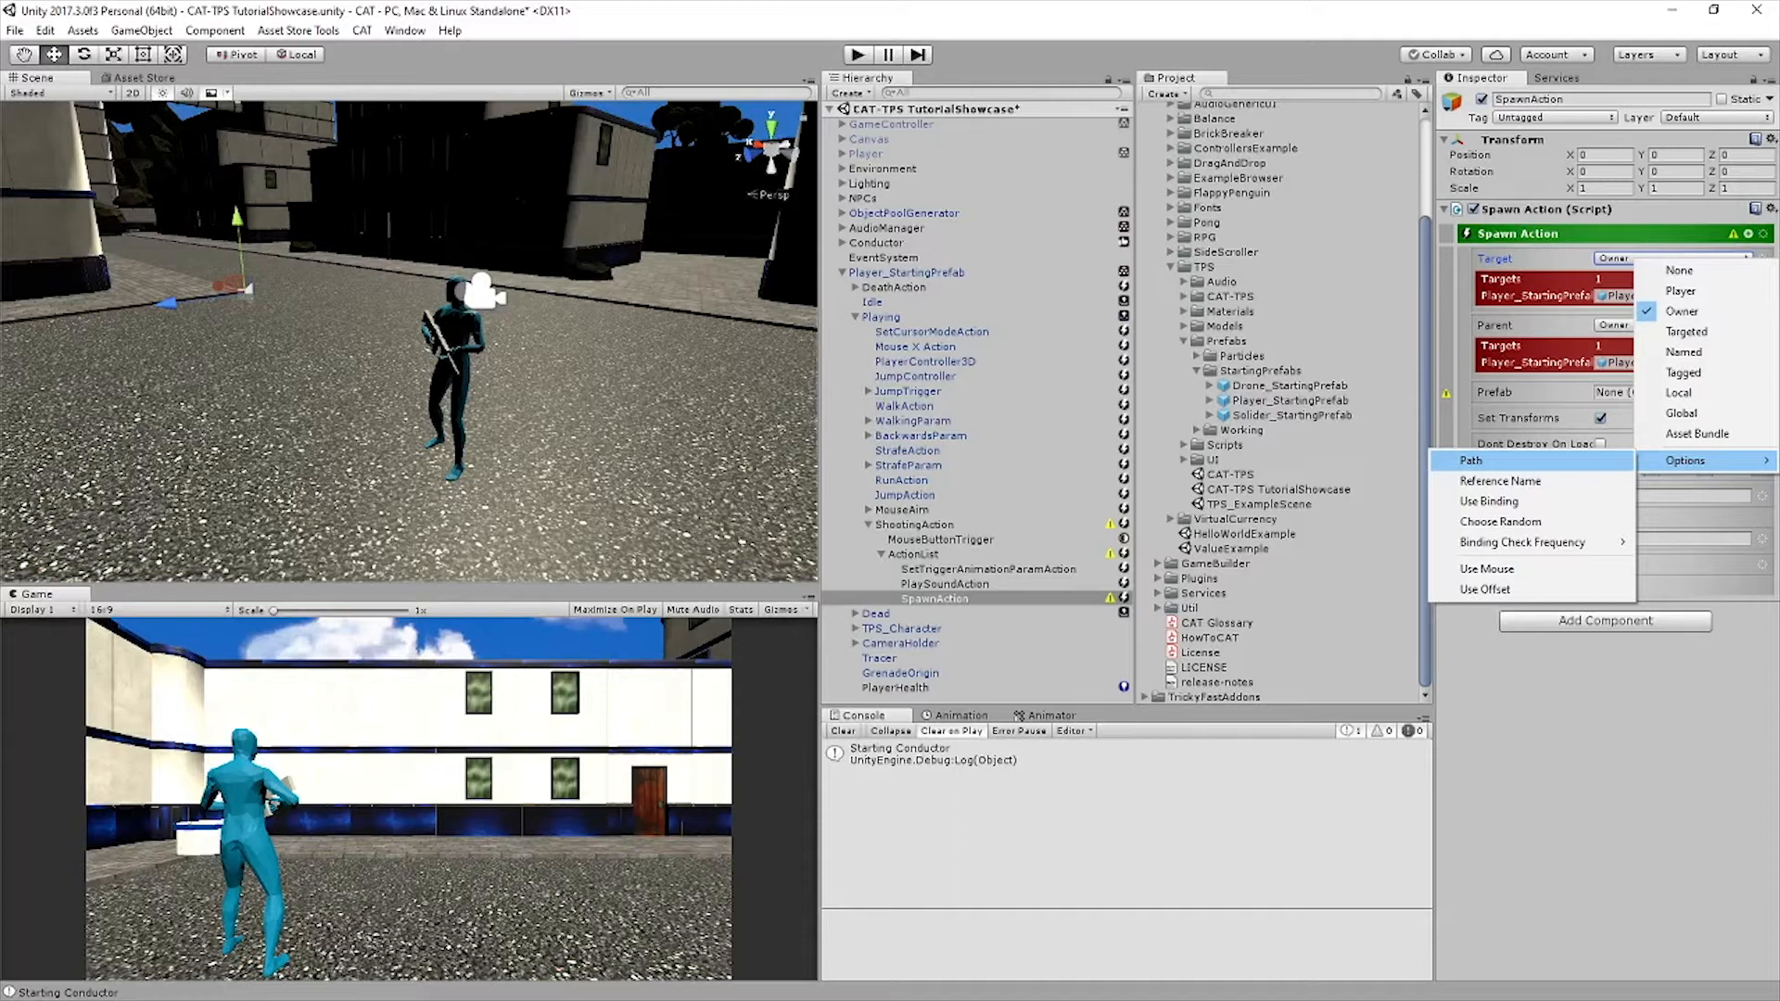
{"action": "left_click", "coordinate": [1483, 461]}
{"action": "type", "text": "Muzz"}
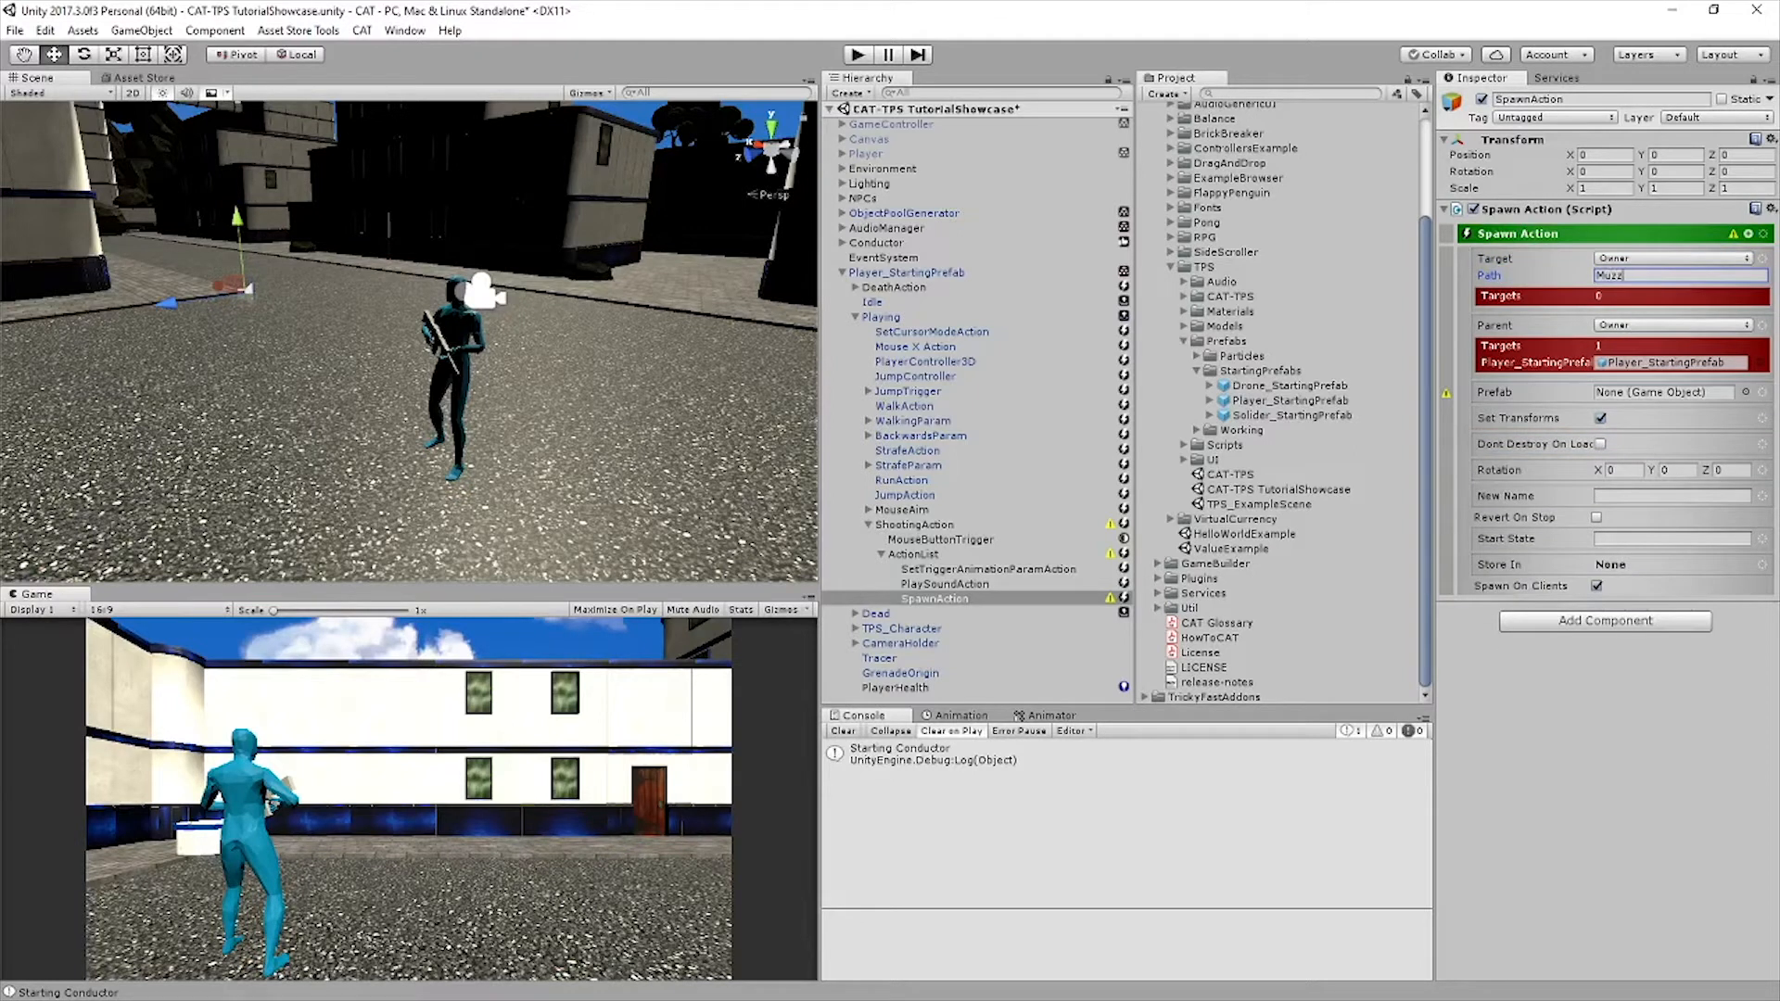
{"action": "type", "text": "leFlashParticle"}
{"action": "key", "text": "Return"}
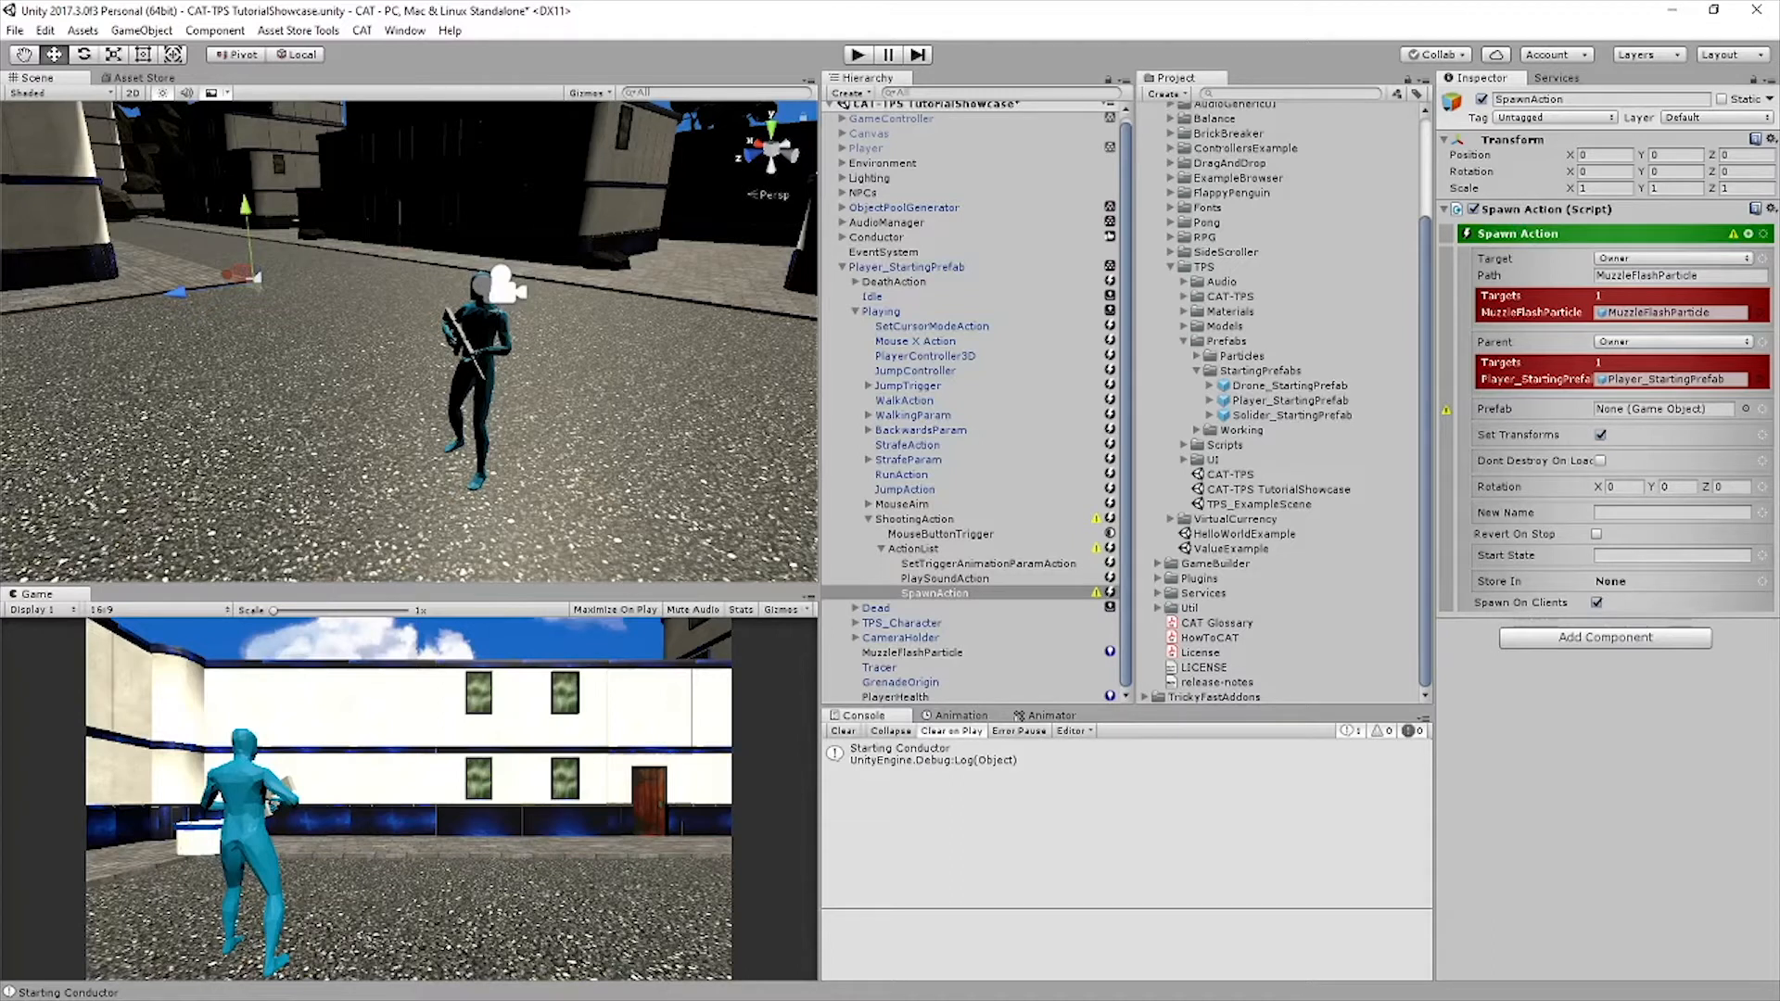
Check the MuzzleFlashParticle object and assign the MuzzleFlash prefab from the Particles folder to the SpawnAction
{"action": "left_click", "coordinate": [912, 652]}
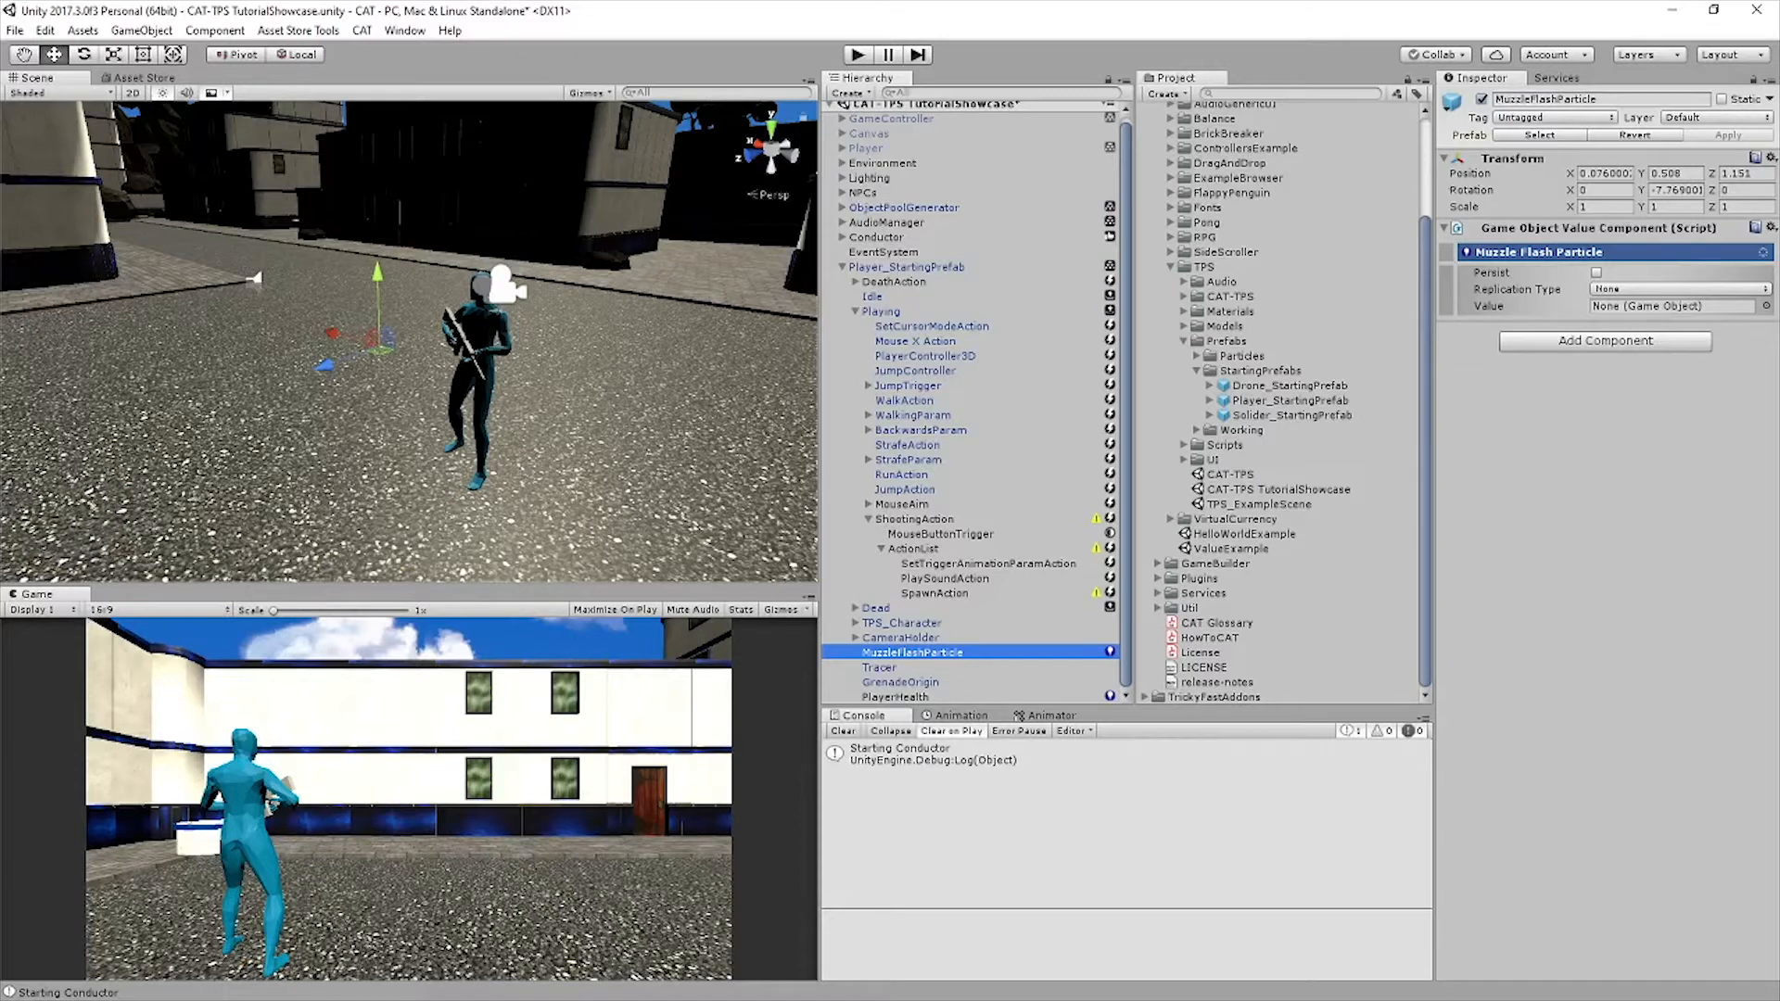
{"action": "left_click", "coordinate": [1196, 356]}
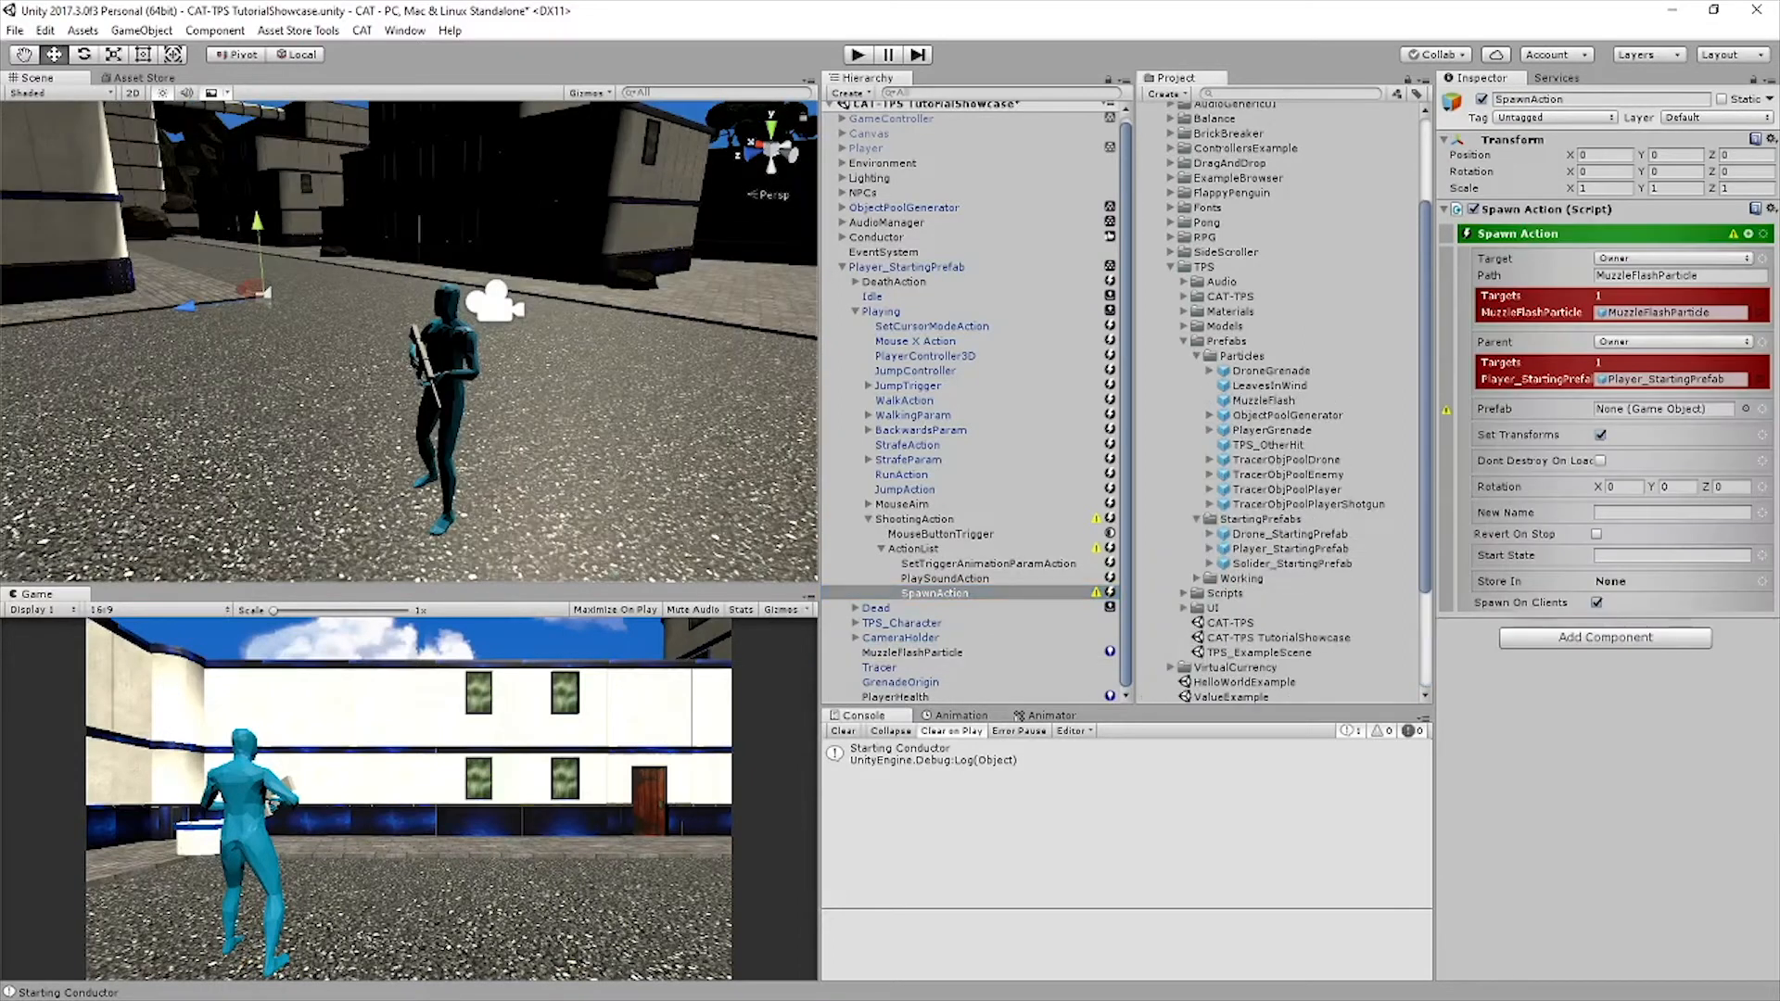
{"action": "left_click_drag", "start_coordinate": [1264, 399], "coordinate": [1663, 409]}
{"action": "left_click", "coordinate": [1196, 356]}
Set the SpawnAction's parent to the Named object Environment and add a Path of SpawnHolder
{"action": "left_click", "coordinate": [1673, 341]}
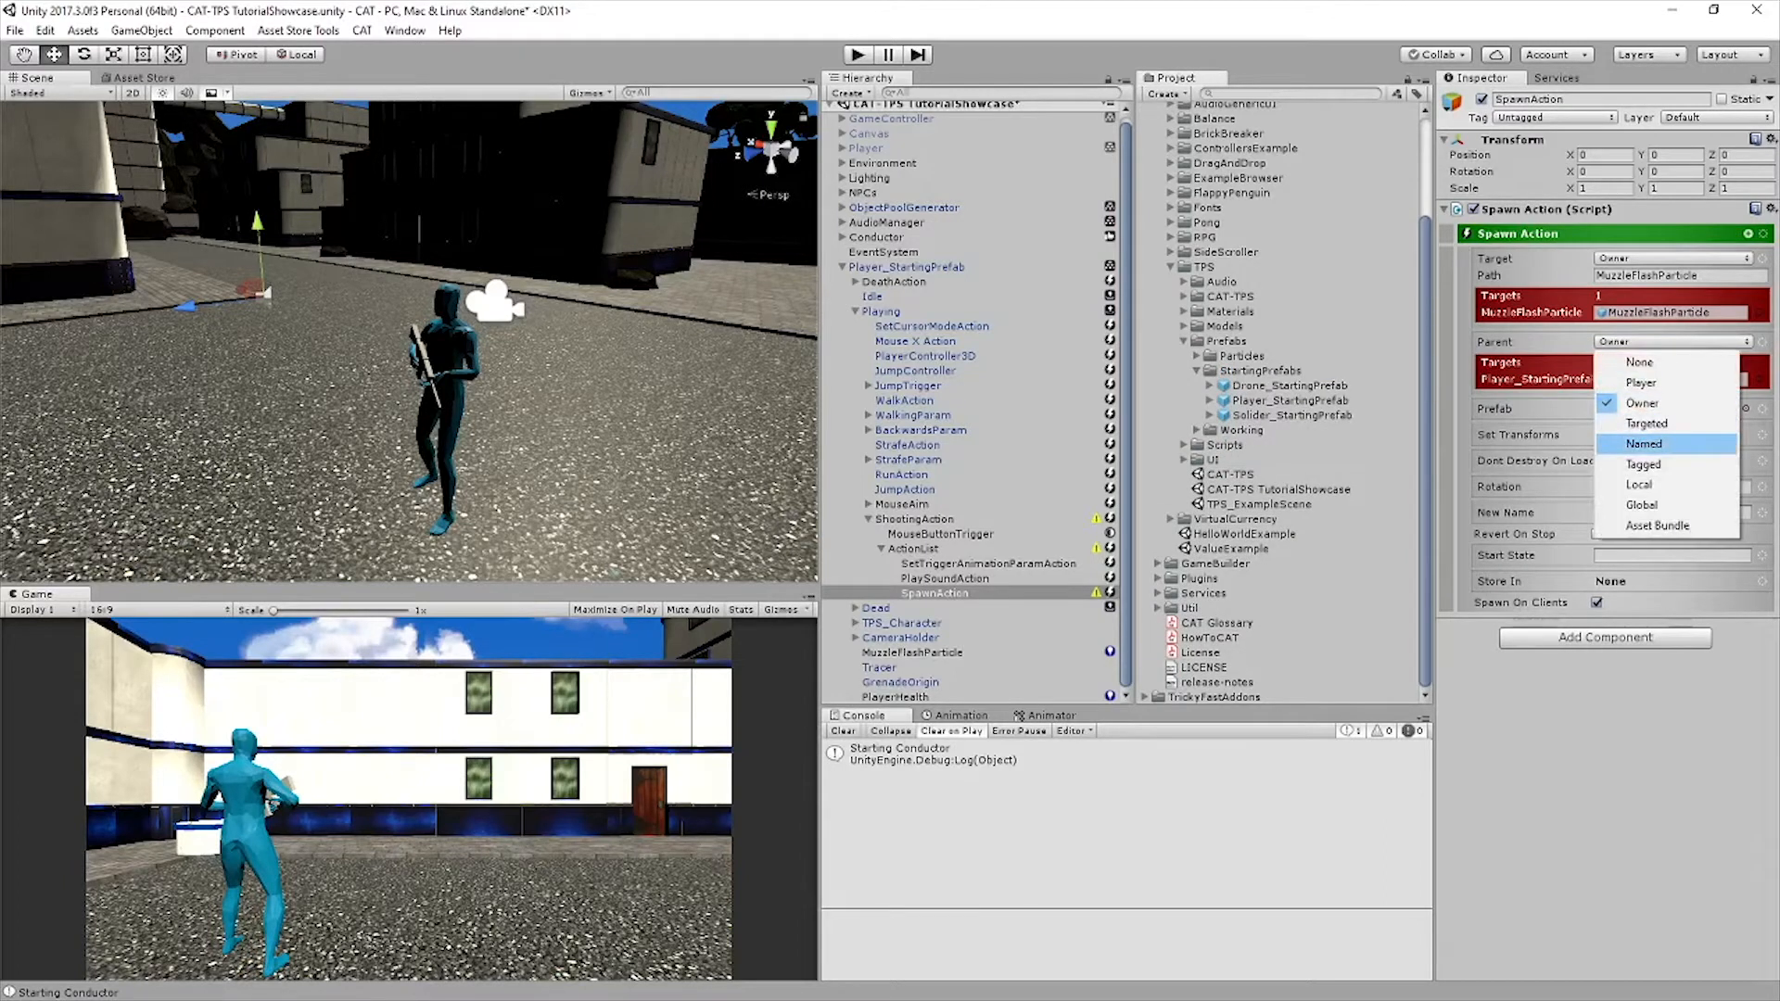
{"action": "left_click", "coordinate": [1643, 444]}
{"action": "left_click", "coordinate": [1671, 342]}
{"action": "type", "text": "Environment"}
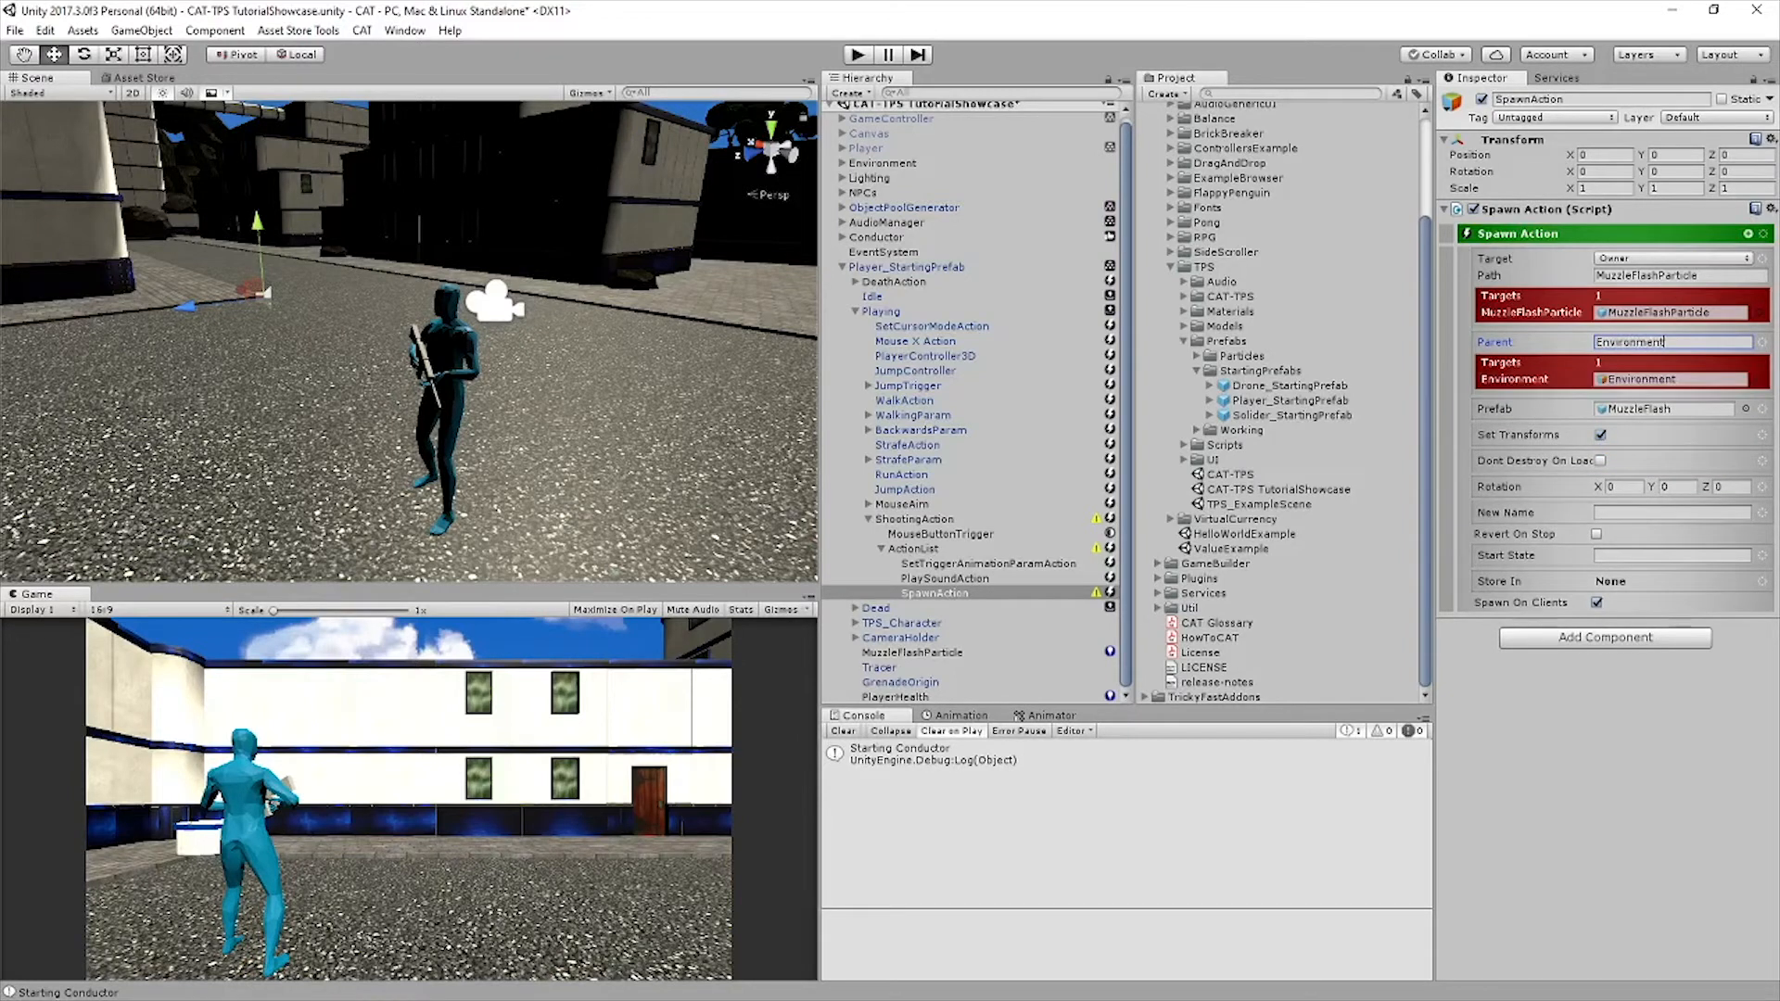
{"action": "left_click", "coordinate": [1761, 342]}
{"action": "mouse_move", "coordinate": [1685, 548]}
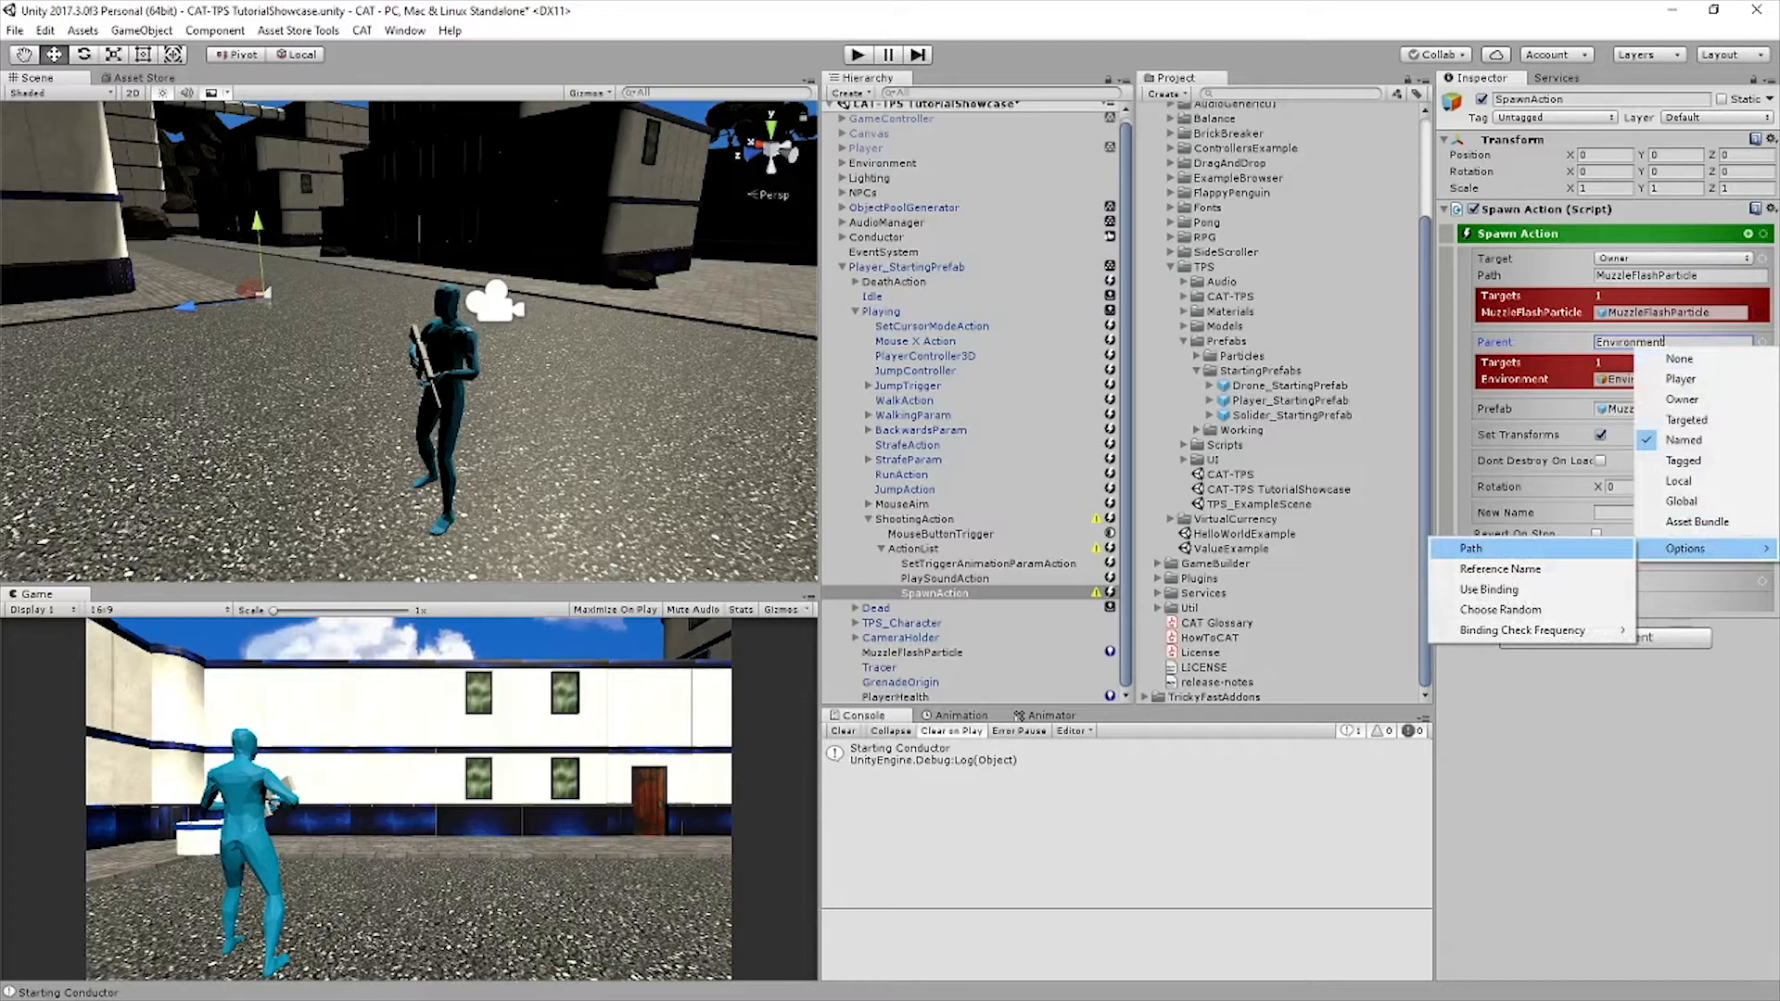
{"action": "left_click", "coordinate": [1471, 548]}
{"action": "type", "text": "SpawnHolder"}
{"action": "key", "text": "Return"}
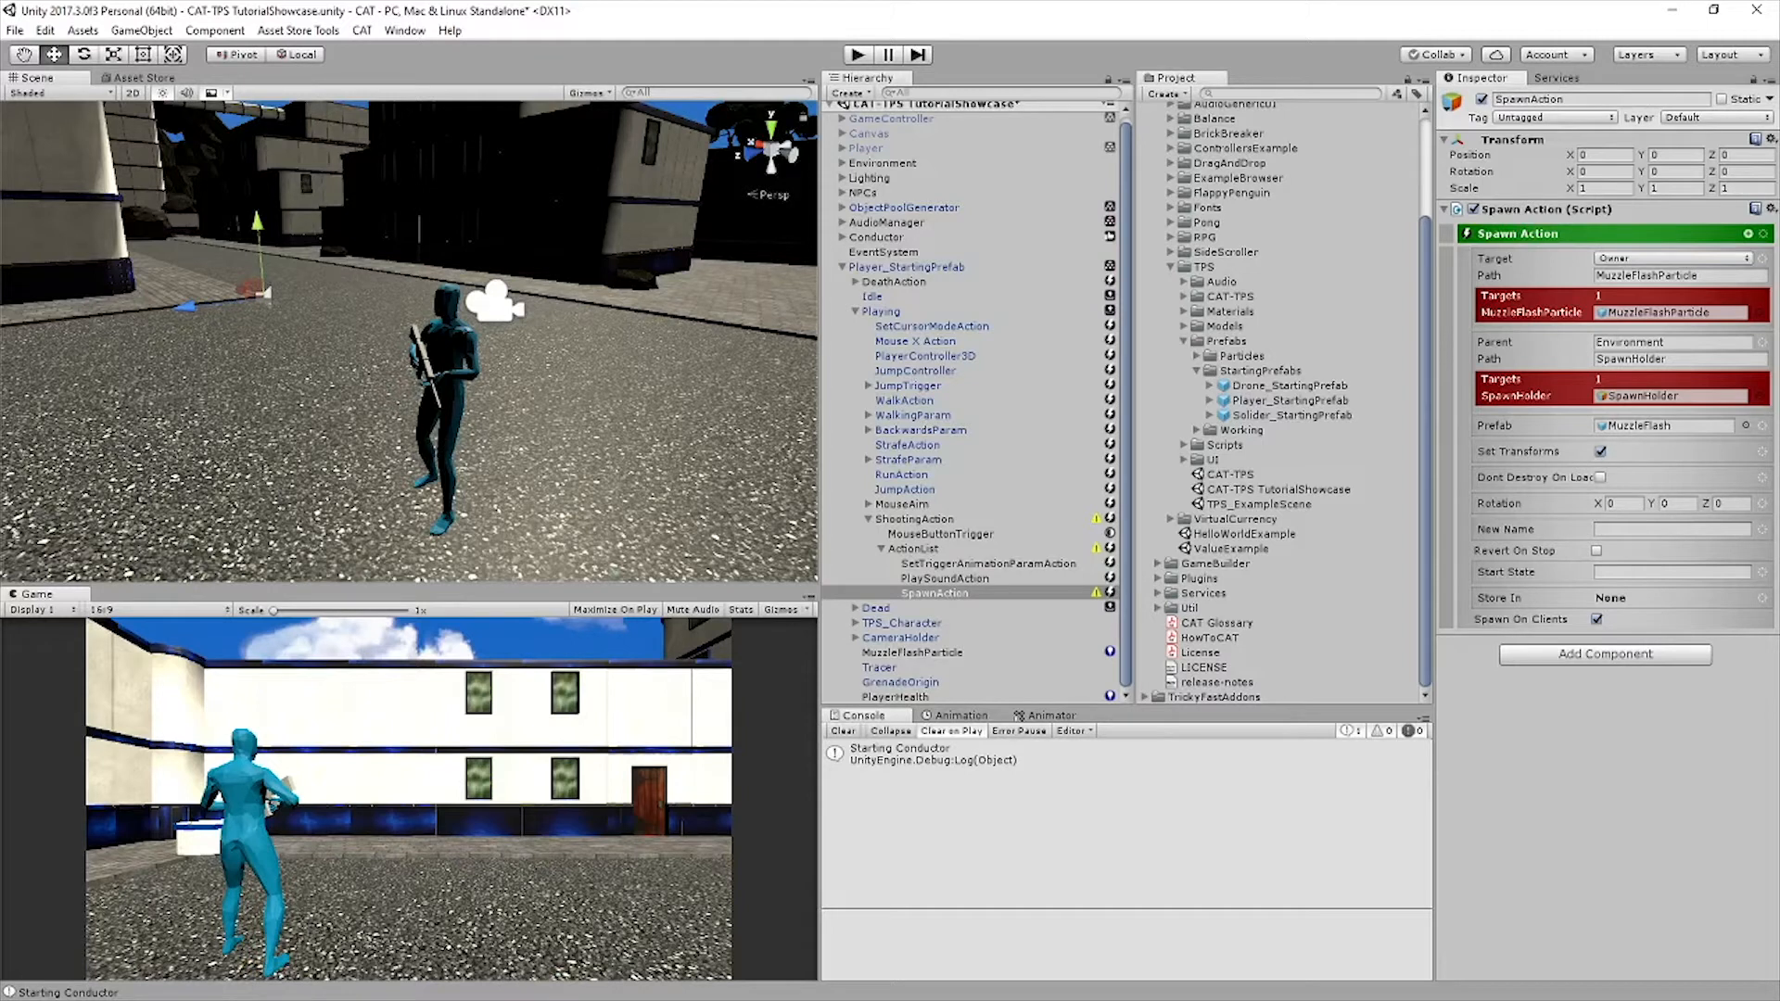
Add a Ray Cast condition as a sibling of the SpawnAction and select the ConditionalAction that holds it
{"action": "left_click", "coordinate": [1748, 233]}
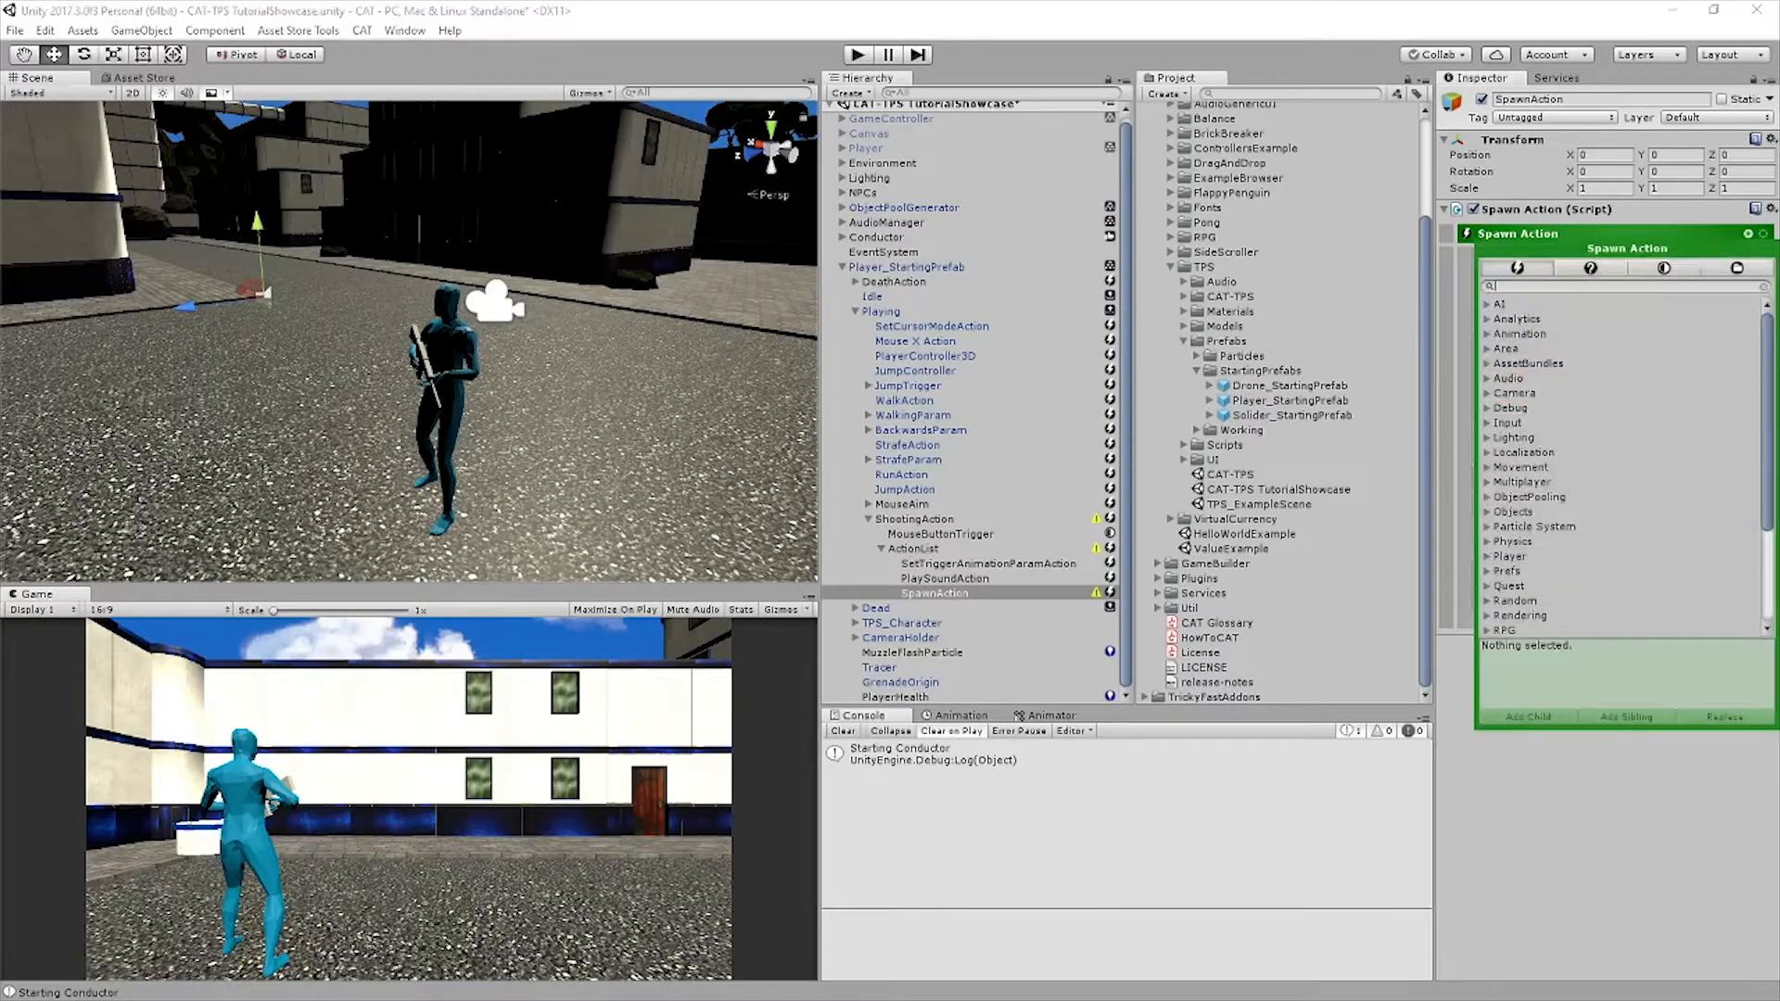
{"action": "left_click", "coordinate": [1590, 268]}
{"action": "type", "text": "ray"}
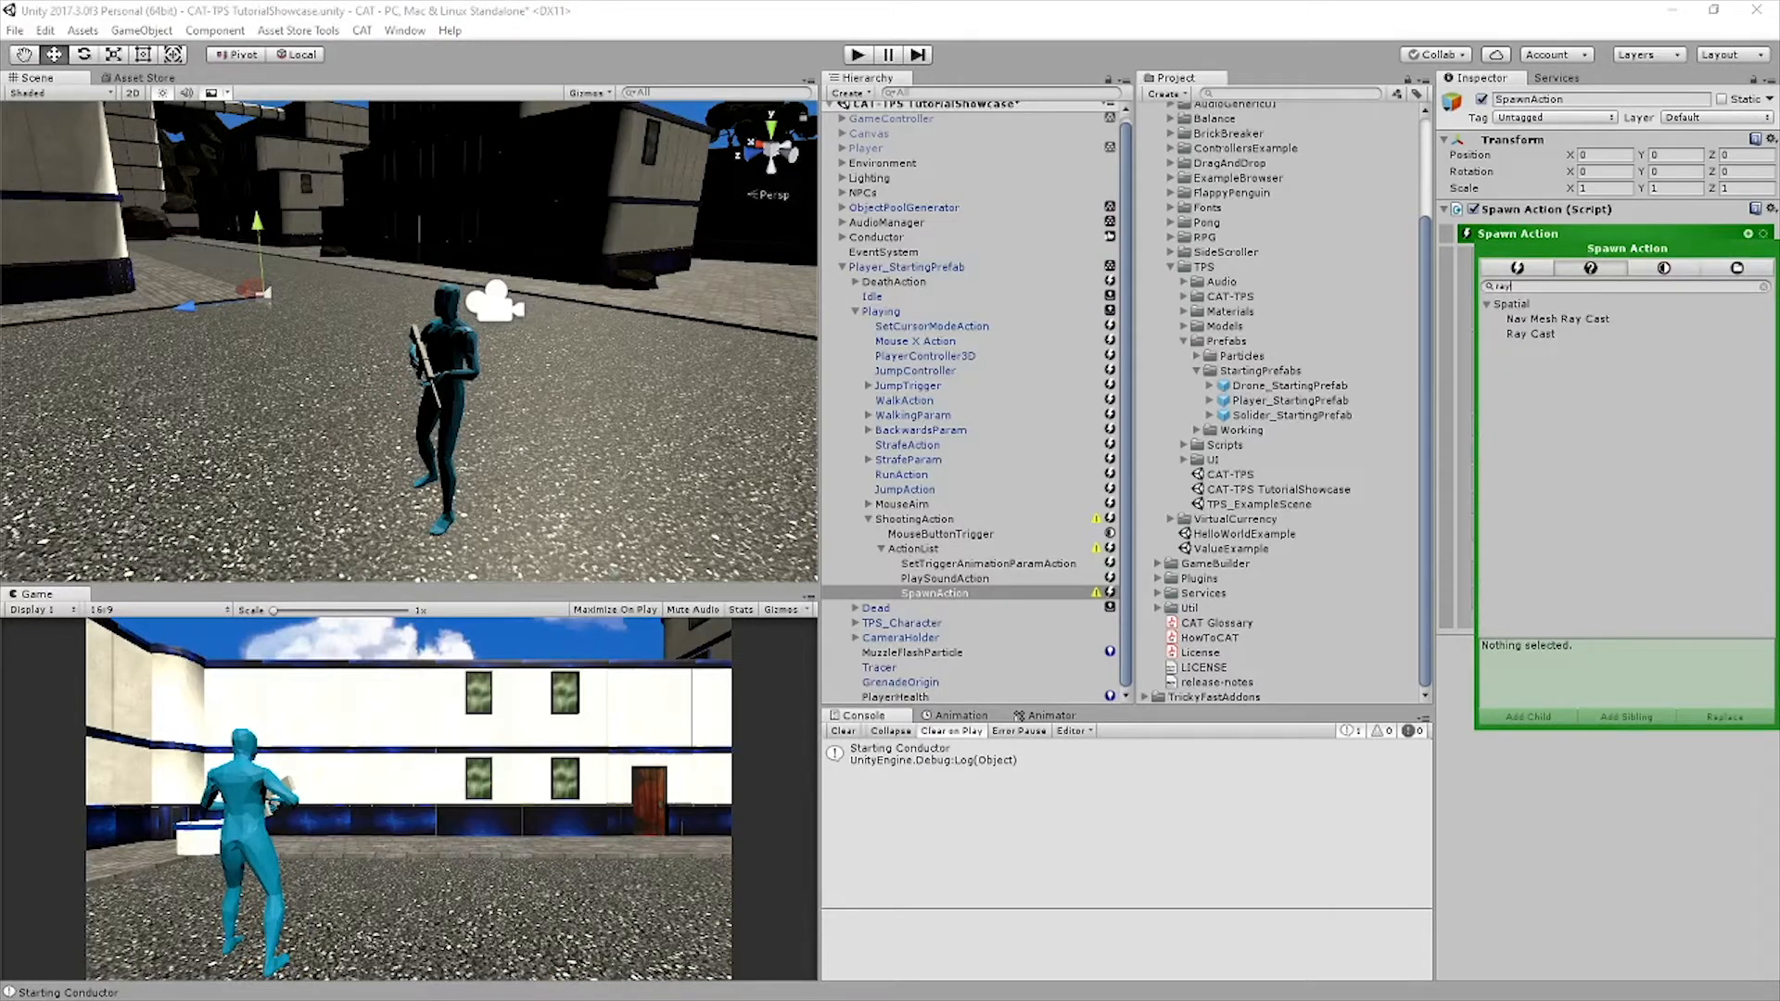
{"action": "left_click", "coordinate": [1532, 334]}
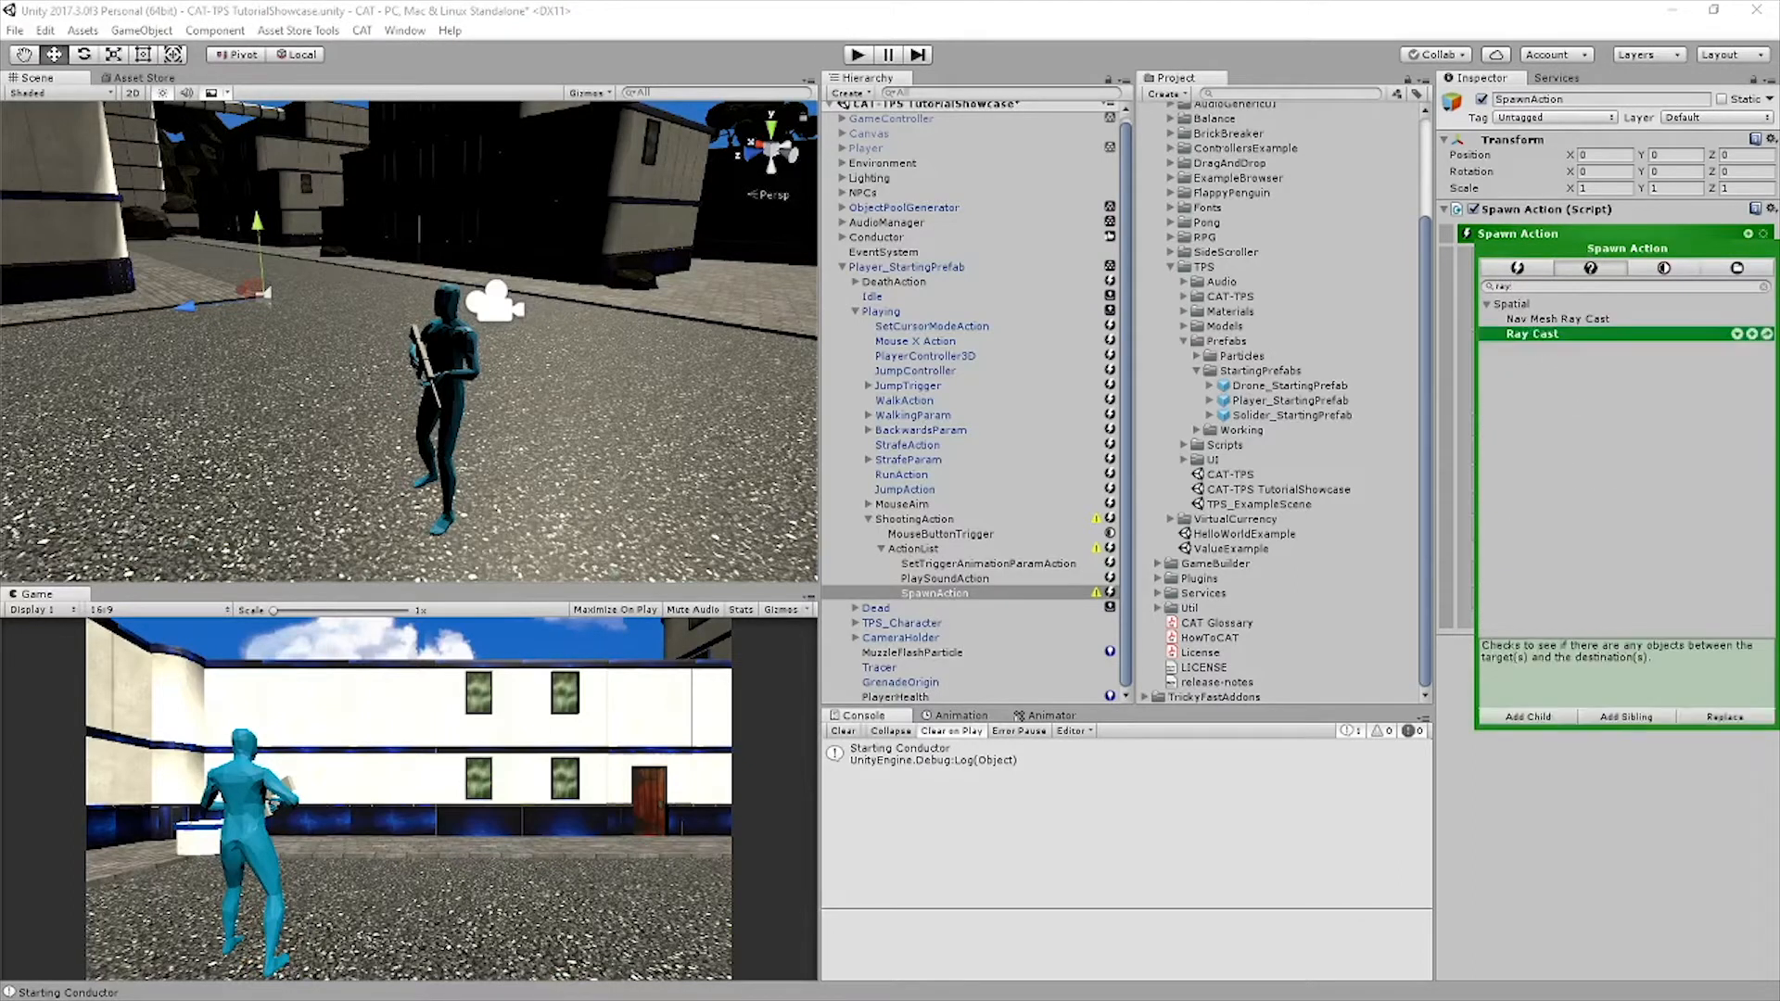
{"action": "left_click", "coordinate": [1626, 717]}
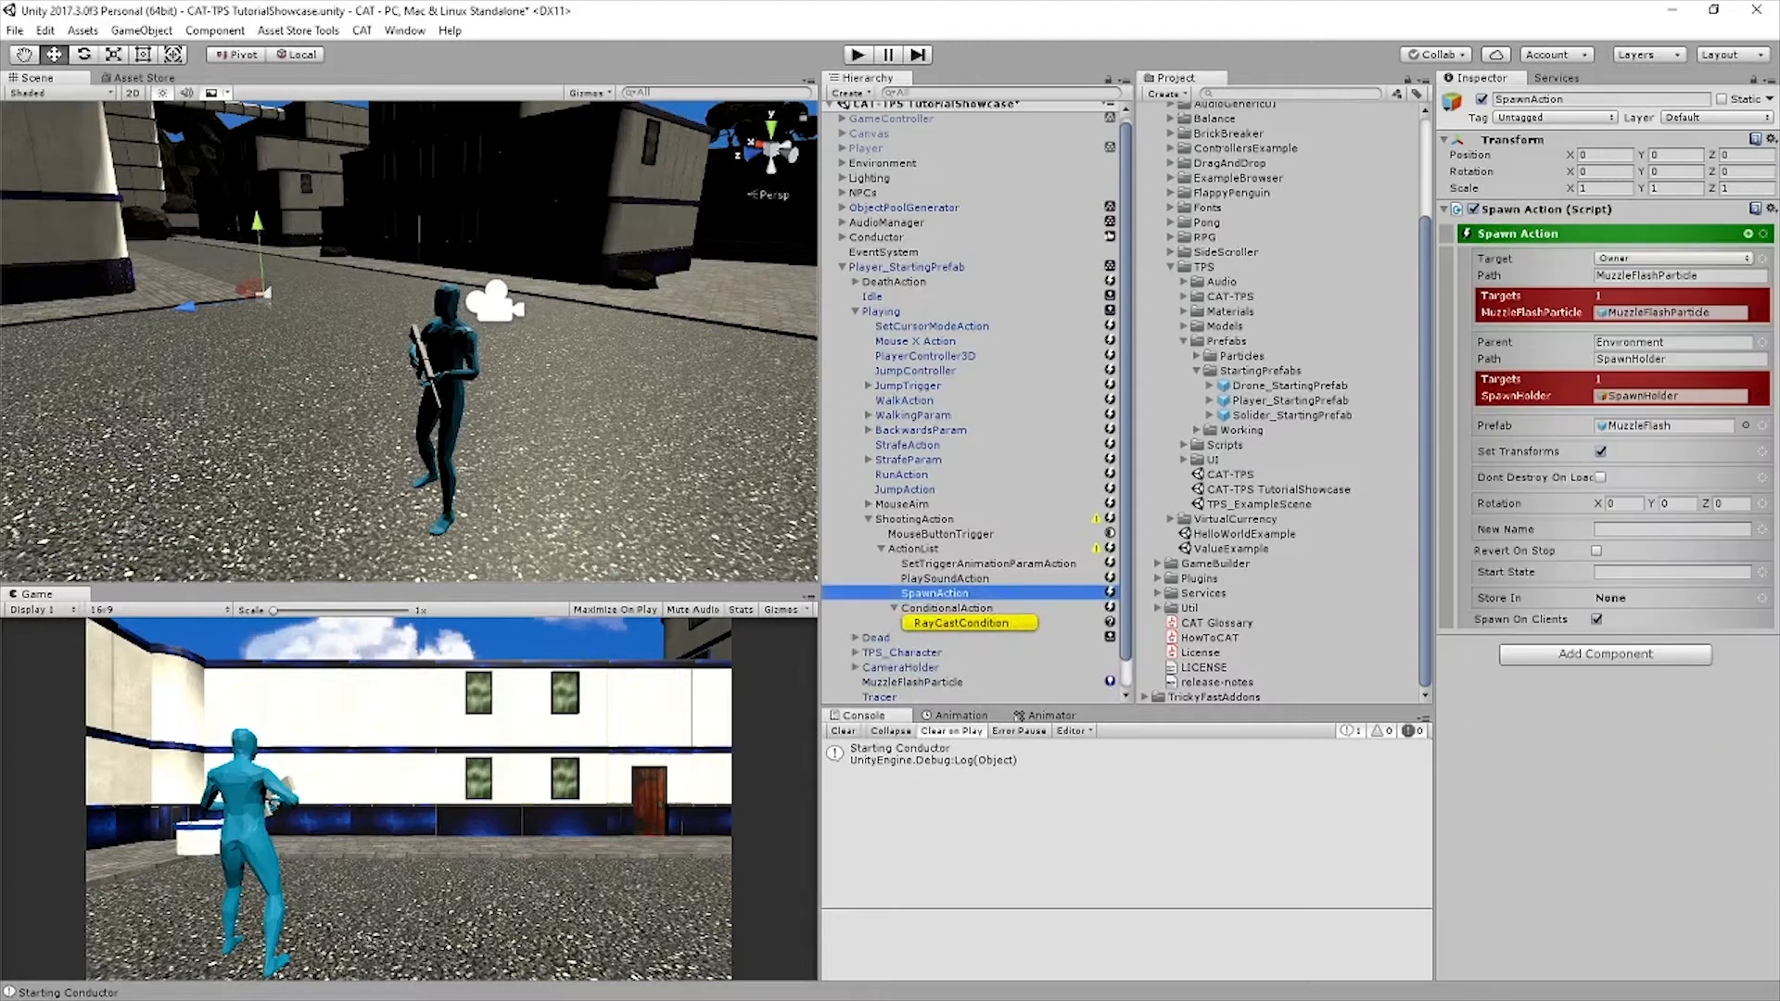
{"action": "left_click", "coordinate": [947, 608]}
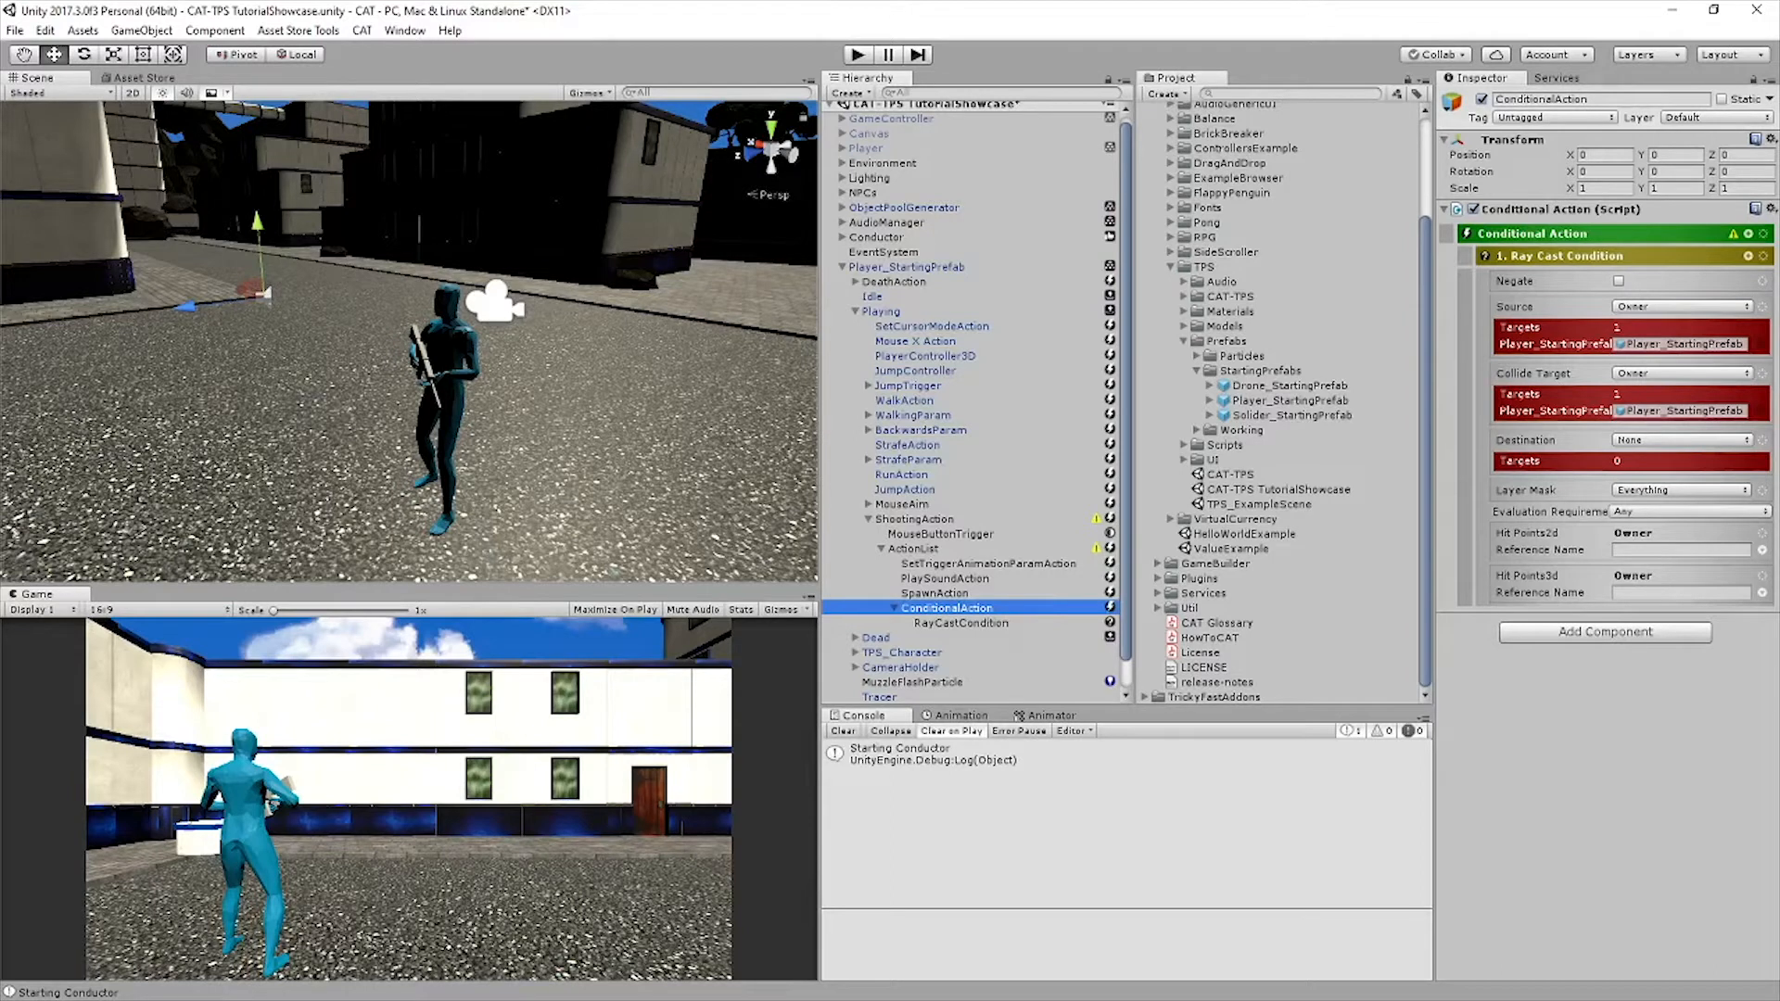
{"action": "scroll", "coordinate": [972, 399], "scroll_direction": "down", "scroll_amount": 1}
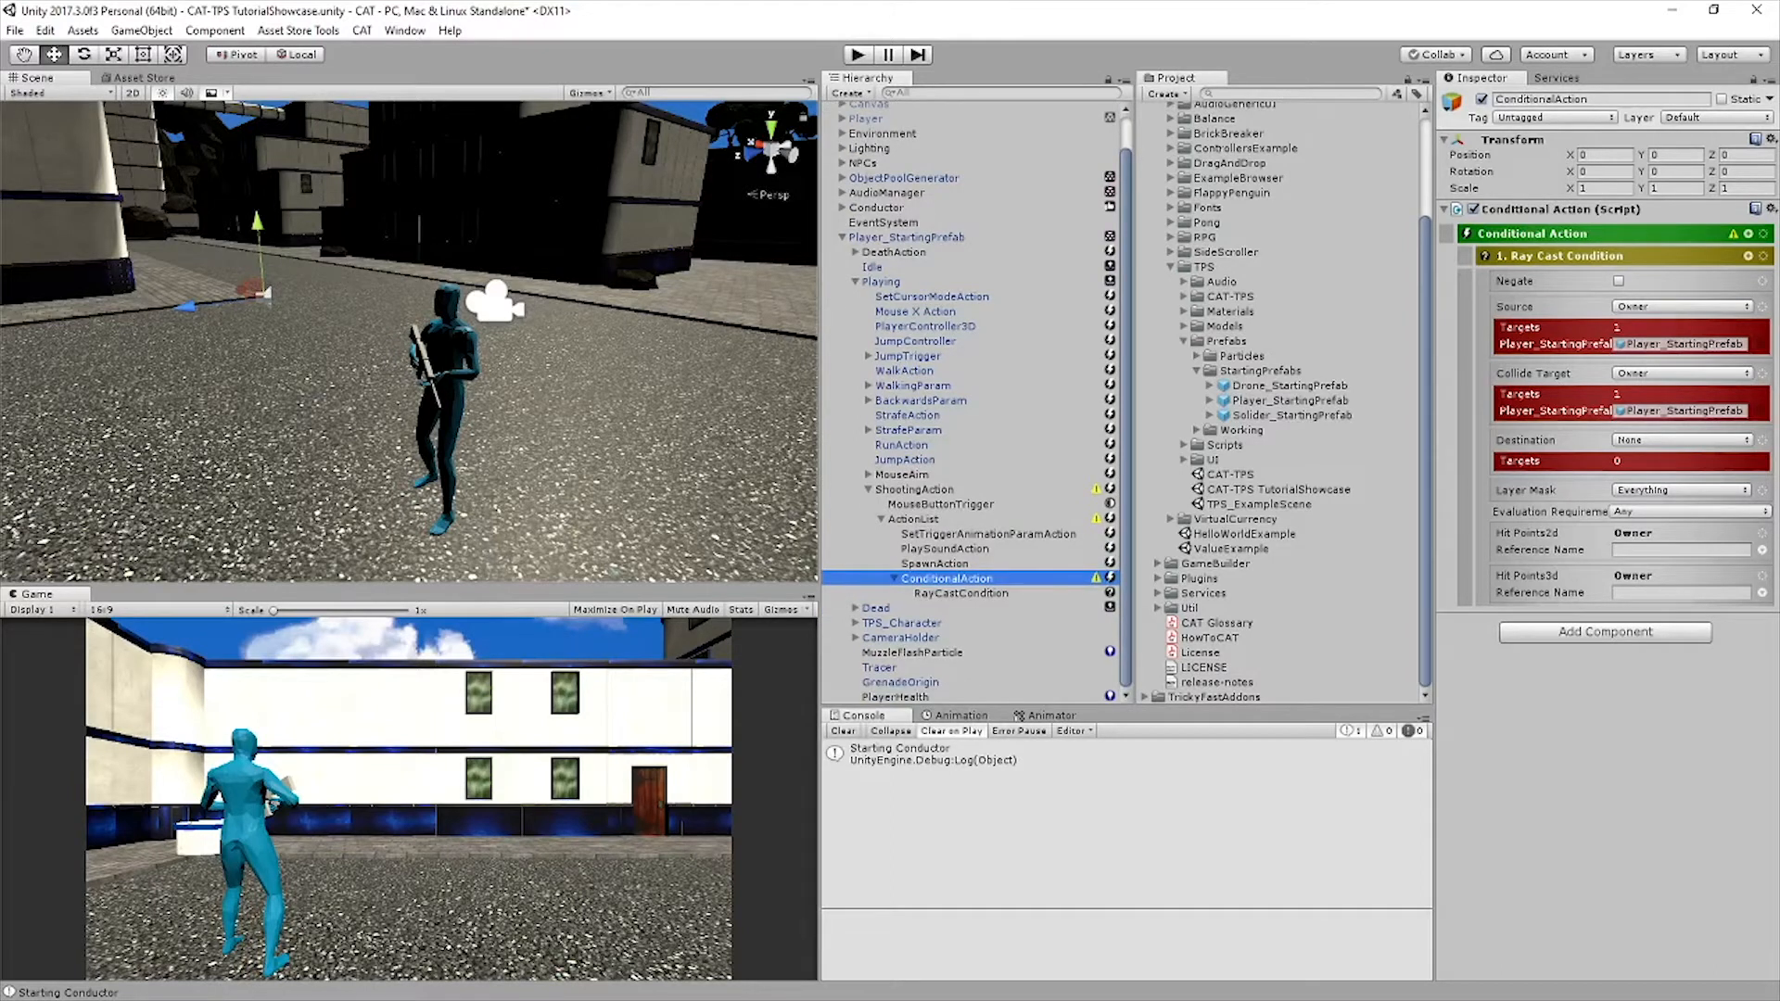
Expand CameraHolder and CATCamera, and set the Ray Cast Condition's source to the Named object CATCamera
{"action": "left_click", "coordinate": [855, 638]}
{"action": "left_click", "coordinate": [869, 653]}
{"action": "scroll", "coordinate": [872, 652], "scroll_direction": "down", "scroll_amount": 2}
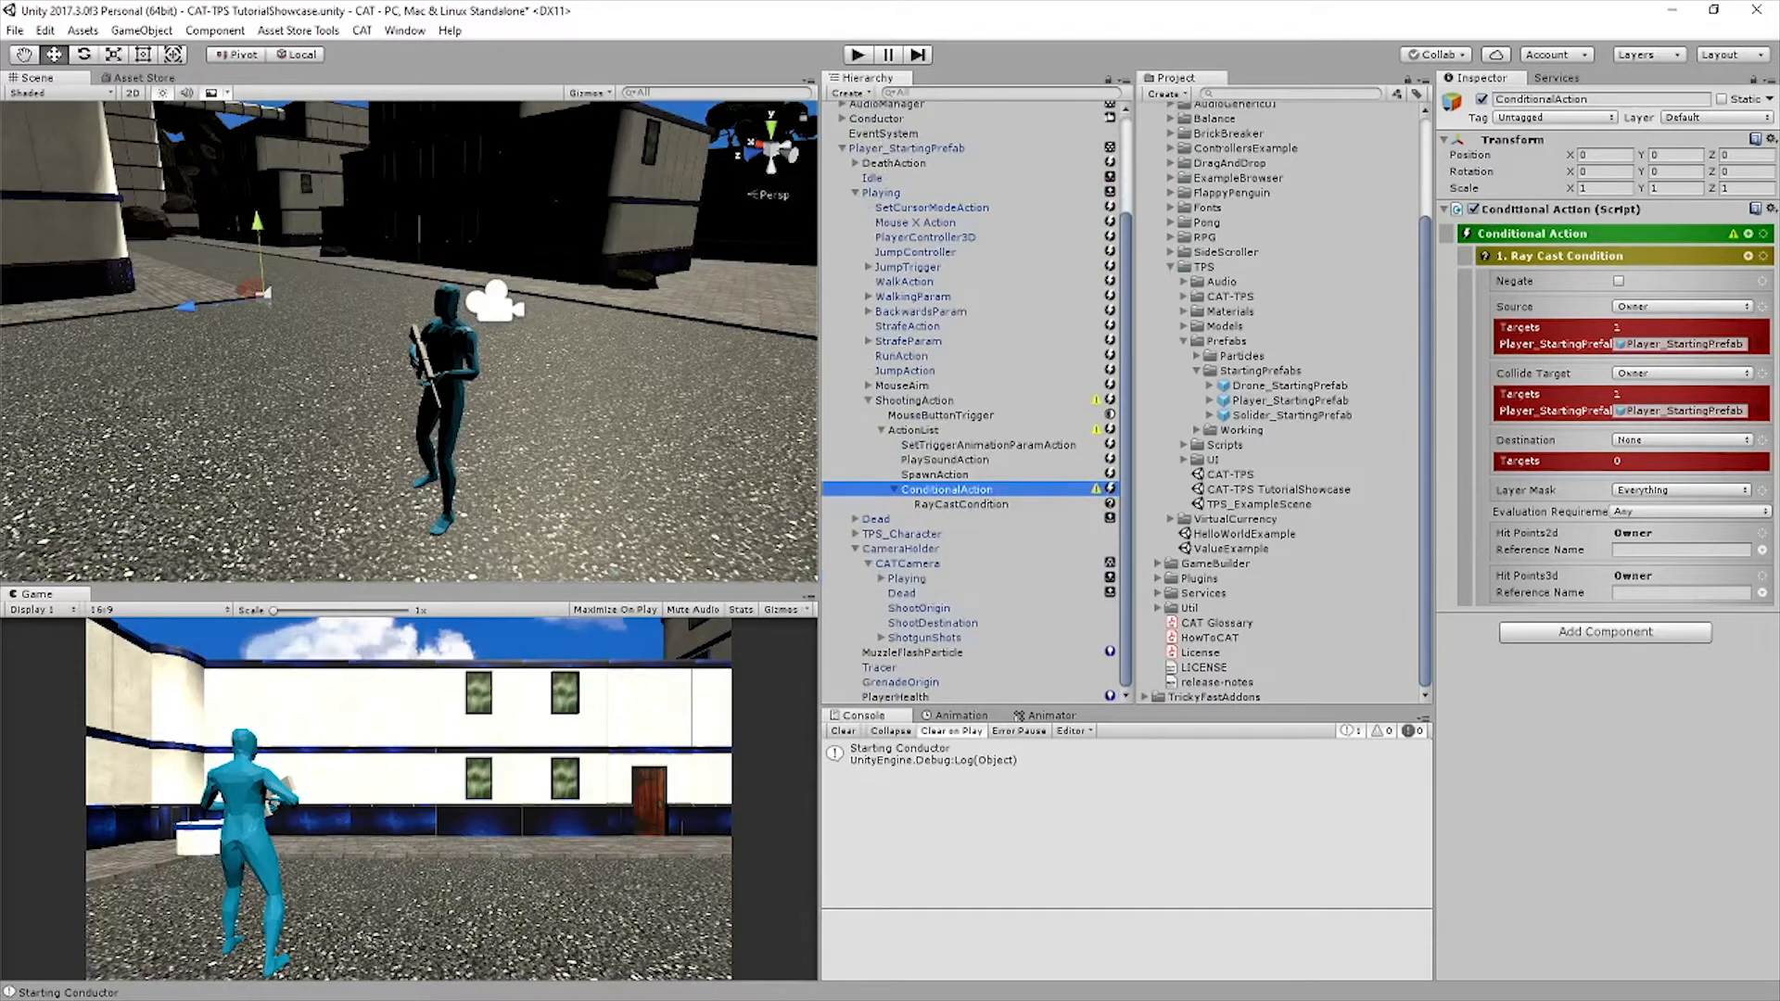
{"action": "left_click", "coordinate": [1682, 307]}
{"action": "left_click", "coordinate": [1681, 408]}
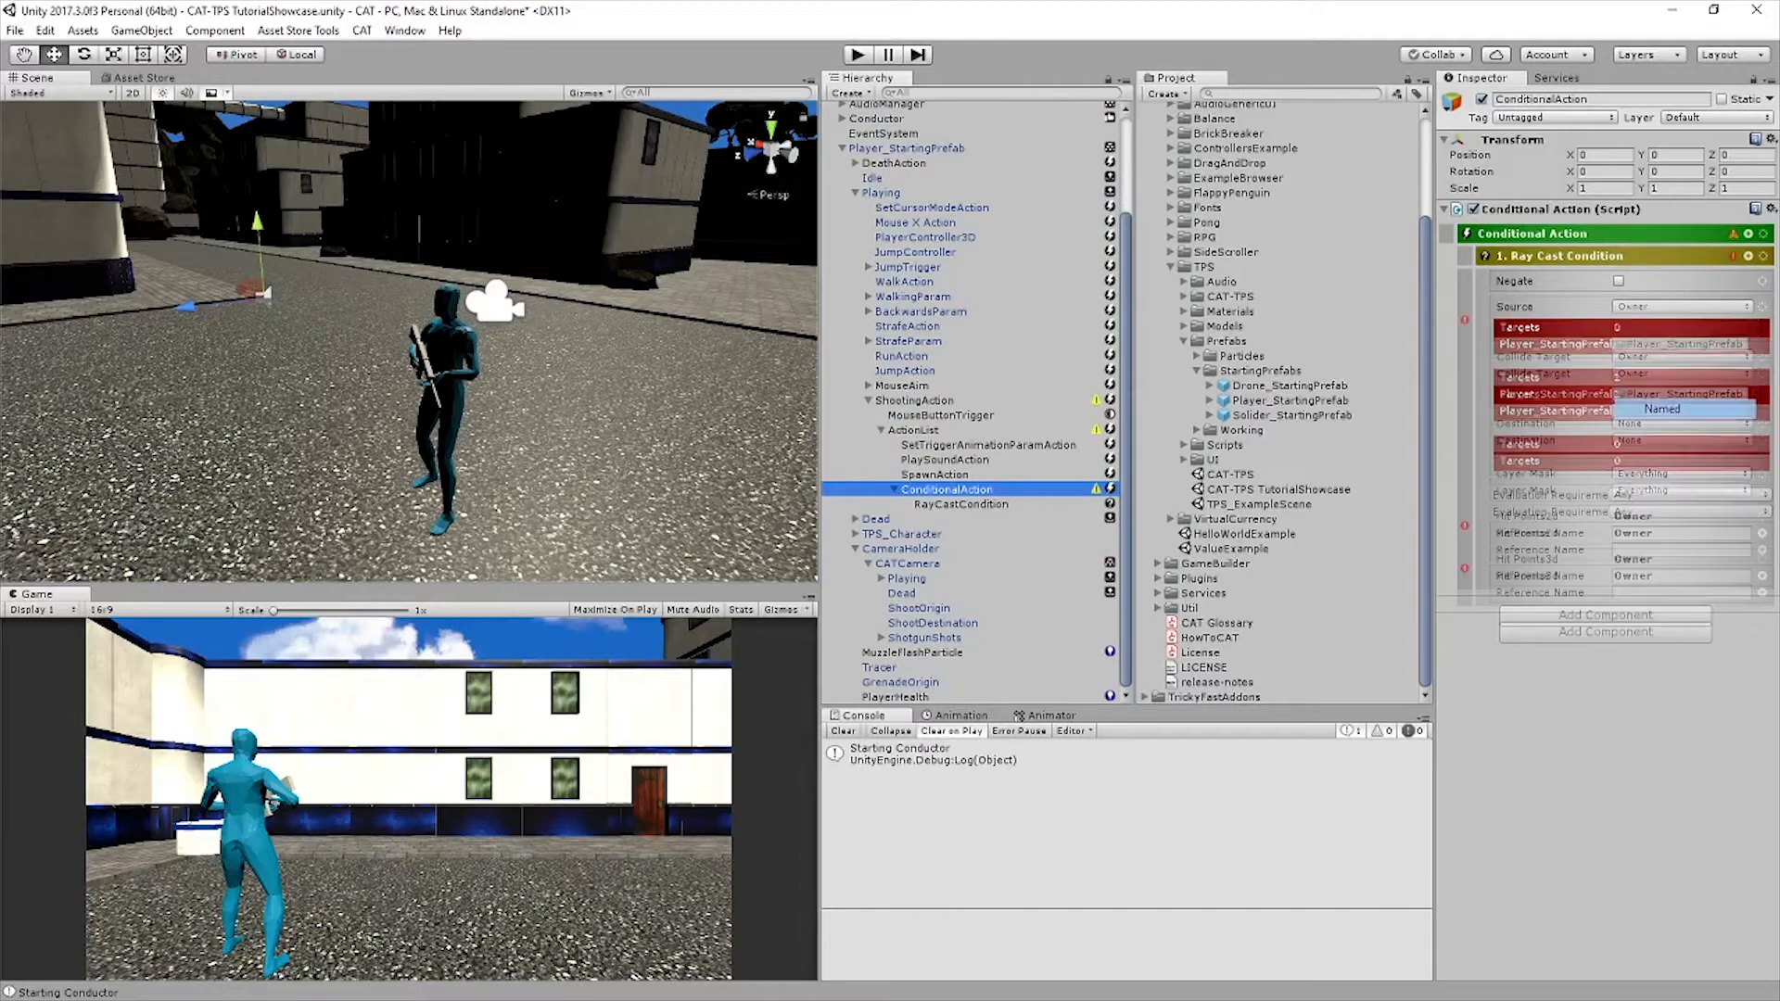
{"action": "left_click", "coordinate": [1681, 307]}
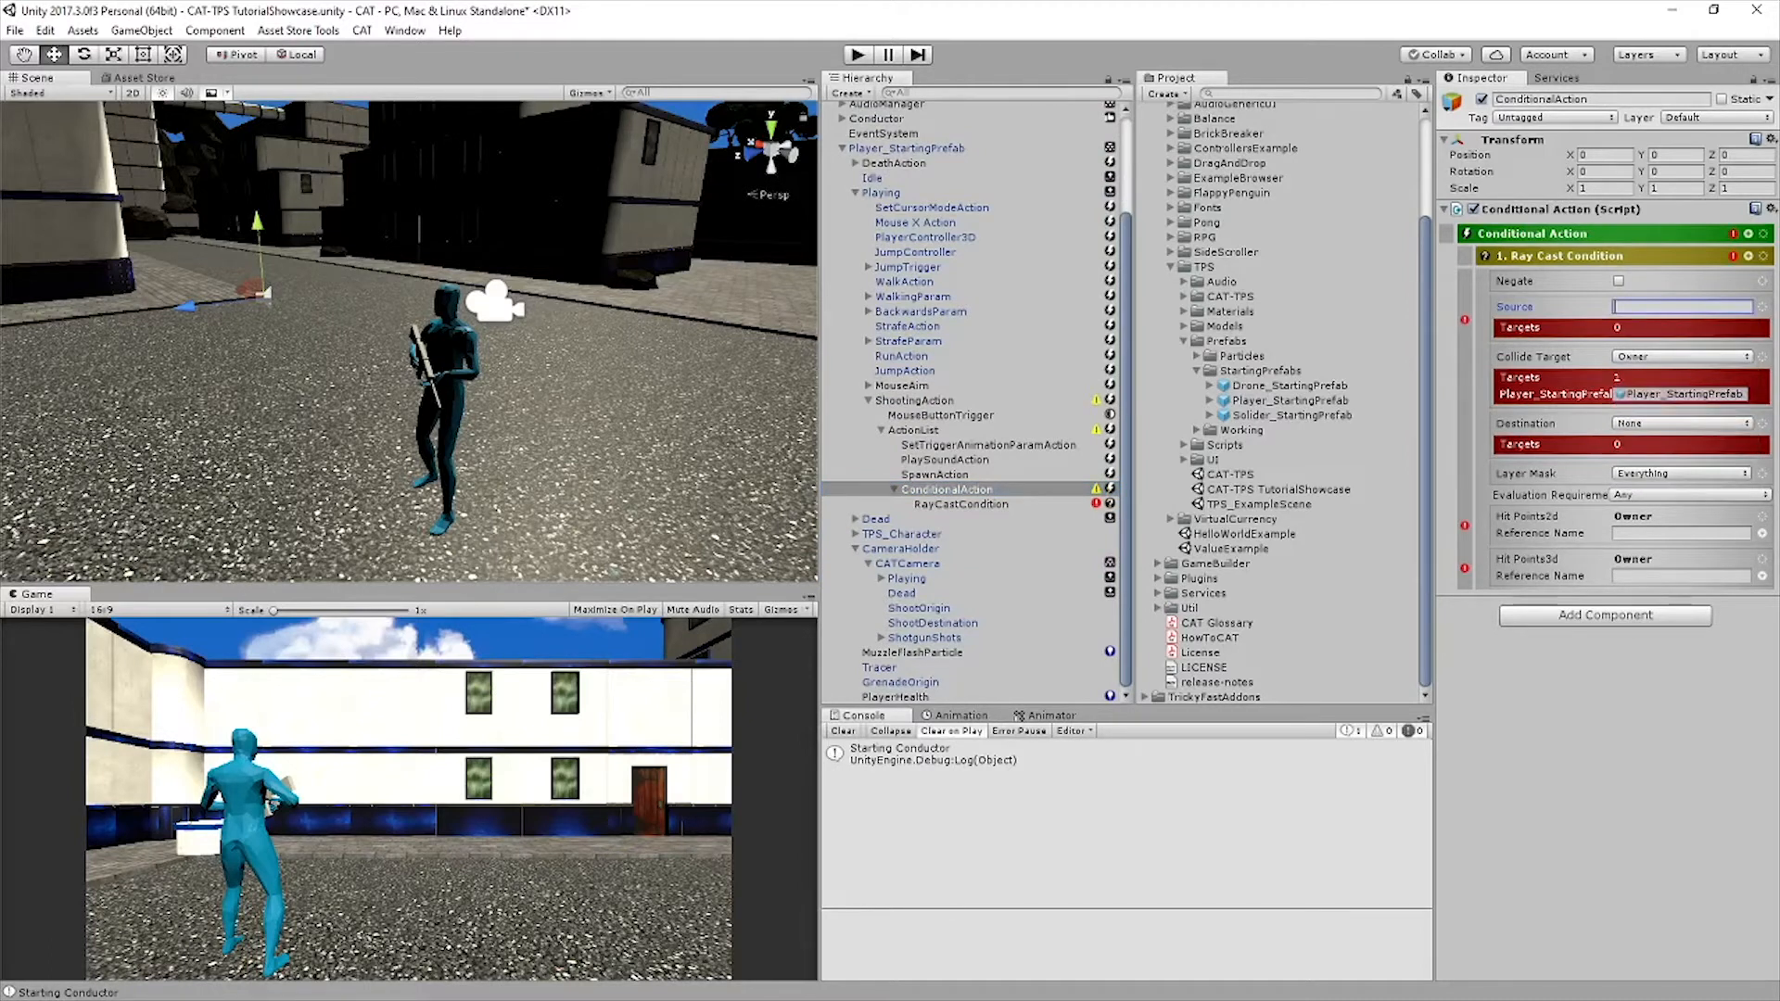
{"action": "type", "text": "CATCamera"}
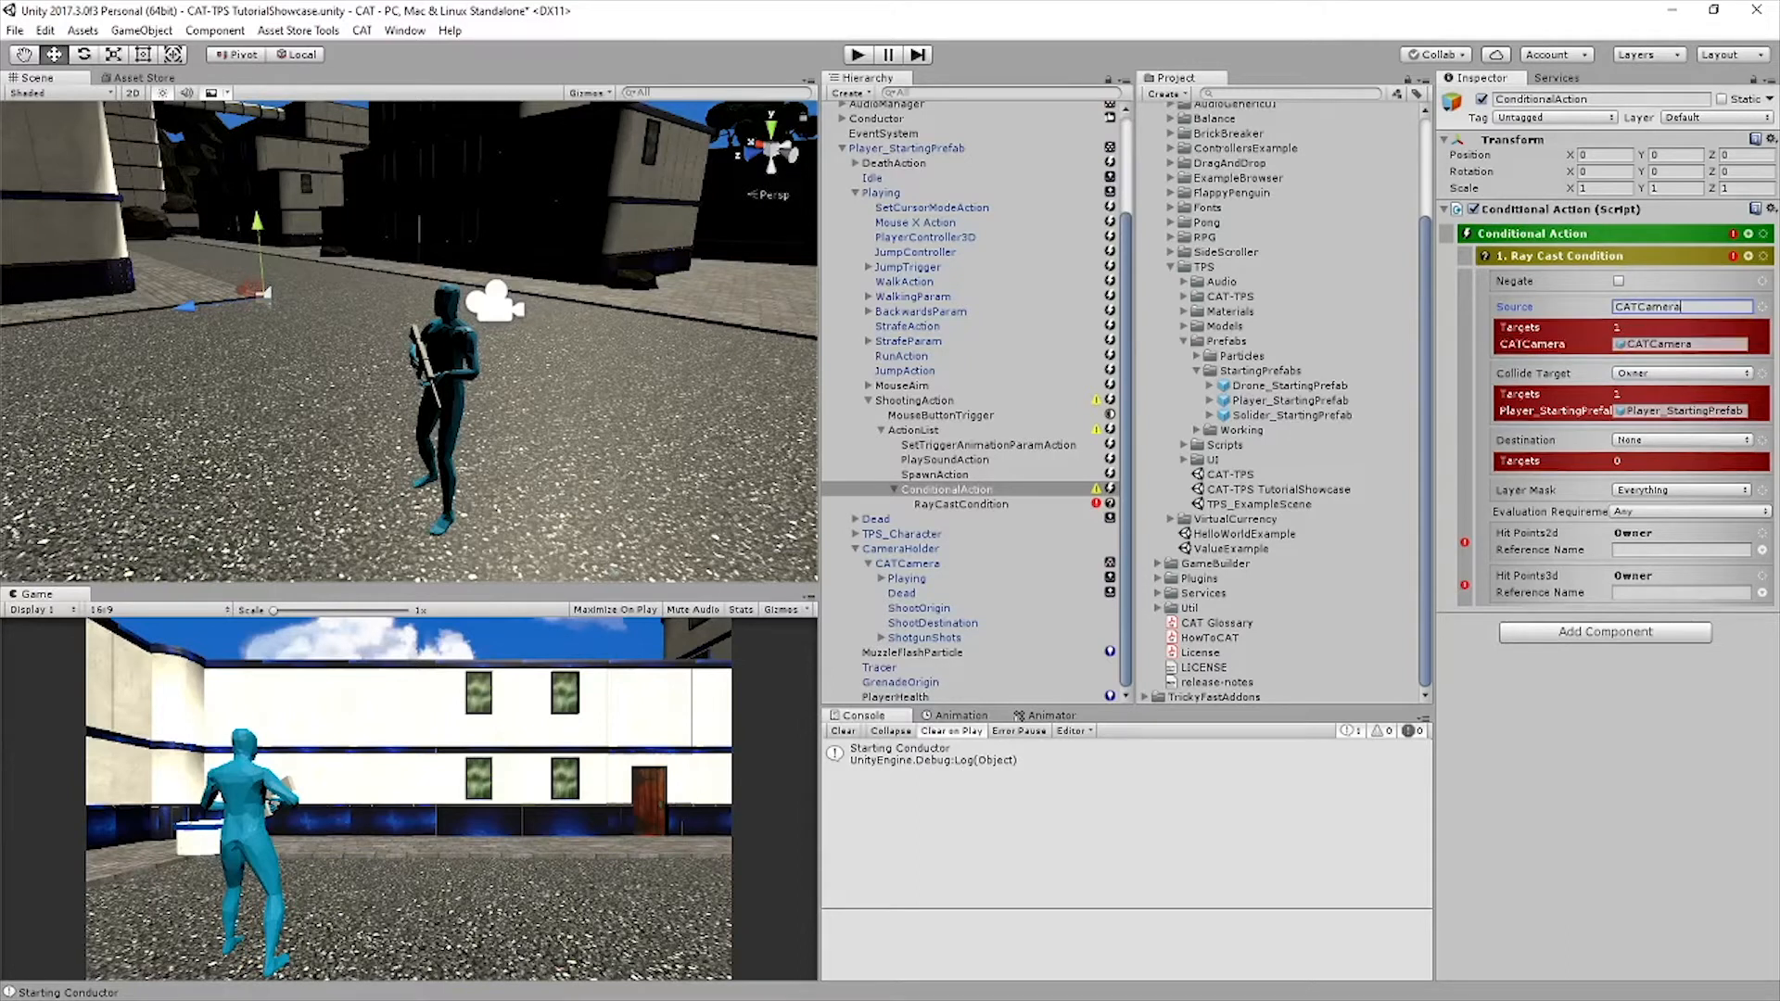
Add a Path of ShootOrigin to the Ray Cast Condition's source
{"action": "left_click", "coordinate": [1762, 306]}
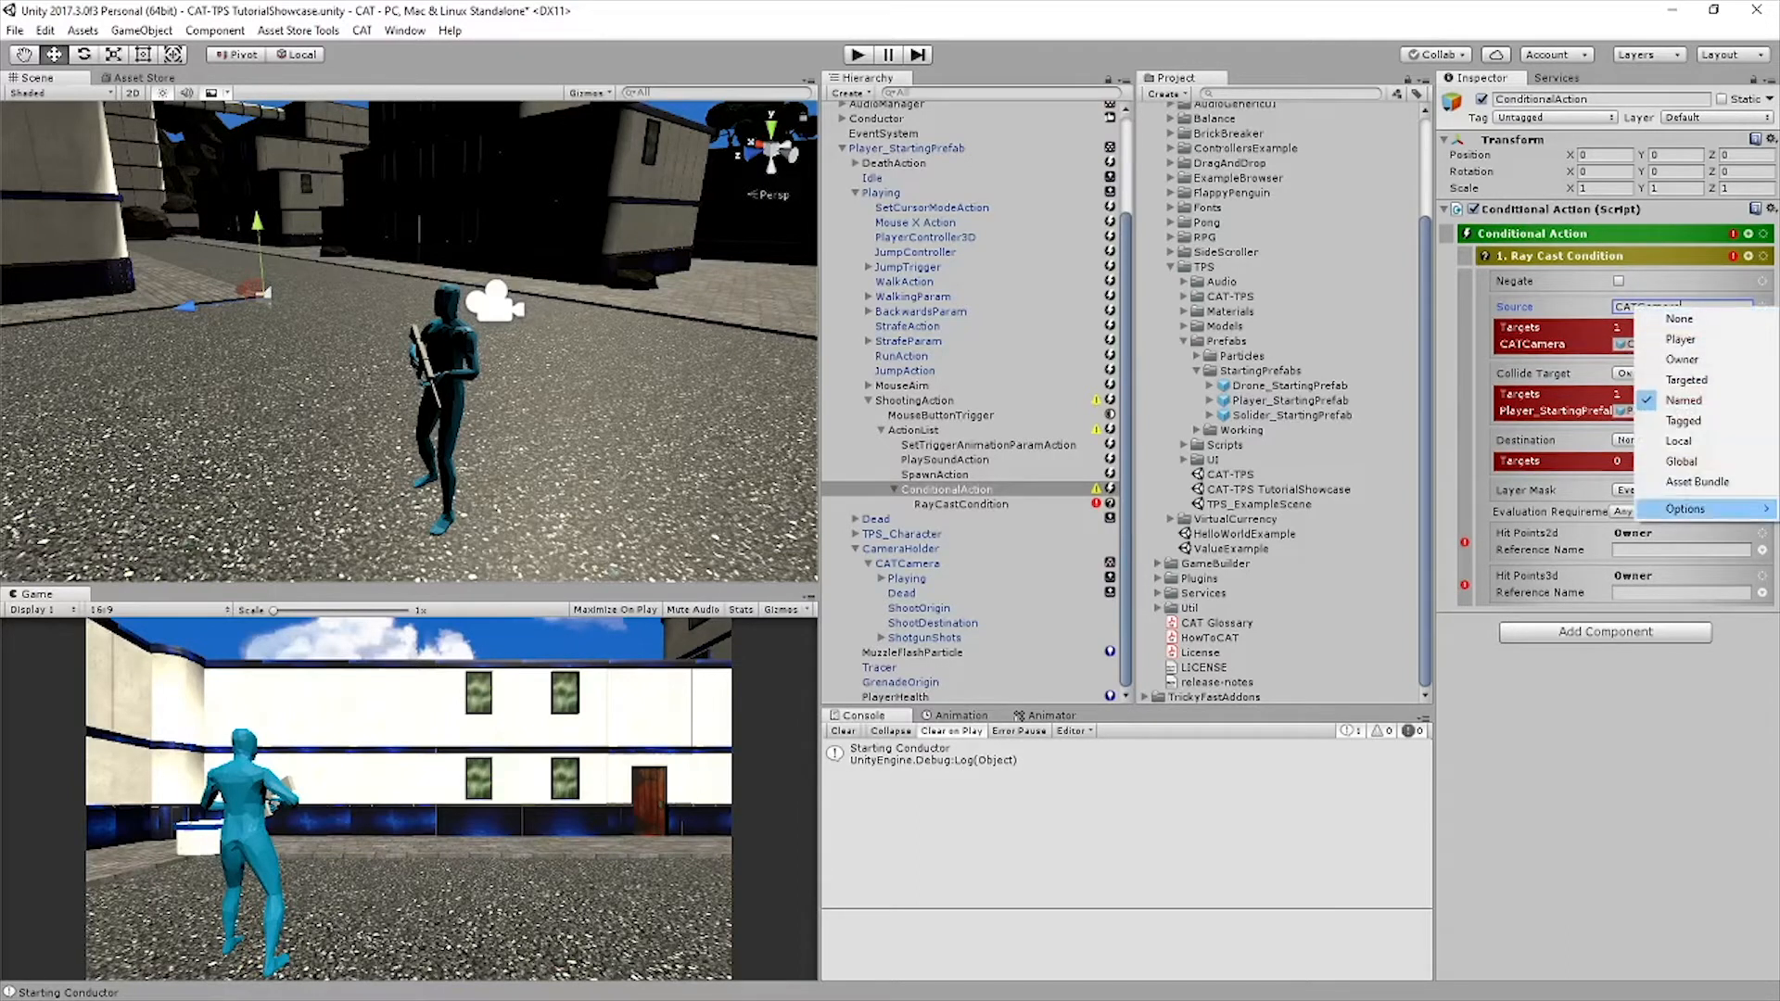
{"action": "mouse_move", "coordinate": [1685, 508]}
{"action": "left_click", "coordinate": [1483, 508]}
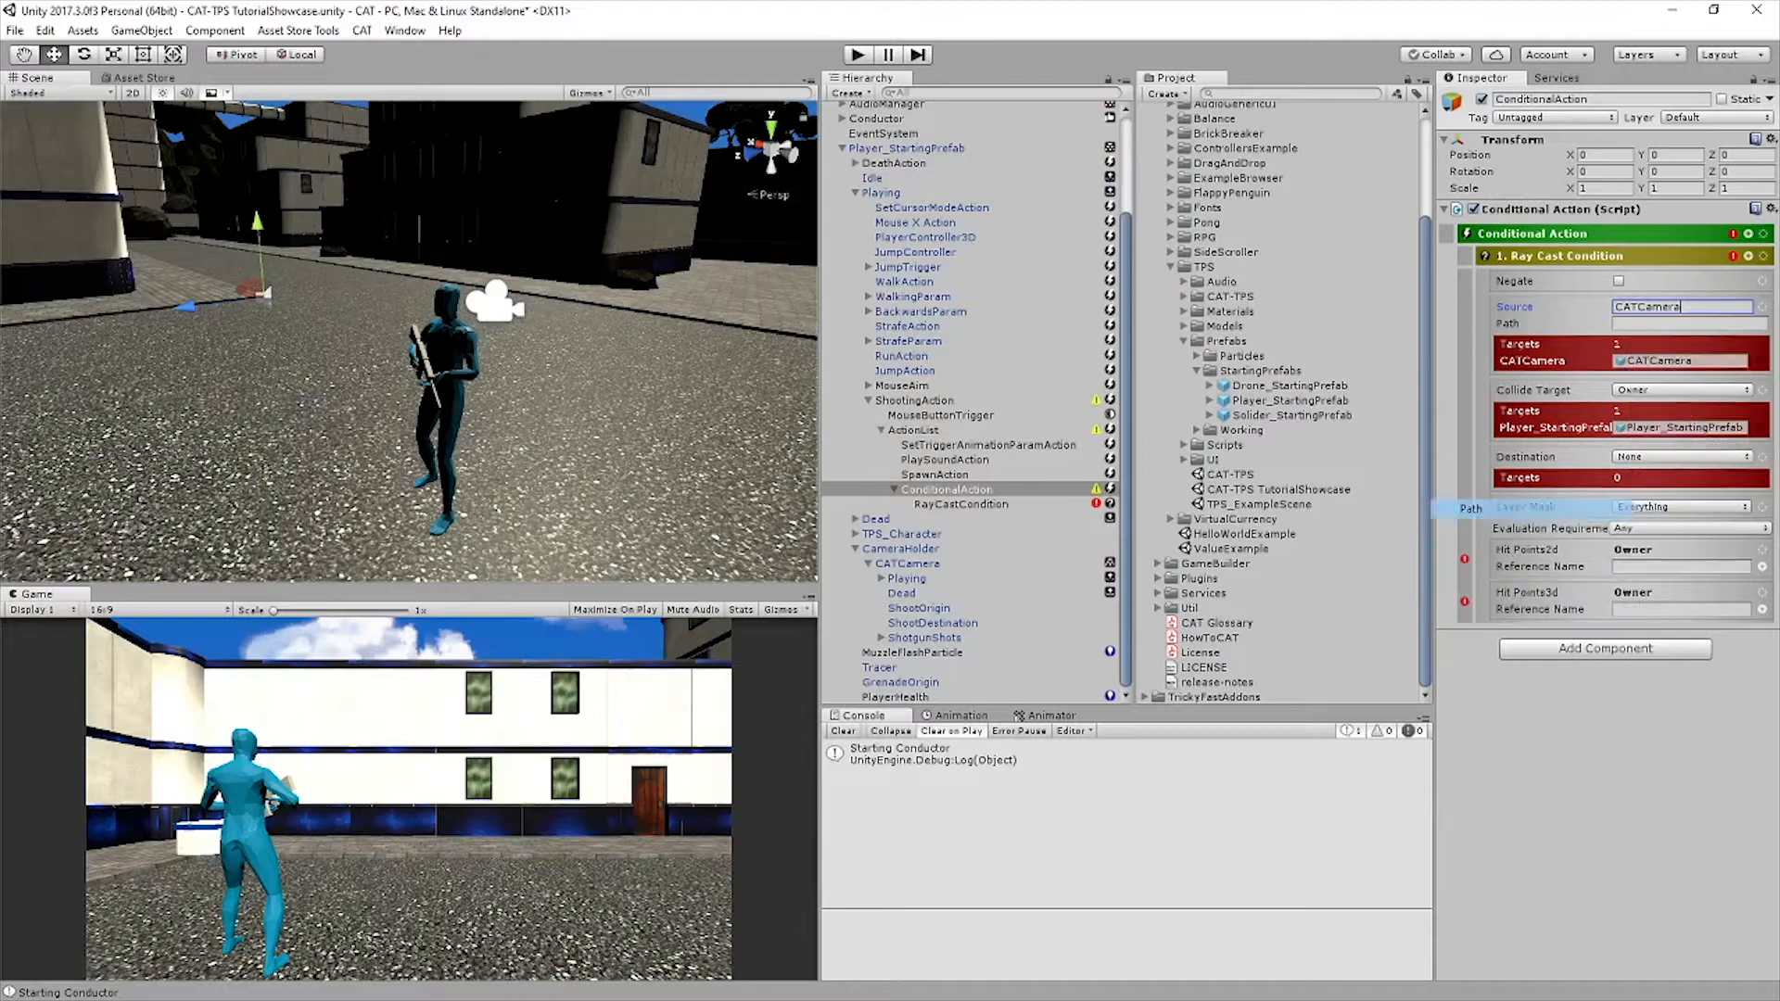
{"action": "type", "text": "ShootOrigin"}
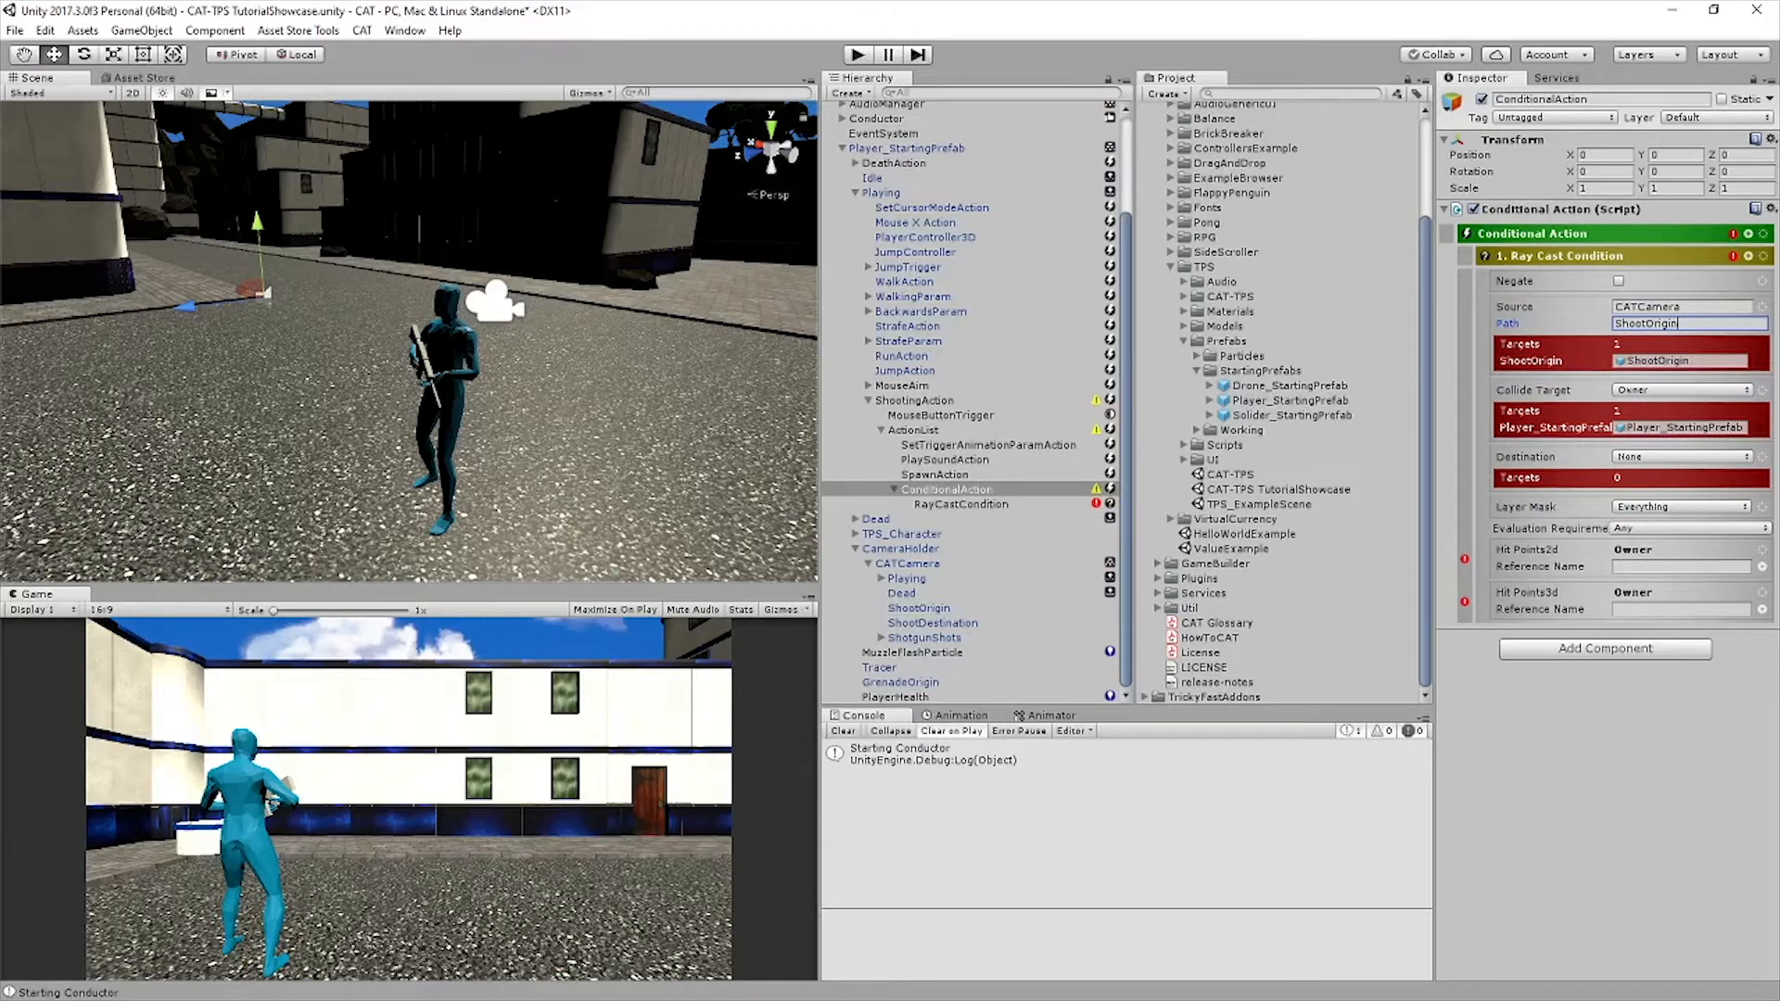
{"action": "key", "text": "Return"}
Set the Ray Cast Condition's destination to the Named object CATCamera and add a Path of ShootDestination
{"action": "left_click", "coordinate": [1682, 457]}
{"action": "left_click", "coordinate": [1662, 559]}
{"action": "type", "text": "CATCamera"}
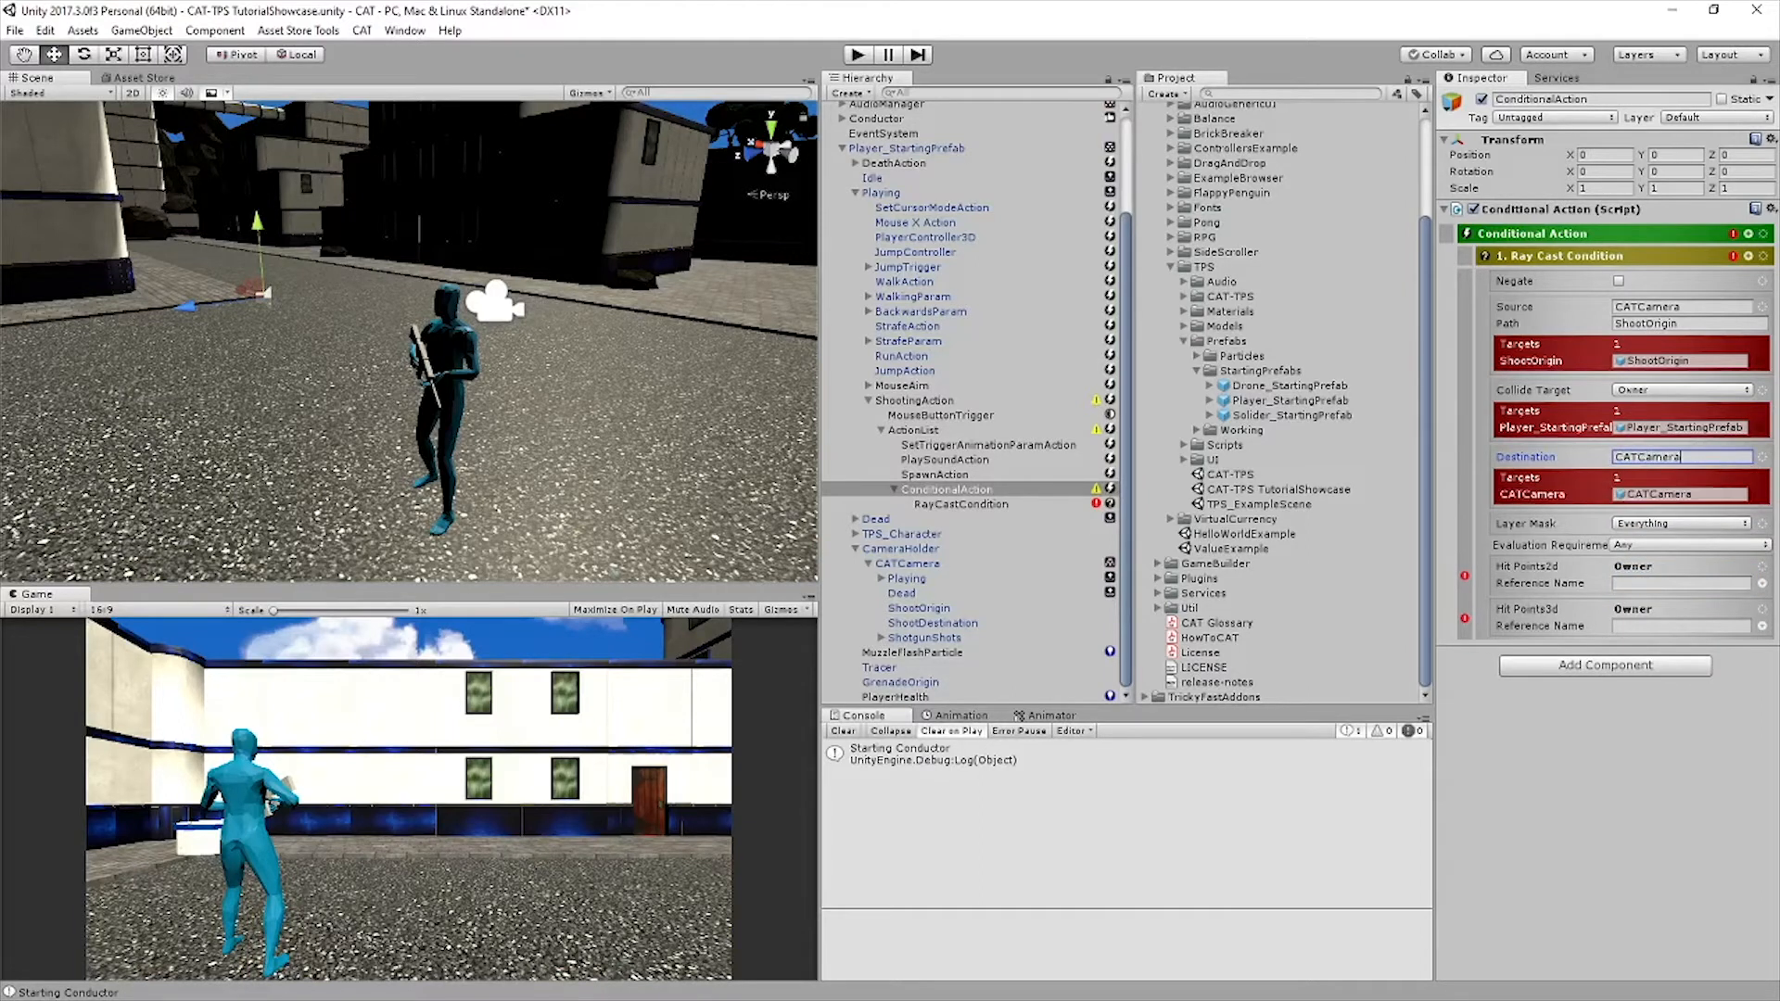
{"action": "left_click", "coordinate": [1762, 456]}
{"action": "mouse_move", "coordinate": [1692, 659]}
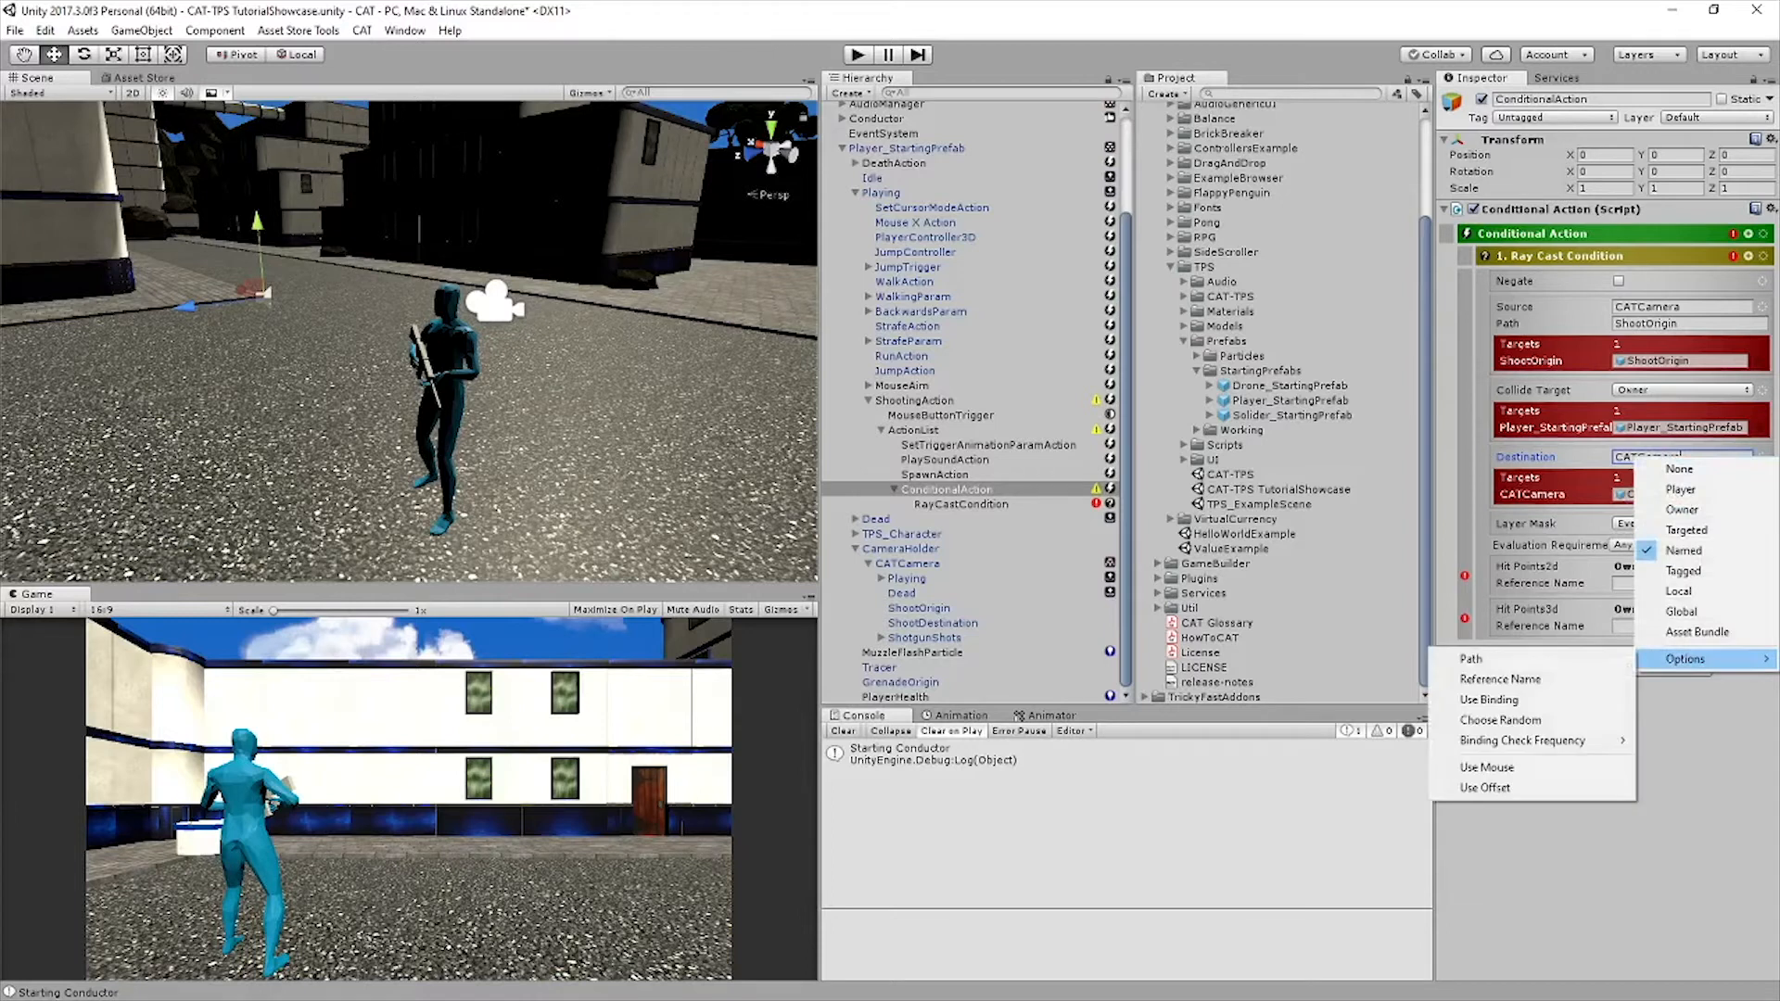
{"action": "left_click", "coordinate": [1538, 659]}
{"action": "left_click", "coordinate": [1689, 474]}
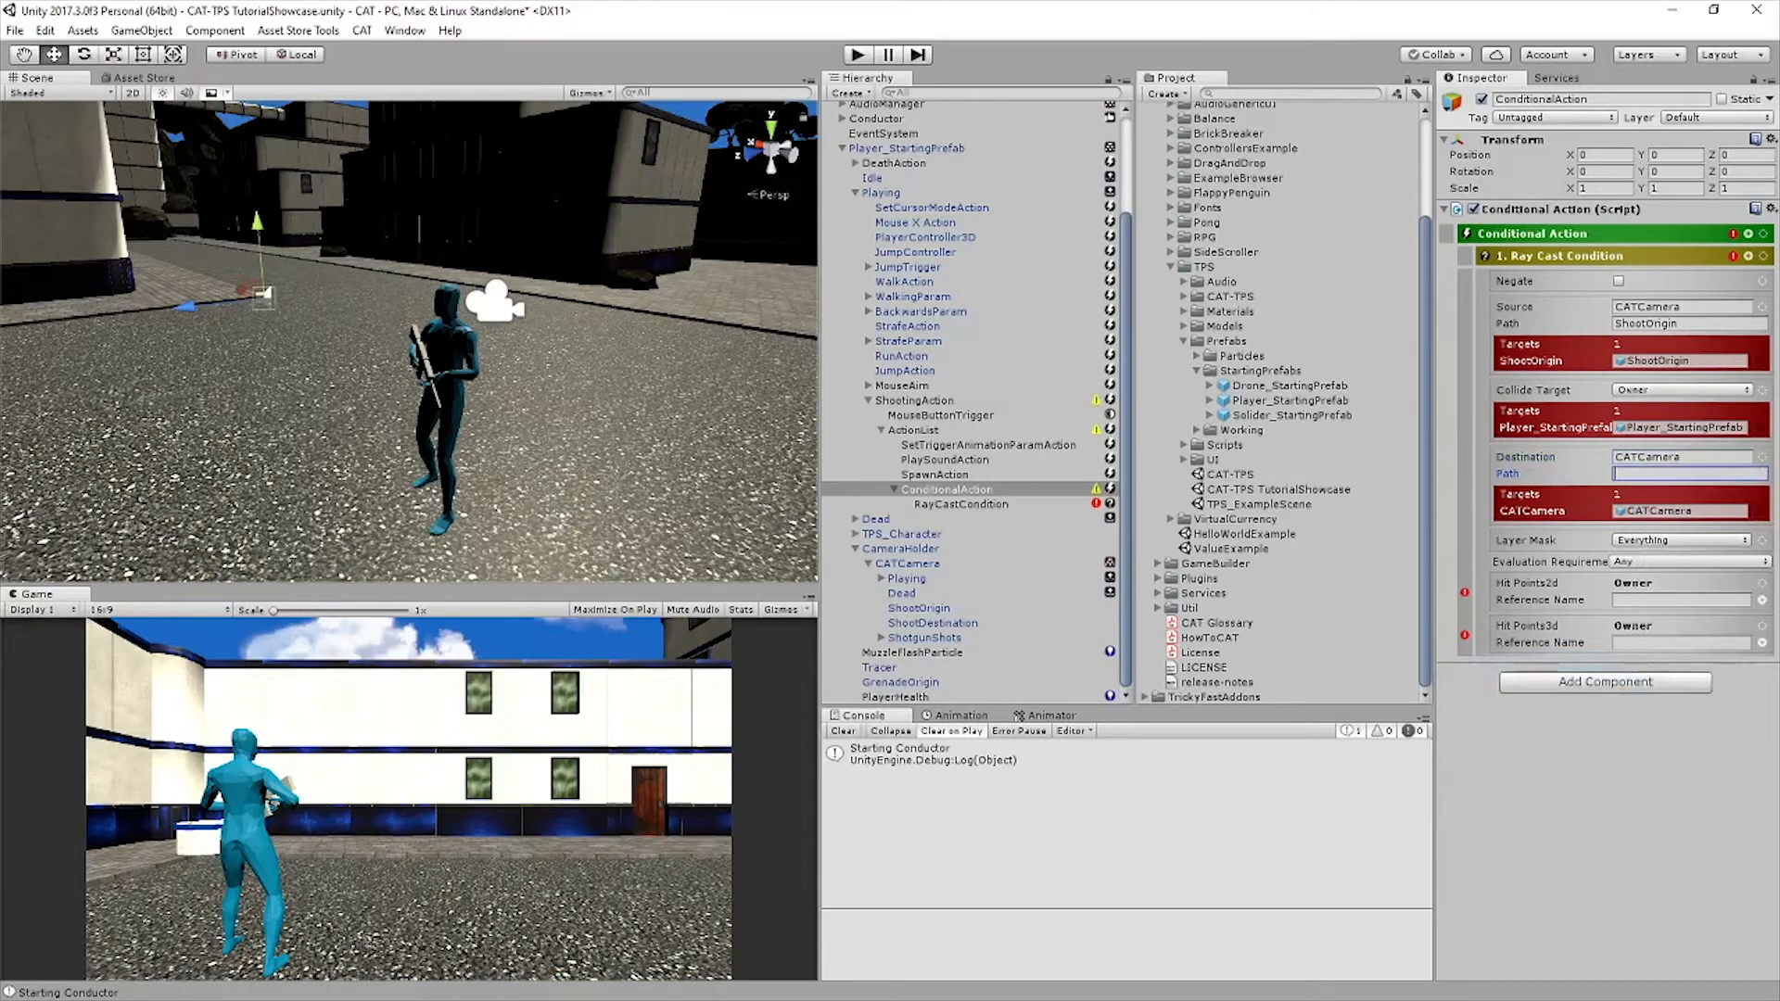
{"action": "type", "text": "ShootDestin"}
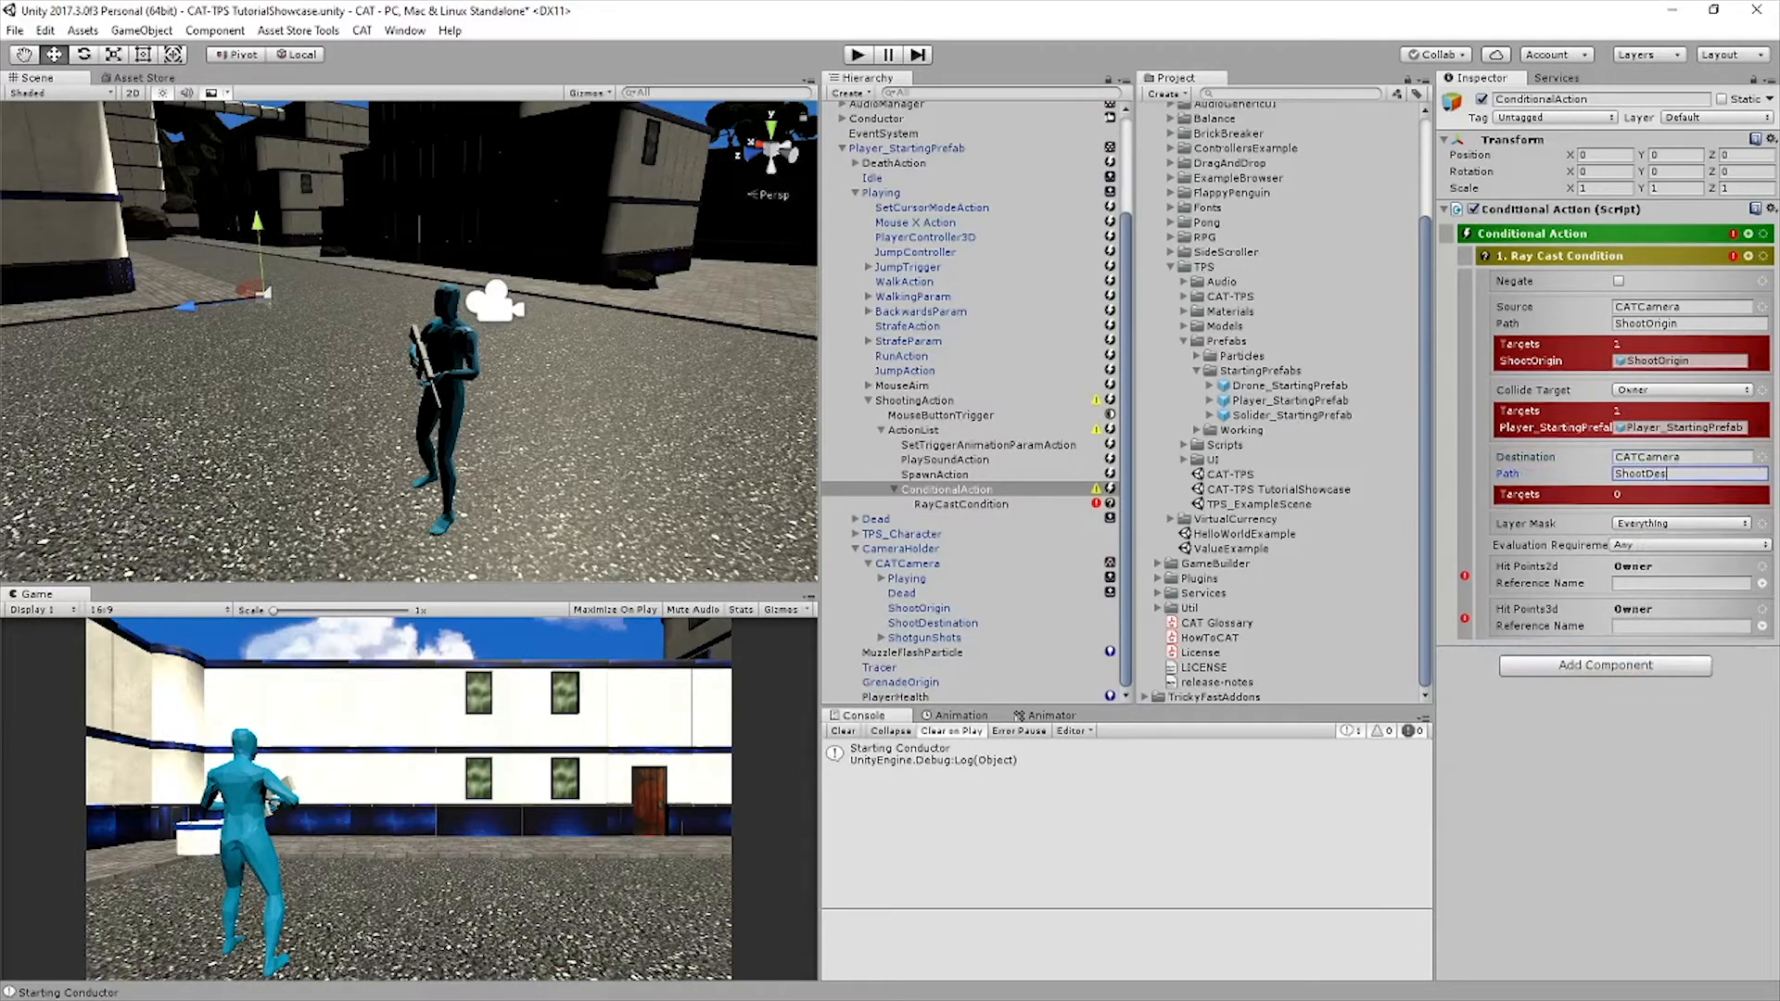
{"action": "type", "text": "ation"}
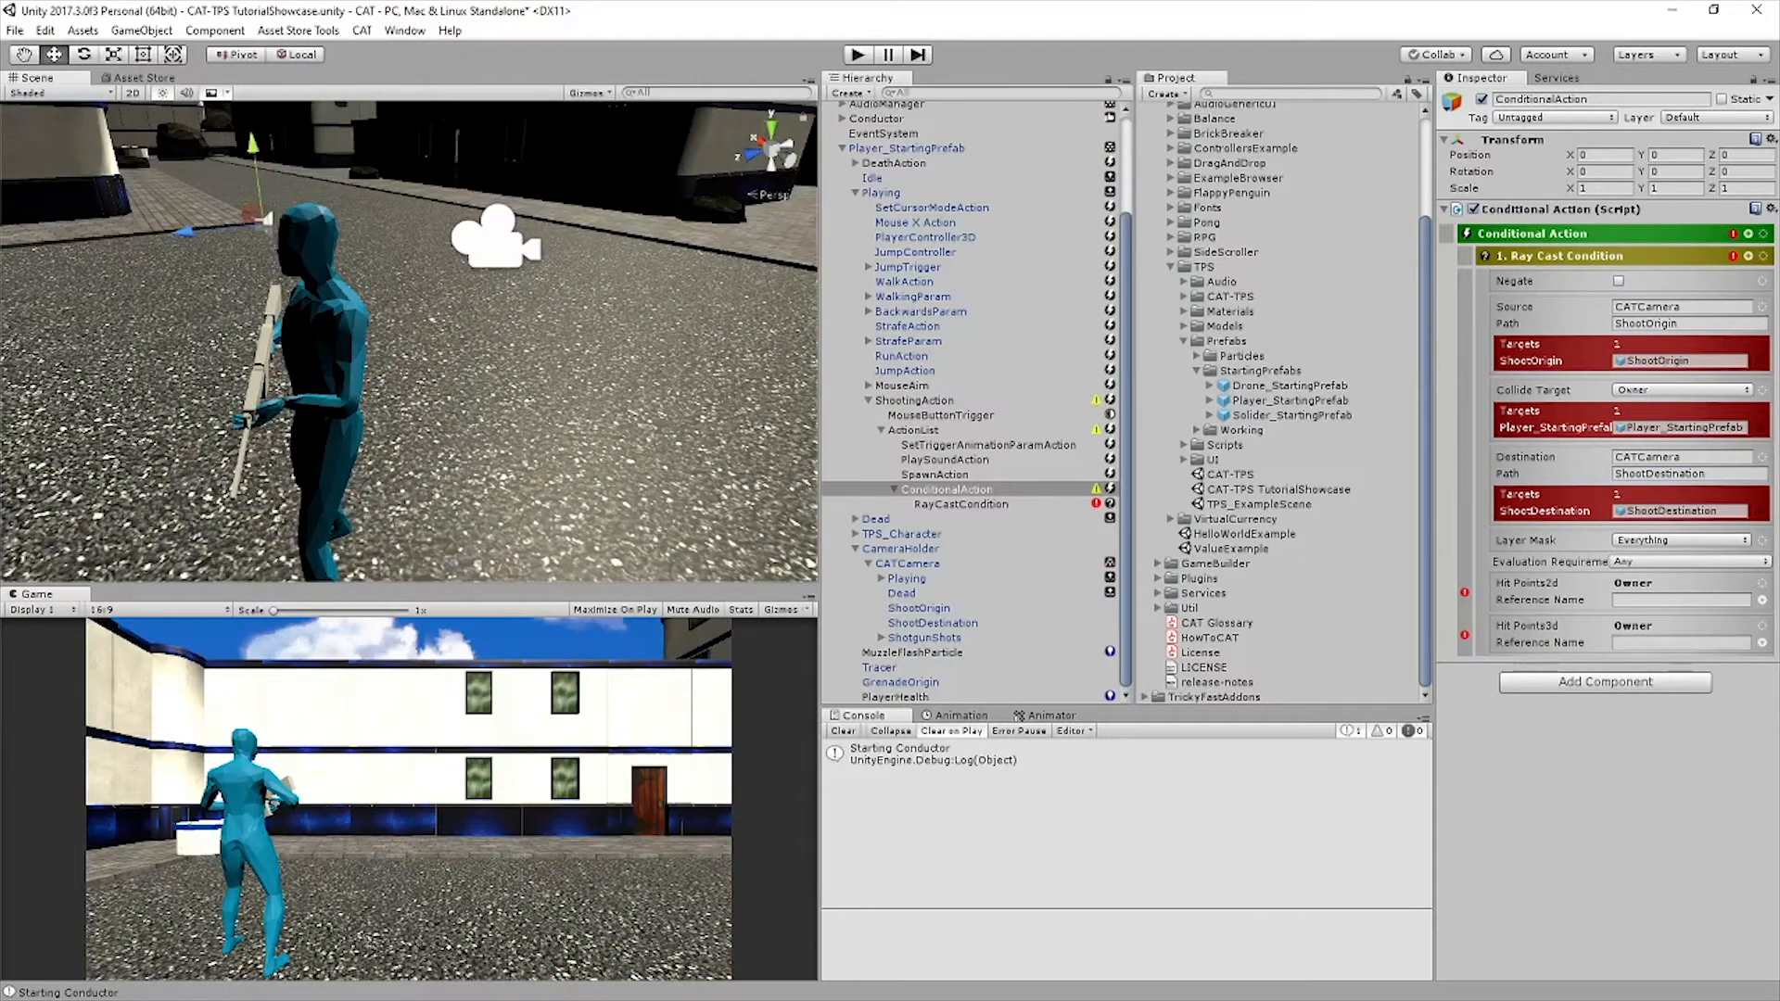
Set the Ray Cast Condition's collide target to Tagged with the Enemy tag
{"action": "left_click", "coordinate": [1679, 390]}
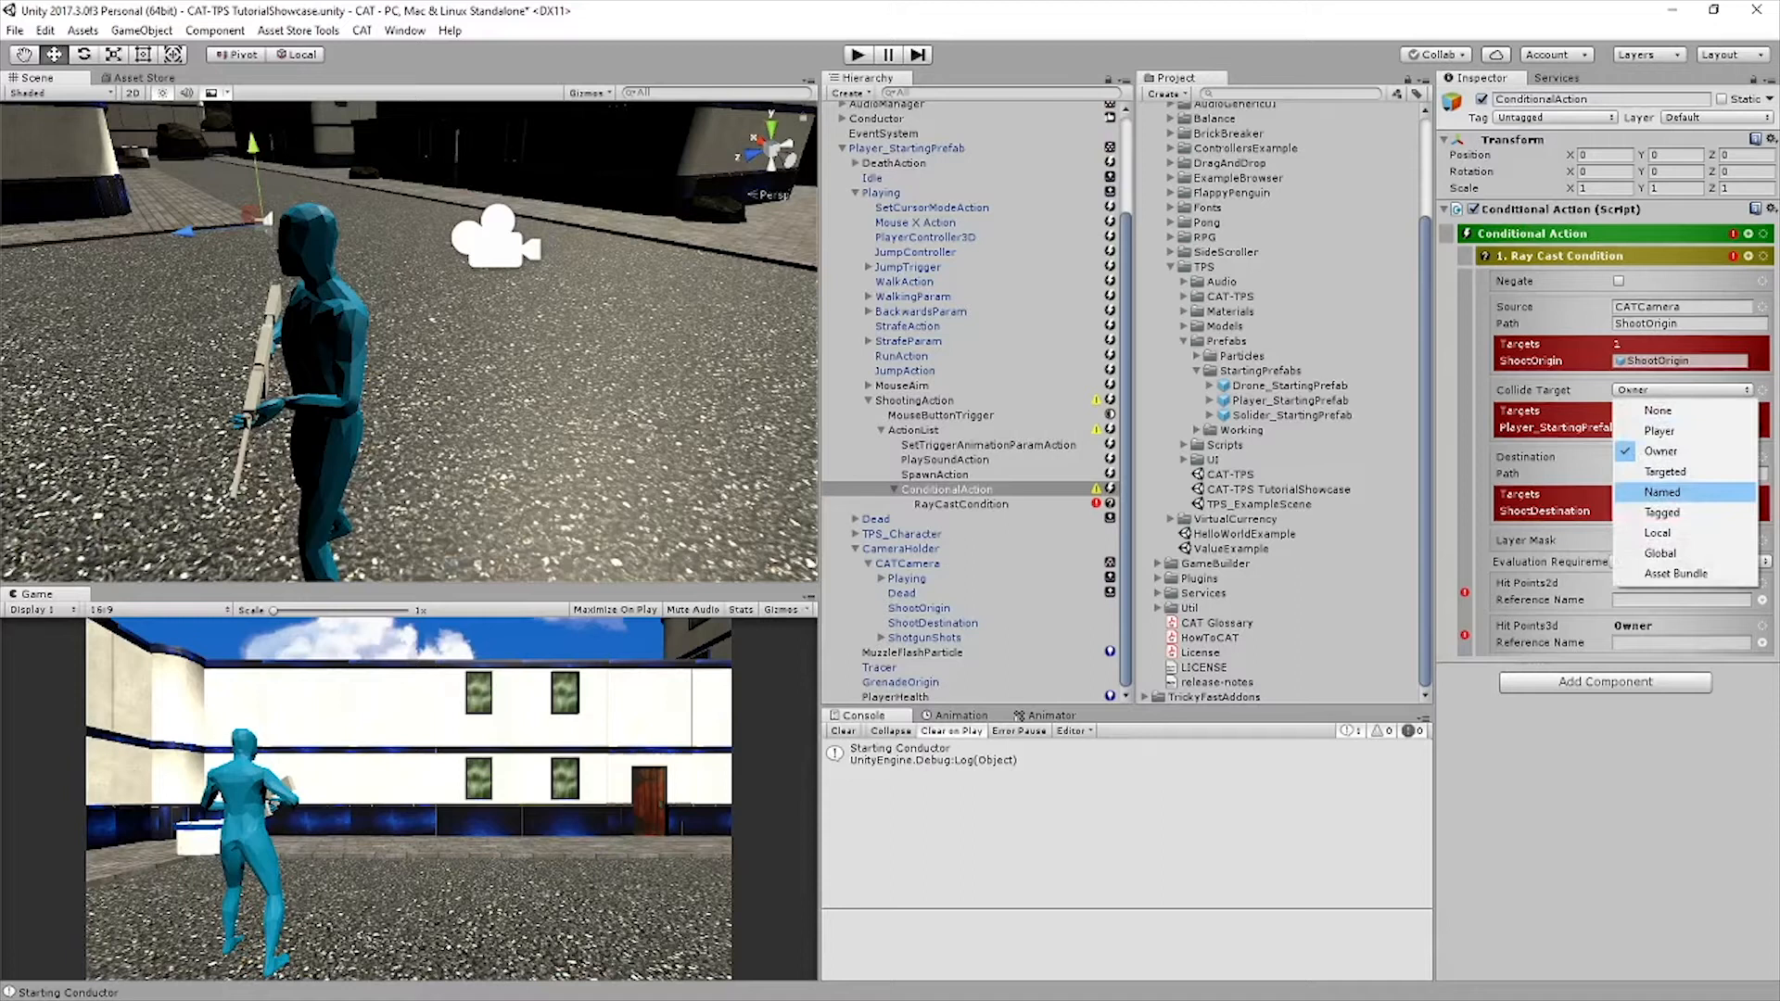
{"action": "left_click", "coordinate": [1661, 512]}
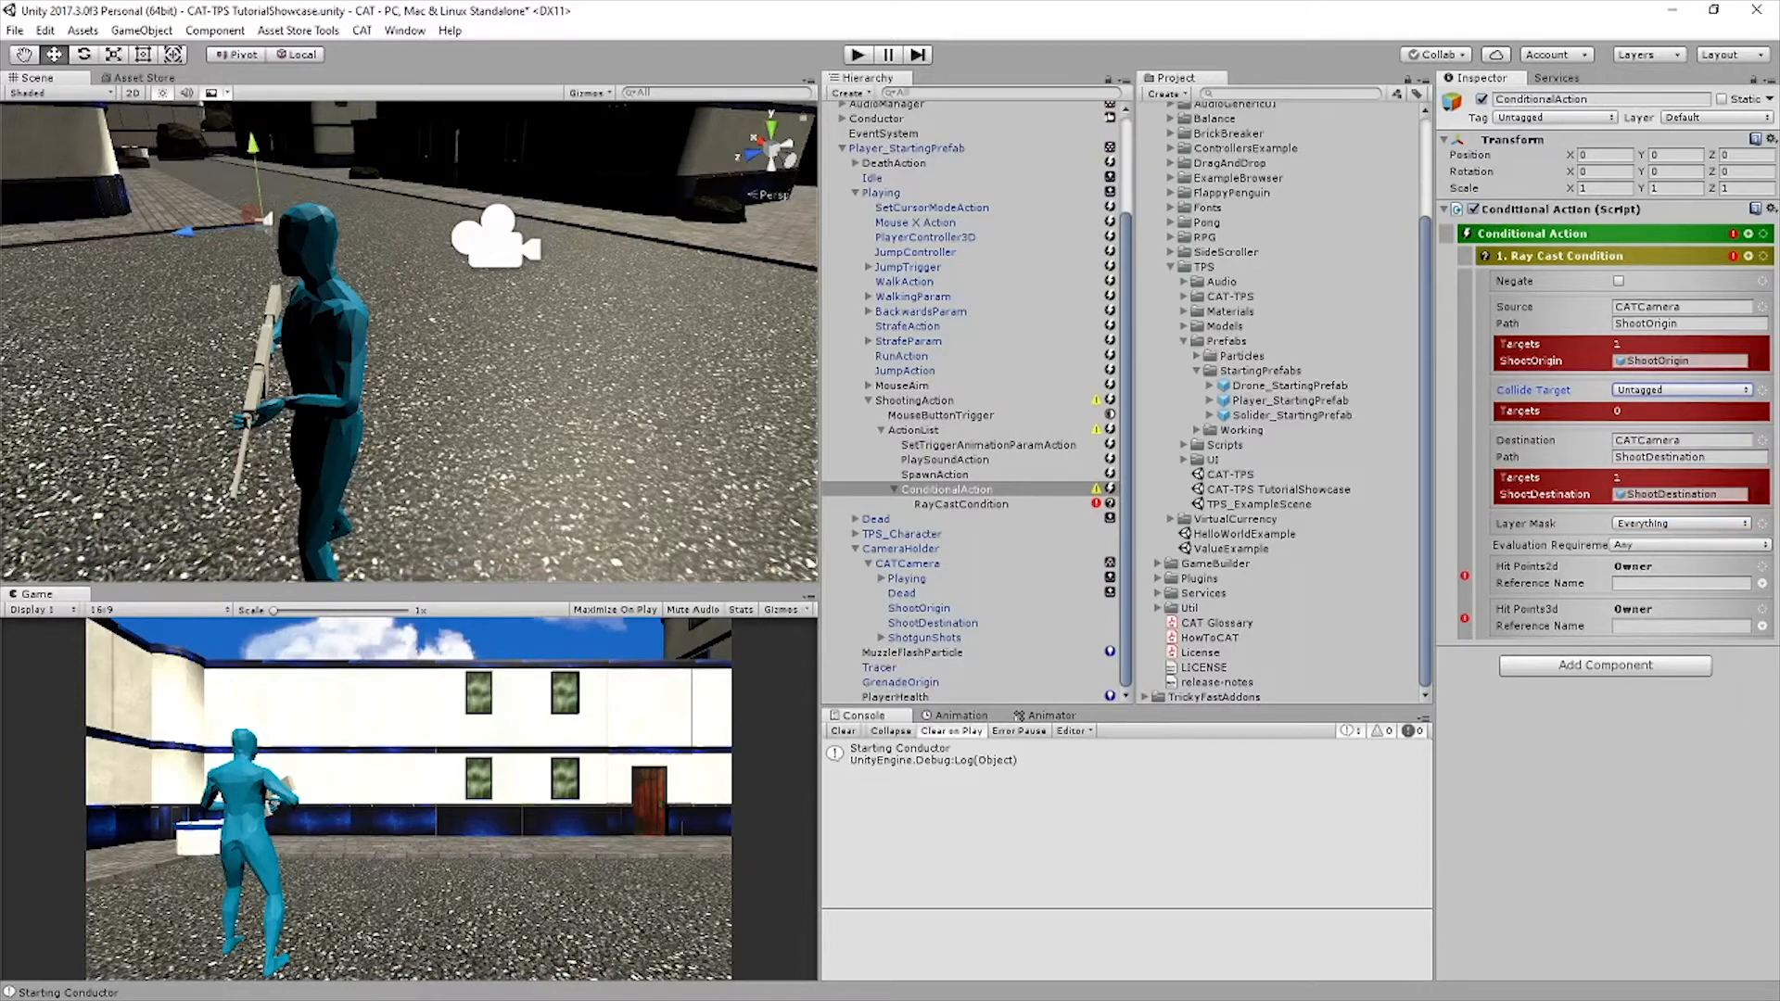
{"action": "left_click", "coordinate": [1680, 389]}
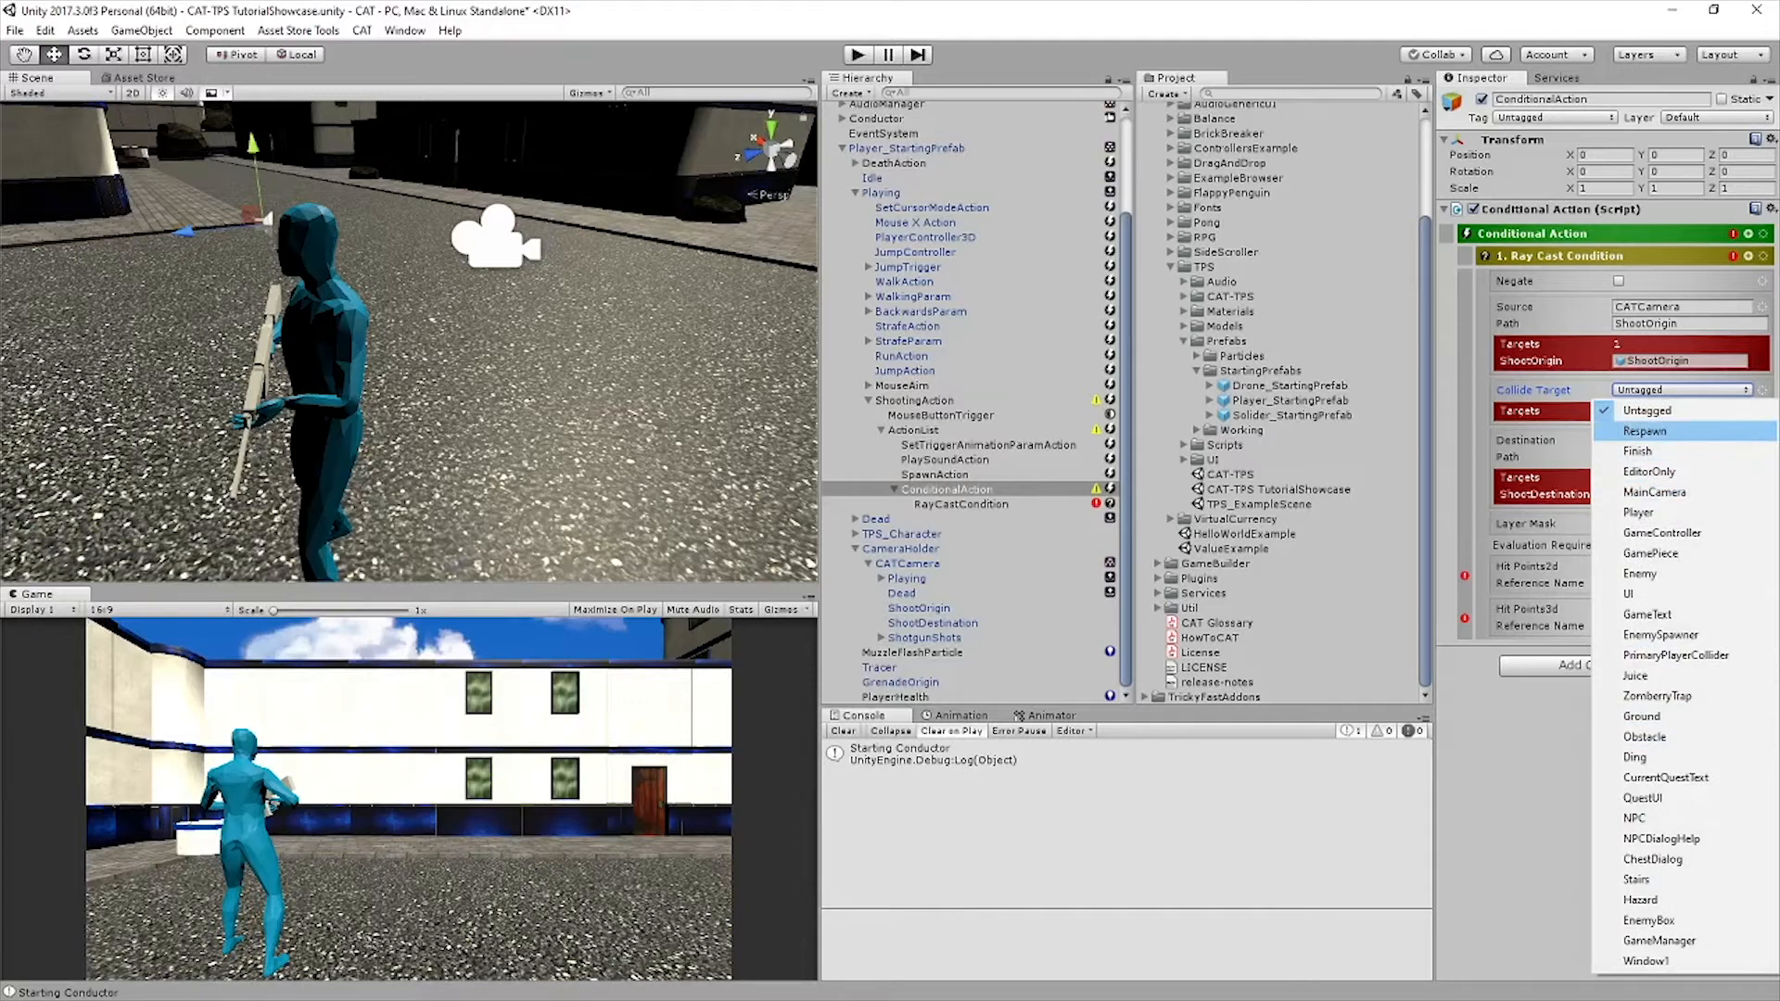
{"action": "left_click", "coordinate": [1639, 572]}
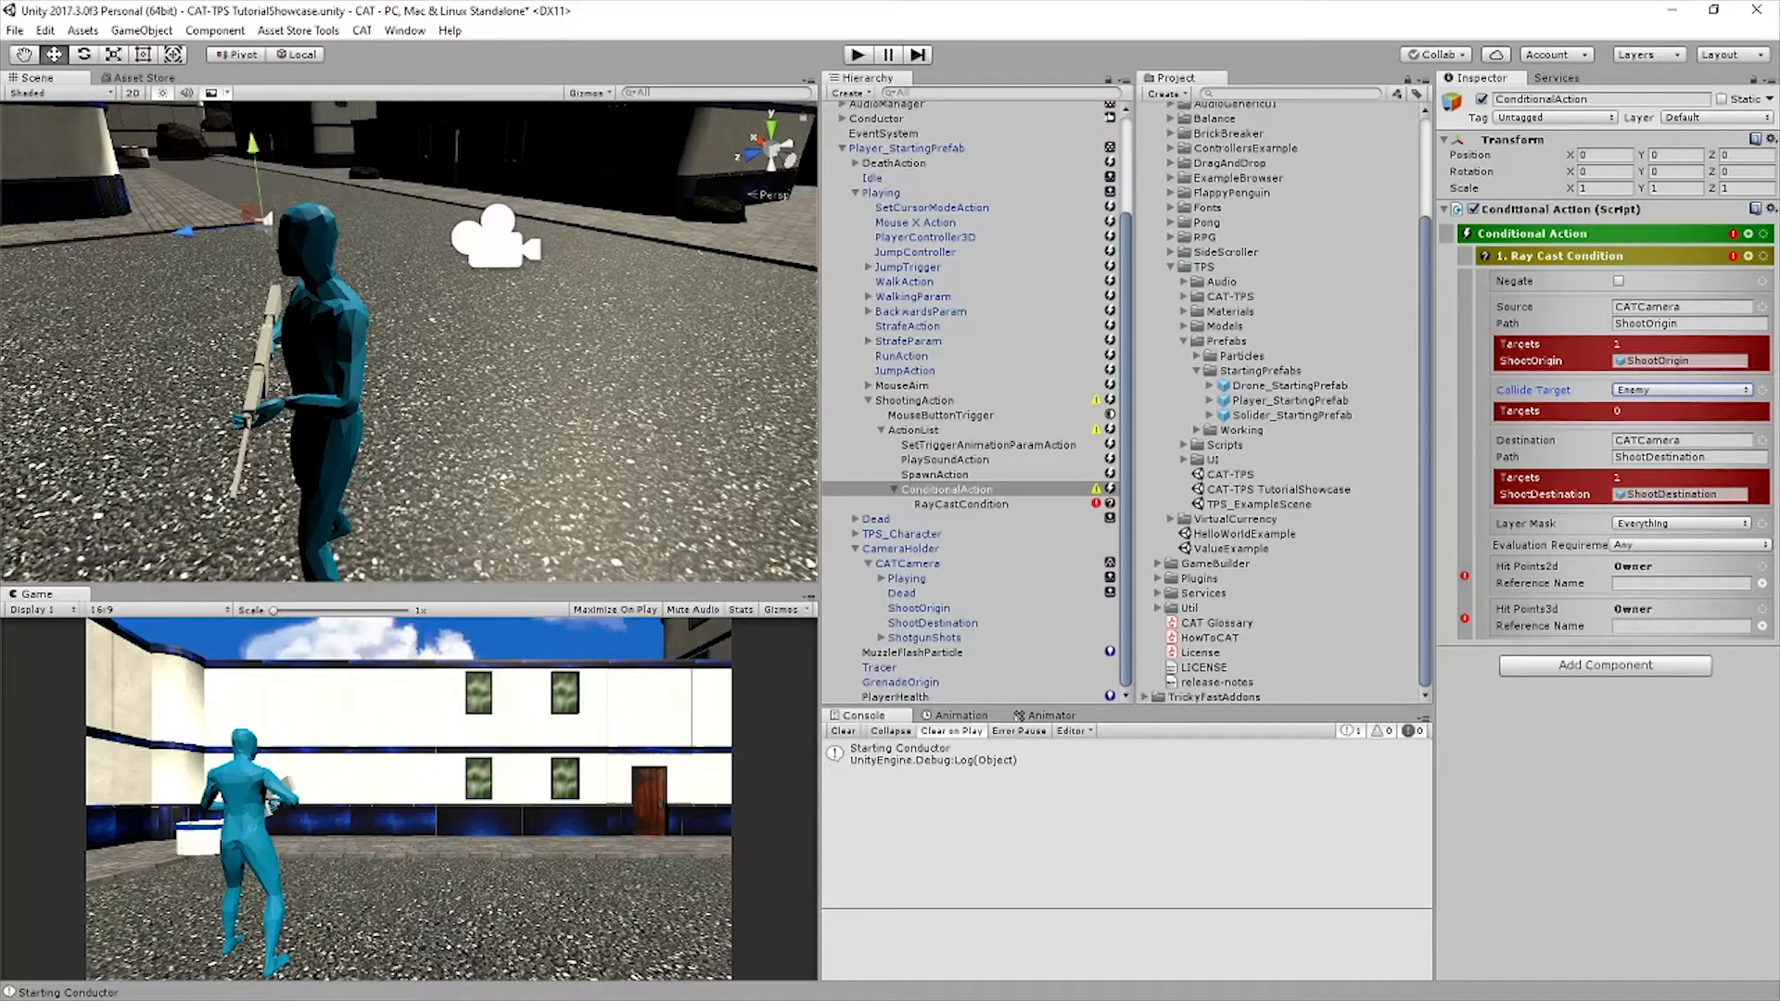
Add an Action List as a sibling of the Ray Cast Condition and rename it EnemyHitActionList
{"action": "left_click", "coordinate": [1748, 256]}
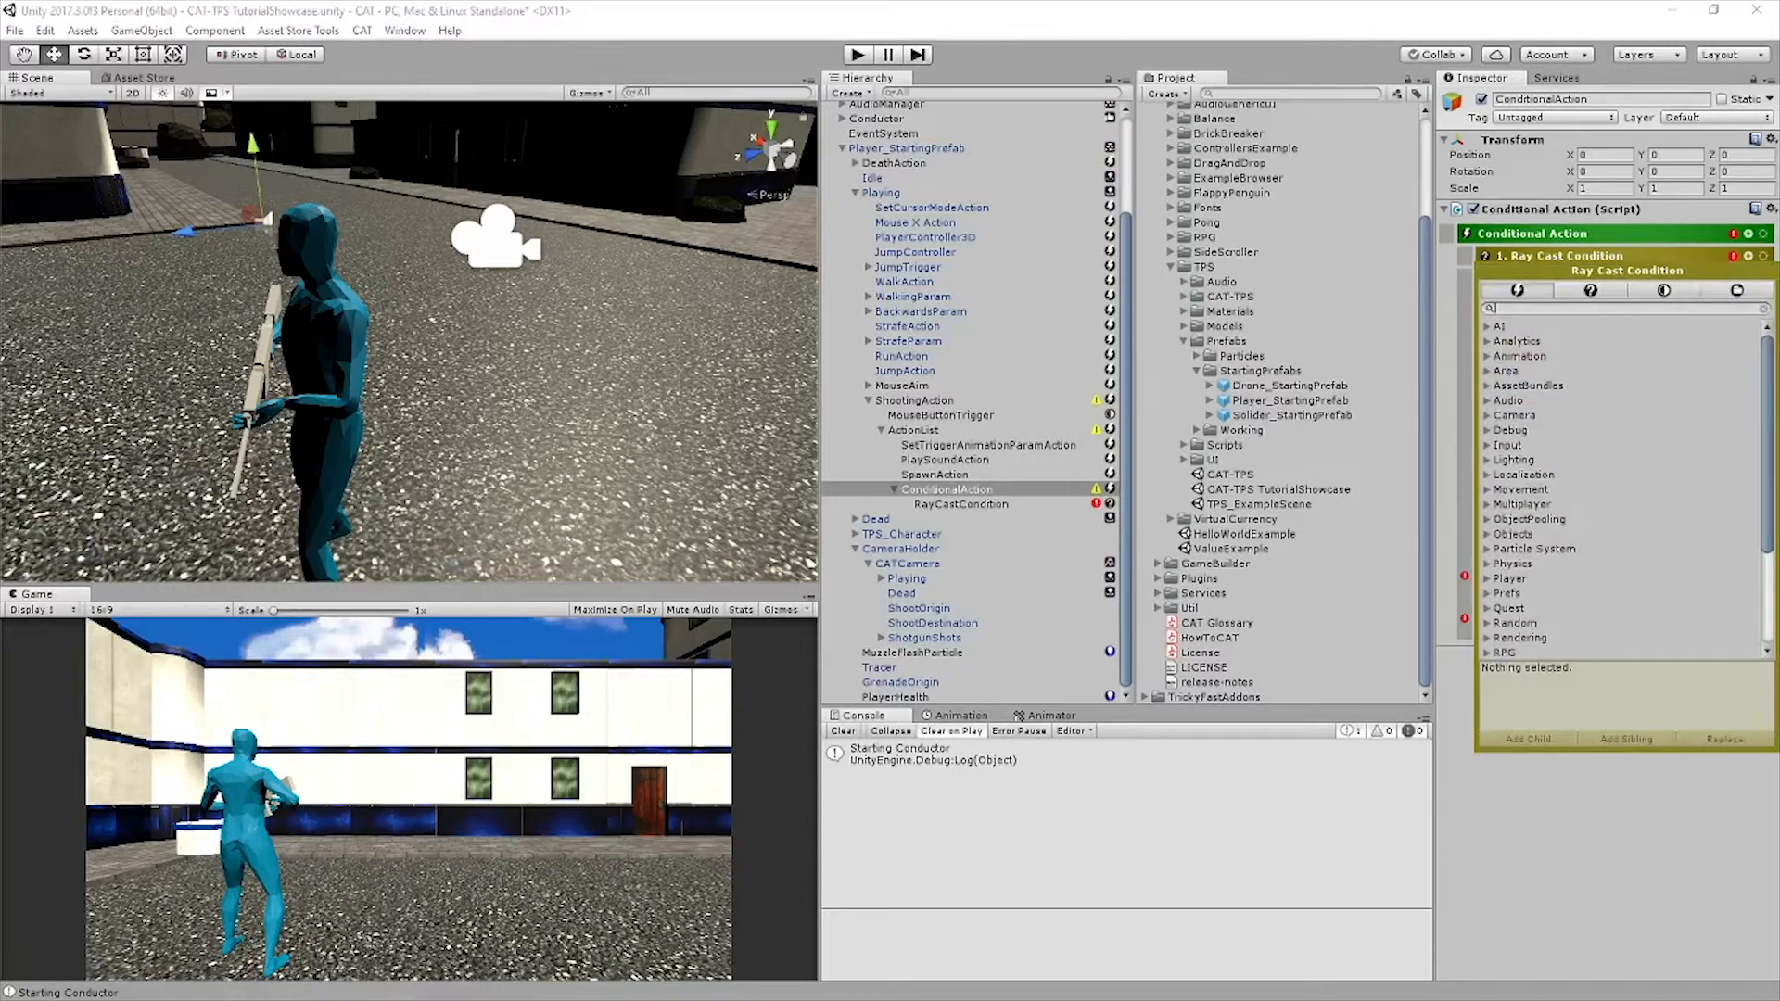
{"action": "type", "text": "action li"}
{"action": "key", "text": "Return"}
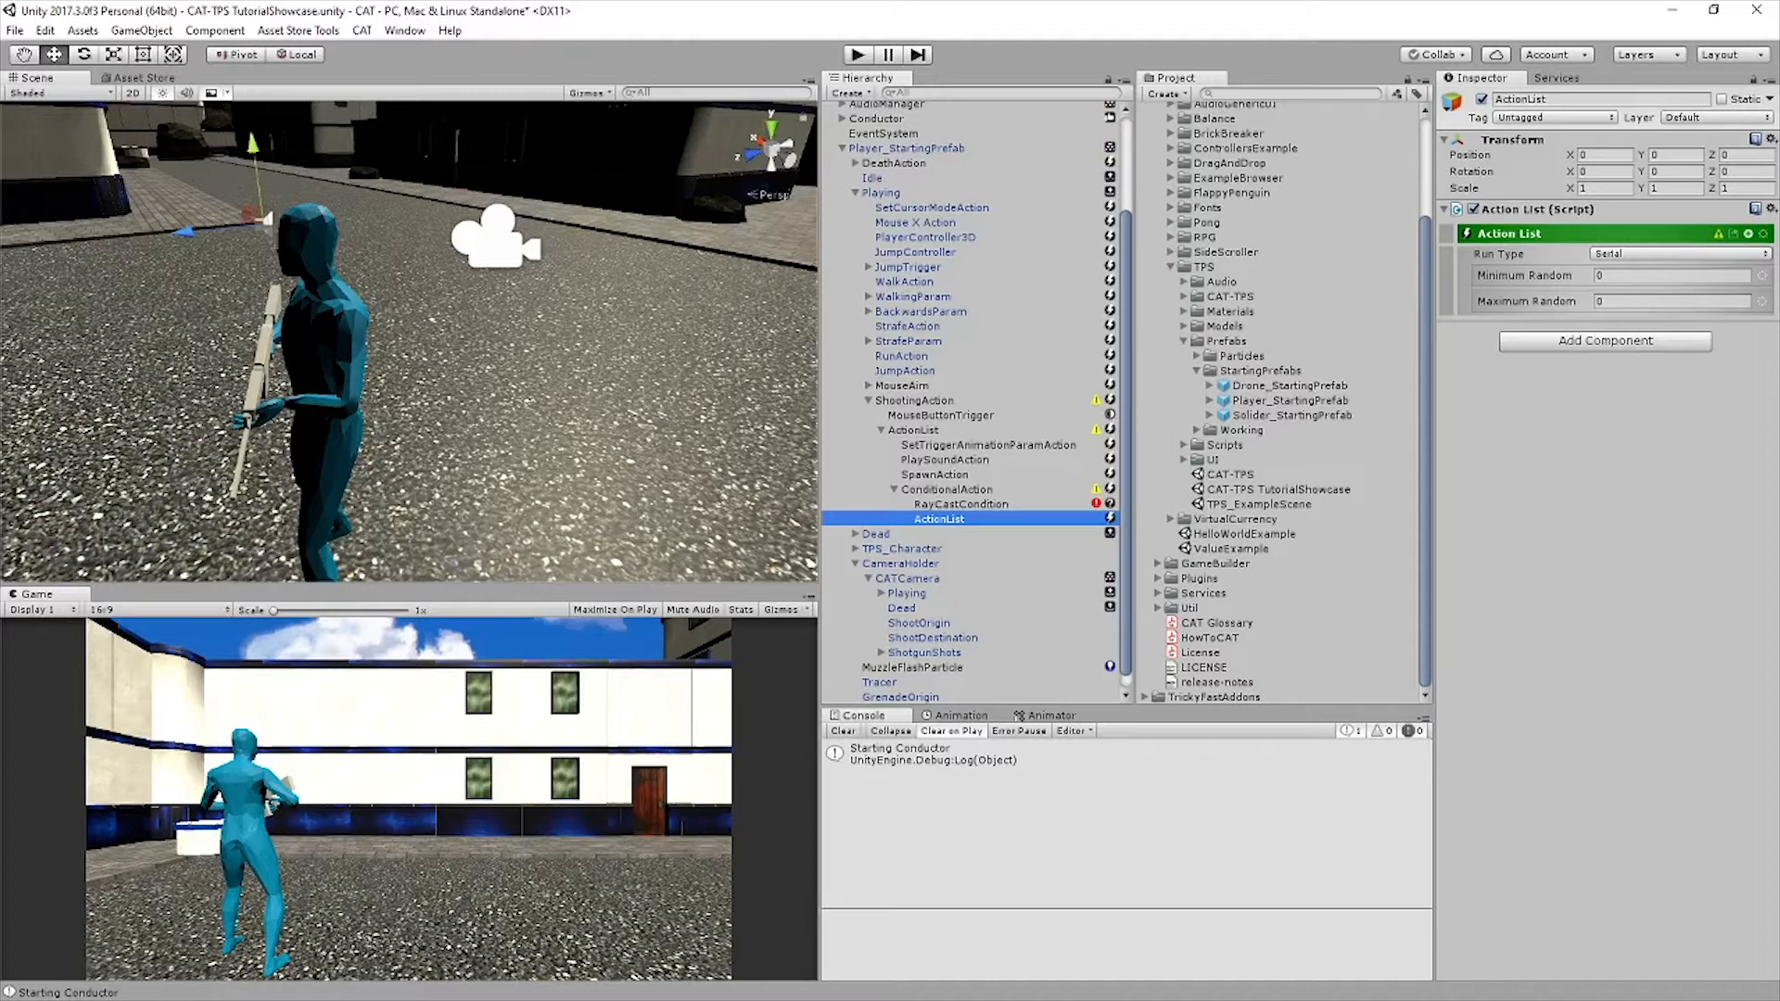
{"action": "left_click", "coordinate": [1600, 99]}
{"action": "type", "text": "EnemYhit"}
{"action": "key", "text": "Return"}
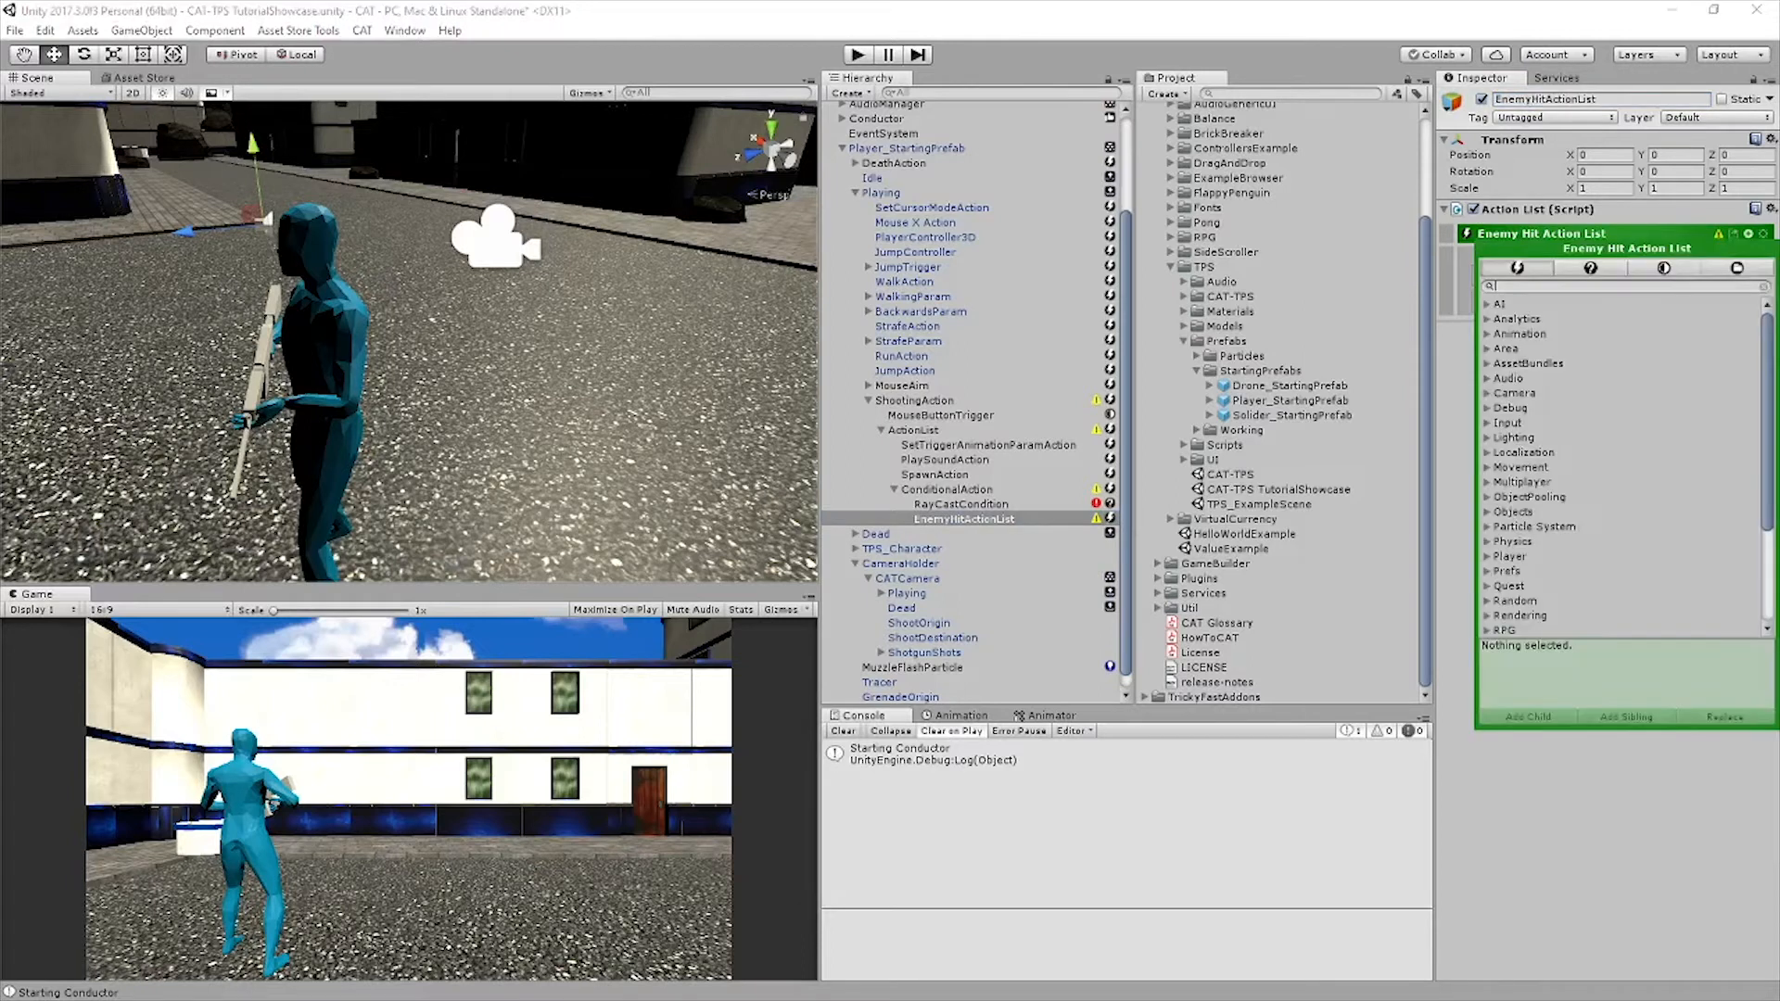
Add a Modify Integer Value action as a child of EnemyHitActionList
{"action": "type", "text": "Modify"}
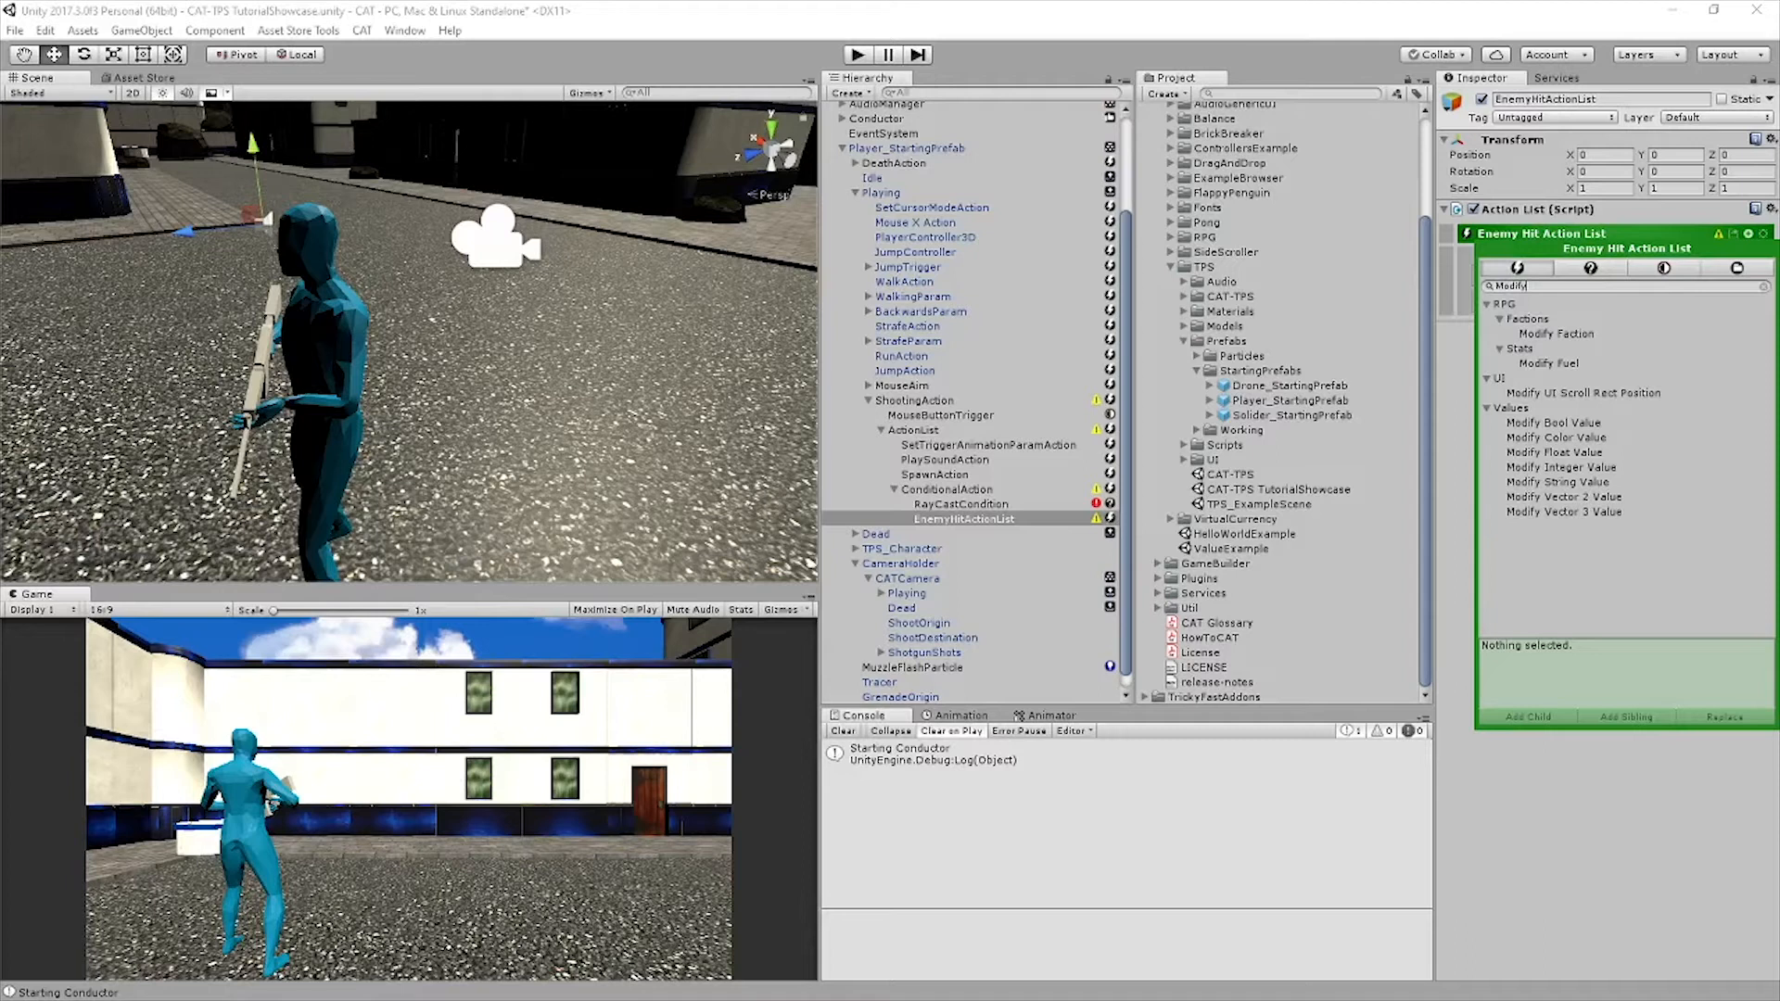
{"action": "left_click", "coordinate": [1568, 467]}
{"action": "left_click", "coordinate": [1737, 467]}
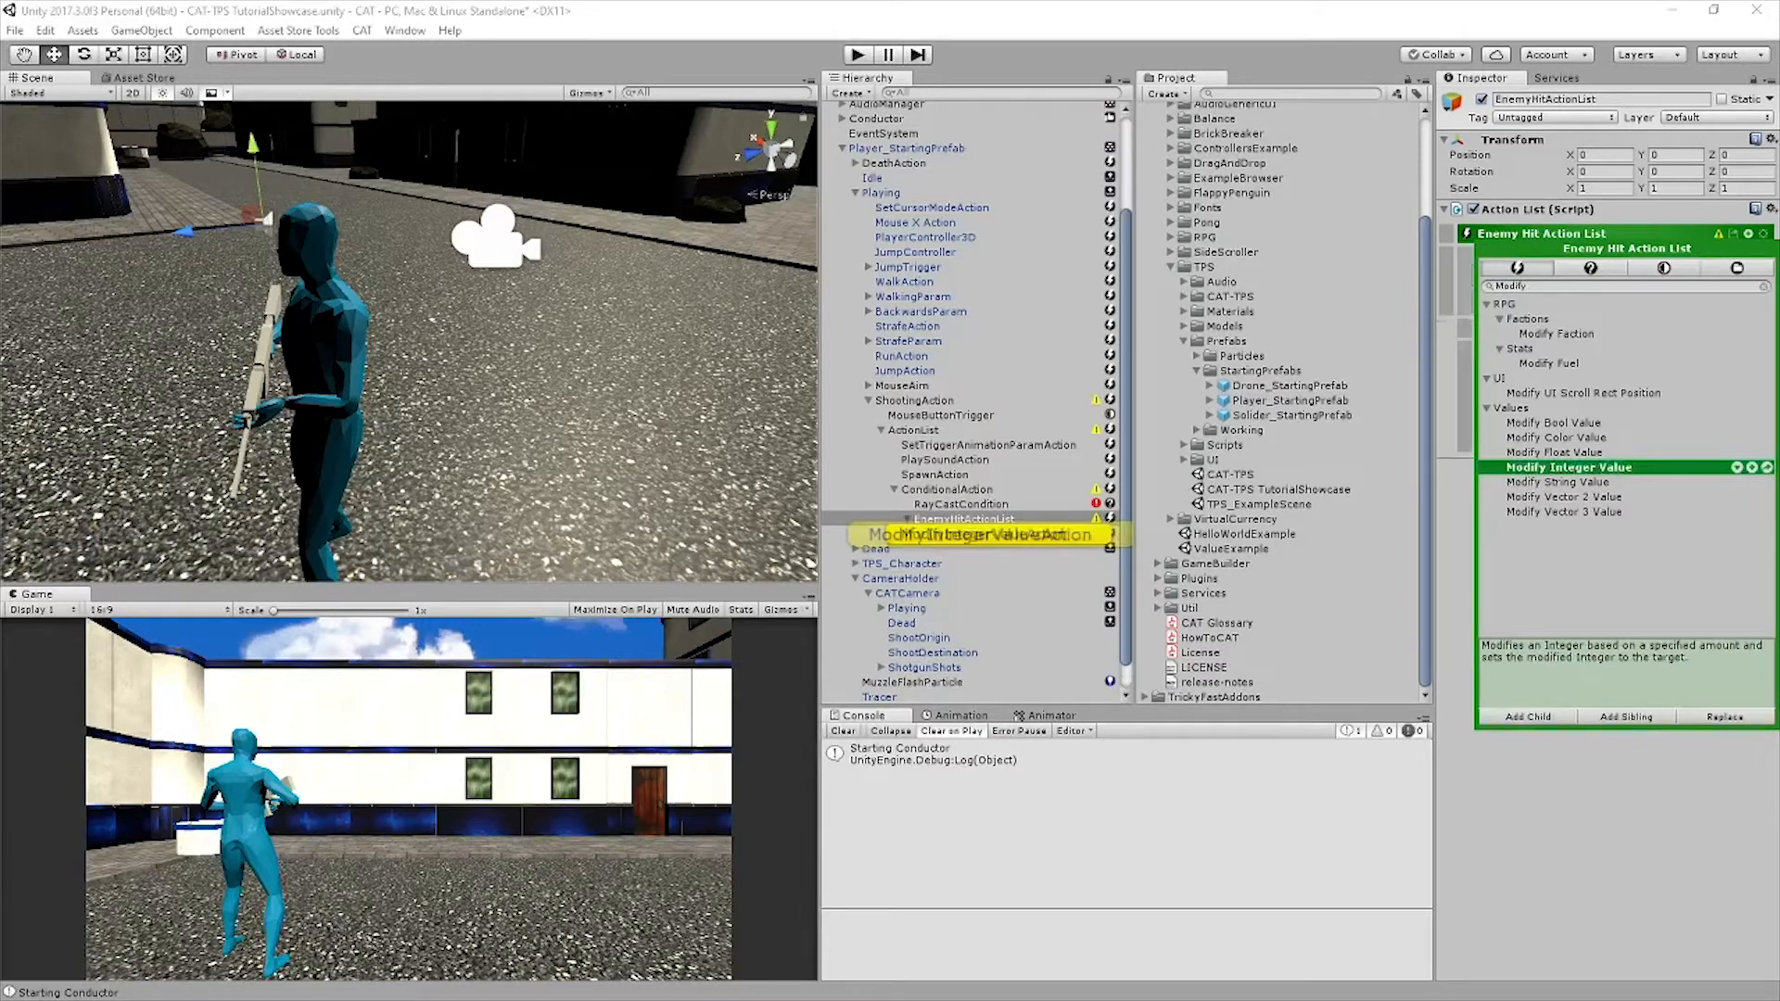
Set the Modify Integer Value action's source value to Targeted with the reference name EnemyHealth
{"action": "left_click", "coordinate": [1763, 353]}
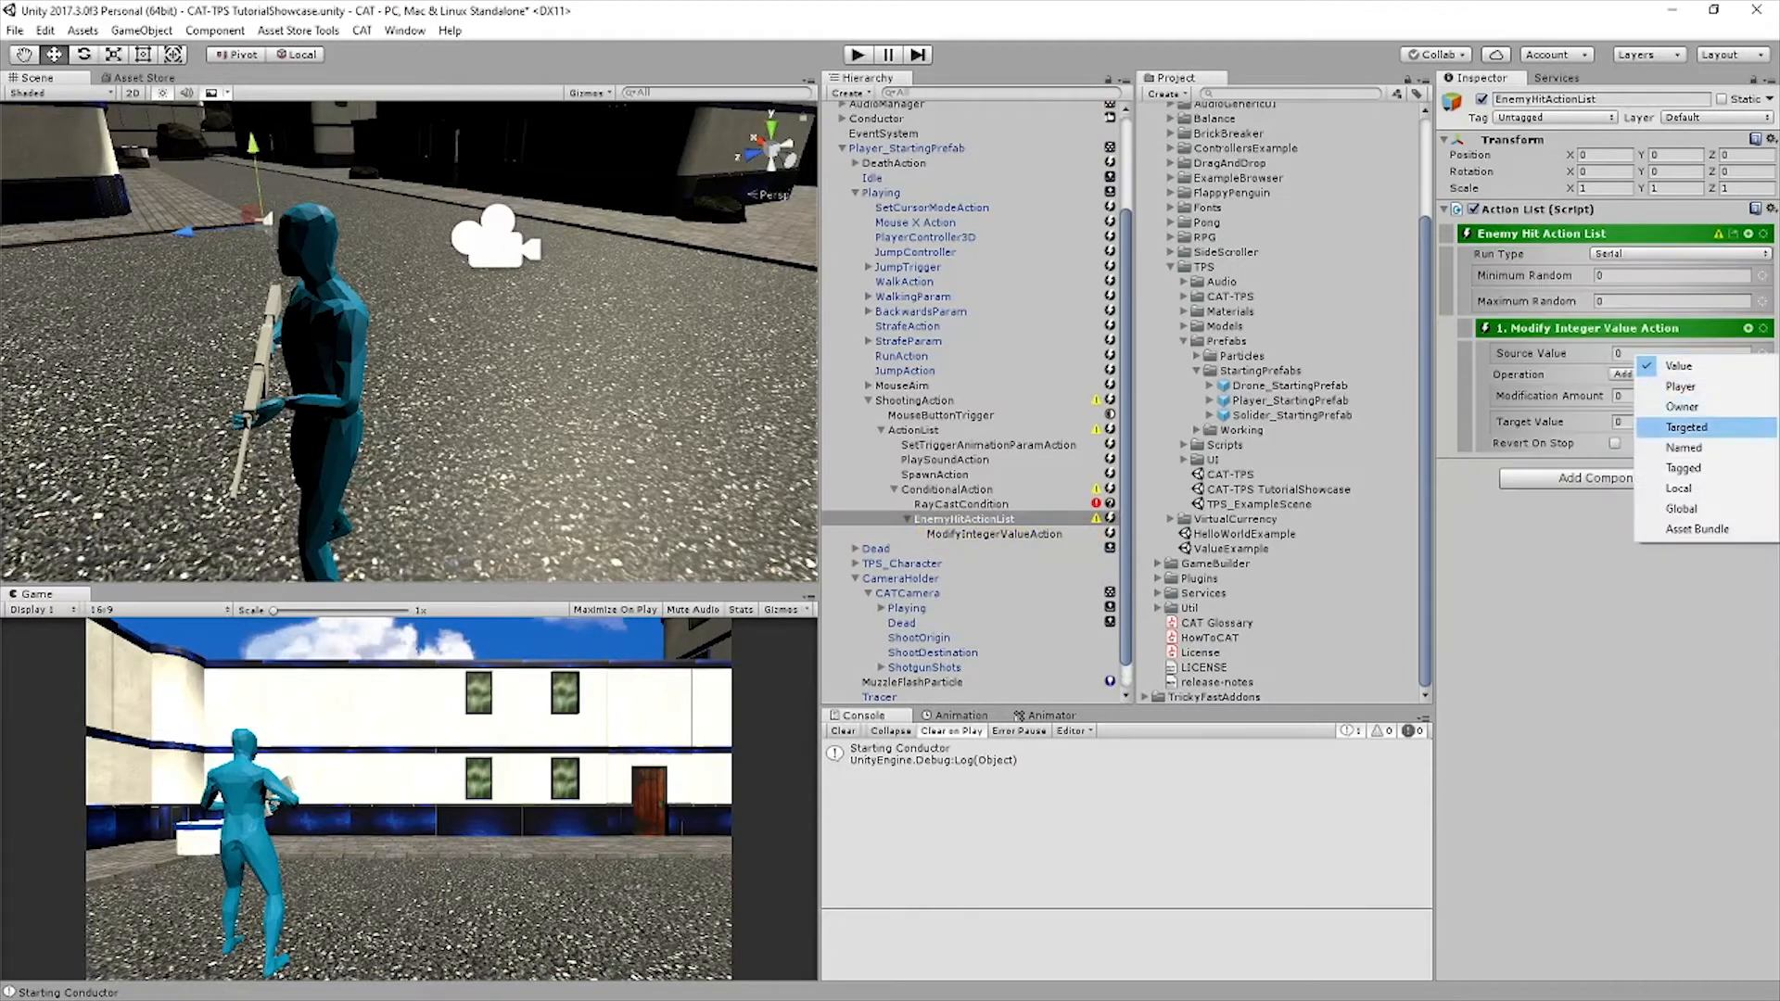
{"action": "left_click", "coordinate": [1685, 426]}
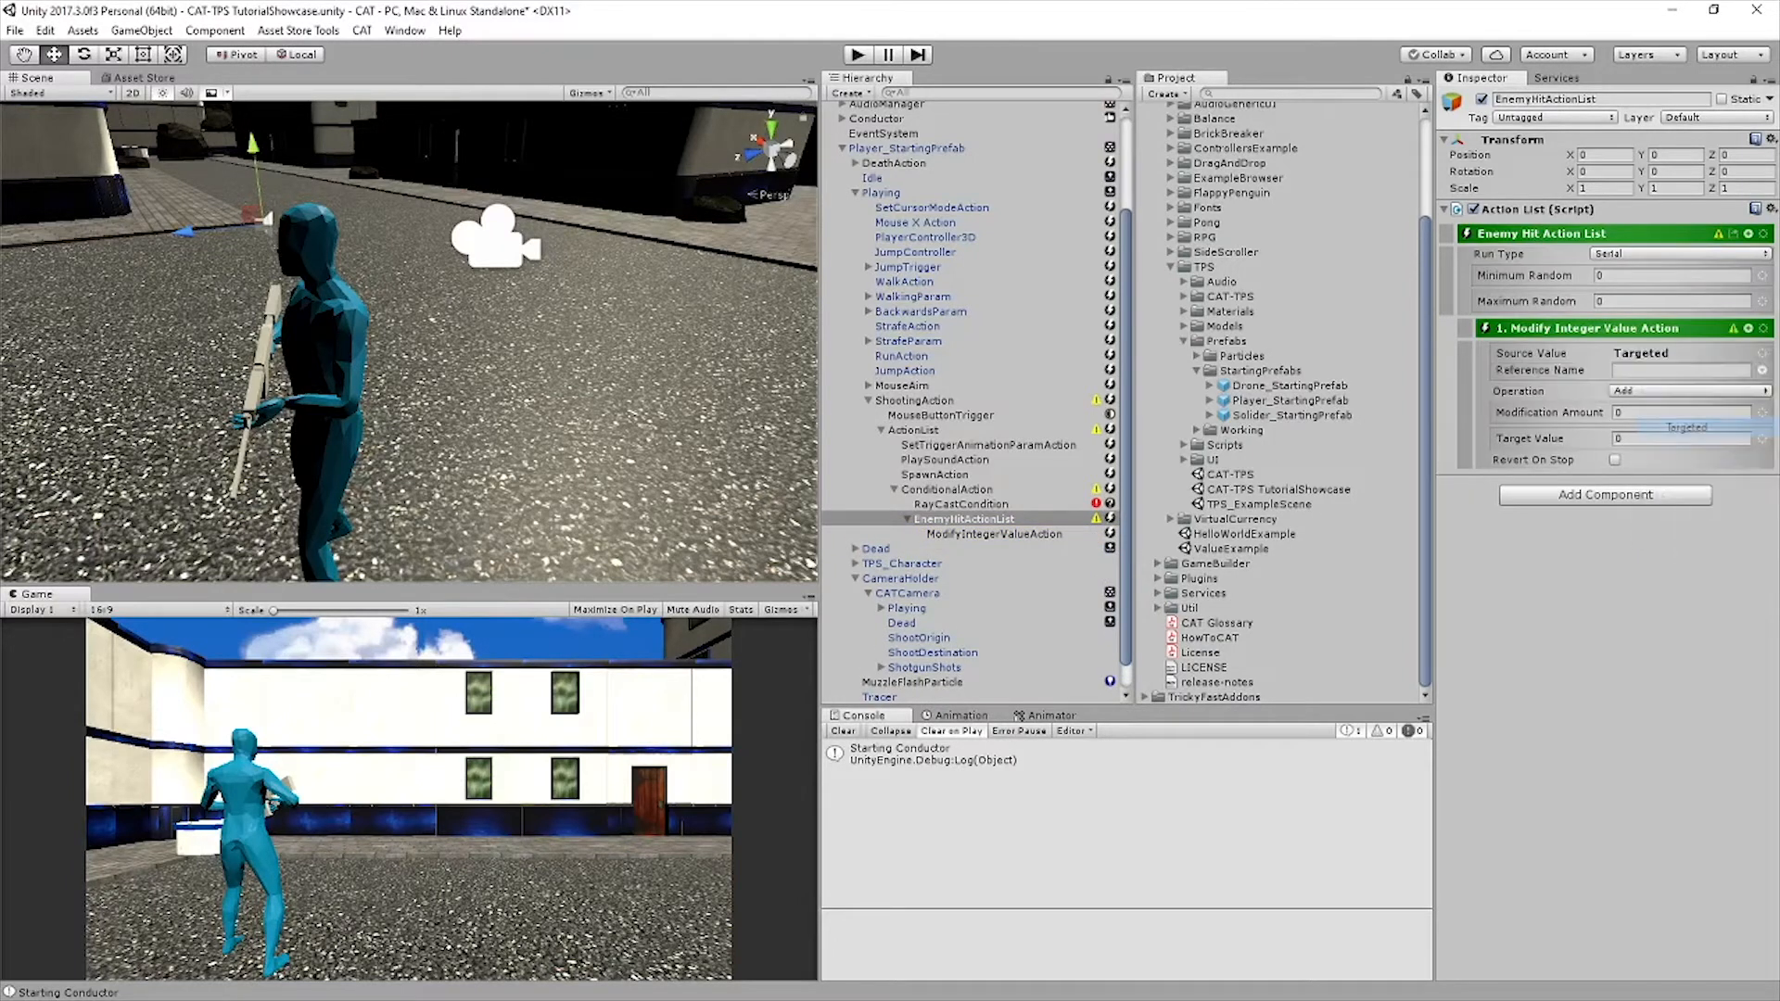
{"action": "left_click", "coordinate": [1688, 370]}
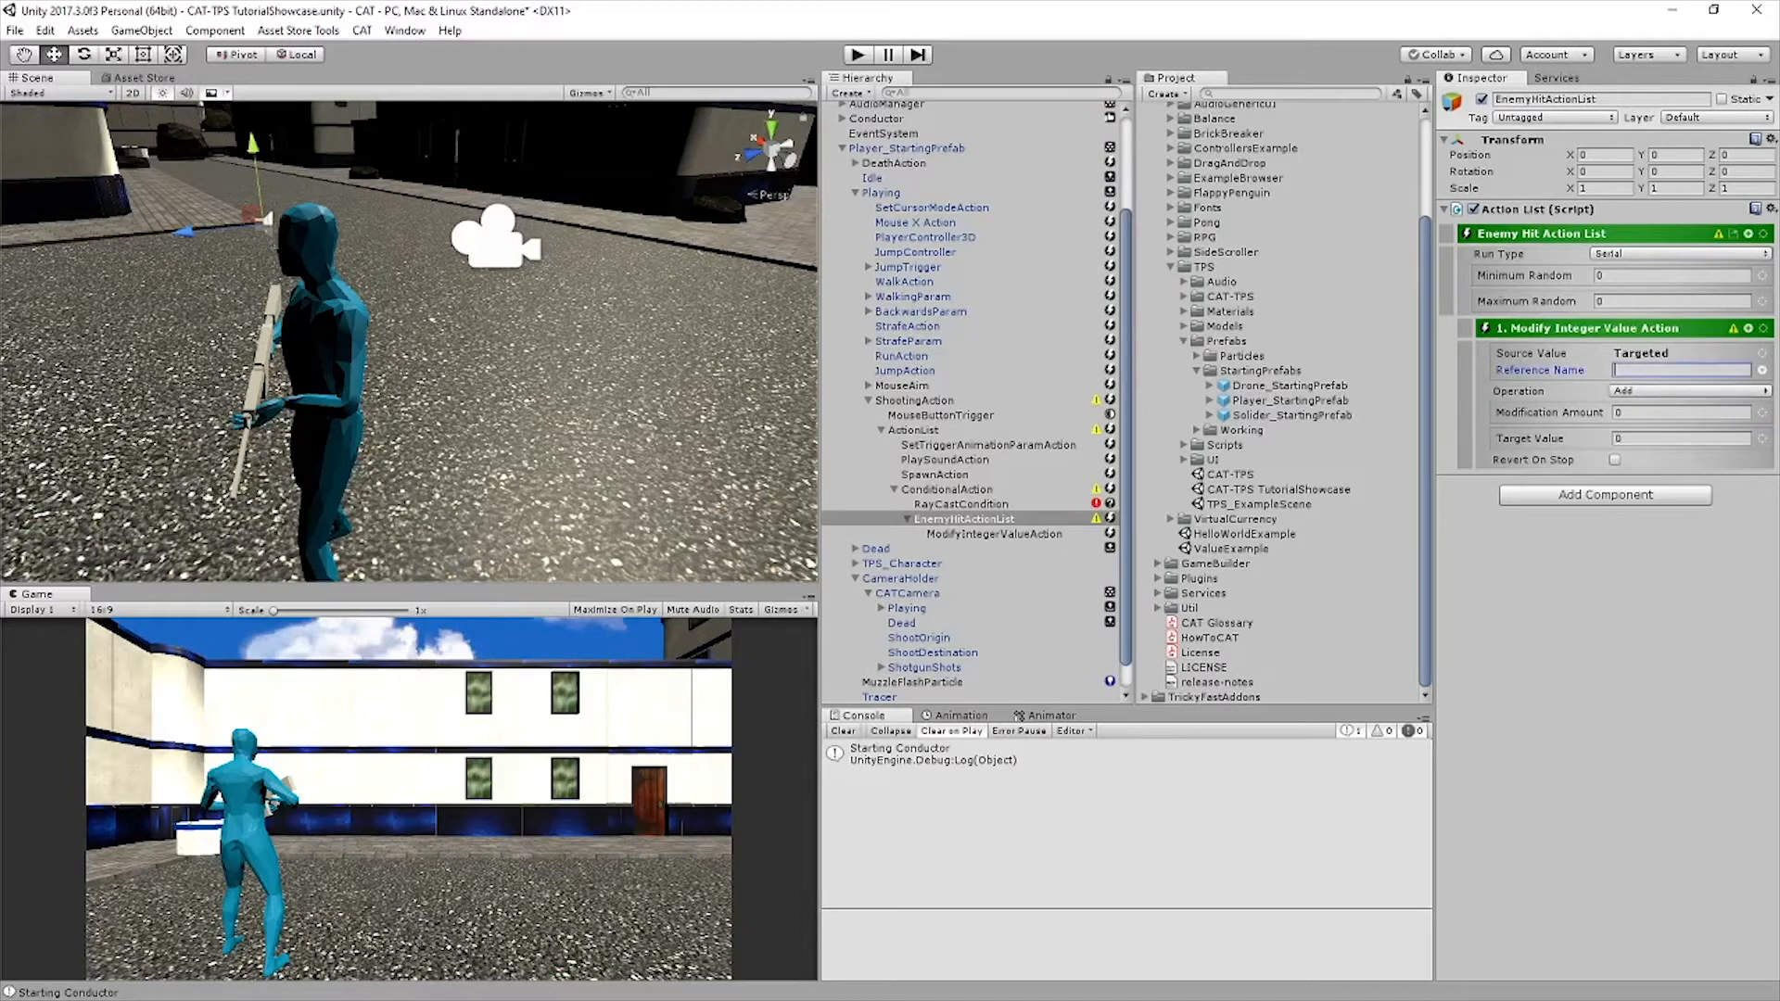
{"action": "type", "text": "EnemyHealth"}
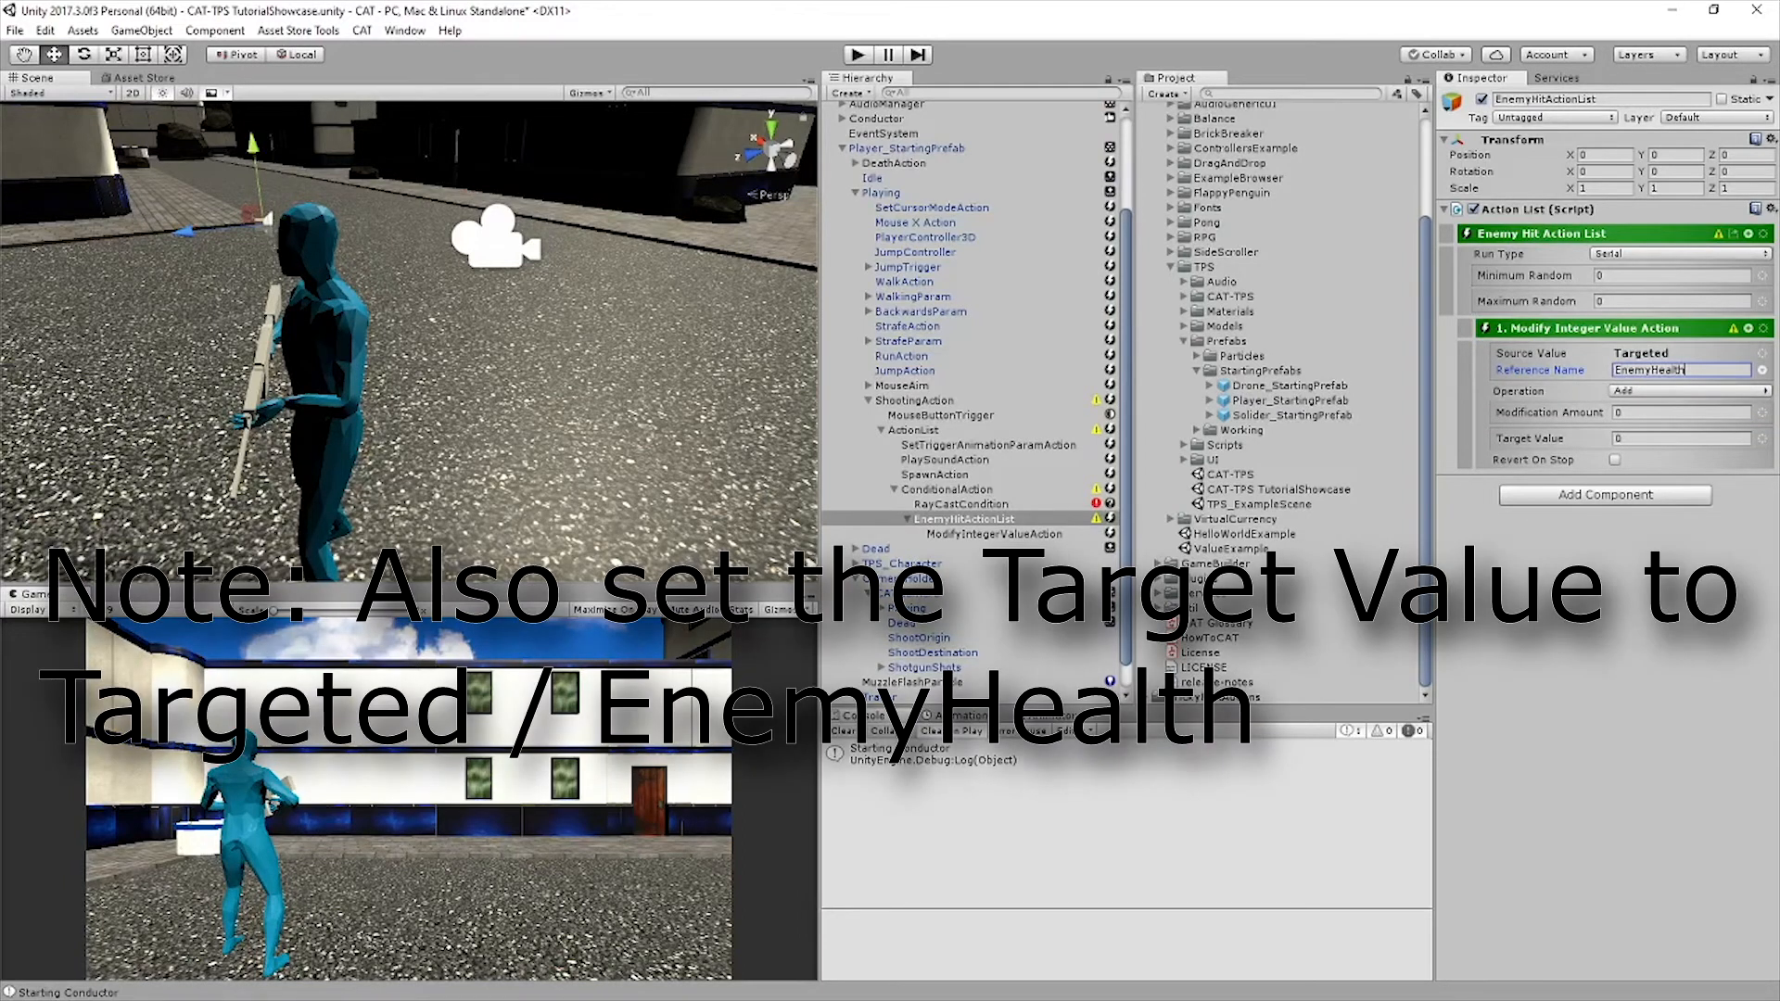
Set the Modify Integer Value action's operation to Subtract with a modification amount of 30
{"action": "left_click", "coordinate": [1688, 391]}
{"action": "left_click", "coordinate": [1685, 430]}
{"action": "left_click", "coordinate": [1681, 412]}
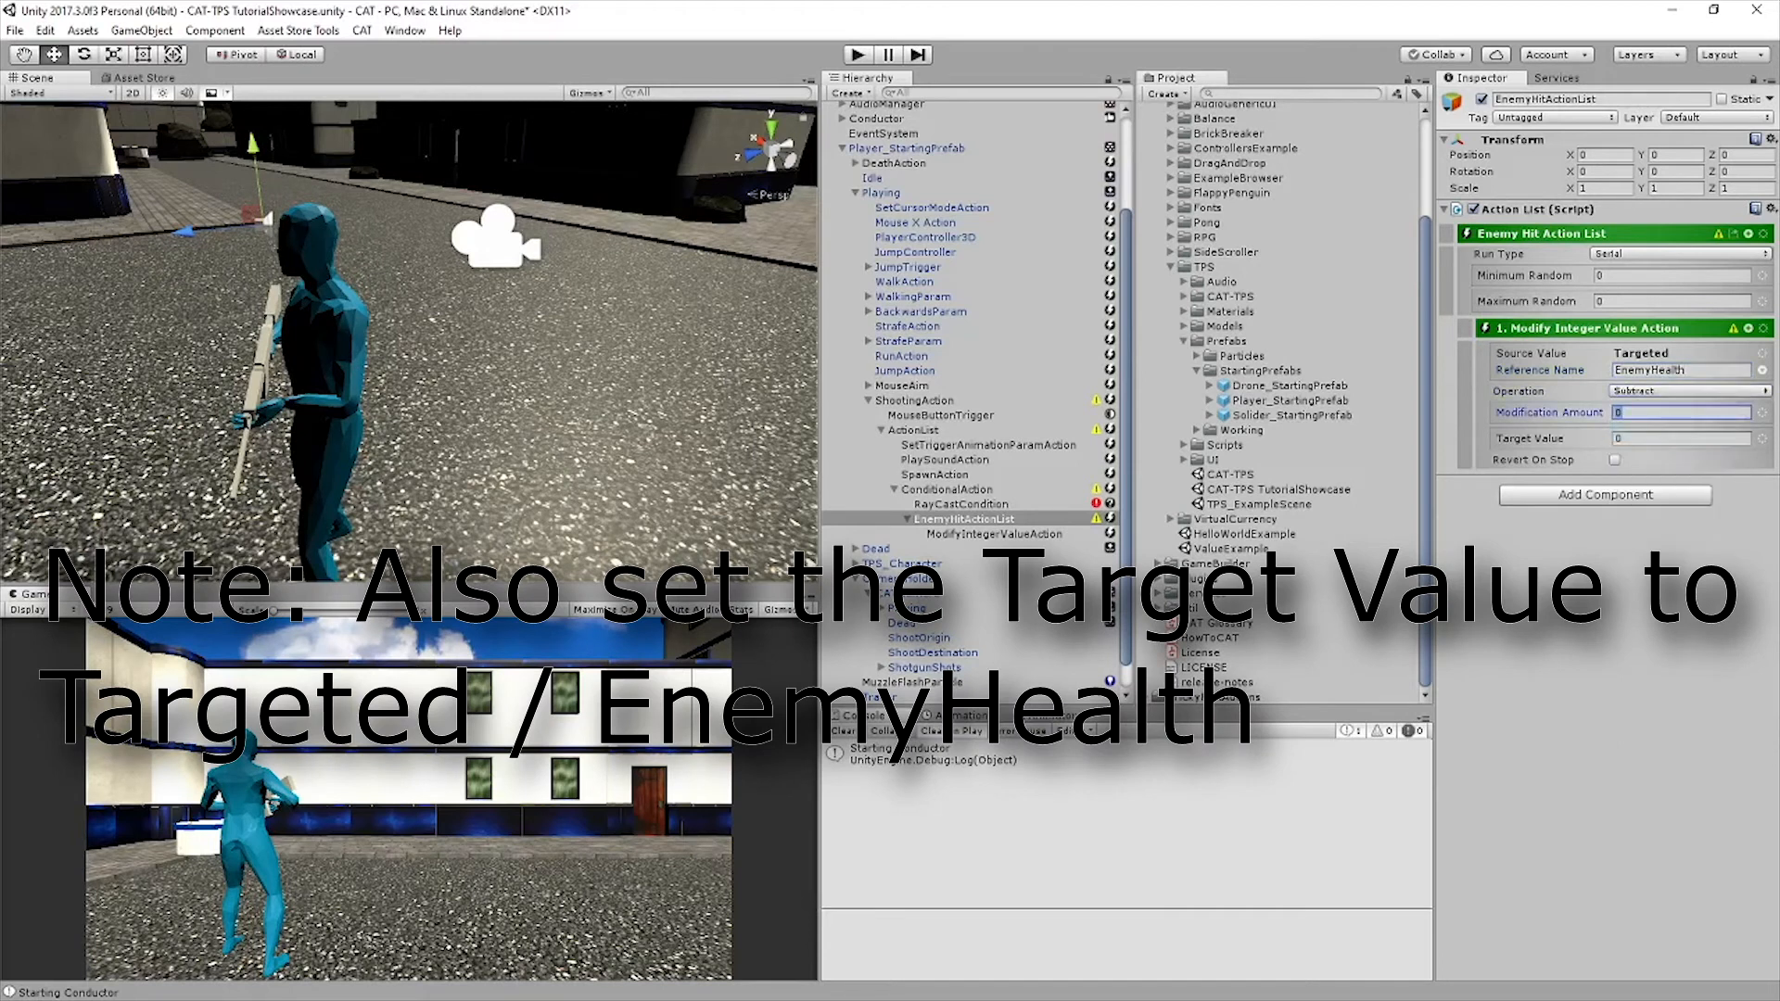
{"action": "type", "text": "30"}
{"action": "key", "text": "Return"}
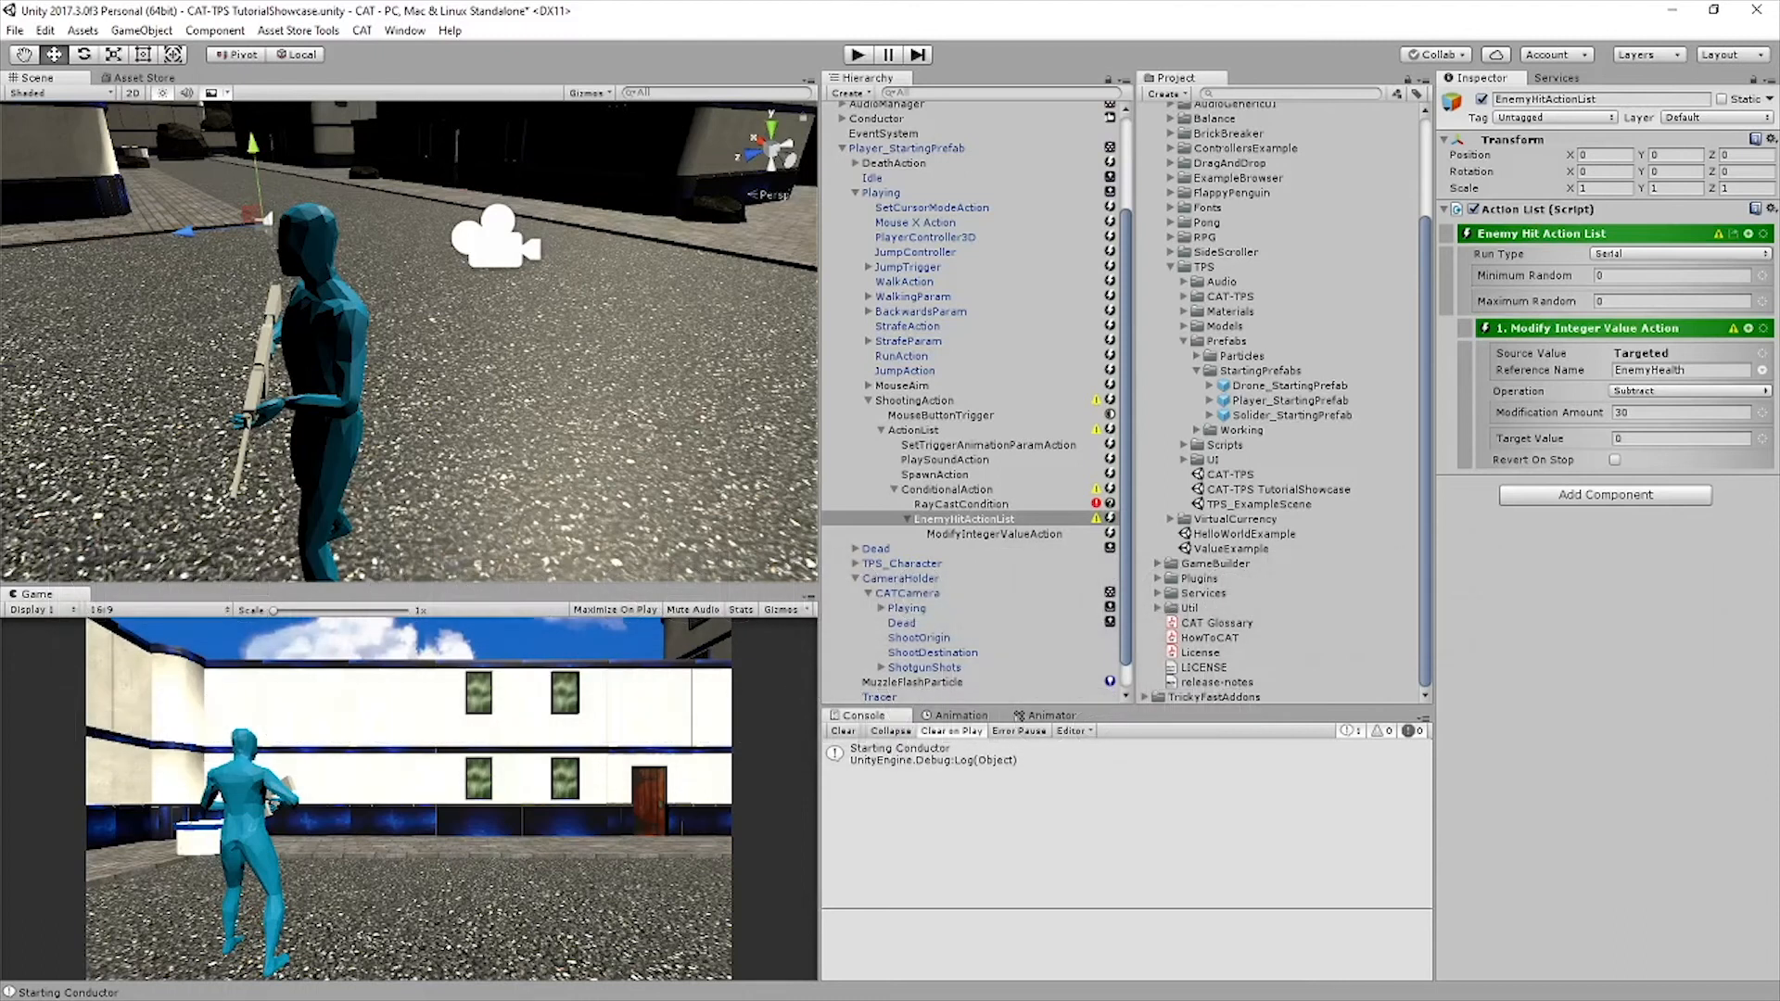
Duplicate EnemyHitActionList and rename the copy OtherHitActionList
{"action": "left_click", "coordinate": [964, 519]}
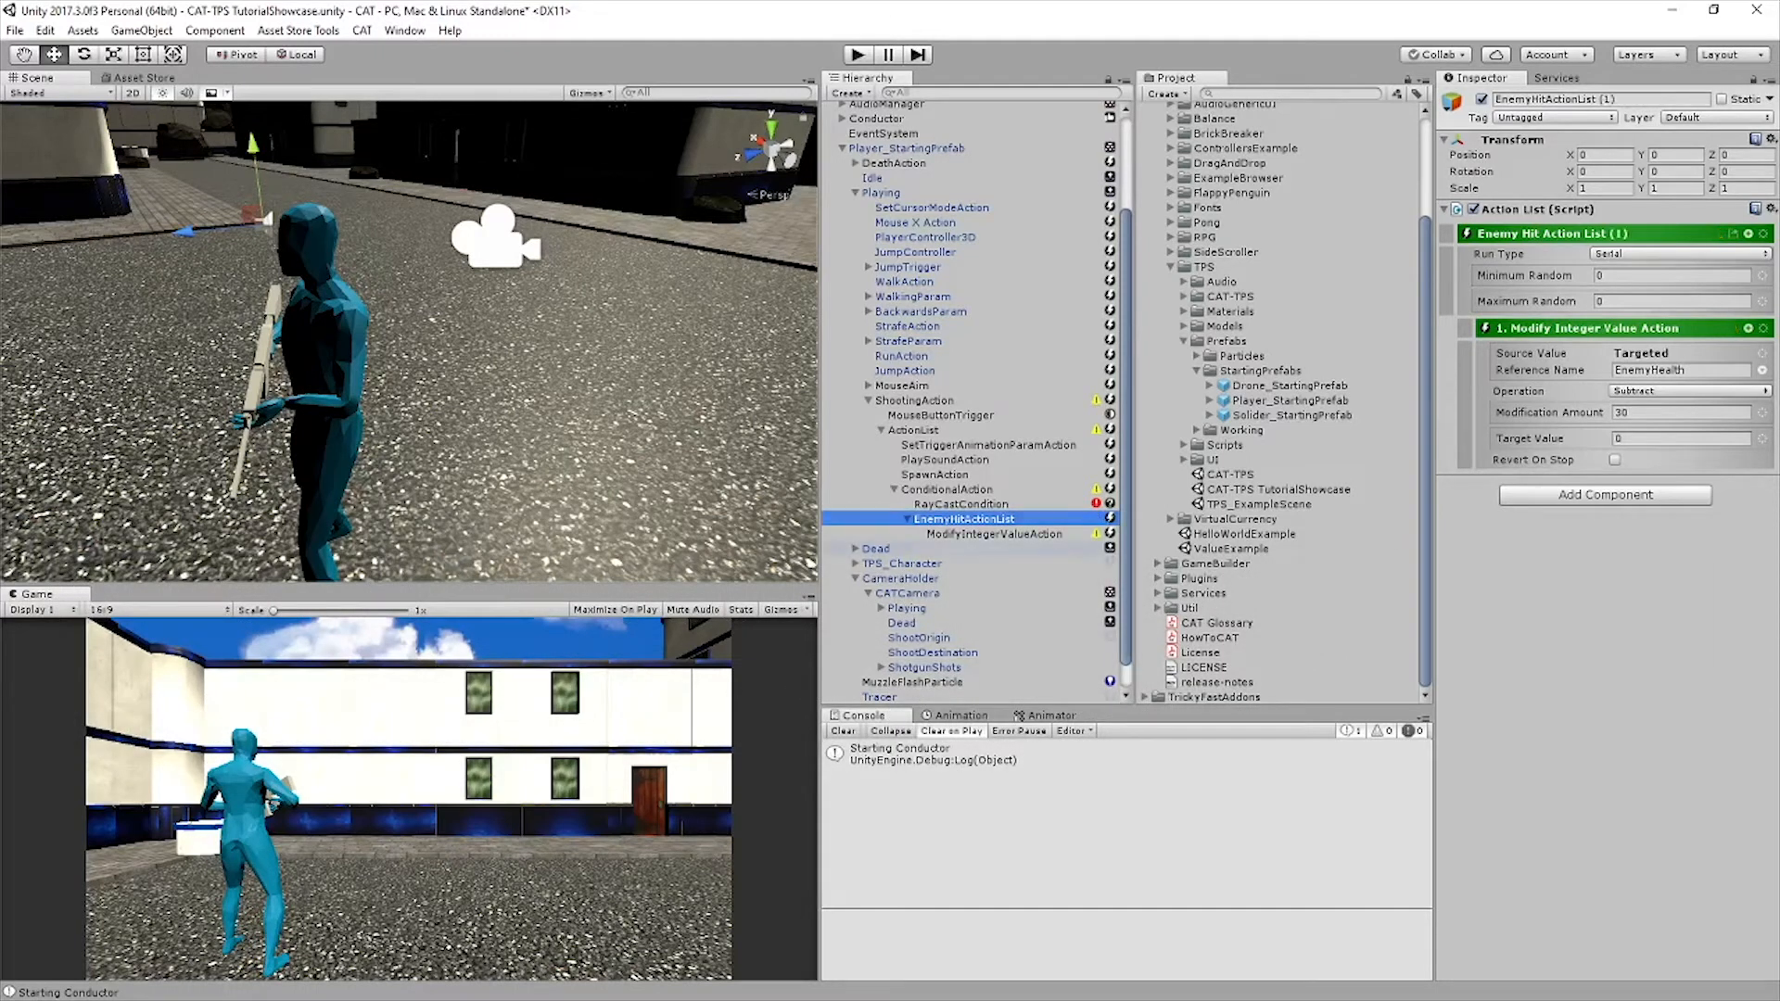
{"action": "key", "text": "ctrl+d"}
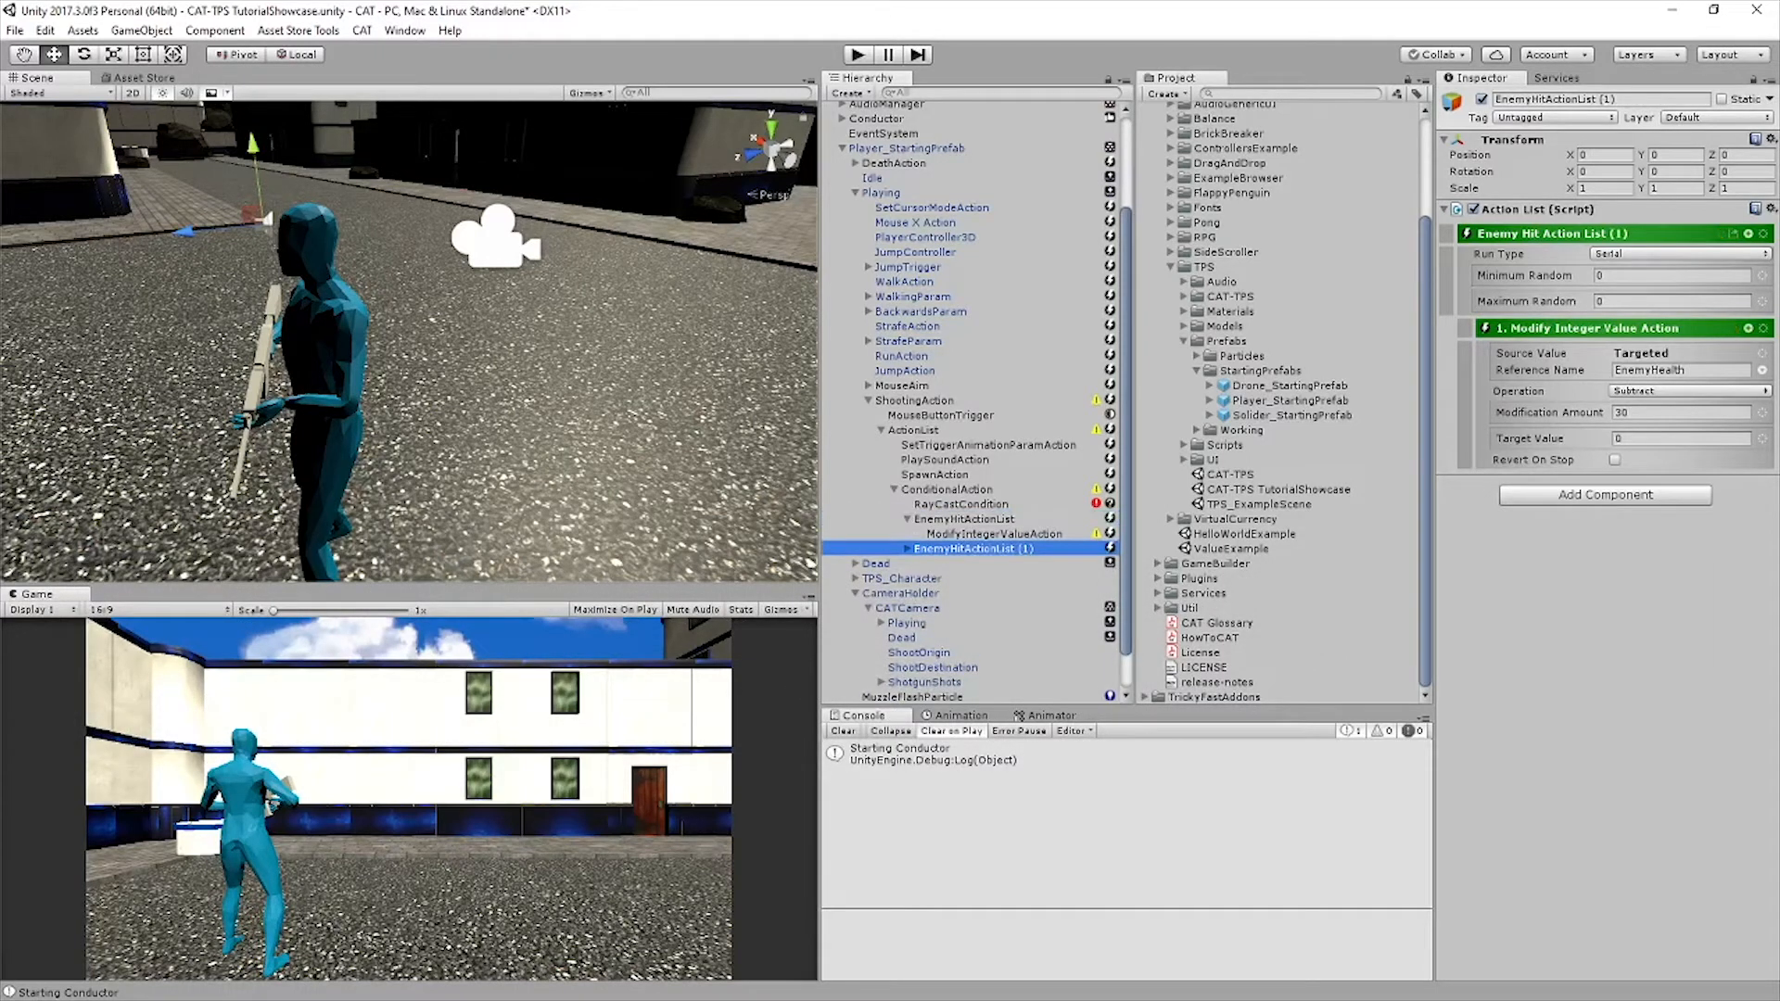
{"action": "left_click", "coordinate": [1733, 234]}
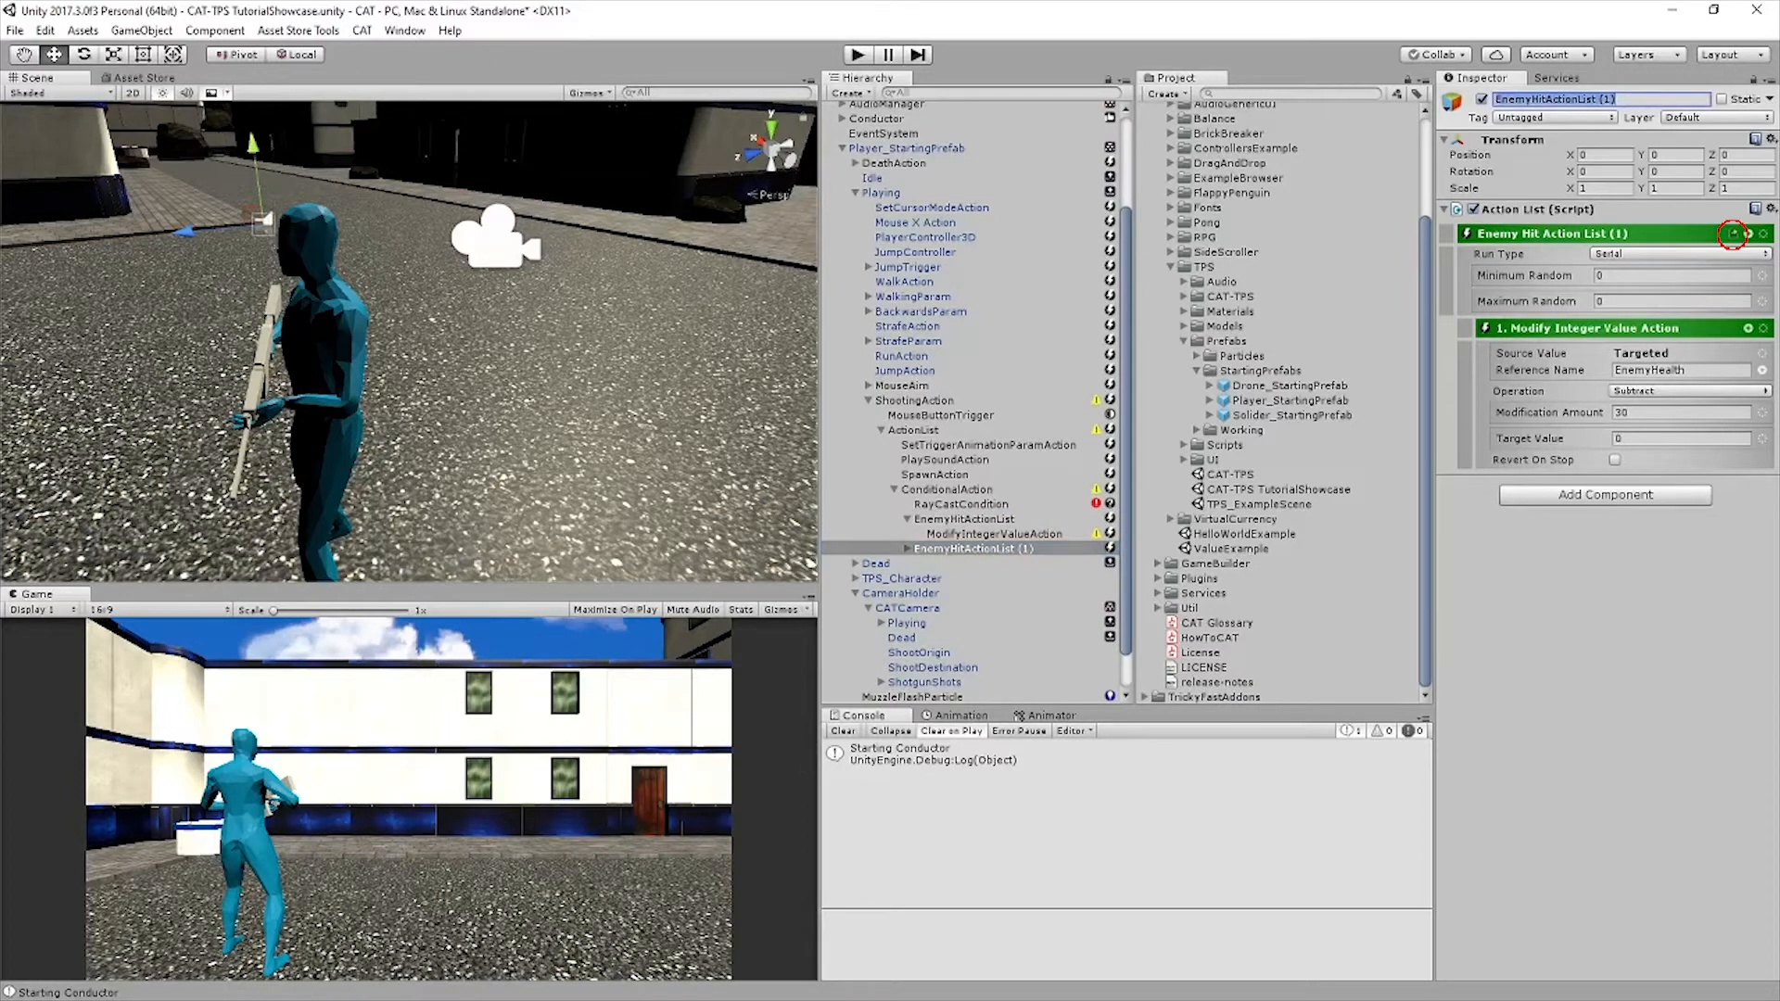
{"action": "type", "text": "OtherHitActionList"}
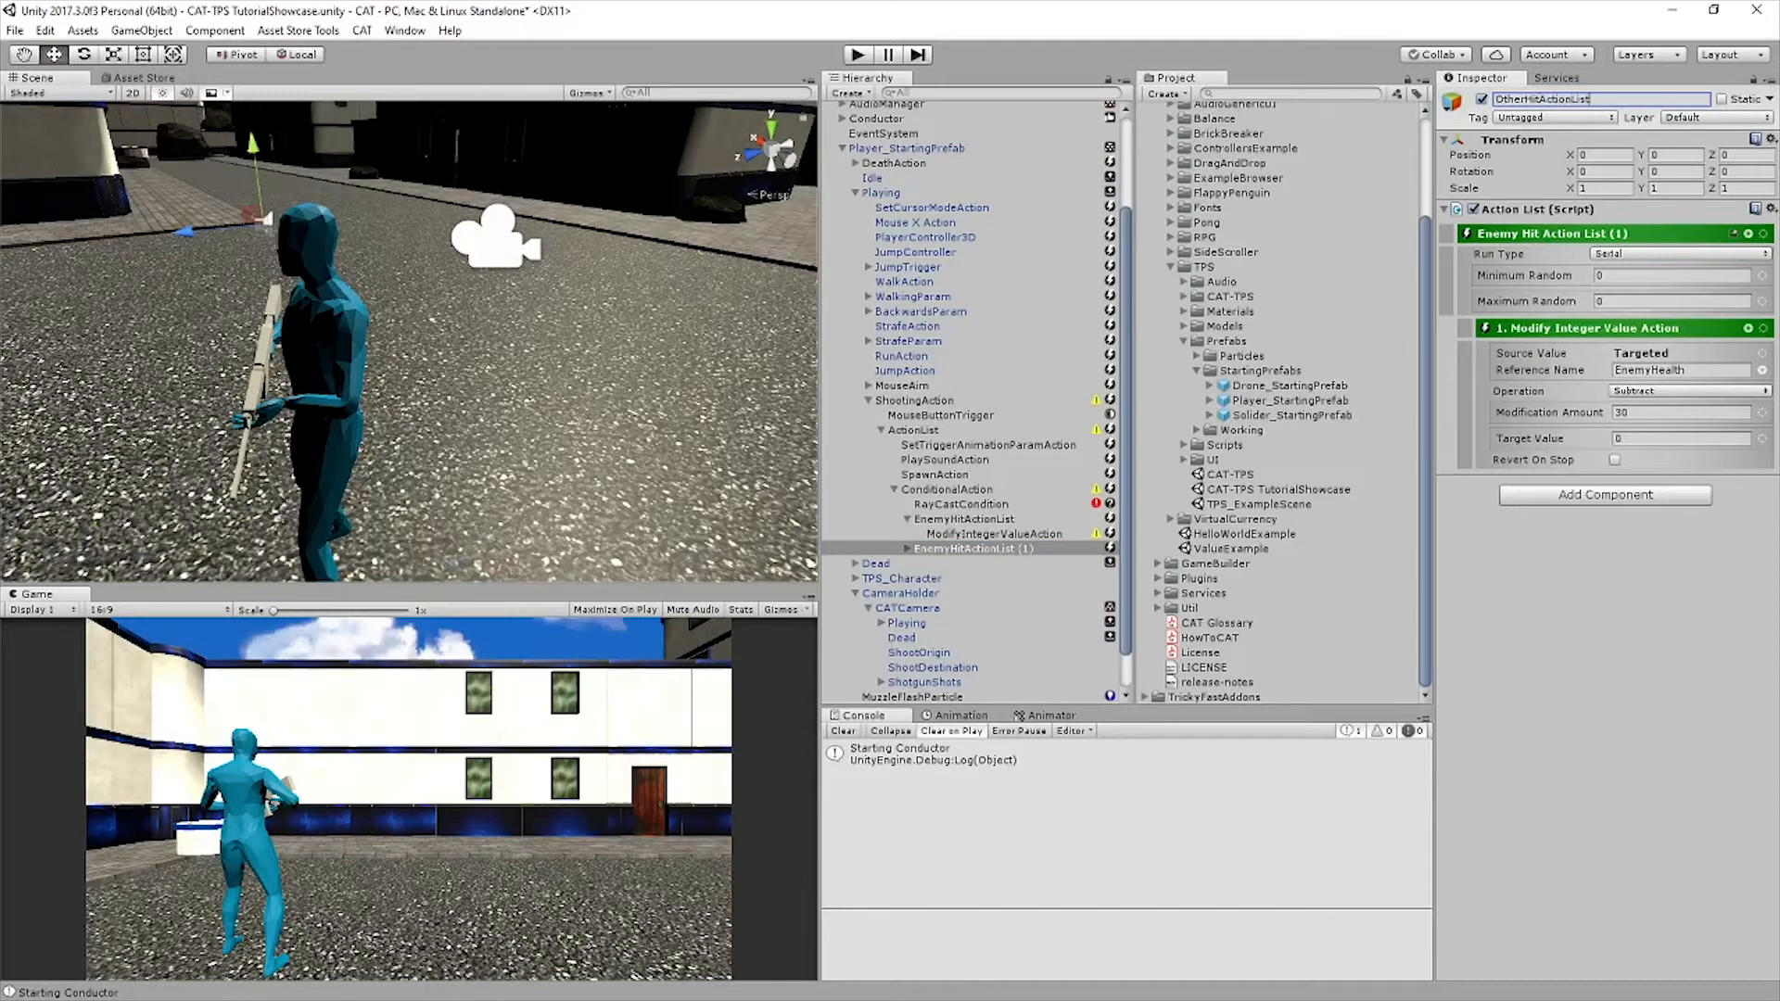
{"action": "key", "text": "Return"}
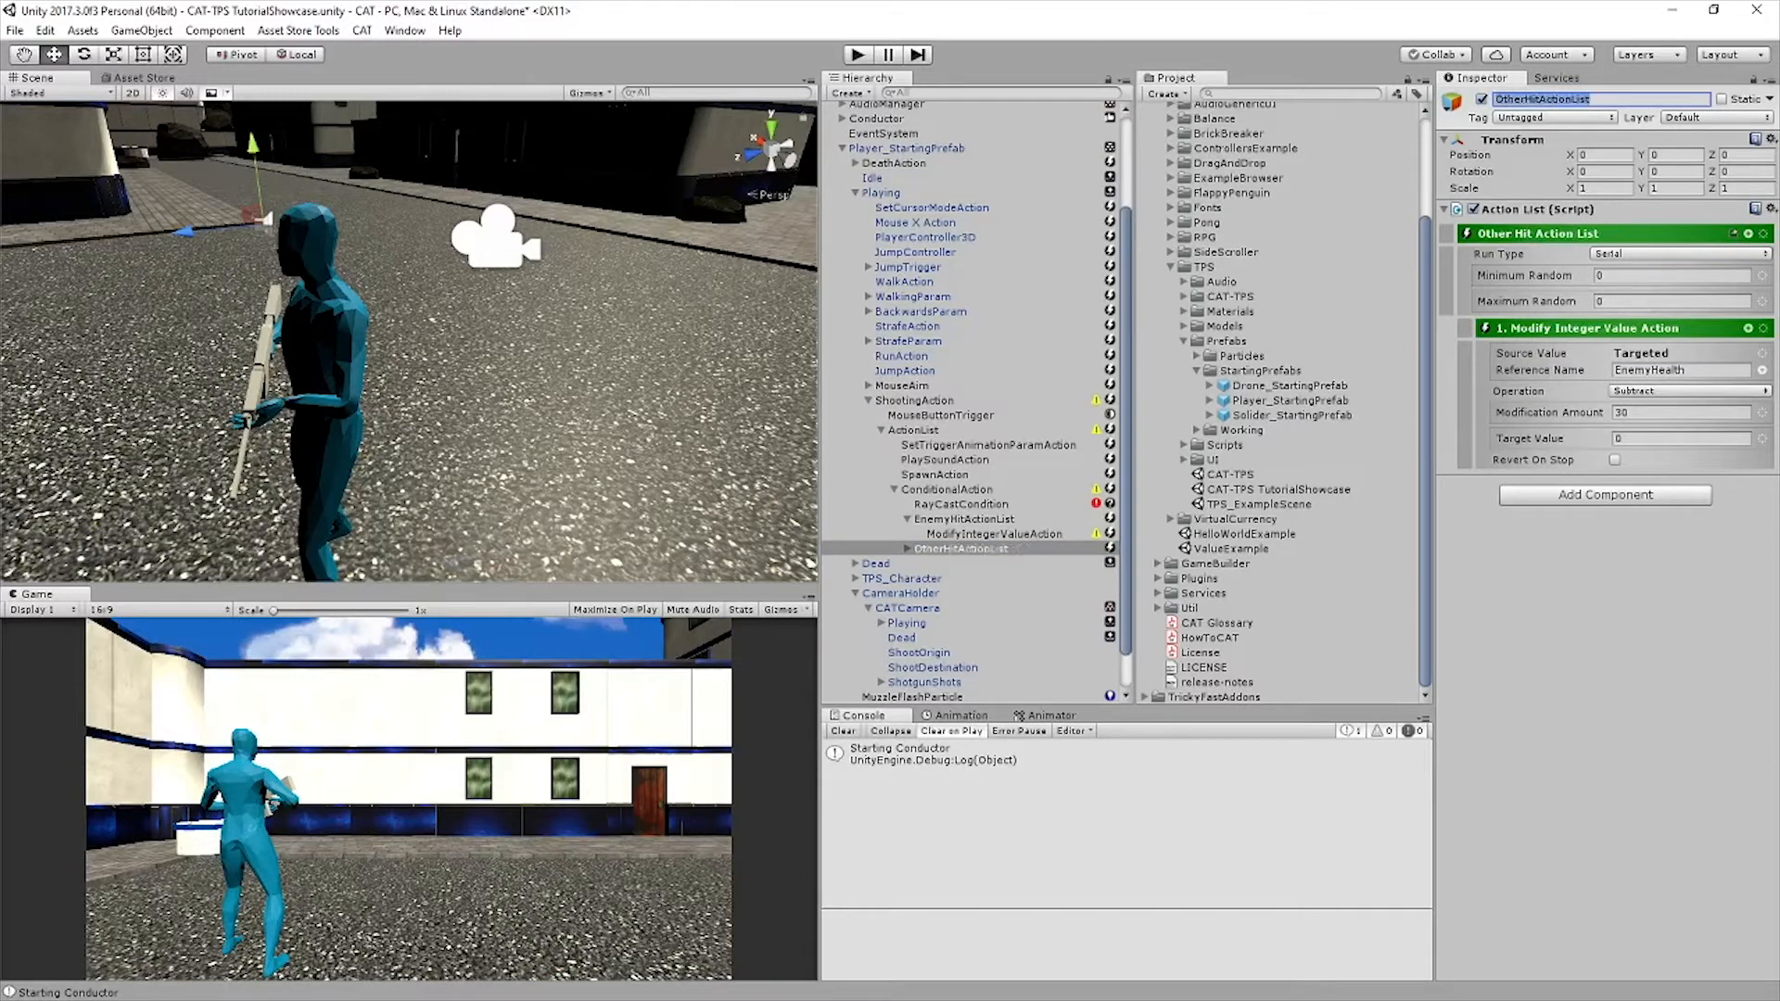
Delete the ModifyIntegerValueAction under OtherHitActionList, collapse EnemyHitActionList and select OtherHitActionList
{"action": "left_click", "coordinate": [1586, 328]}
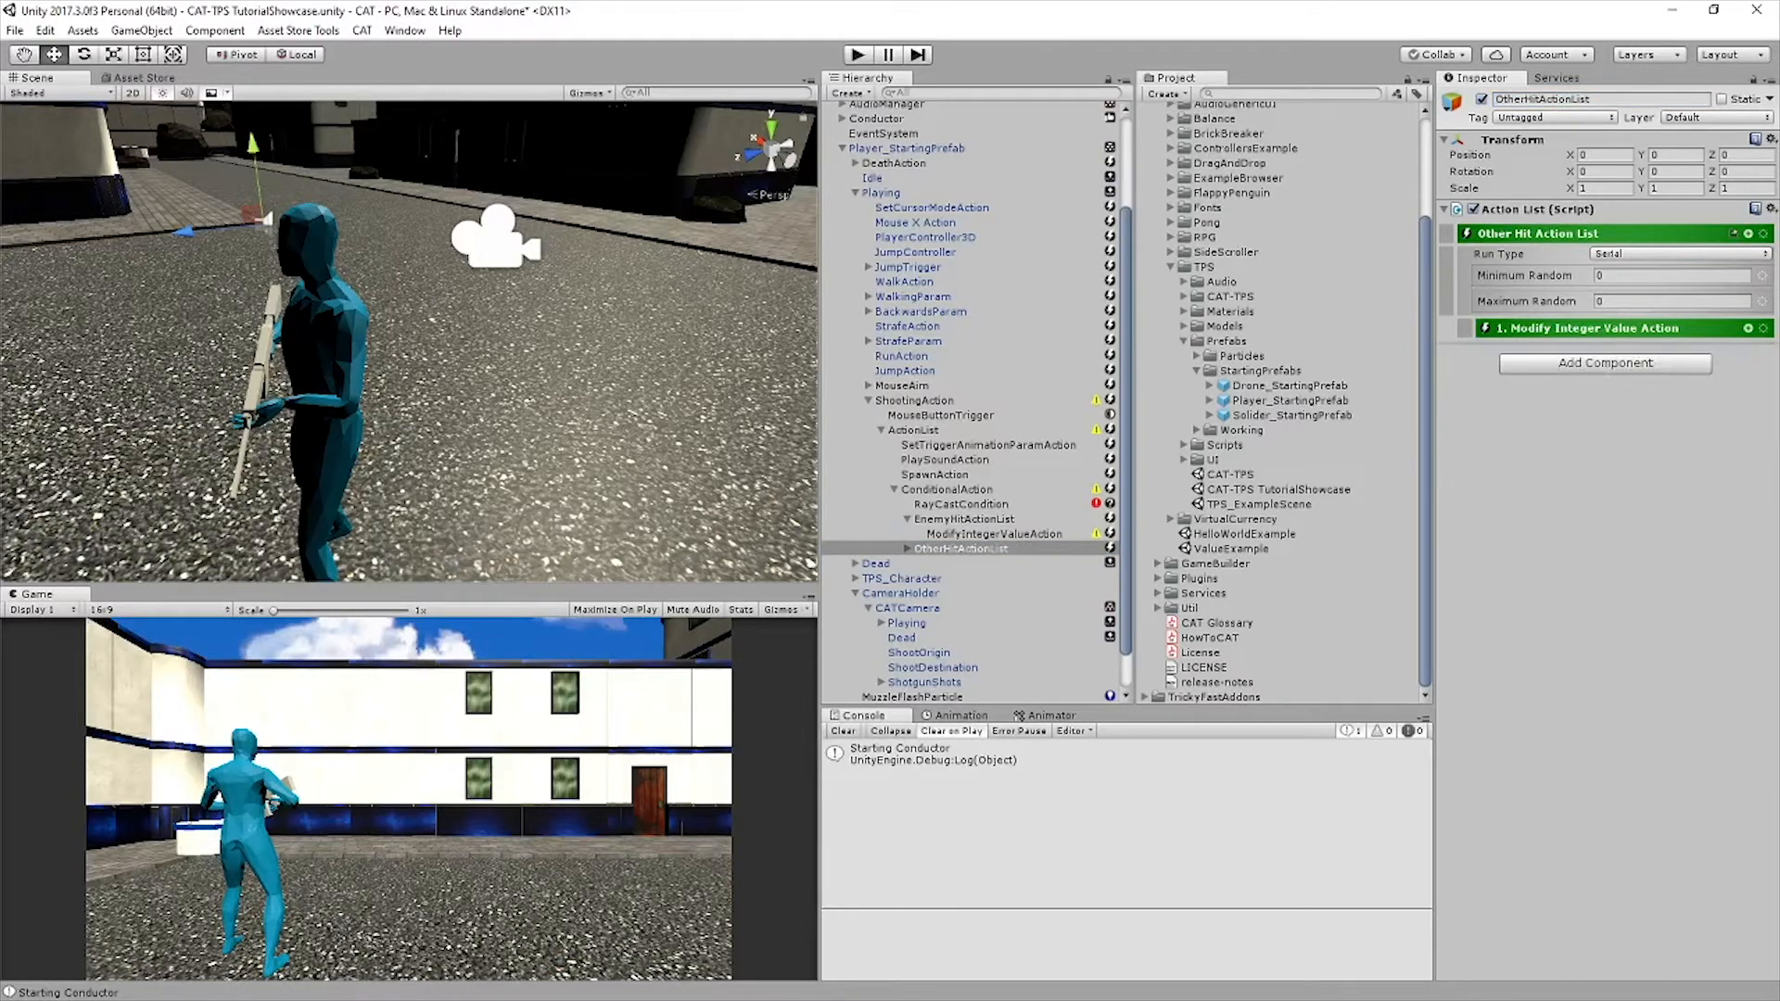
{"action": "left_click", "coordinate": [907, 548]}
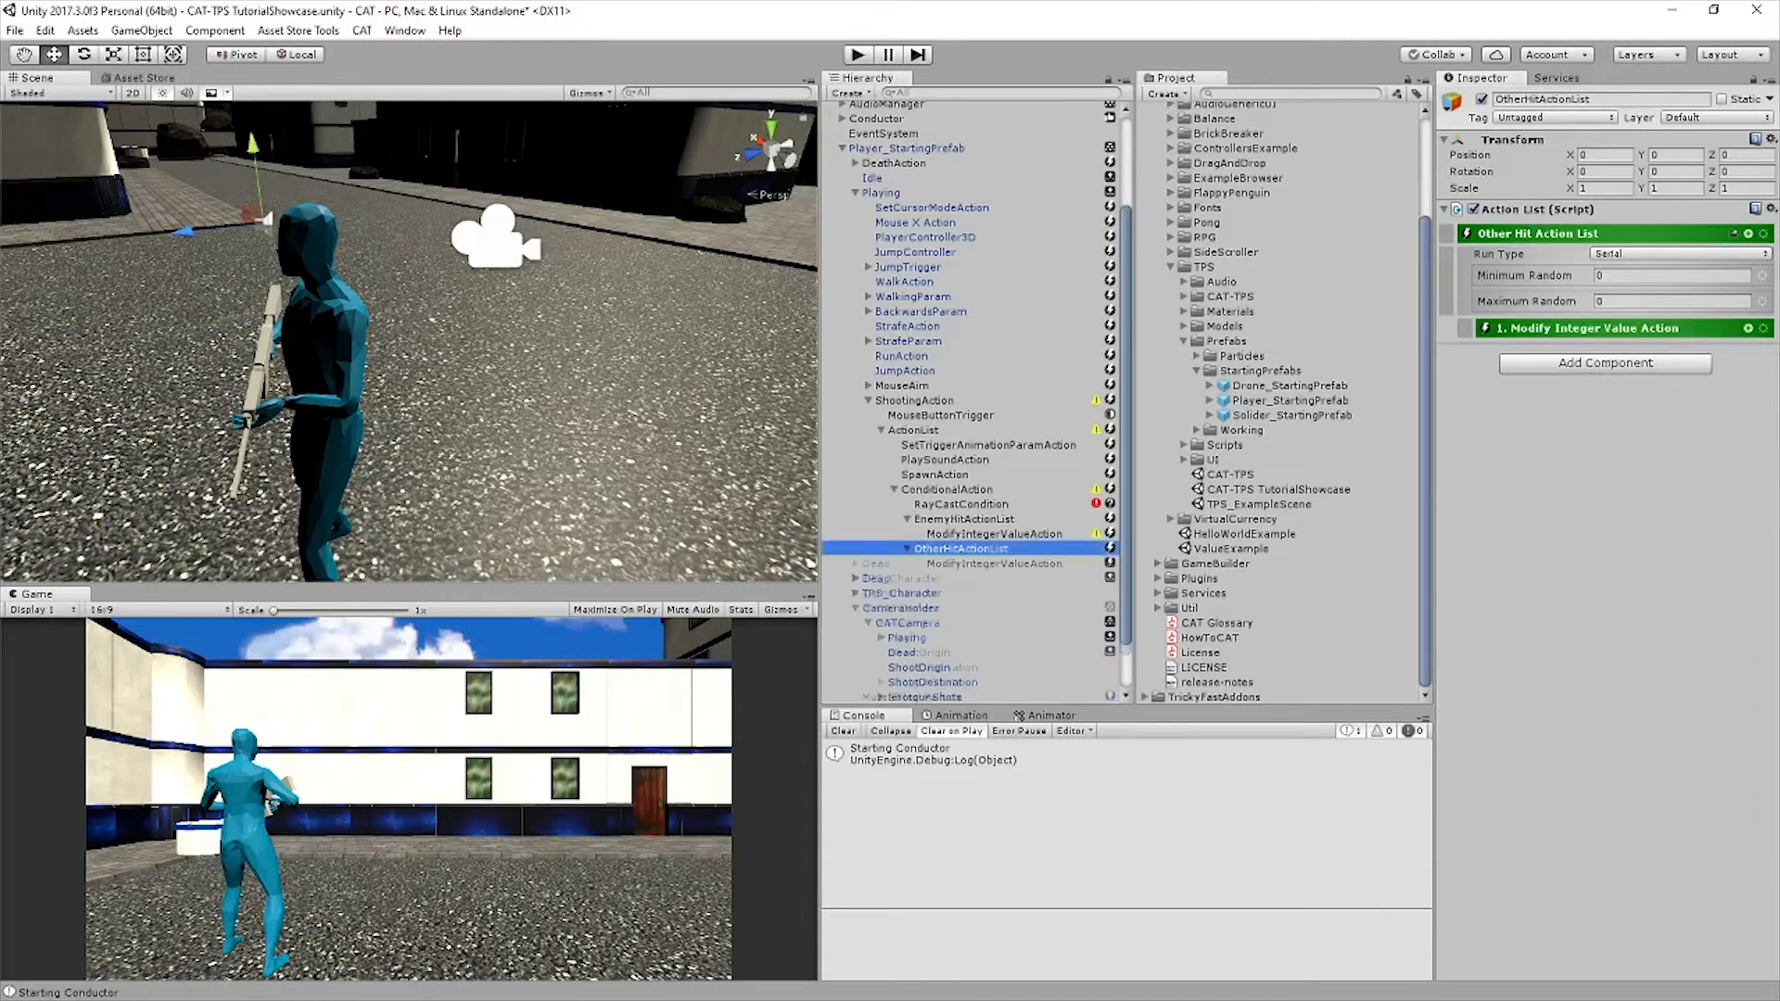
{"action": "left_click", "coordinate": [993, 564]}
{"action": "key", "text": "Delete"}
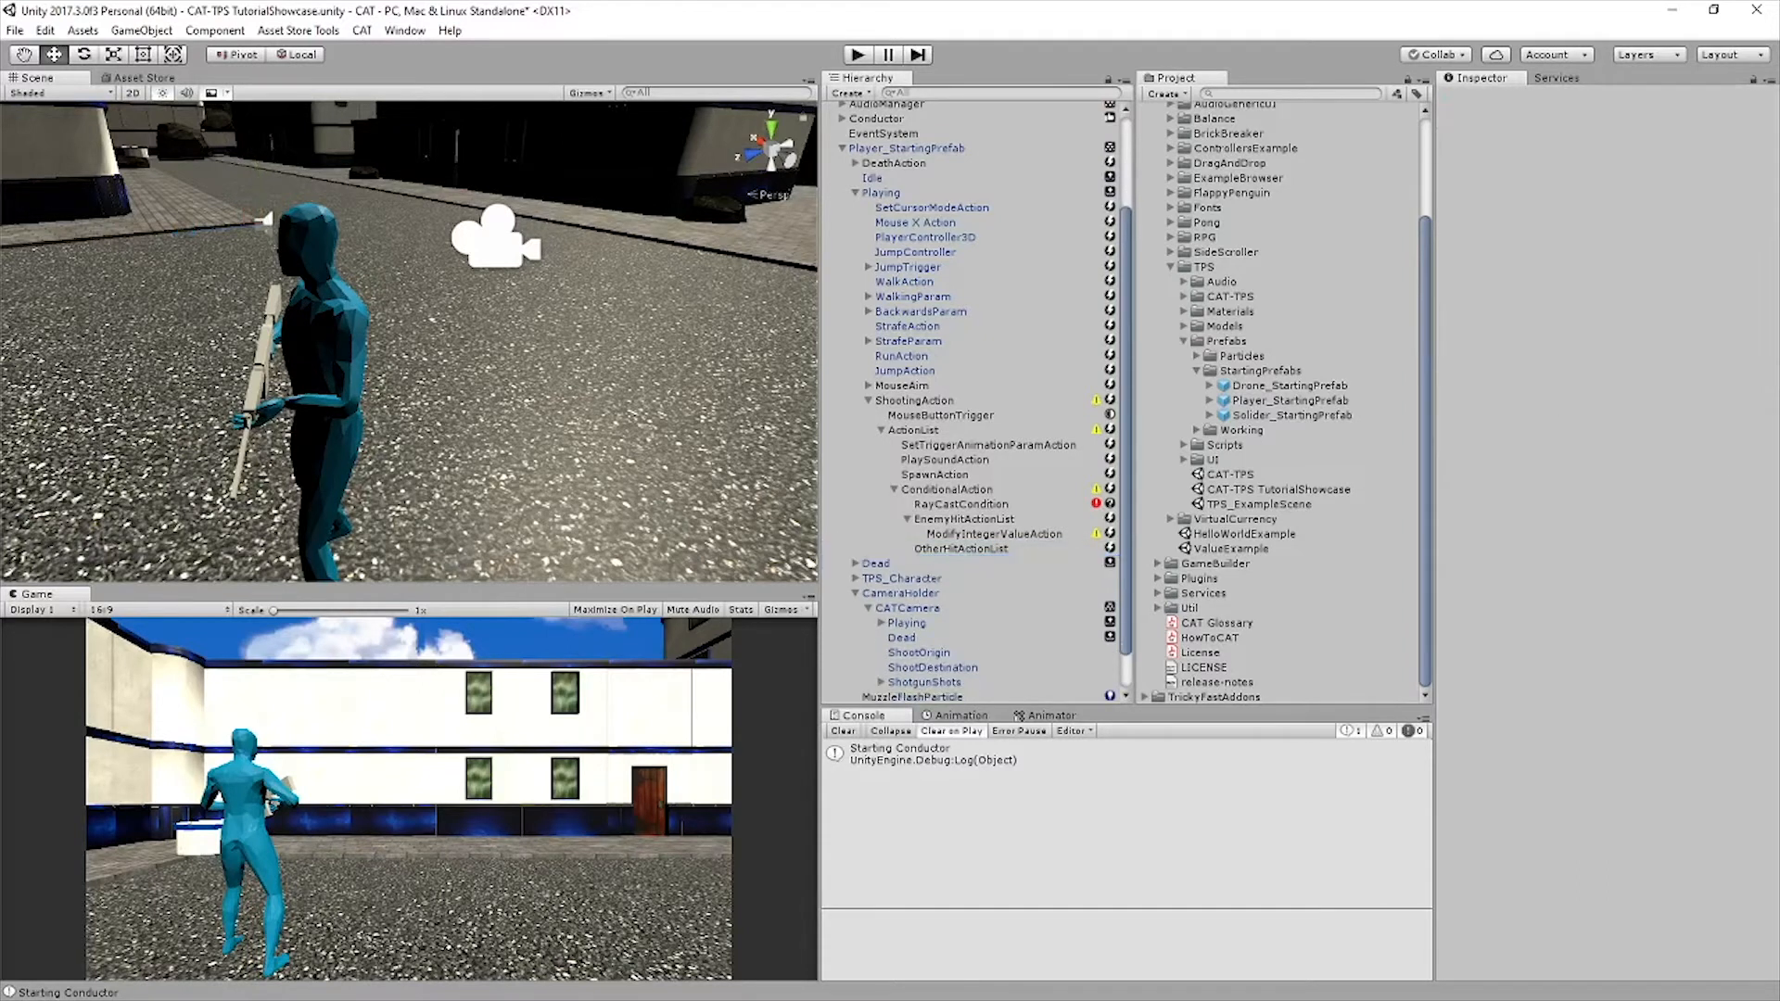
{"action": "left_click", "coordinate": [908, 519]}
{"action": "left_click", "coordinate": [962, 534]}
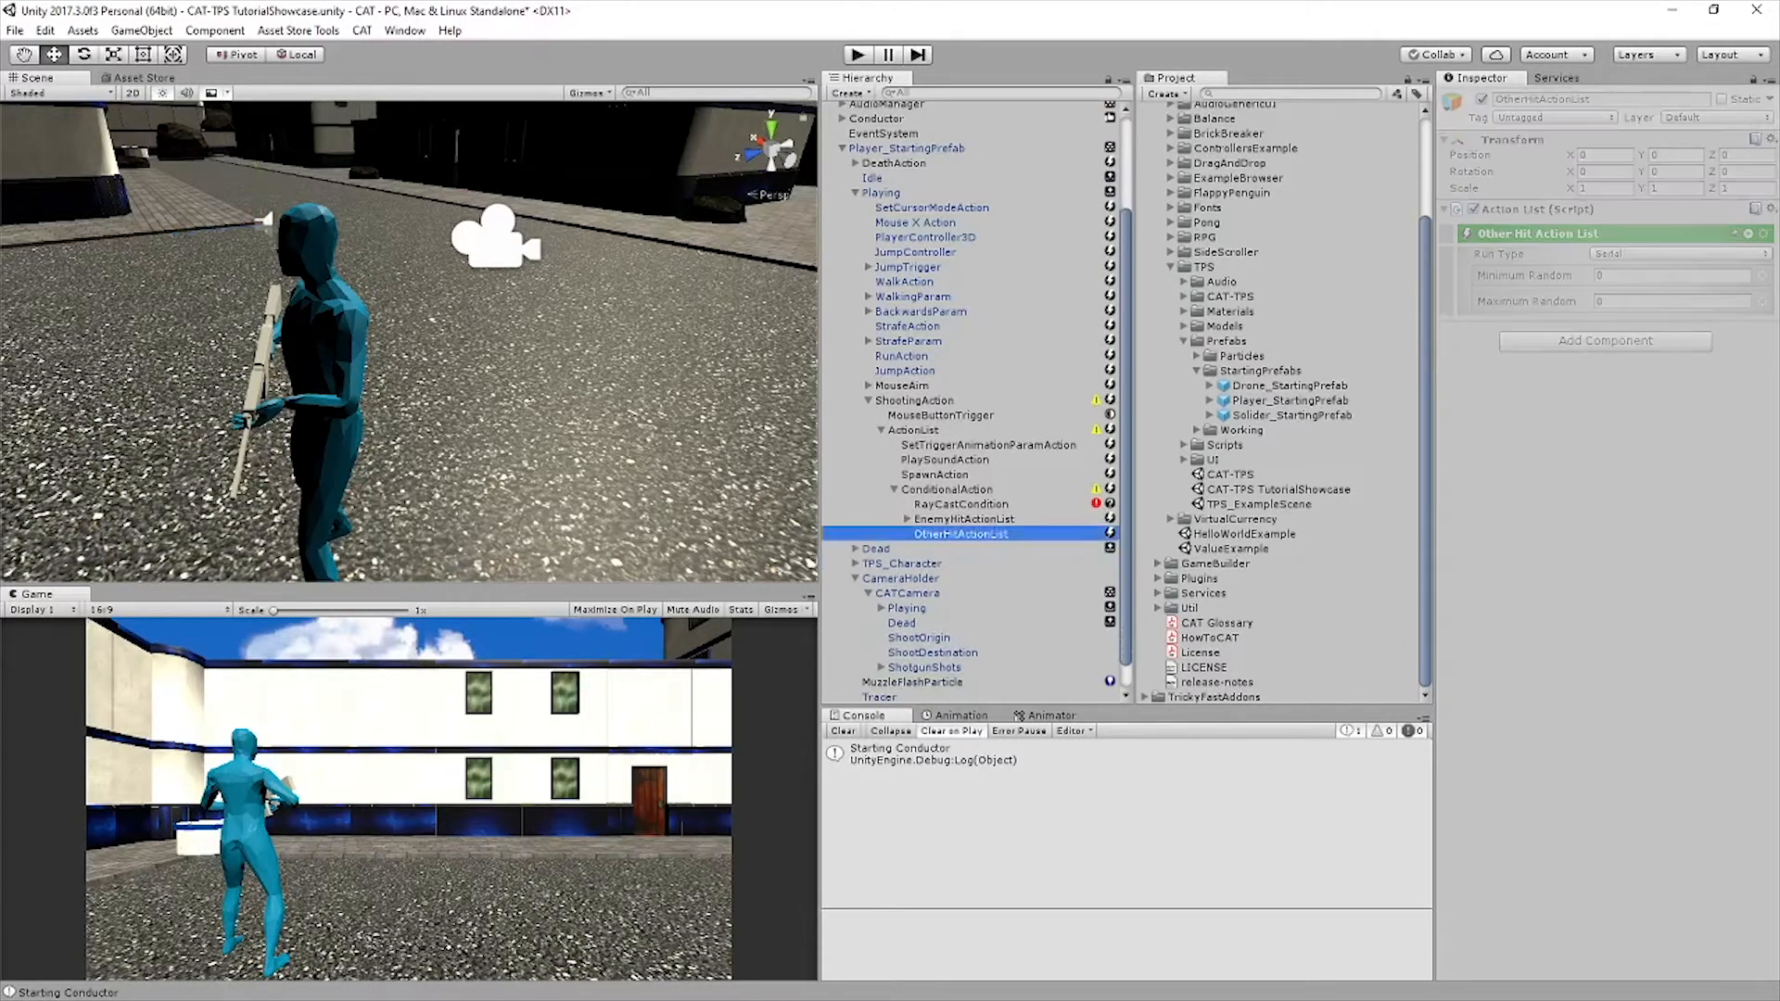
Add a Log Action under OtherHitActionList with the message "Enemy not hit"
{"action": "left_click", "coordinate": [1605, 340]}
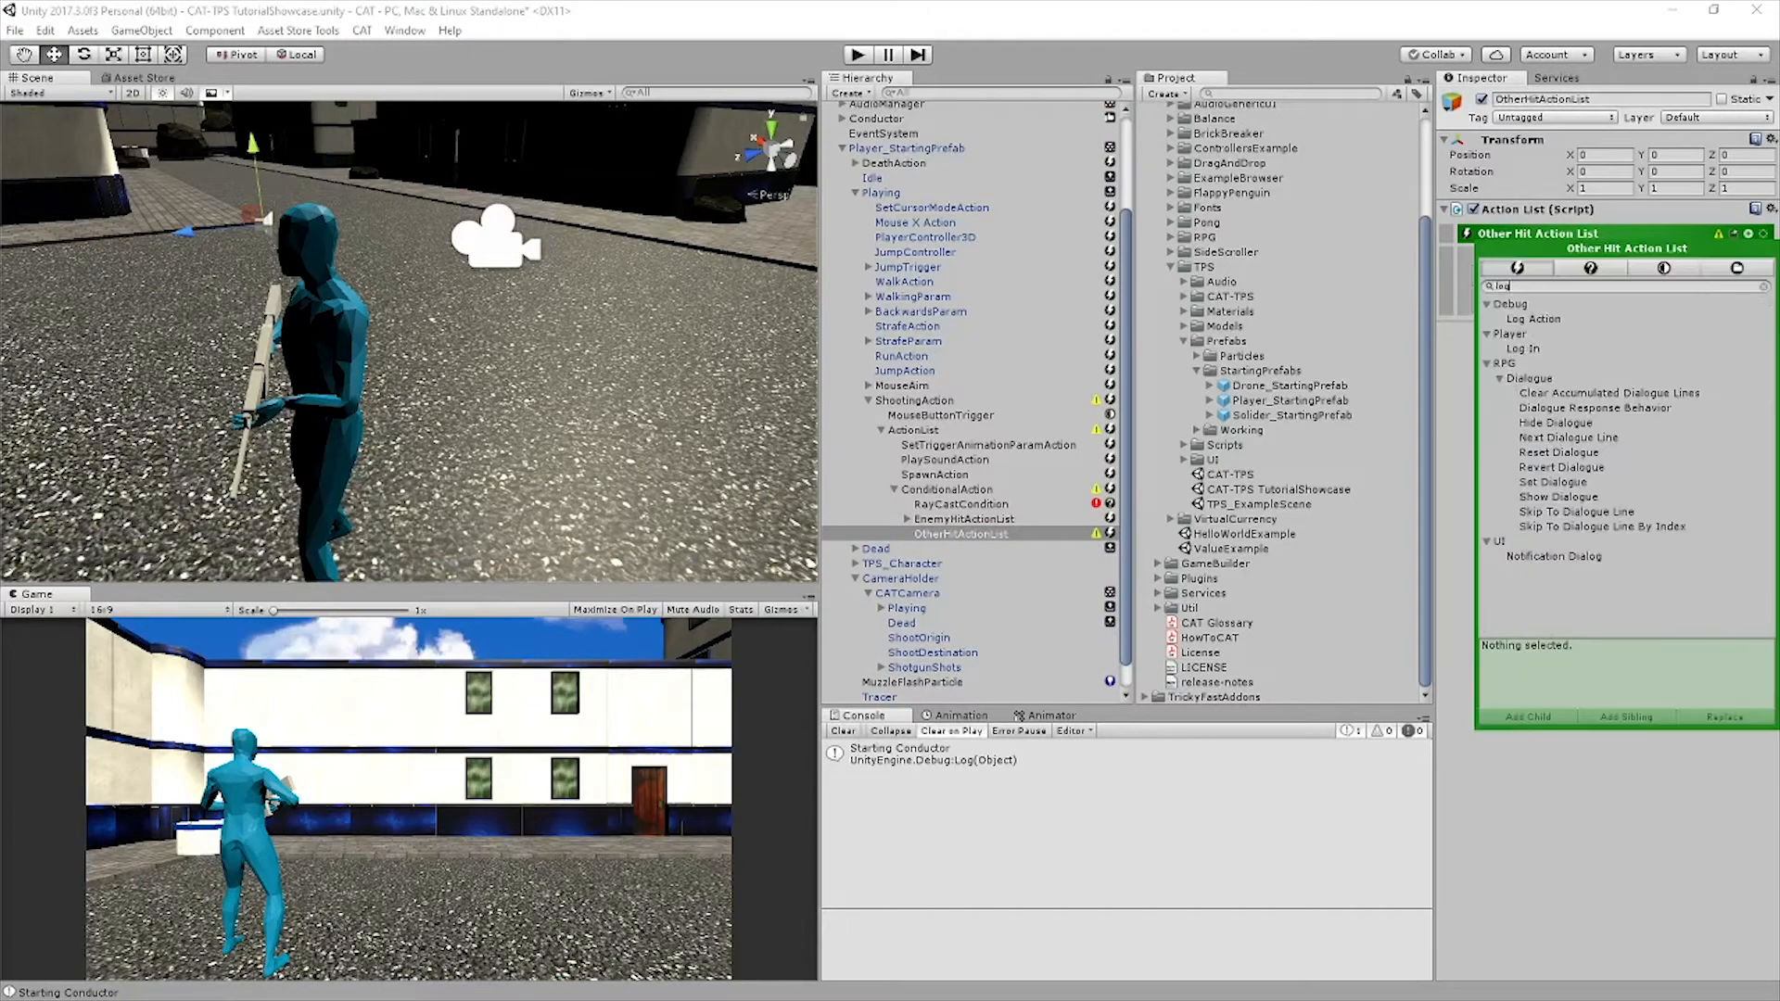
{"action": "left_click", "coordinate": [1537, 319]}
{"action": "key", "text": "Return"}
{"action": "type", "text": "Enemy not"}
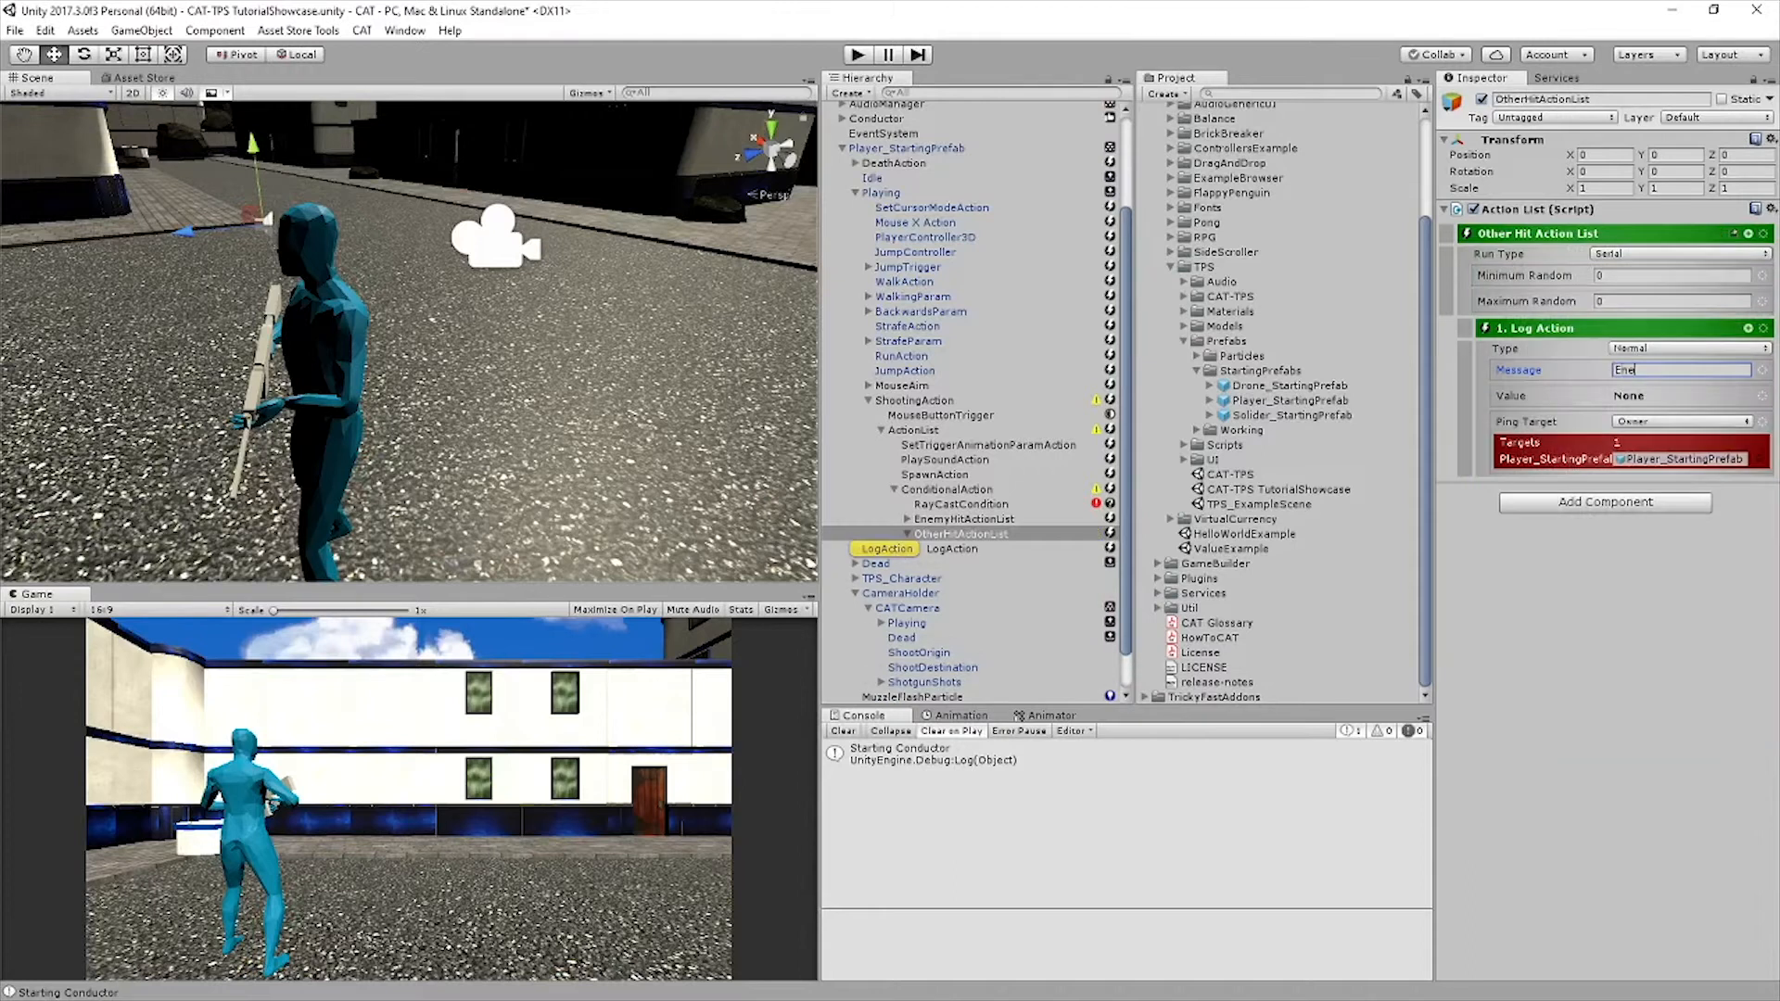
{"action": "type", "text": "hit"}
{"action": "left_click", "coordinate": [1668, 370]}
{"action": "key", "text": "BackSpace"}
{"action": "key", "text": "Right"}
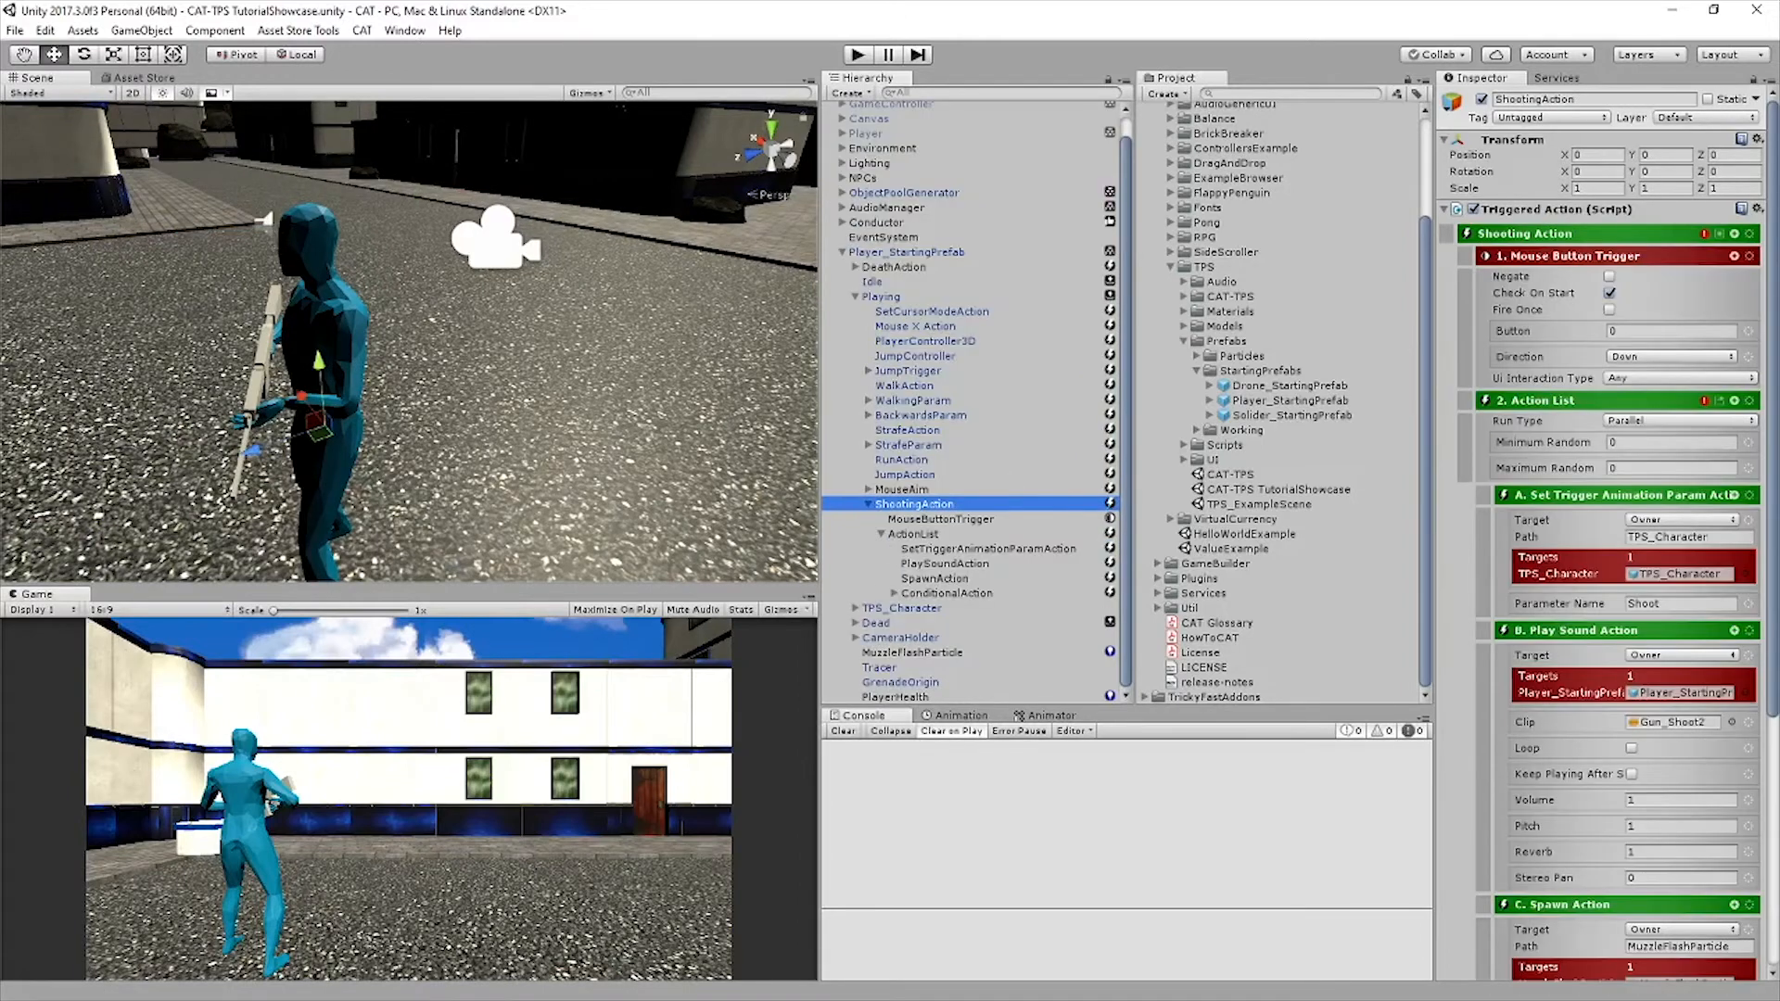
Collapse ShootingAction and add a Keyboard Trigger as its sibling under Playing
{"action": "right_click_drag", "start_coordinate": [408, 343], "coordinate": [382, 369]}
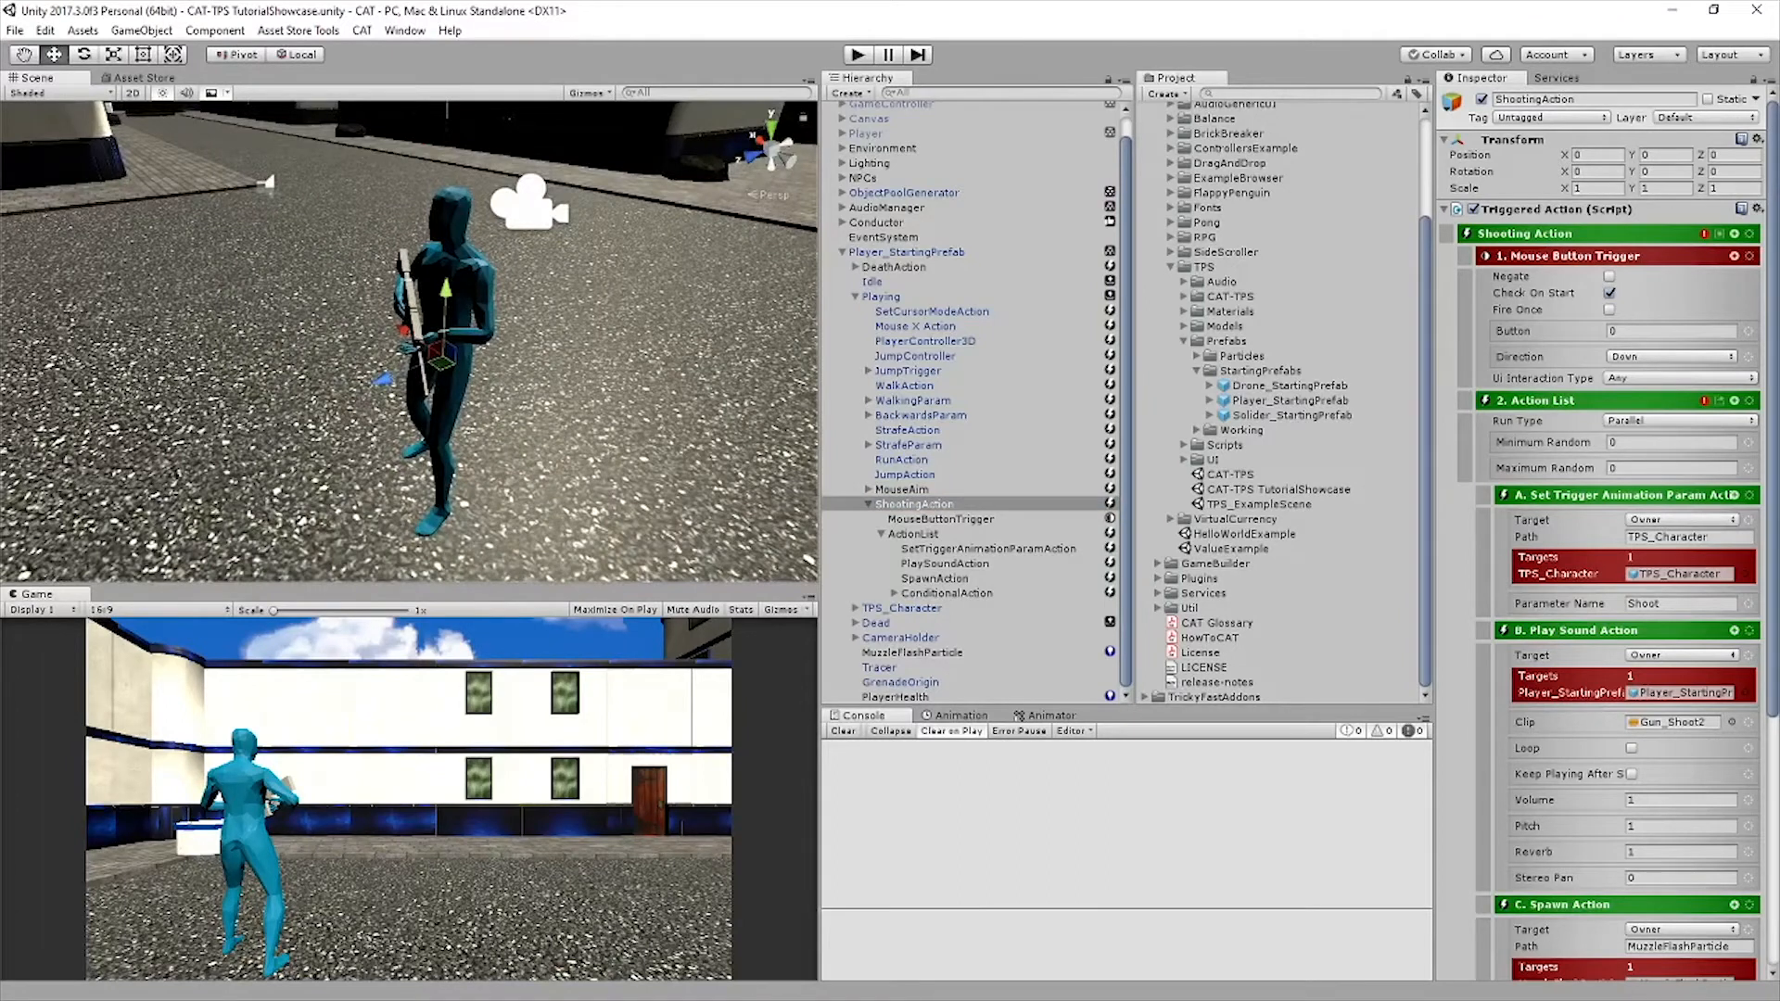
{"action": "right_click_drag", "start_coordinate": [382, 369], "coordinate": [400, 370]}
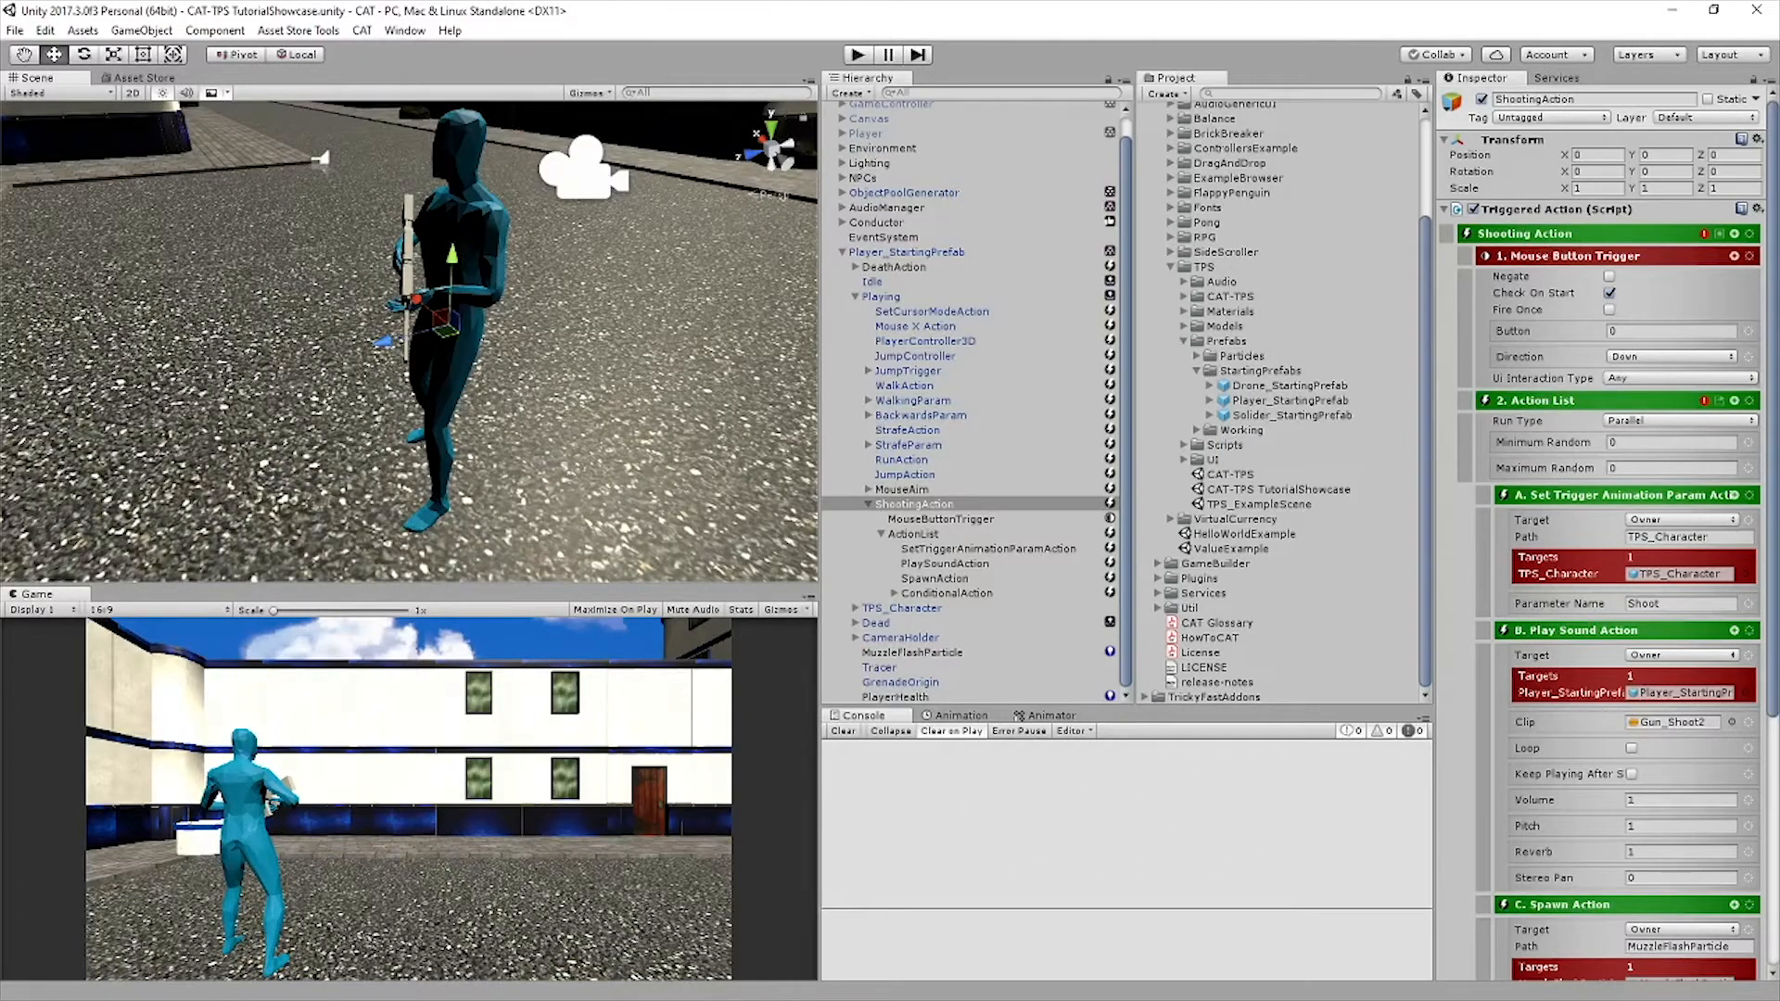
{"action": "left_click", "coordinate": [869, 505]}
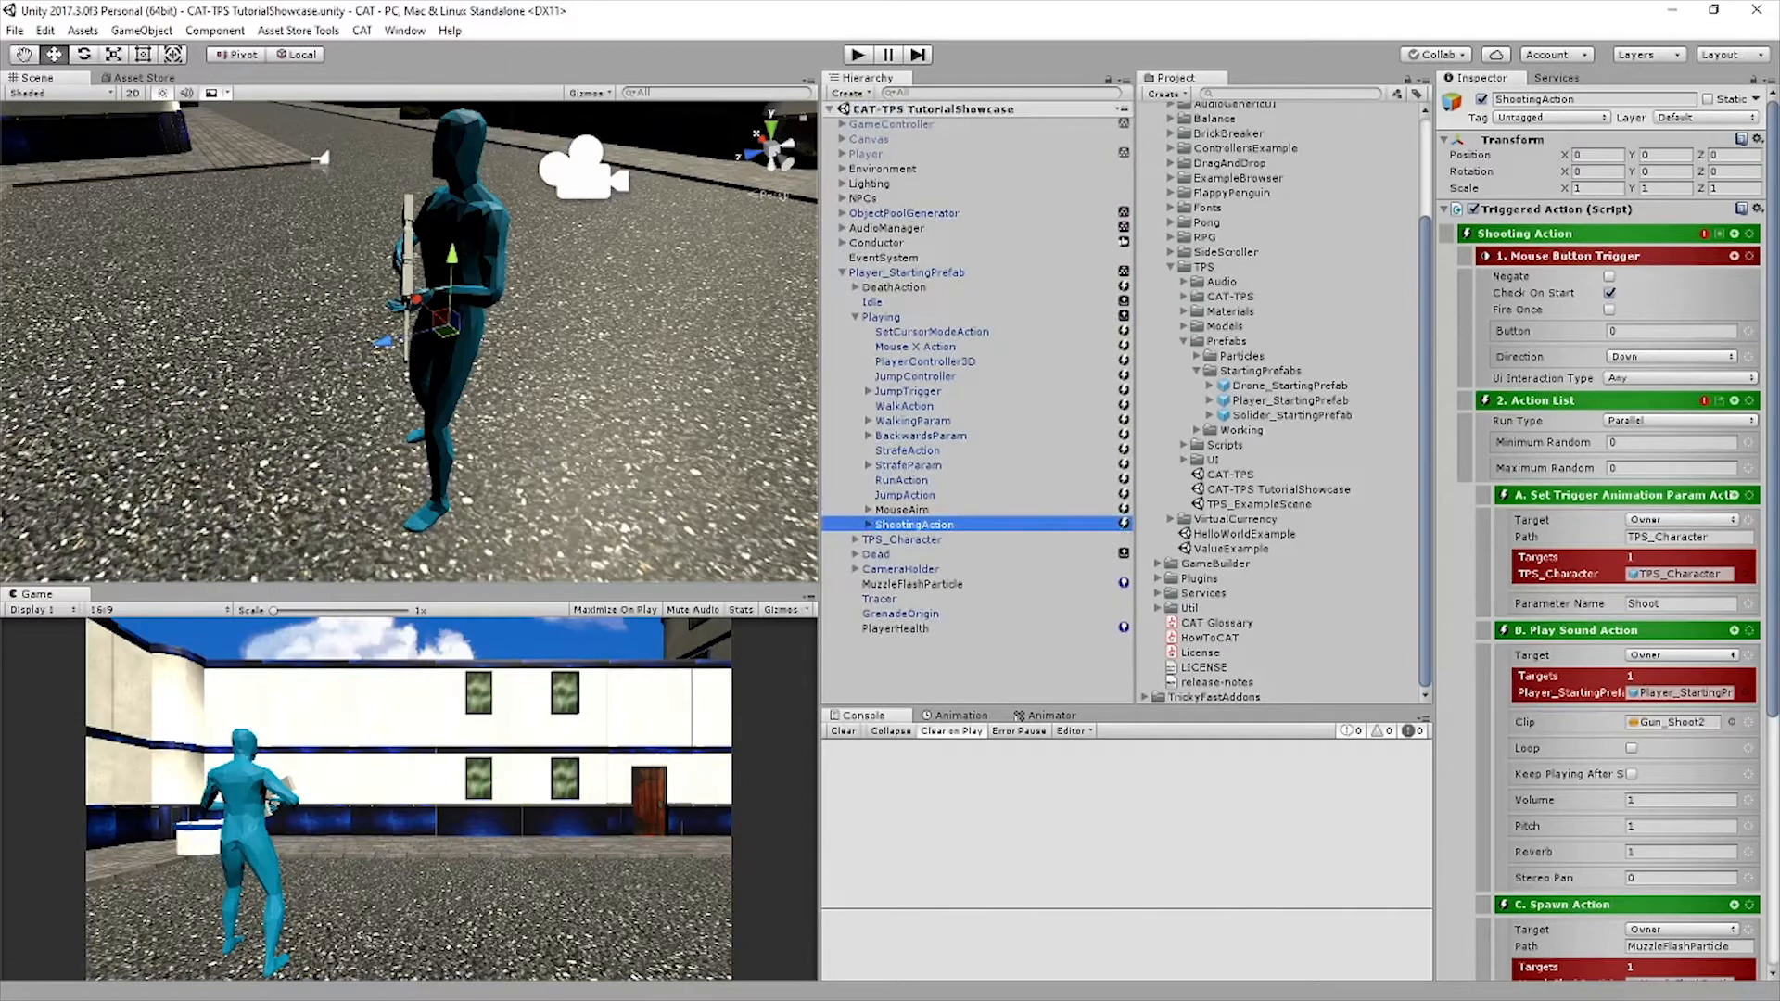
{"action": "left_click", "coordinate": [1734, 233]}
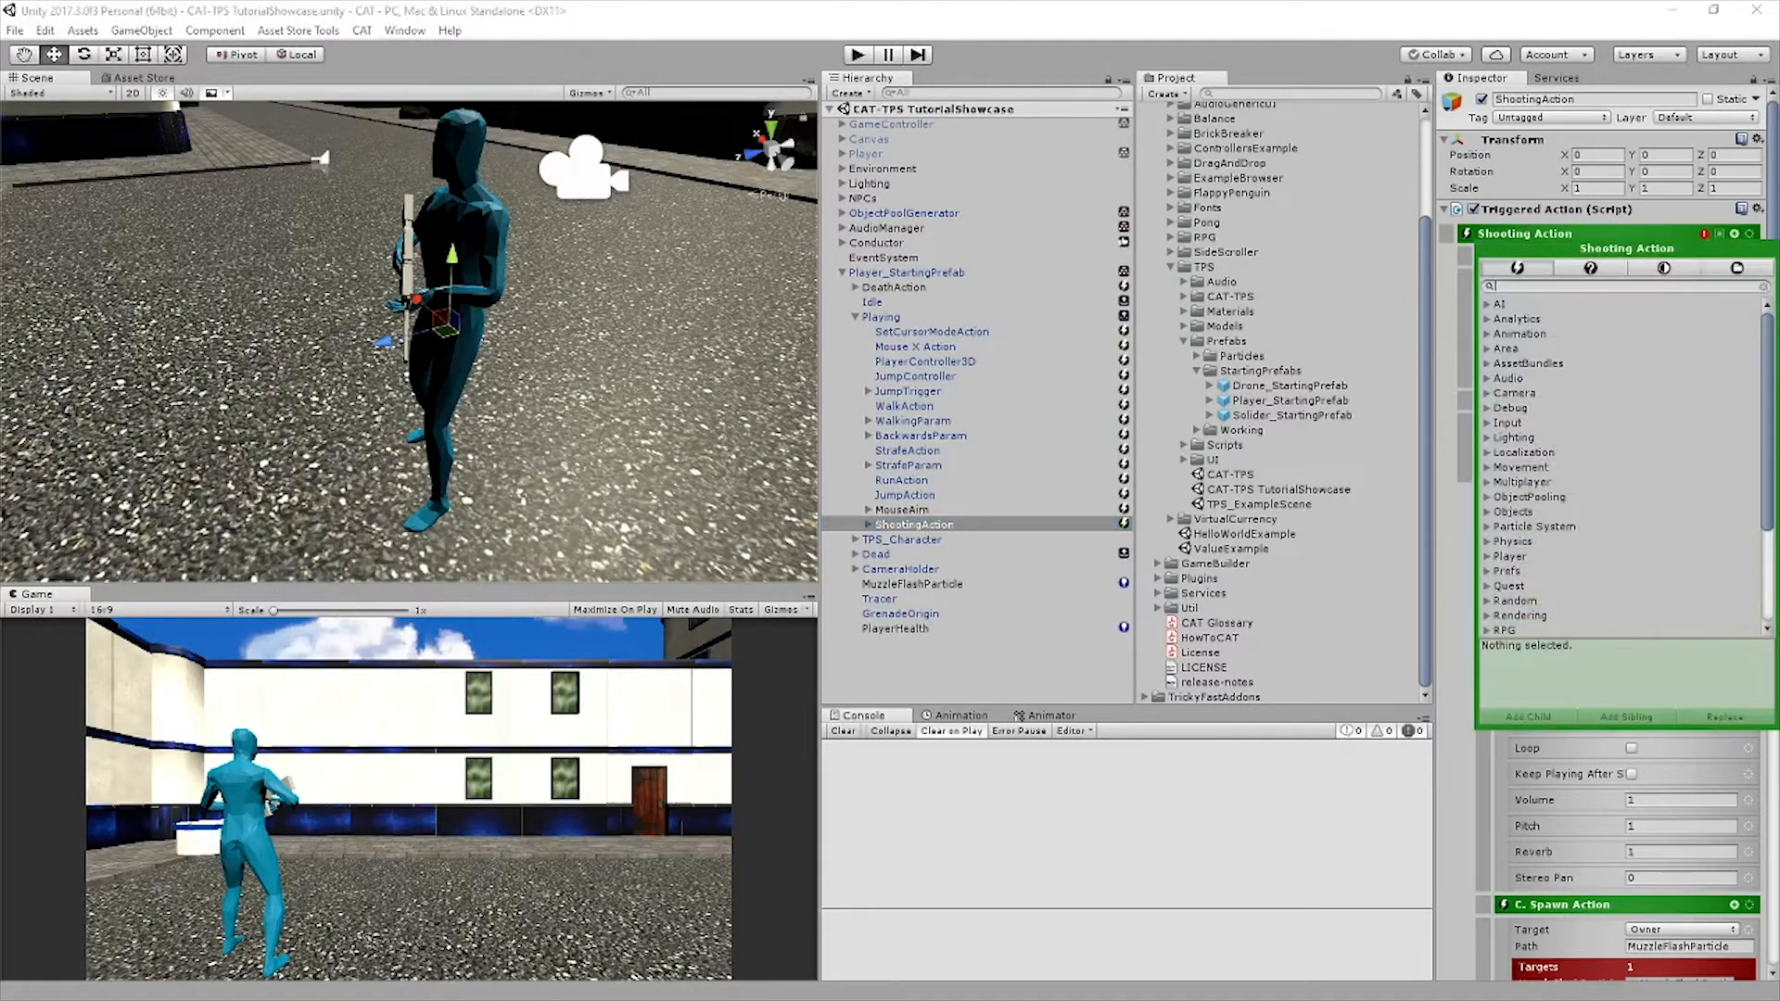
{"action": "type", "text": "k"}
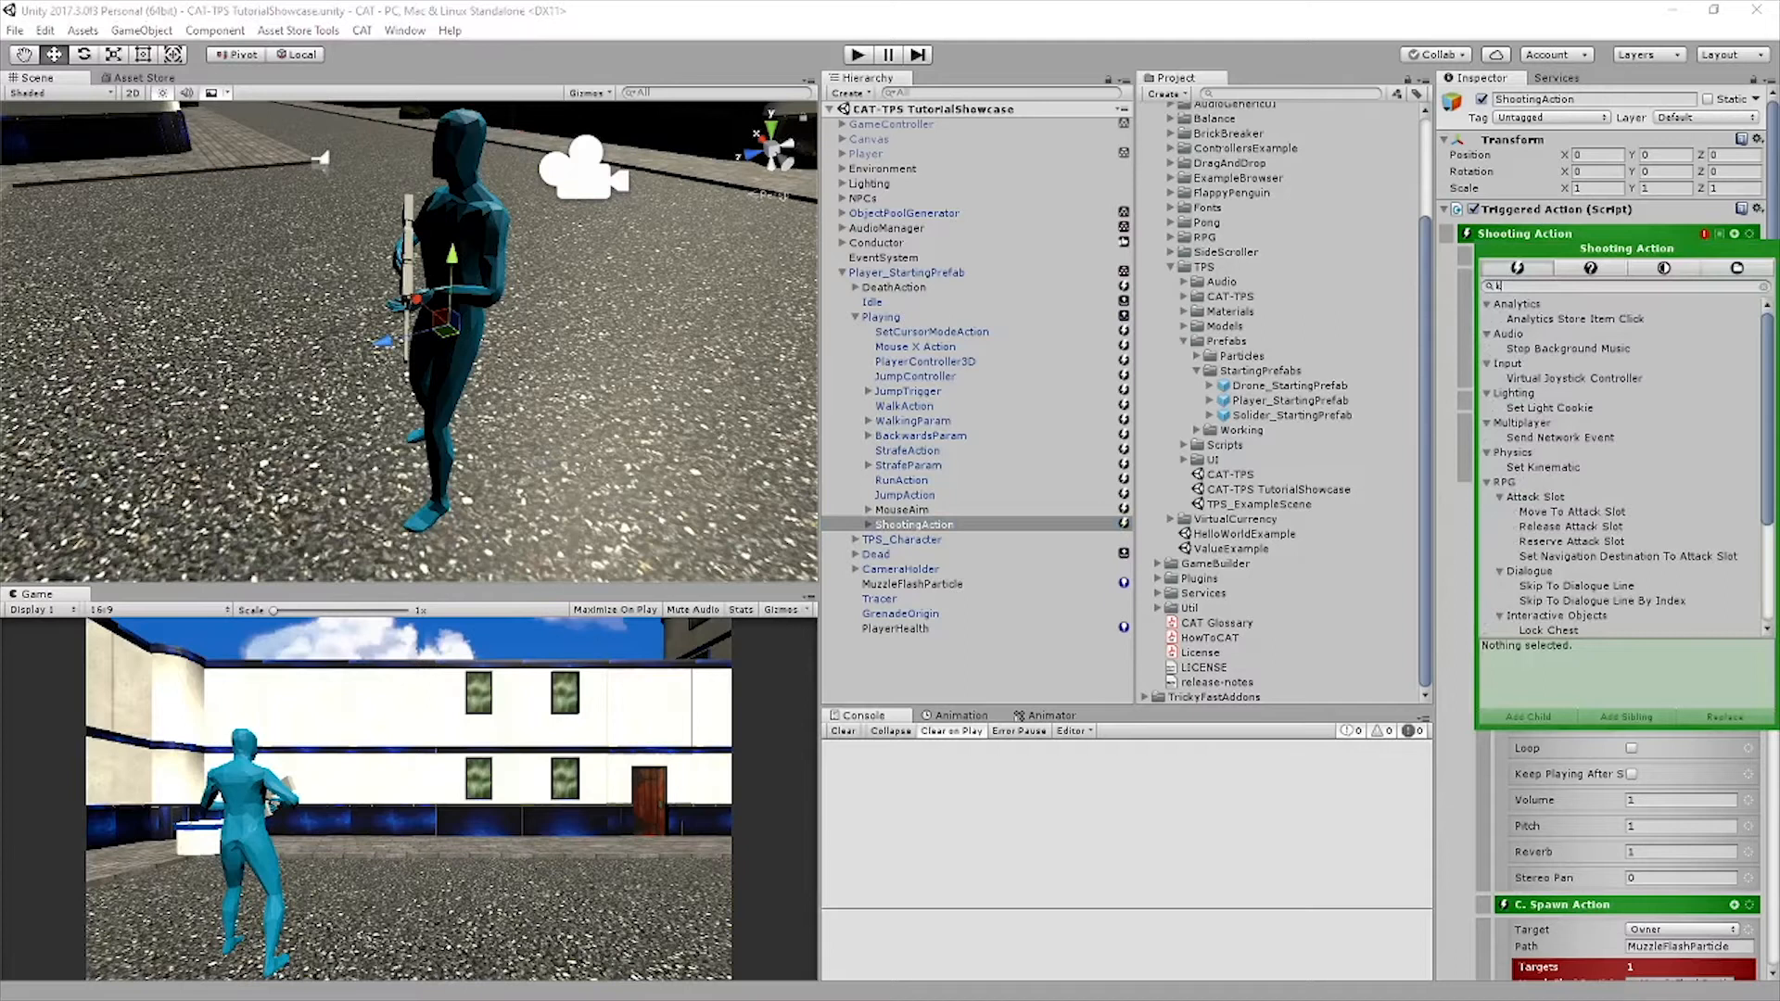
{"action": "left_click", "coordinate": [1663, 268]}
{"action": "left_click", "coordinate": [1553, 319]}
{"action": "left_click", "coordinate": [1626, 717]}
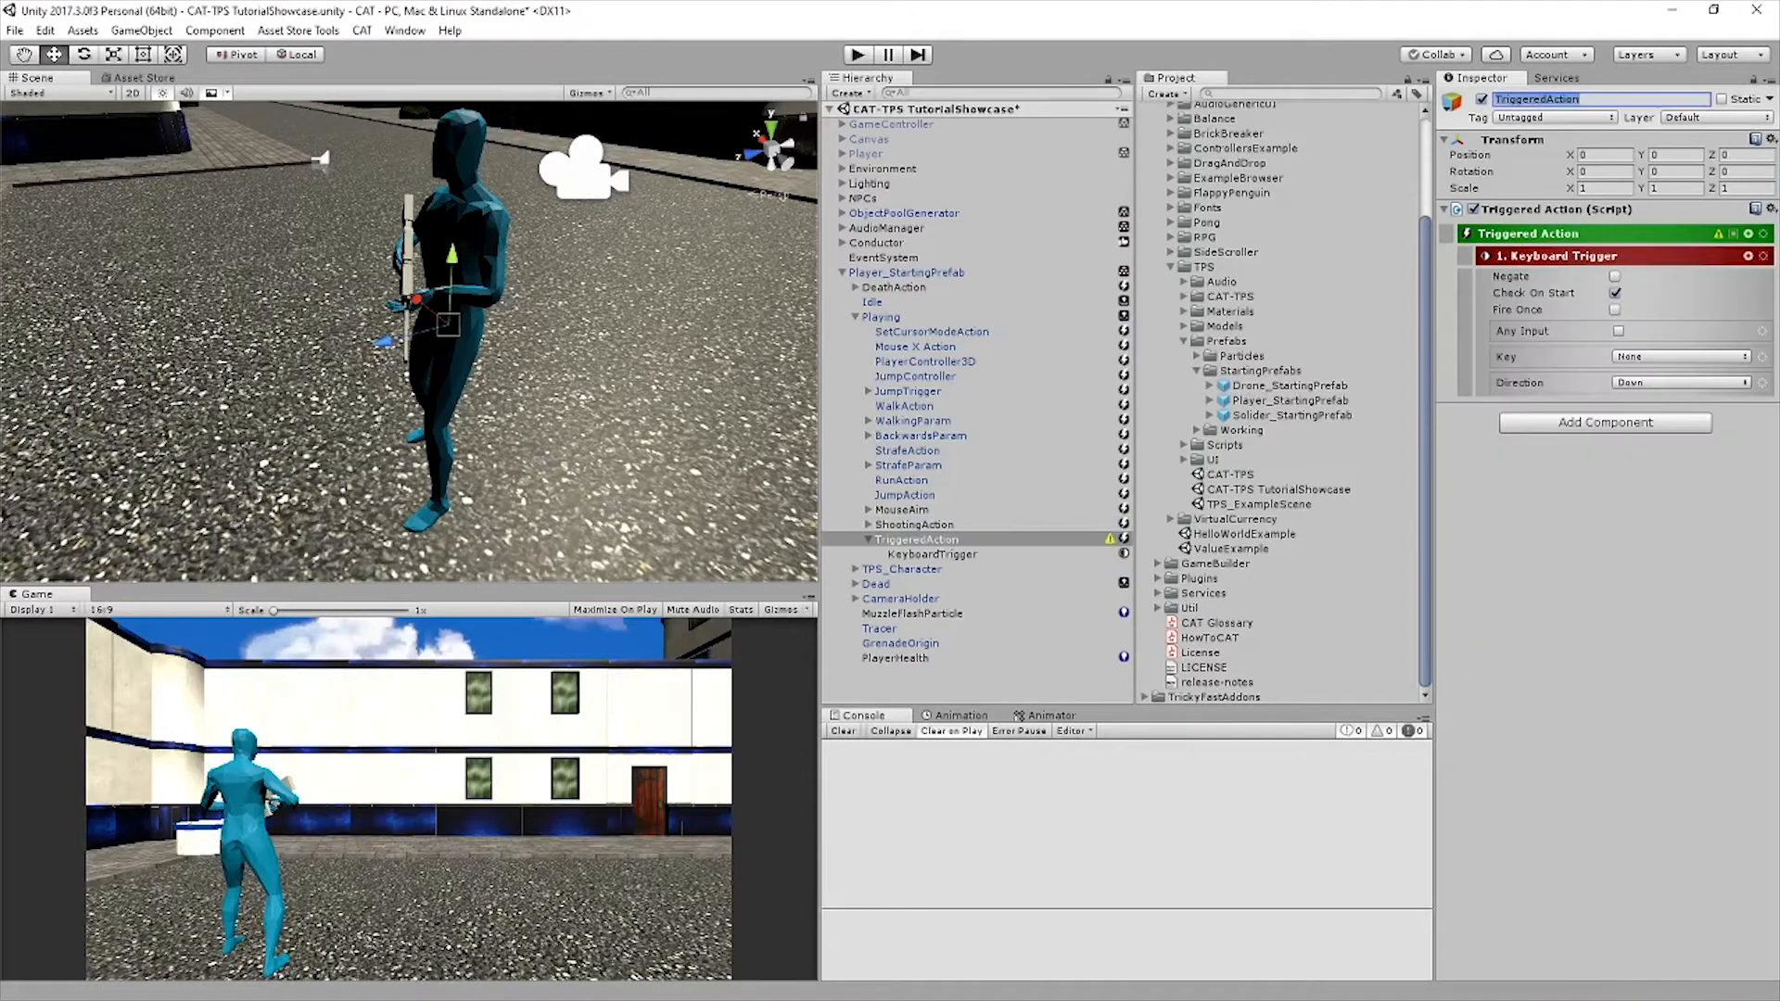
Rename the new Triggered Action SwapToAR and set its Keyboard Trigger key to Alpha 1
{"action": "type", "text": "Sw"}
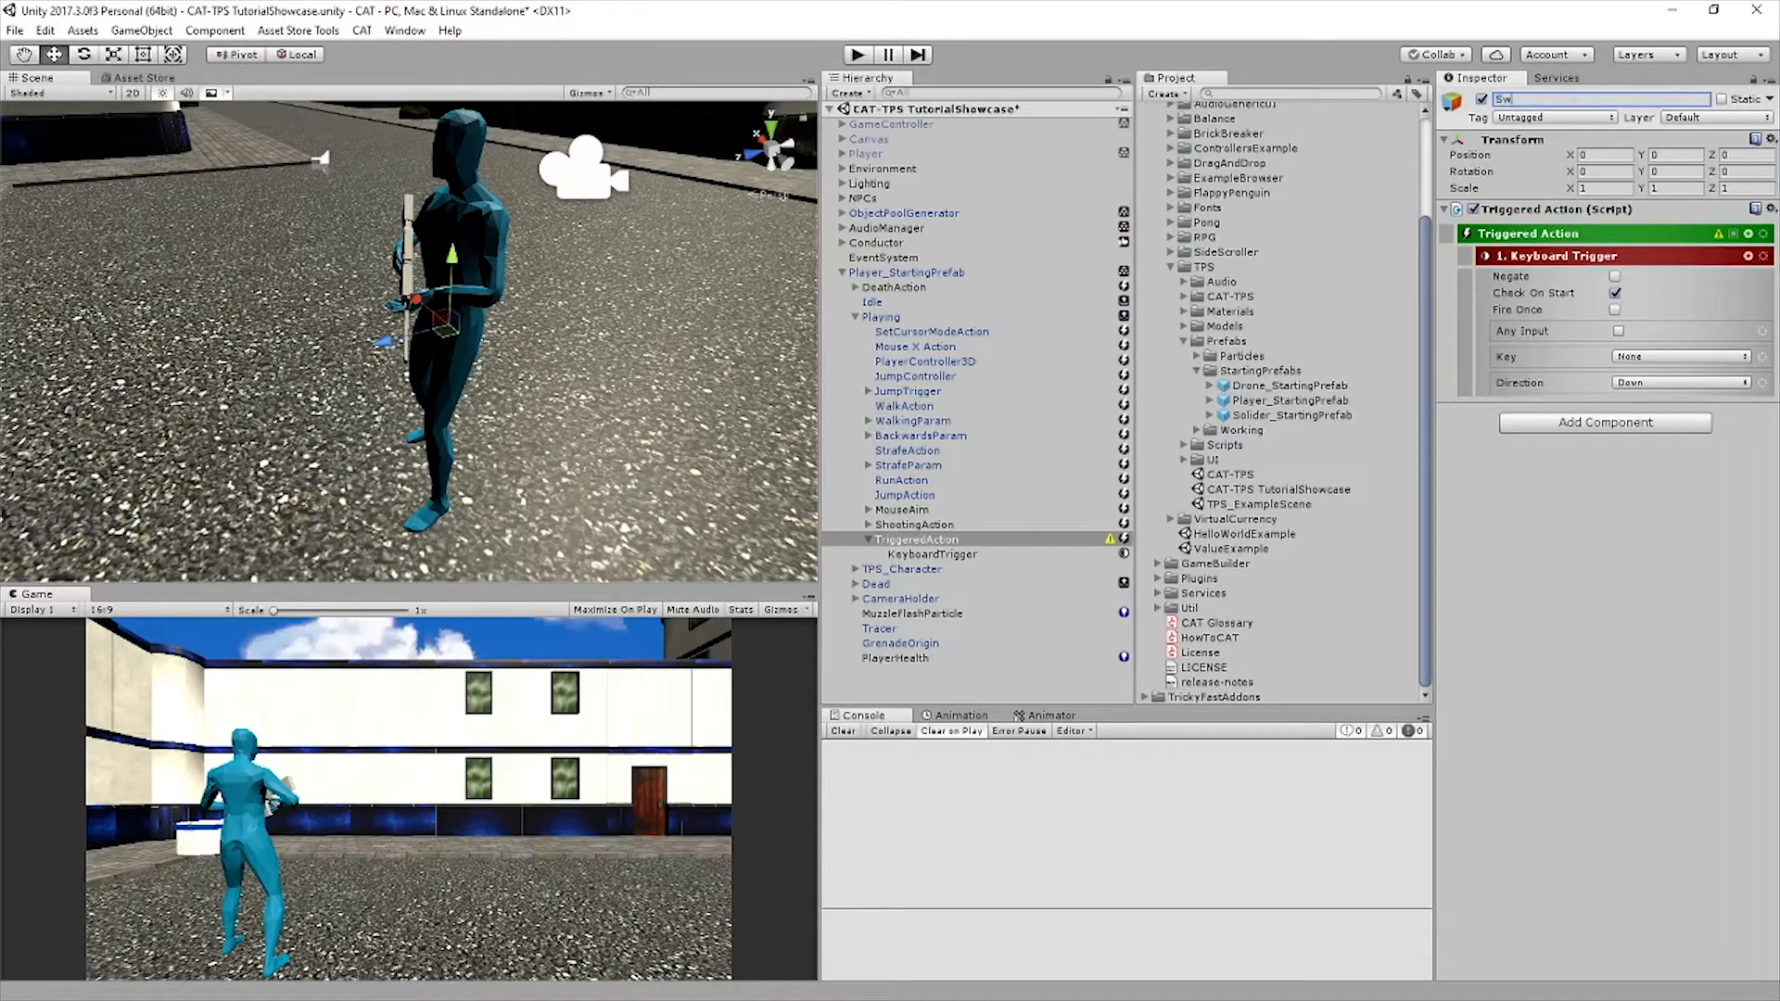
{"action": "type", "text": "apToAR"}
{"action": "key", "text": "Return"}
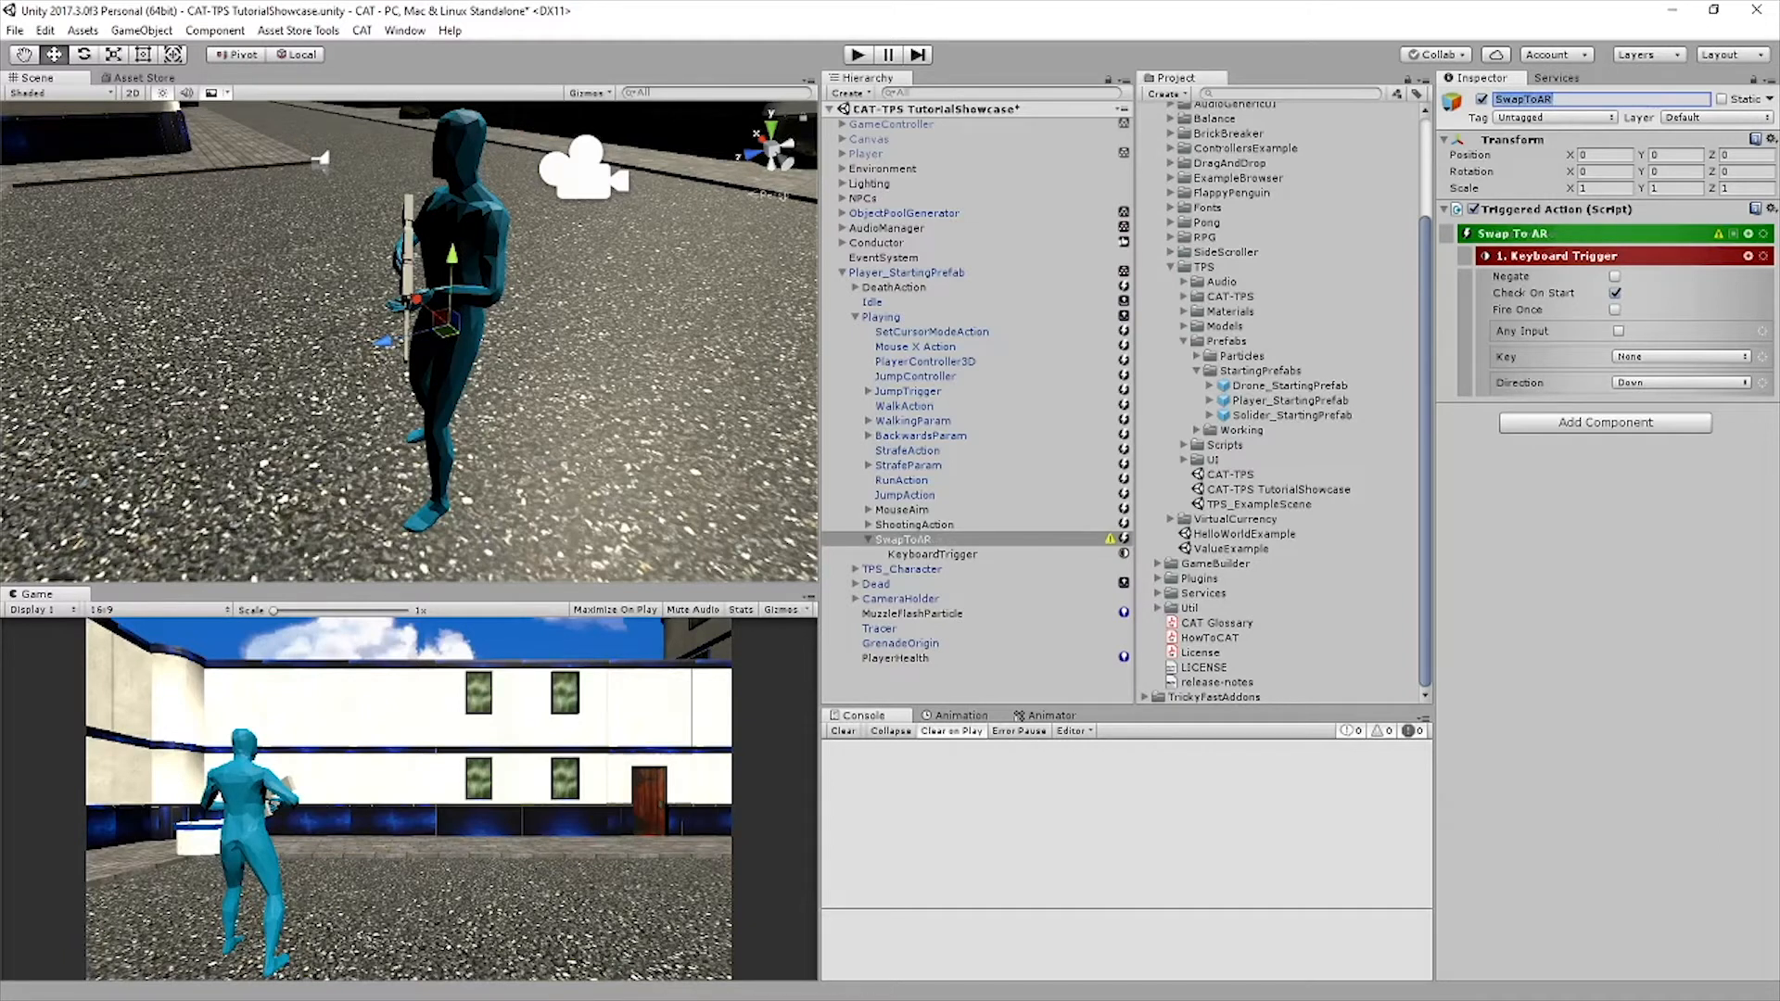
{"action": "left_click", "coordinate": [1680, 356]}
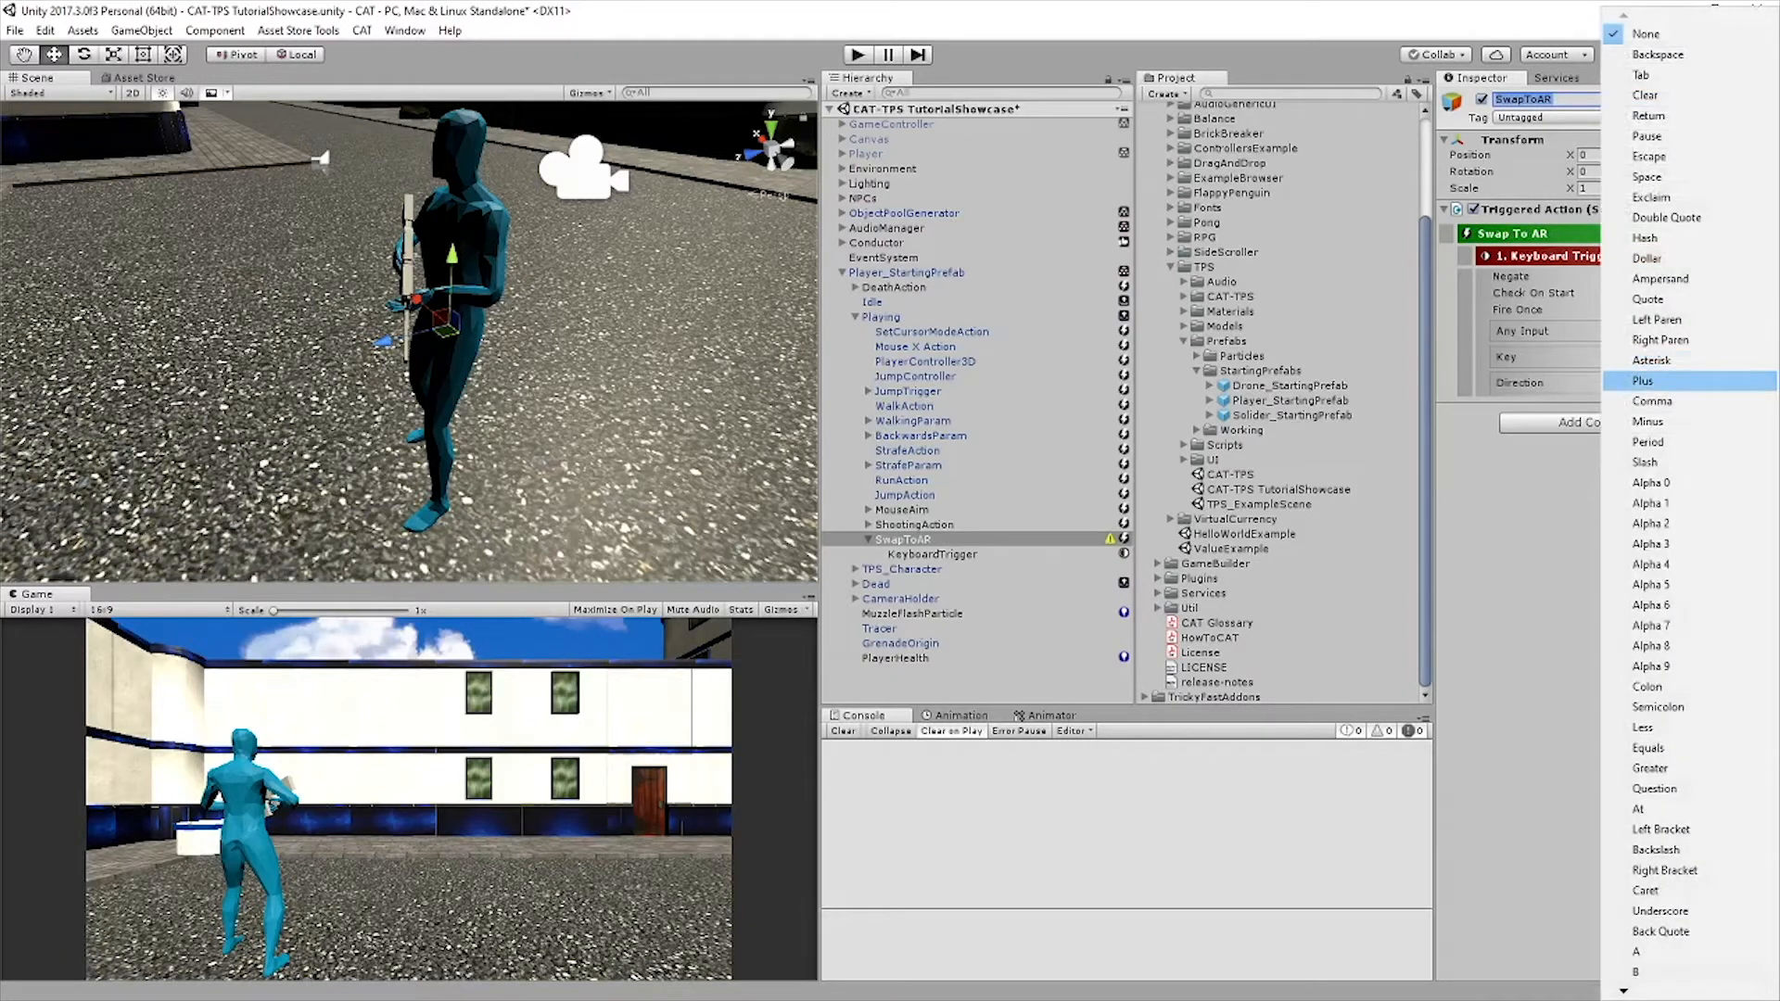
{"action": "left_click", "coordinate": [1651, 502]}
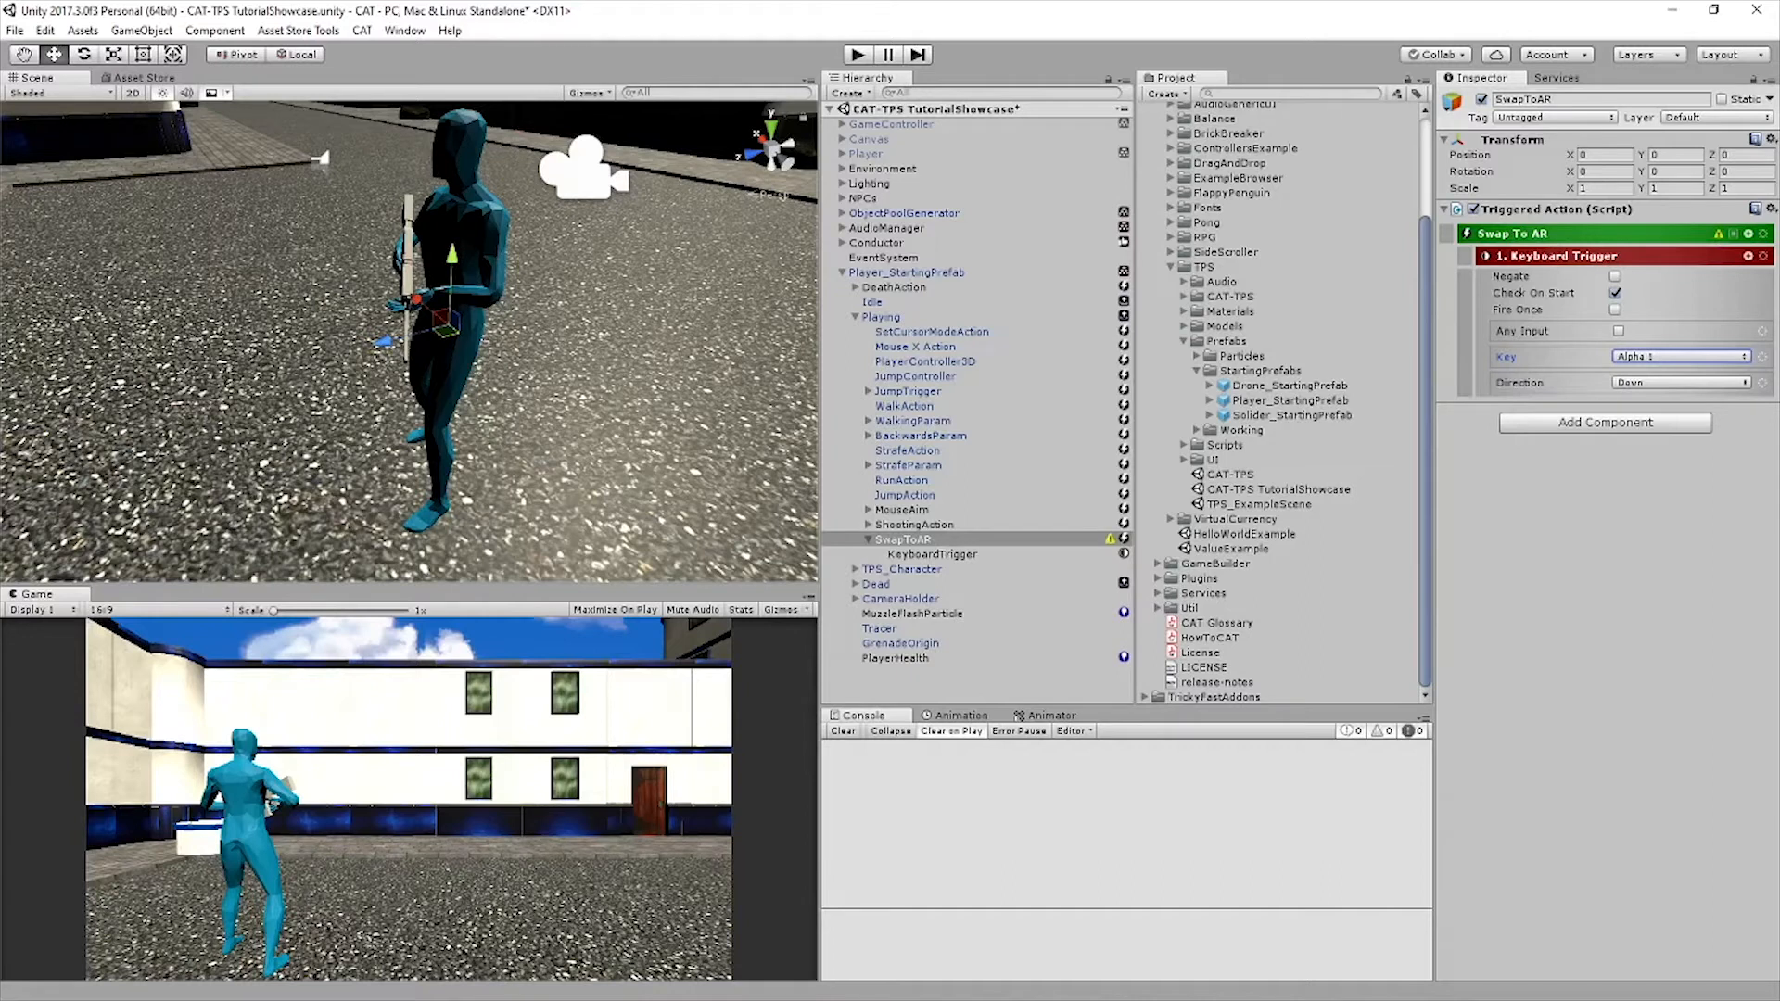
{"action": "left_click", "coordinate": [932, 554]}
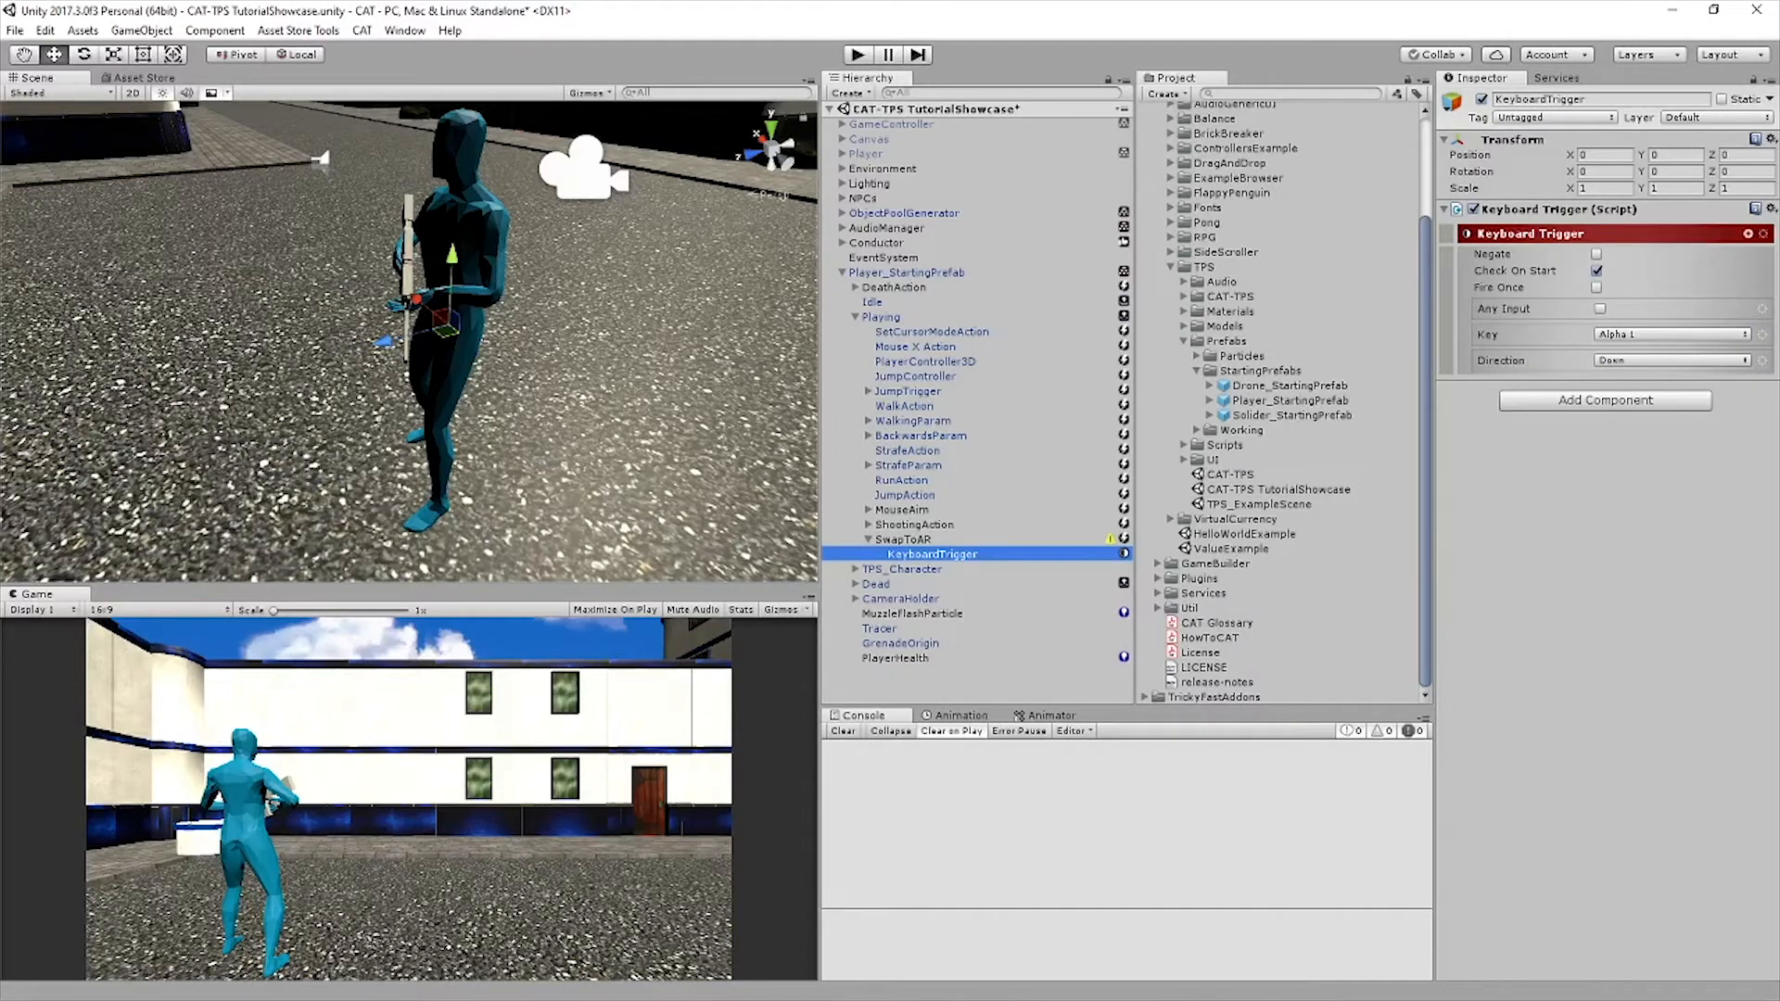
Add an Integer value as a child of Player_StartingPrefab's Value Holder
{"action": "left_click", "coordinate": [906, 272]}
{"action": "scroll", "coordinate": [1604, 417], "scroll_direction": "down", "scroll_amount": 8}
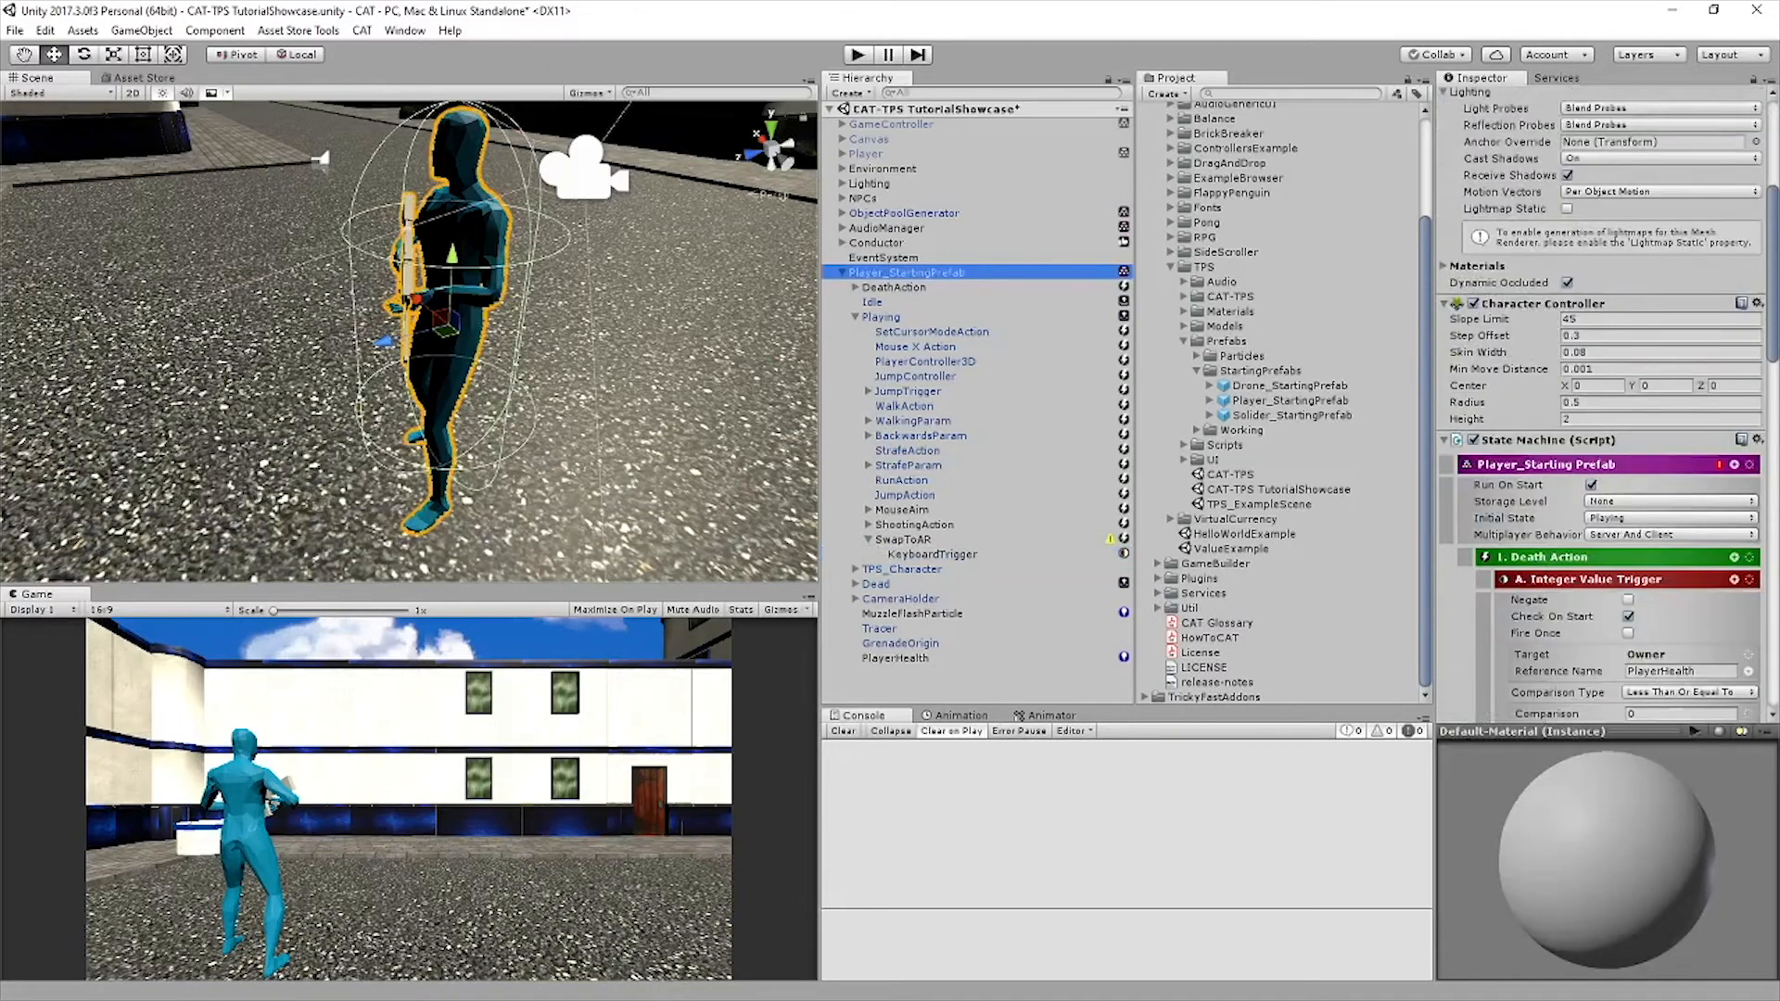
{"action": "left_click", "coordinate": [1446, 329]}
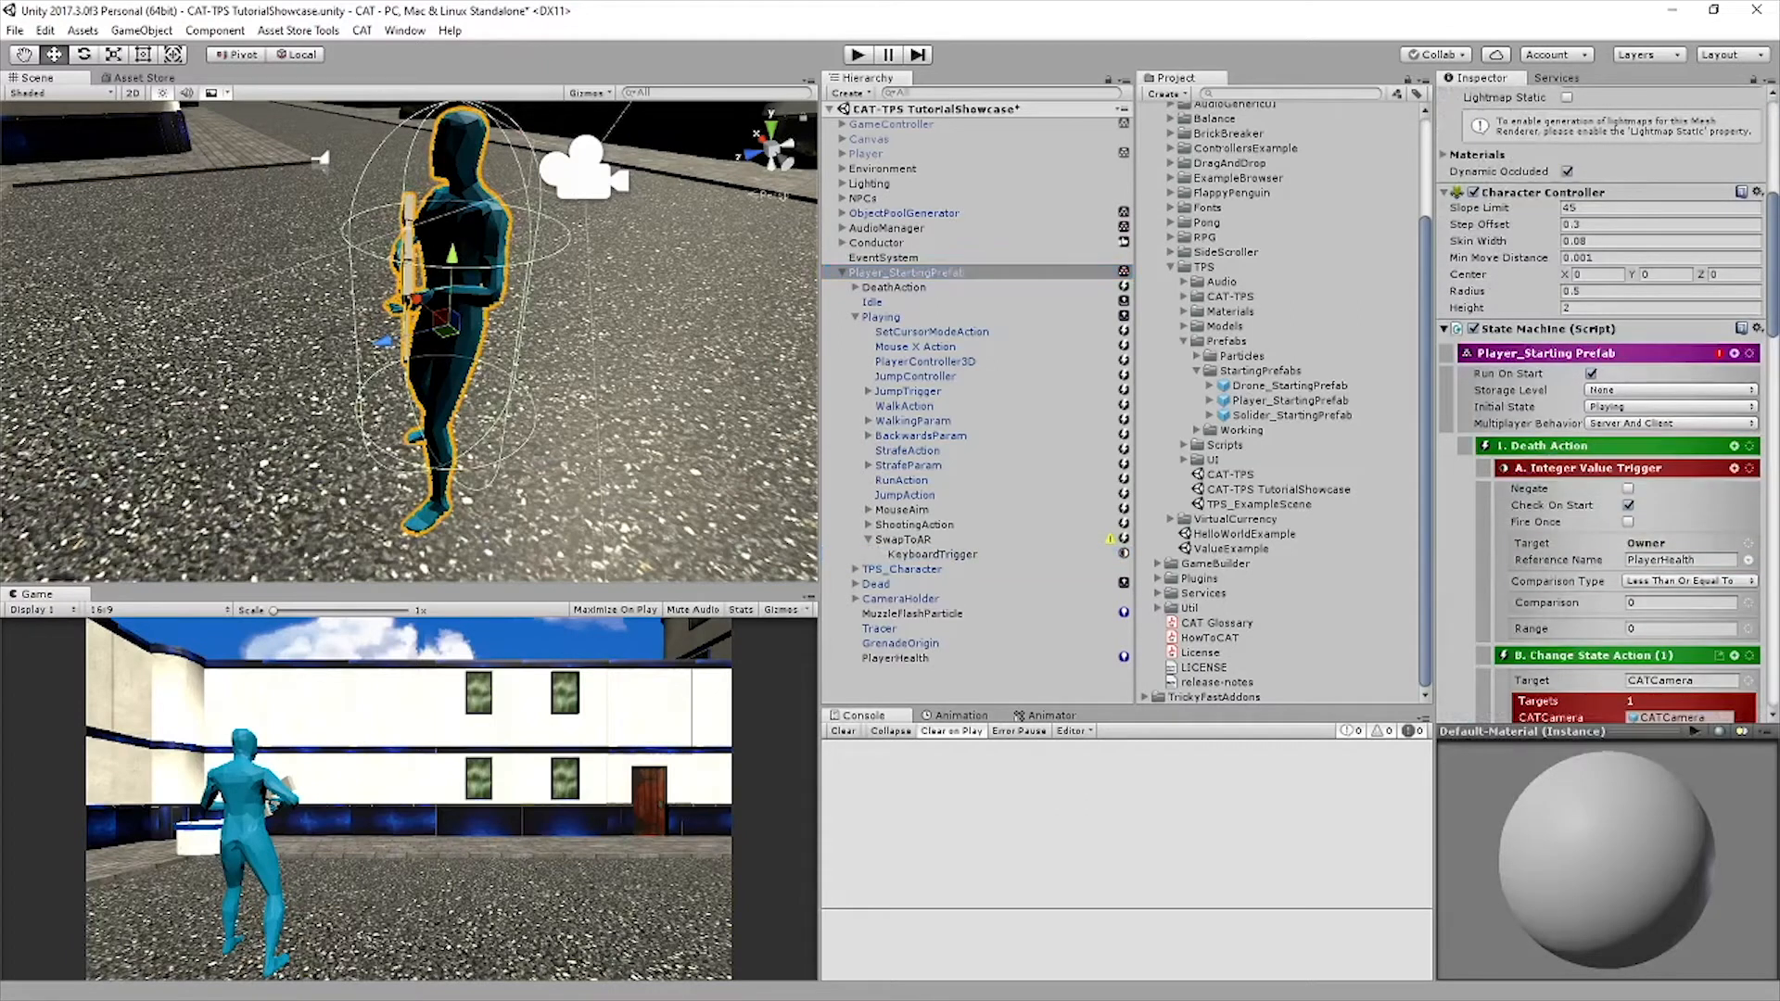
{"action": "left_click", "coordinate": [1749, 405]}
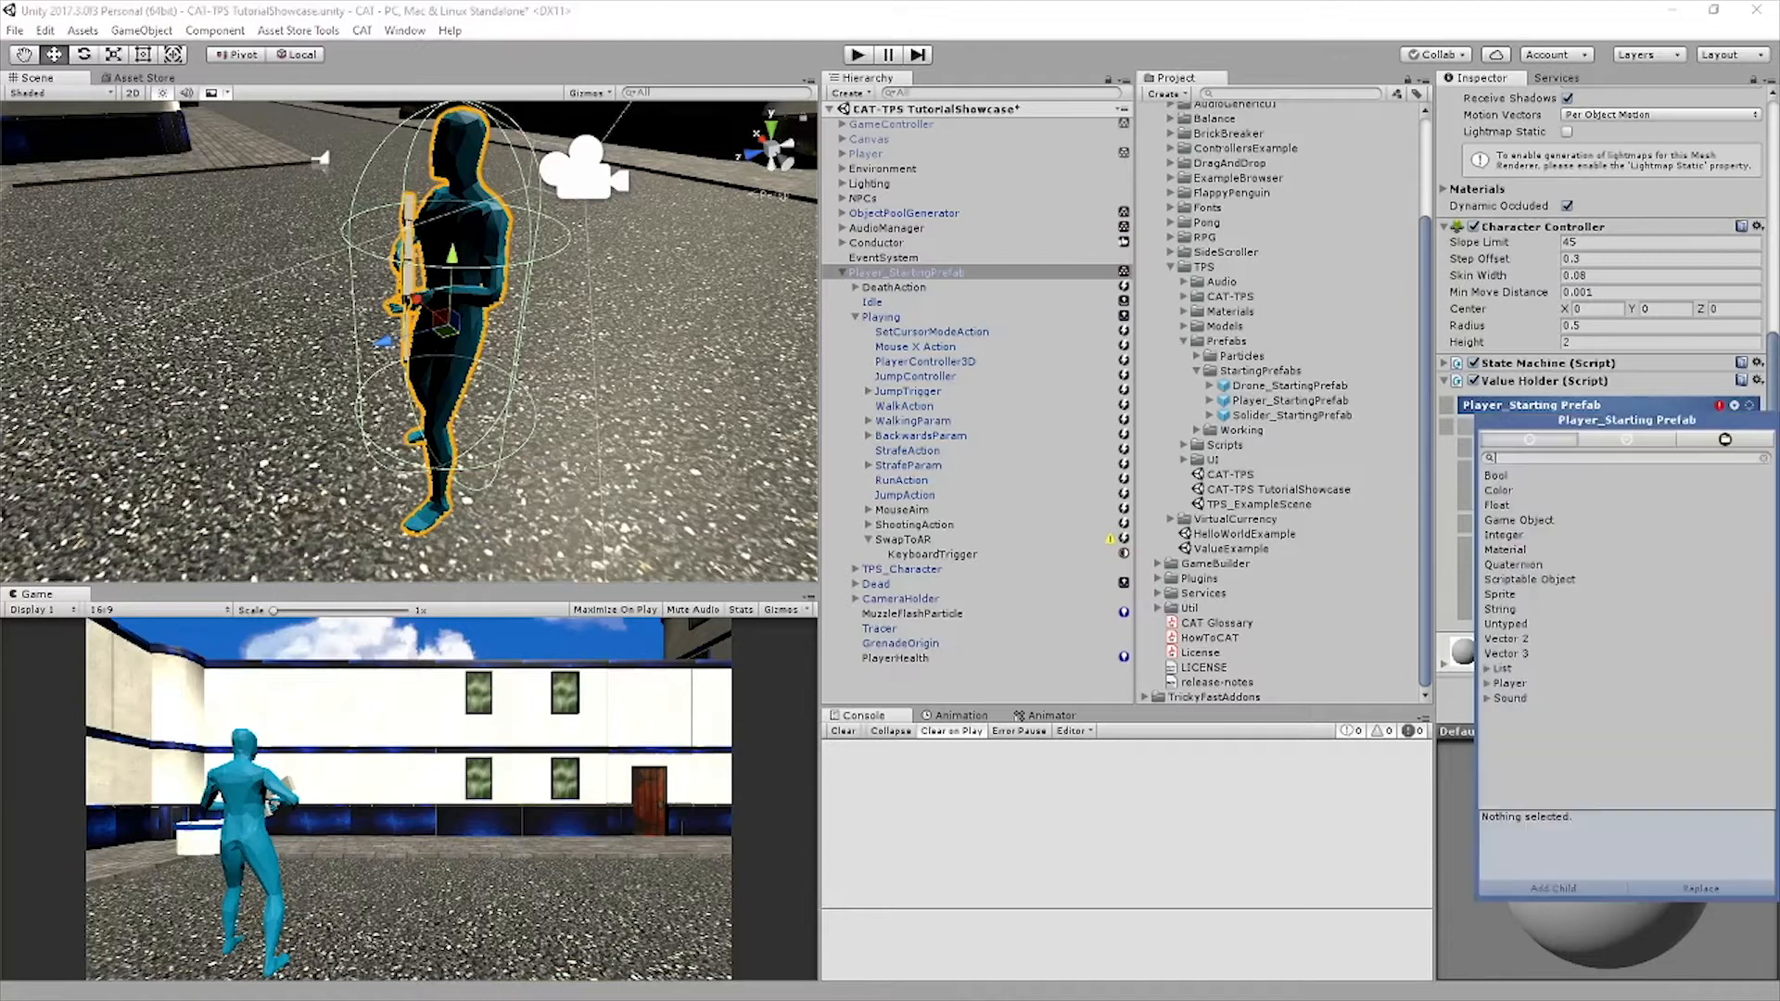
{"action": "left_click", "coordinate": [1507, 535]}
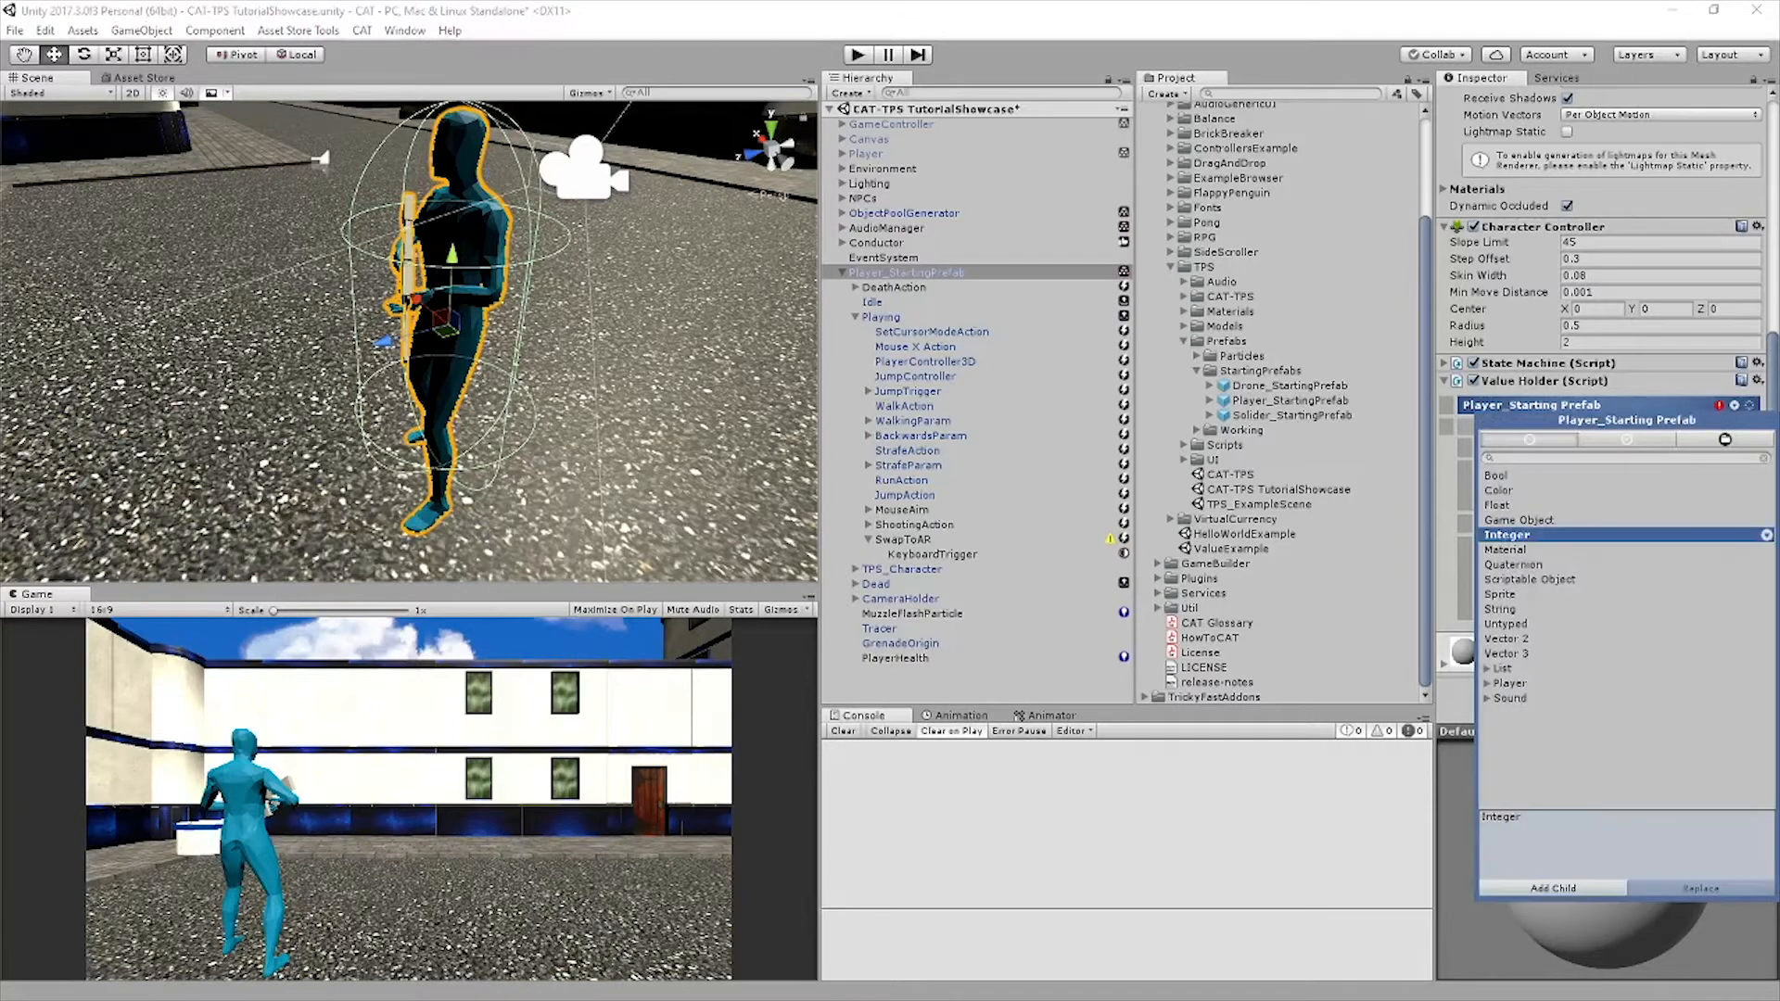
{"action": "left_click", "coordinate": [1552, 888]}
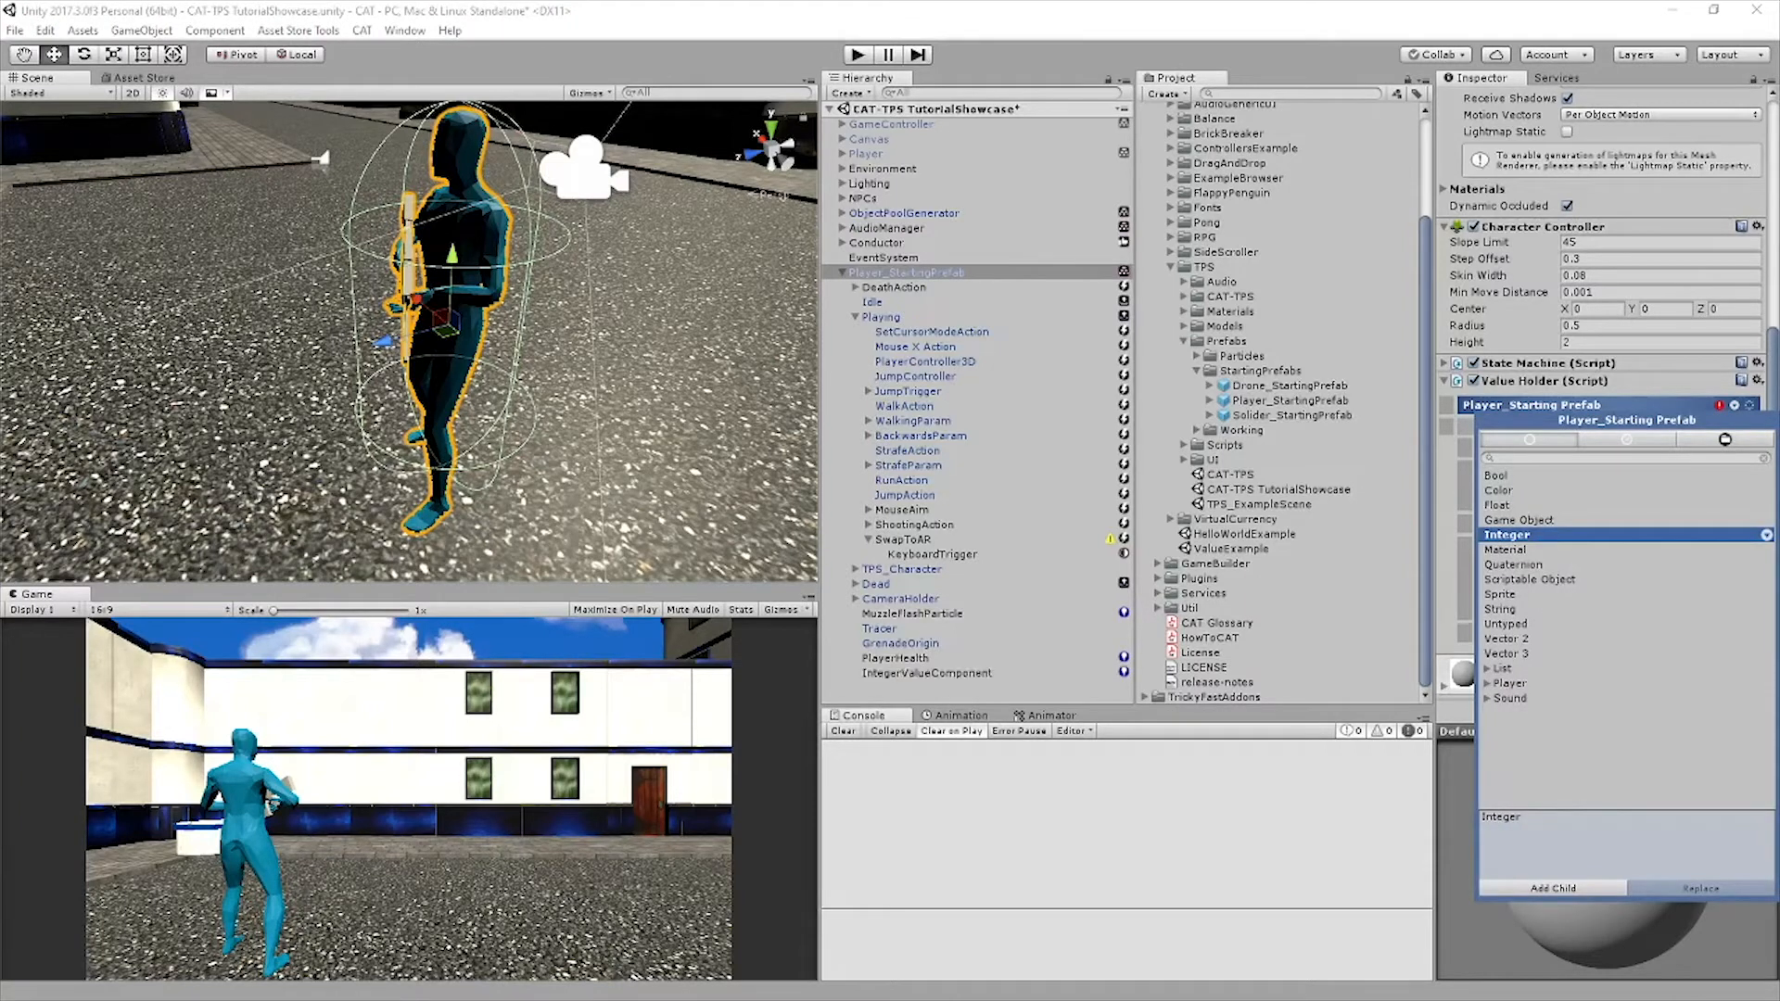
Rename the new IntegerValueComponent CurrentGunEquipped
{"action": "left_click", "coordinate": [927, 673]}
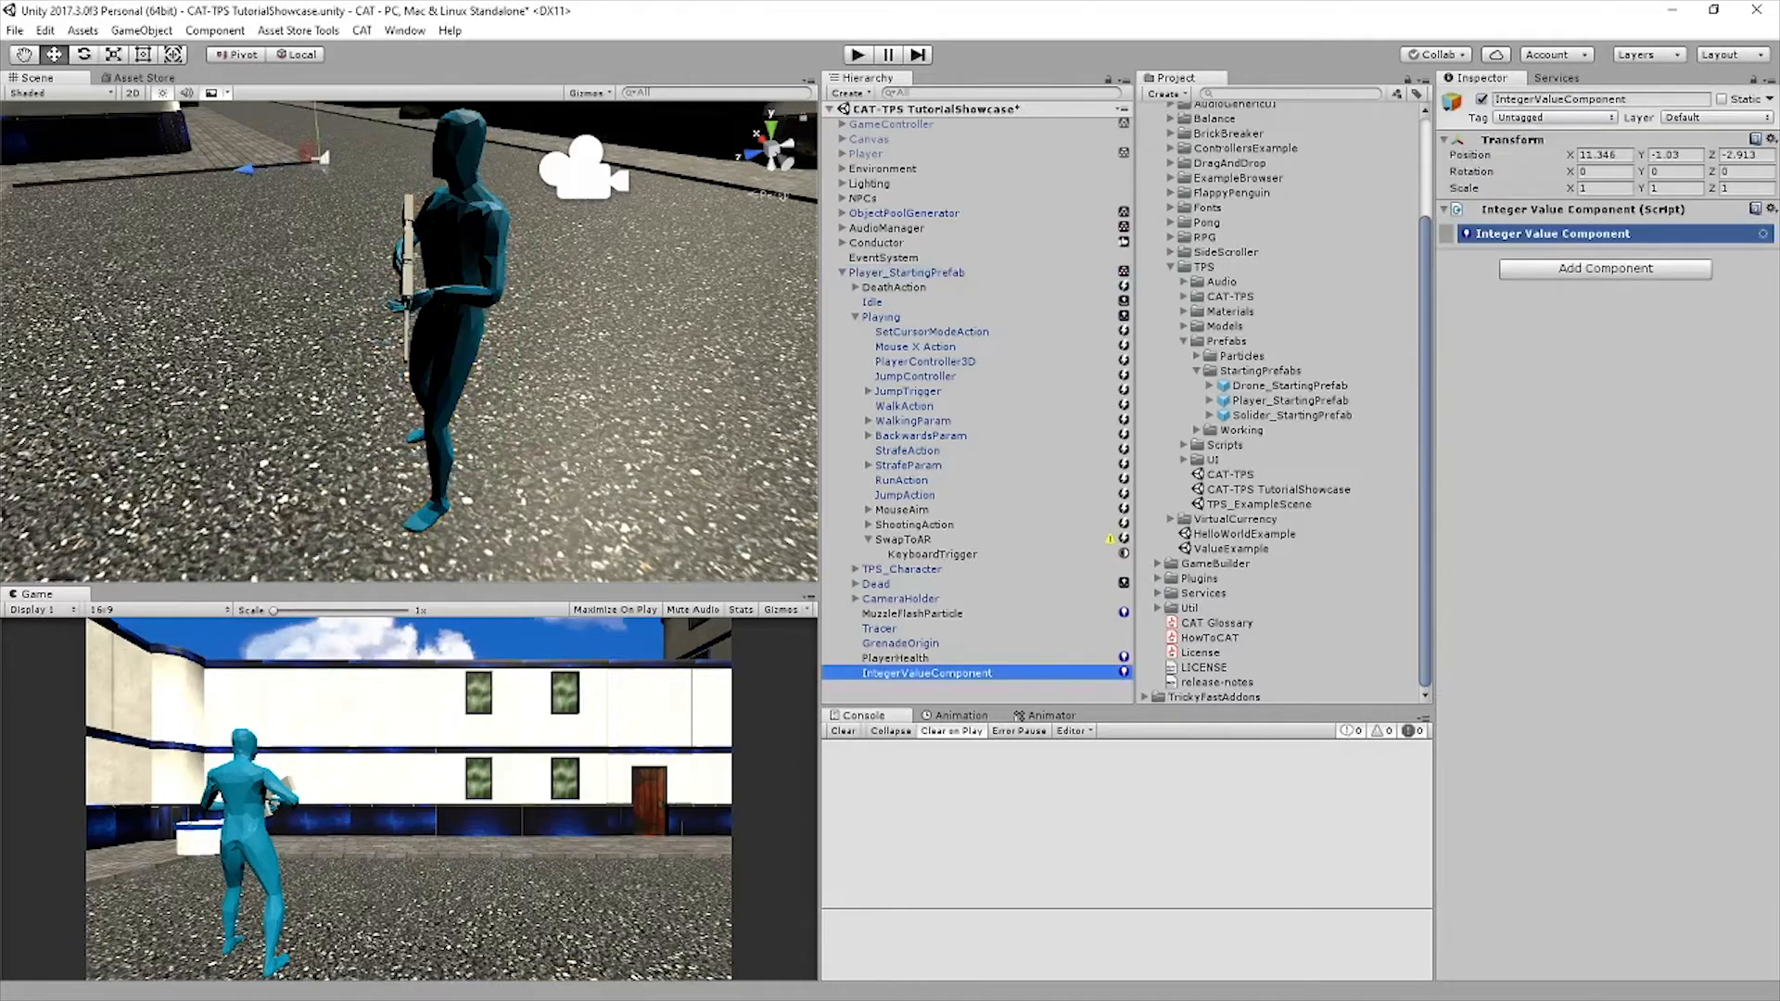
{"action": "left_click", "coordinate": [1602, 99]}
{"action": "type", "text": "Cure"}
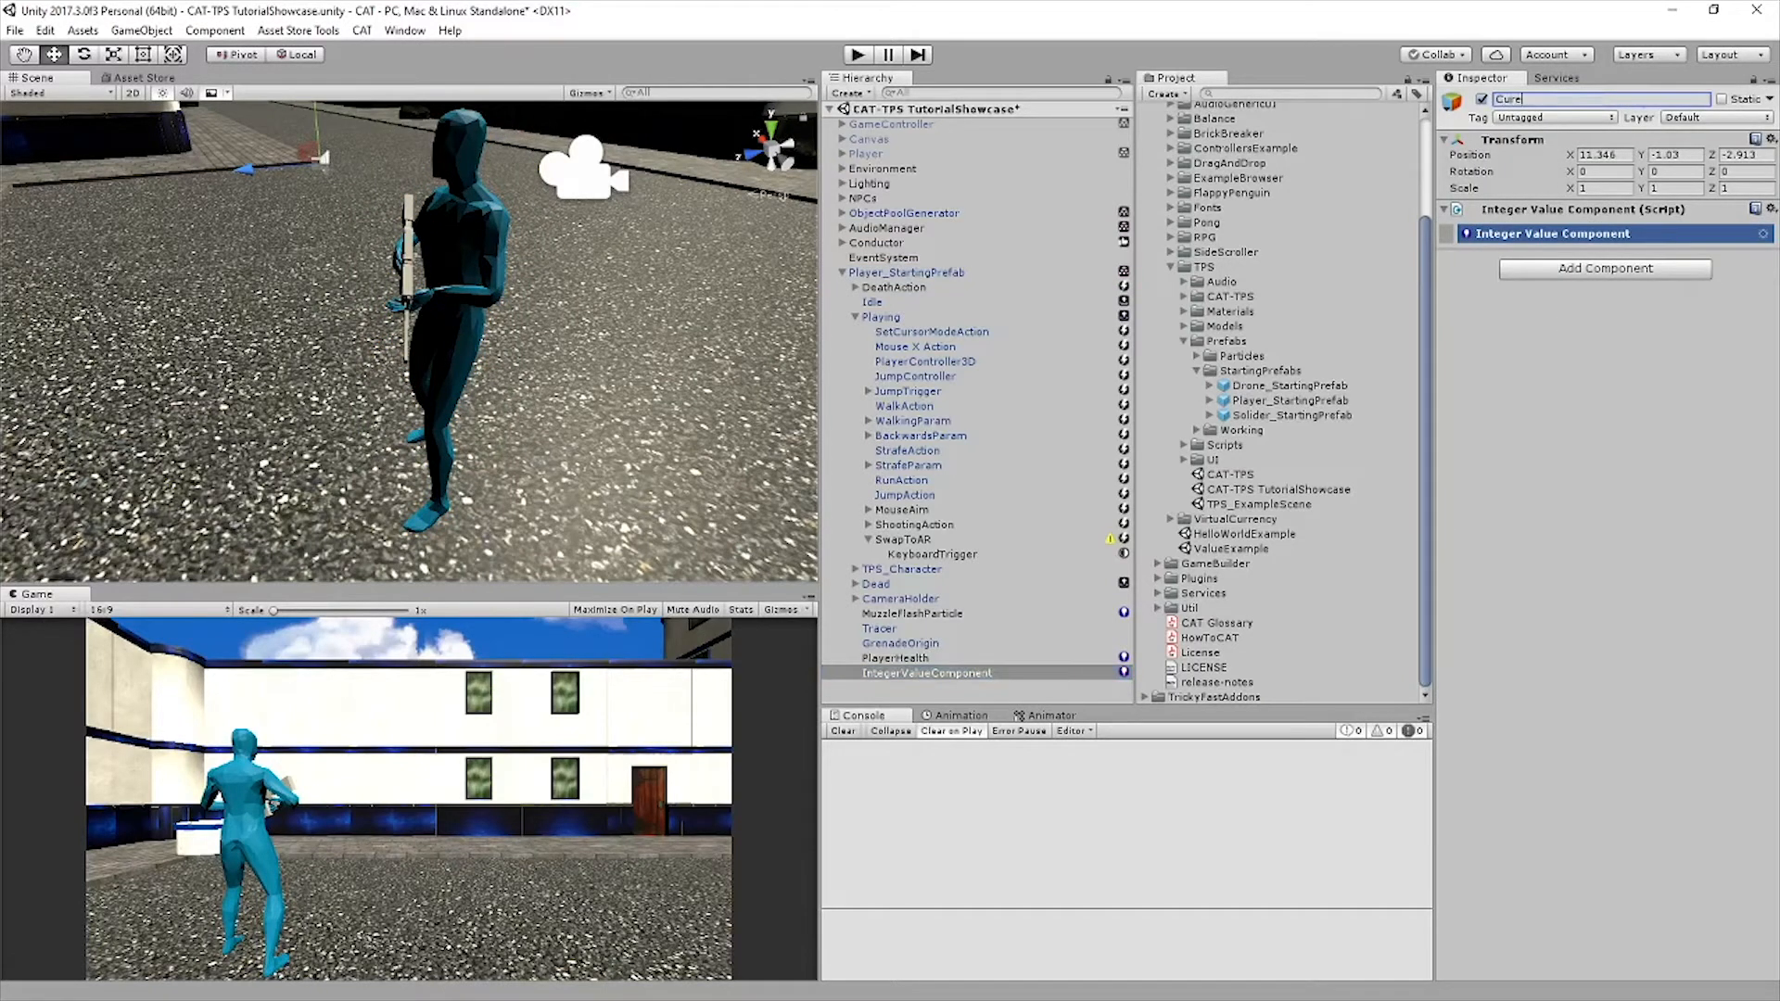
{"action": "type", "text": "e"}
{"action": "key", "text": "BackSpace"}
{"action": "key", "text": "BackSpace"}
{"action": "type", "text": "rentGunEquipped"}
{"action": "key", "text": "Return"}
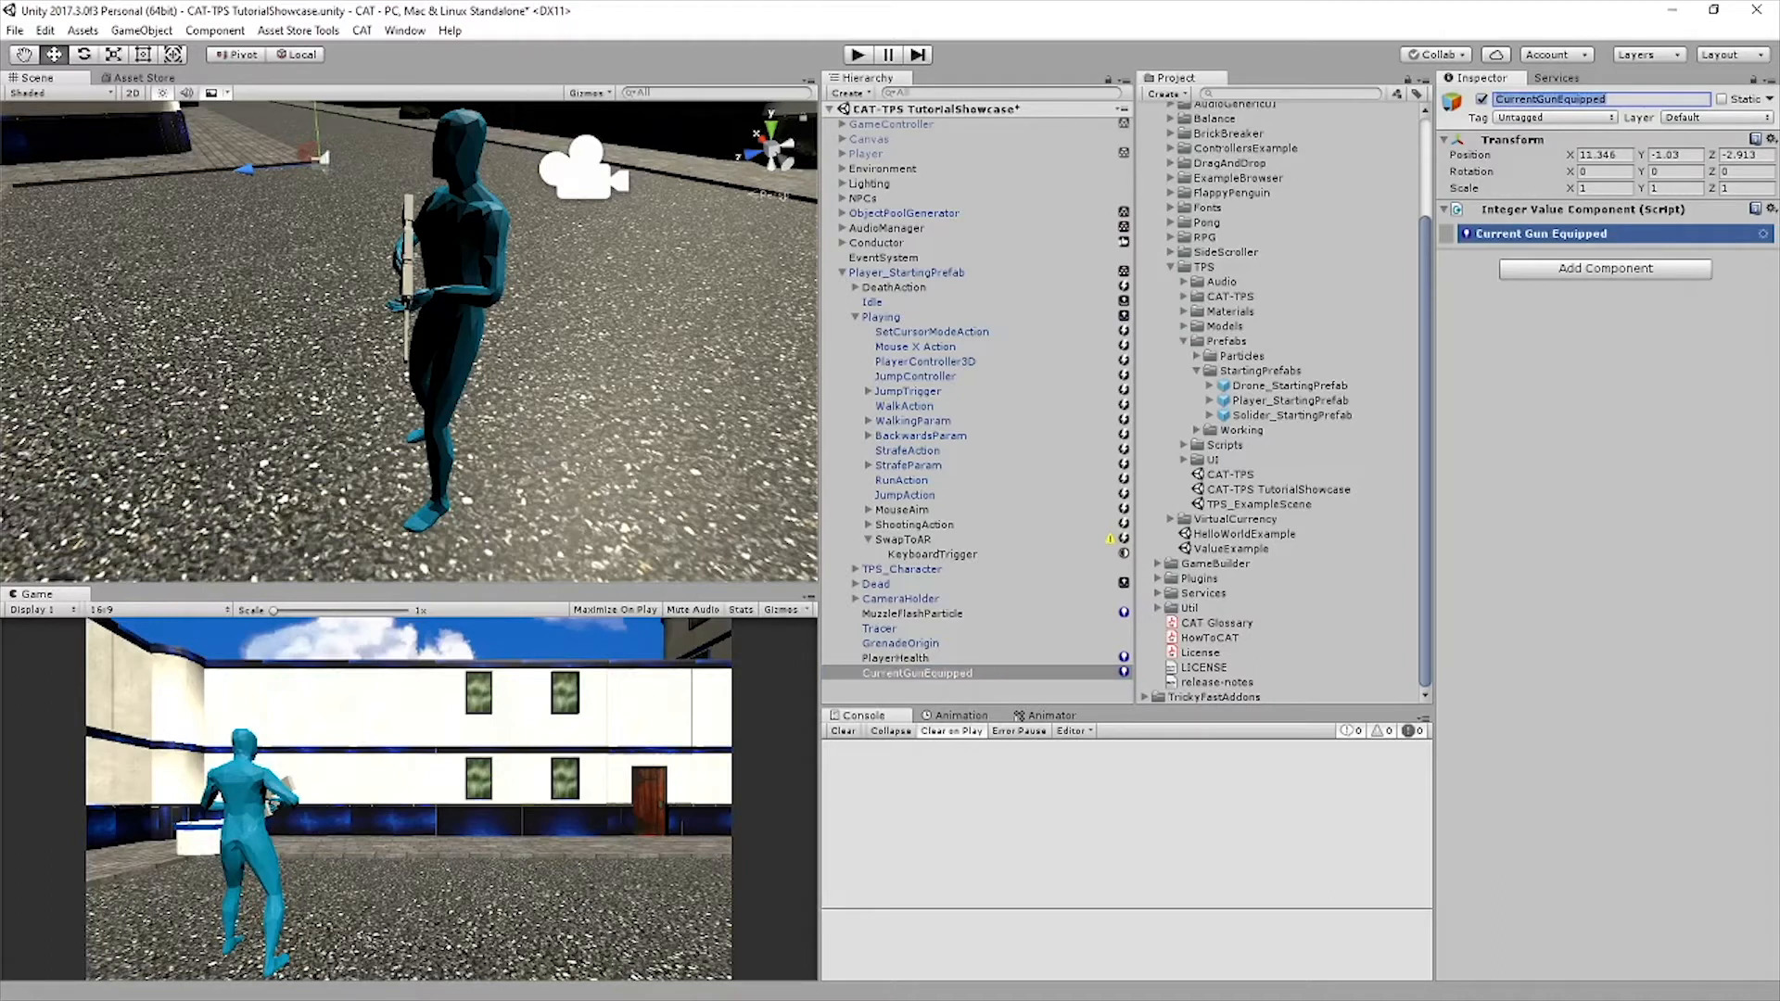
Expand CurrentGunEquipped's settings, set its value to 1 and save the scene
{"action": "left_click", "coordinate": [1542, 234]}
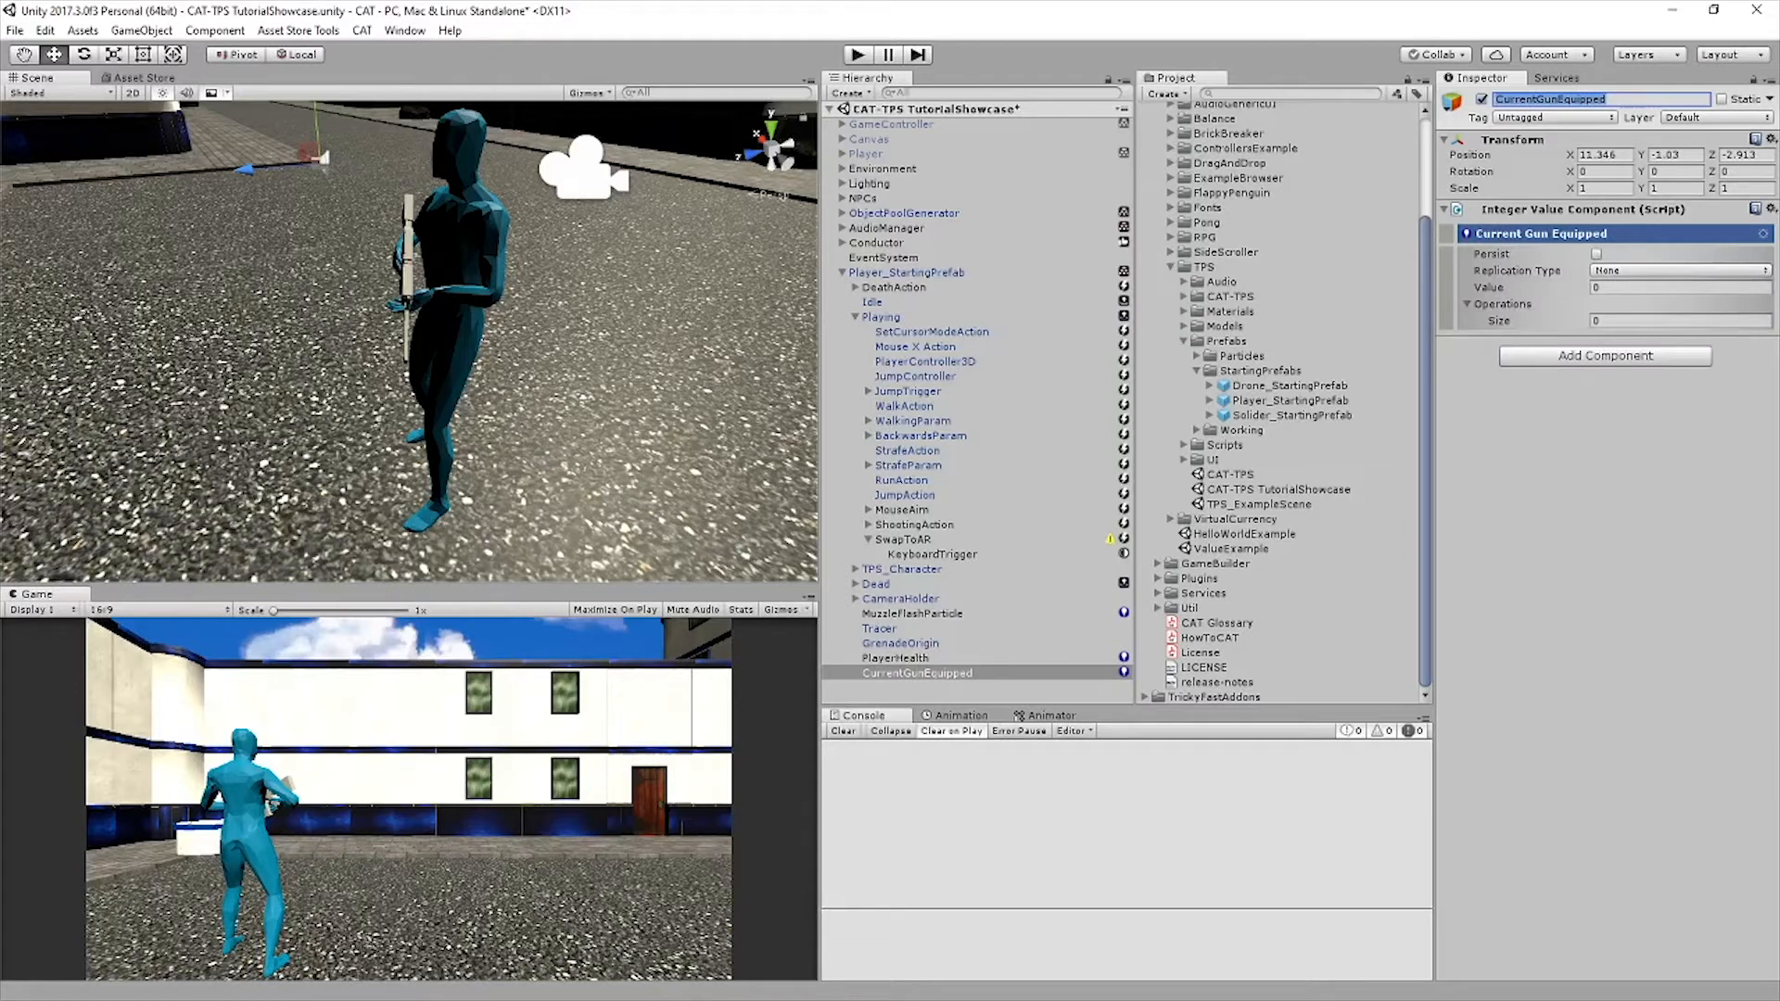
{"action": "left_click", "coordinate": [1622, 287]}
{"action": "type", "text": "1"}
{"action": "key", "text": "Return"}
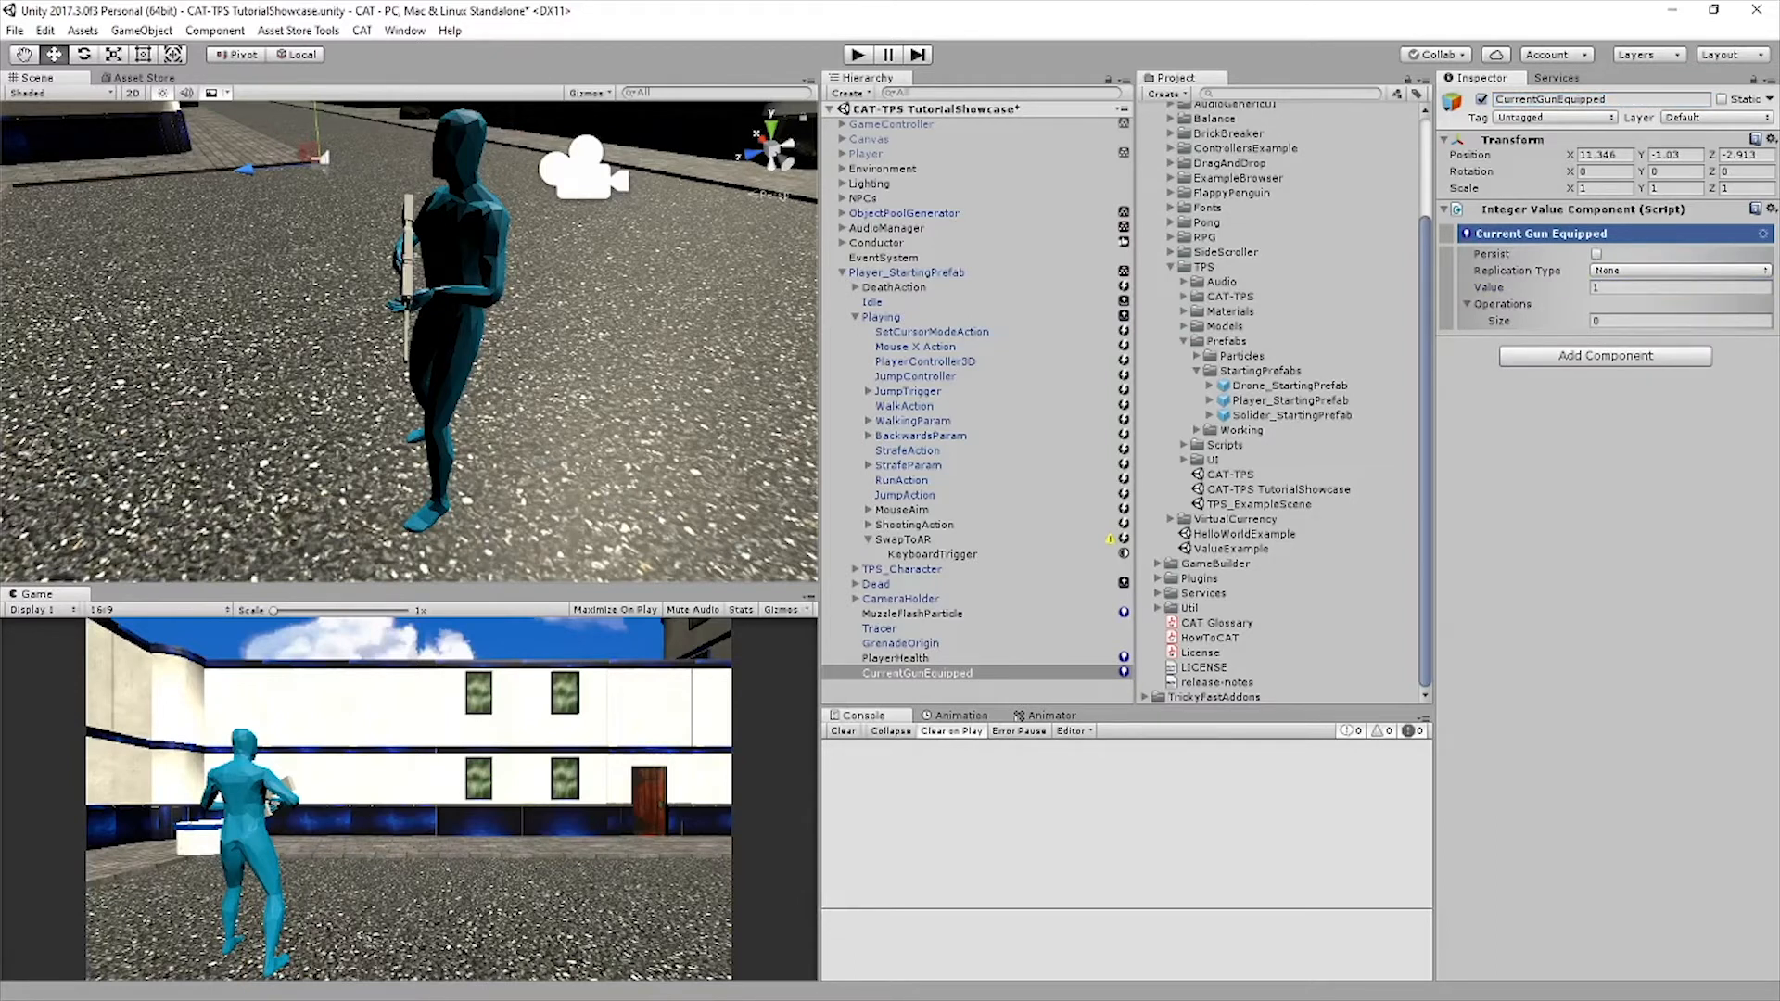
{"action": "key", "text": "ctrl+s"}
{"action": "left_click", "coordinate": [916, 673]}
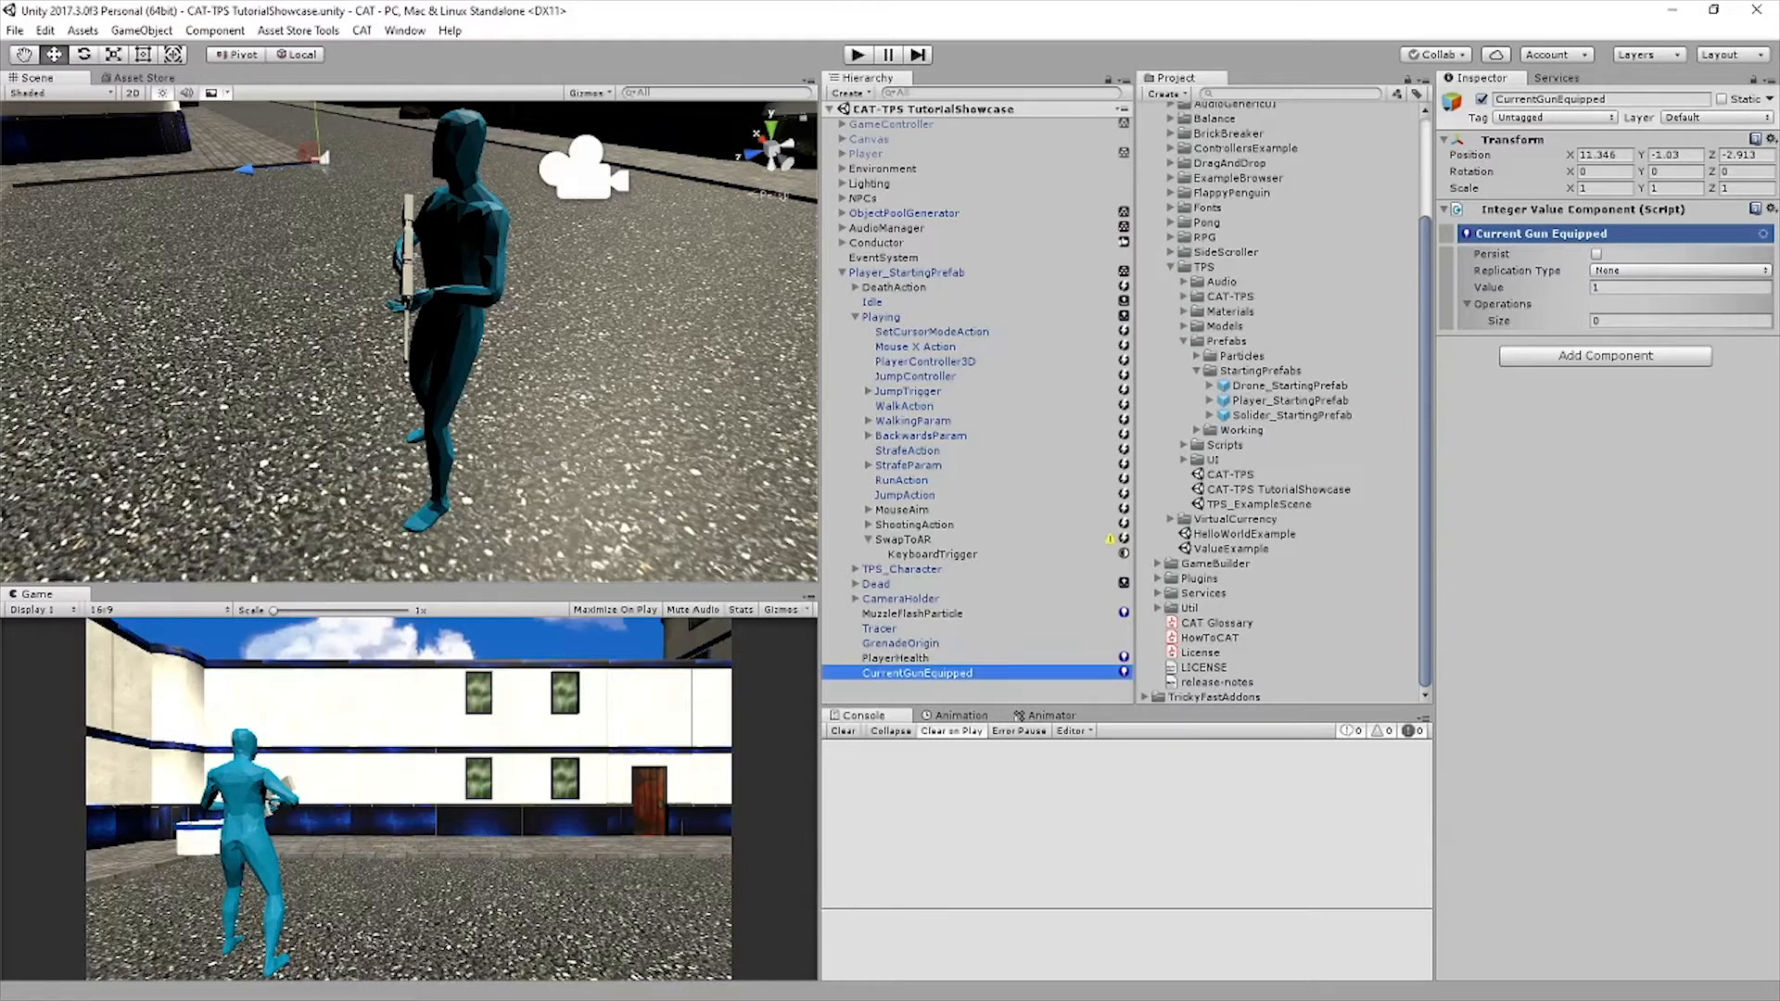
Add an Integer Value condition as a sibling of SwapToAR's KeyboardTrigger
{"action": "left_click", "coordinate": [932, 554]}
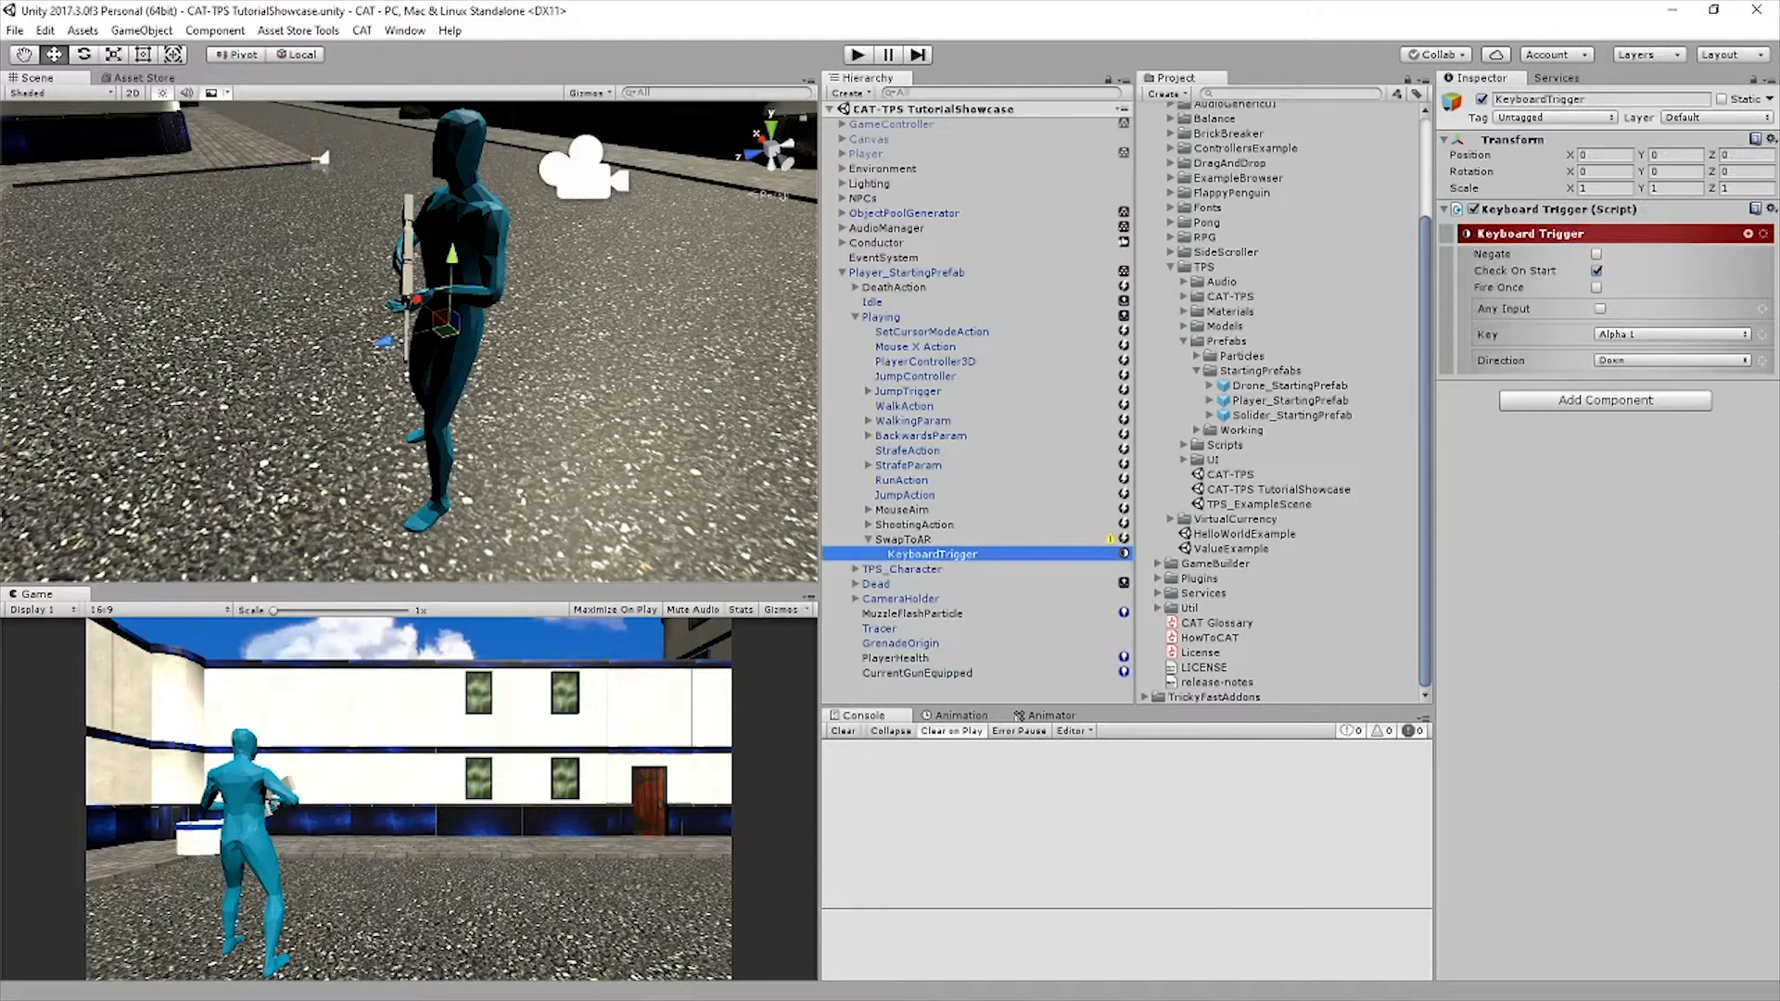
{"action": "left_click", "coordinate": [1748, 234]}
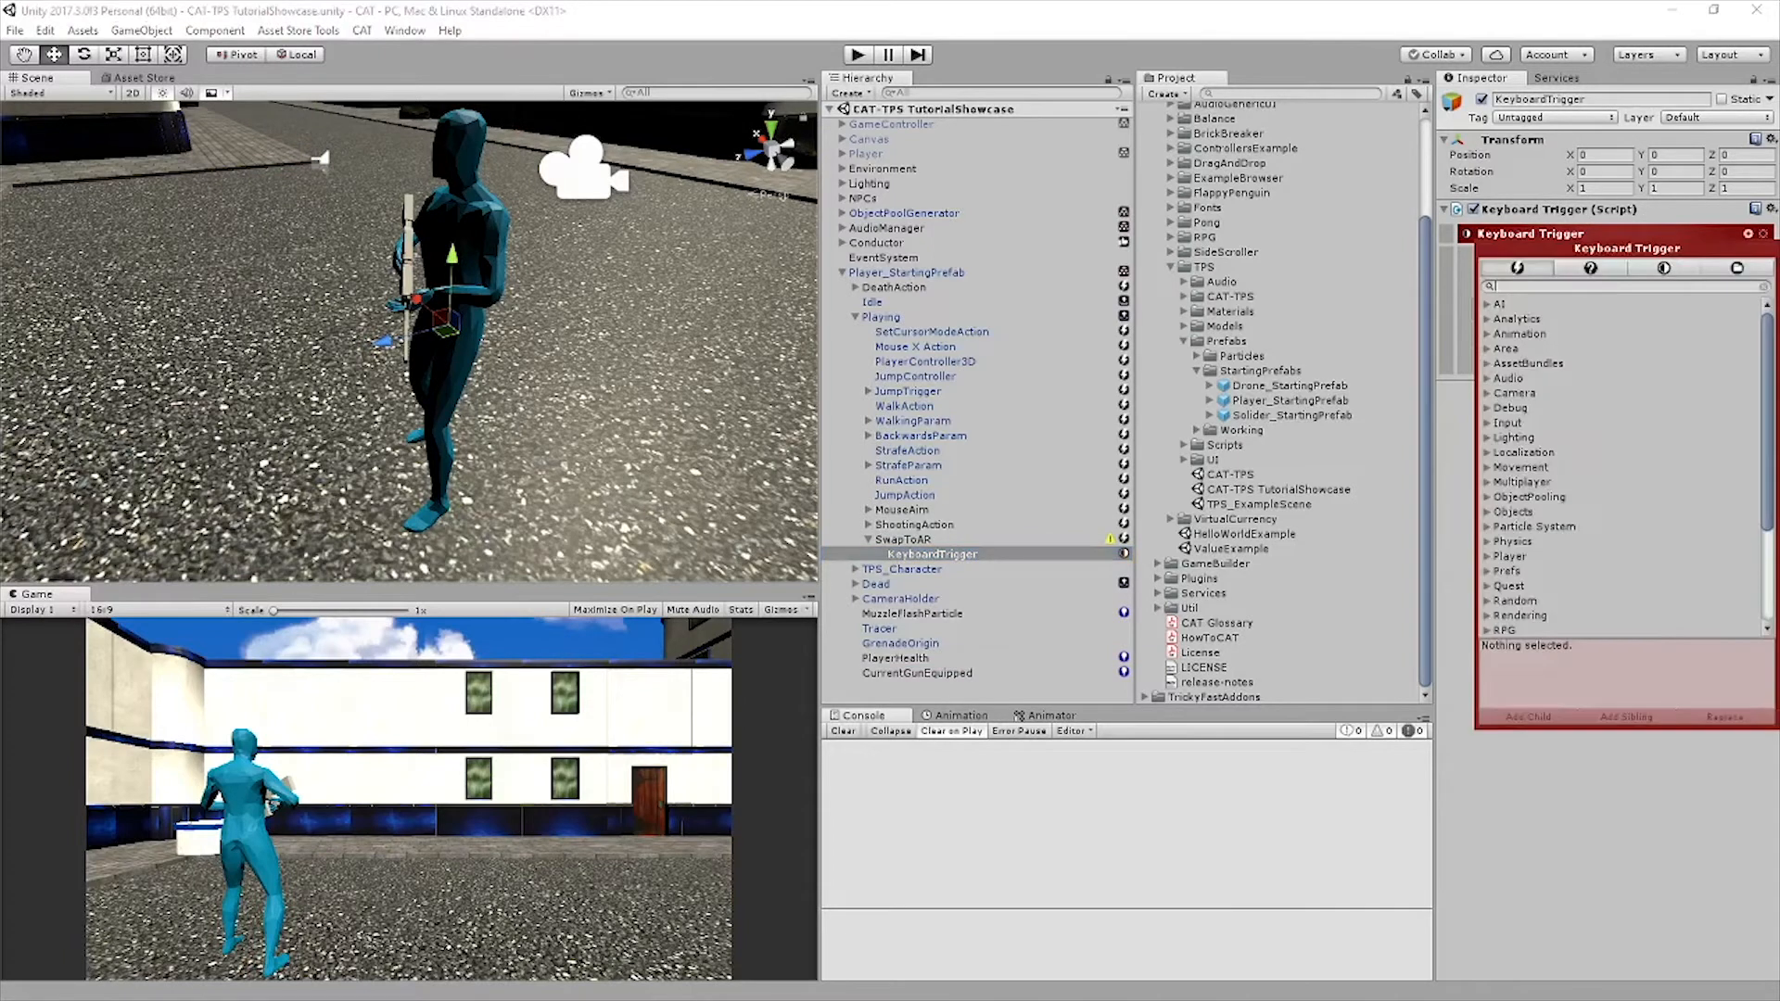
{"action": "left_click", "coordinate": [1591, 267]}
{"action": "type", "text": "integ"}
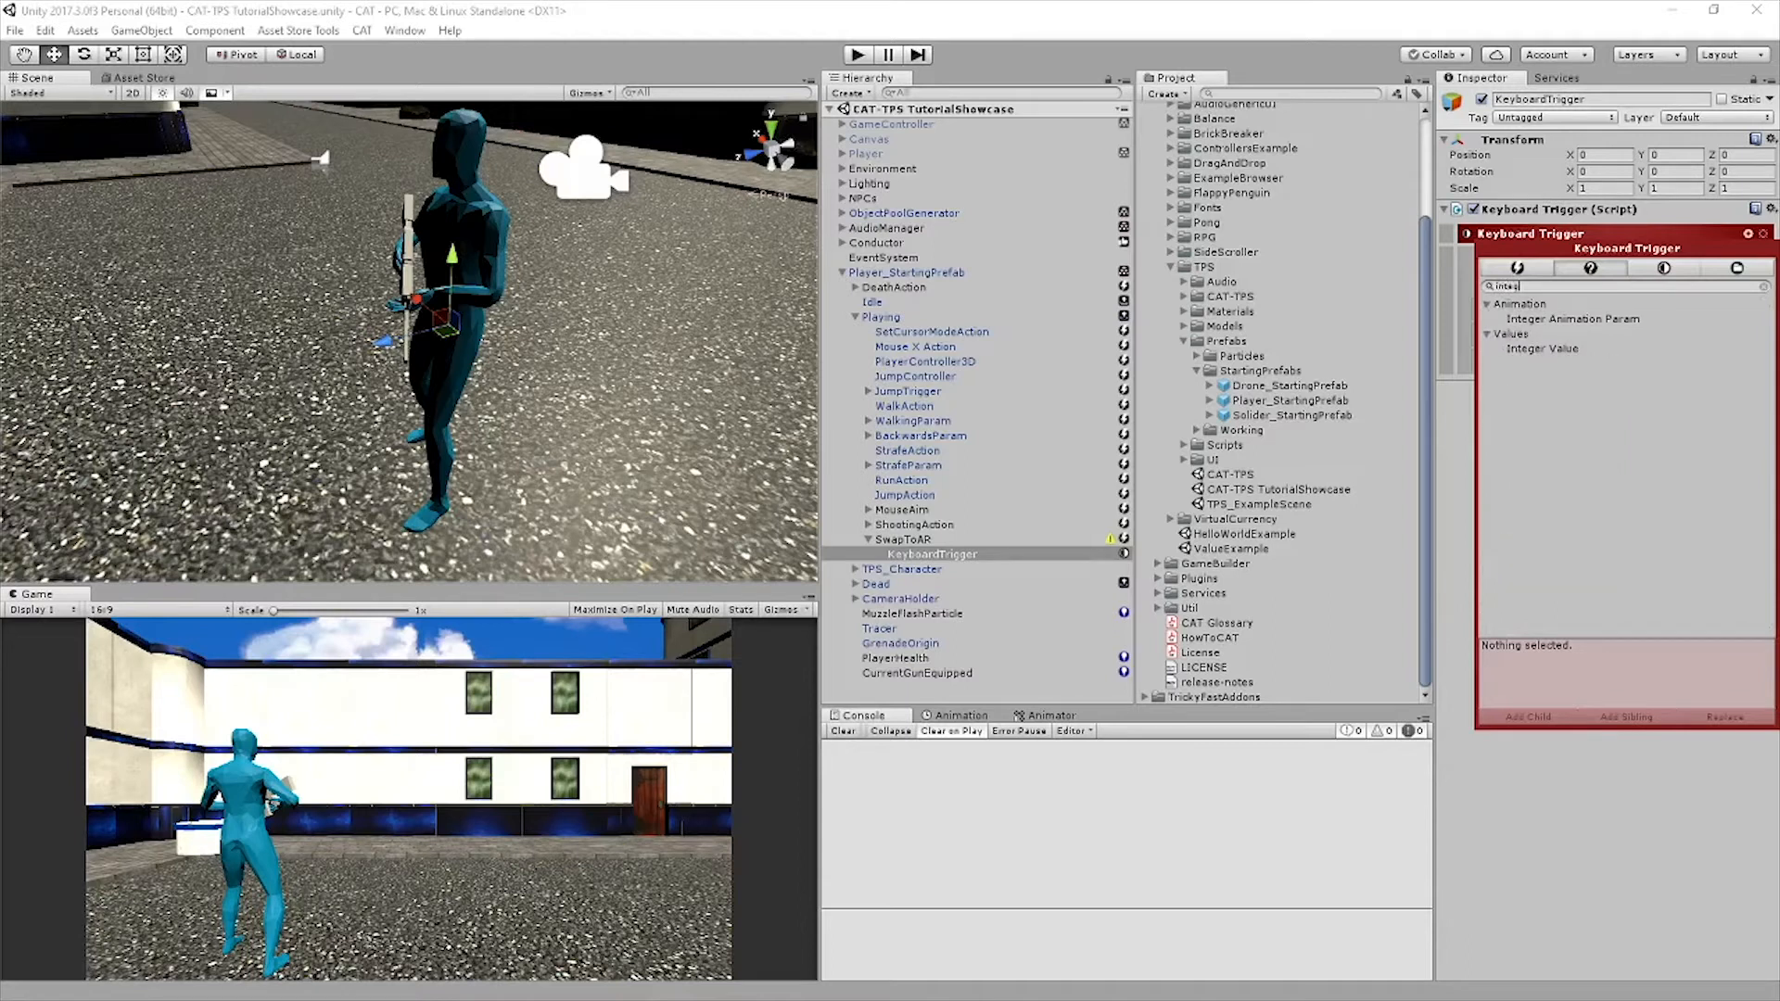
{"action": "left_click", "coordinate": [1546, 348]}
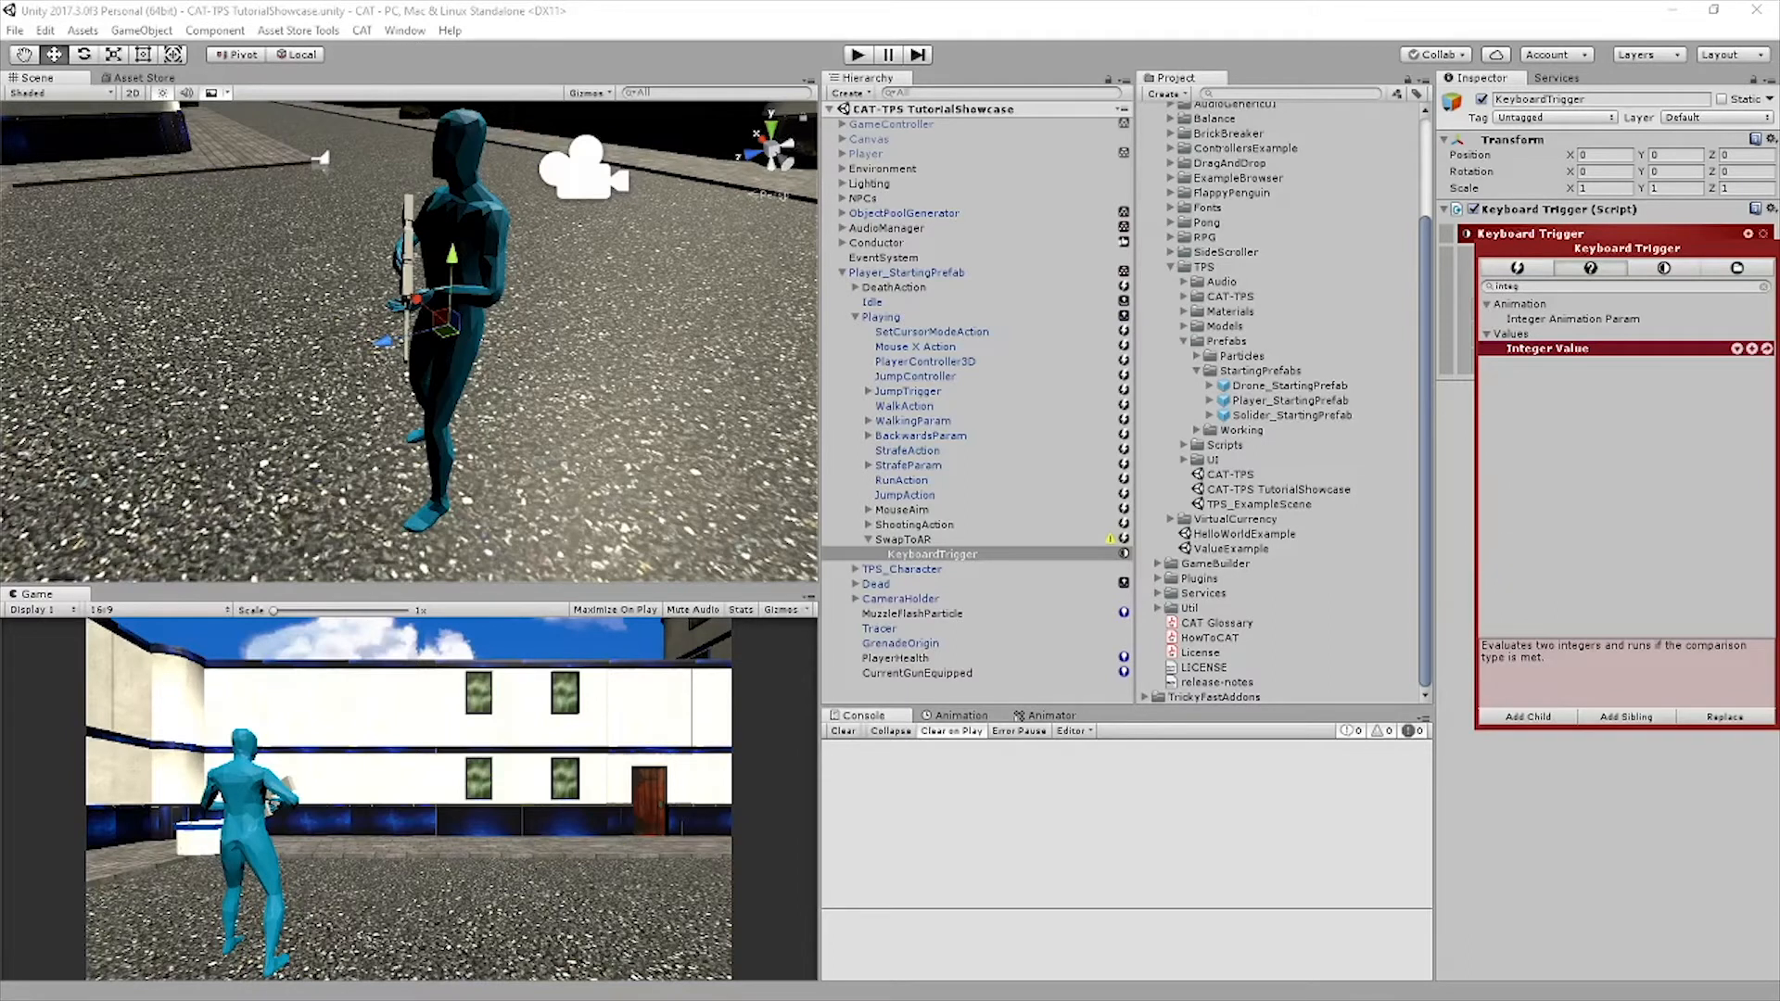
{"action": "left_click", "coordinate": [1626, 716]}
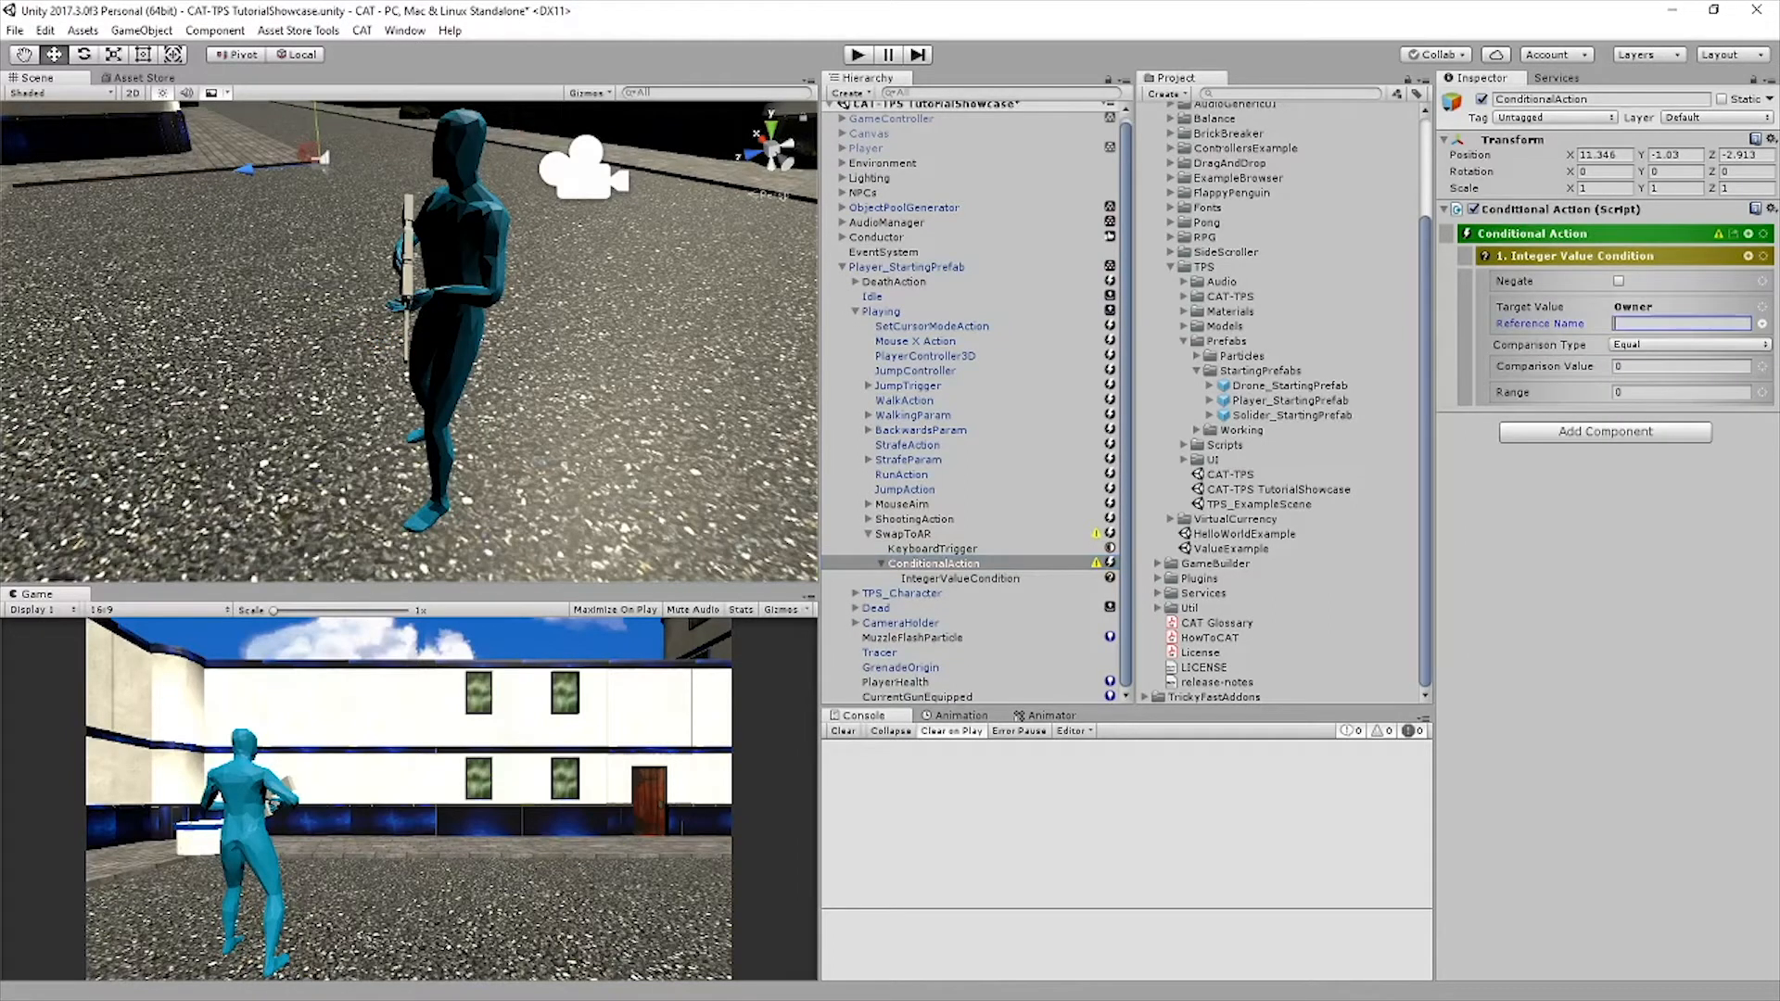
Set the Integer Value Condition's reference name to CurrentGunEquipped and its comparison value to 2
{"action": "type", "text": "CurrentGunEquipped"}
{"action": "key", "text": "Return"}
{"action": "left_click", "coordinate": [1679, 366]}
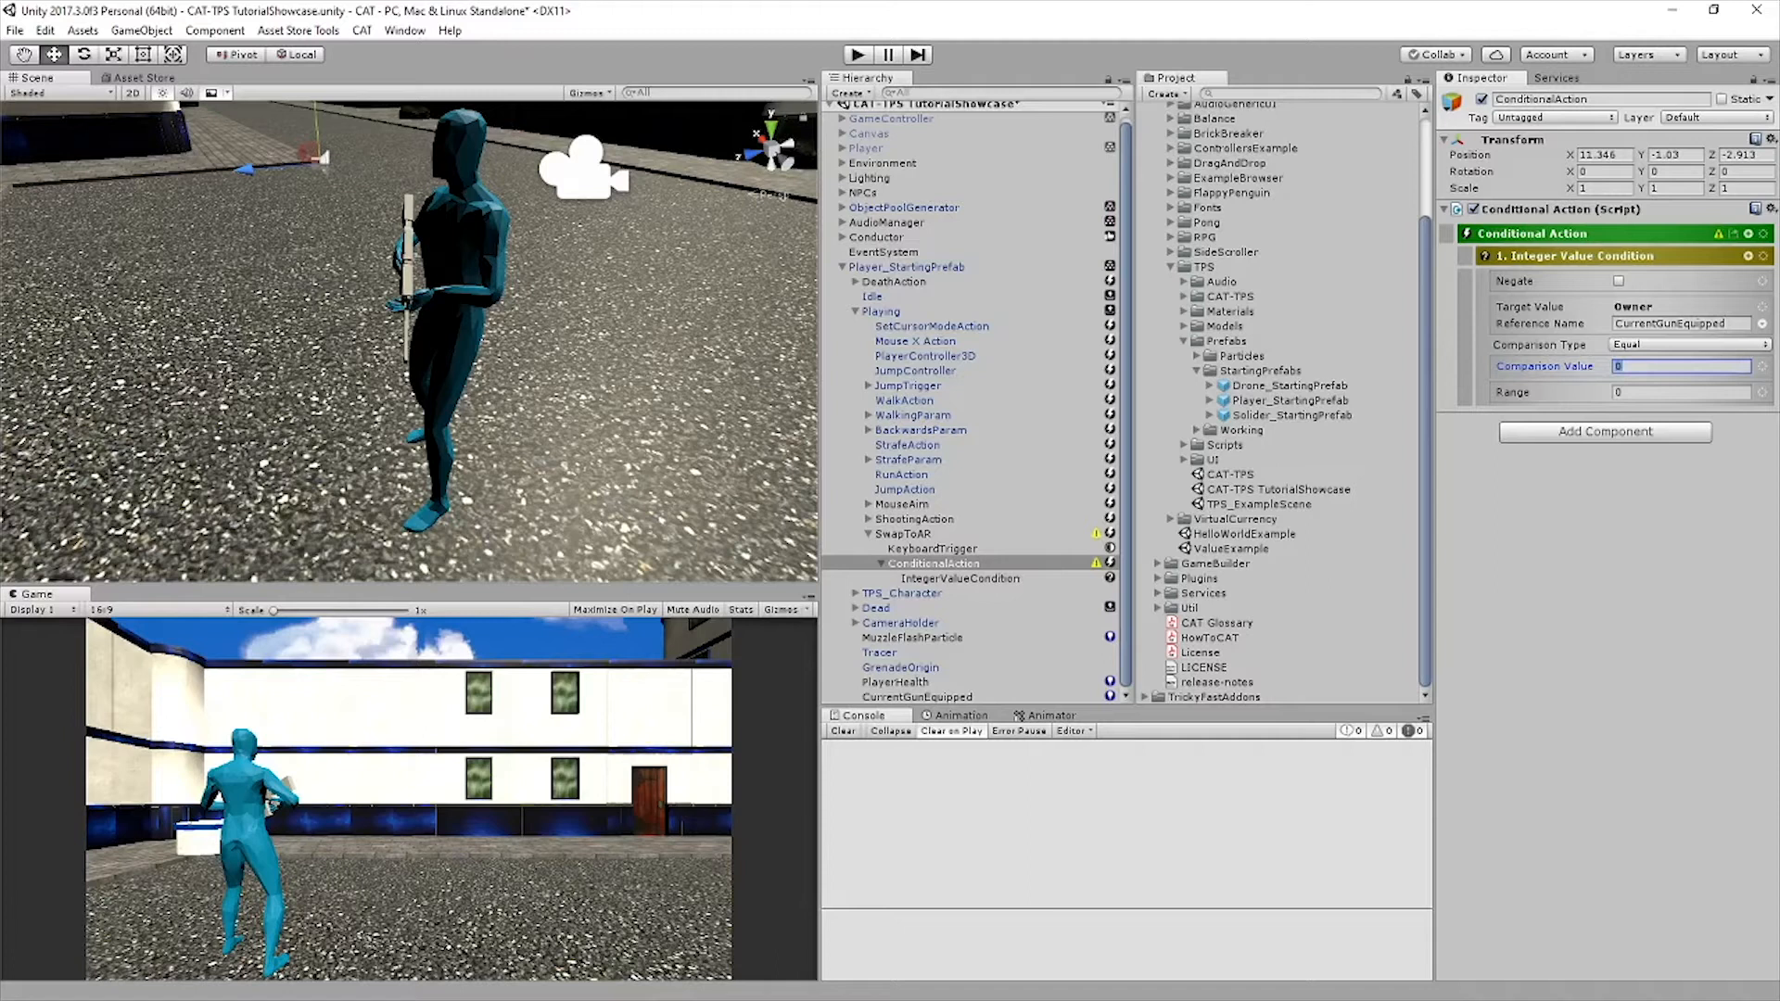
{"action": "key", "text": "Return"}
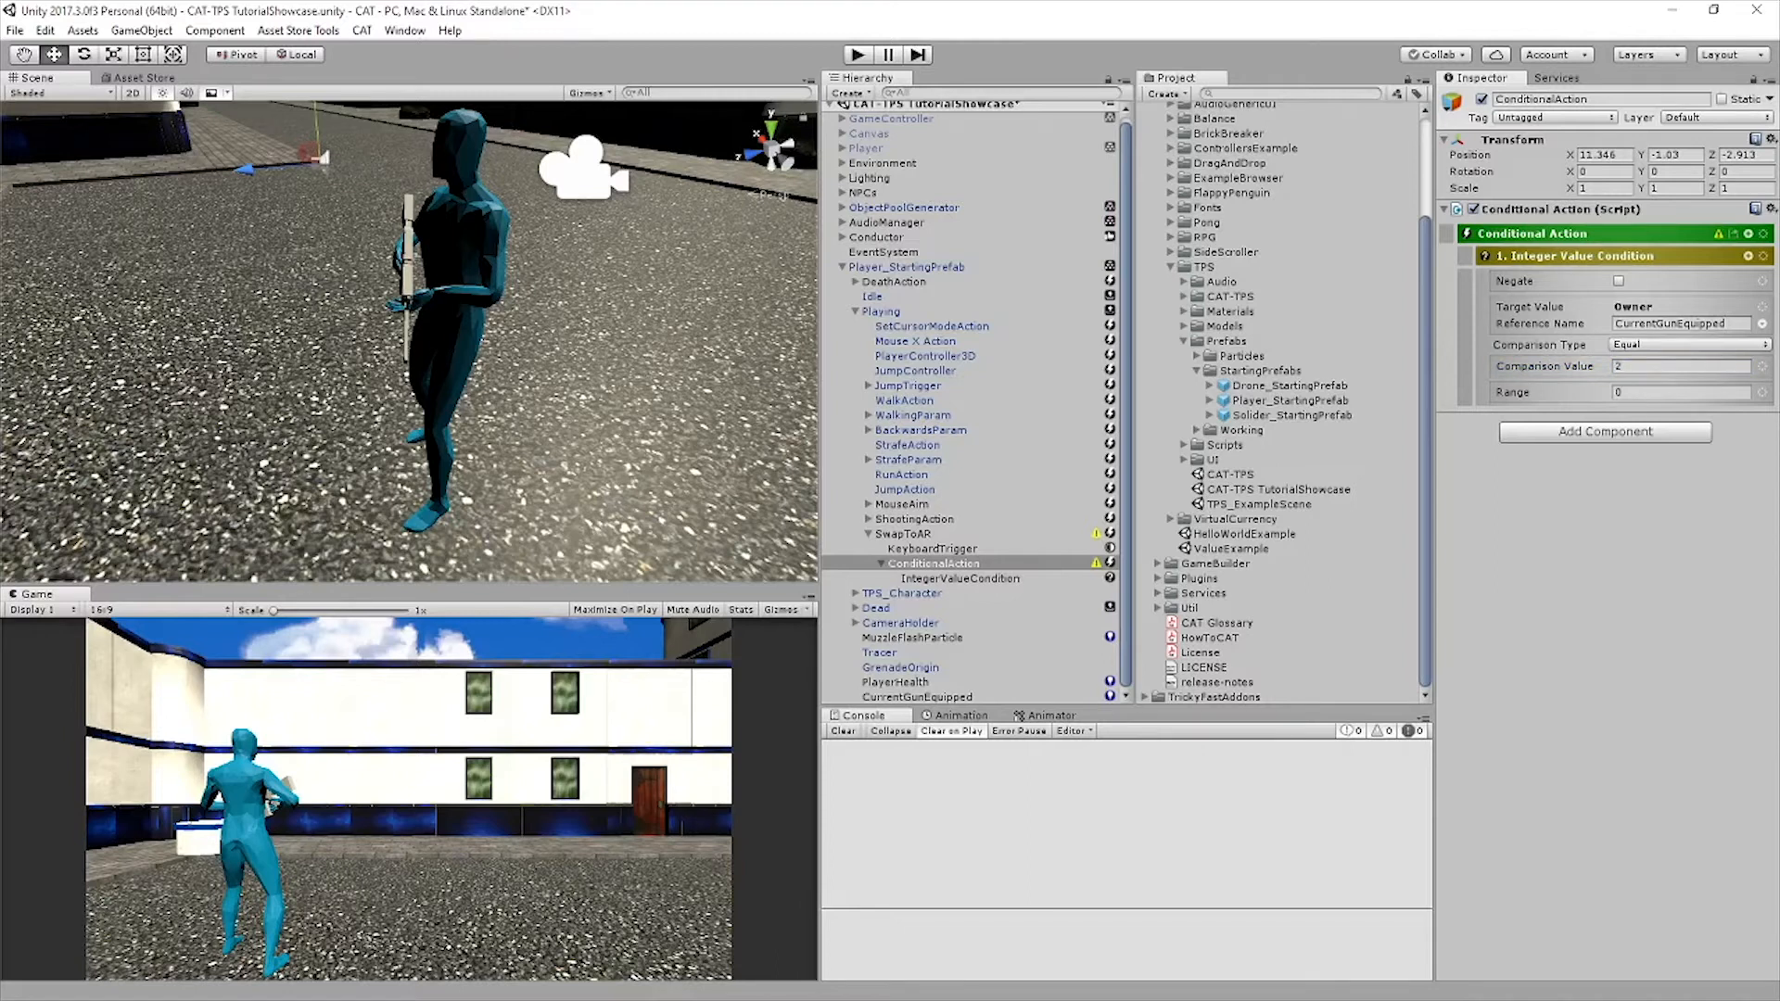
Add an Action List after the Integer Value Condition in SwapToAR's Conditional Action
{"action": "left_click", "coordinate": [1747, 256]}
{"action": "type", "text": "action"}
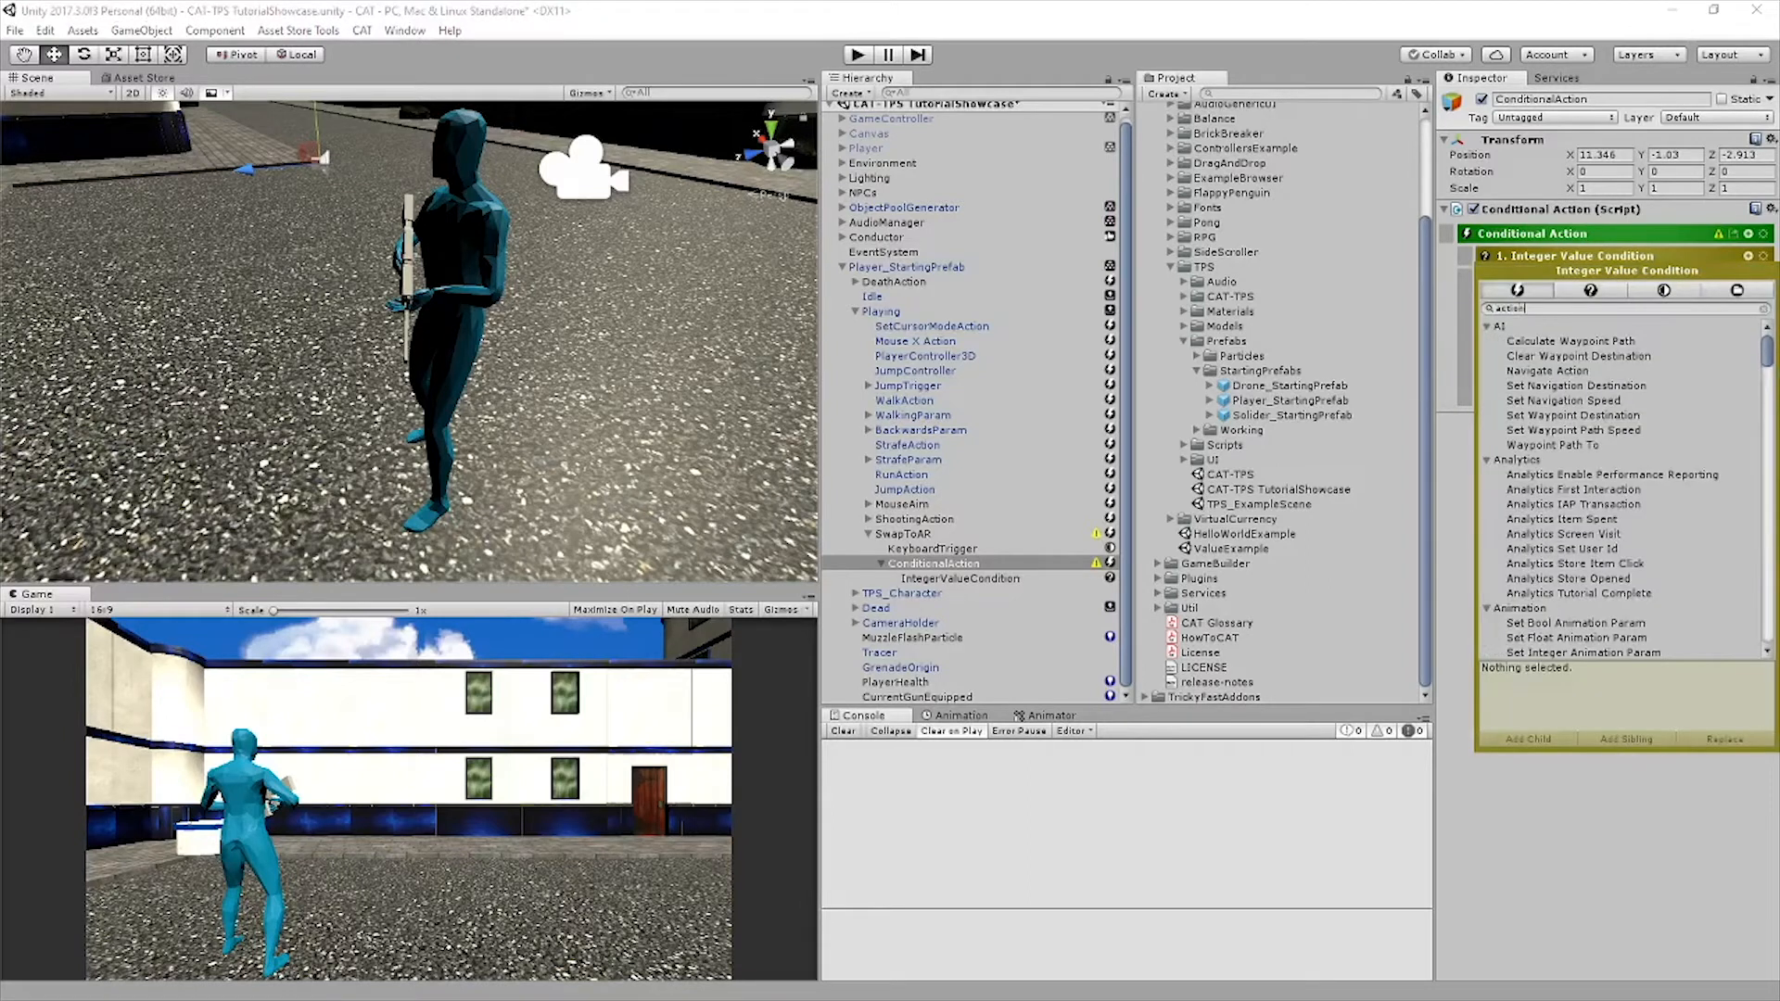
{"action": "type", "text": " list"}
{"action": "key", "text": "Return"}
Add a Set Trigger Animation Param action as a child of SwapToAR's Action List
{"action": "left_click", "coordinate": [1747, 234]}
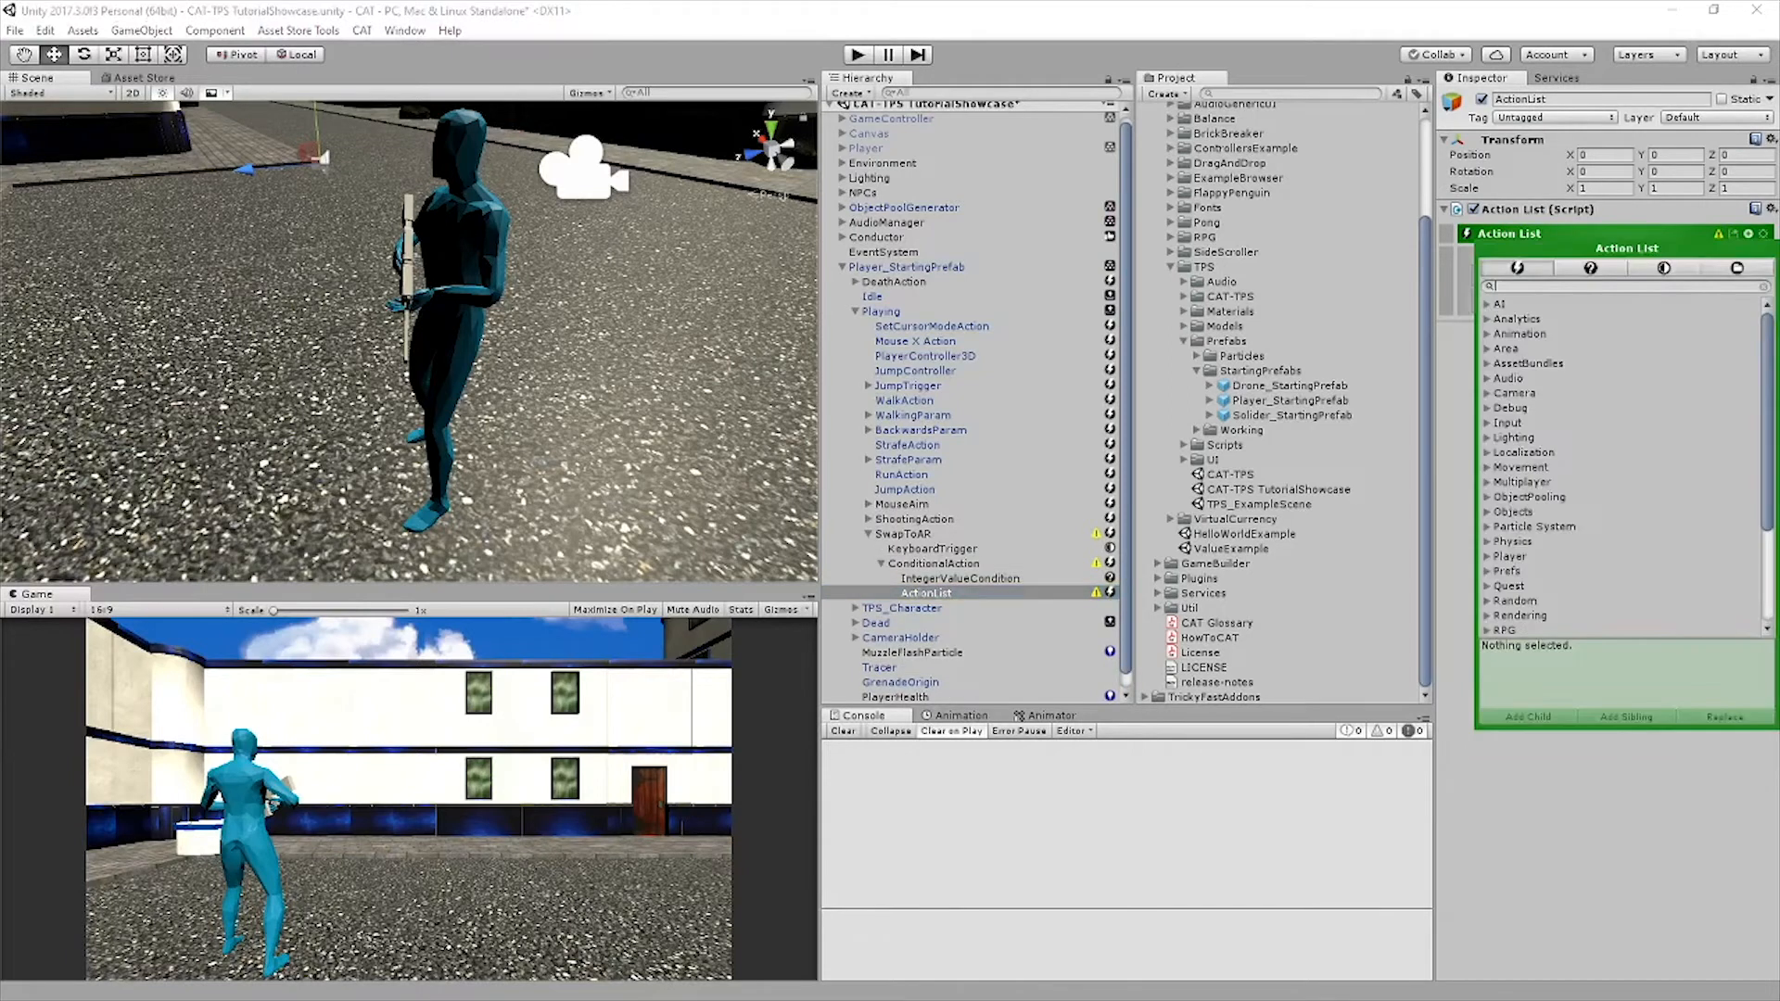
{"action": "type", "text": "set trig"}
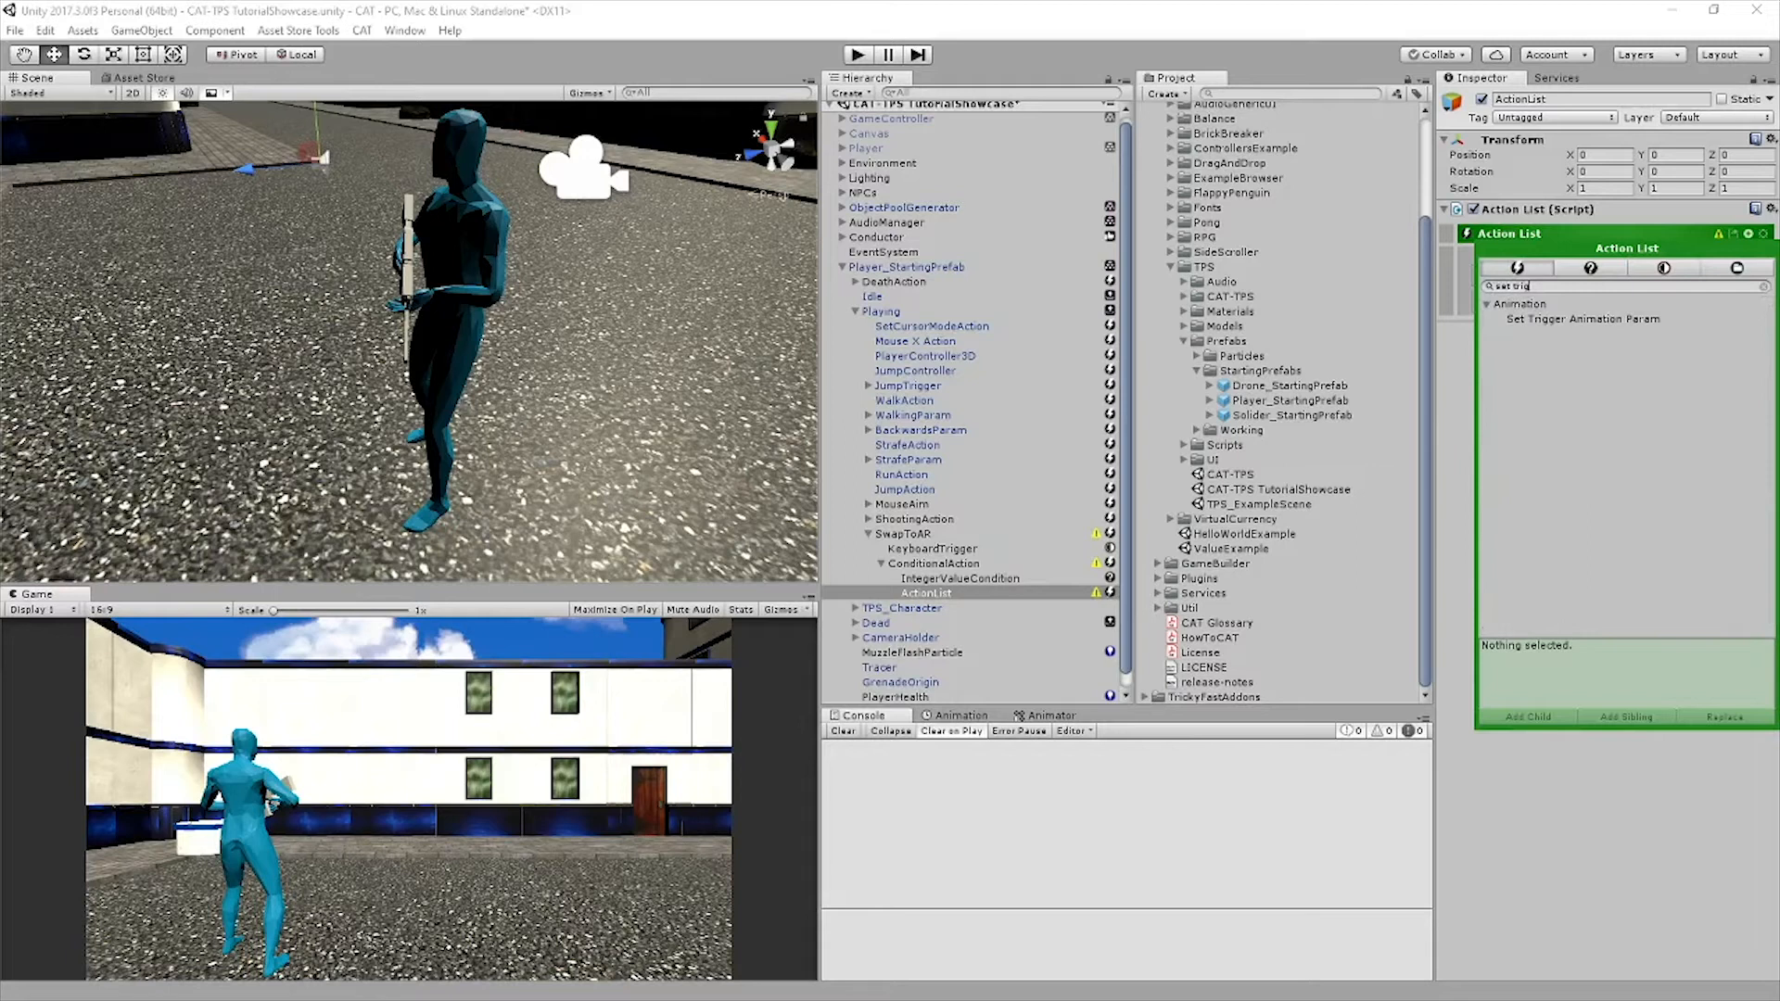
{"action": "left_click", "coordinate": [1584, 318]}
{"action": "left_click", "coordinate": [1626, 716]}
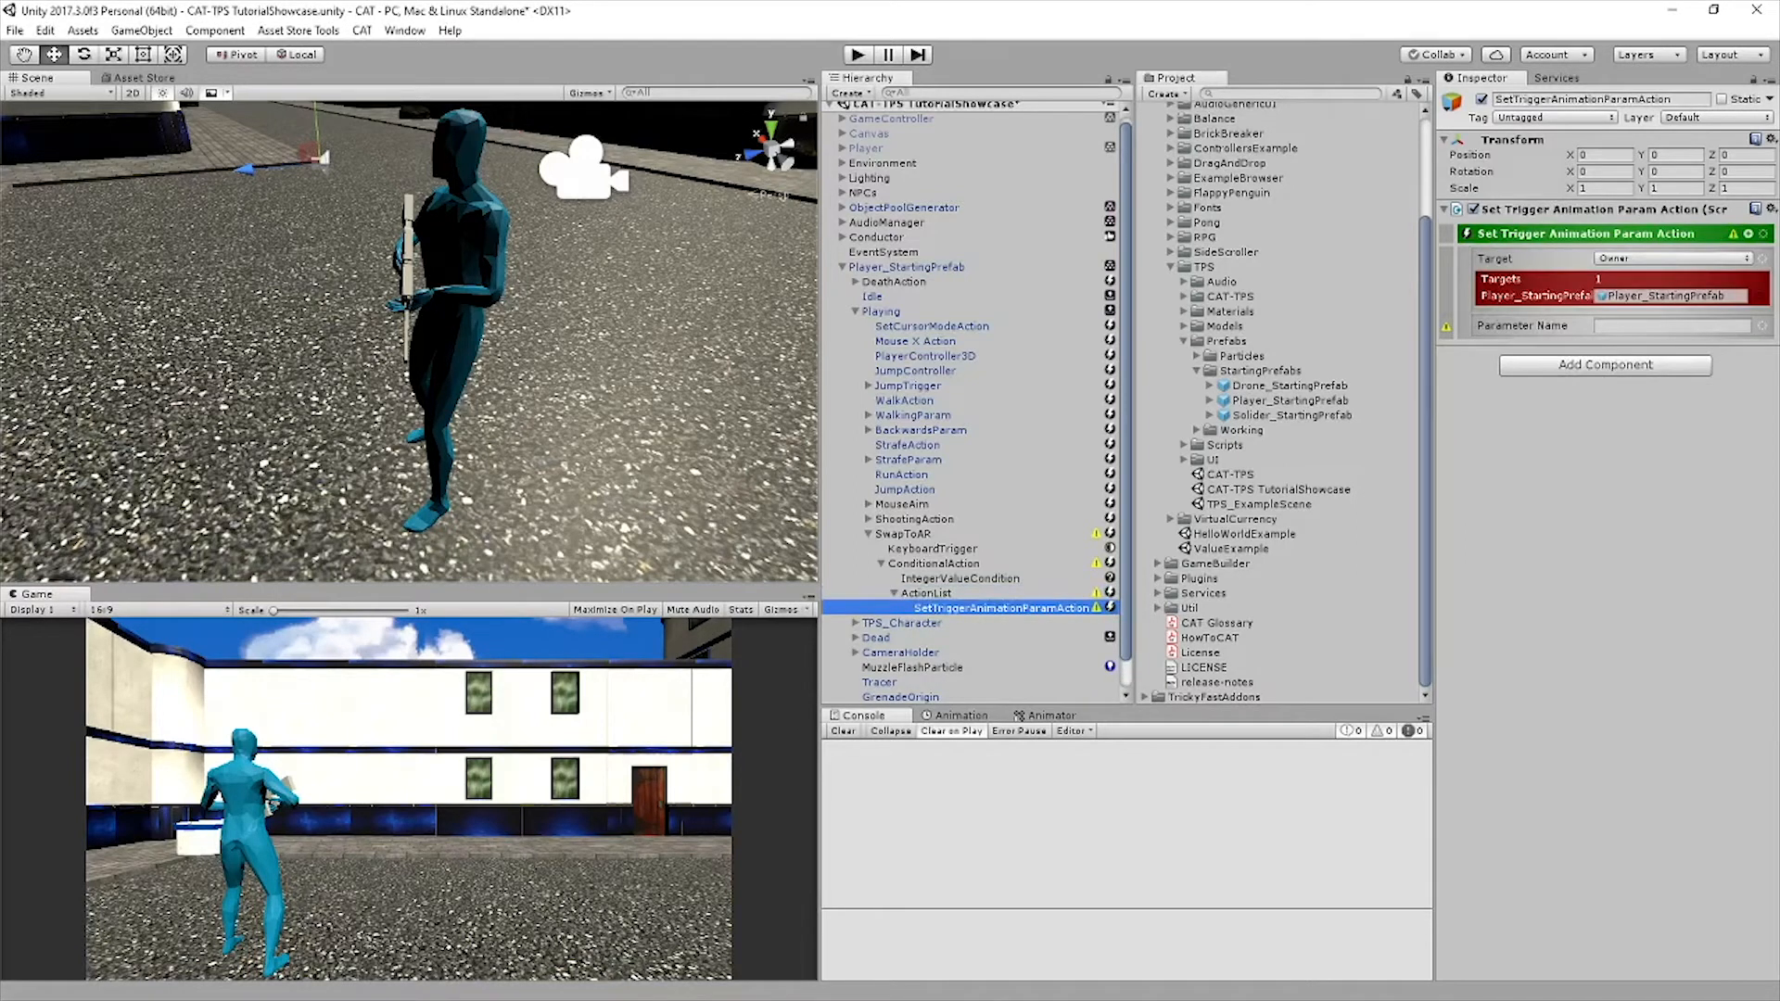
Set the trigger animation action's parameter name to SwapWeapon and its owner path to TPS_Character, and save the scene
{"action": "left_click", "coordinate": [1671, 325]}
{"action": "type", "text": "SwapWeapon"}
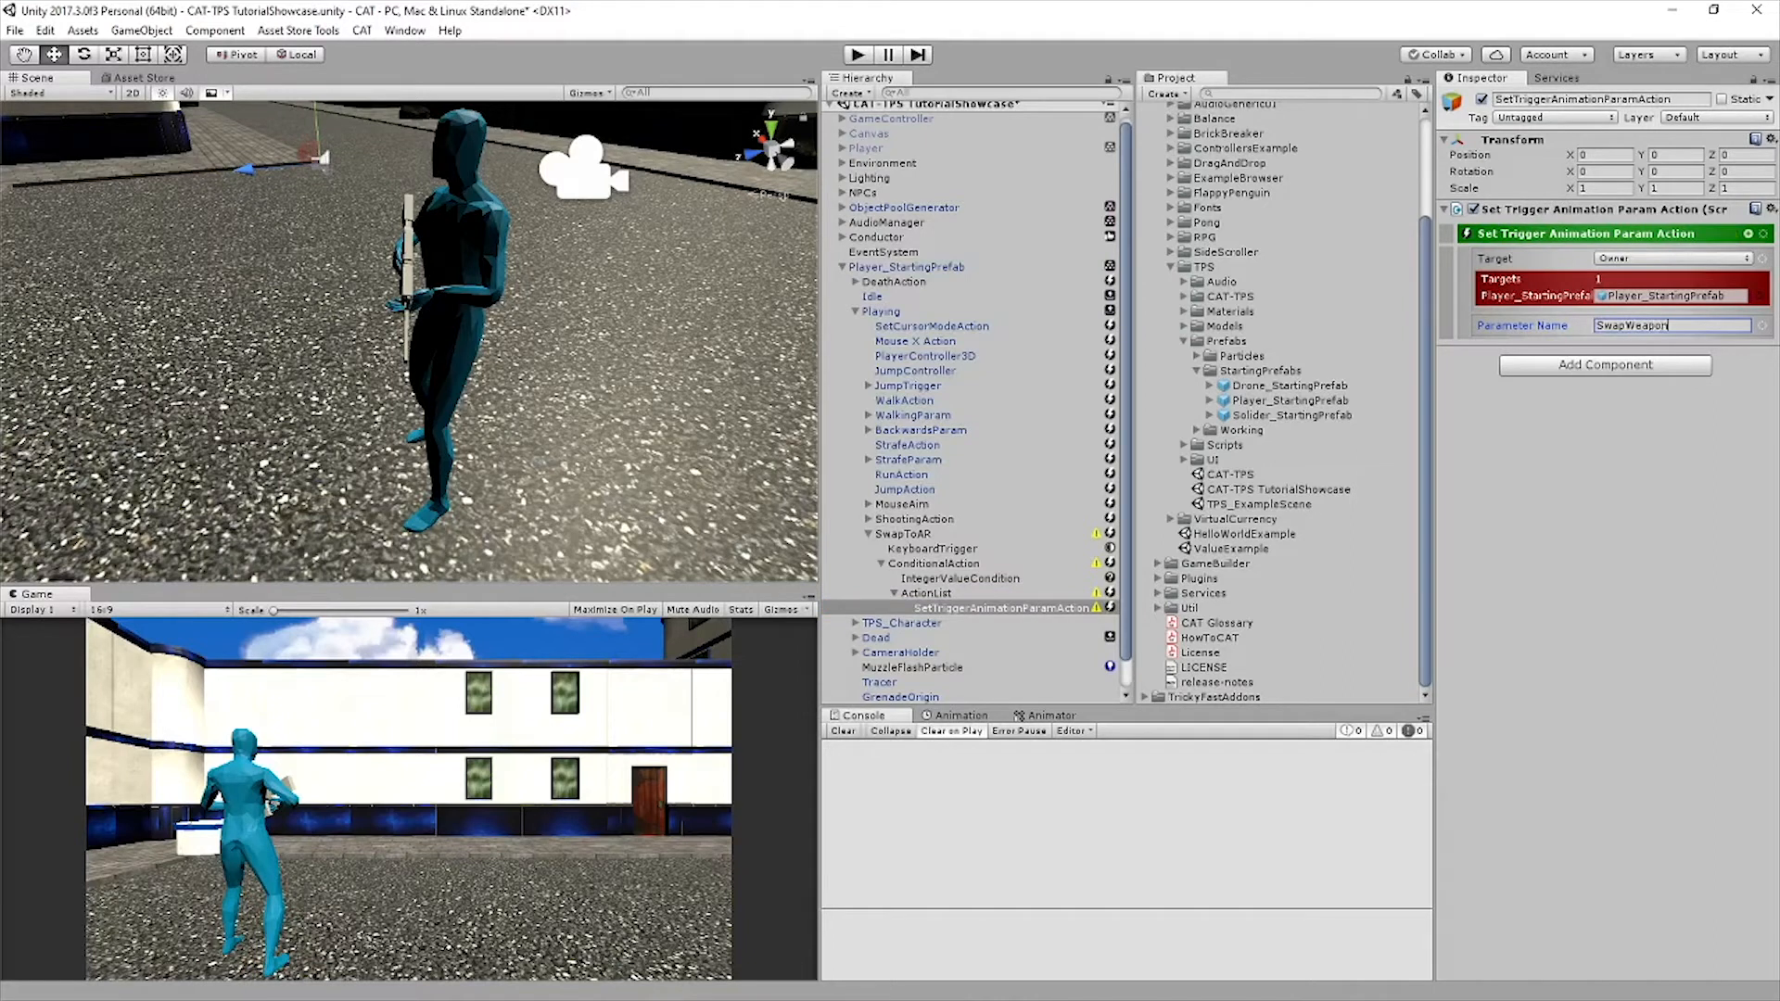
{"action": "key", "text": "Return"}
{"action": "left_click", "coordinate": [1762, 259]}
{"action": "mouse_move", "coordinate": [1689, 458]}
{"action": "left_click", "coordinate": [1474, 459]}
{"action": "left_click", "coordinate": [1679, 276]}
{"action": "type", "text": "TPS_Character"}
{"action": "key", "text": "ctrl+s"}
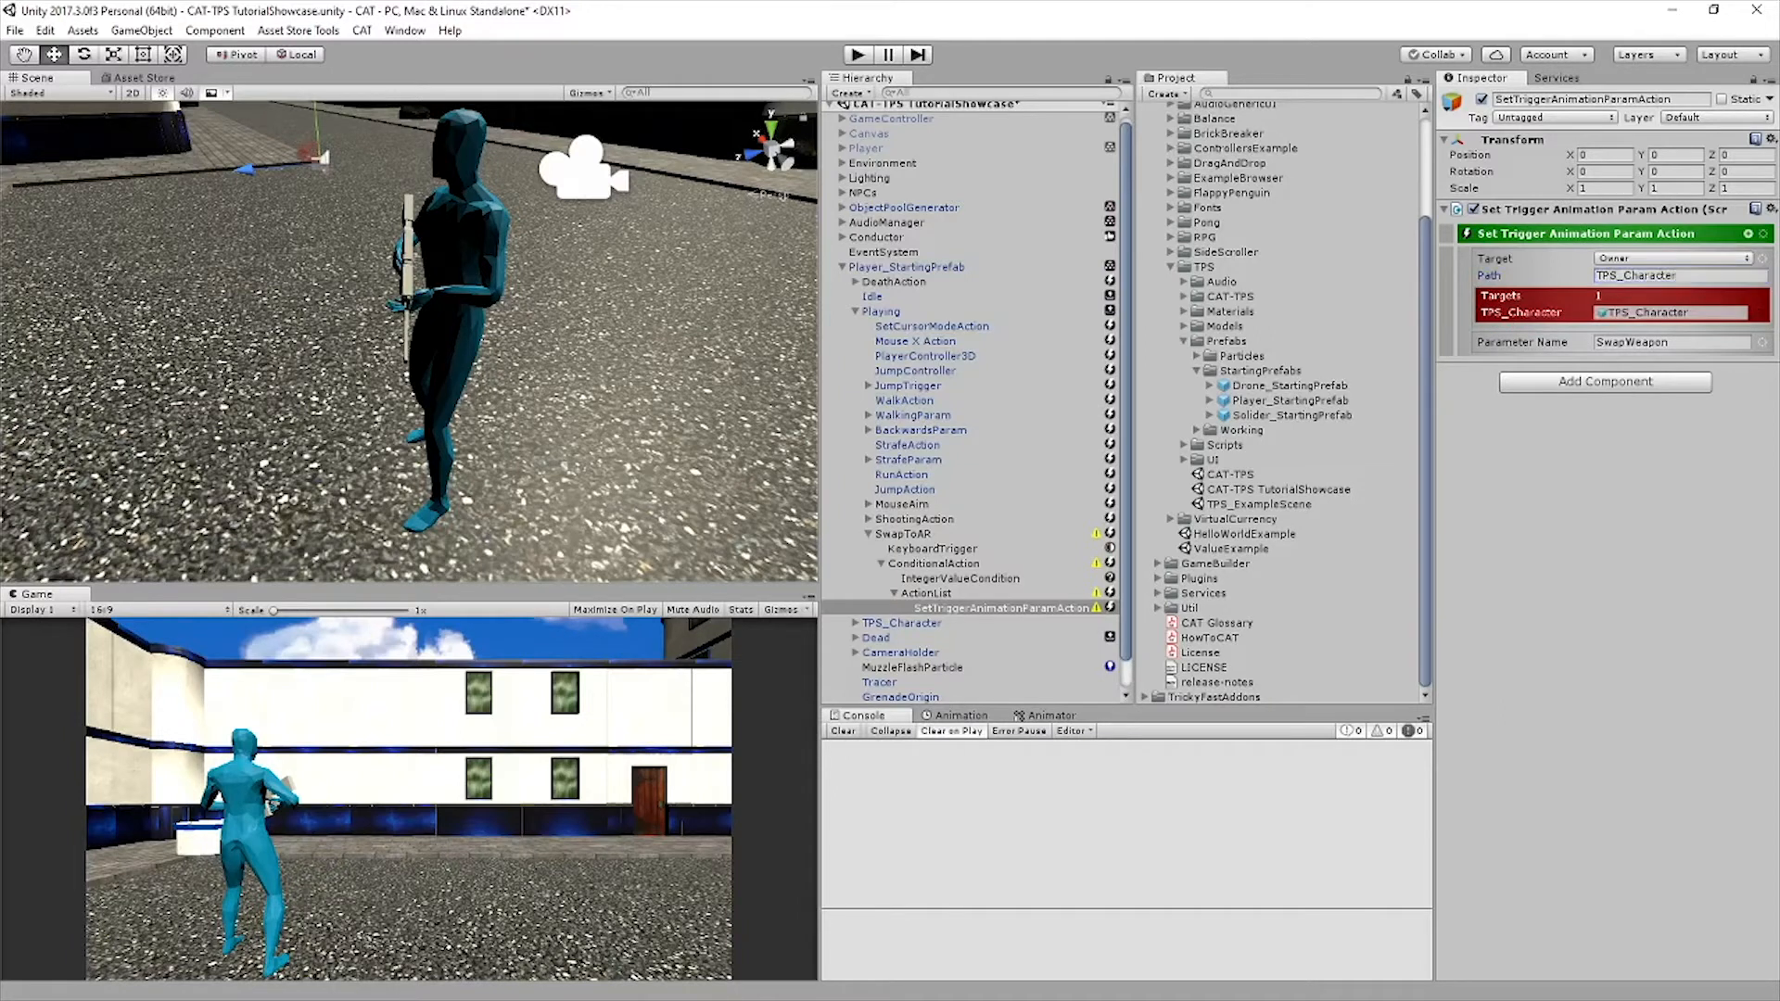
Add a Set Integer Value action as a sibling of the Set Trigger Animation Param action
{"action": "left_click", "coordinate": [1748, 233]}
{"action": "type", "text": "Set int"}
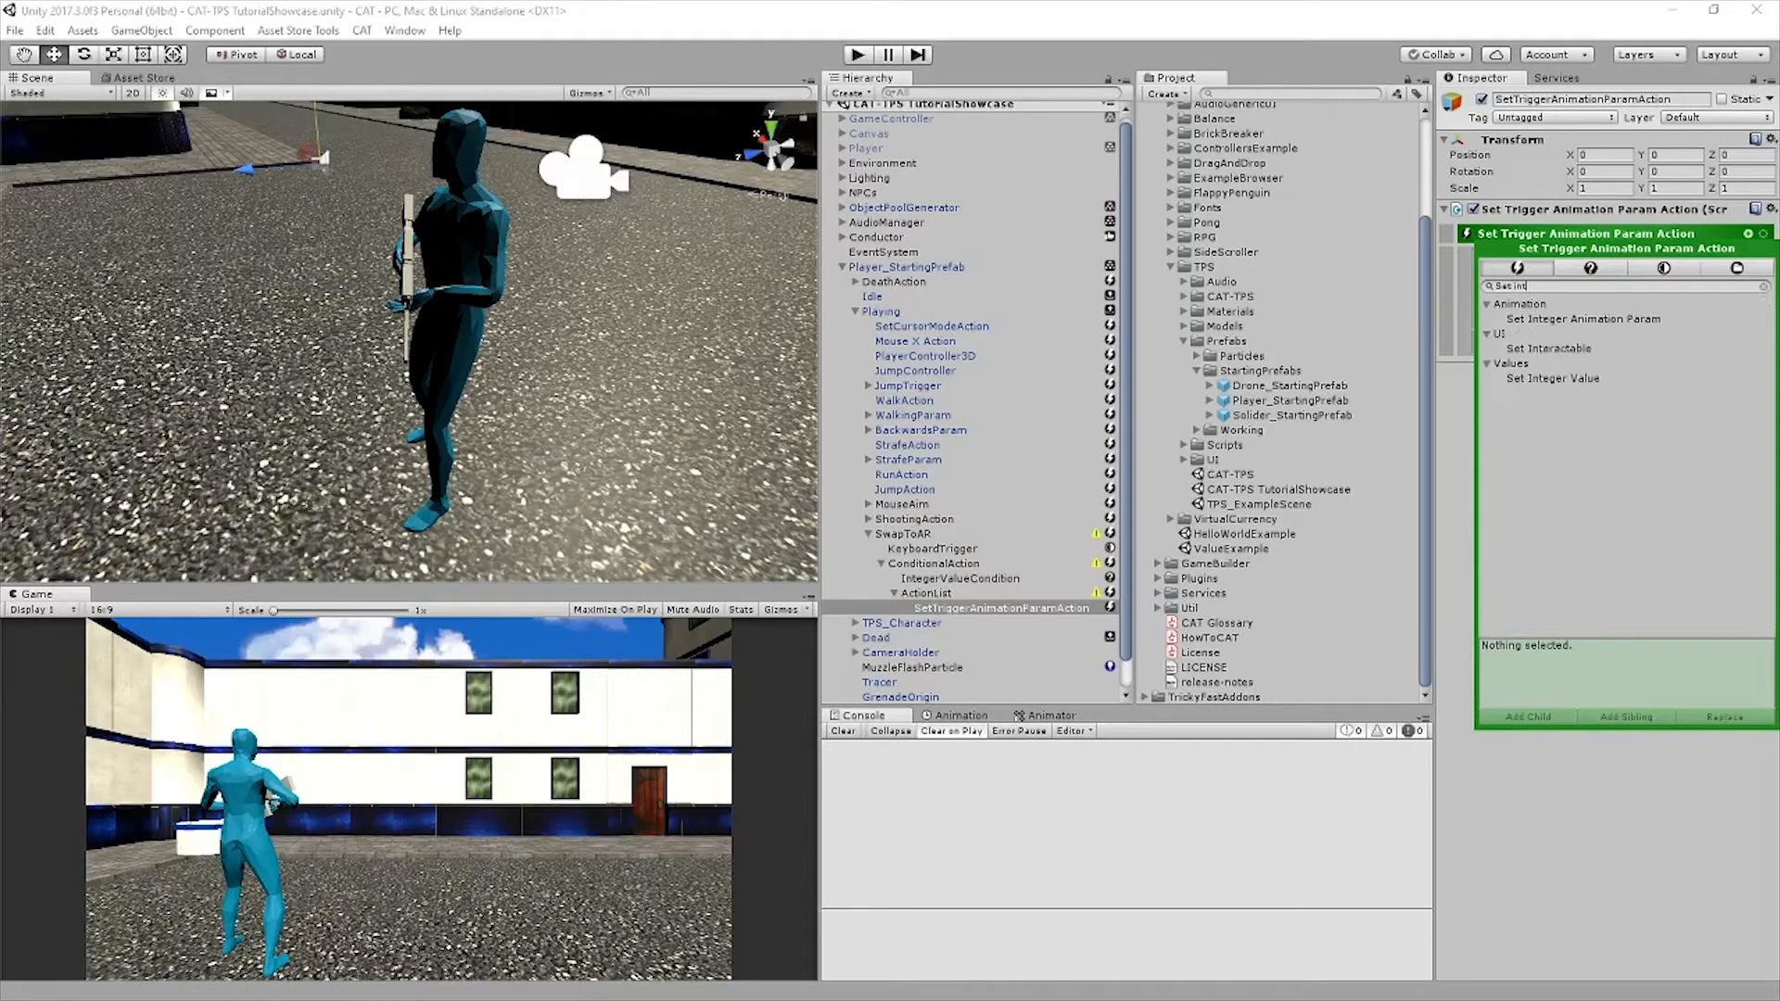
{"action": "left_click", "coordinate": [1559, 378]}
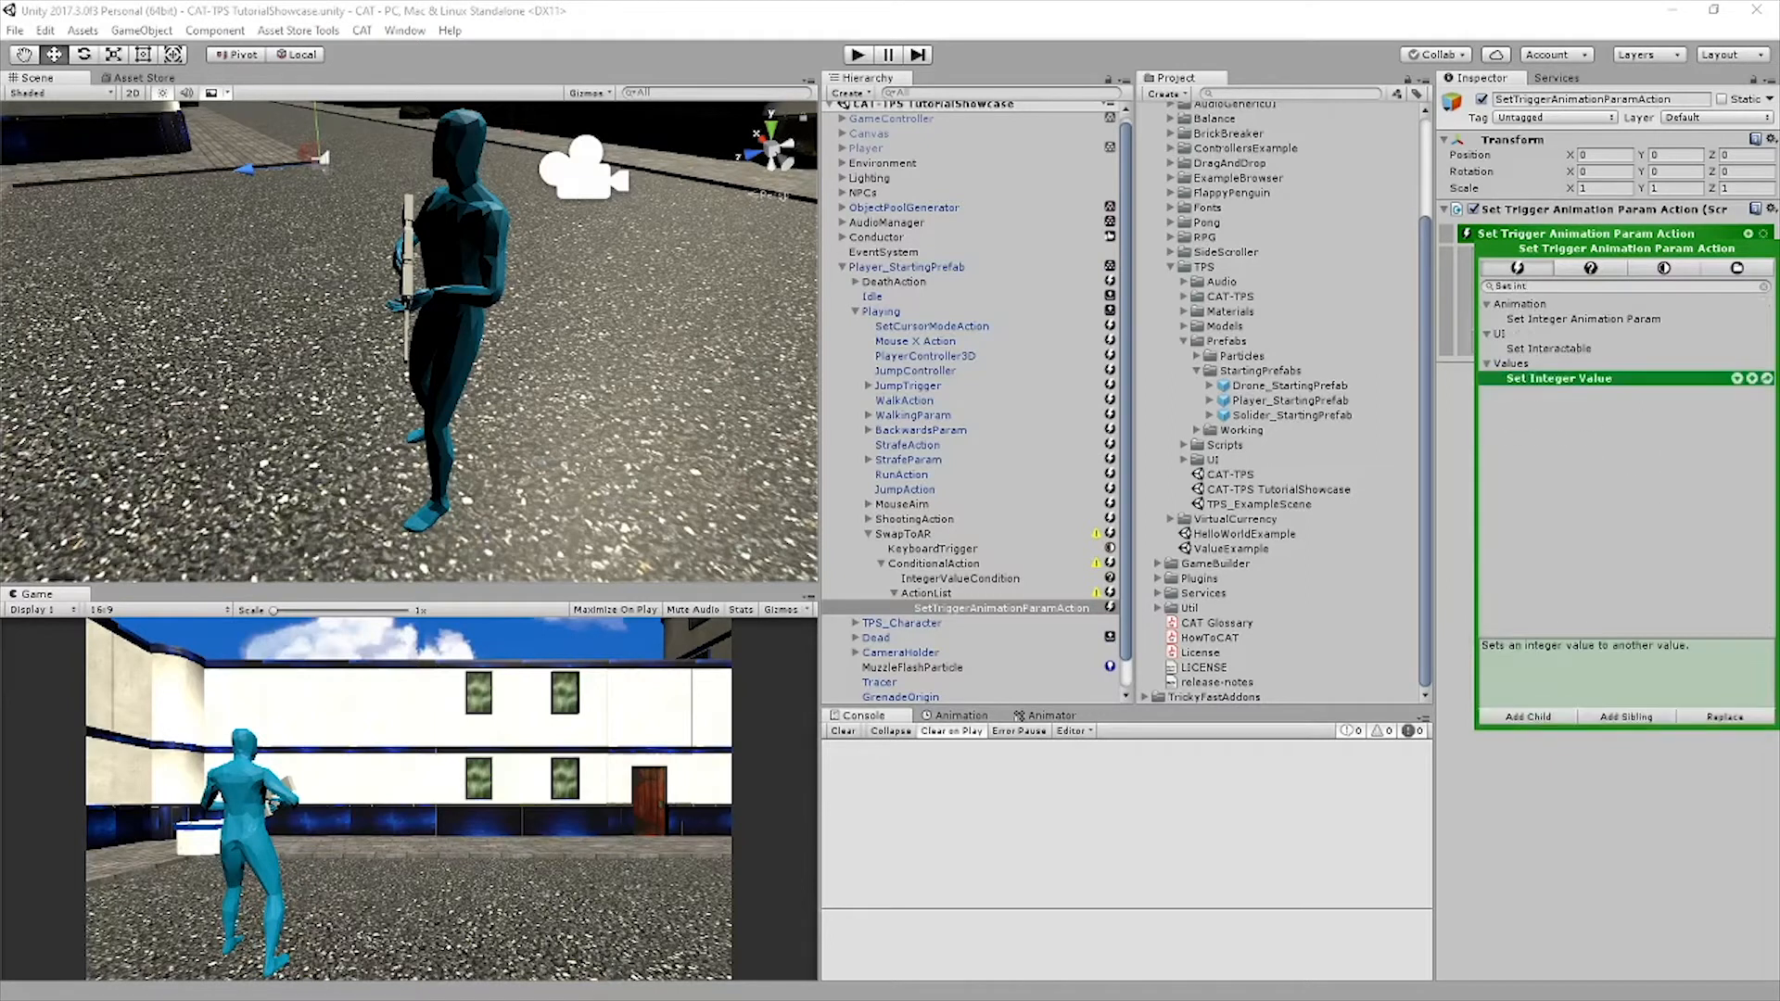
{"action": "left_click", "coordinate": [1626, 717]}
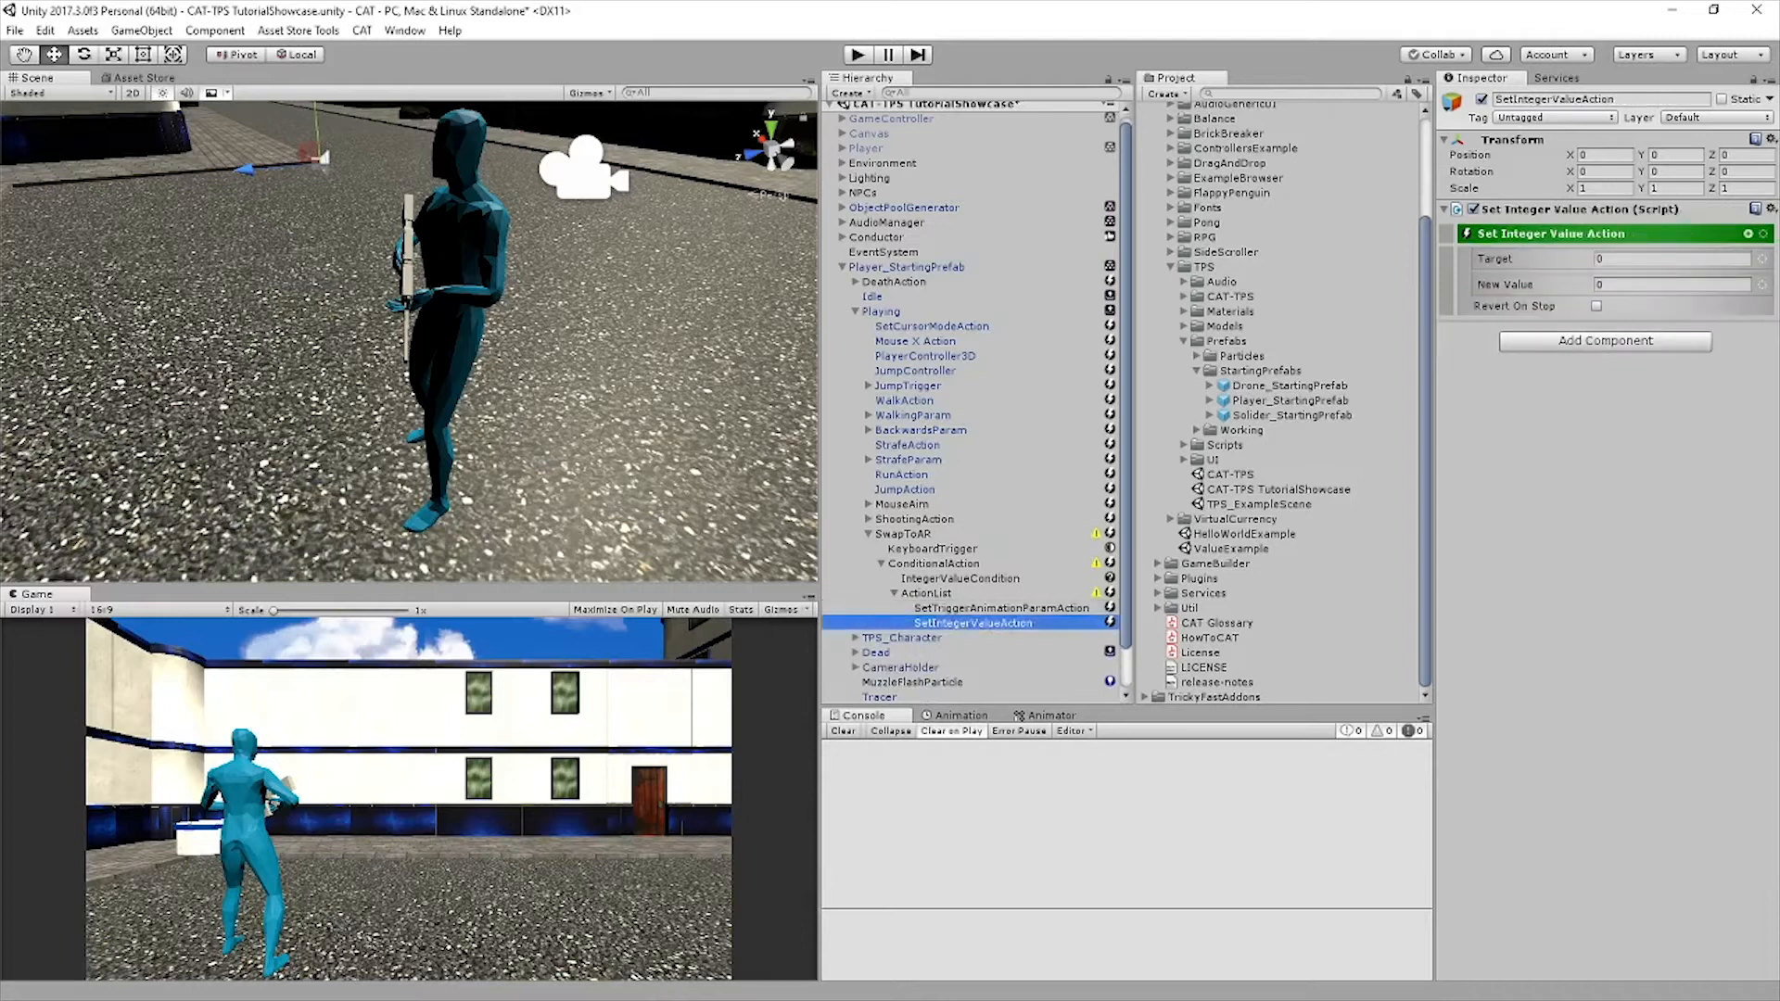
Target the Set Integer Value action at the owner's CurrentGunEquipped reference and set its new value to 1
{"action": "left_click", "coordinate": [1668, 259]}
{"action": "left_click", "coordinate": [1681, 312]}
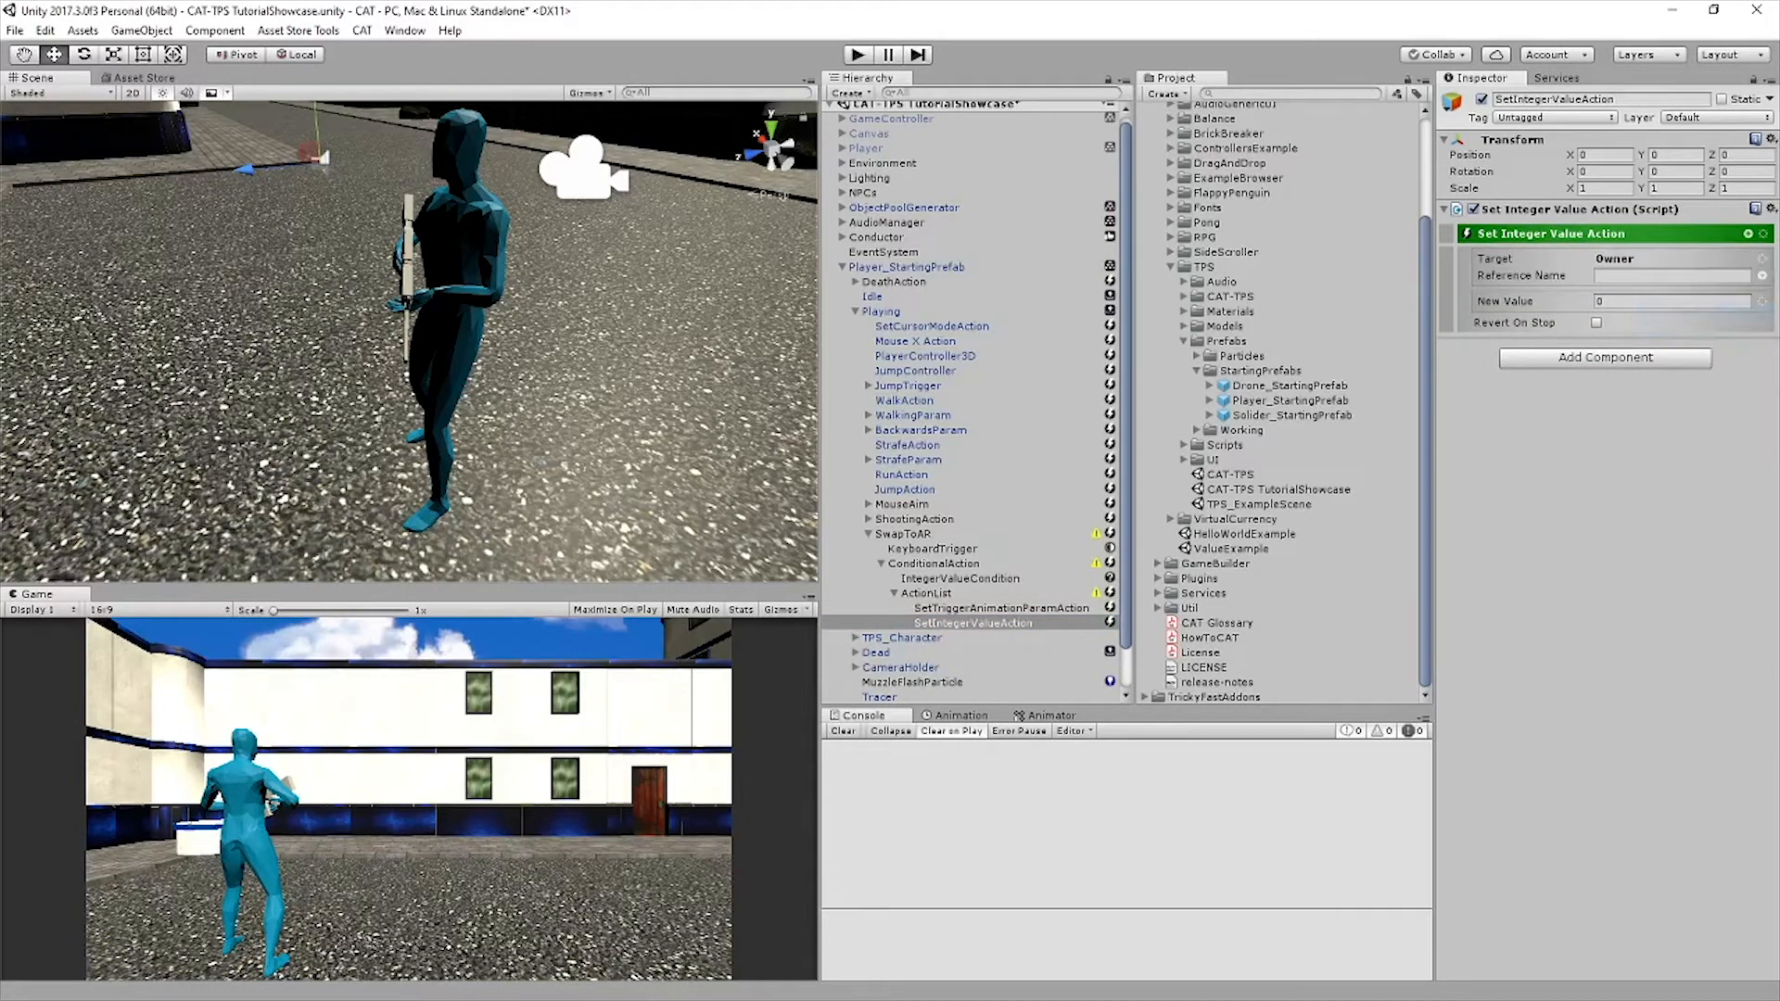
{"action": "left_click", "coordinate": [1671, 275]}
{"action": "type", "text": "CurrentGunEquipped"}
{"action": "key", "text": "Tab"}
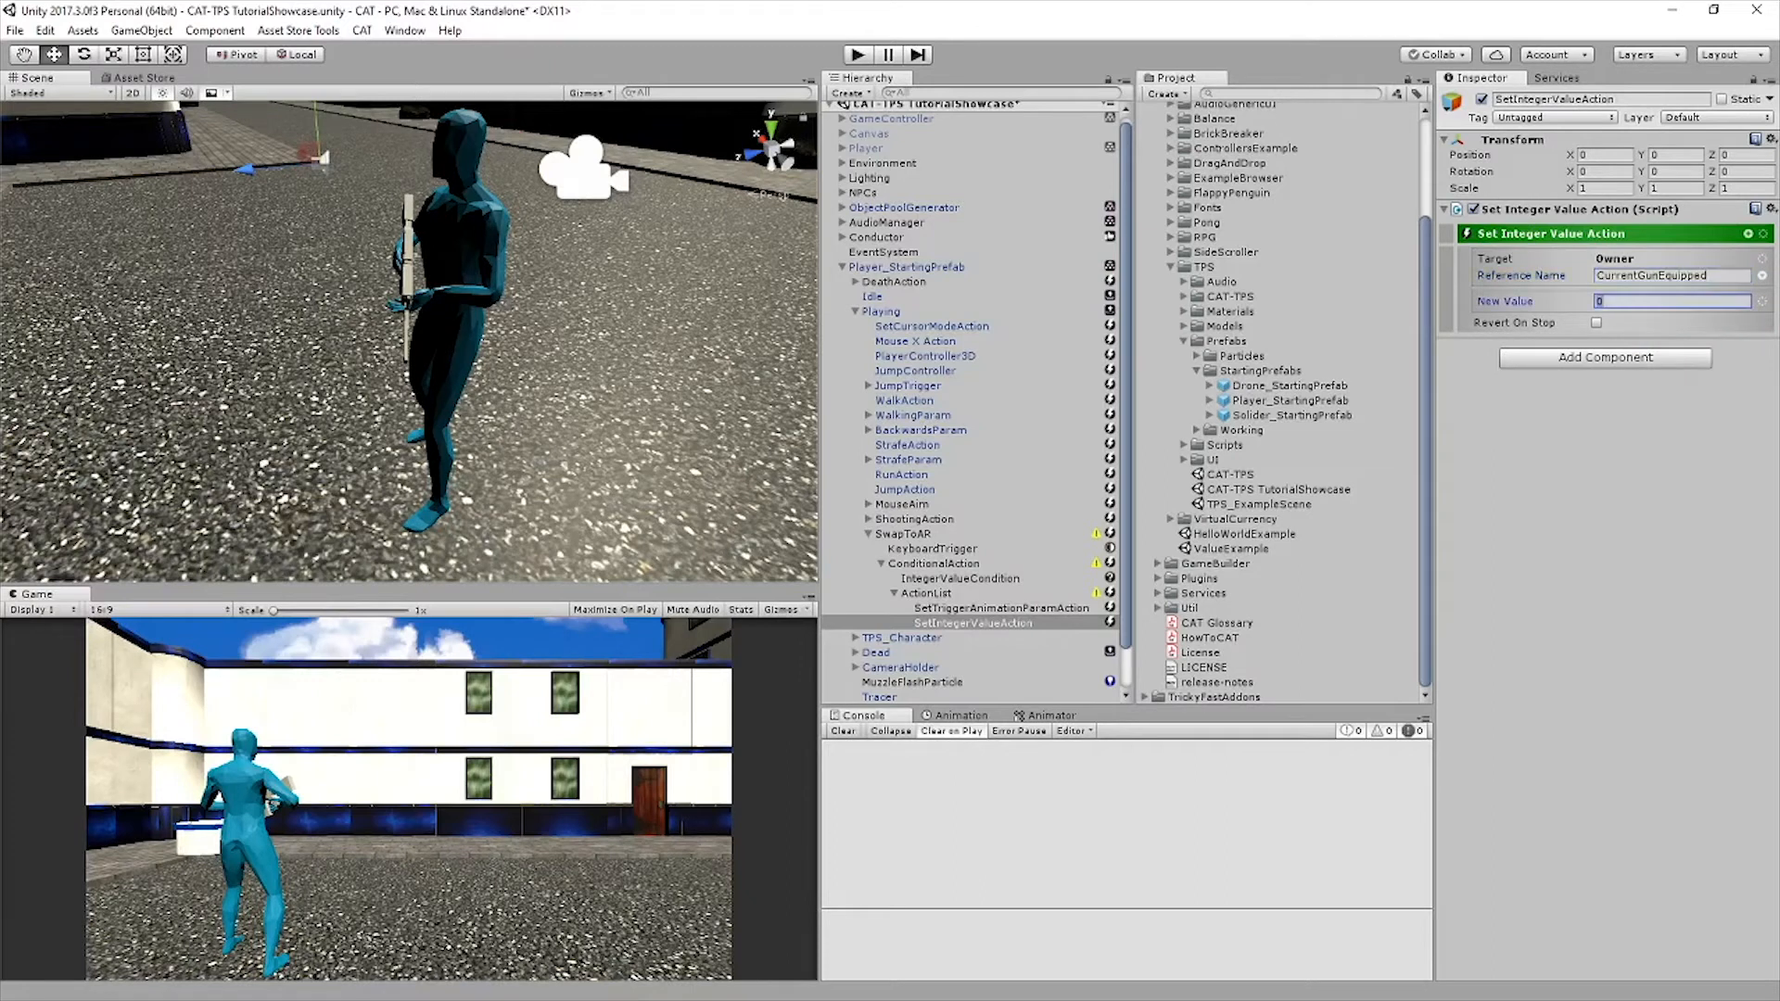
{"action": "type", "text": "1"}
{"action": "key", "text": "Return"}
Add four Set Enabled actions as siblings of the Set Integer Value action
{"action": "type", "text": "set en"}
{"action": "key", "text": "Down"}
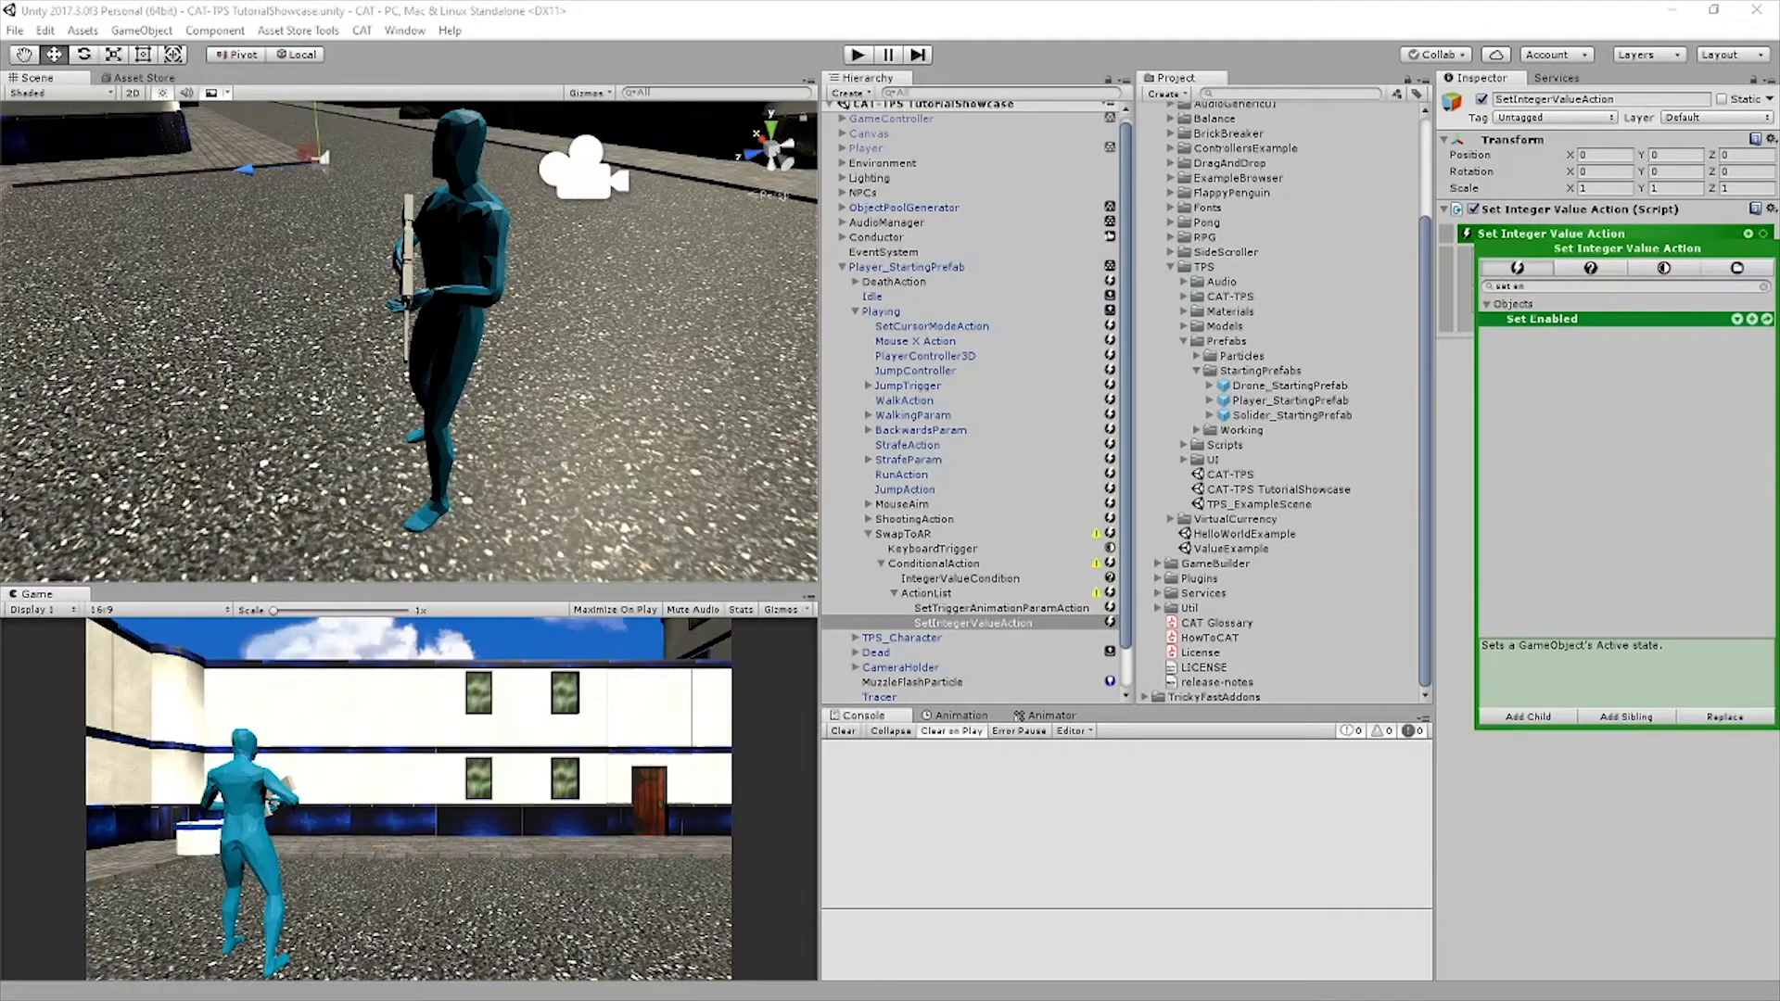
{"action": "key", "text": "Return"}
{"action": "key", "text": "Return"}
{"action": "key", "text": "Return"}
{"action": "key", "text": "Return"}
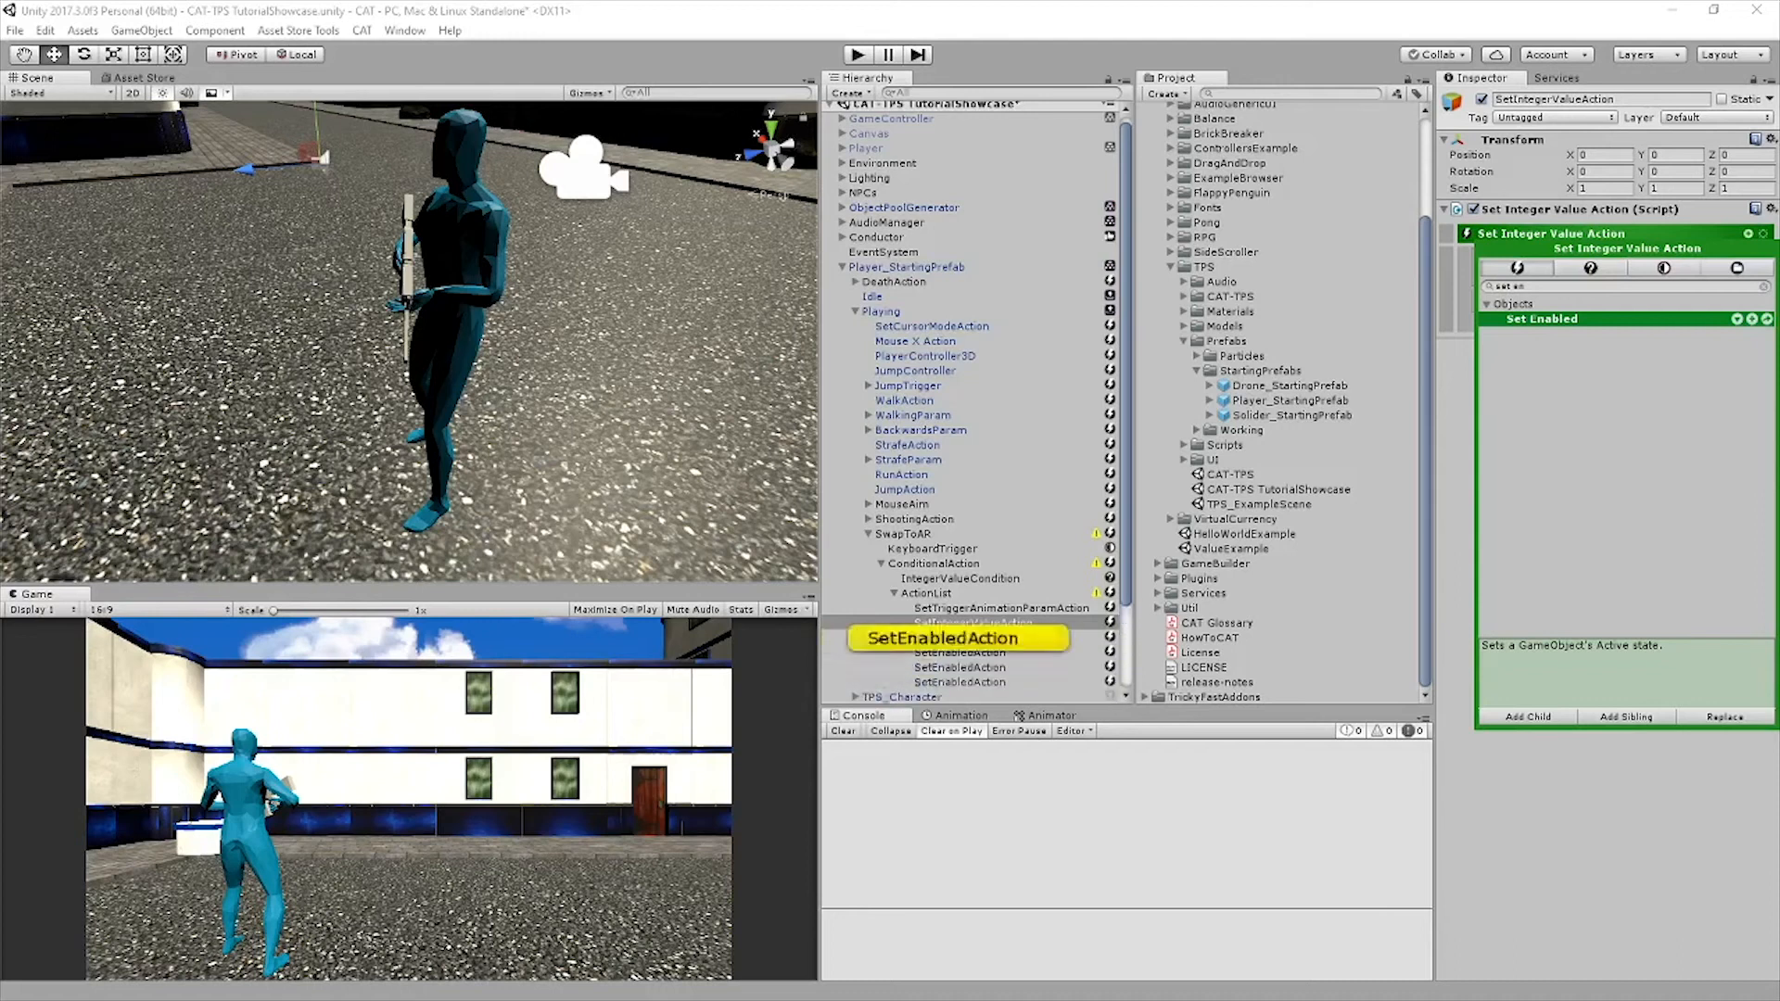
{"action": "key", "text": "Escape"}
Add two Set UI Text actions as siblings of the first Set Enabled action
{"action": "left_click", "coordinate": [960, 638]}
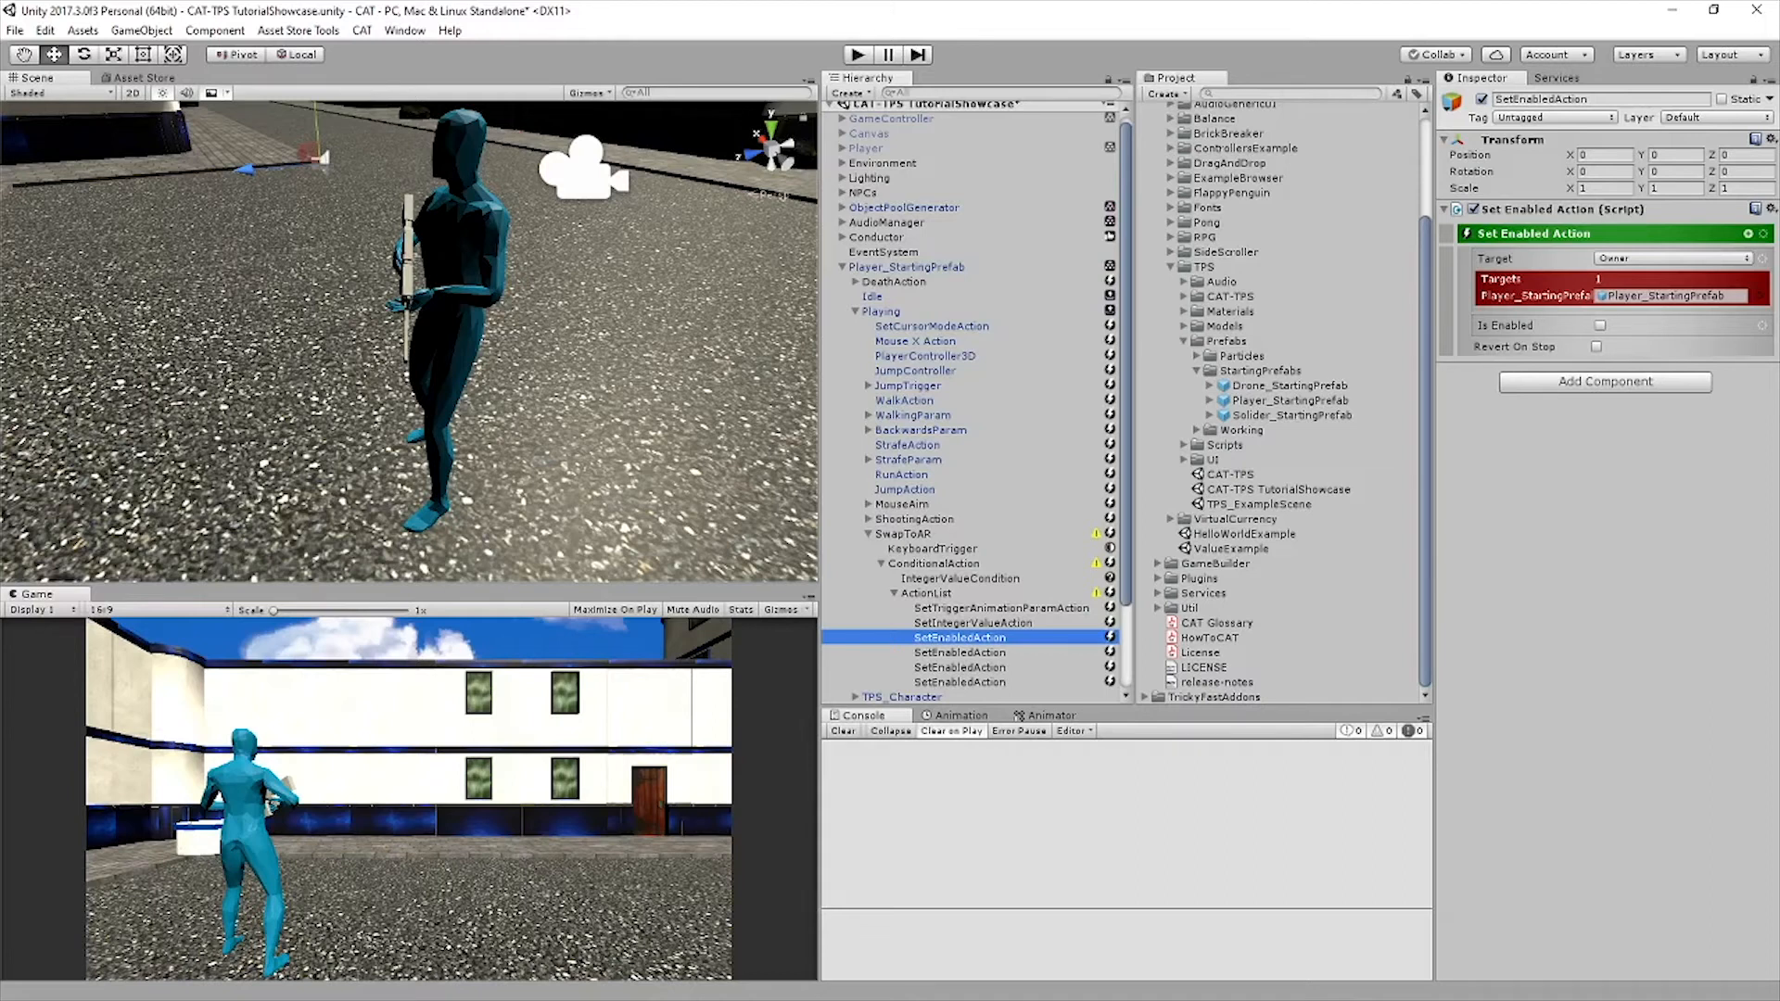
{"action": "scroll", "coordinate": [973, 399], "scroll_direction": "down", "scroll_amount": 3}
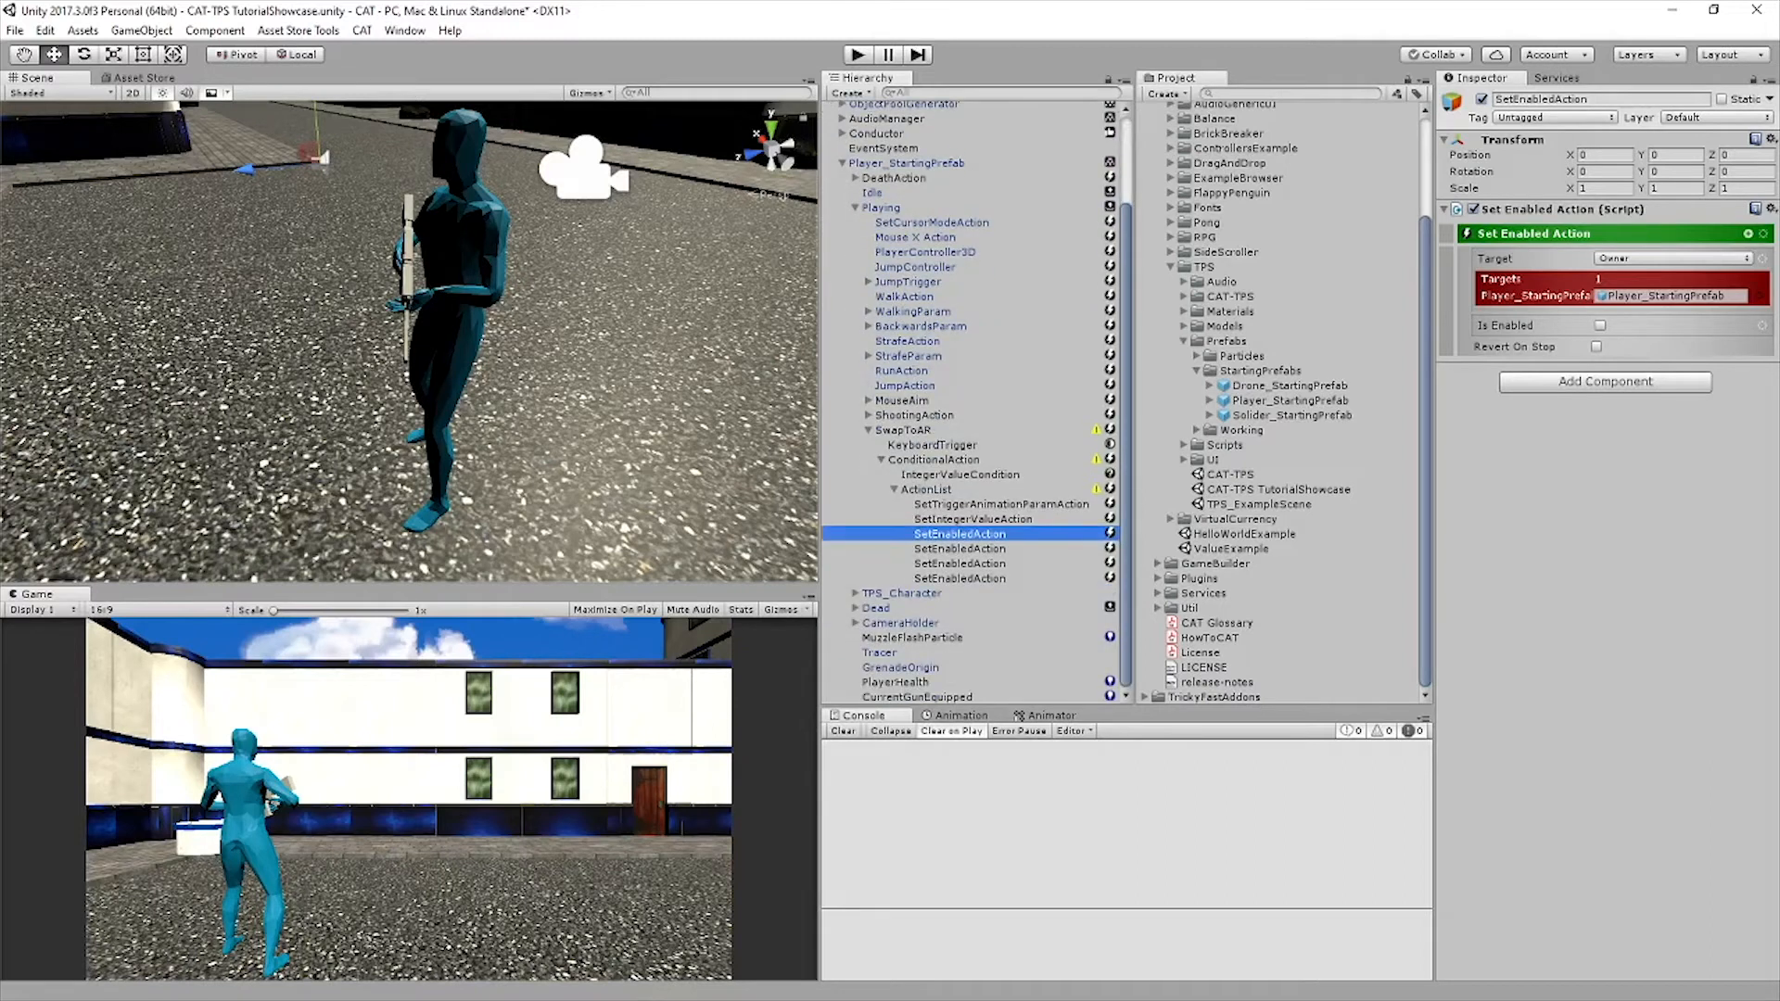
{"action": "left_click", "coordinate": [1748, 233]}
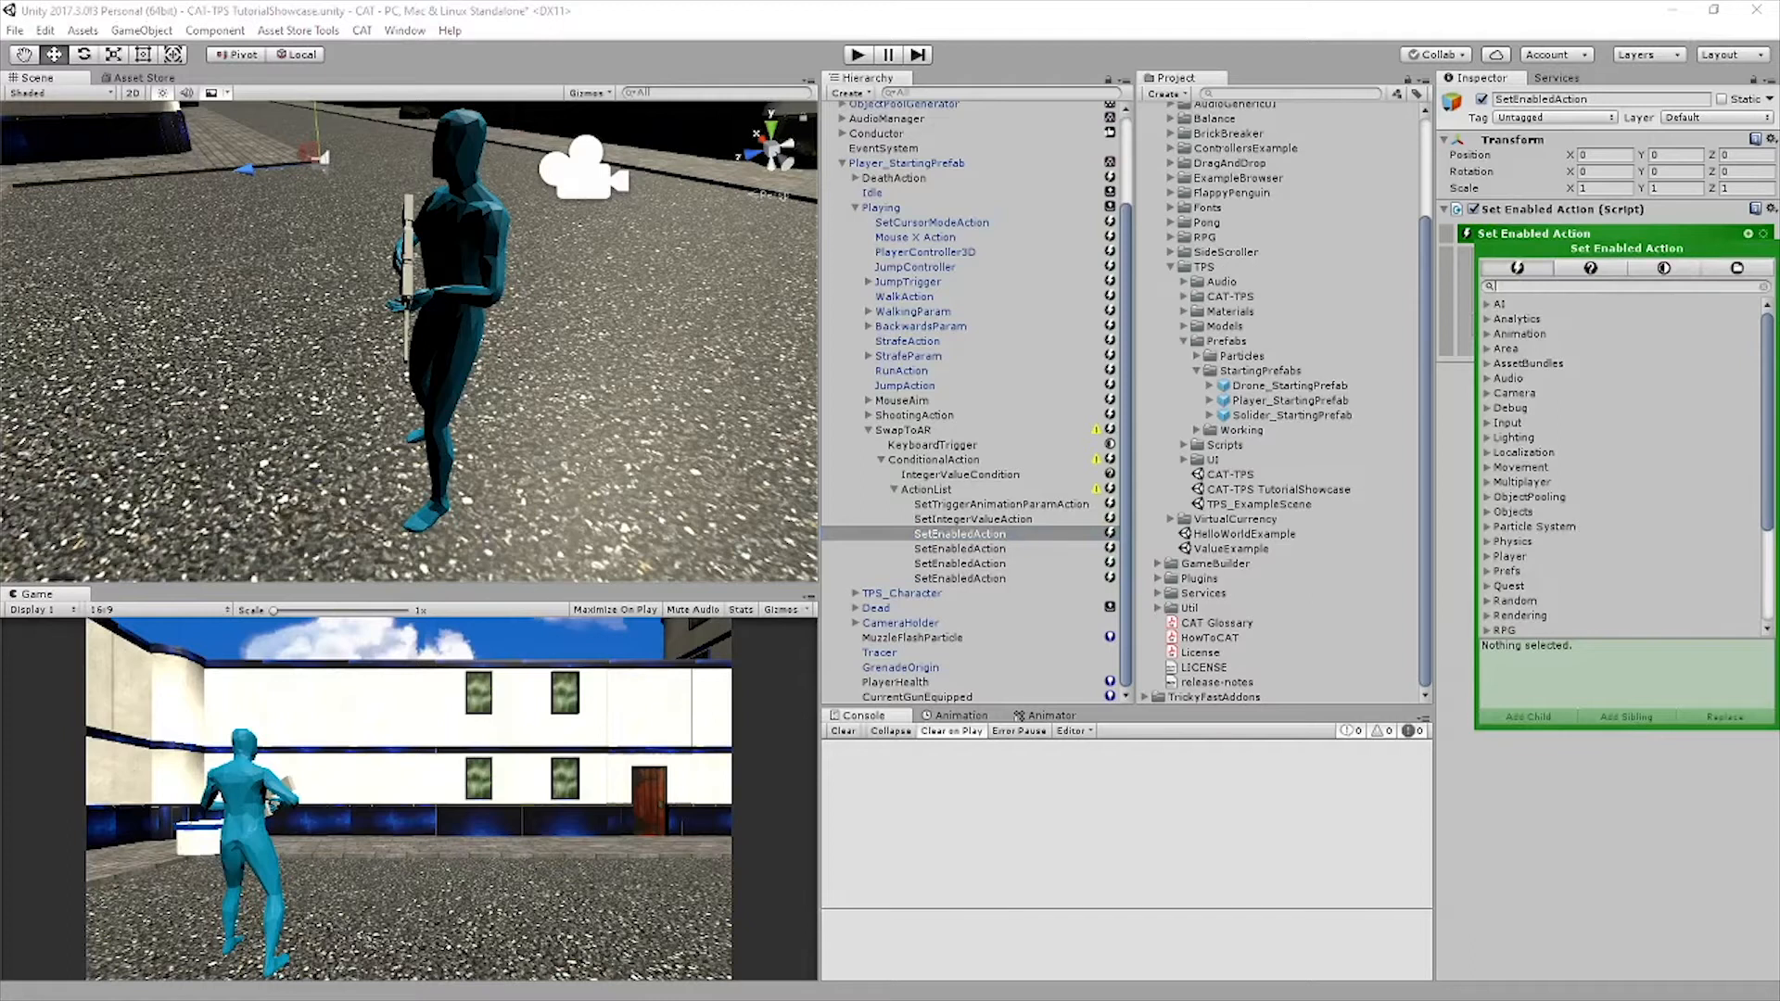
{"action": "type", "text": "set ui"}
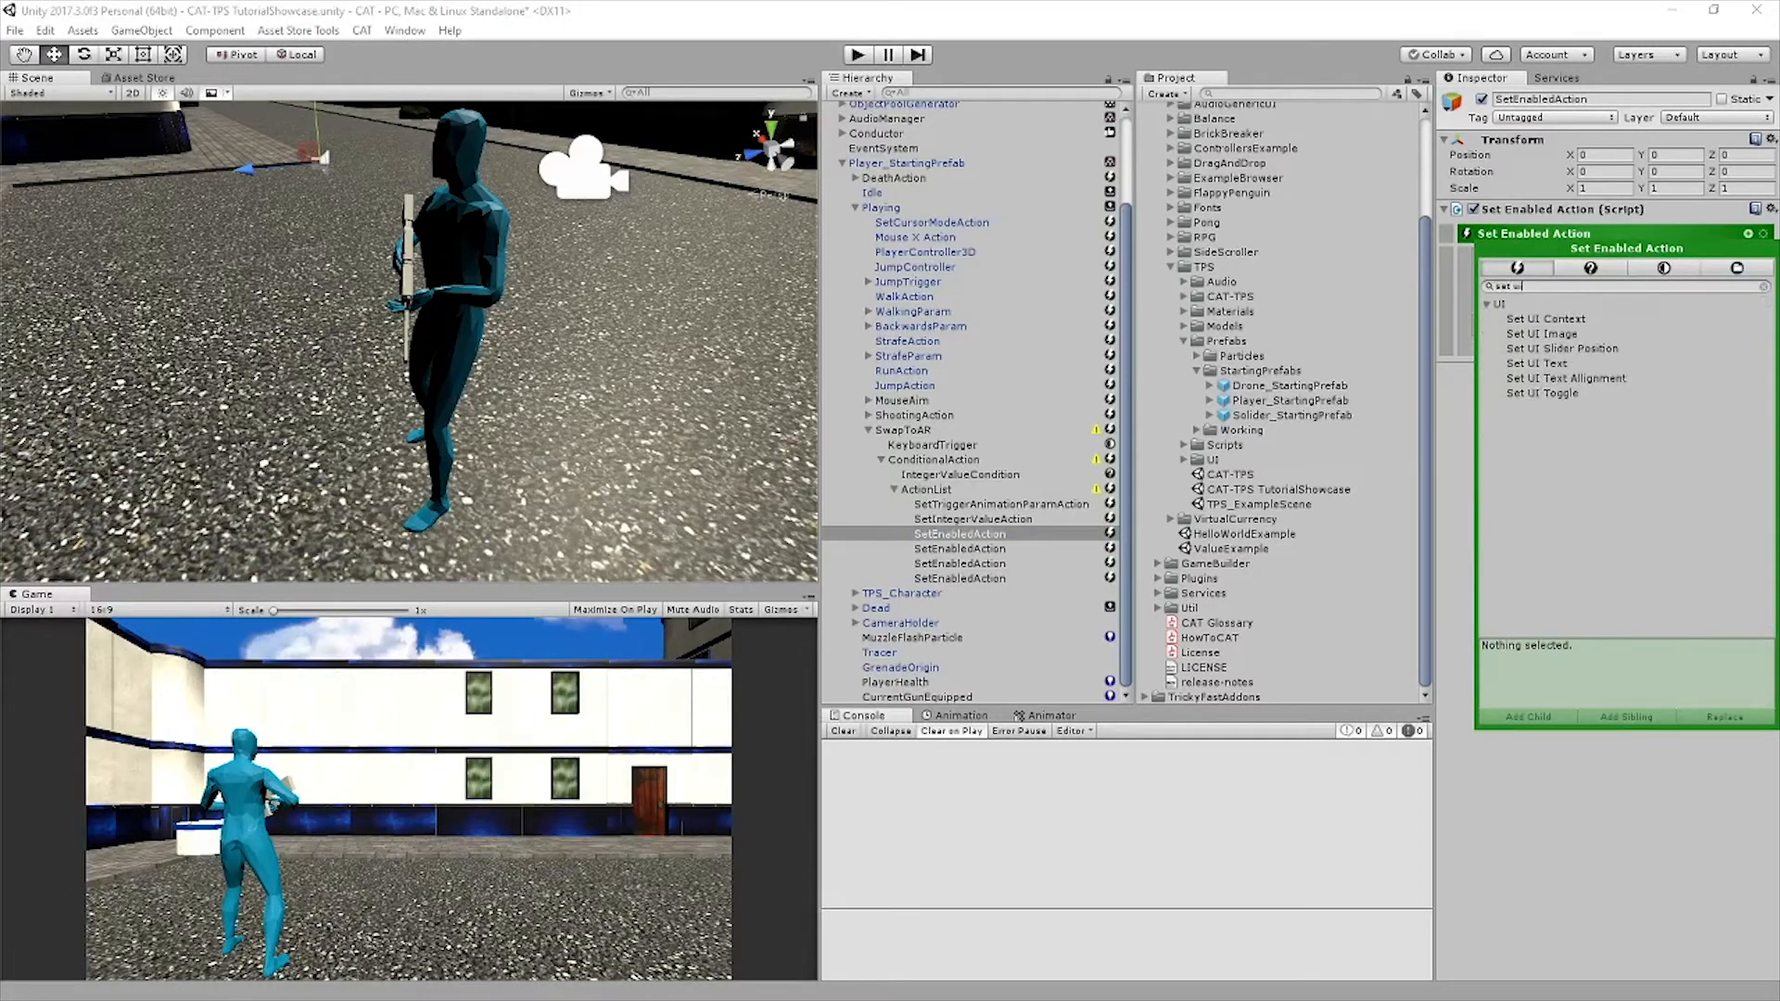
{"action": "left_click", "coordinate": [1539, 364]}
{"action": "left_click", "coordinate": [1626, 717]}
{"action": "left_click", "coordinate": [1625, 717]}
Move both Set UI Text actions below the last Set Enabled action in the Action List and save the scene
{"action": "left_click", "coordinate": [960, 549]}
{"action": "left_click", "coordinate": [956, 548]}
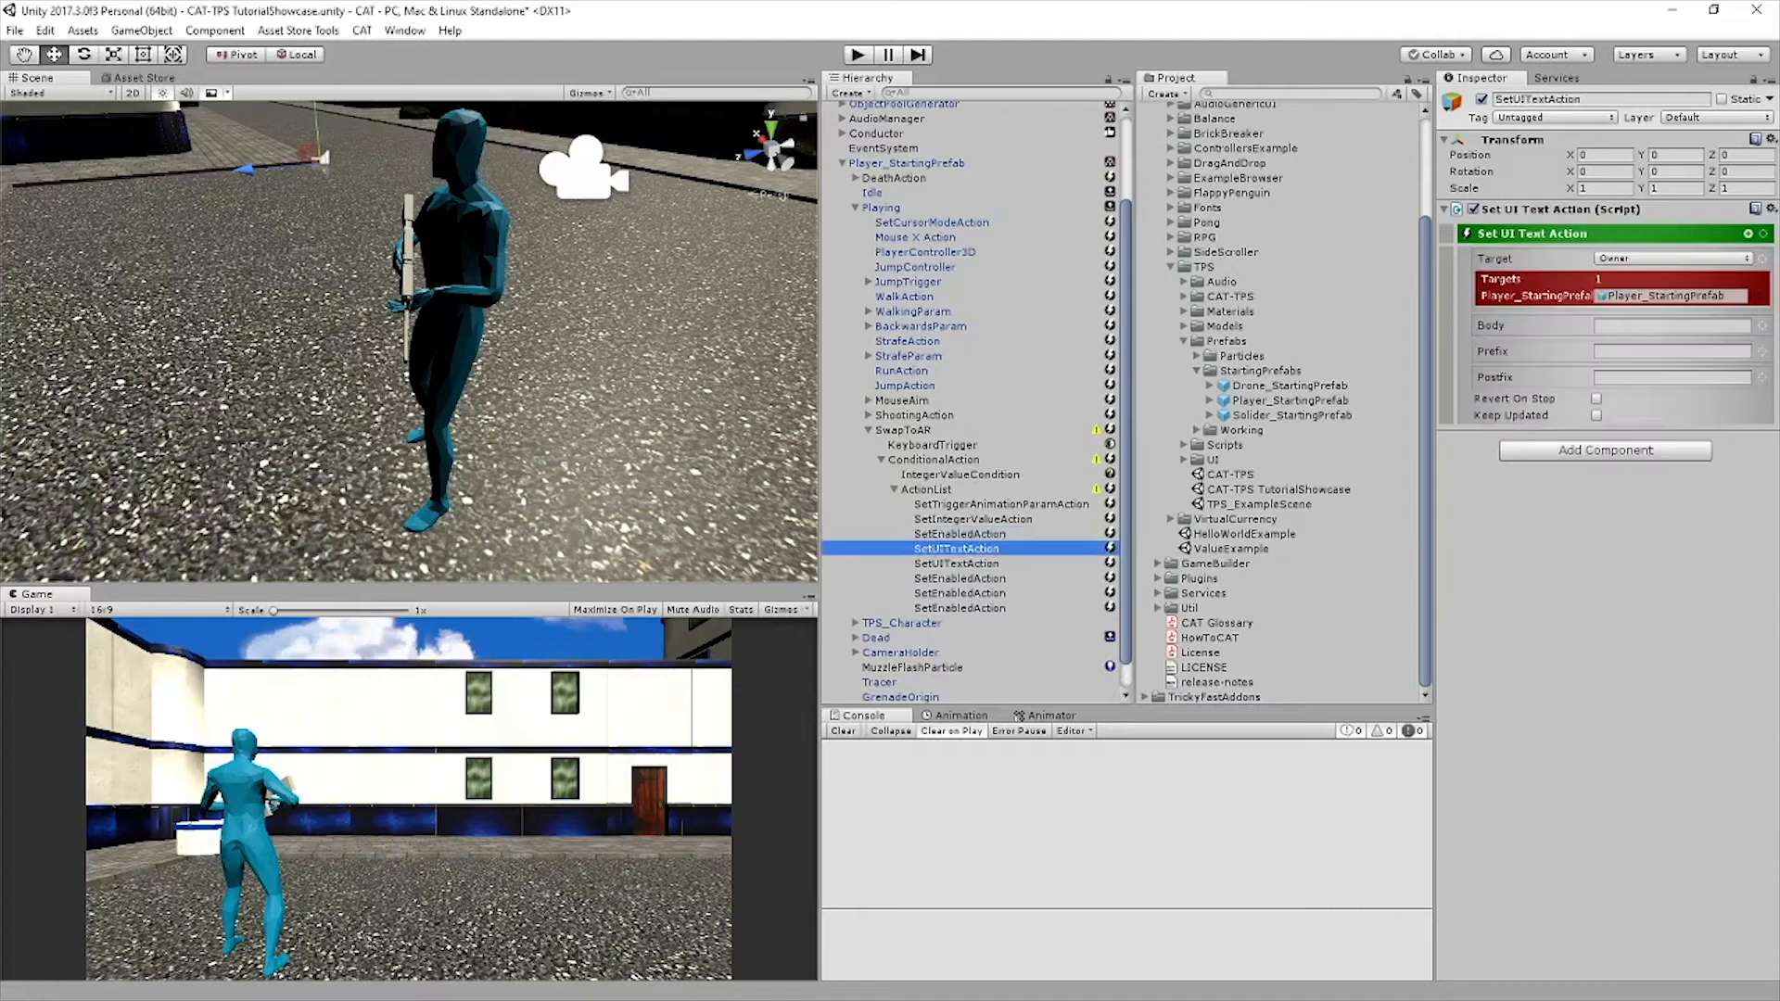
{"action": "left_click", "coordinate": [956, 563], "text": "shift"}
{"action": "left_click_drag", "start_coordinate": [957, 564], "coordinate": [957, 614]}
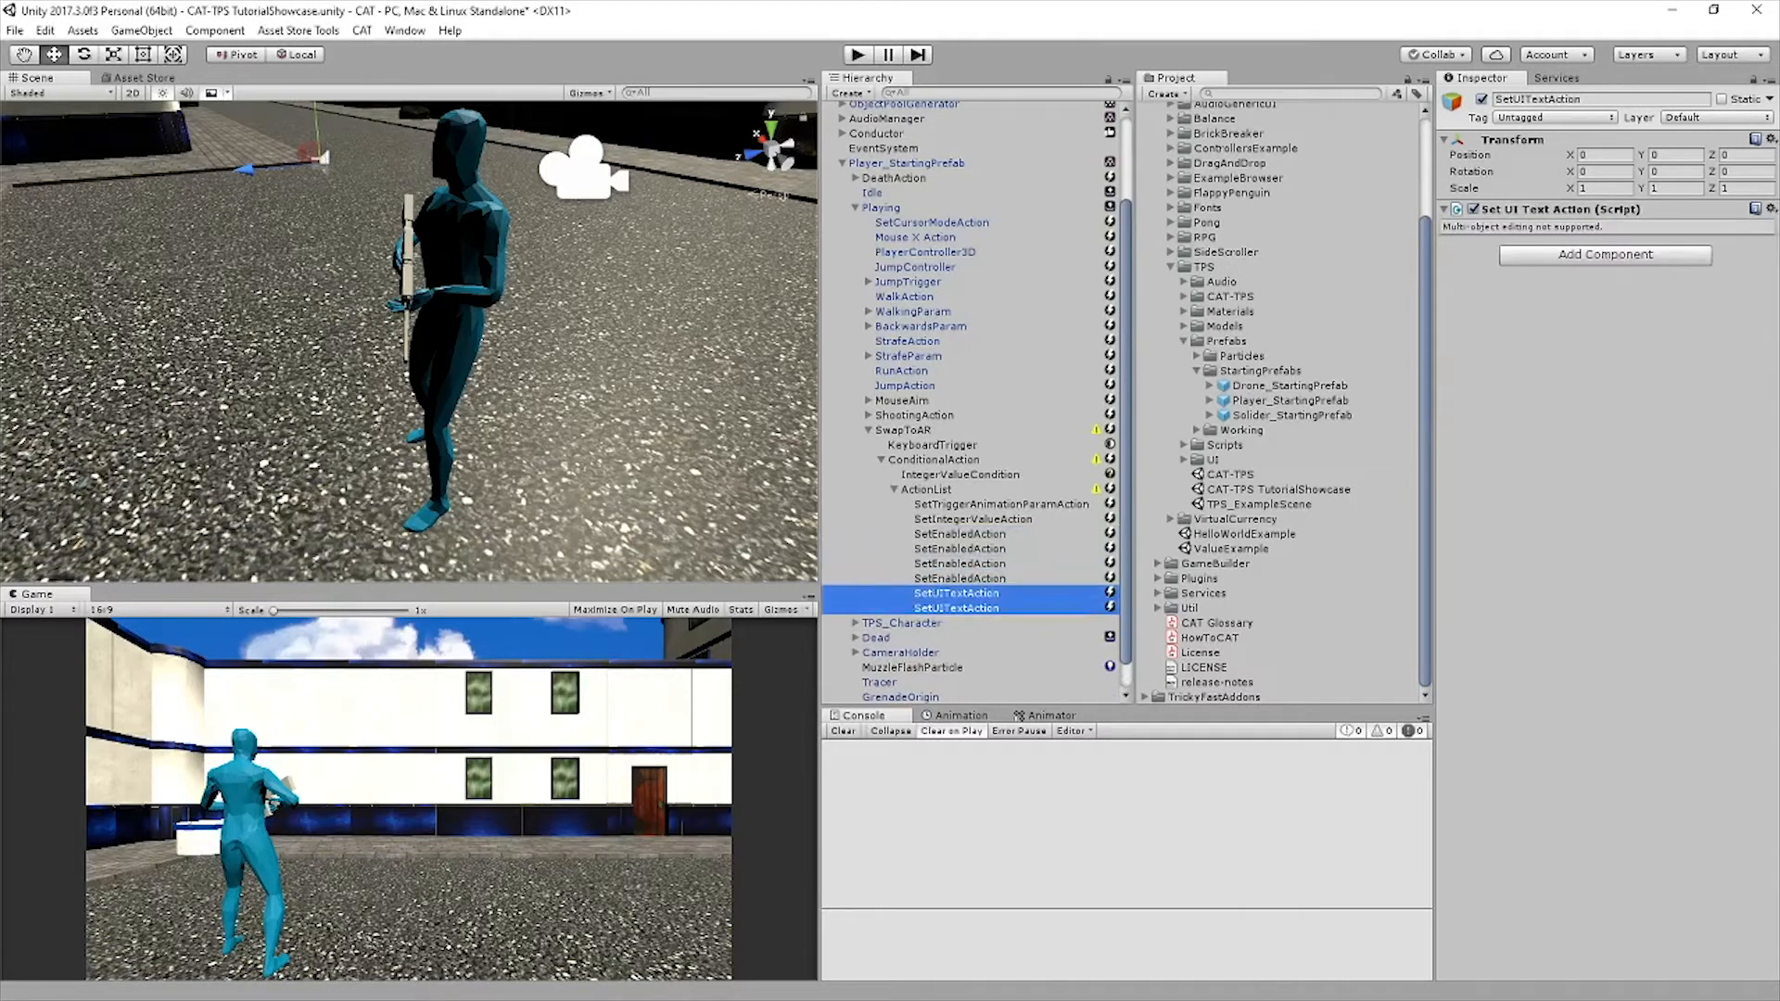
{"action": "key", "text": "ctrl+s"}
Configure the four Set Enabled actions to enable AR and the Canvas's AR_On, and disable Shotgun and the Canvas's Shotgun_On
{"action": "left_click", "coordinate": [959, 534]}
{"action": "left_click", "coordinate": [959, 549], "text": "ctrl"}
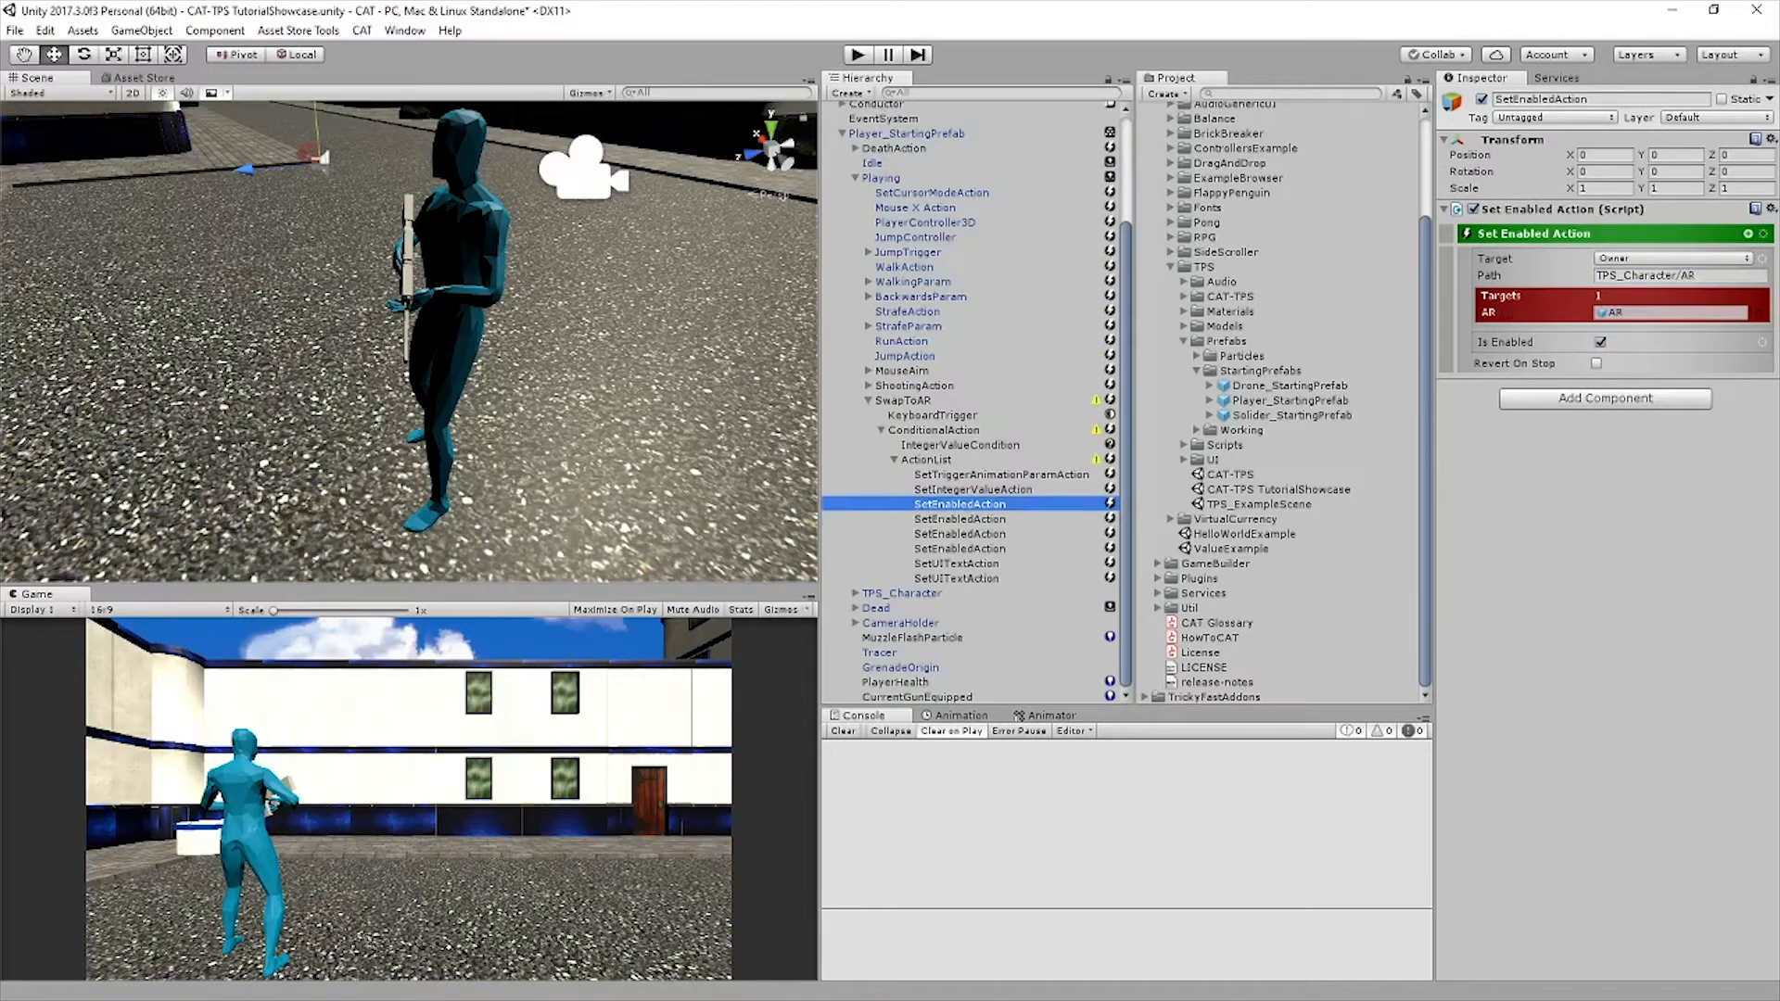
{"action": "left_click", "coordinate": [959, 519]}
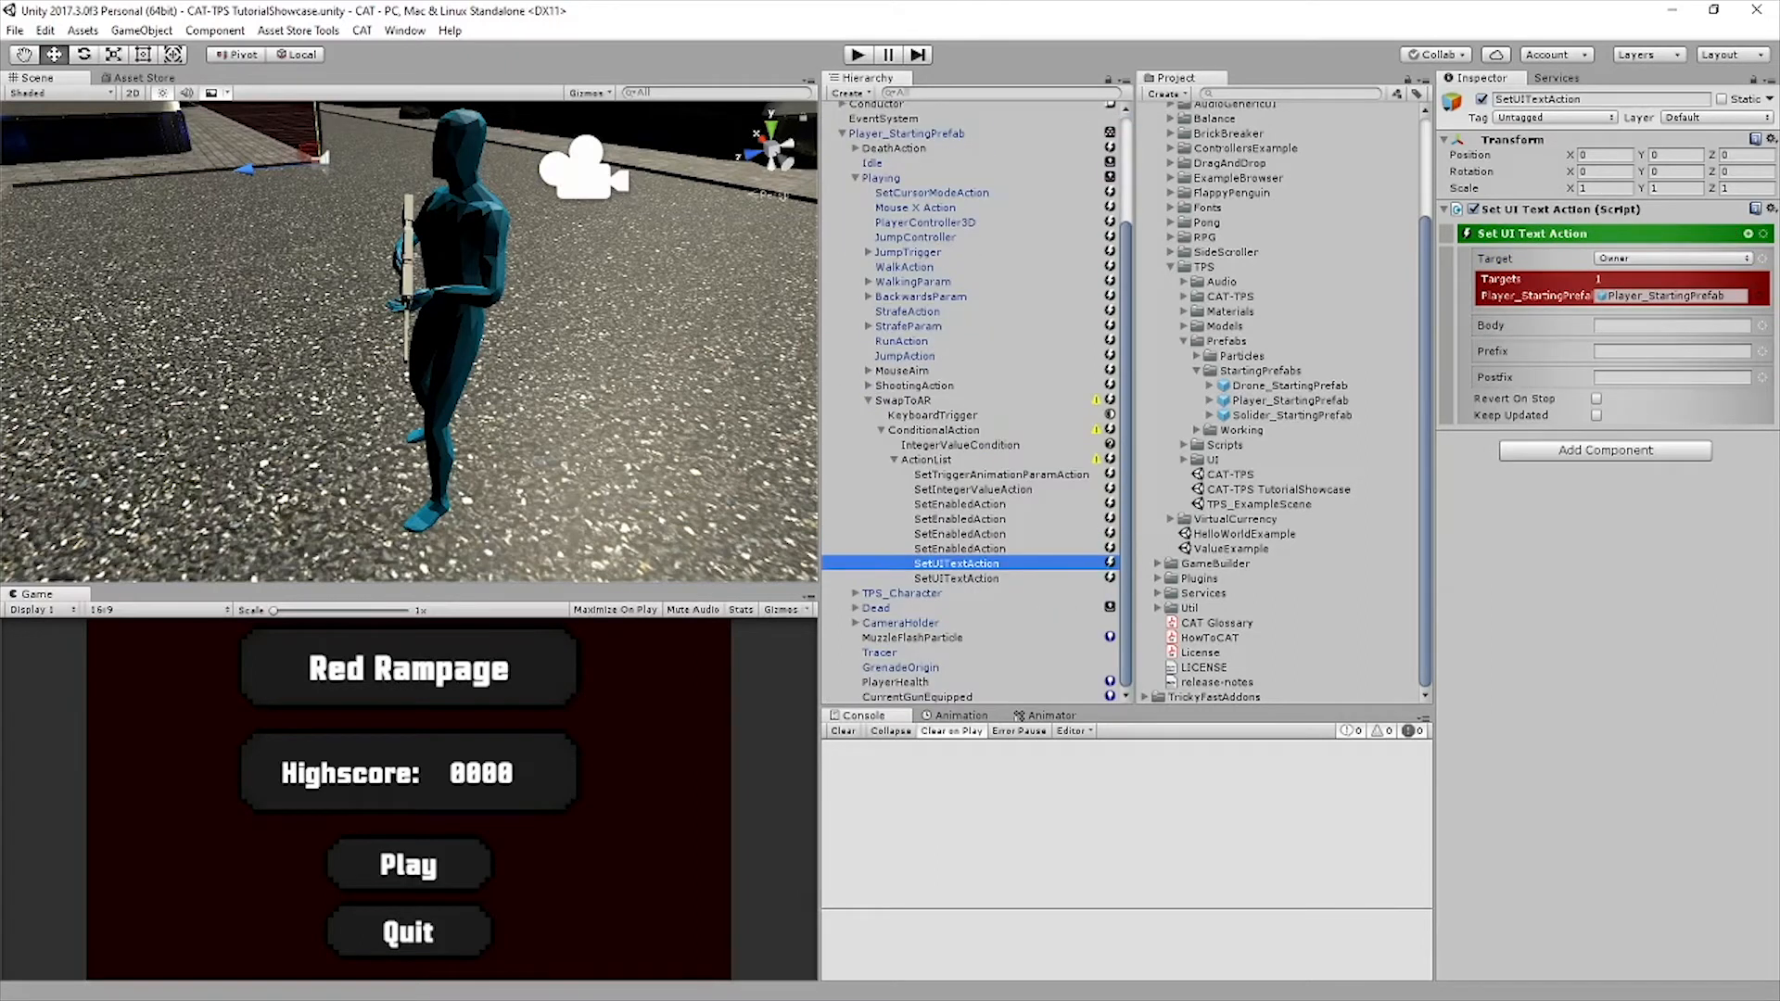
Review the targets and enabled states of the four Set Enabled actions, plus both Set UI Text actions
{"action": "left_click", "coordinate": [959, 504]}
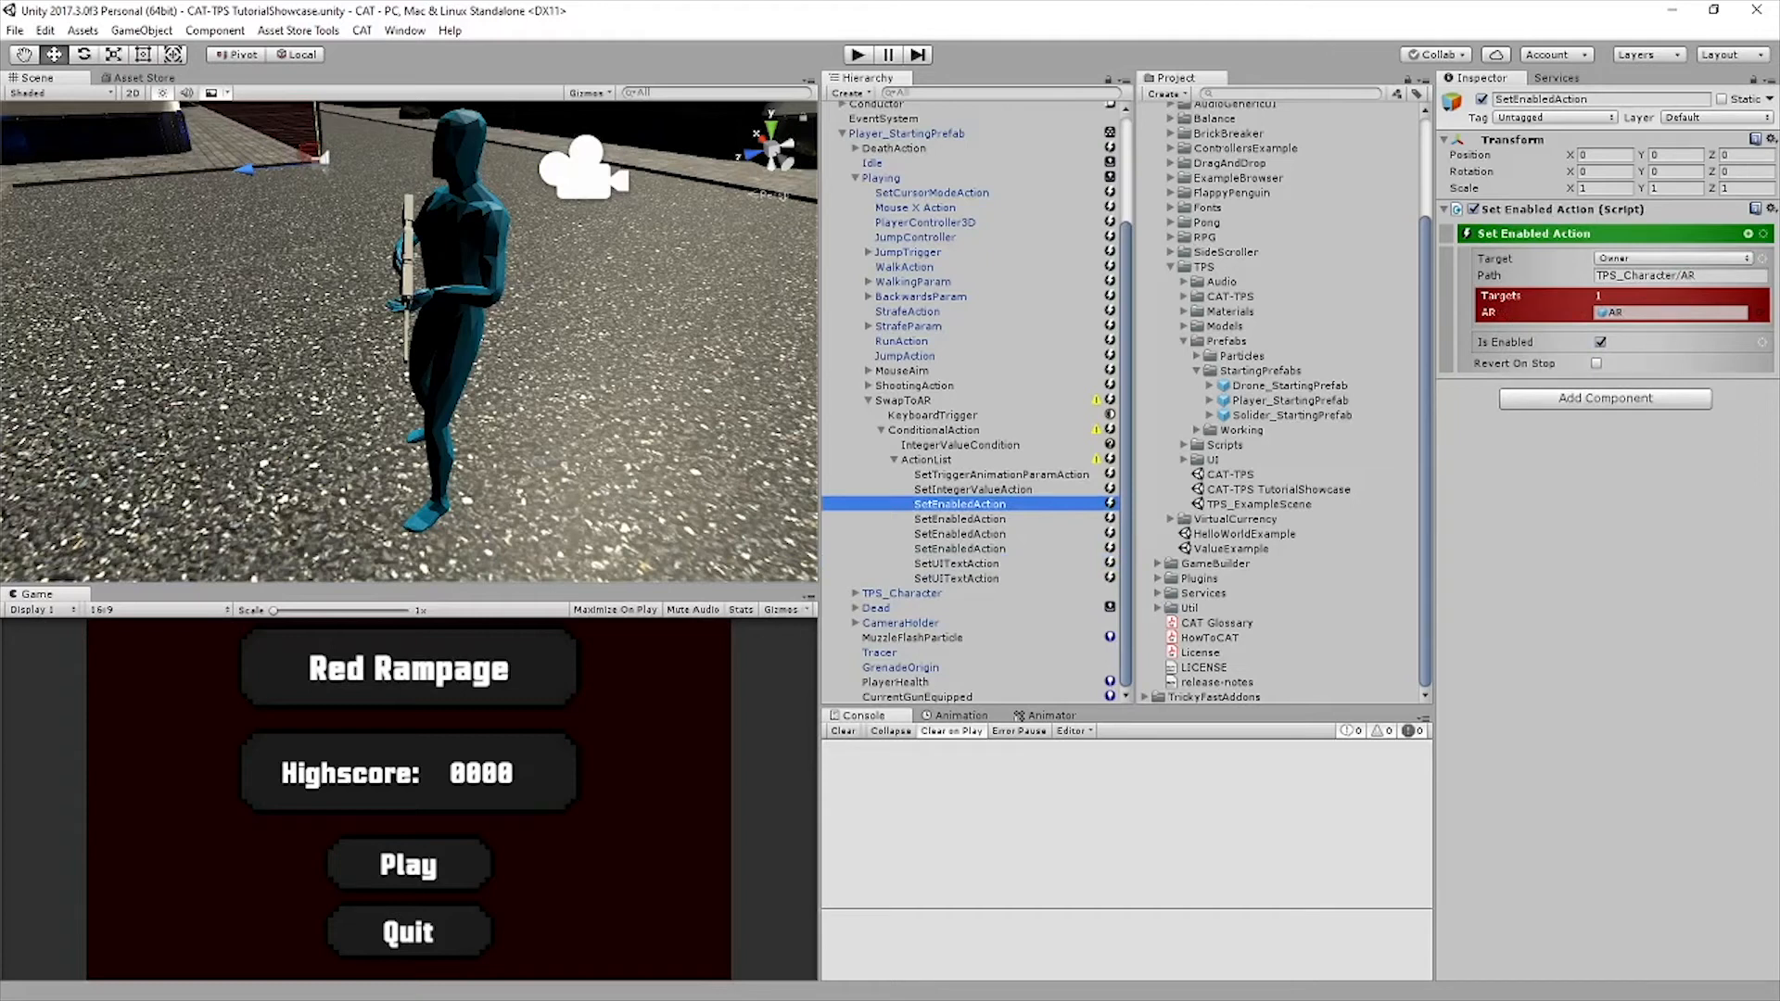
{"action": "left_click", "coordinate": [959, 519]}
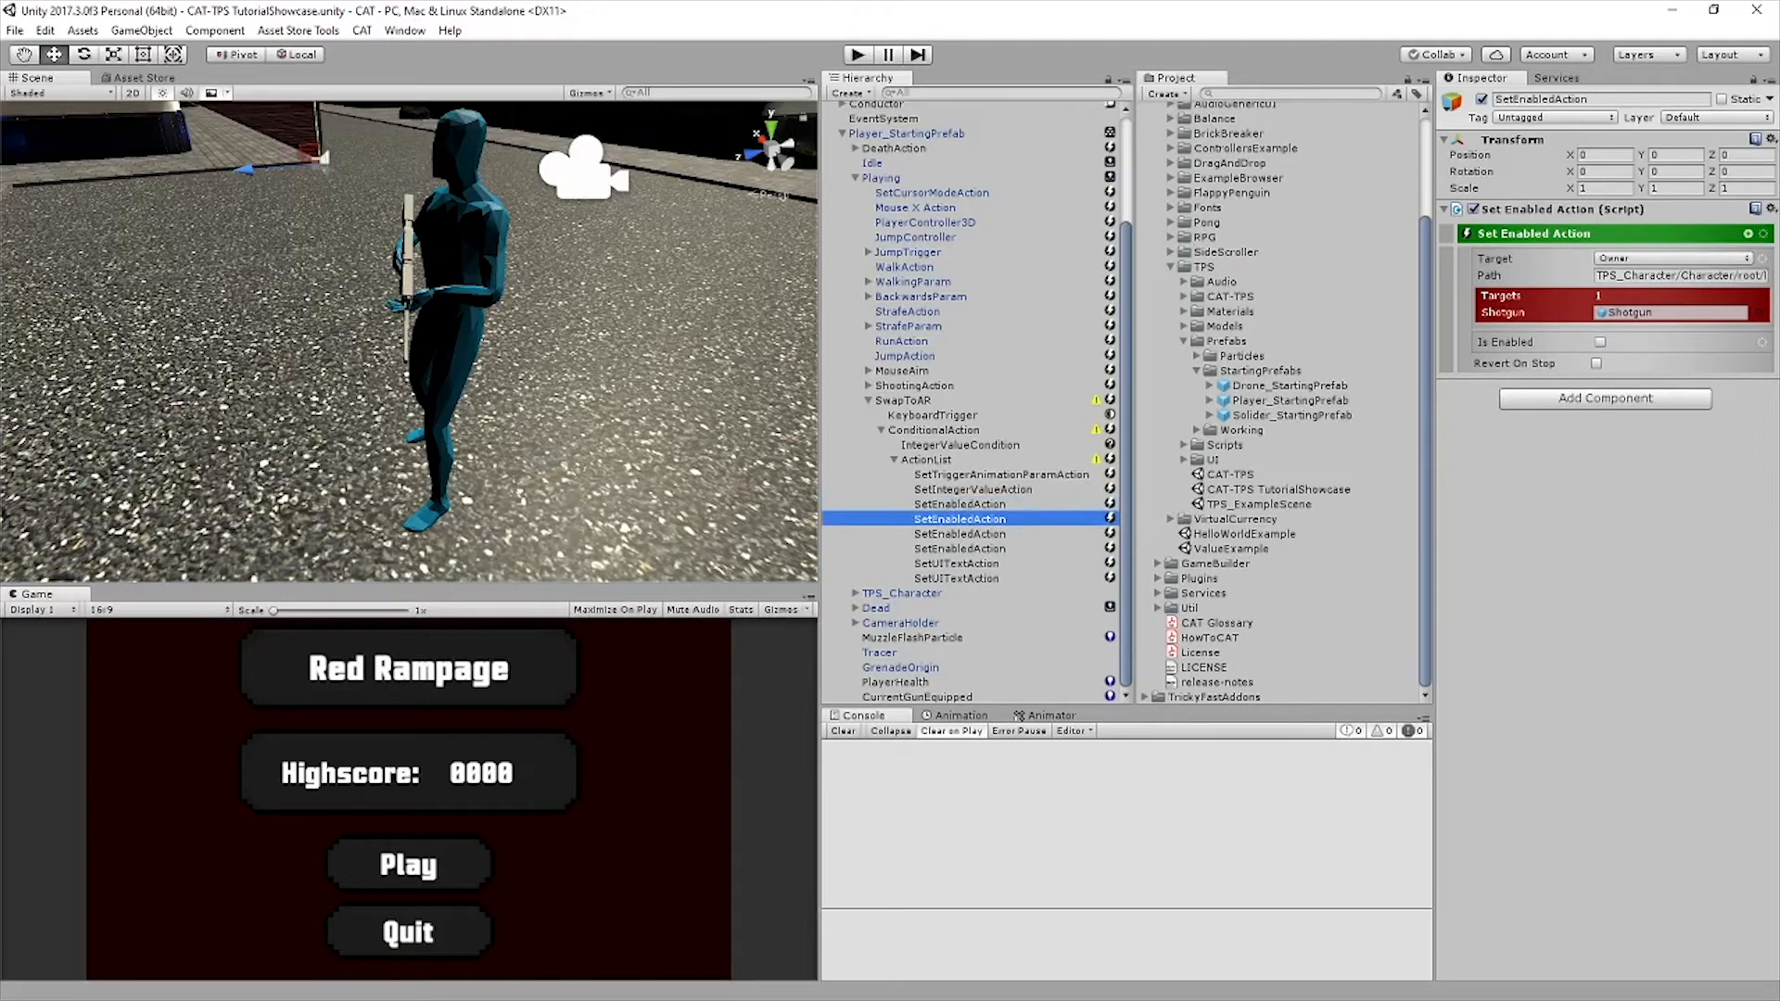
{"action": "left_click", "coordinate": [959, 534]}
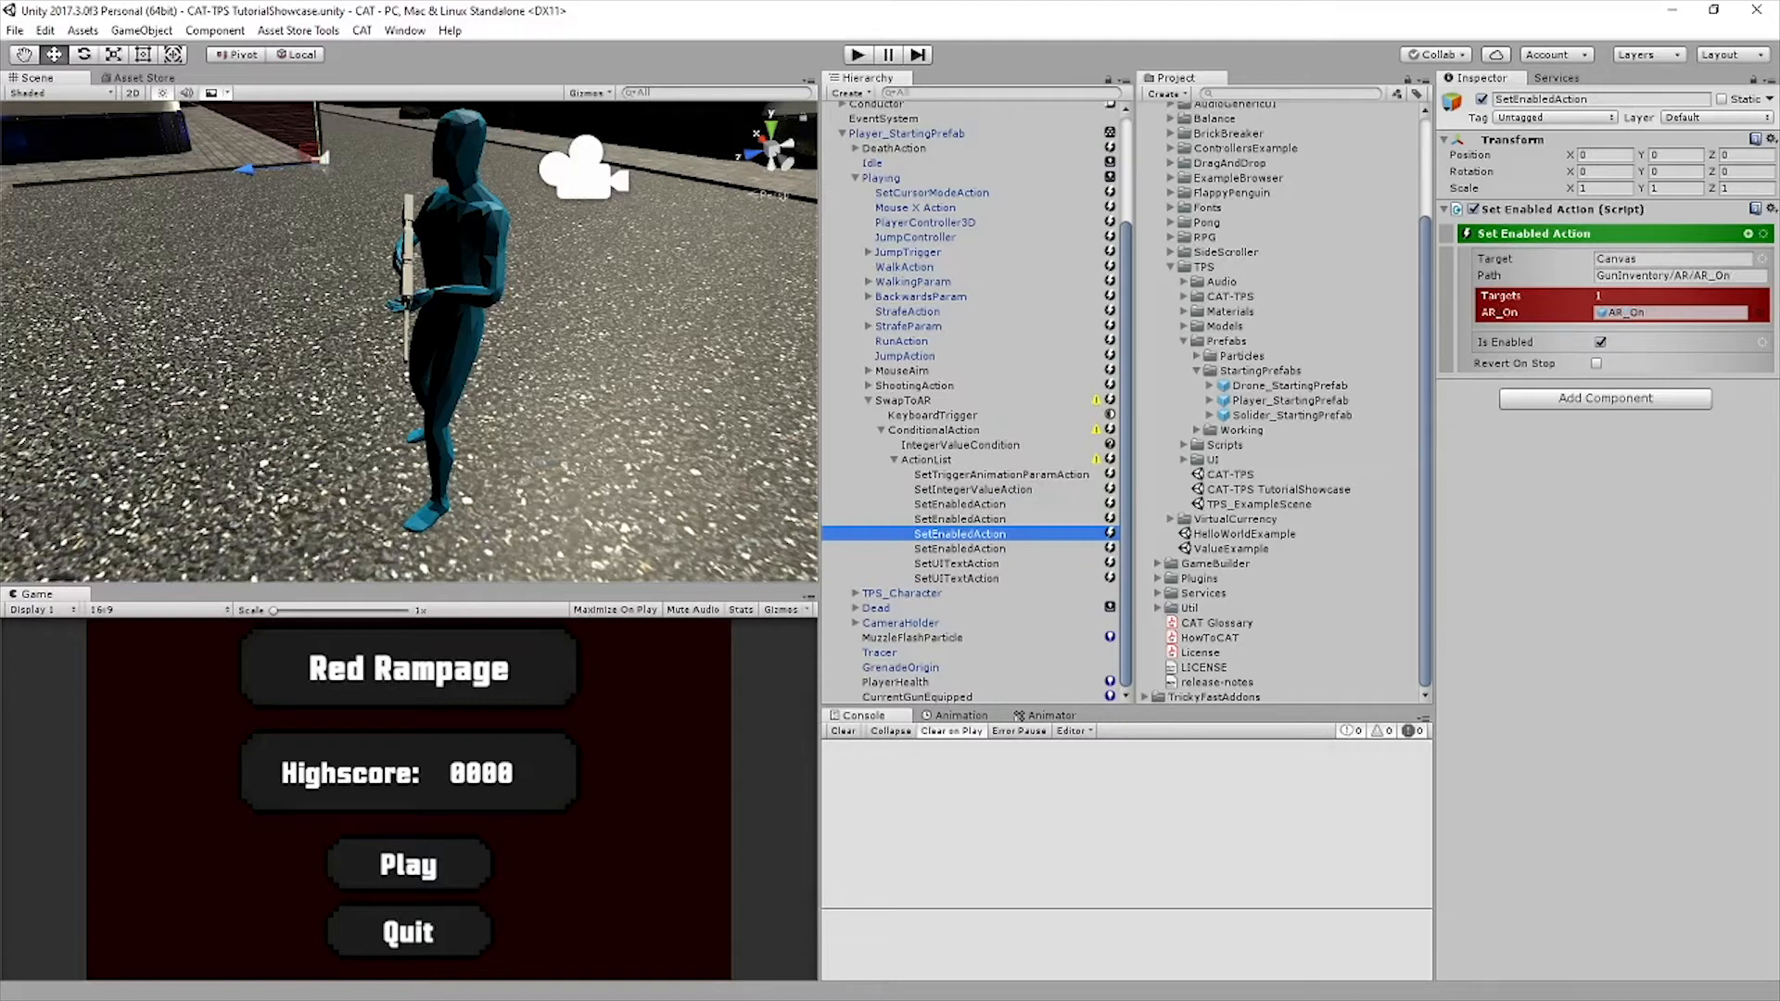
{"action": "left_click", "coordinate": [959, 549]}
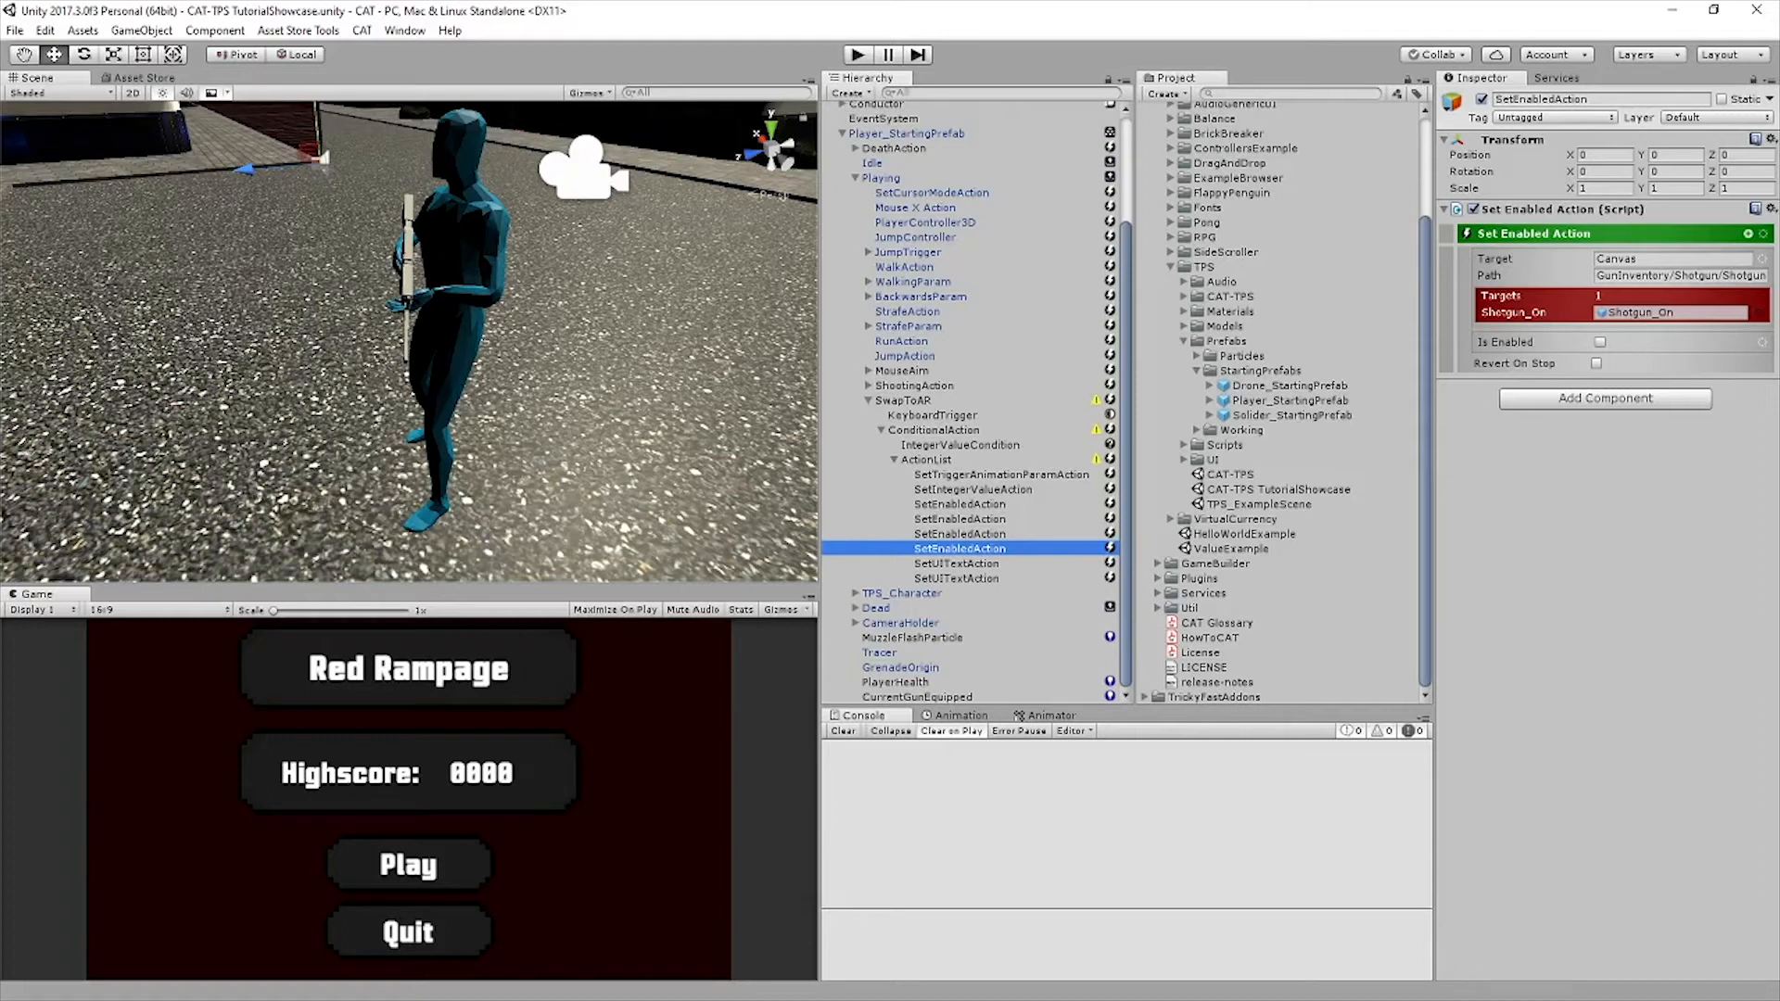
{"action": "left_click", "coordinate": [956, 564]}
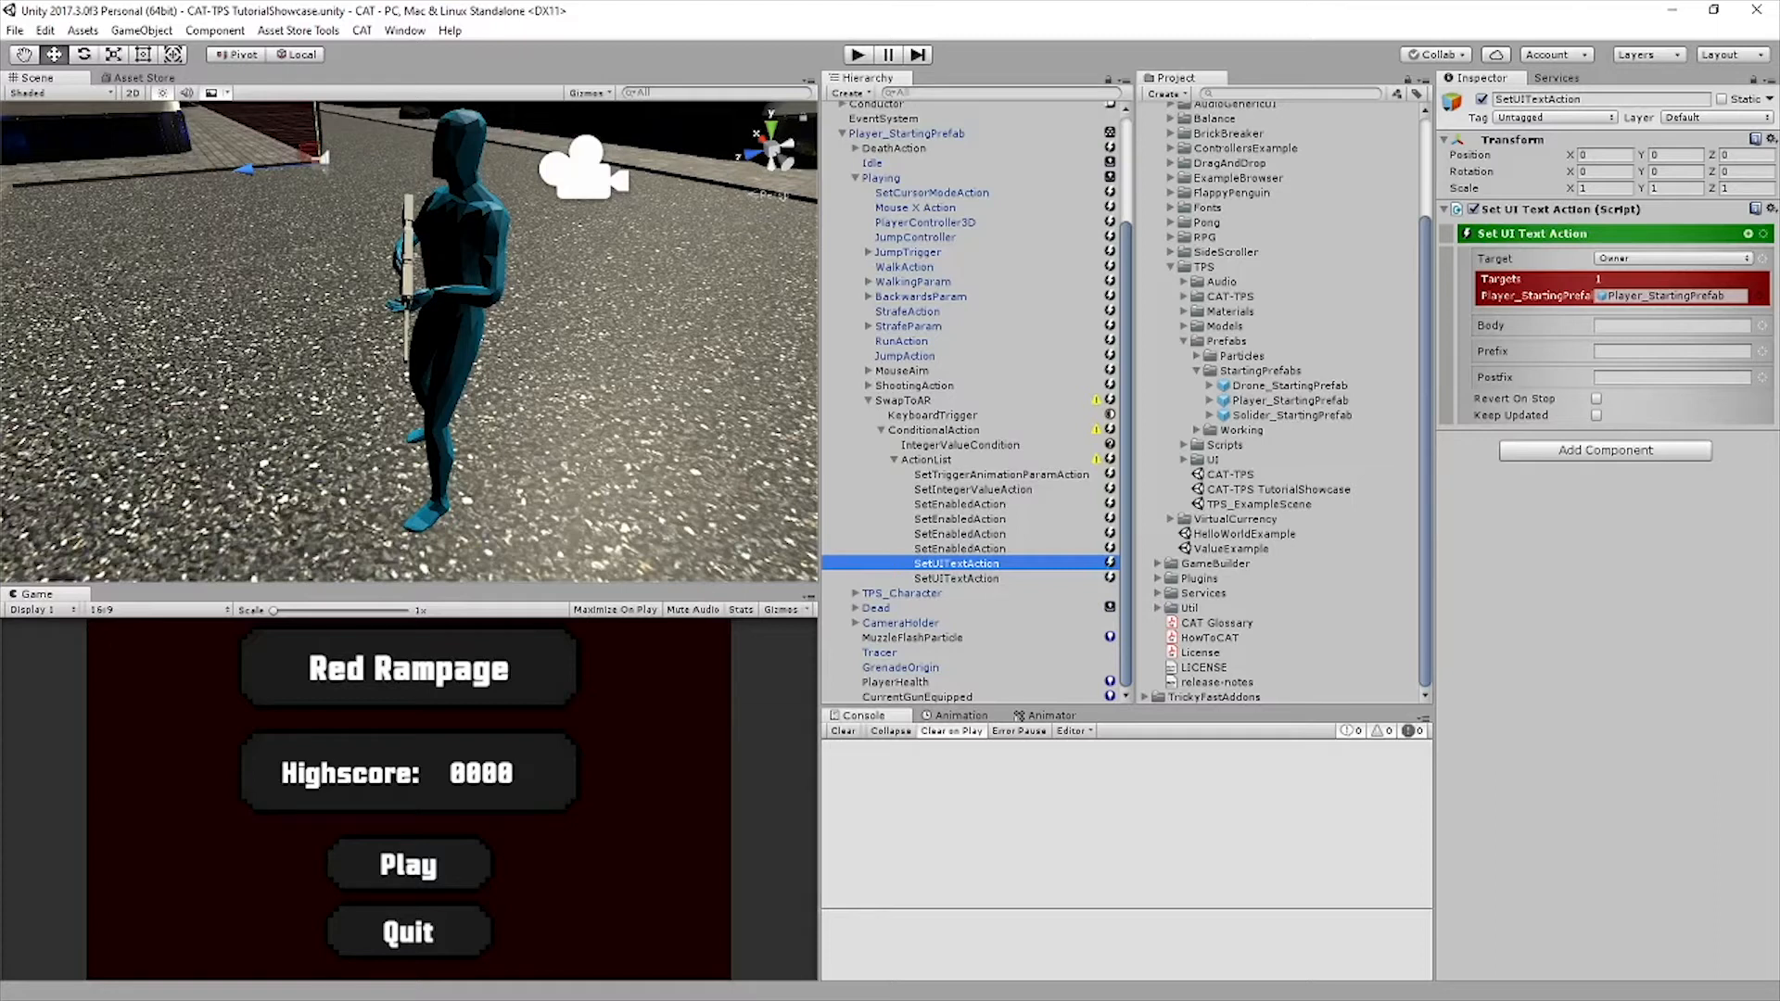
{"action": "left_click", "coordinate": [957, 578]}
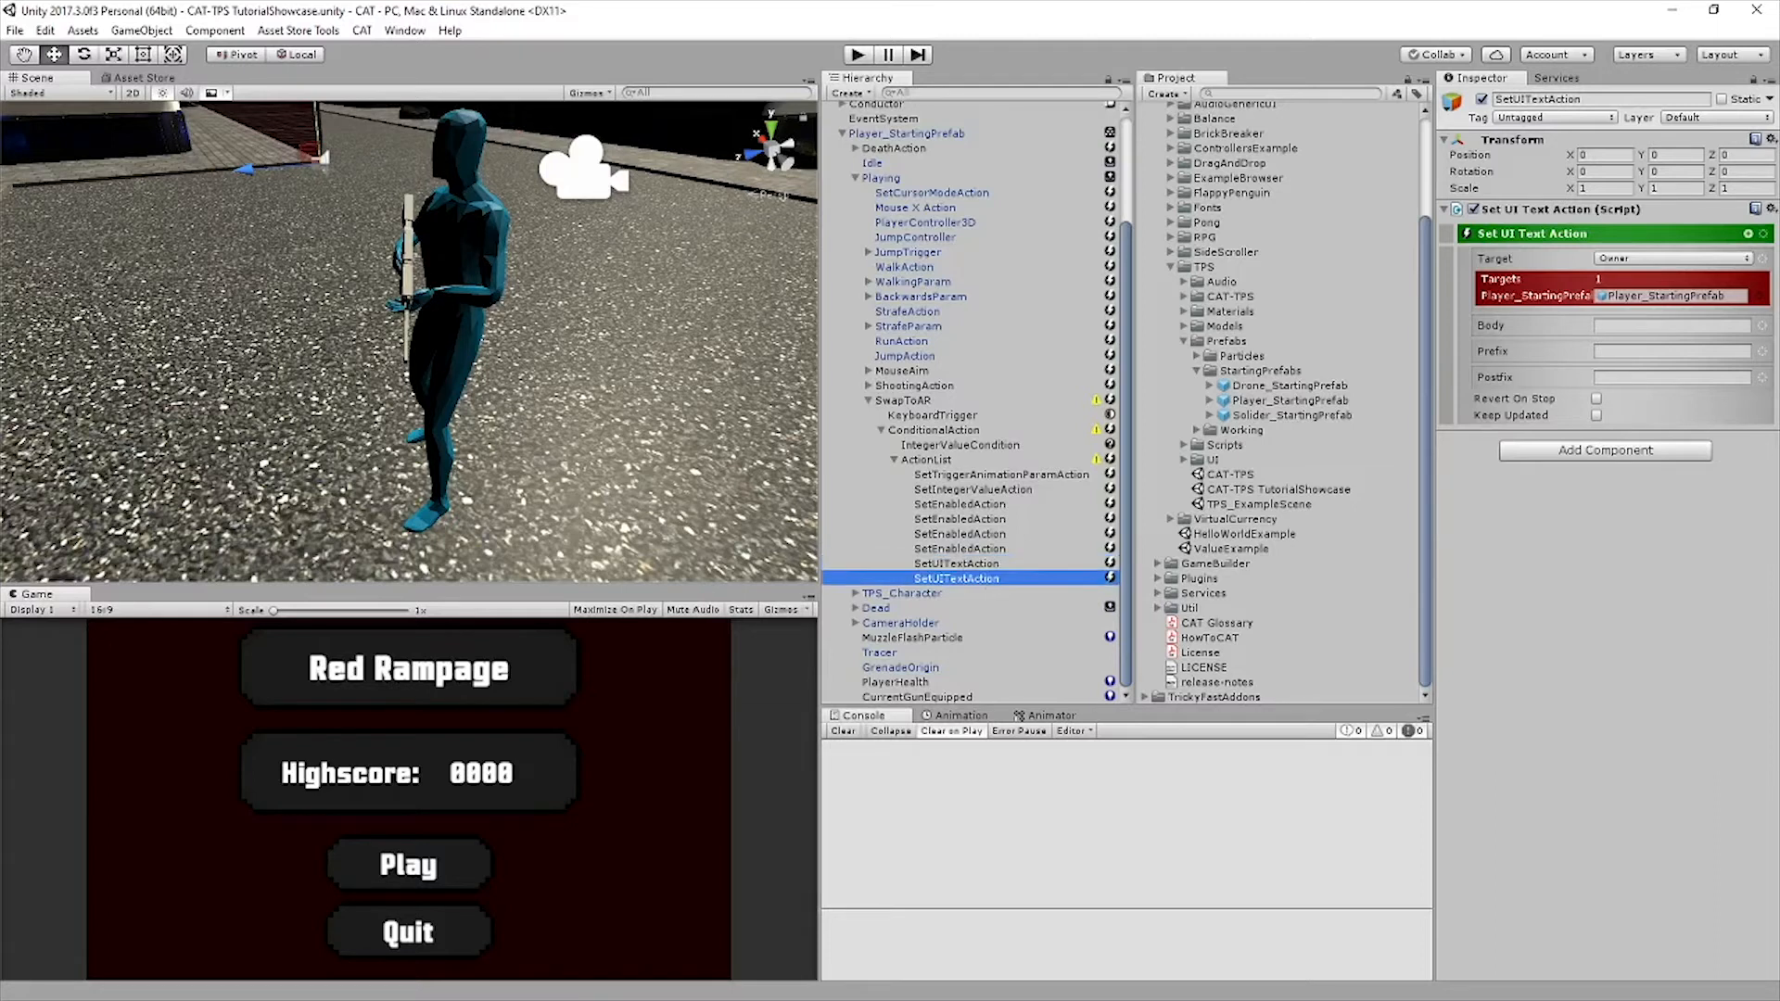
Target the first Set UI Text action at the named Canvas with the path PlayerHealth/AmmoCount/PlayerCurrentAmmoCount
{"action": "left_click", "coordinate": [956, 564]}
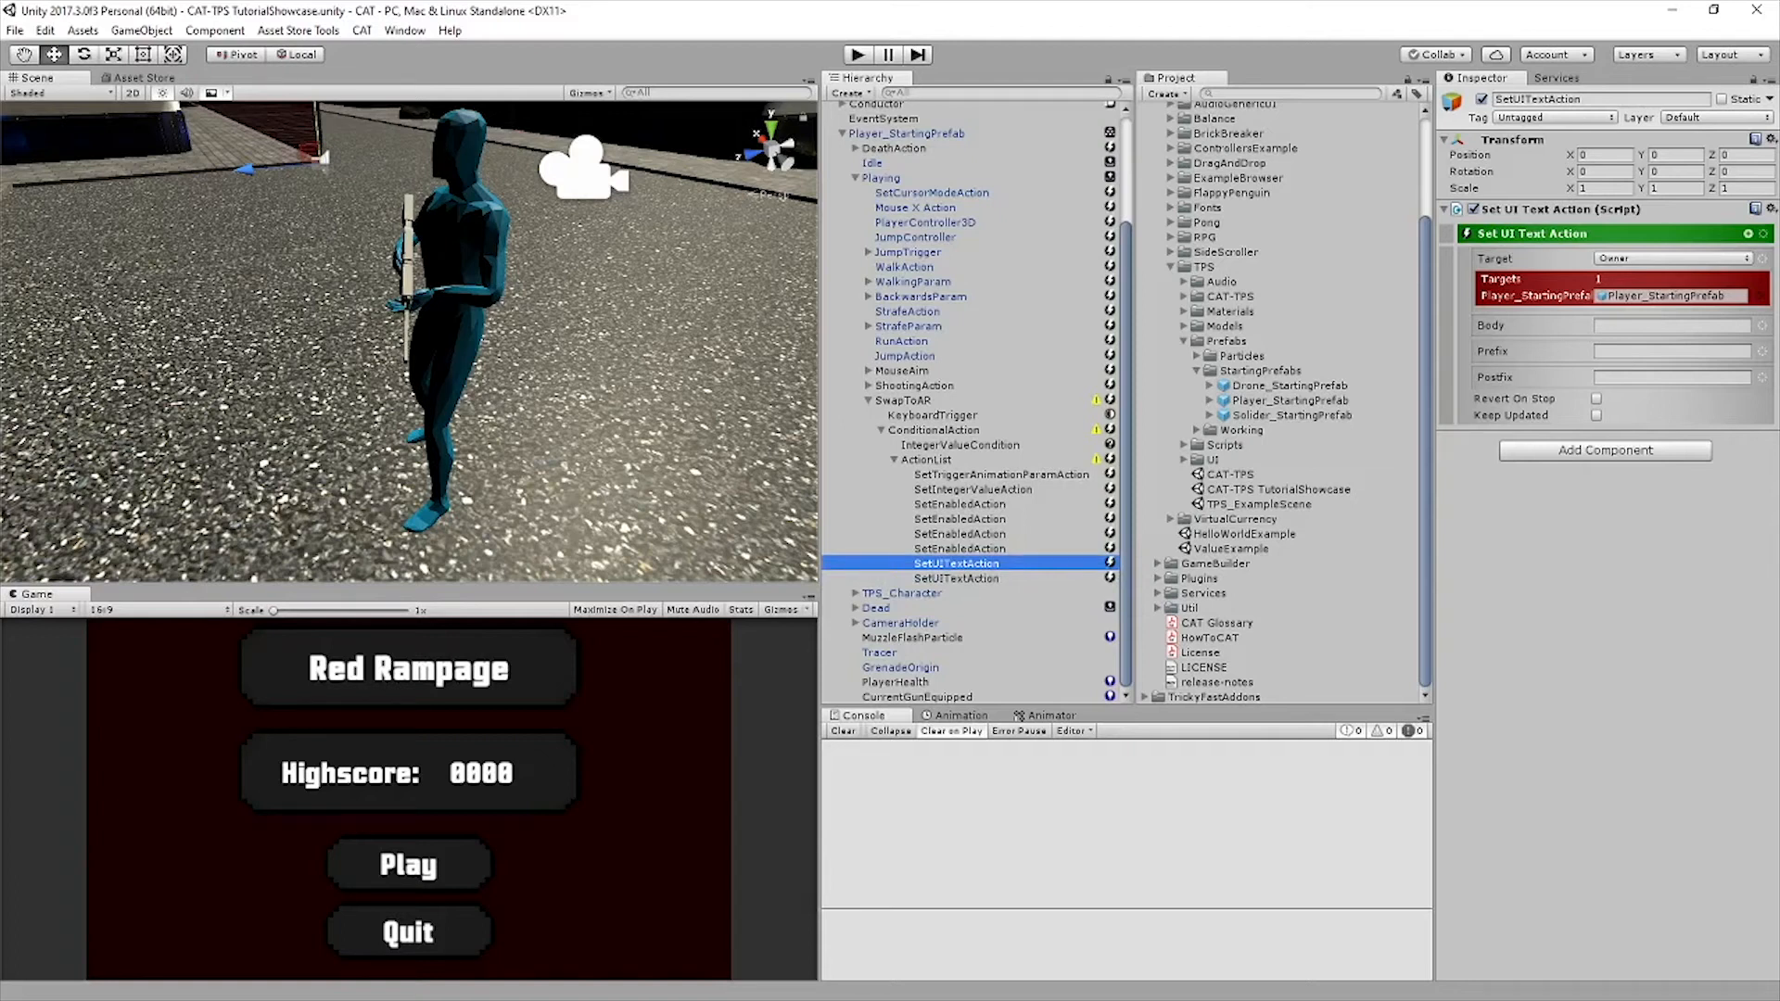
{"action": "left_click", "coordinate": [1672, 259]}
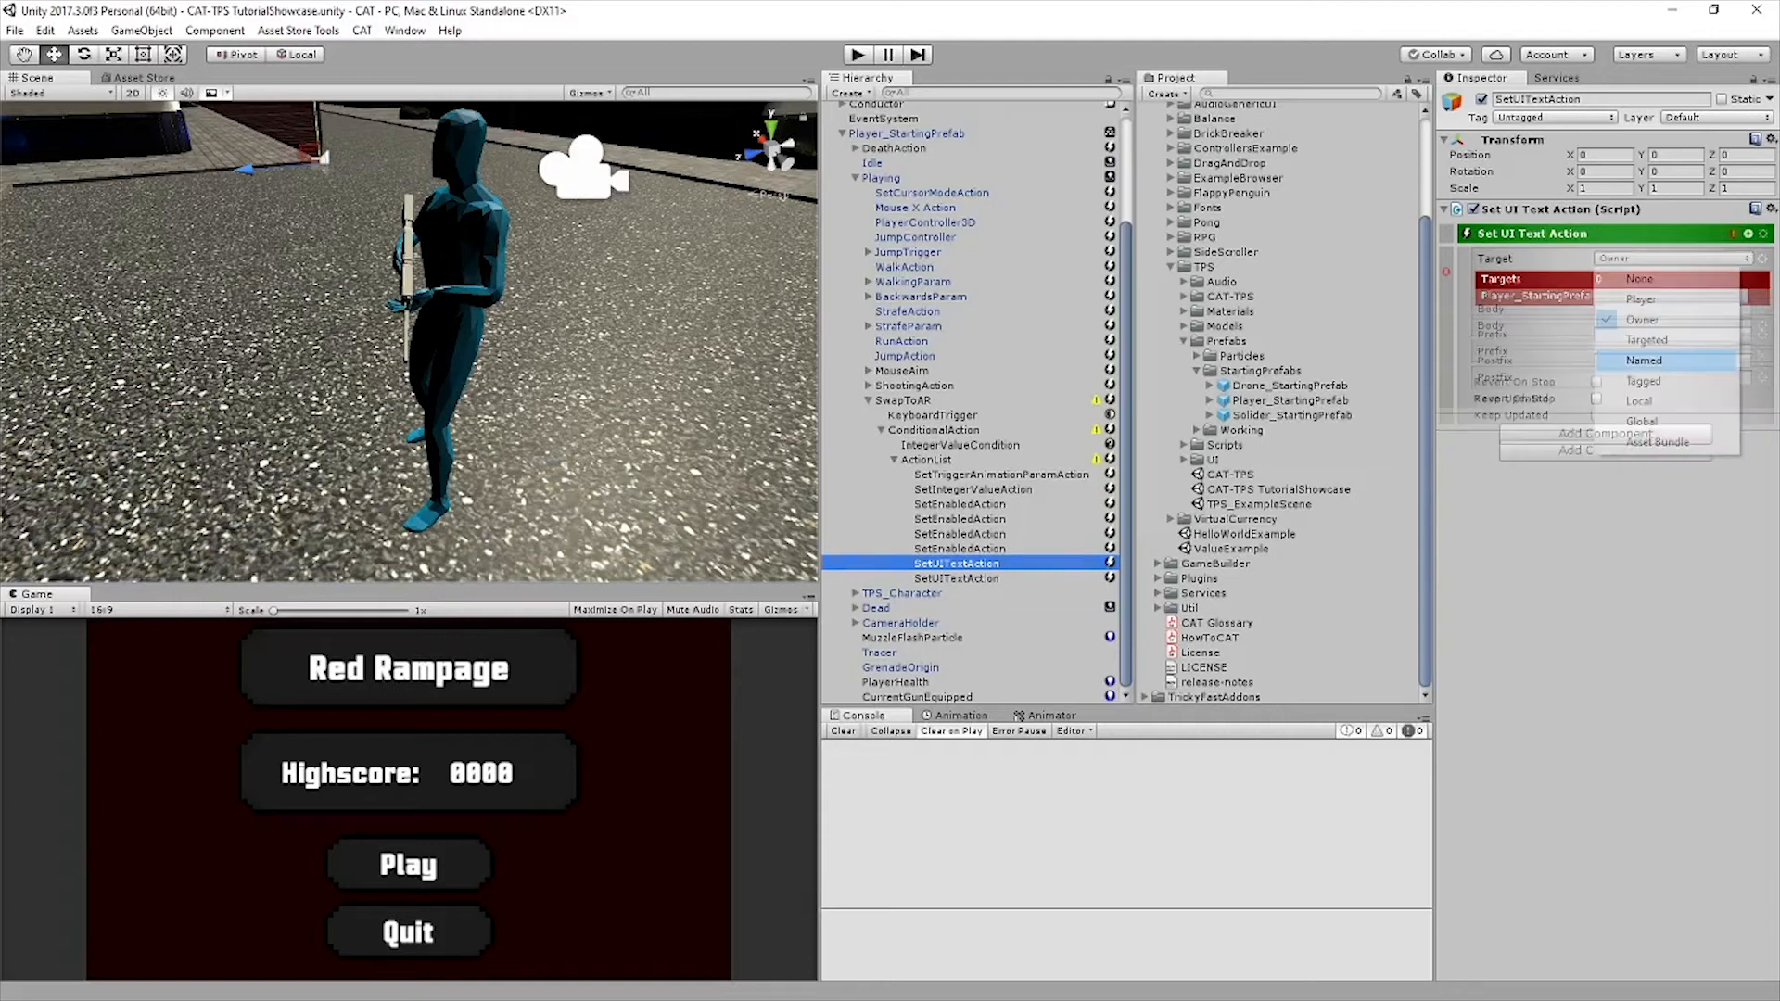
{"action": "left_click", "coordinate": [1659, 363]}
{"action": "type", "text": "Canvas"}
{"action": "scroll", "coordinate": [973, 399], "scroll_direction": "up", "scroll_amount": 8}
{"action": "left_click", "coordinate": [1677, 275]}
{"action": "type", "text": "PlayerHealth/AmmoCount/PlayerCurrentAmmo"}
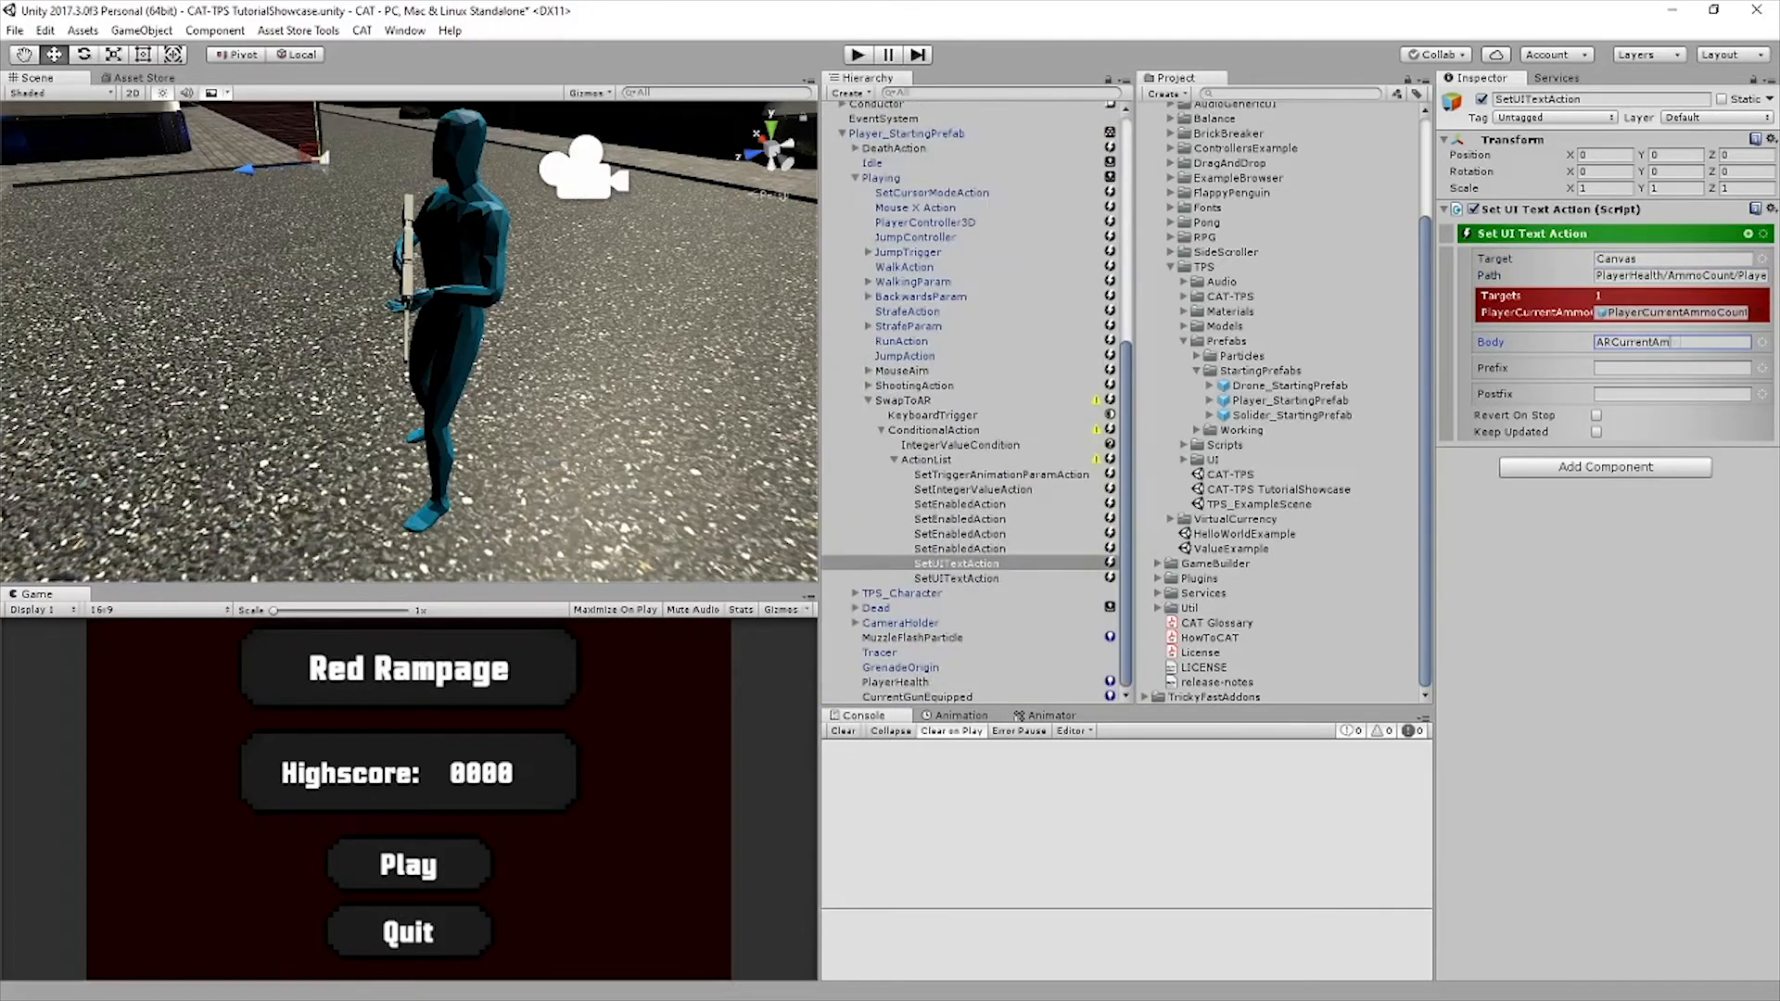
Target the second Set UI Text action at the Canvas and set the first one's body to the owner's PlayerARCurrentAmmo reference
{"action": "left_click", "coordinate": [1672, 259]}
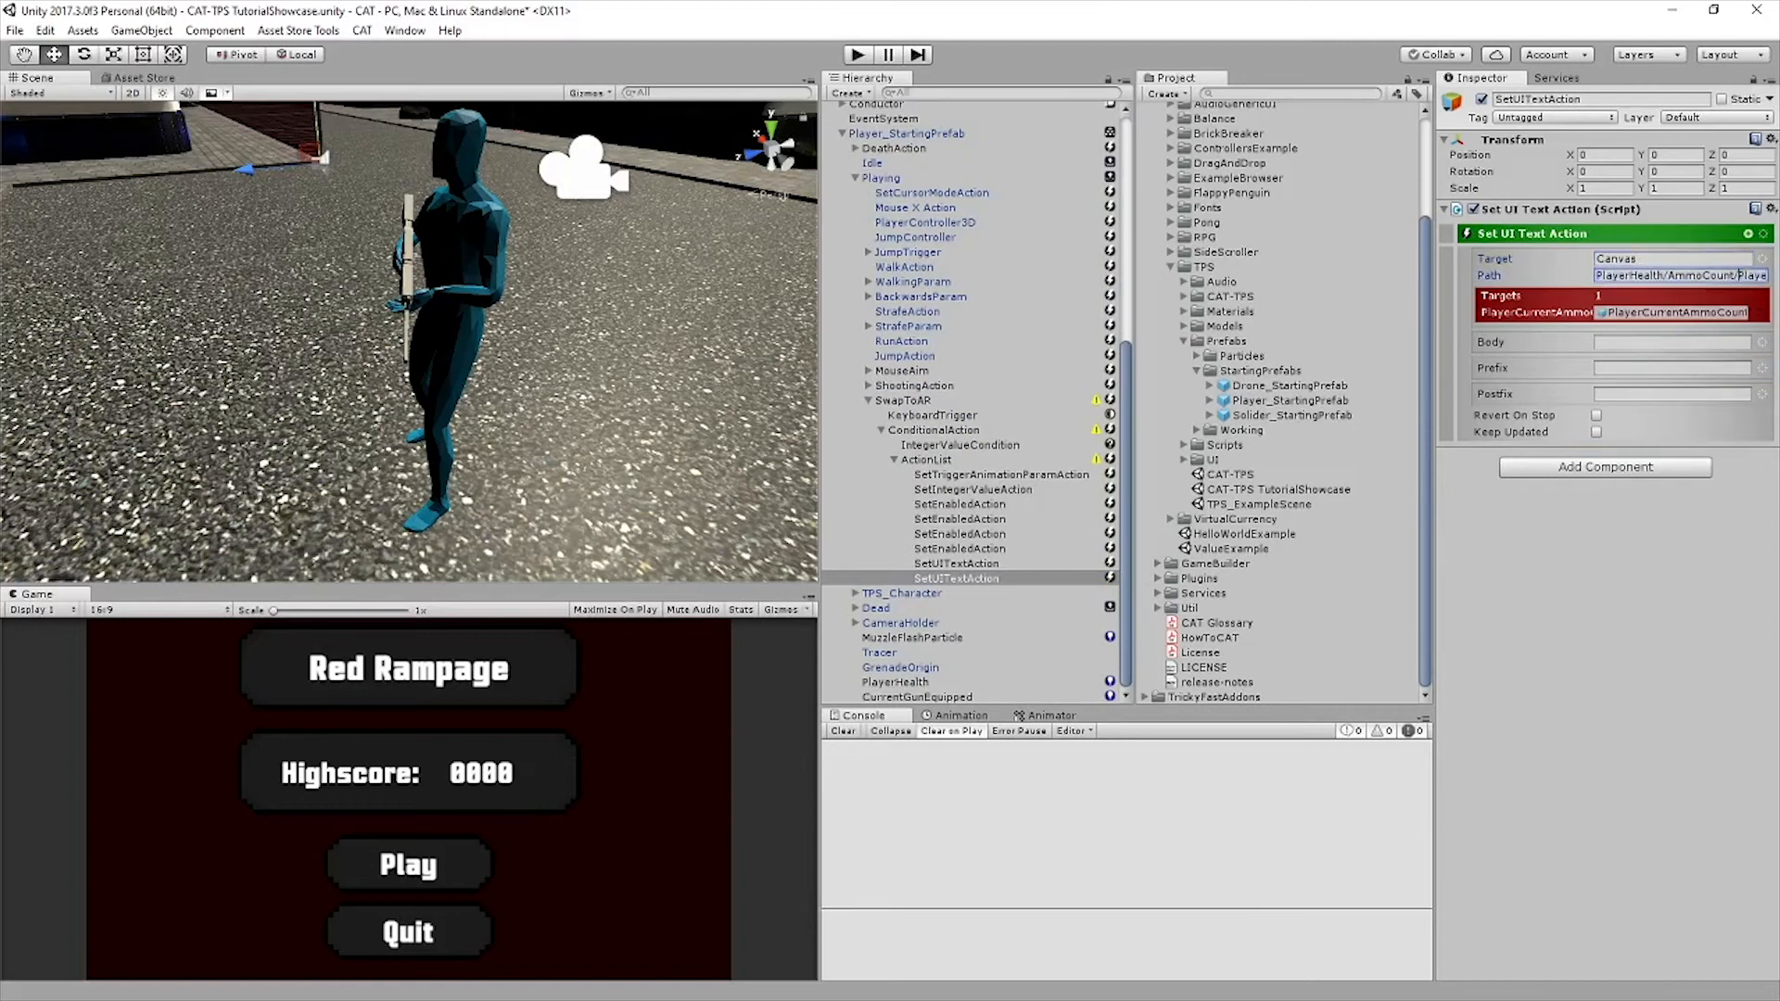
{"action": "left_click", "coordinate": [1672, 342]}
{"action": "left_click", "coordinate": [1668, 387]}
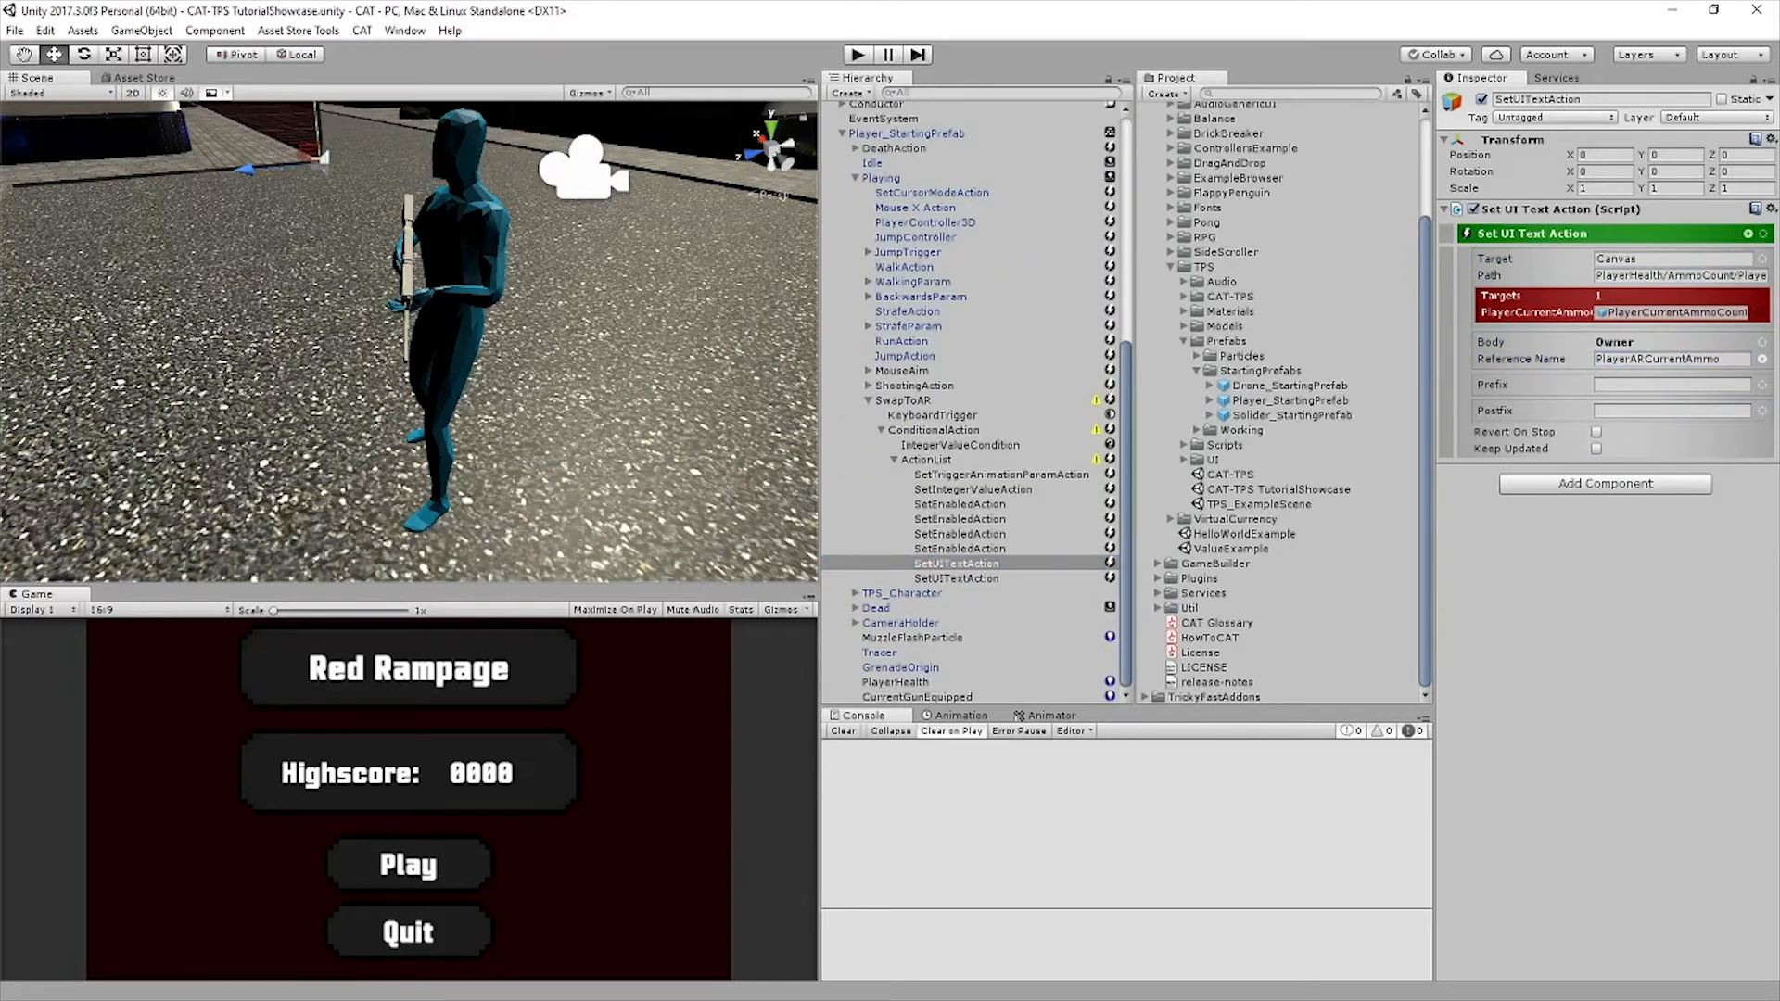
Check the completed settings of each Set Enabled and Set UI Text action in SwapToAR once more
{"action": "left_click", "coordinate": [959, 504]}
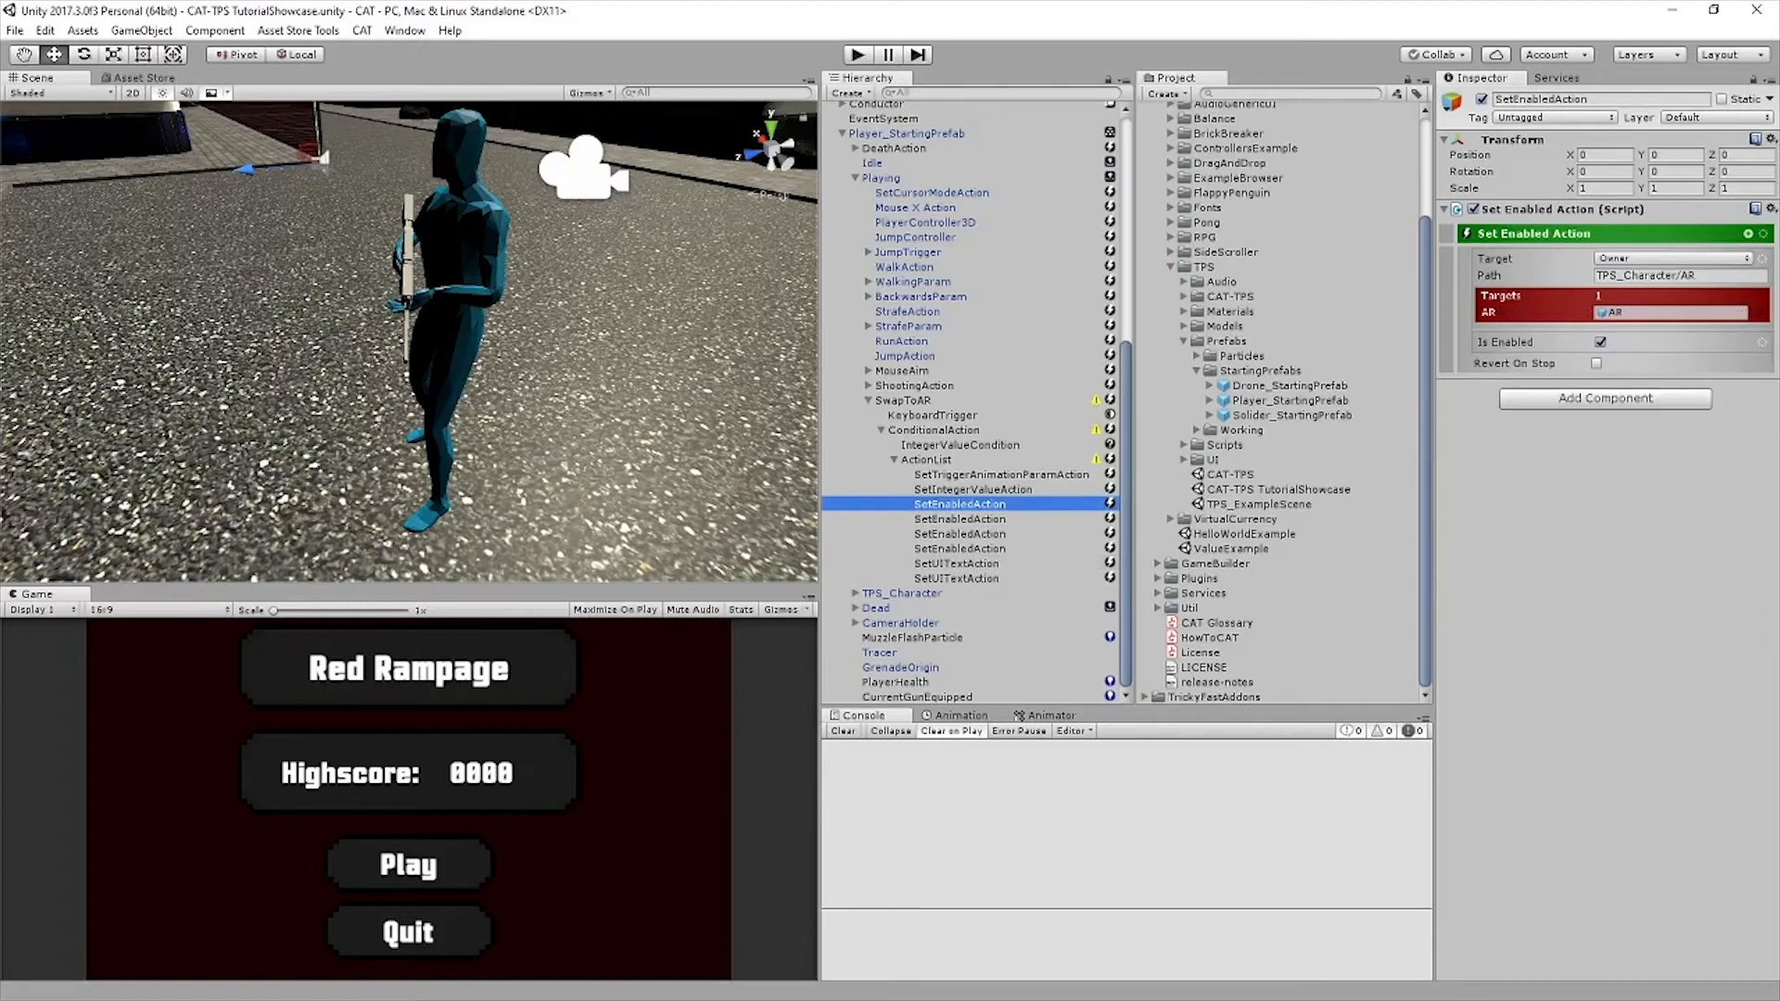
{"action": "left_click", "coordinate": [959, 519]}
{"action": "left_click", "coordinate": [960, 534]}
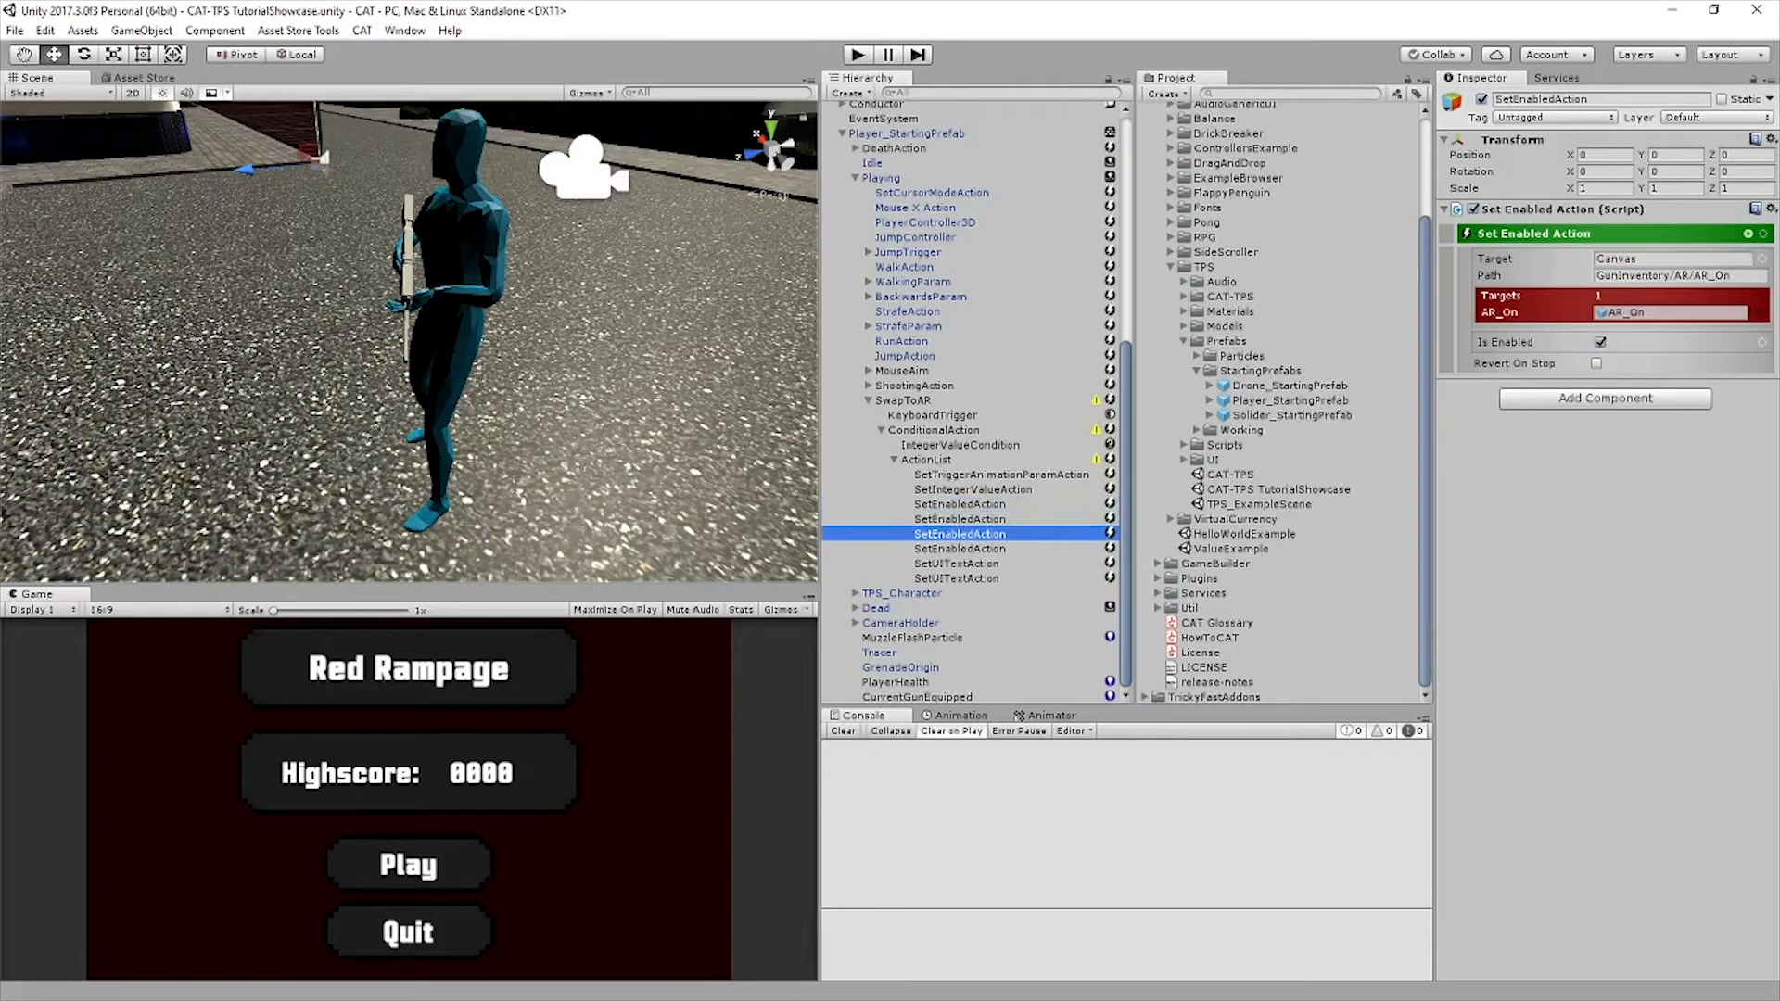
{"action": "left_click", "coordinate": [959, 549]}
{"action": "left_click", "coordinate": [957, 563]}
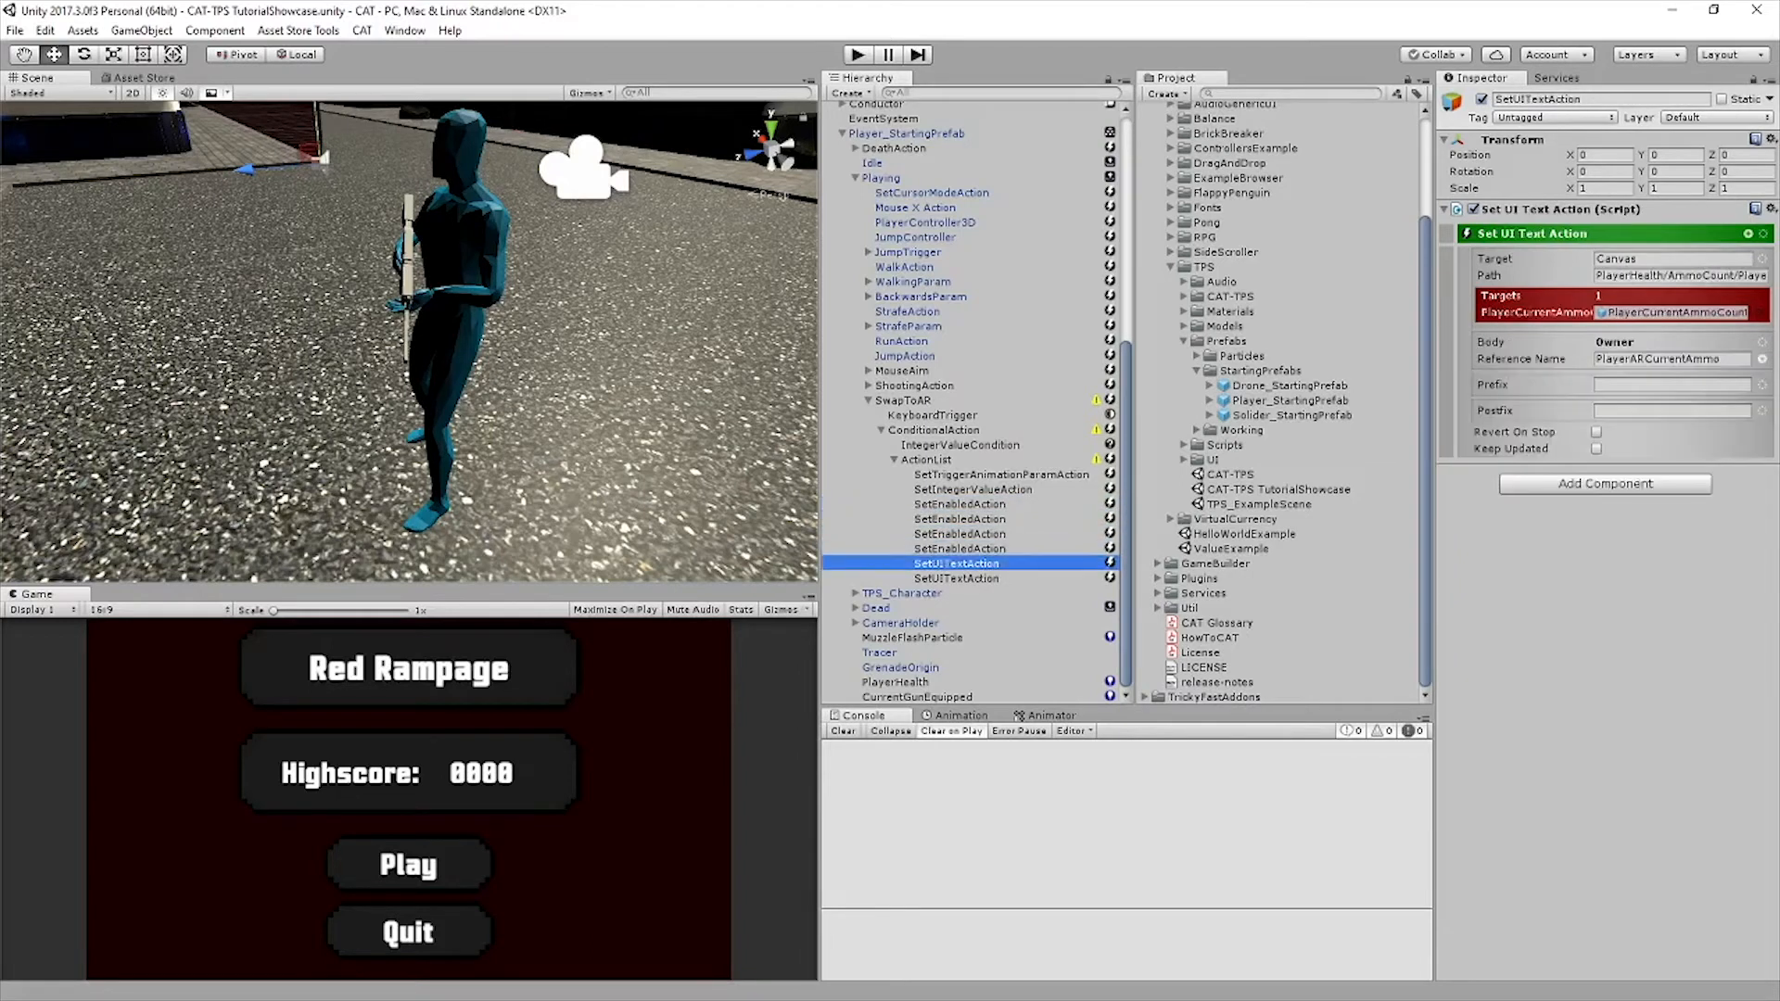
{"action": "left_click", "coordinate": [956, 579]}
Duplicate the SwapToAR action and rename the copy SwapToShotgun
{"action": "left_click", "coordinate": [903, 401]}
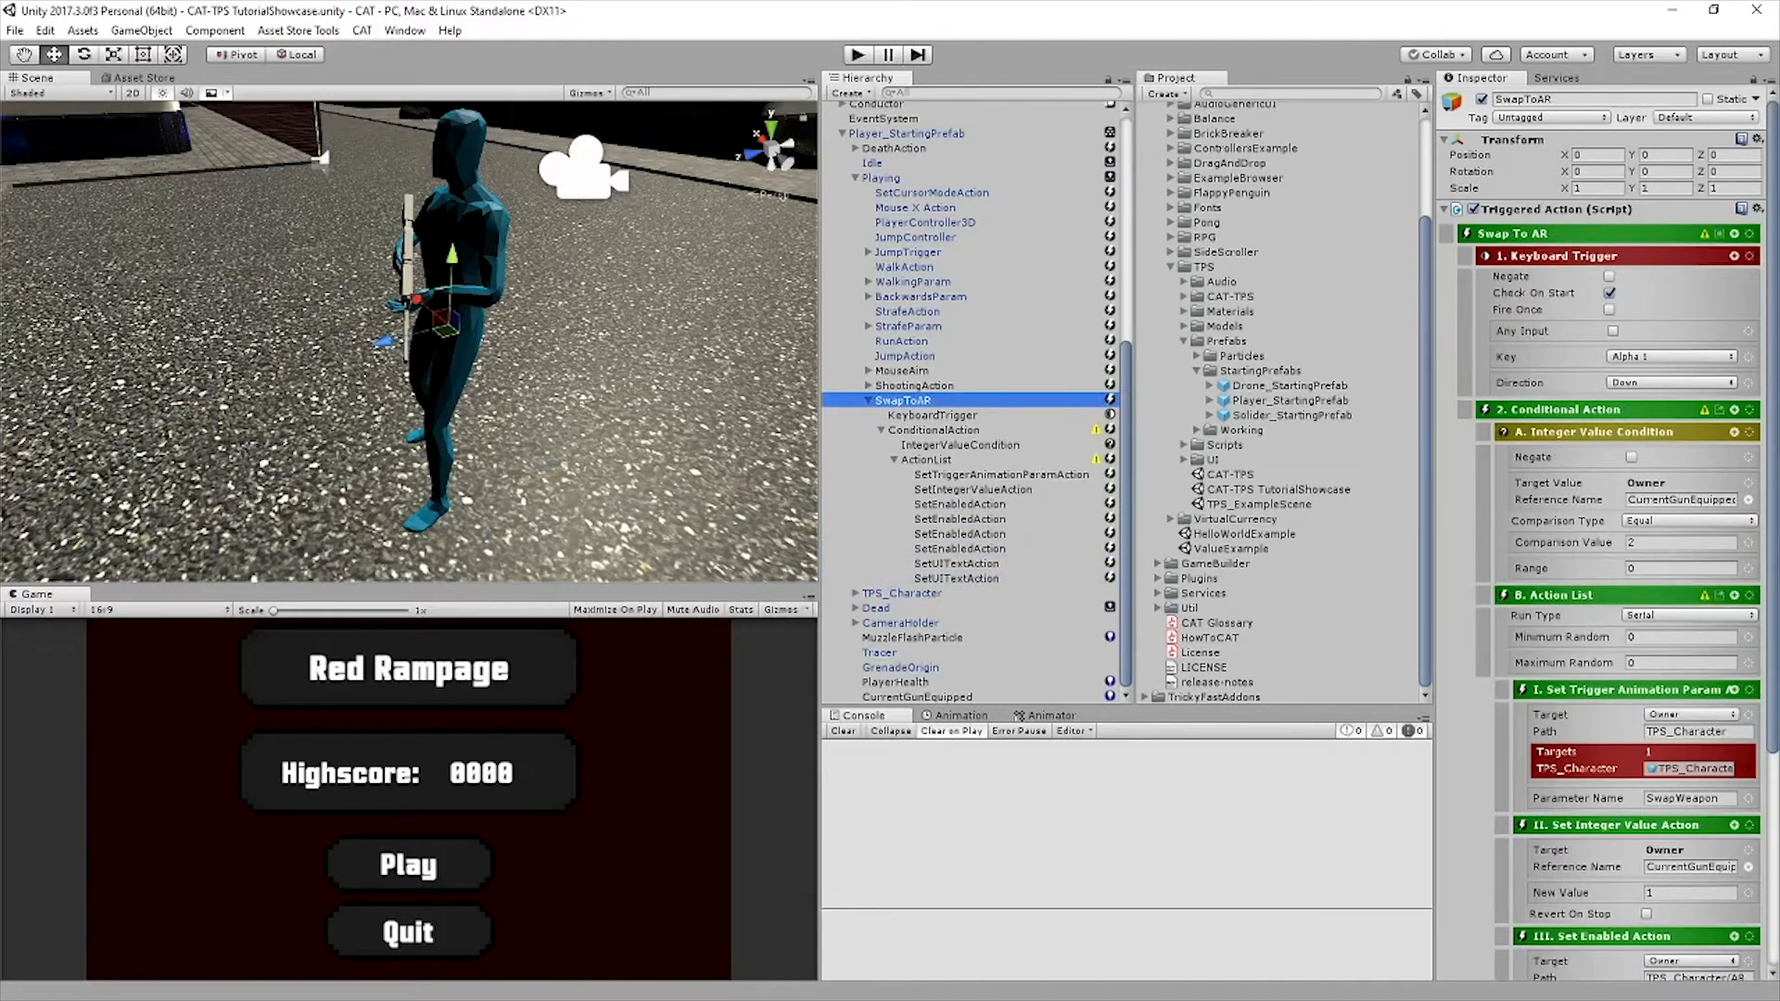
{"action": "key", "text": "ctrl+d"}
{"action": "left_click", "coordinate": [1576, 99]}
{"action": "left_click_drag", "start_coordinate": [1576, 99], "coordinate": [1537, 99]}
{"action": "type", "text": "Shotgun"}
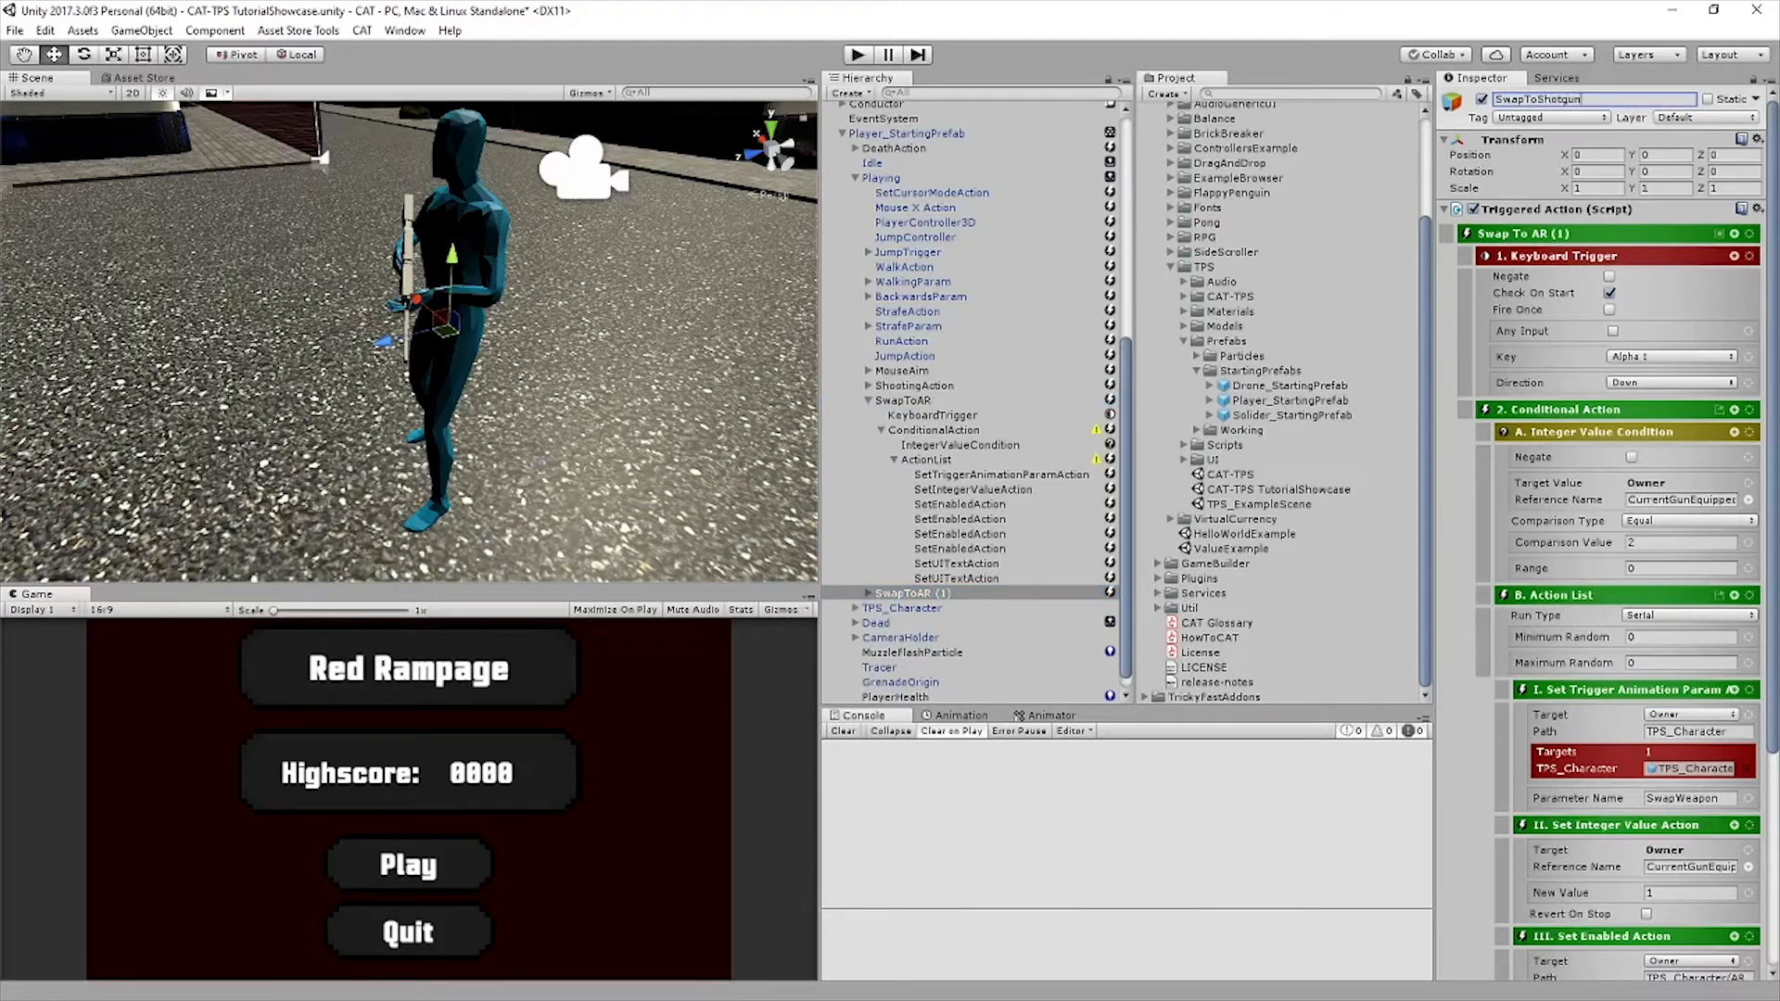
{"action": "key", "text": "Return"}
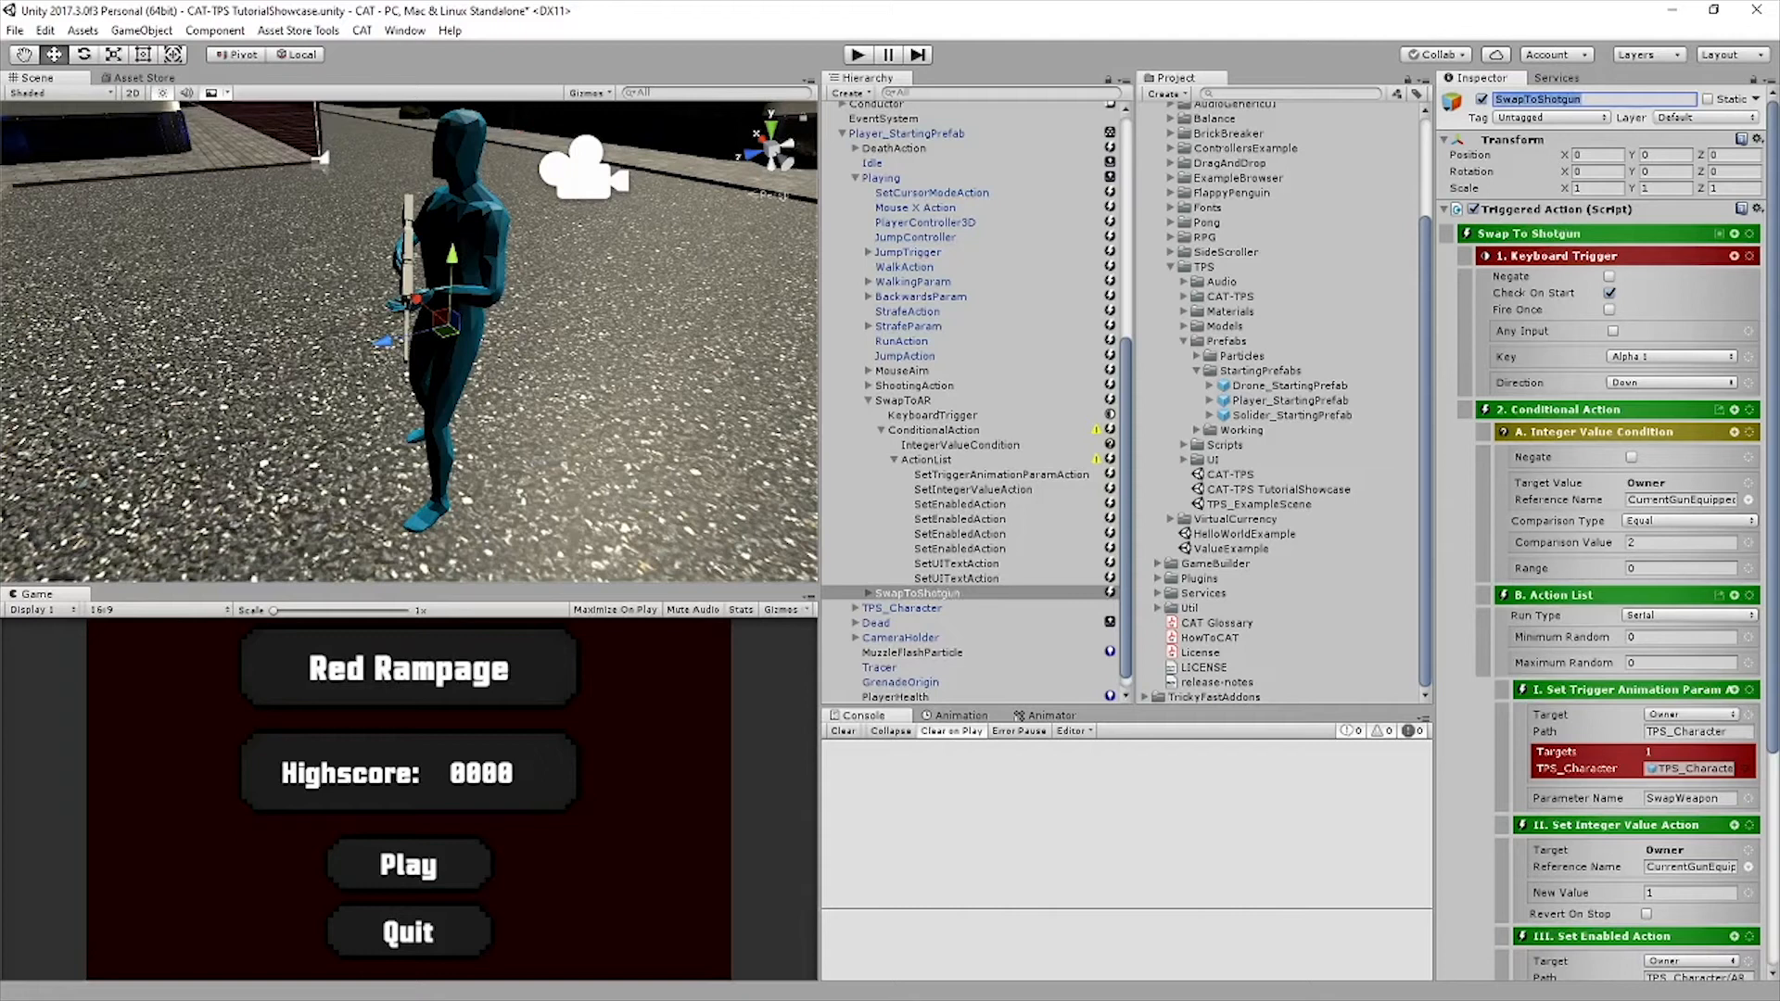
Adapt SwapToShotgun with key Alpha 2, comparison value 1, new value 2 and Shotgun ammo text references, and save the scene
{"action": "left_click", "coordinate": [868, 400]}
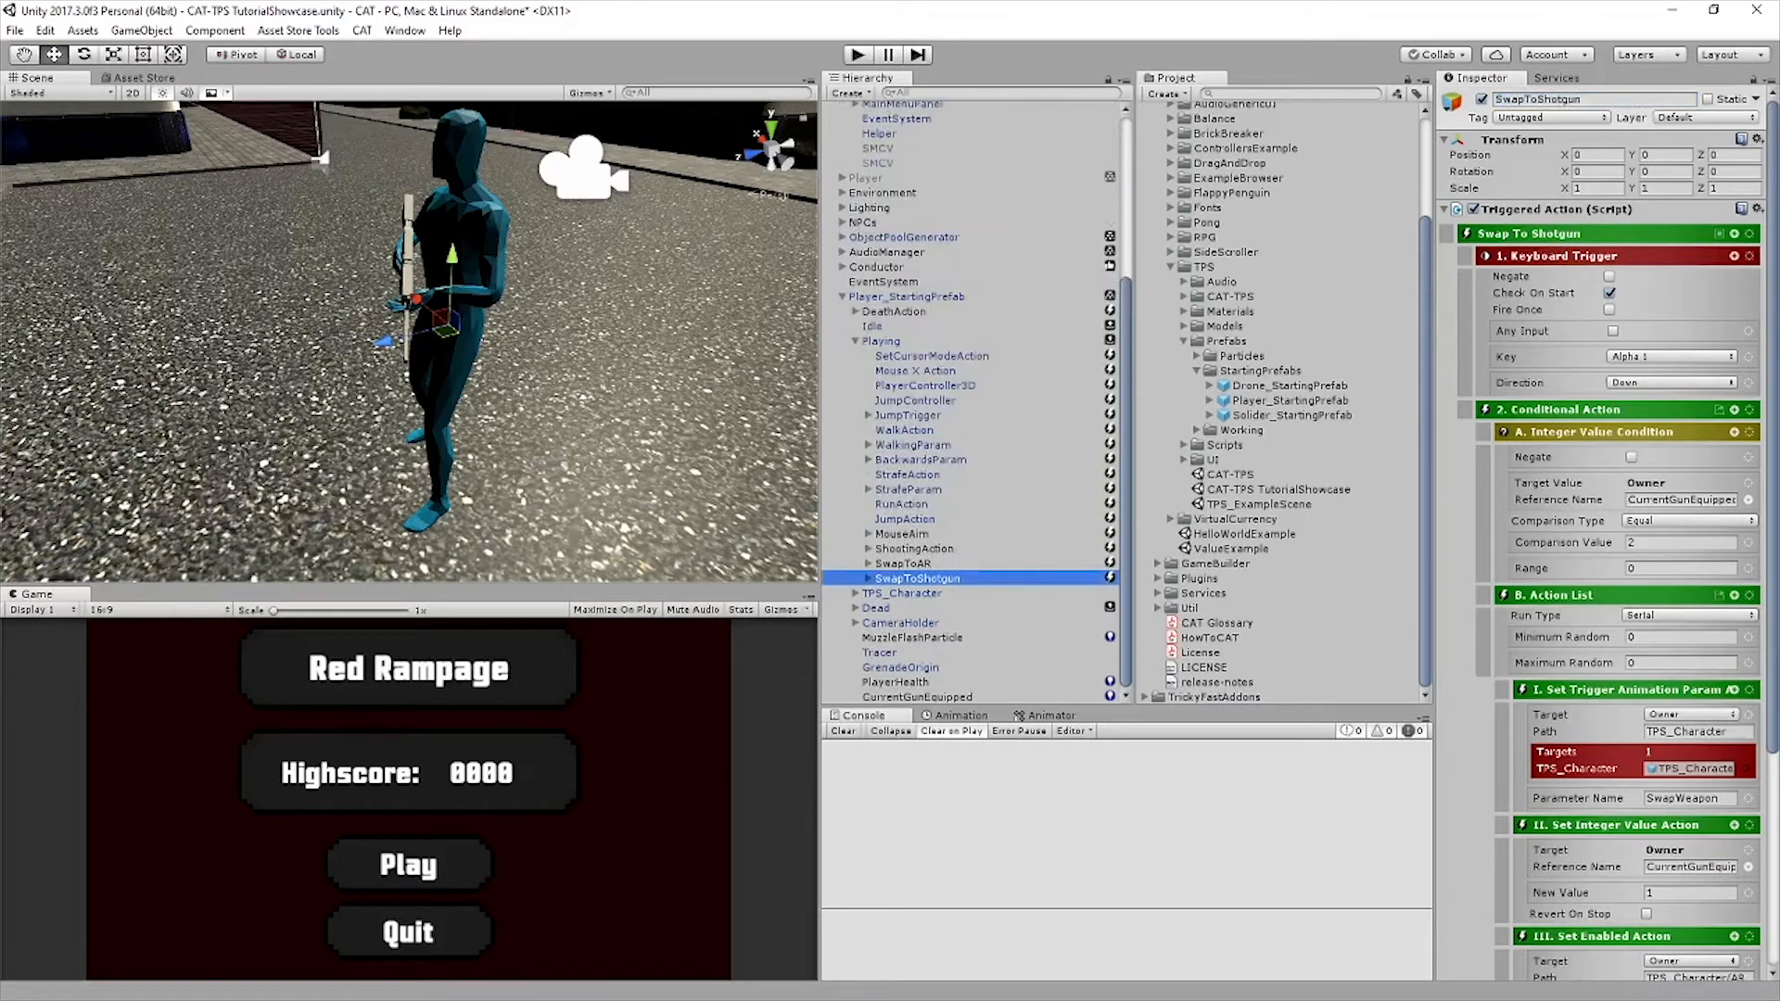
{"action": "left_click", "coordinate": [868, 578]}
{"action": "scroll", "coordinate": [1613, 556], "scroll_direction": "down", "scroll_amount": 10}
{"action": "left_click", "coordinate": [957, 564]}
{"action": "left_click", "coordinate": [1669, 358]}
{"action": "left_click", "coordinate": [957, 578]}
{"action": "left_click", "coordinate": [1668, 359]}
{"action": "type", "text": "Shotgun"}
{"action": "key", "text": "ctrl+s"}
Deactivate the Canvas object and play-test the scene with SwapToShotgun selected
{"action": "left_click", "coordinate": [867, 400]}
{"action": "left_click", "coordinate": [869, 139]}
{"action": "left_click", "coordinate": [1481, 99]}
{"action": "left_click", "coordinate": [917, 554]}
{"action": "left_click", "coordinate": [857, 55]}
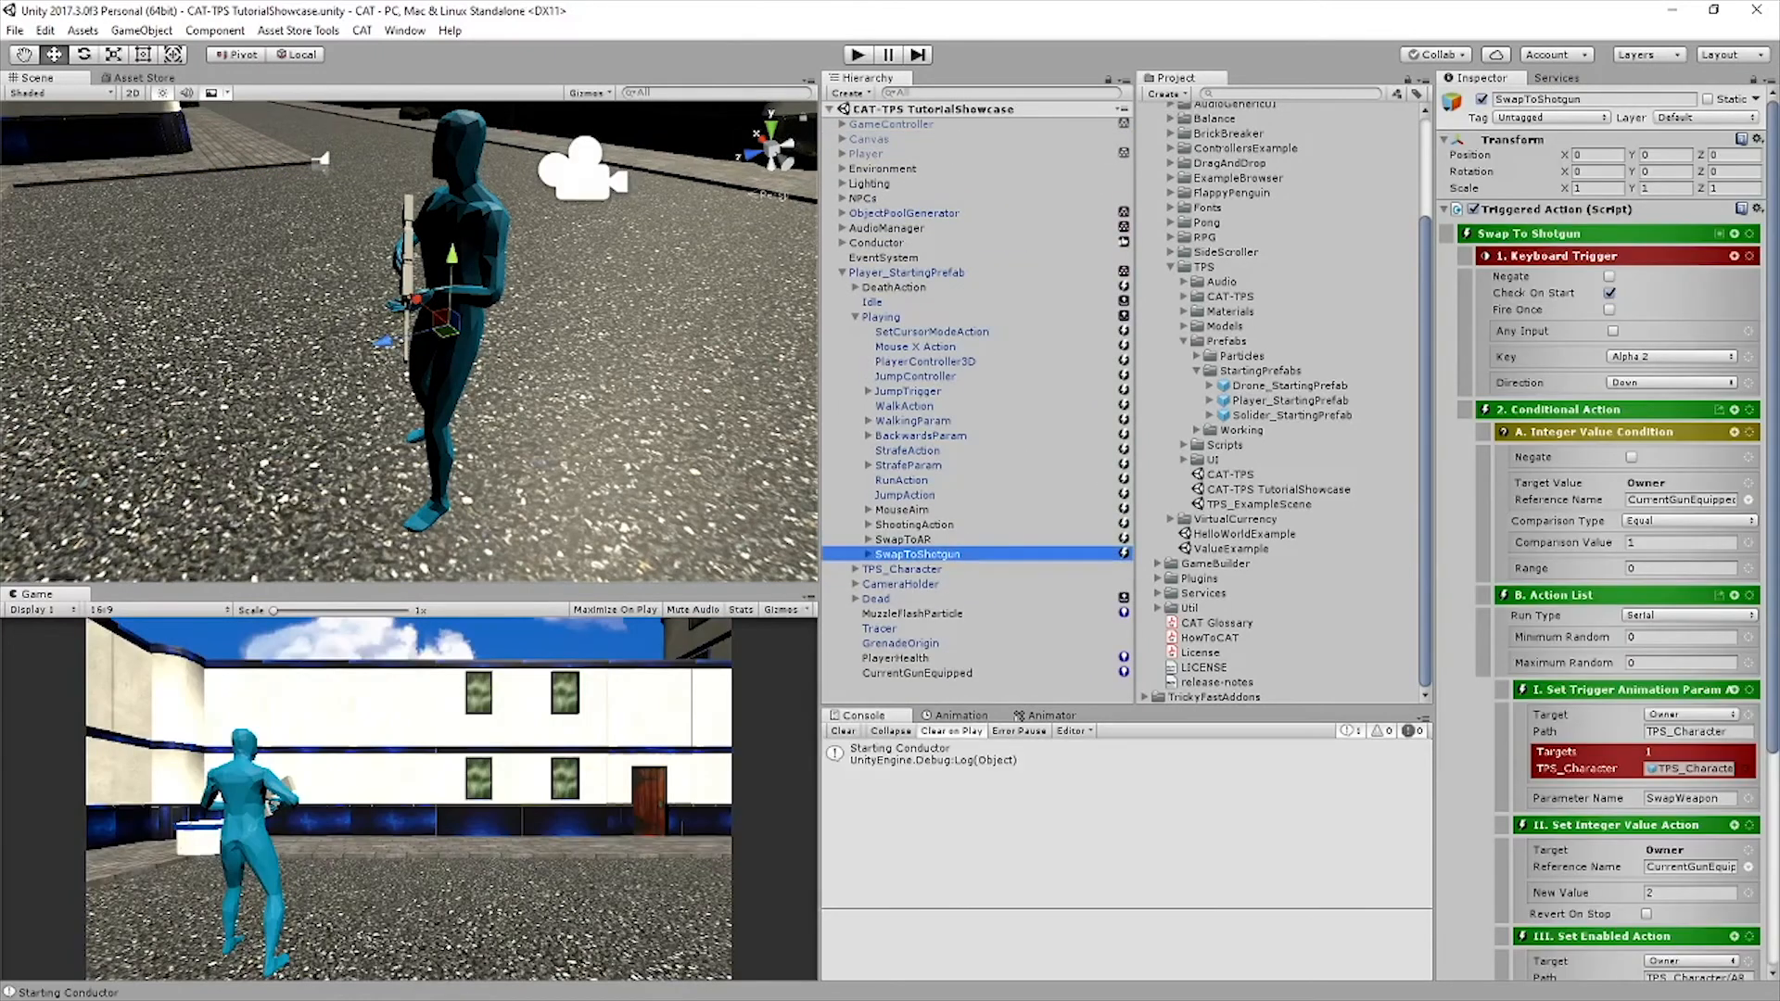
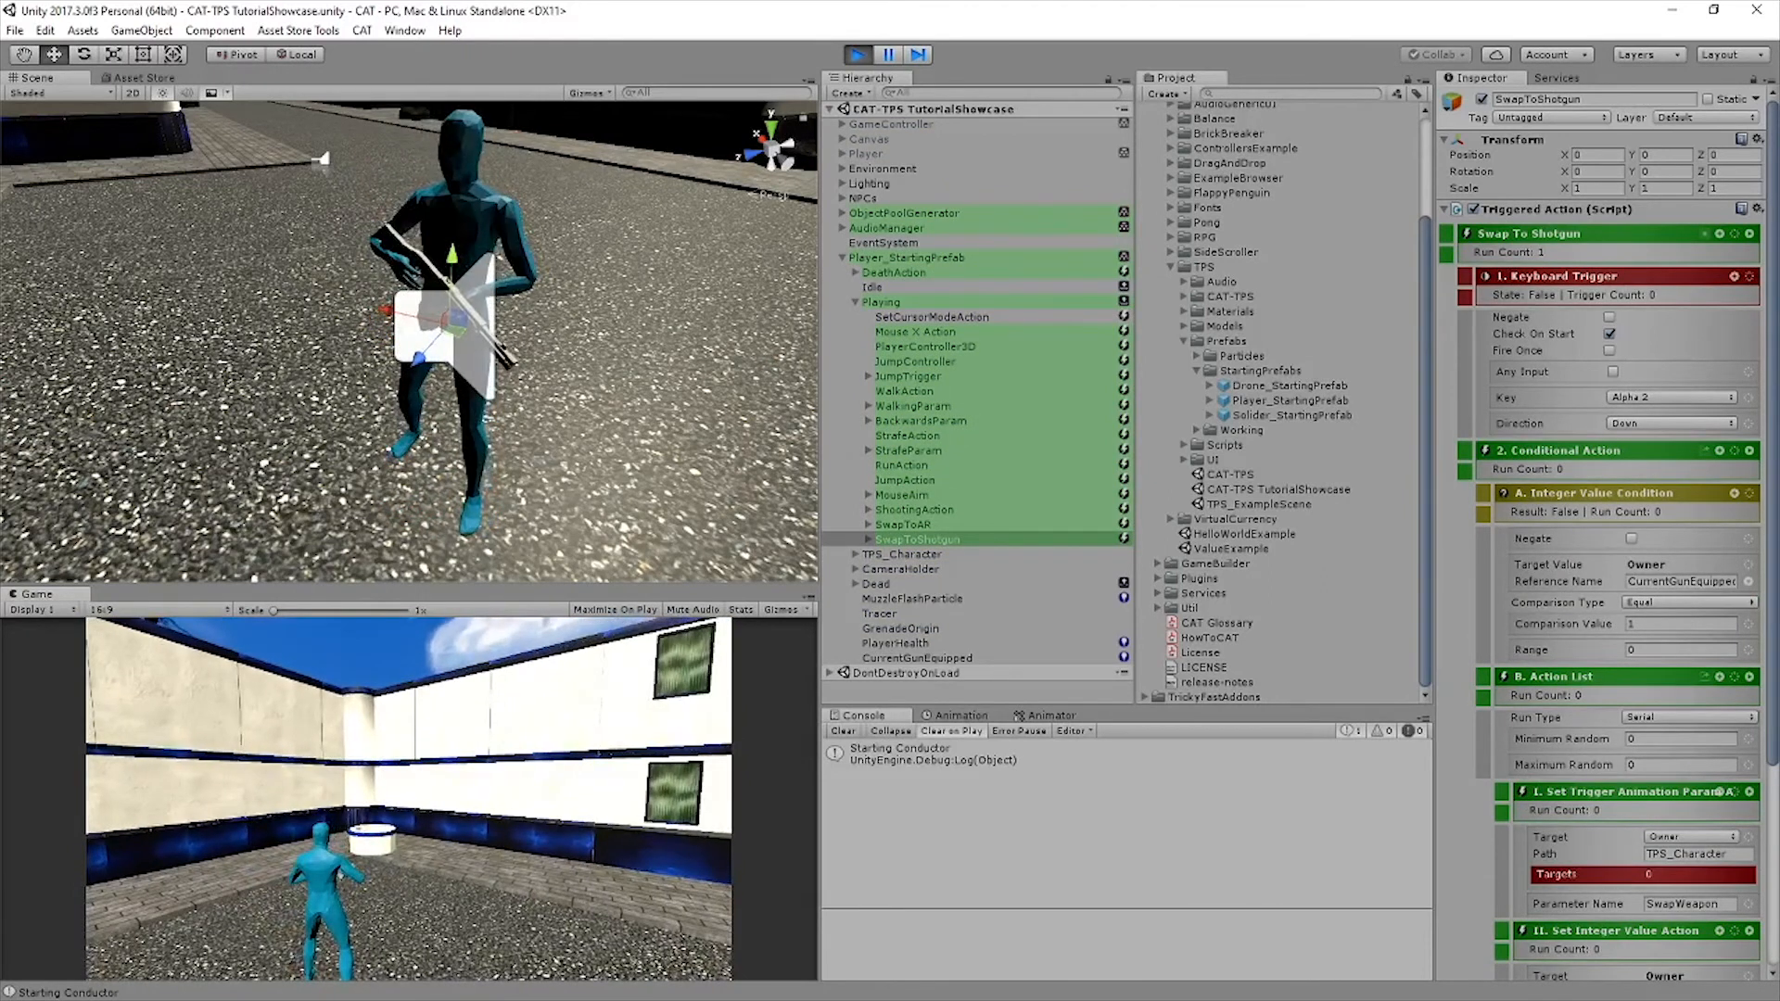
Test swapping to the shotgun in the running scene and end the play test
{"action": "key", "text": "2"}
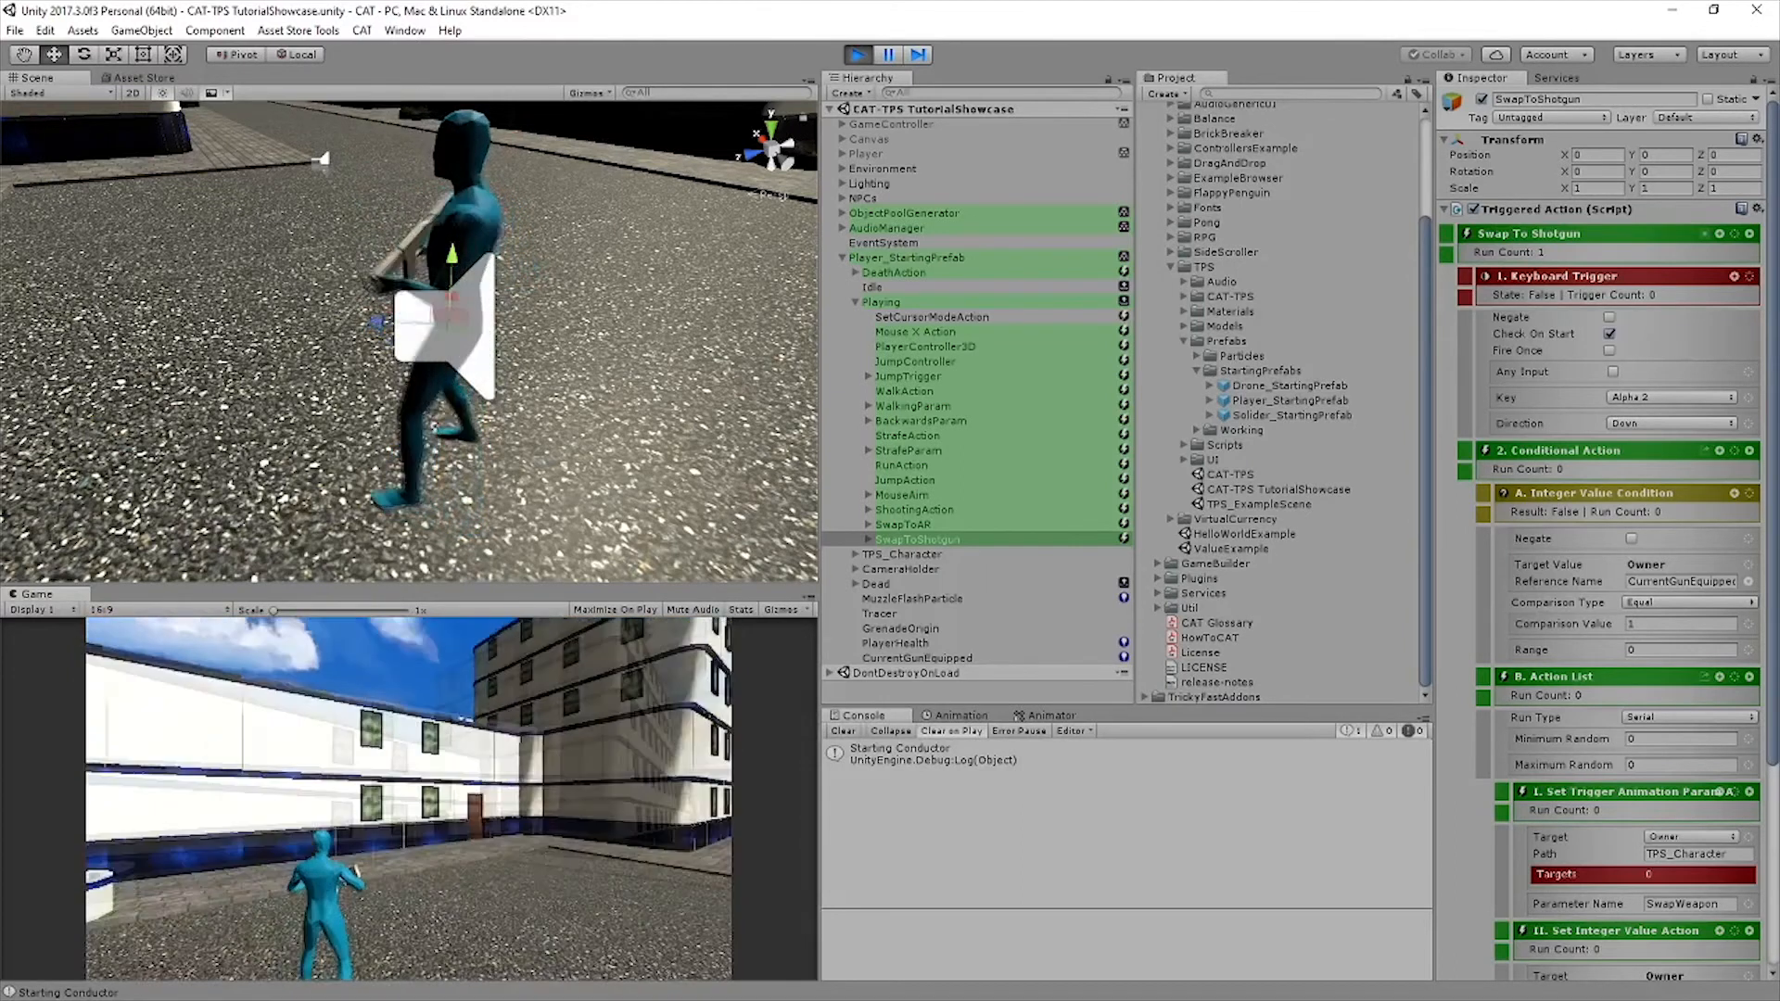
{"action": "key", "text": "ctrl+p"}
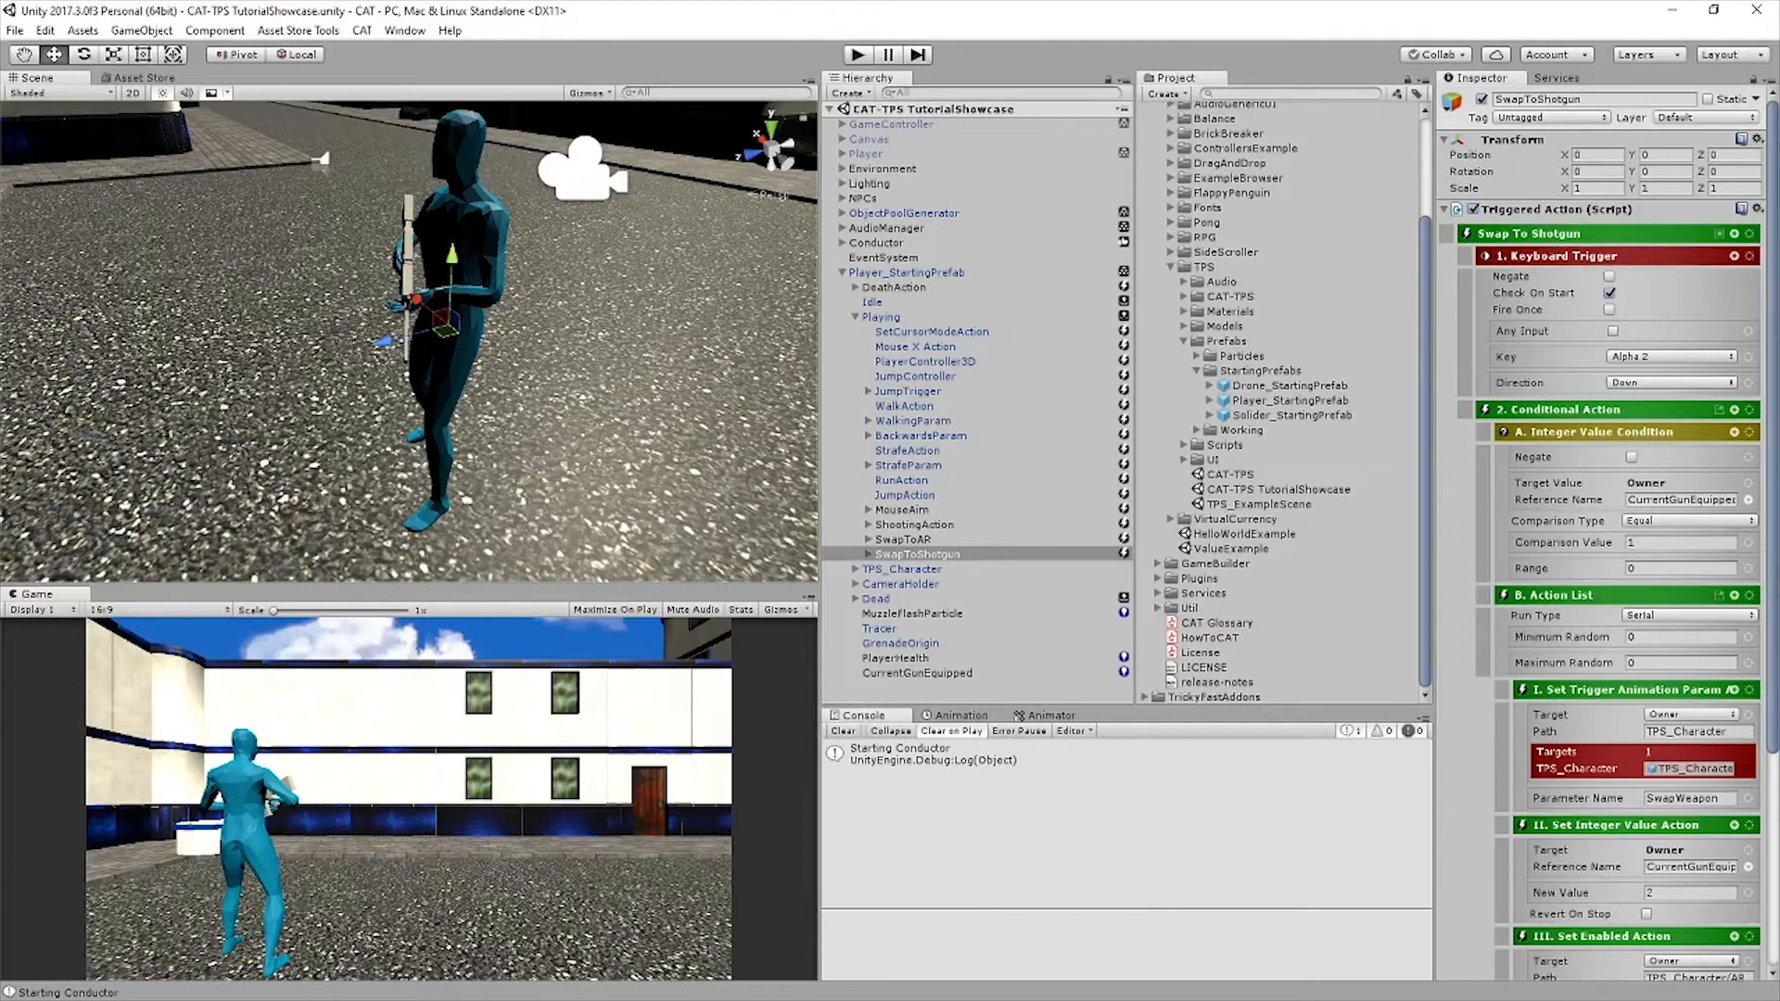
Rename the ActionList inside ShootingAction to AR
{"action": "left_click", "coordinate": [869, 525]}
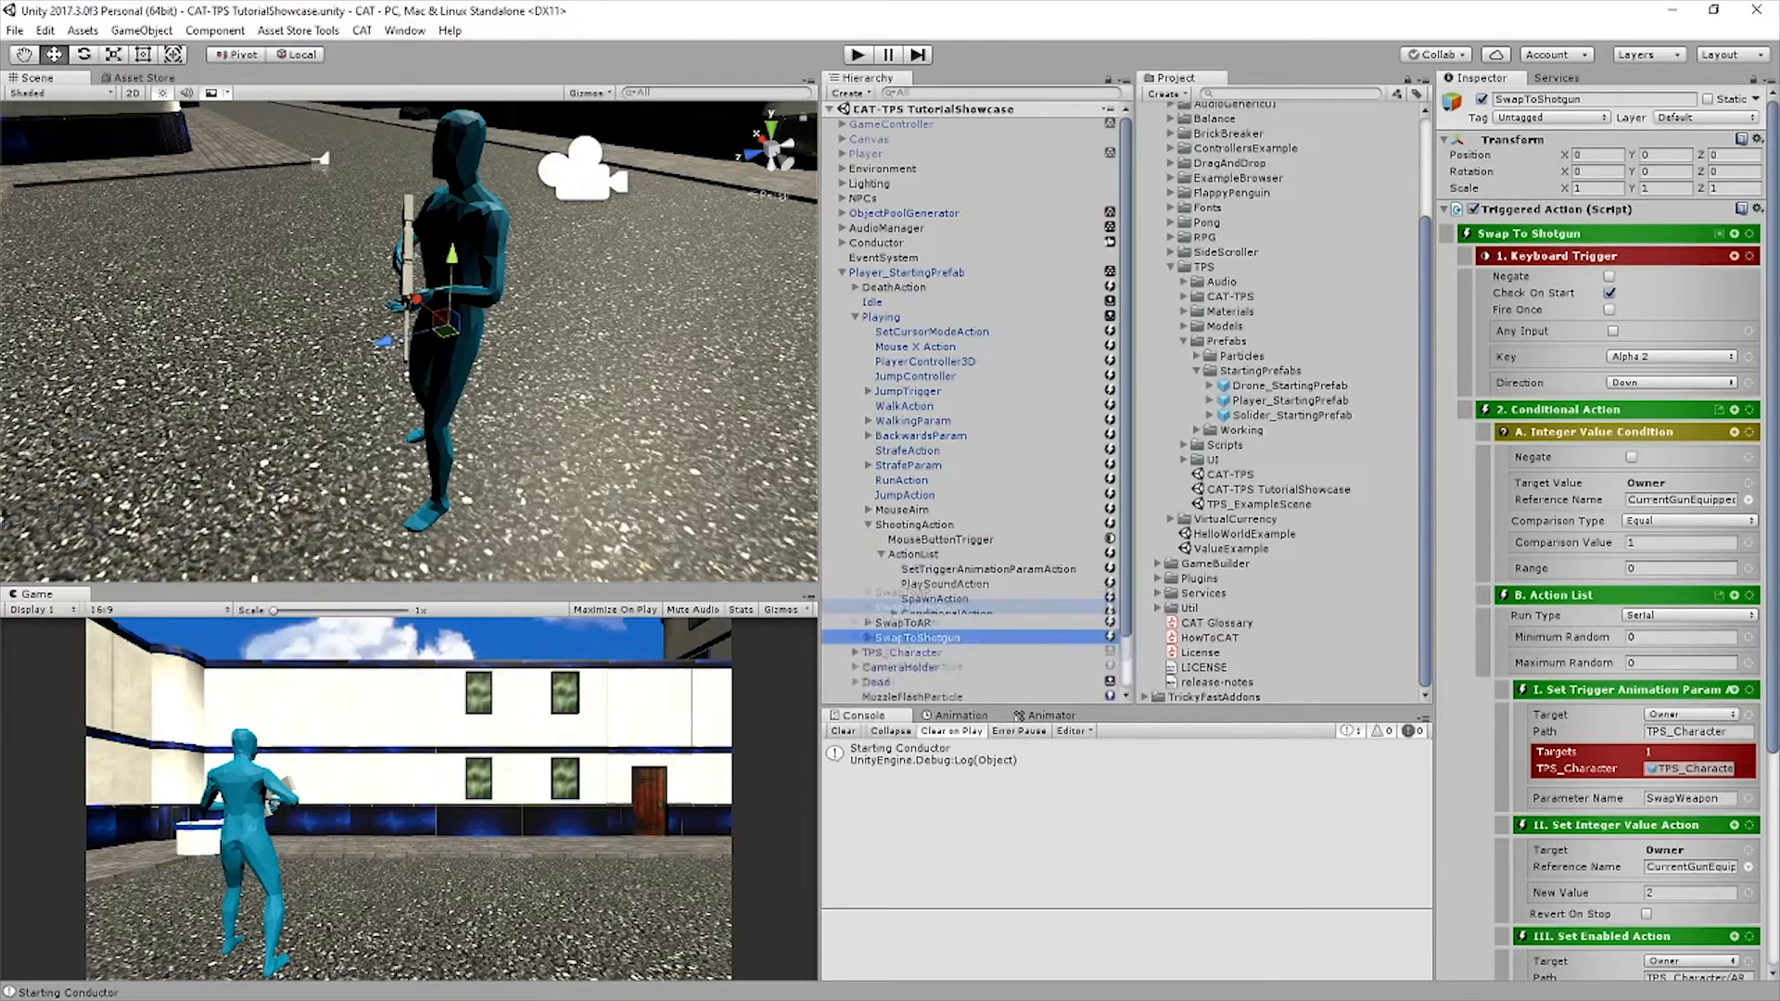
{"action": "scroll", "coordinate": [871, 526], "scroll_direction": "down", "scroll_amount": 2}
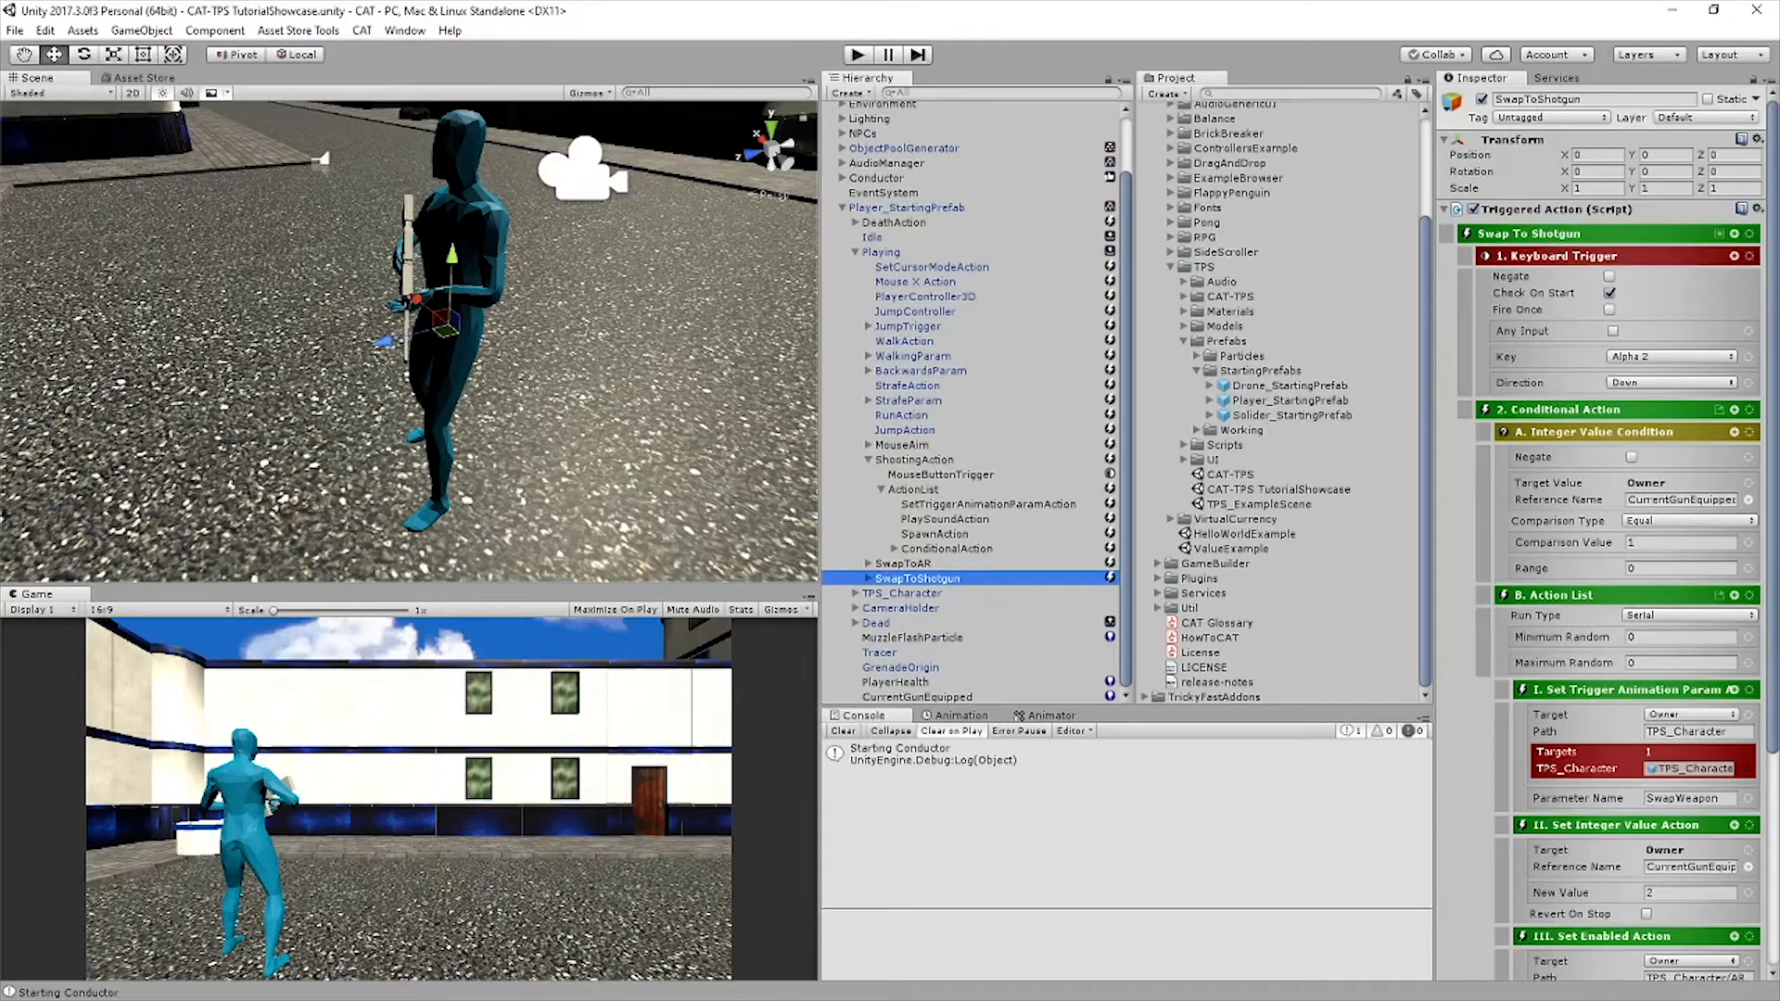
{"action": "scroll", "coordinate": [913, 549], "scroll_direction": "up", "scroll_amount": 1}
{"action": "left_click", "coordinate": [913, 549]}
{"action": "left_click", "coordinate": [1566, 99]}
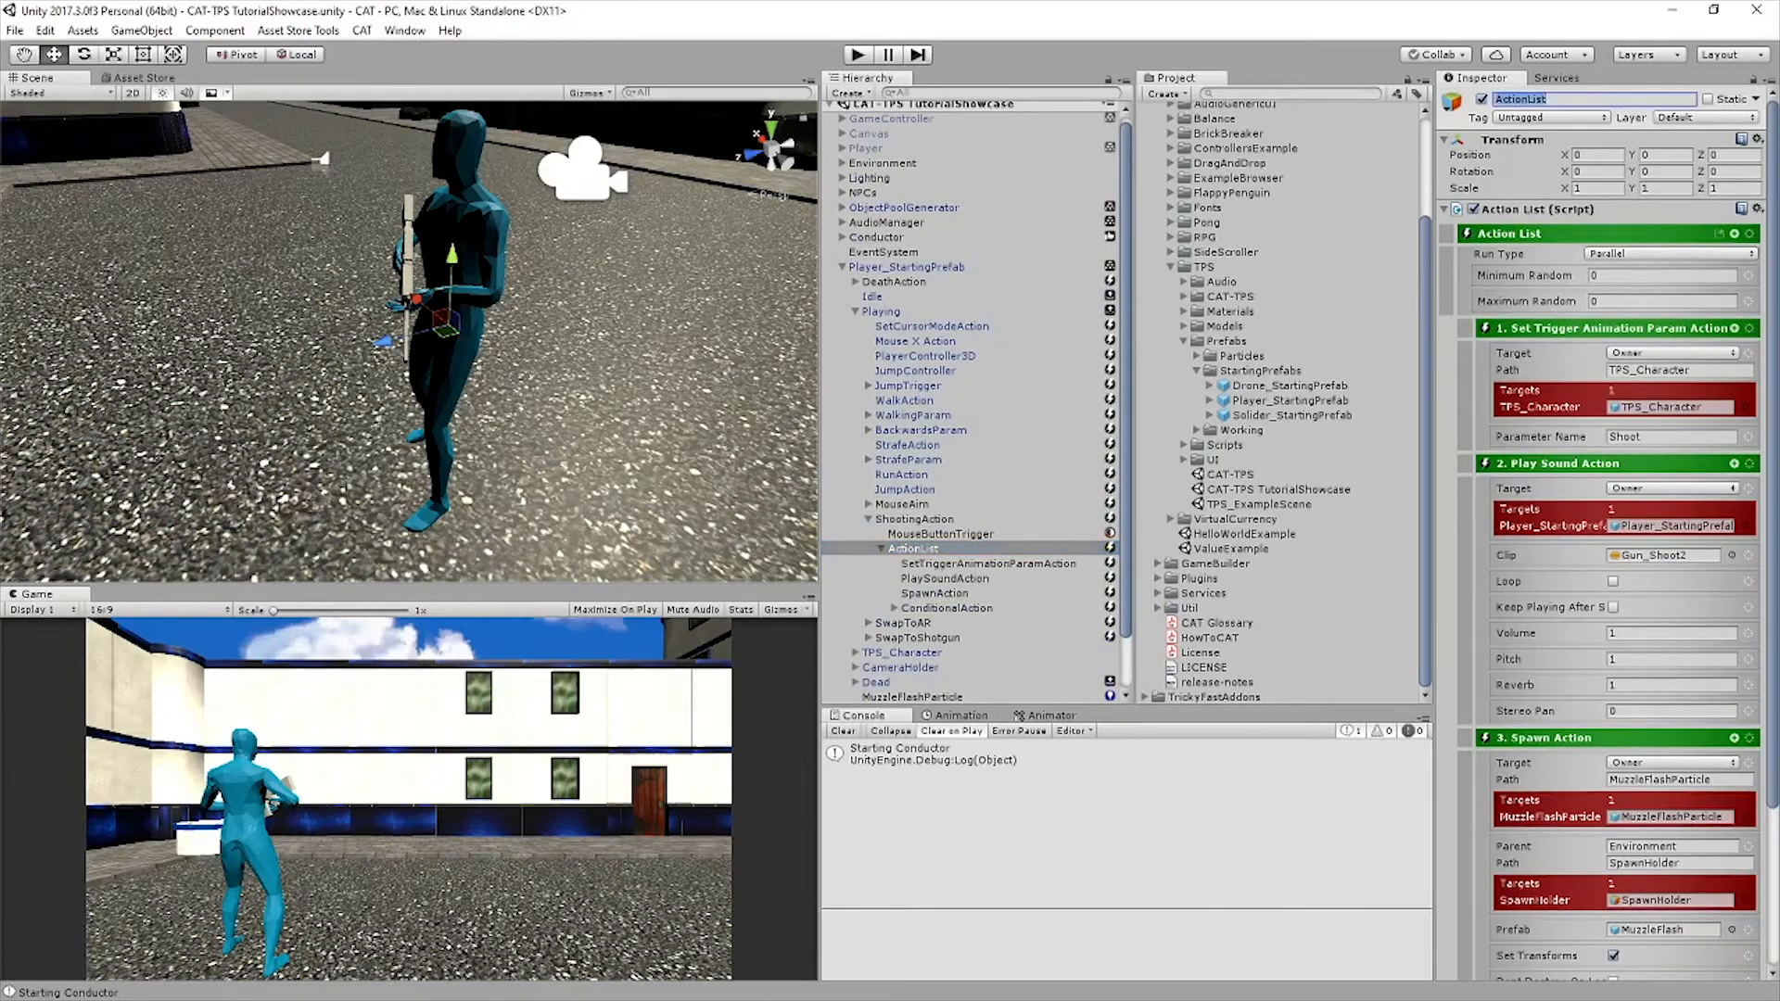
{"action": "type", "text": "AR"}
{"action": "key", "text": "Return"}
Duplicate the AR action list within ShootingAction and rename the copy Shotgun
{"action": "left_click", "coordinate": [913, 548]}
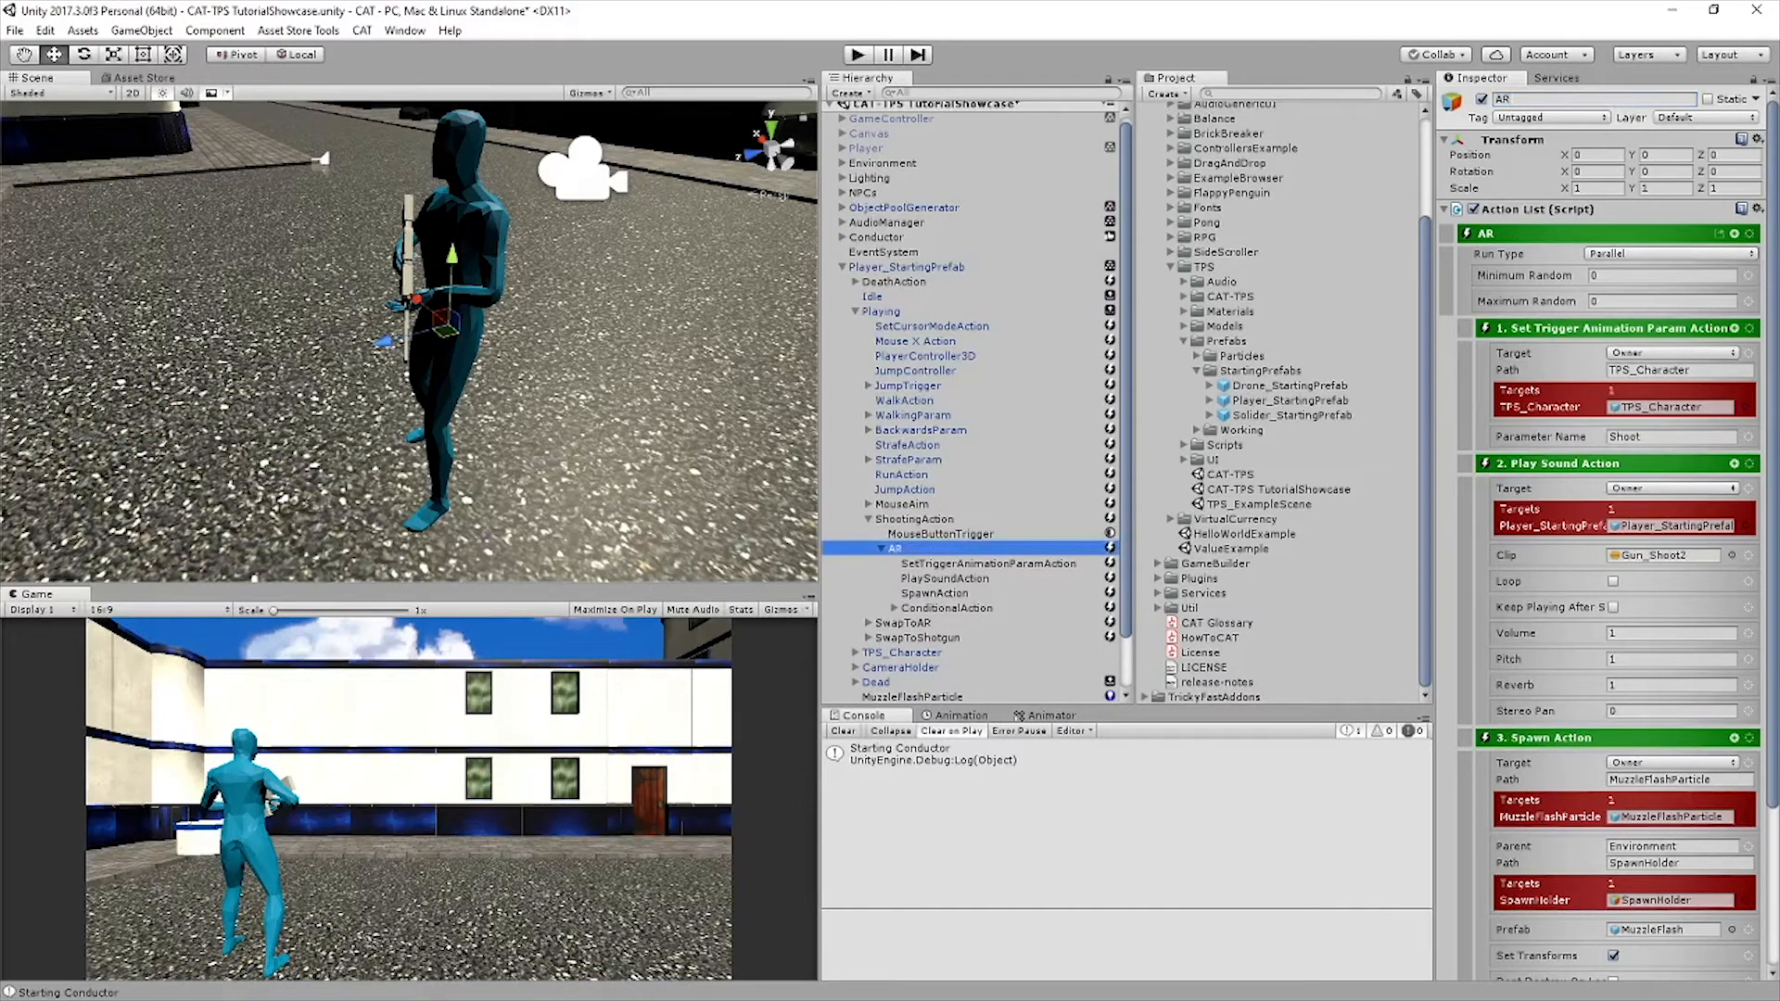
{"action": "key", "text": "ctrl+d"}
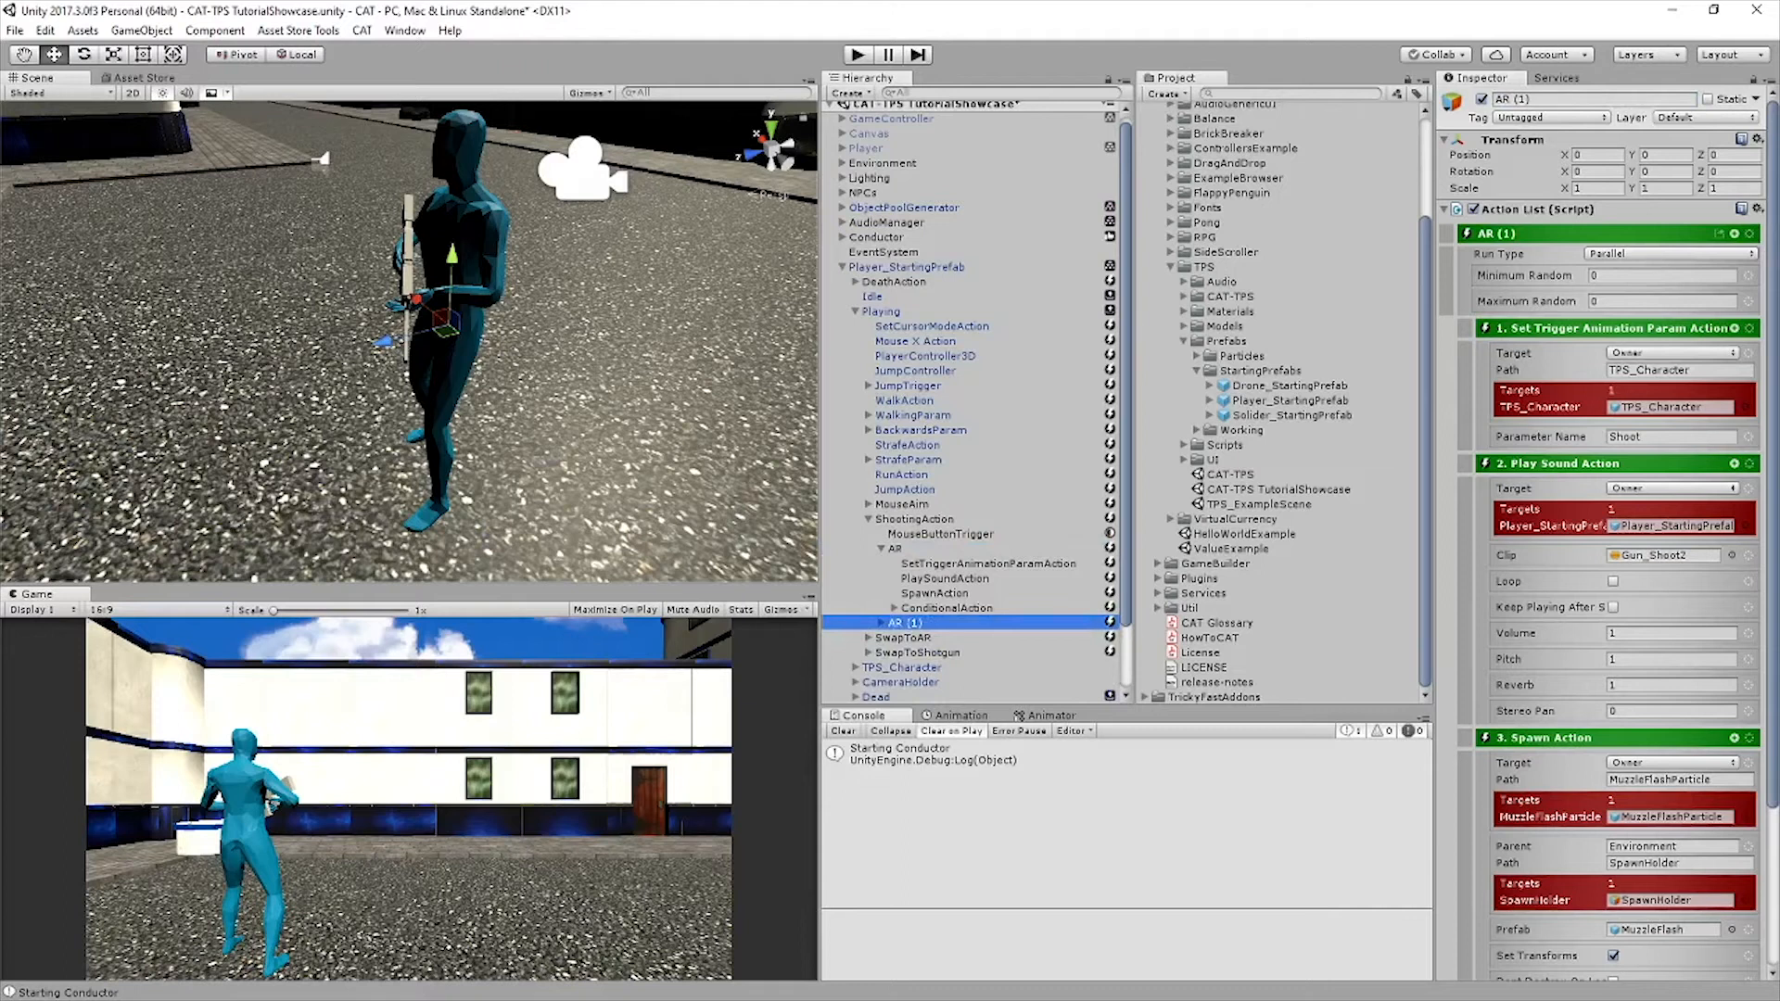
{"action": "left_click", "coordinate": [1575, 99]}
{"action": "type", "text": "Shotgun"}
{"action": "key", "text": "Return"}
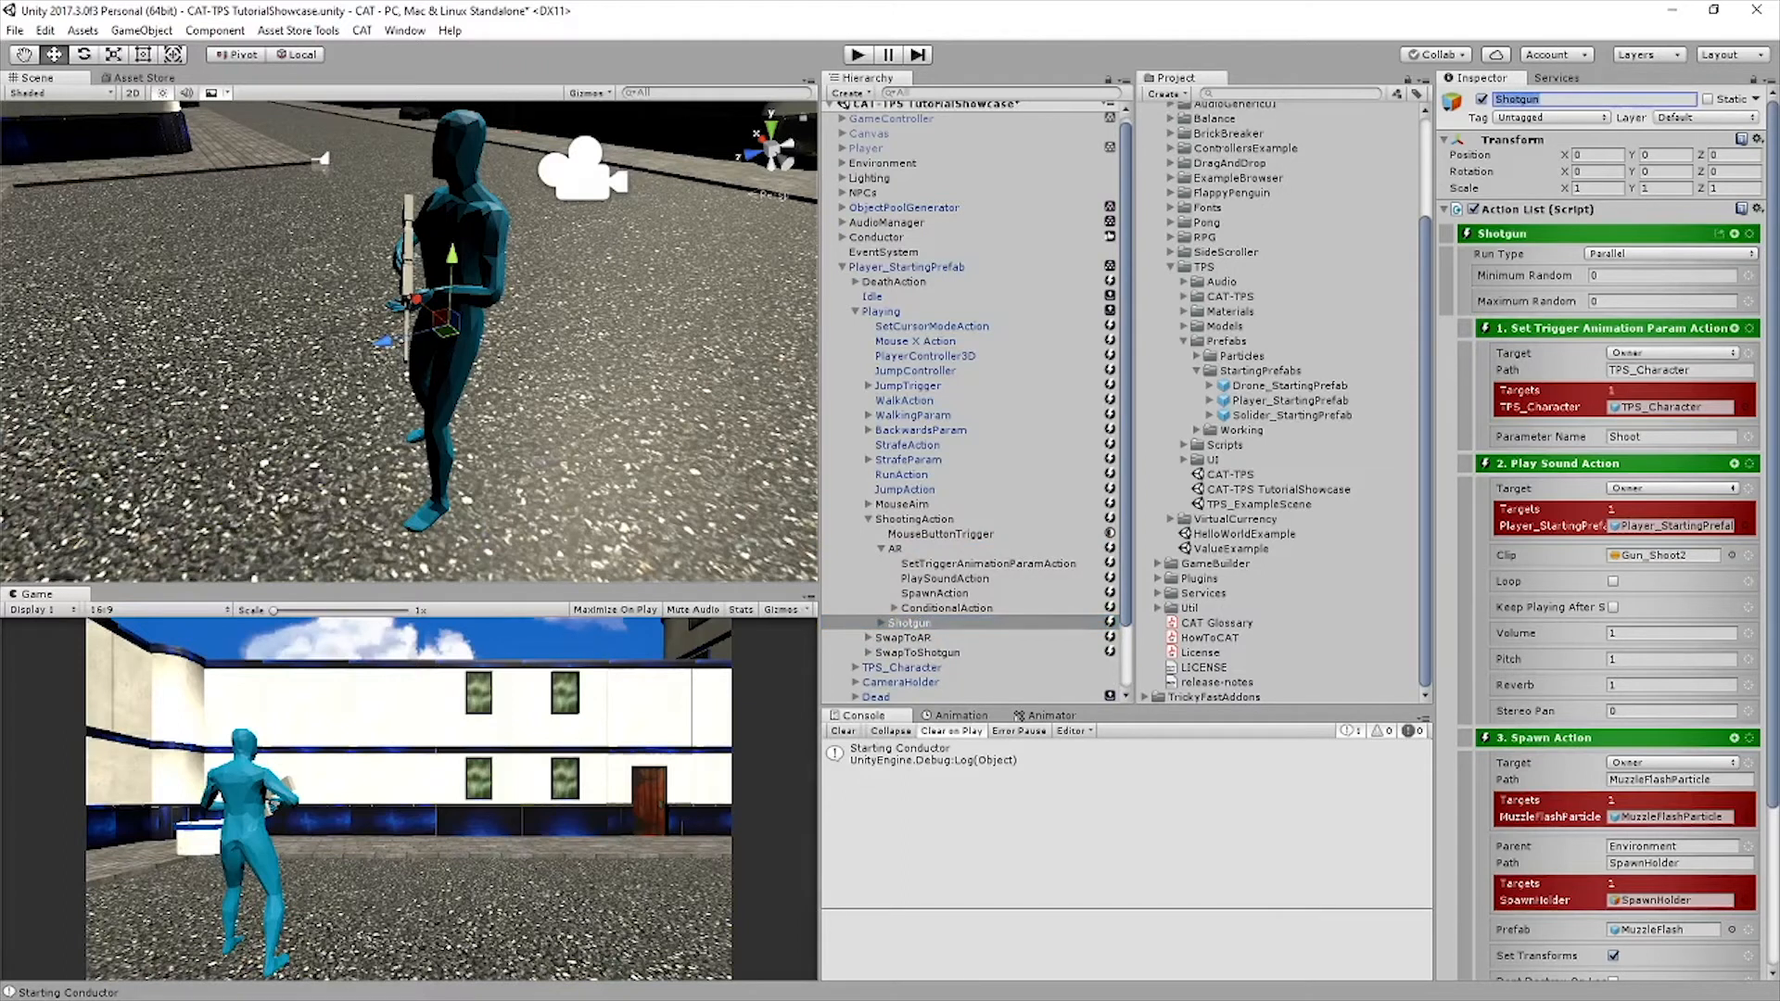
{"action": "left_click", "coordinate": [881, 548]}
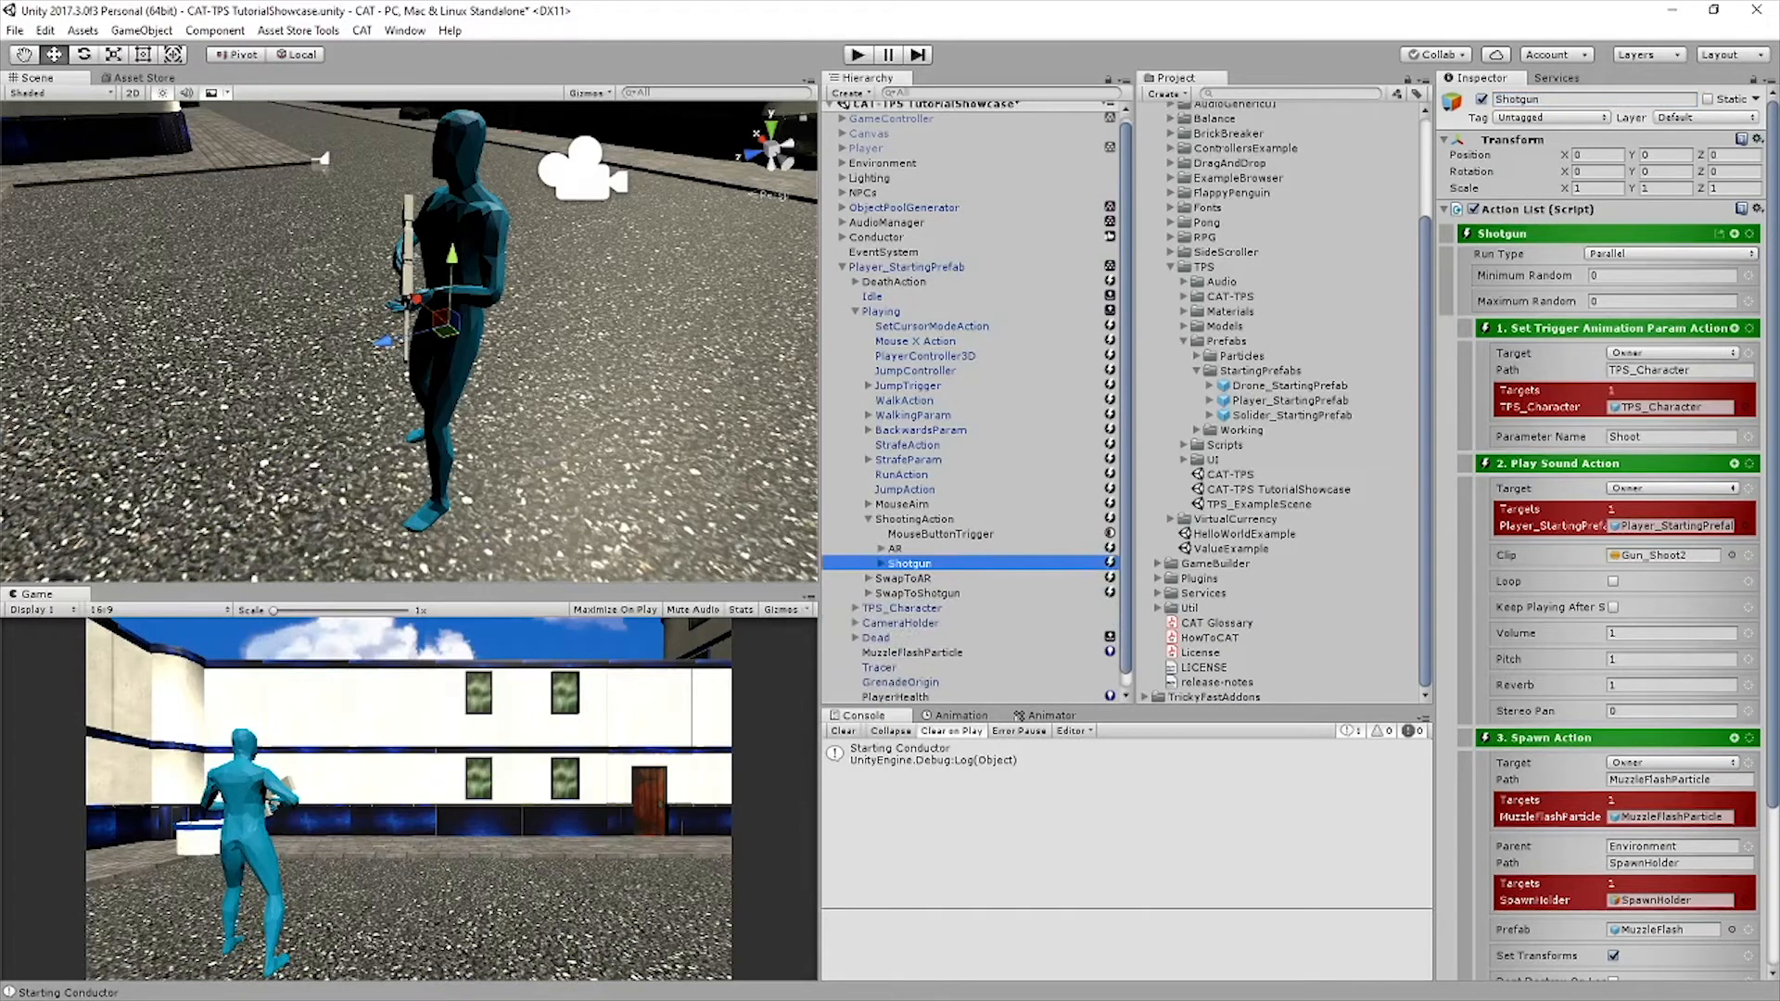
Add a conditional action with an Integer Value condition as a sibling of ShootingAction
{"action": "left_click", "coordinate": [914, 519]}
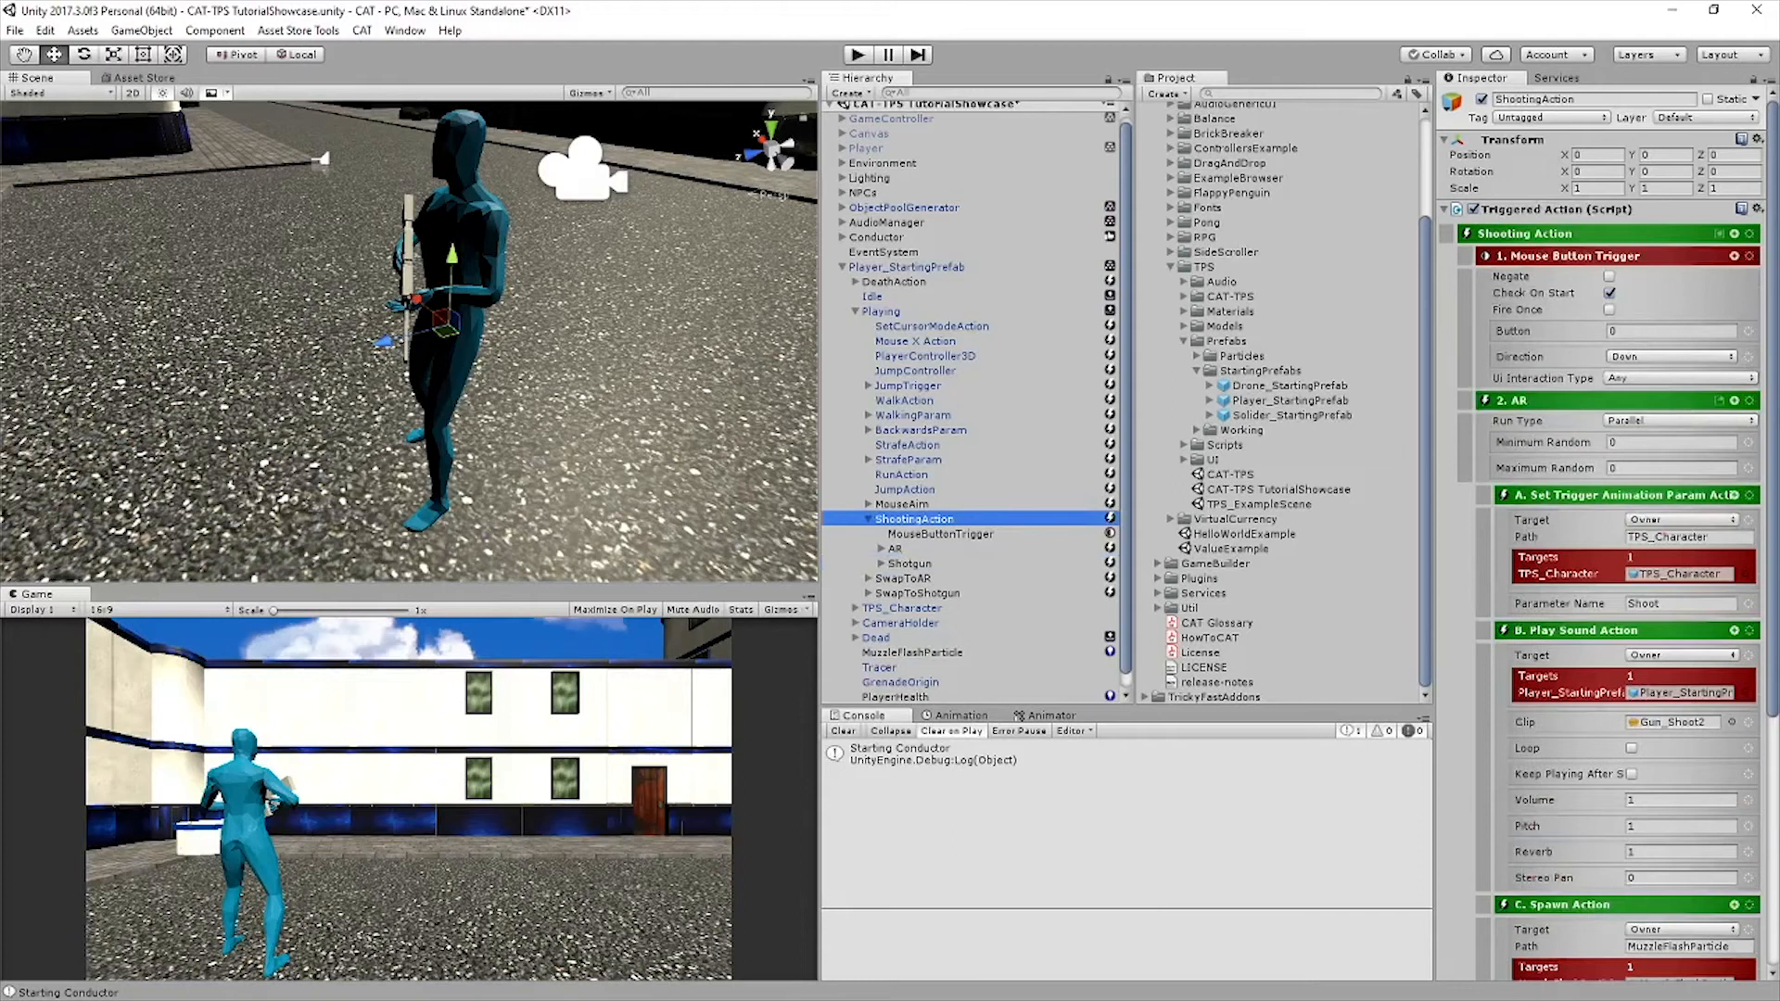
{"action": "left_click", "coordinate": [1733, 234]}
{"action": "left_click", "coordinate": [1590, 268]}
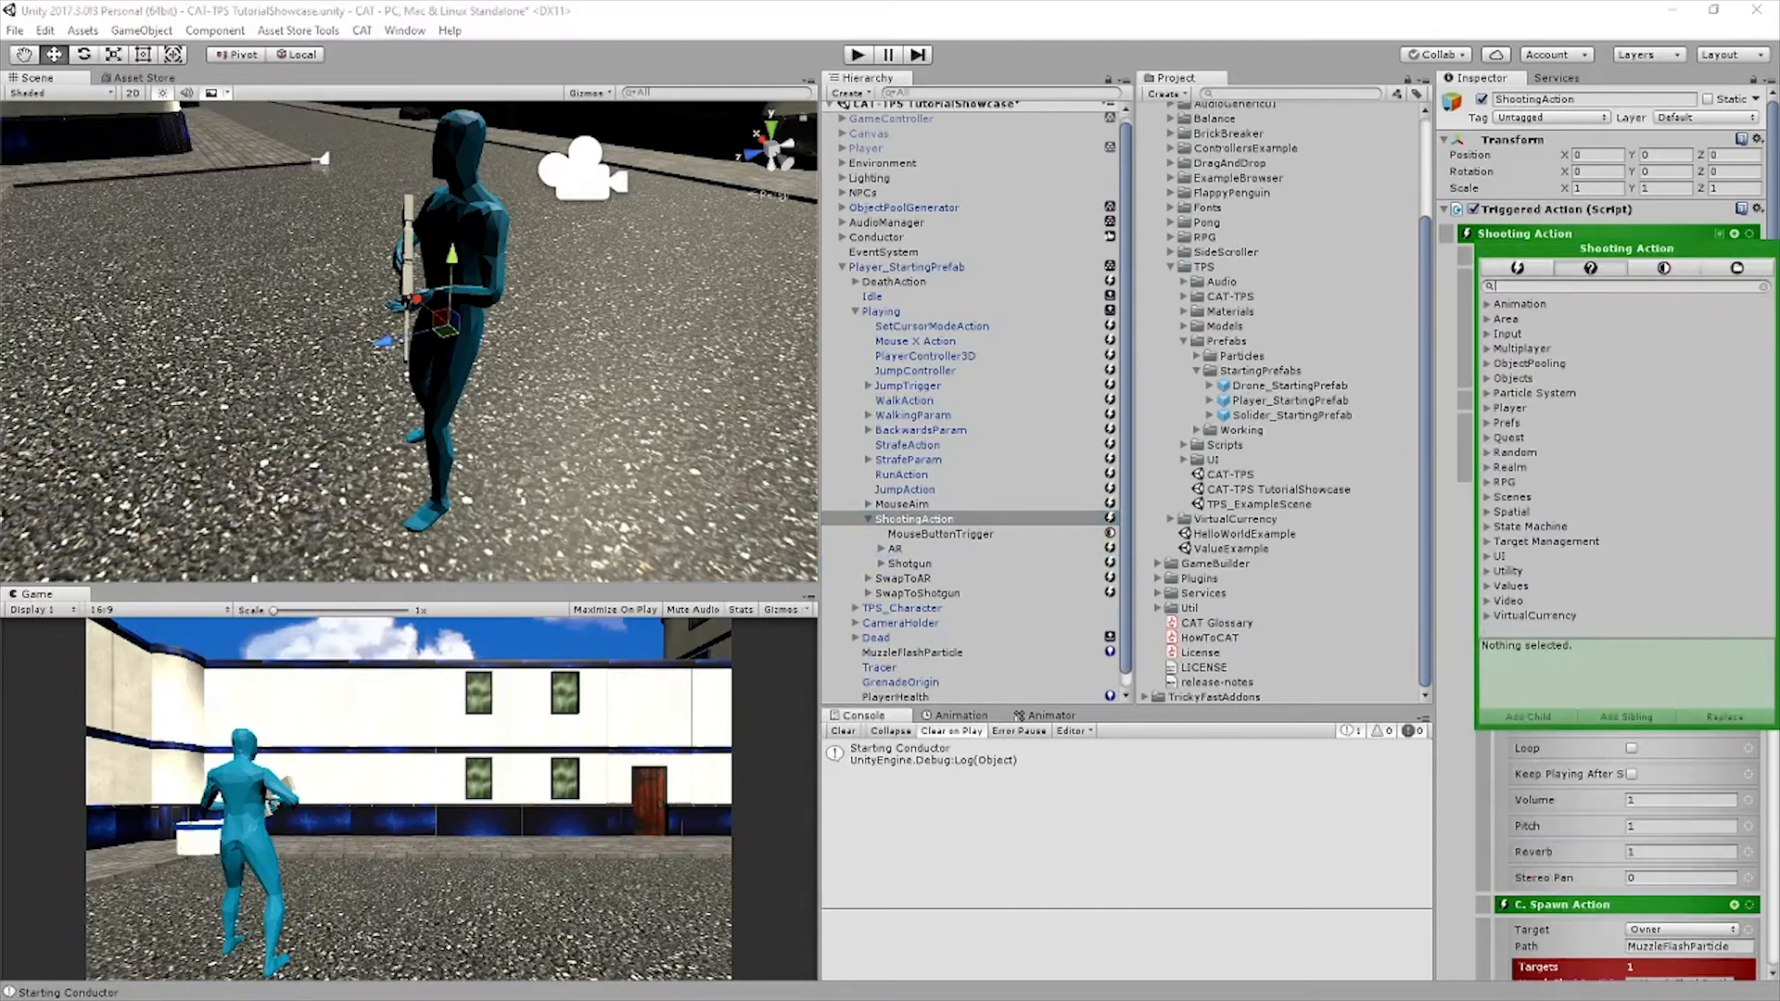
{"action": "type", "text": "intege"}
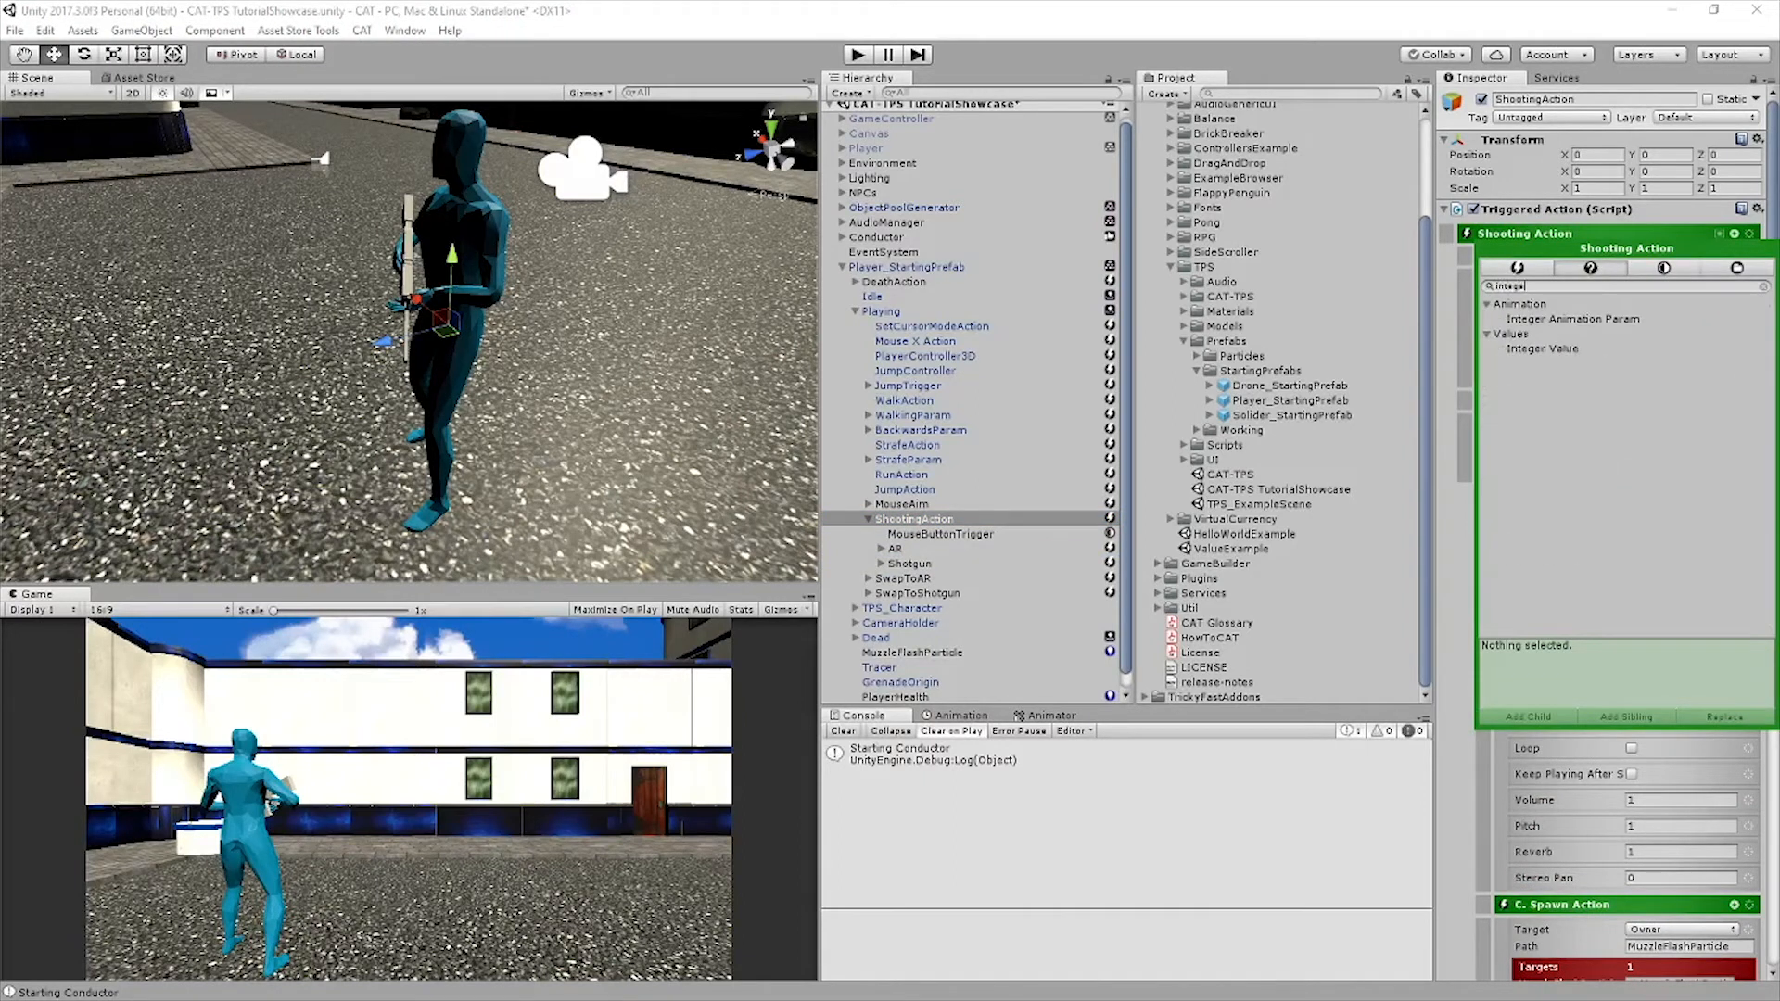
{"action": "left_click", "coordinate": [1542, 349]}
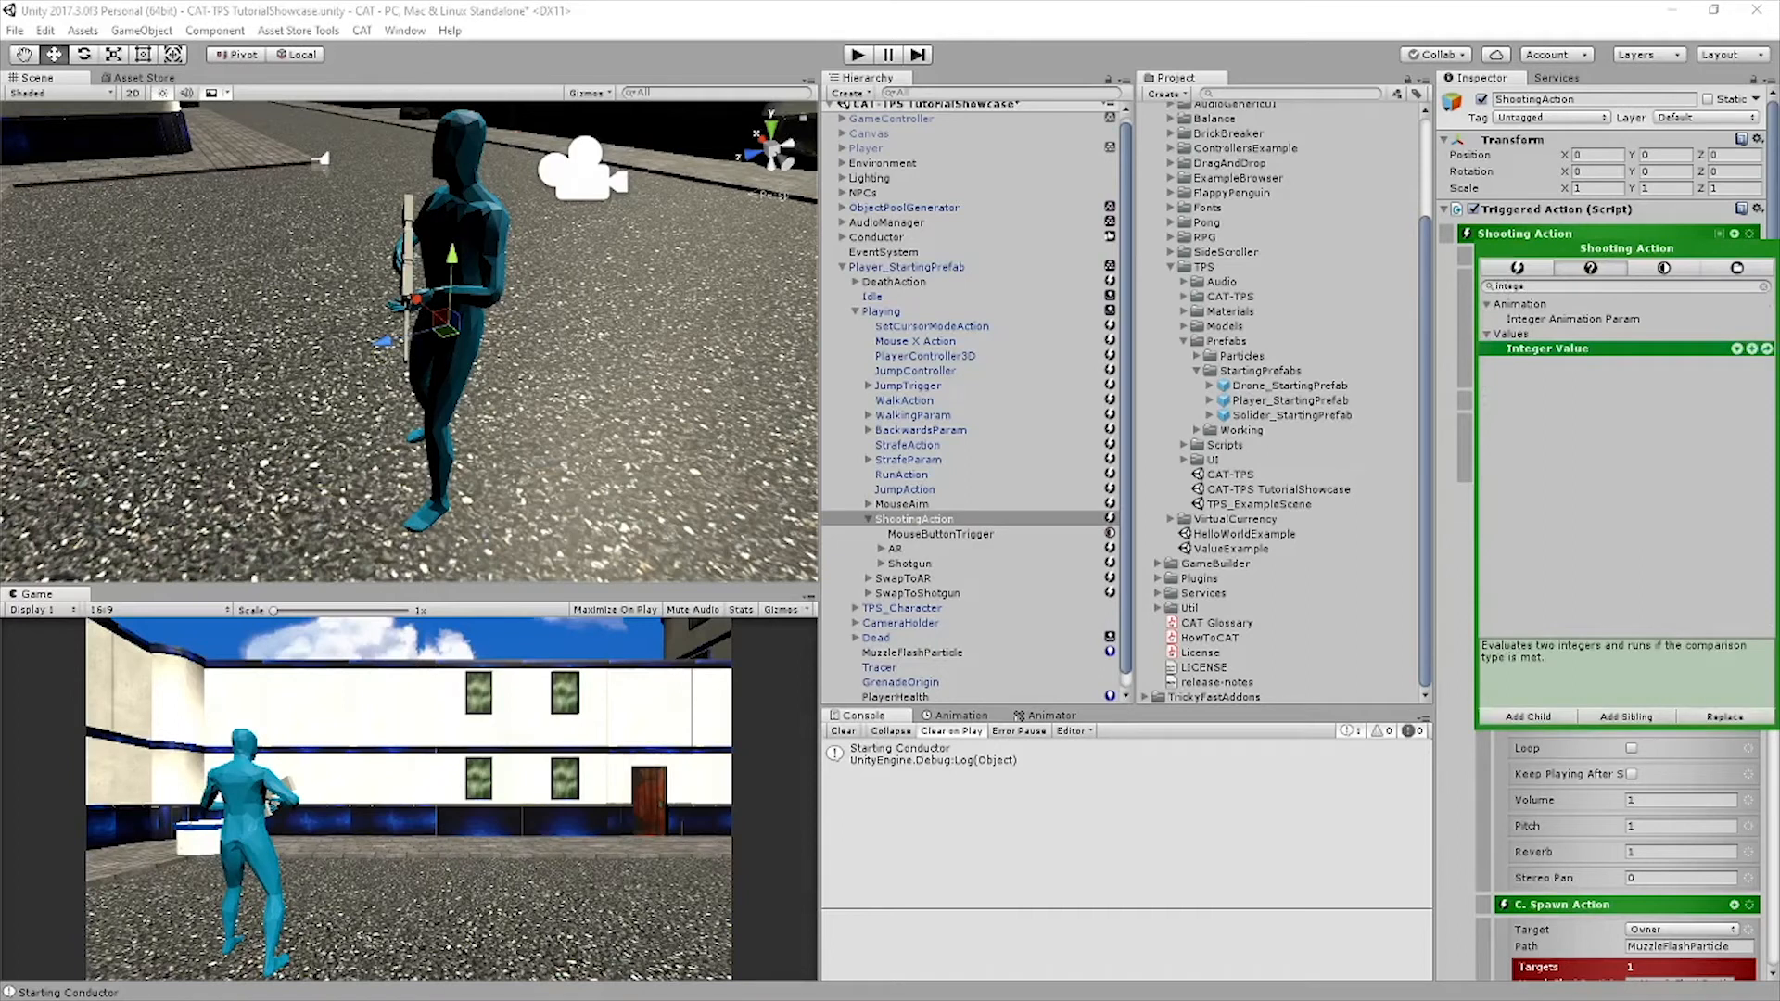
{"action": "left_click", "coordinate": [1626, 717]}
Move the AR and Shotgun action lists under the new IntegerValueCondition
{"action": "left_click", "coordinate": [914, 519]}
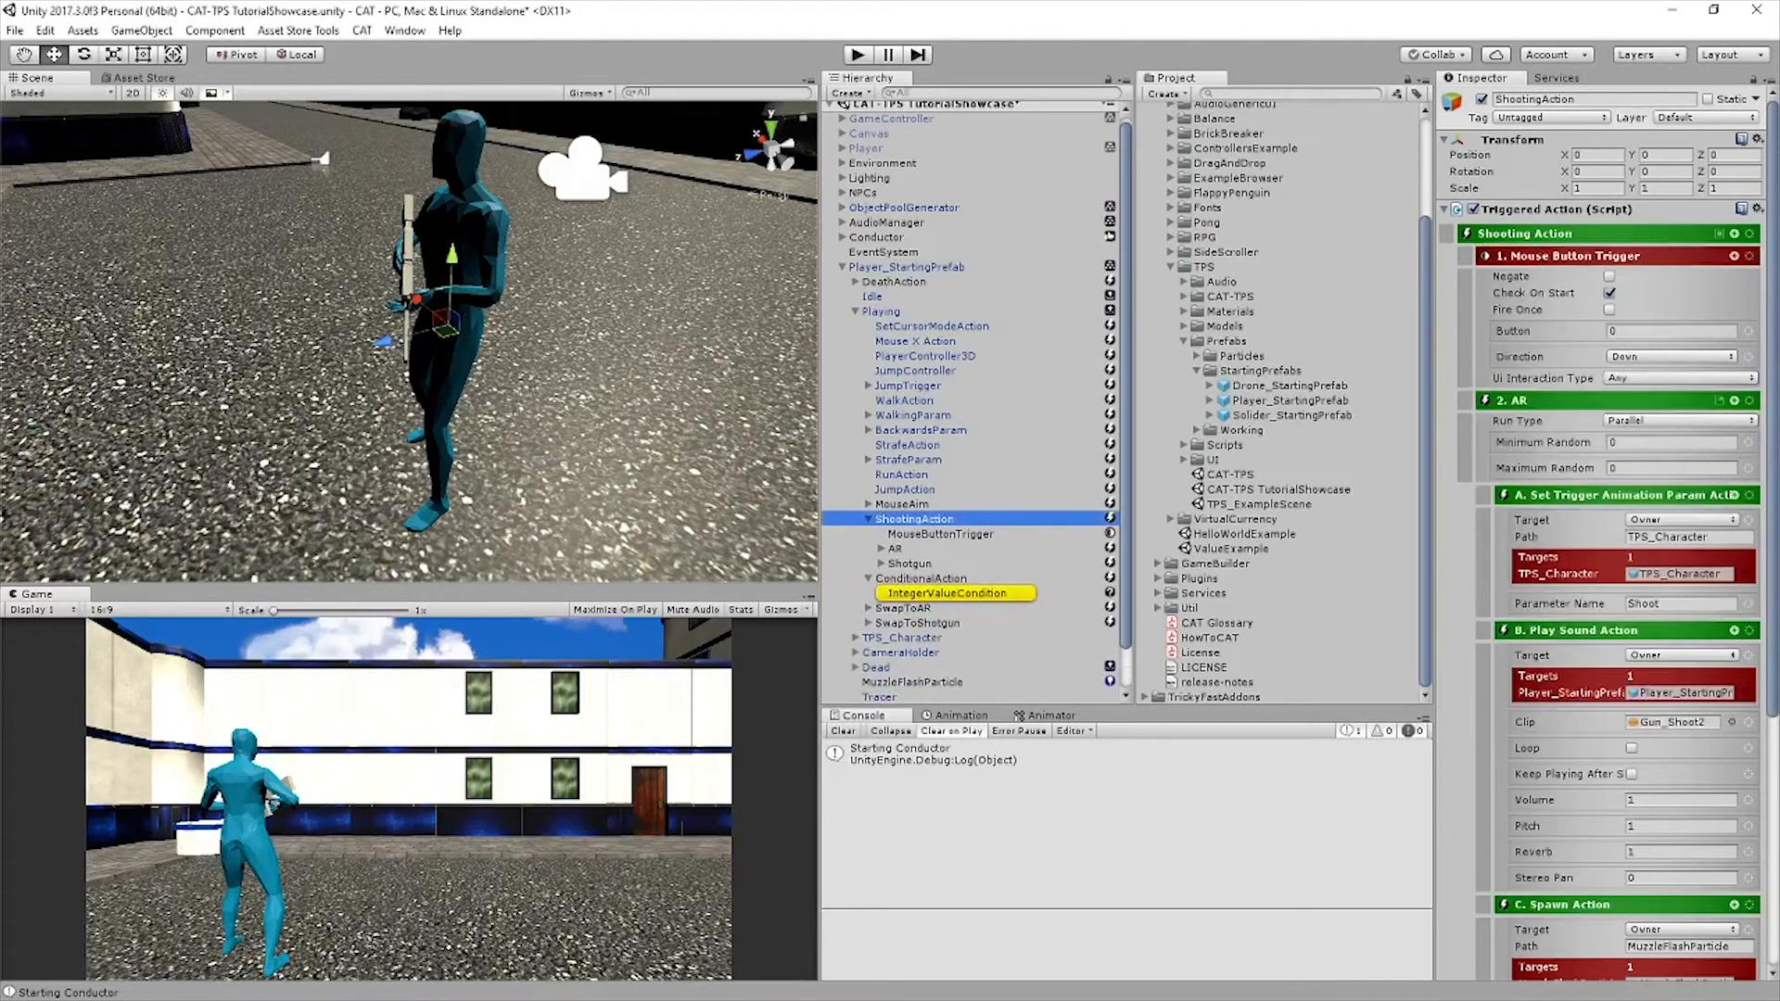
{"action": "left_click", "coordinate": [896, 549]}
{"action": "left_click", "coordinate": [909, 564], "text": "shift"}
{"action": "left_click_drag", "start_coordinate": [908, 563], "coordinate": [918, 592]}
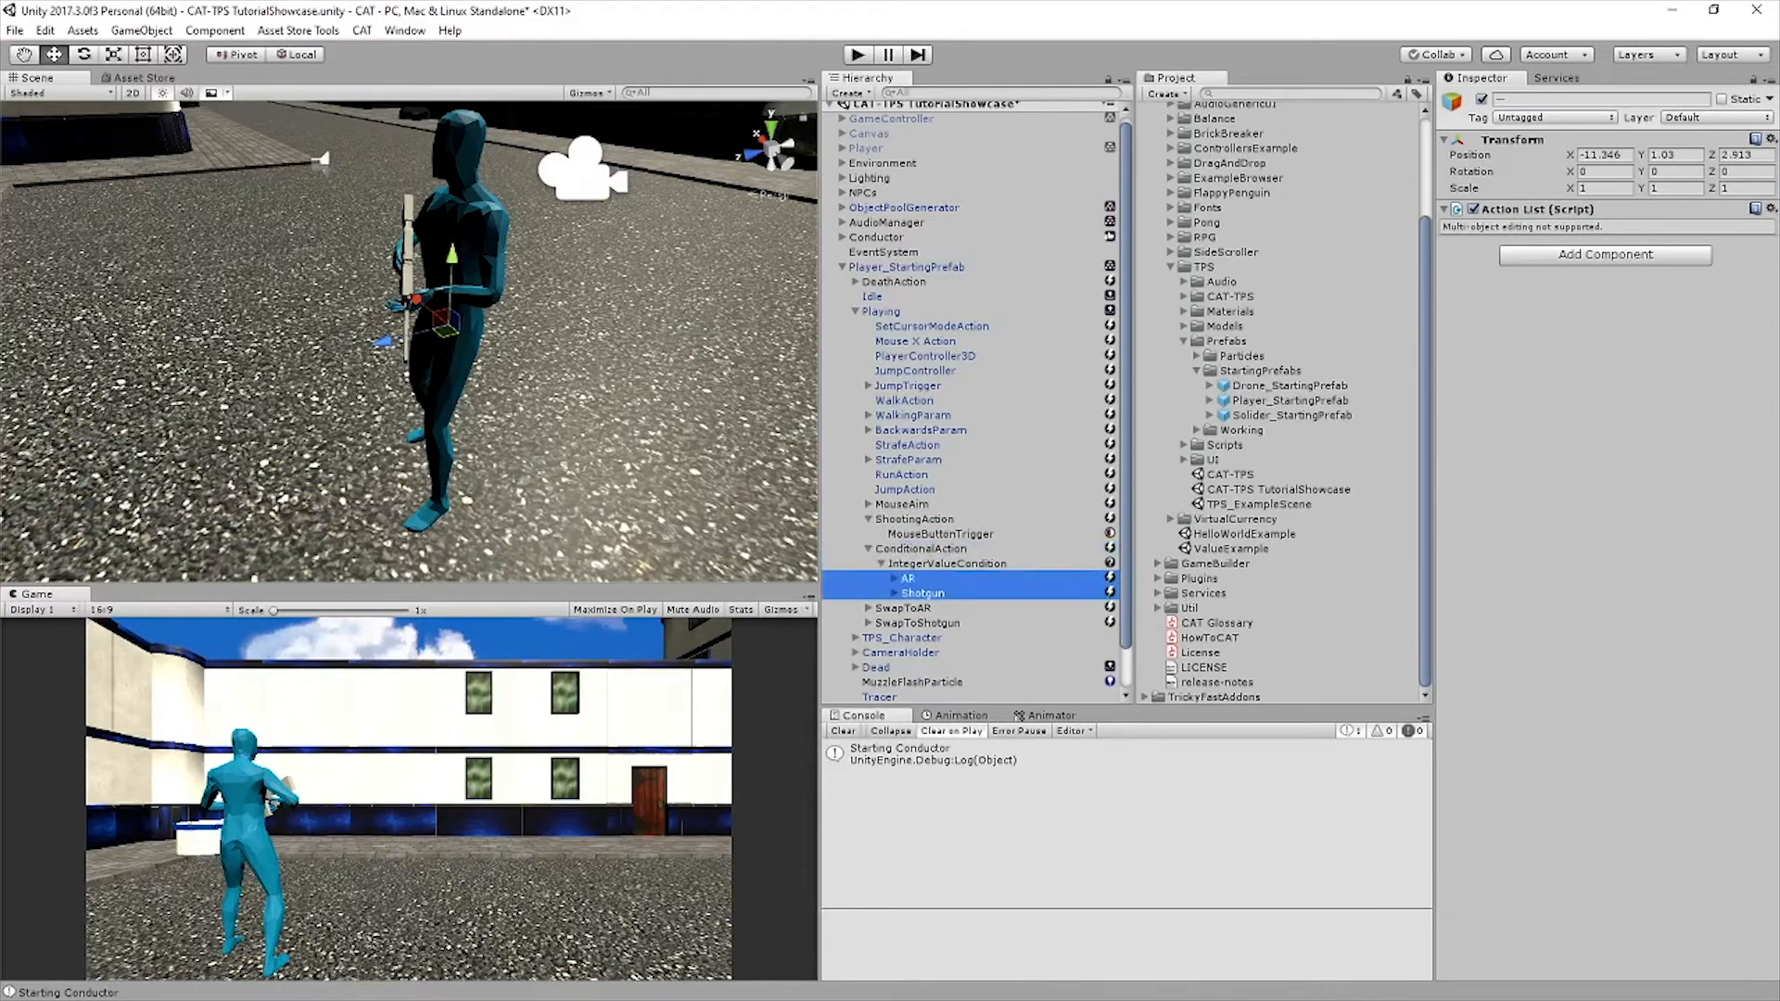
Set the IntegerValueCondition's reference name to CurrentGunEquipped and its comparison value to 1
{"action": "left_click", "coordinate": [938, 563]}
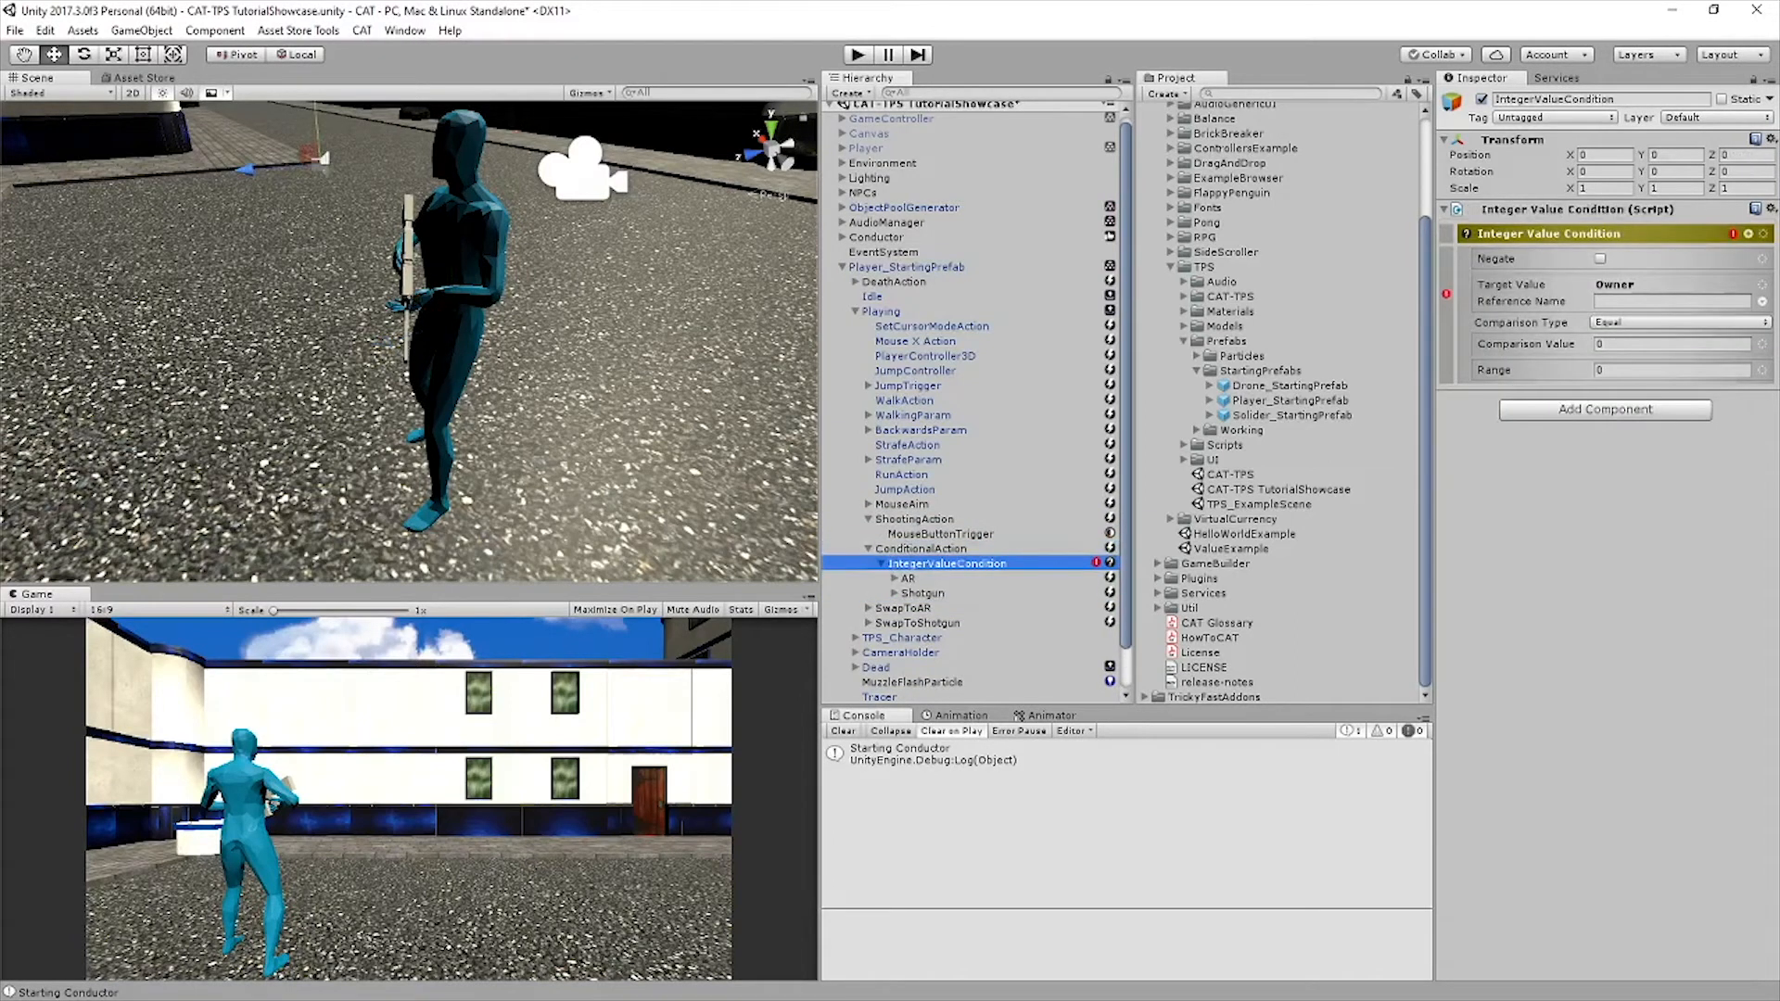
{"action": "left_click", "coordinate": [1671, 301]}
{"action": "type", "text": "Cure"}
{"action": "type", "text": "entGunEq"}
{"action": "type", "text": "uipped"}
{"action": "key", "text": "Tab"}
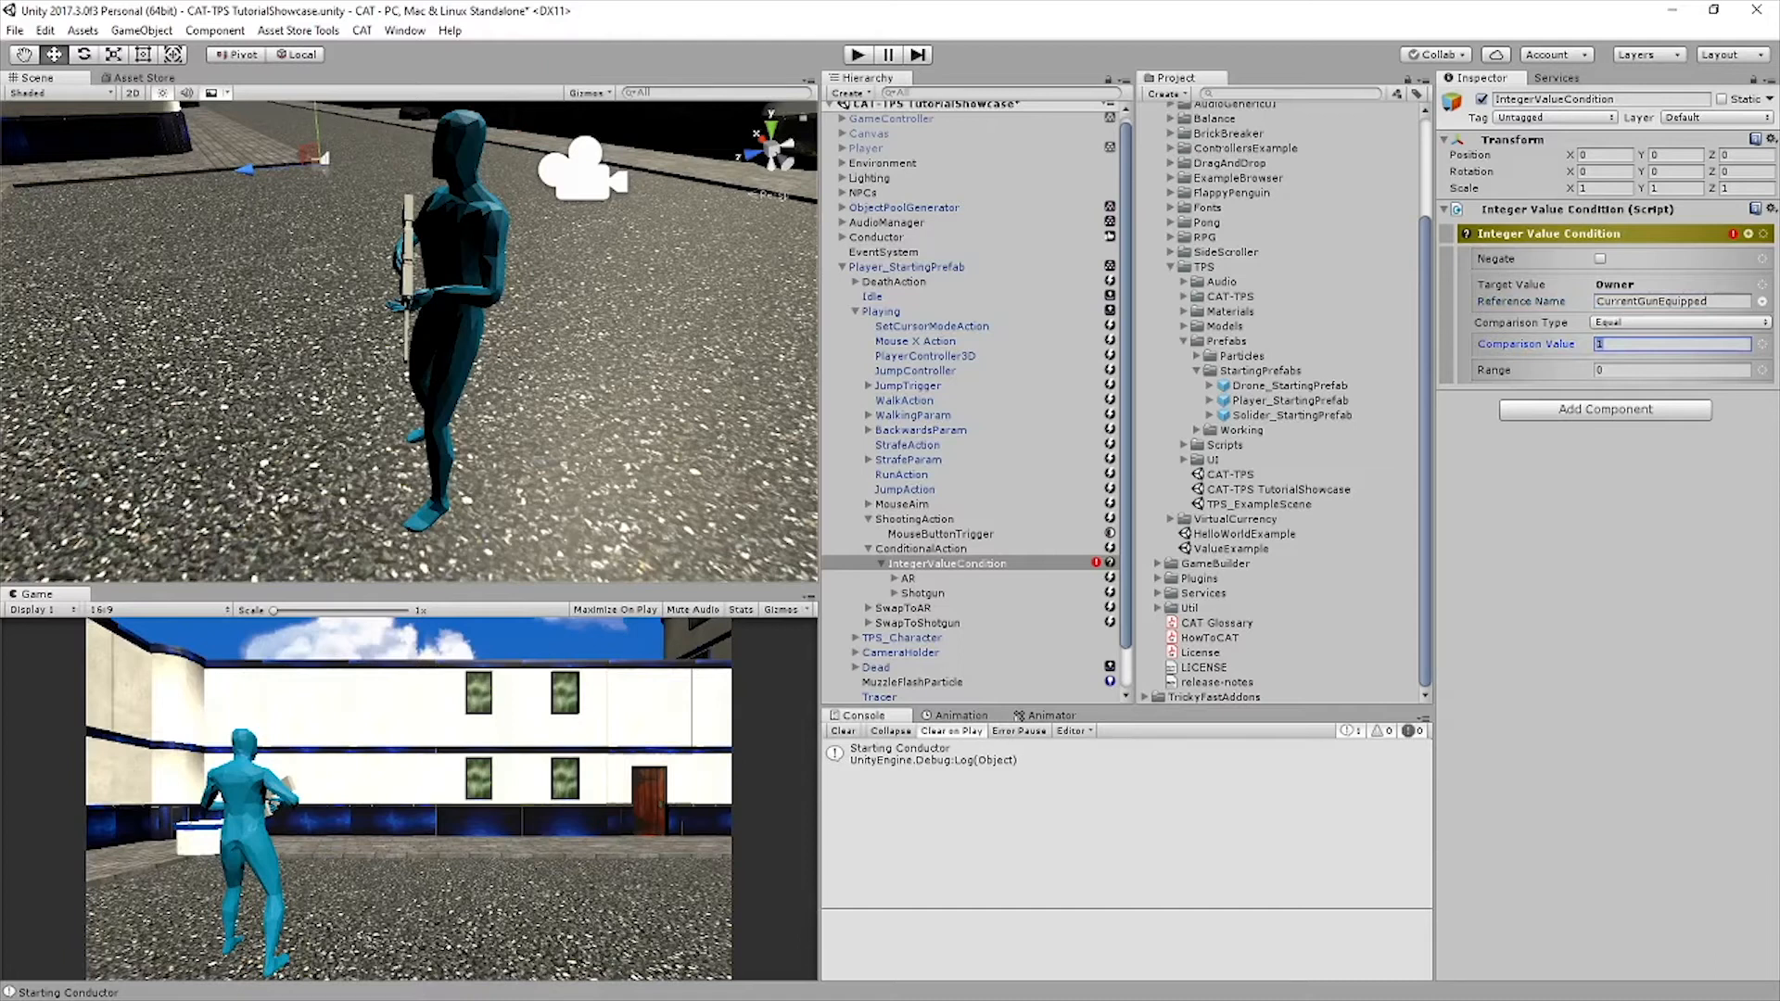
Nest ConditionalAction inside ShootingAction and place the AR and Shotgun lists directly under it, after the condition
{"action": "left_click", "coordinate": [923, 593]}
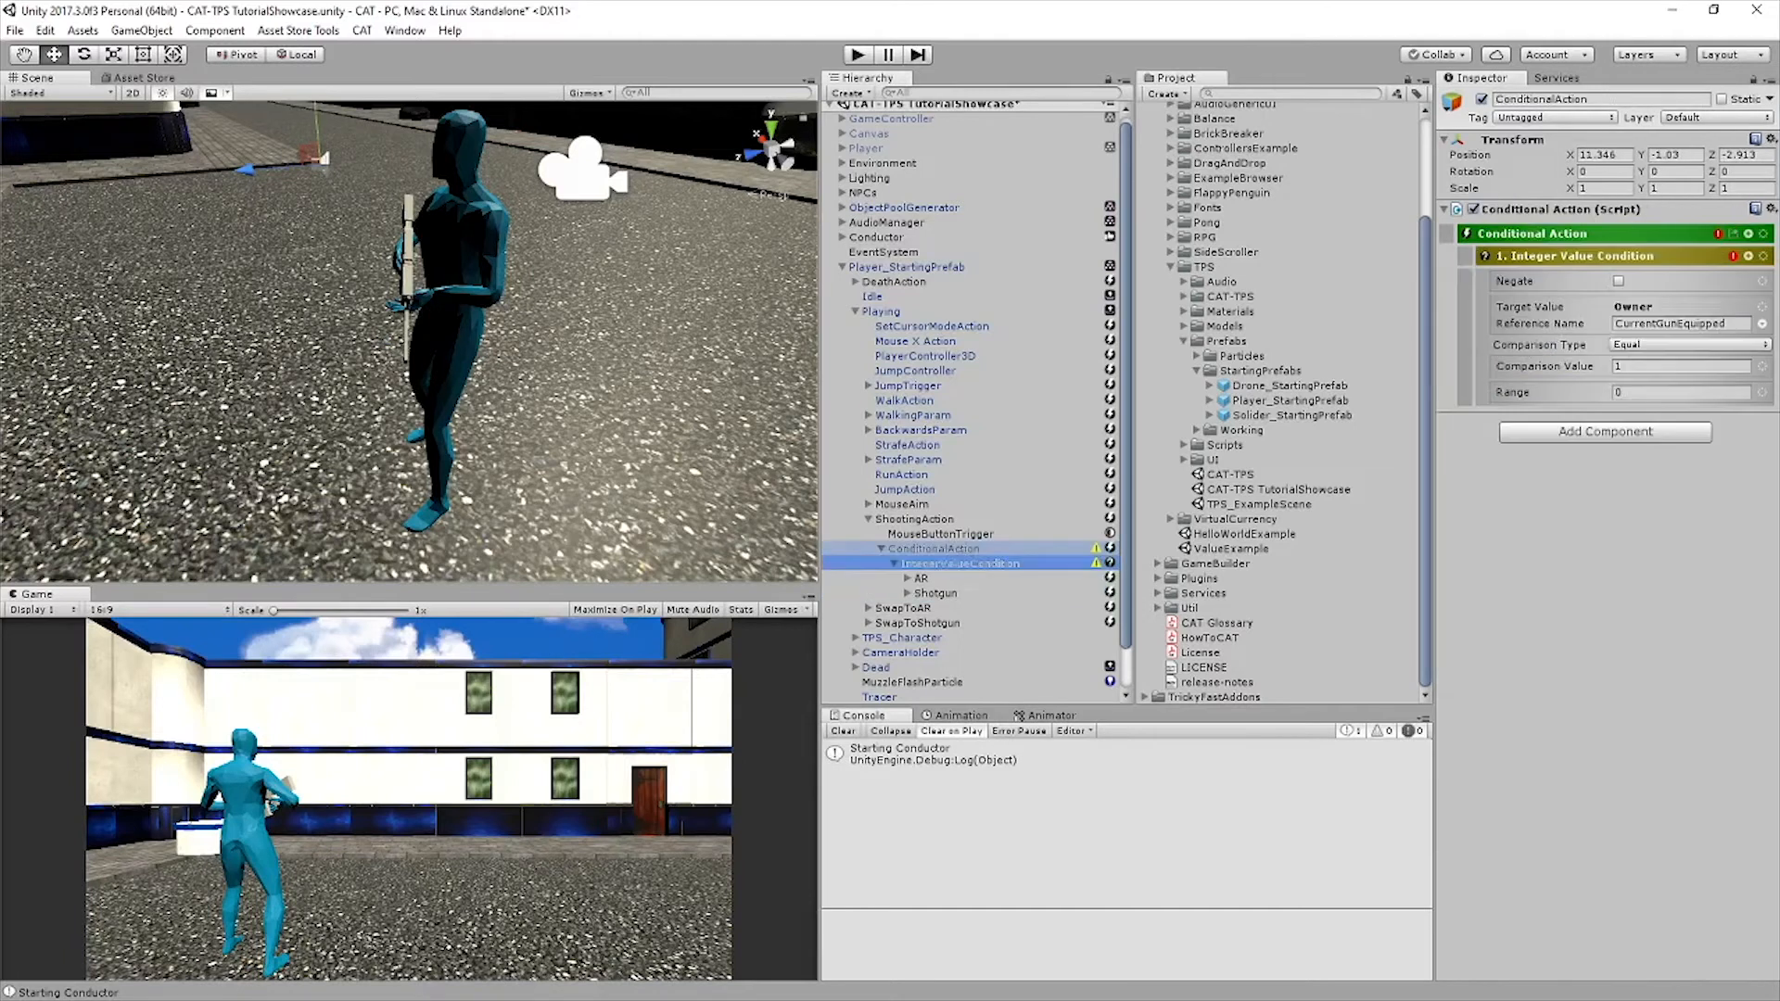
{"action": "left_click", "coordinate": [960, 564]}
{"action": "left_click", "coordinate": [920, 579]}
{"action": "left_click", "coordinate": [935, 594], "text": "shift"}
{"action": "left_click_drag", "start_coordinate": [934, 594], "coordinate": [932, 549]}
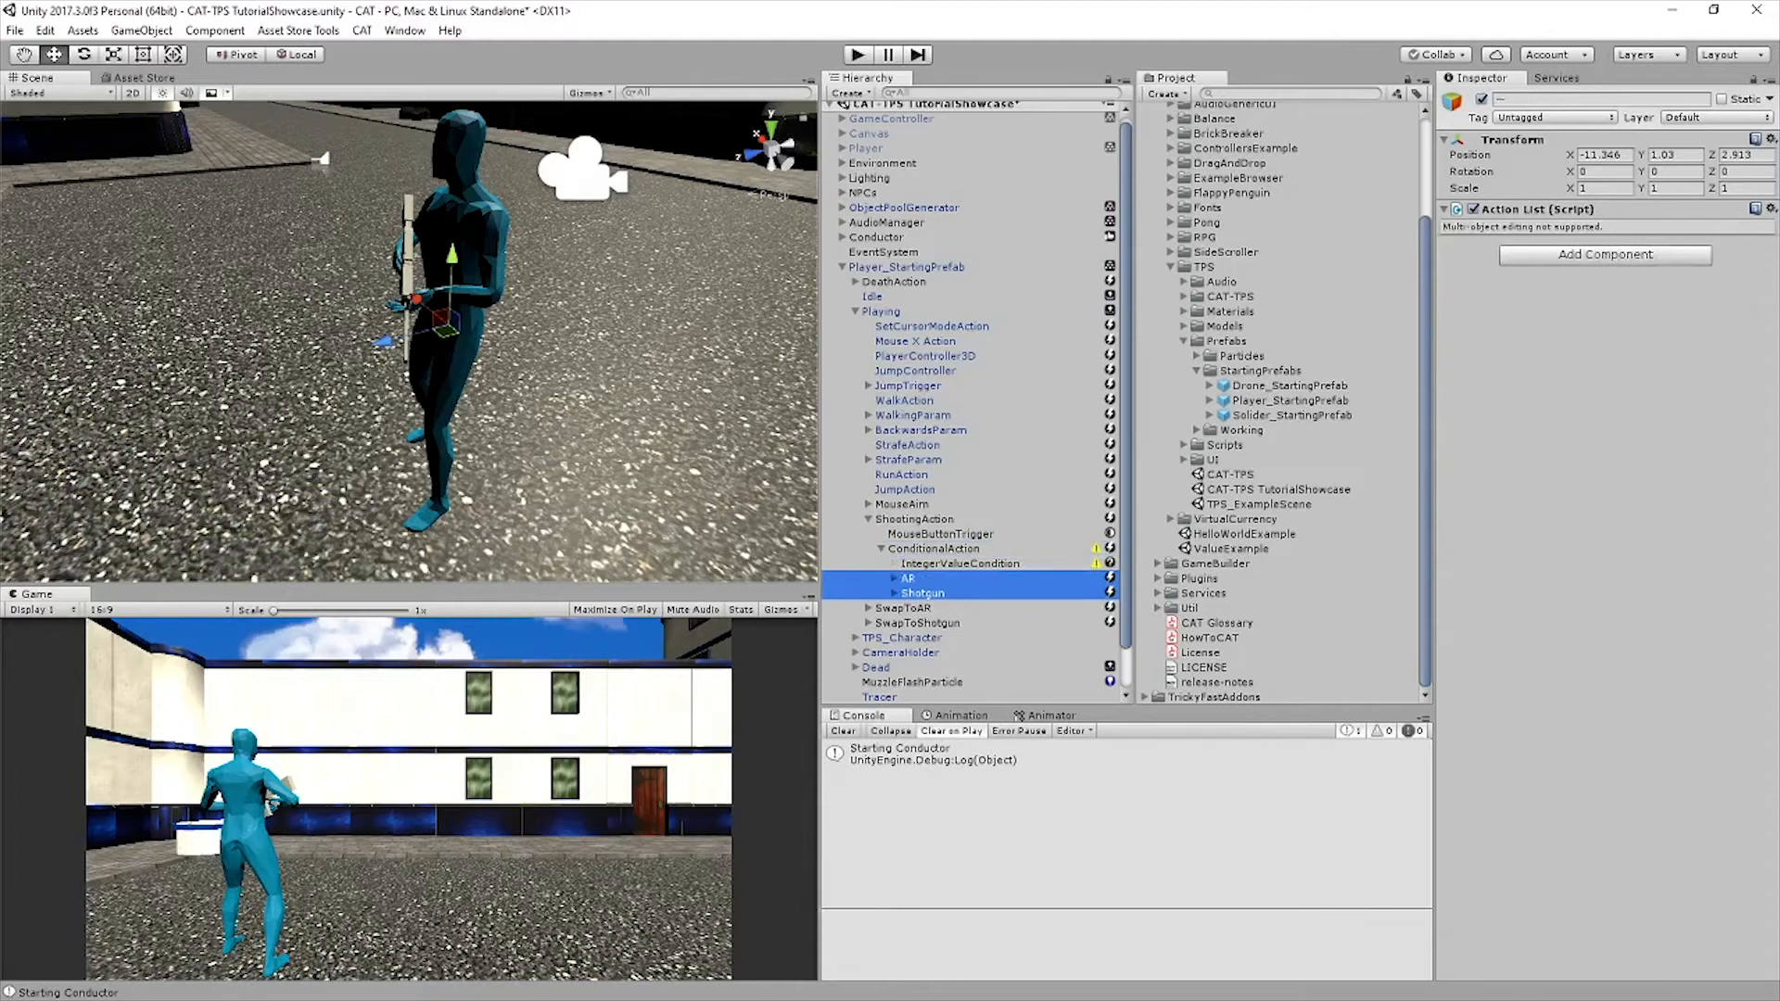
{"action": "left_click", "coordinate": [933, 549]}
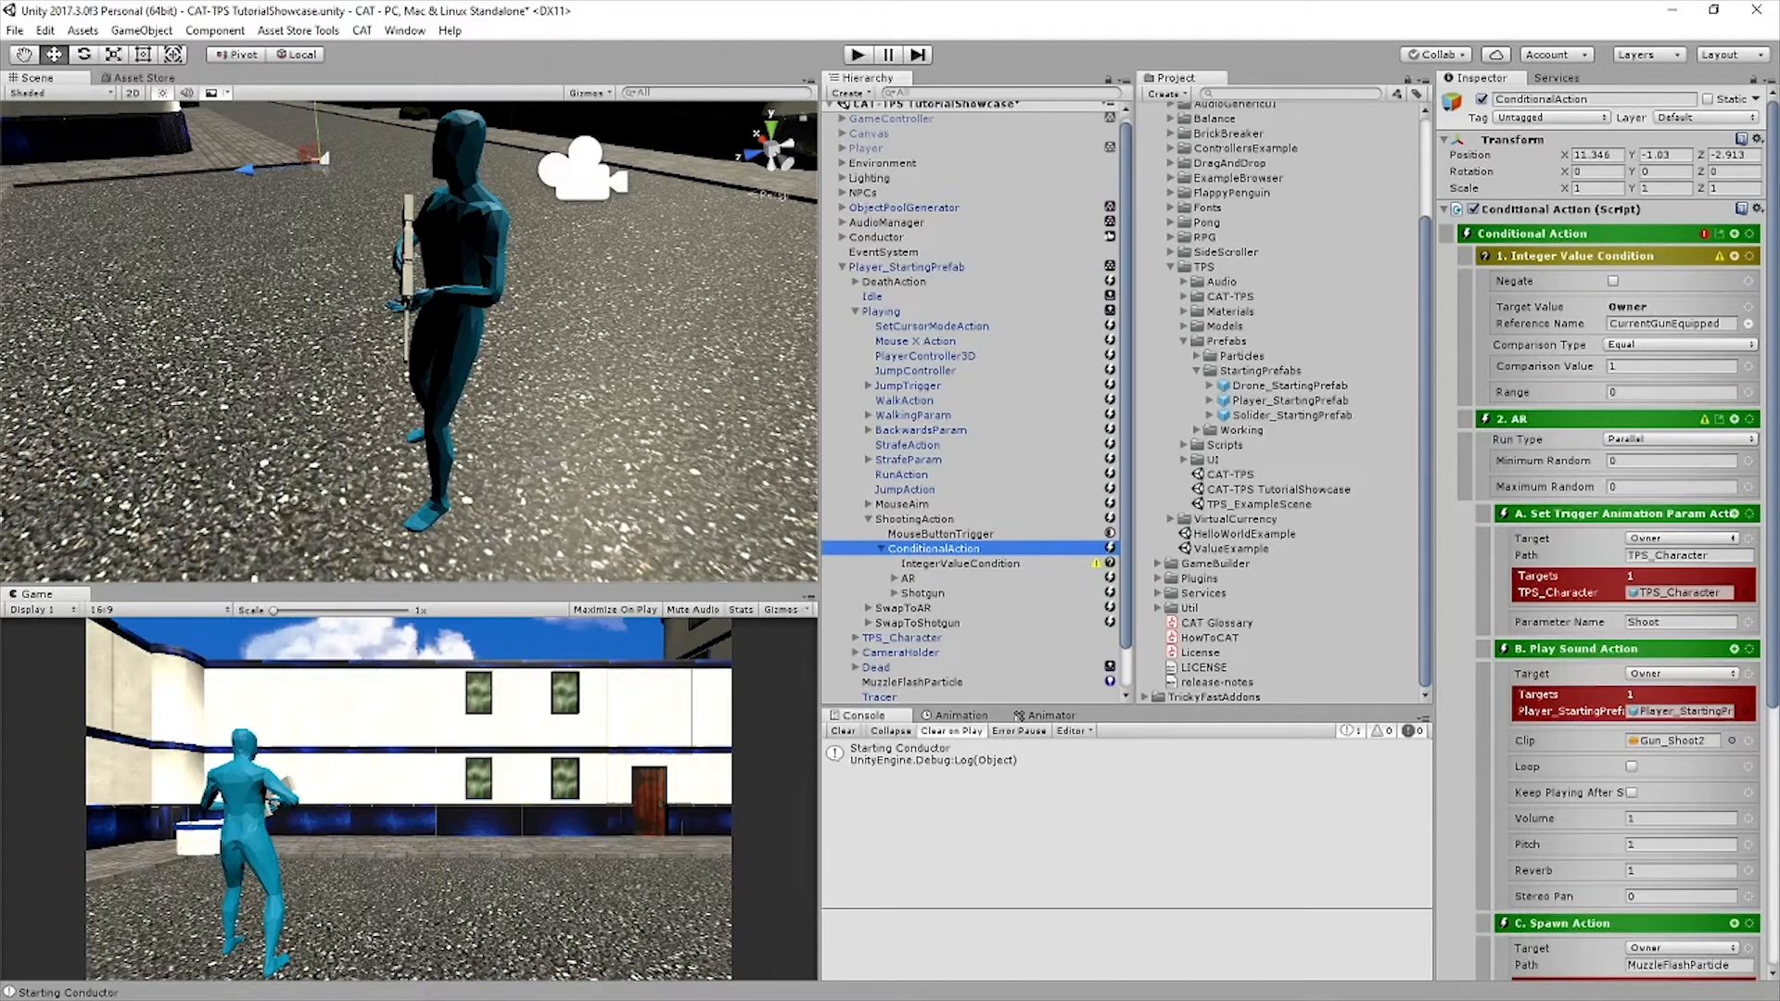
{"action": "left_click", "coordinate": [923, 593]}
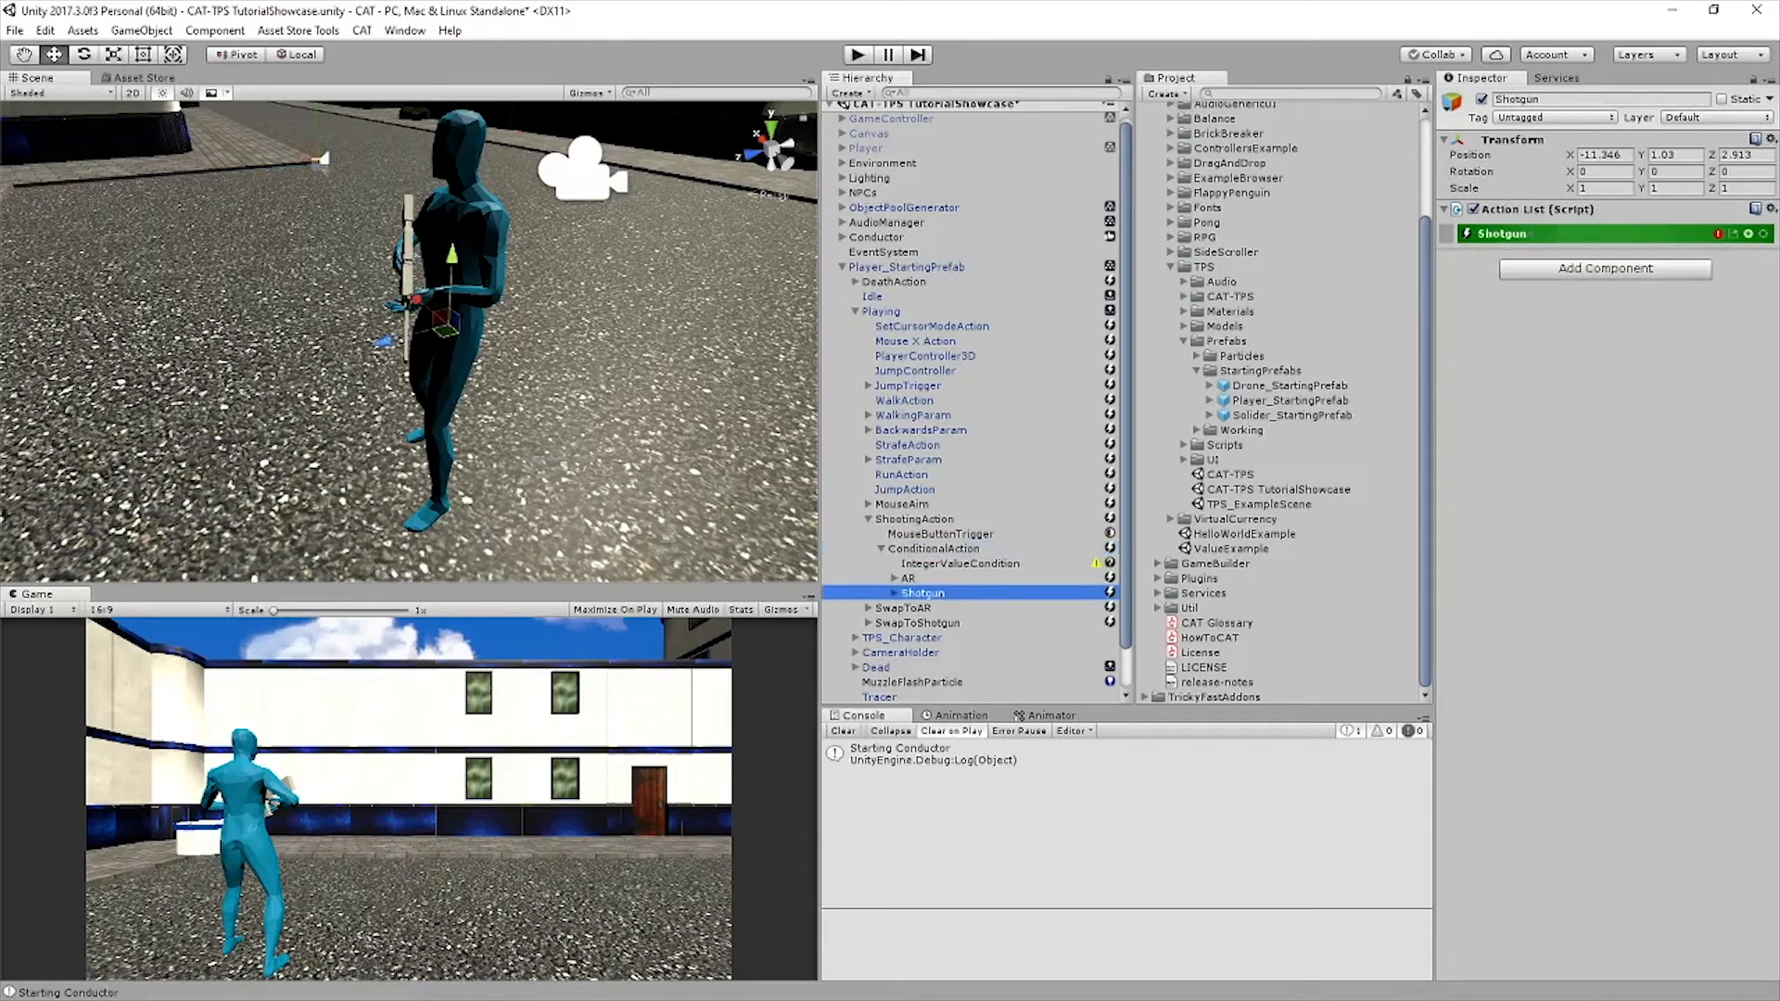
{"action": "right_click", "coordinate": [927, 596]}
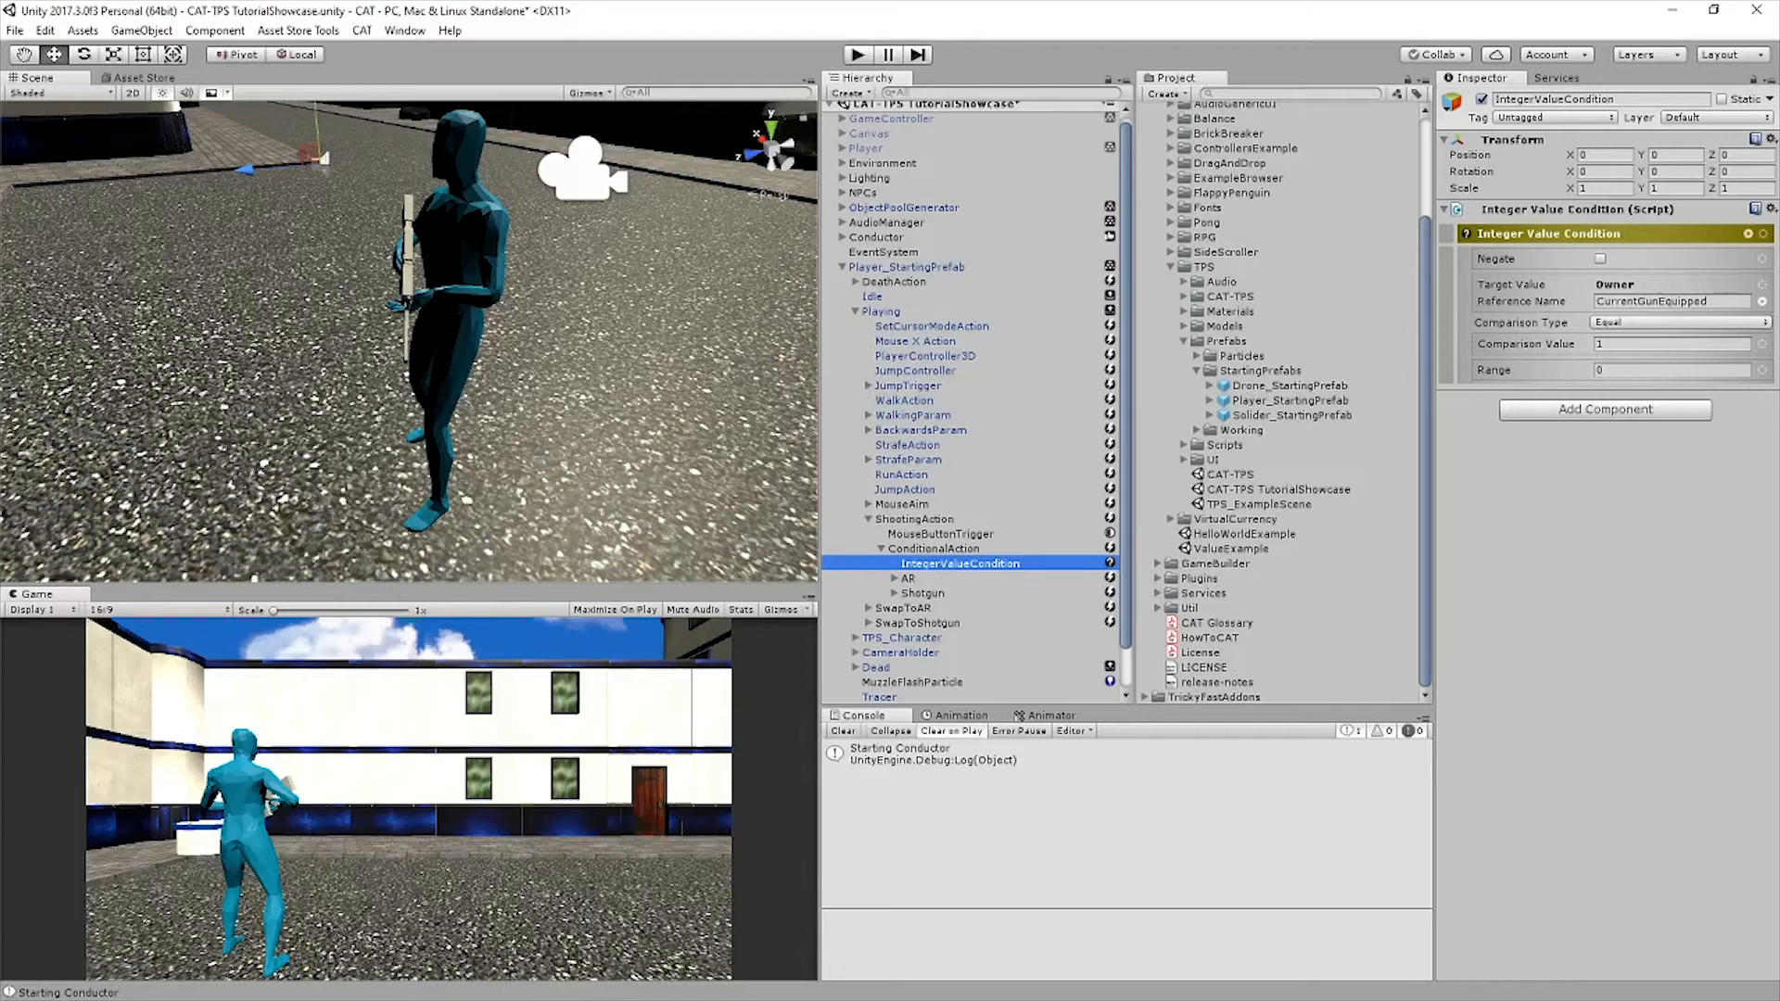
Set the Shotgun sound clip to ShotgunBlastv2 and duplicate its ray cast ConditionalAction seven times with modification amount 15
{"action": "left_click", "coordinate": [922, 593]}
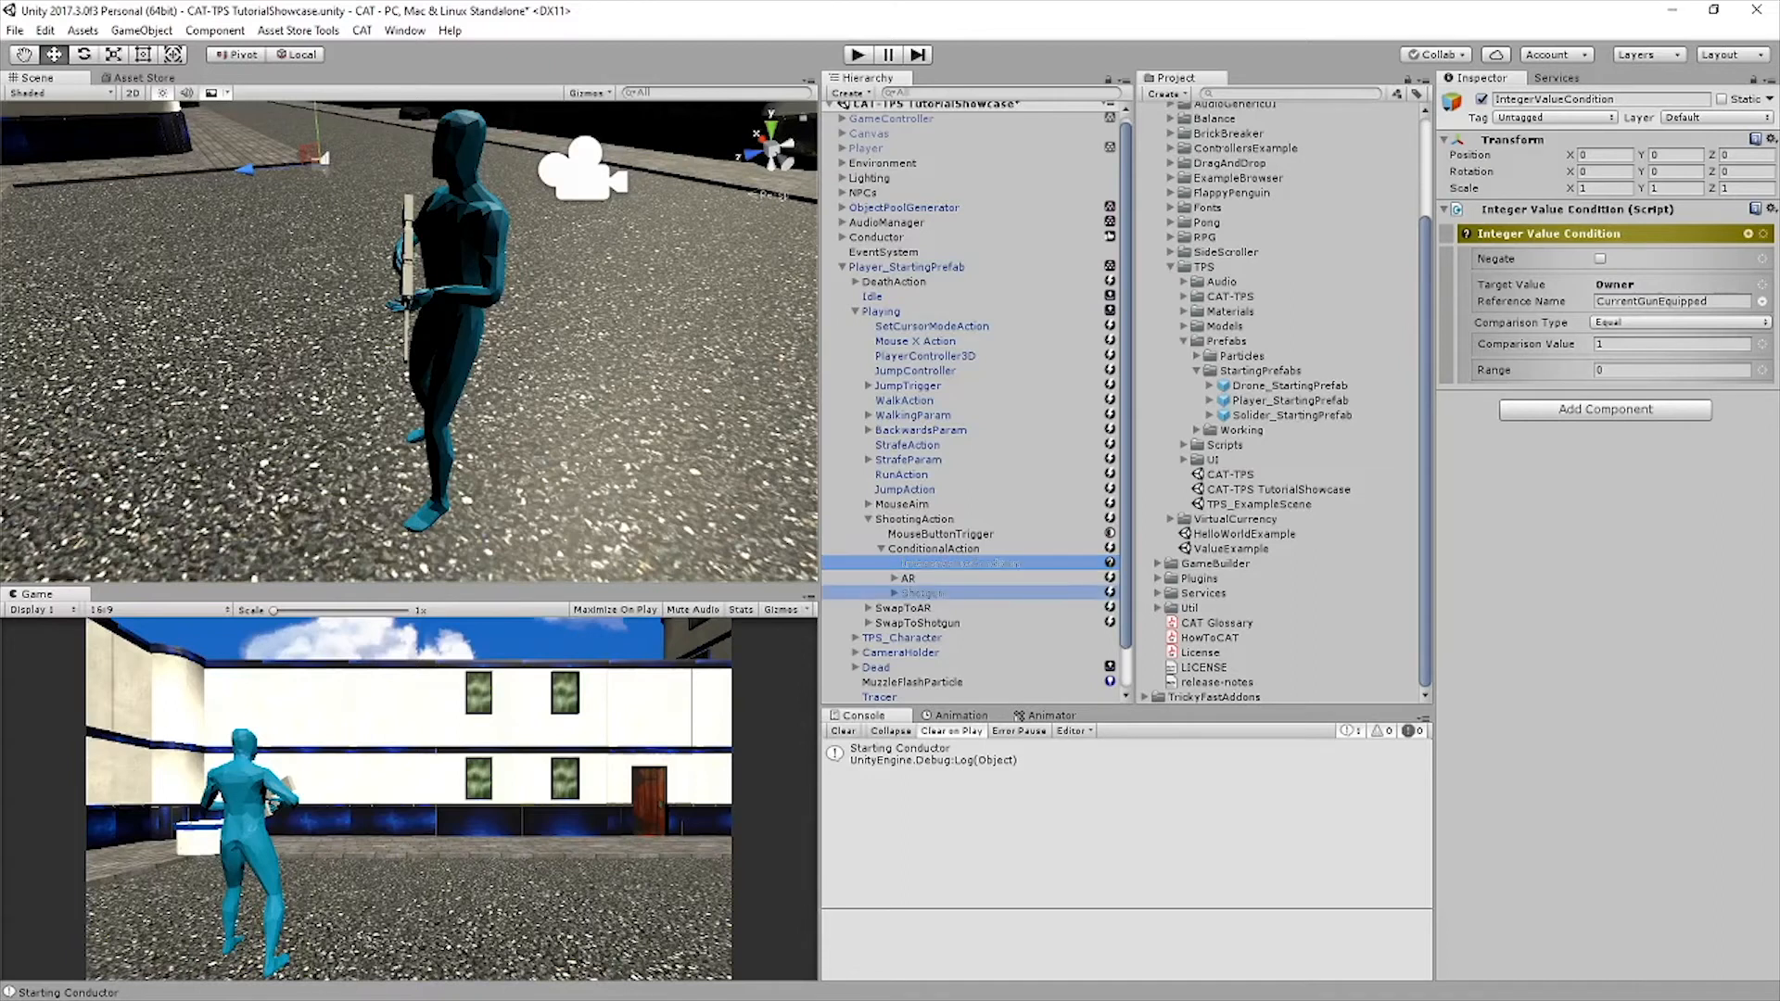
{"action": "left_click", "coordinate": [895, 593]}
{"action": "scroll", "coordinate": [894, 593], "scroll_direction": "down", "scroll_amount": 3}
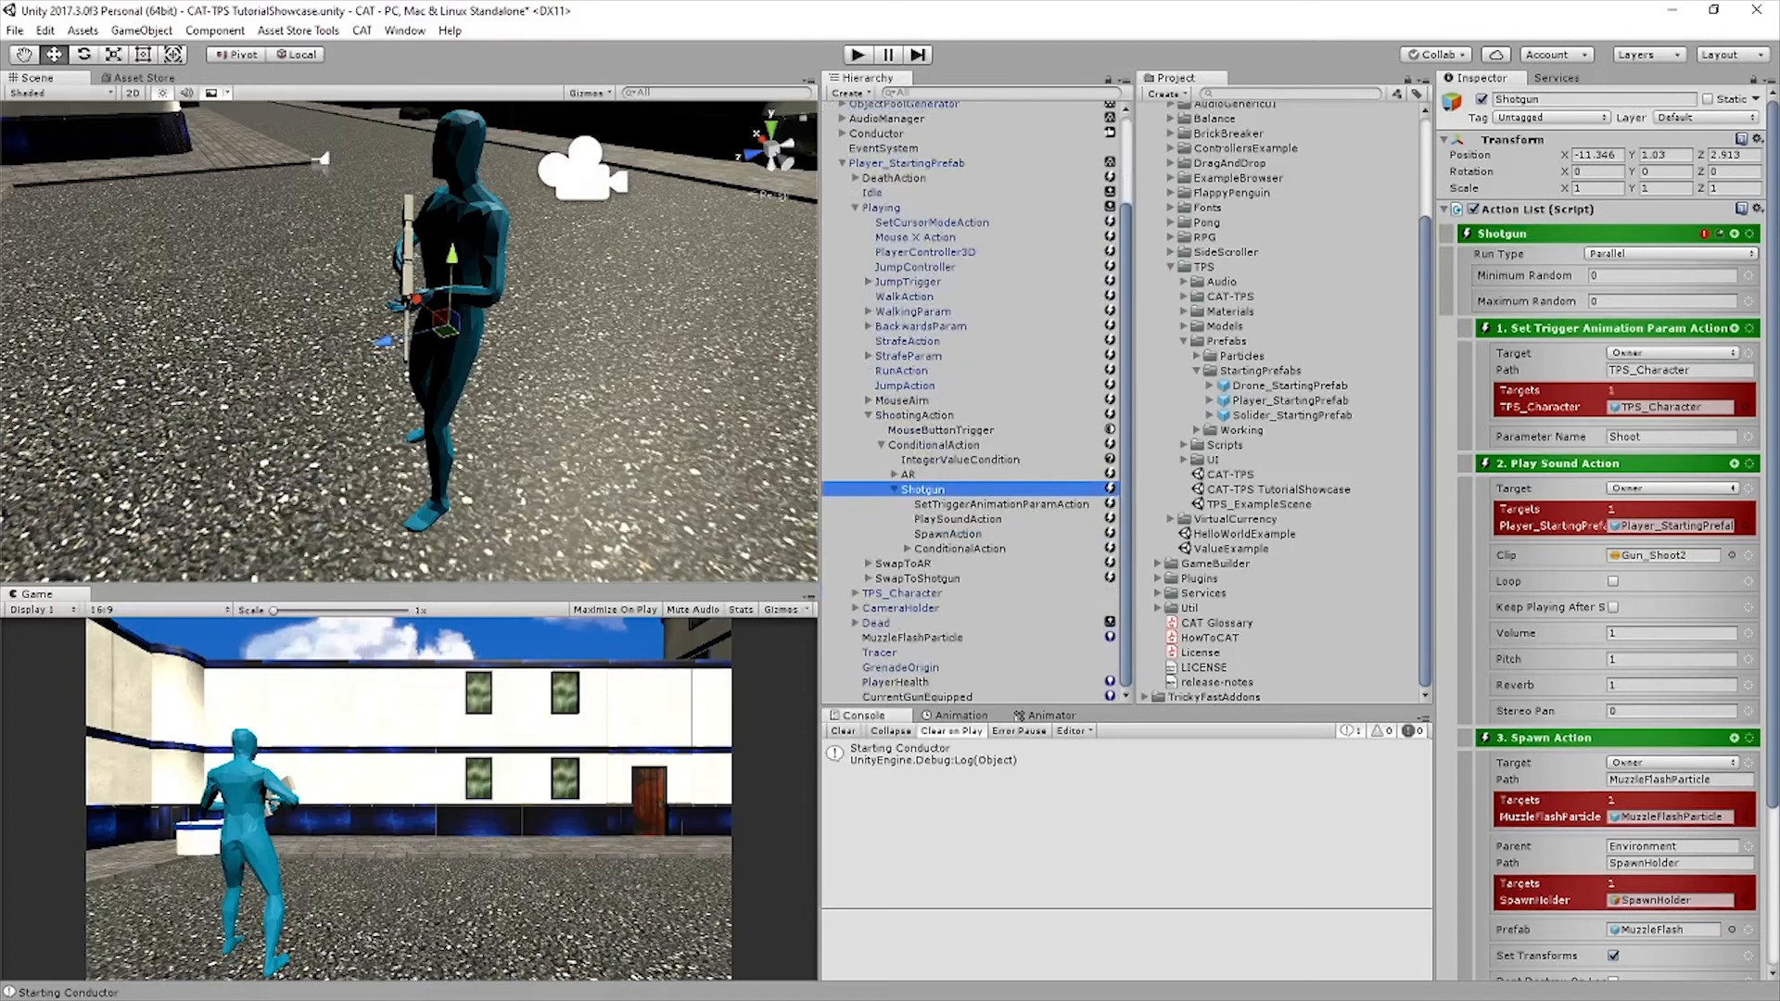
{"action": "left_click", "coordinate": [907, 549]}
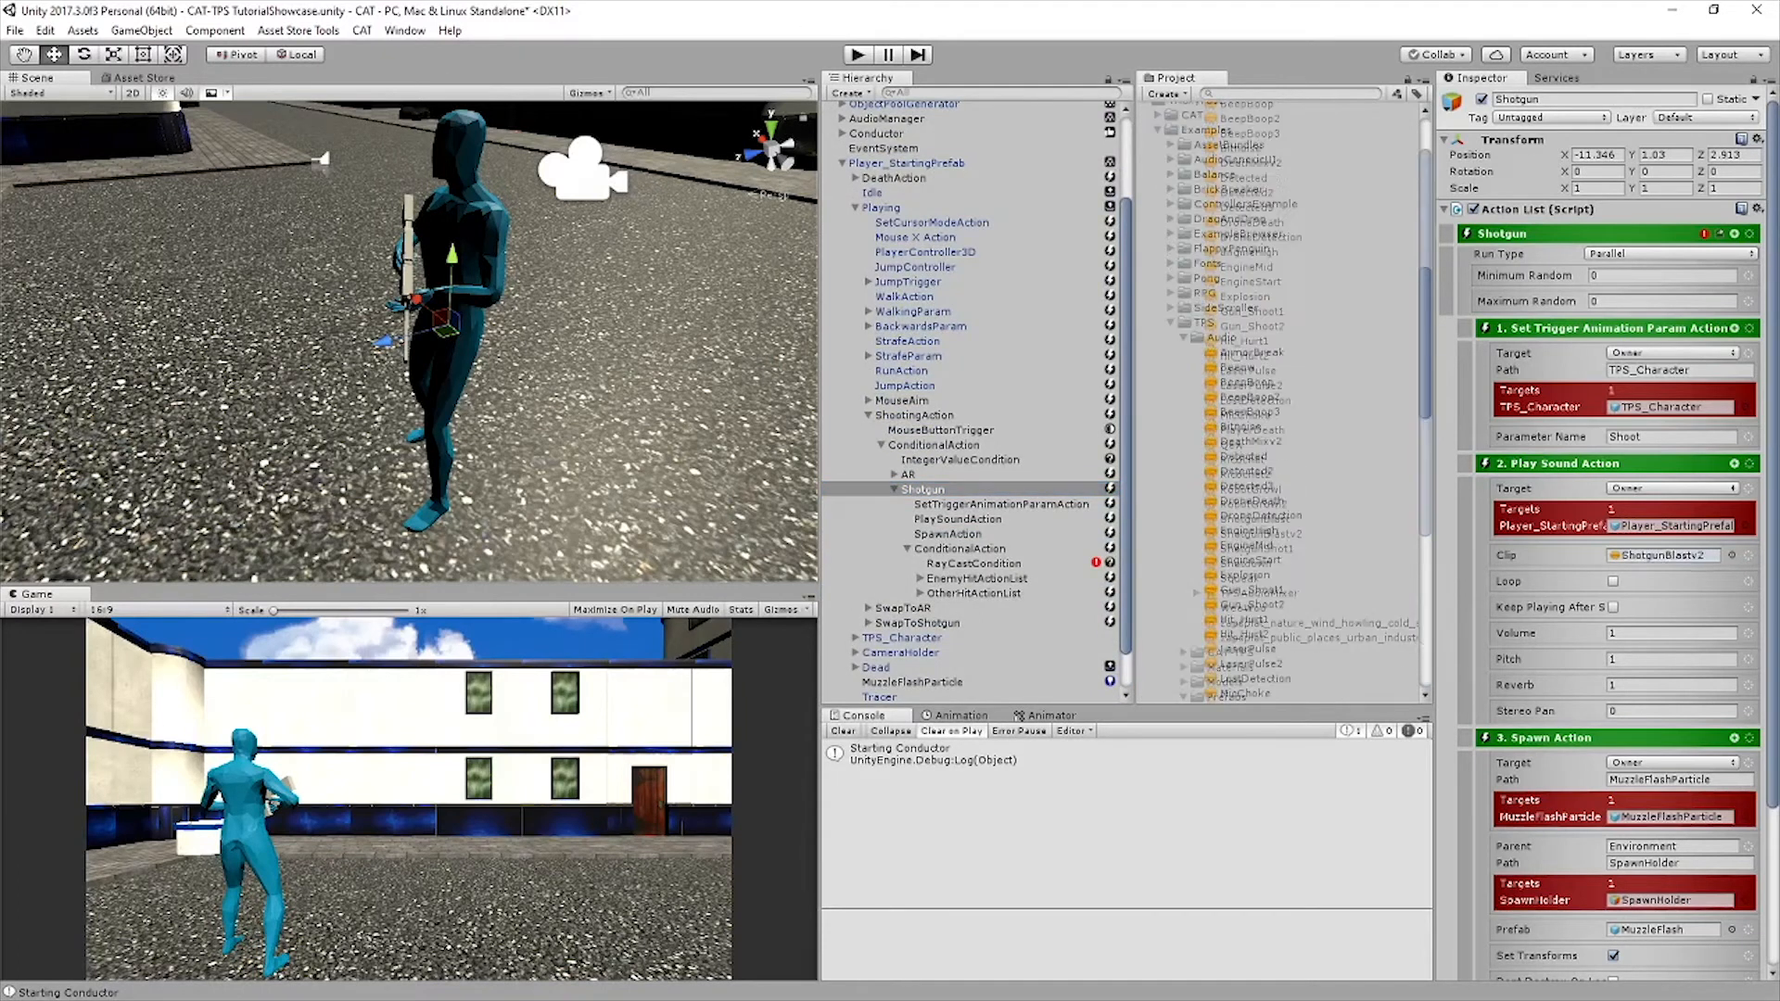
{"action": "left_click", "coordinate": [960, 538]}
{"action": "left_click", "coordinate": [970, 597]}
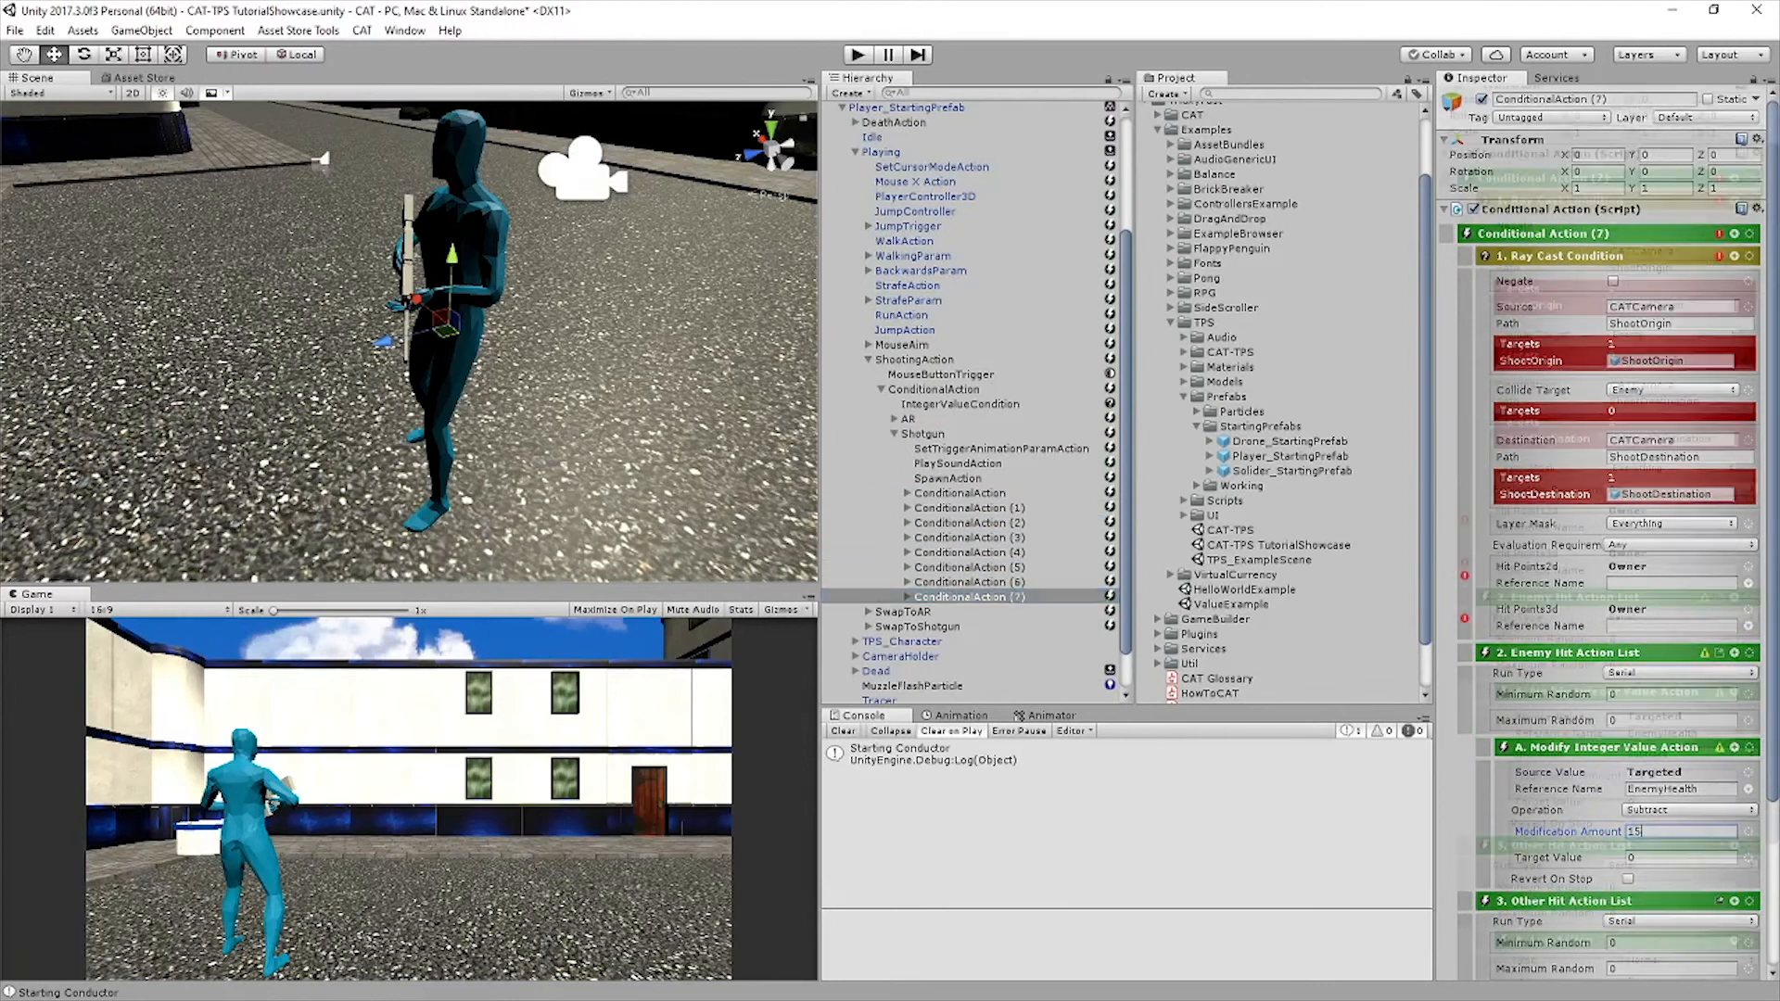
Set the ray cast destination paths of the eight Shotgun conditional actions to ShotgunShootDestination1 through ShotgunShootDestination8, and save the scene
{"action": "left_click", "coordinate": [855, 656]}
{"action": "scroll", "coordinate": [970, 519], "scroll_direction": "down", "scroll_amount": 3}
{"action": "left_click", "coordinate": [882, 608]}
{"action": "left_click", "coordinate": [961, 356]}
{"action": "left_click", "coordinate": [1678, 457]}
{"action": "left_click", "coordinate": [970, 371]}
{"action": "left_click", "coordinate": [1678, 457]}
{"action": "left_click", "coordinate": [970, 386]}
{"action": "left_click", "coordinate": [969, 400]}
{"action": "left_click", "coordinate": [969, 415]}
{"action": "left_click", "coordinate": [969, 430]}
{"action": "left_click", "coordinate": [970, 445]}
{"action": "left_click", "coordinate": [970, 460]}
{"action": "left_click", "coordinate": [1678, 457]}
{"action": "type", "text": "ShotgunShootDestination1"}
{"action": "key", "text": "BackSpace"}
{"action": "type", "text": "8"}
{"action": "key", "text": "ctrl+s"}
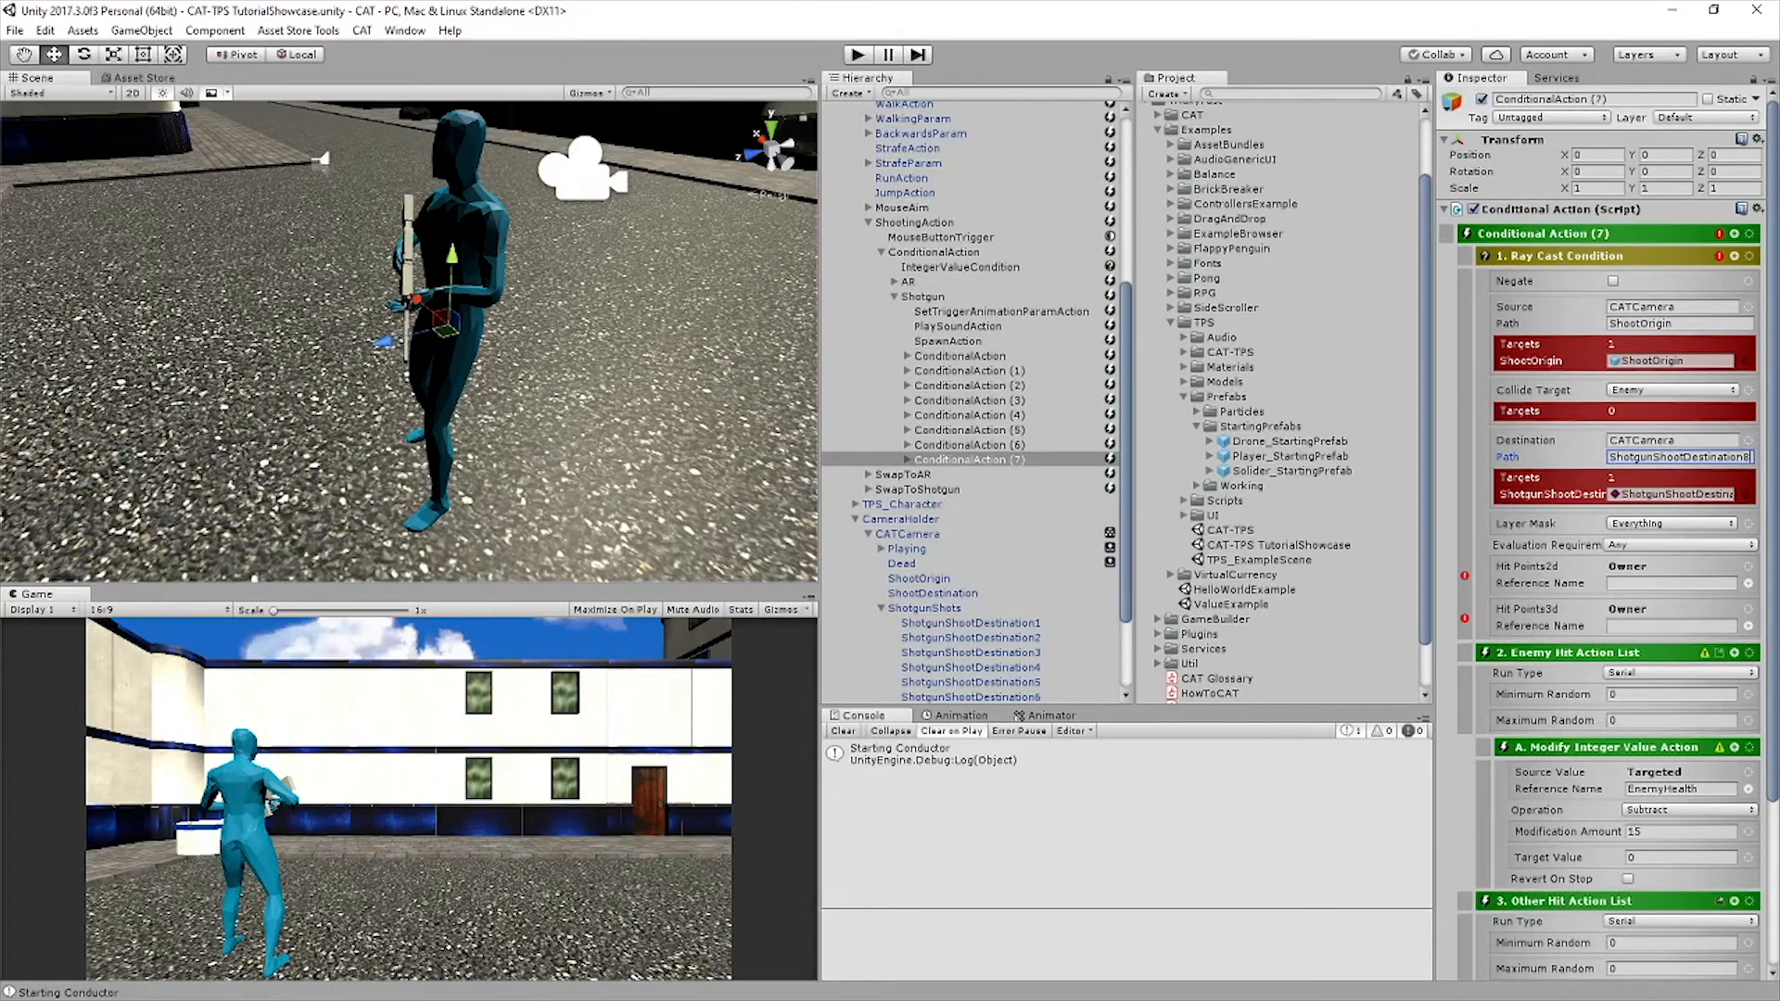
Add new Integer values to the Value Holder of Player_StartingPrefab
{"action": "left_click", "coordinate": [895, 297]}
{"action": "left_click", "coordinate": [924, 341]}
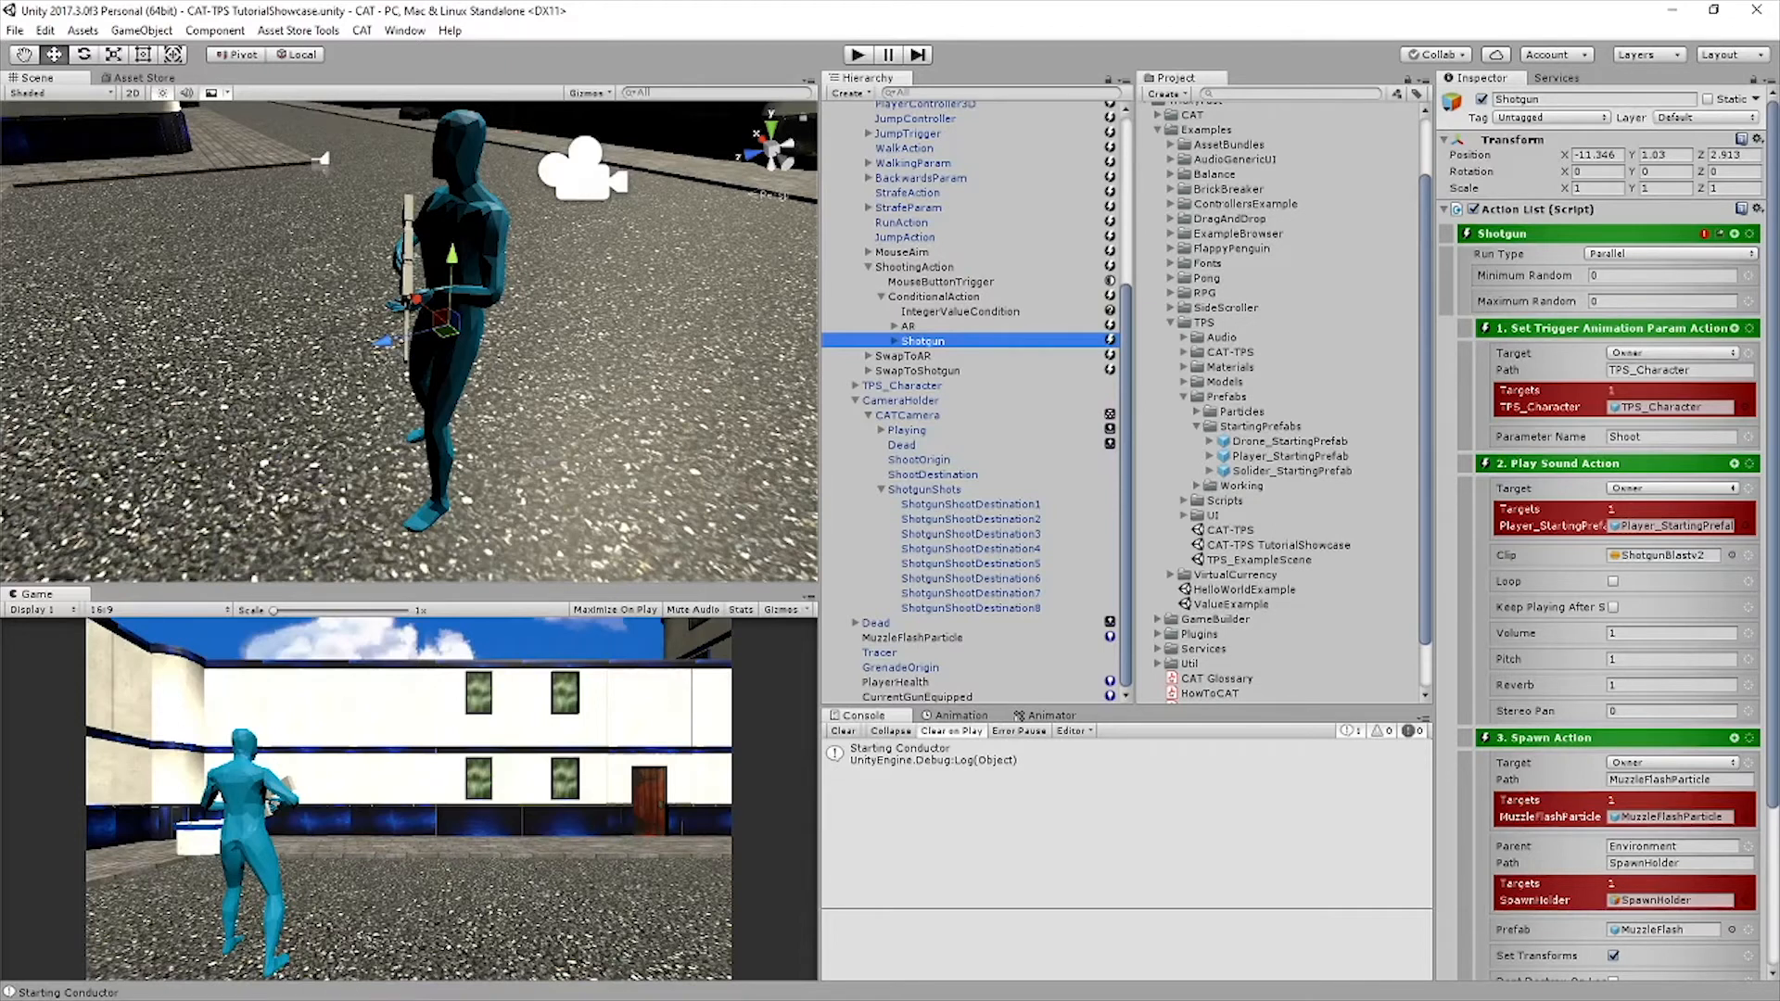
{"action": "left_click", "coordinate": [855, 400]}
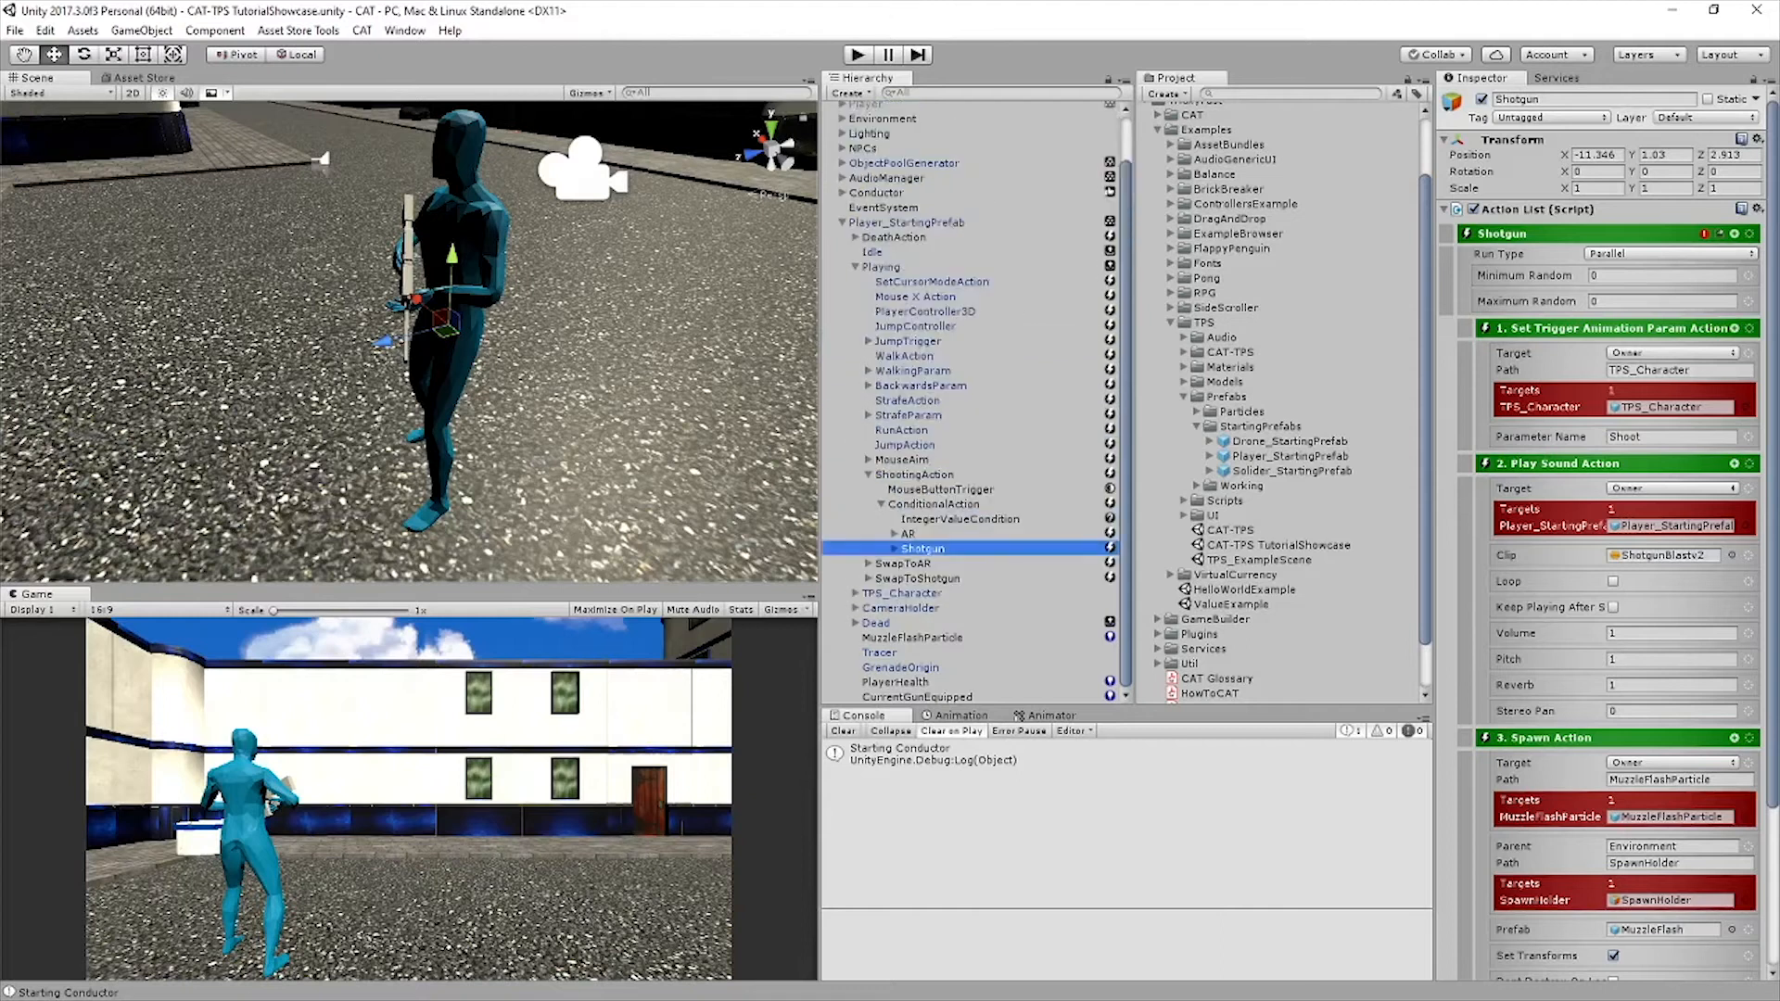
{"action": "left_click", "coordinate": [906, 223]}
{"action": "scroll", "coordinate": [1604, 464], "scroll_direction": "down", "scroll_amount": 6}
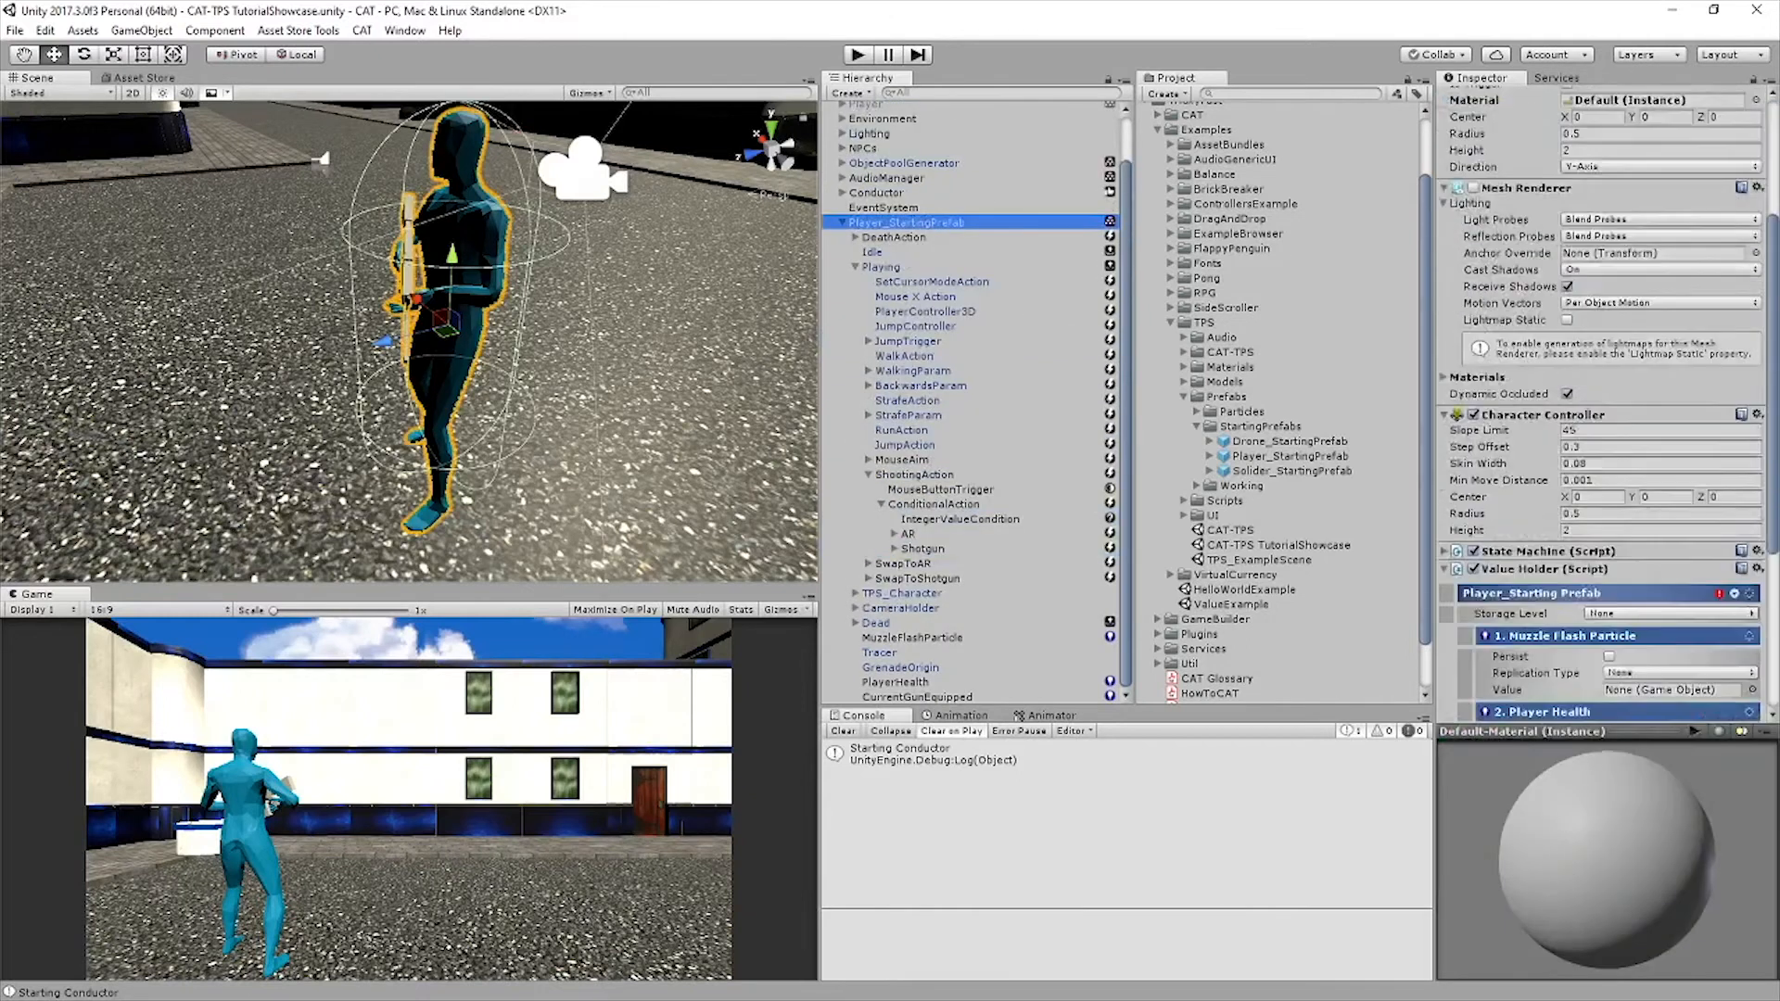
{"action": "scroll", "coordinate": [1603, 417], "scroll_direction": "down", "scroll_amount": 4}
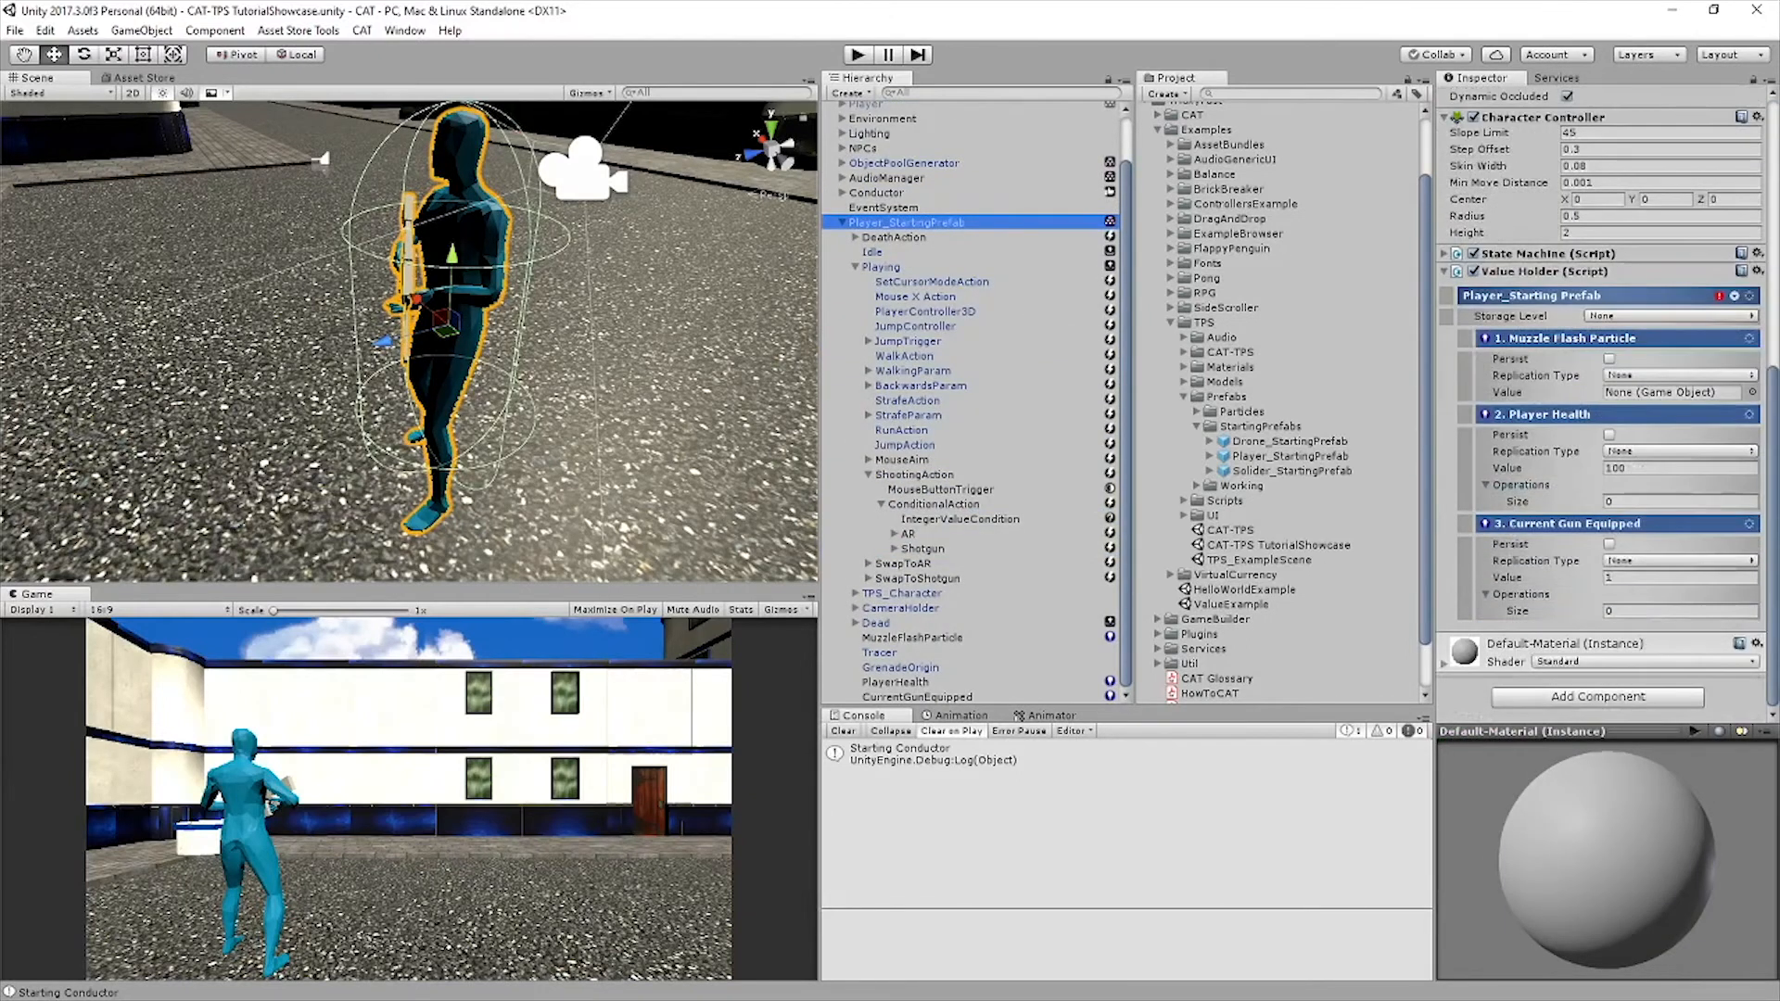
{"action": "left_click", "coordinate": [1748, 295]}
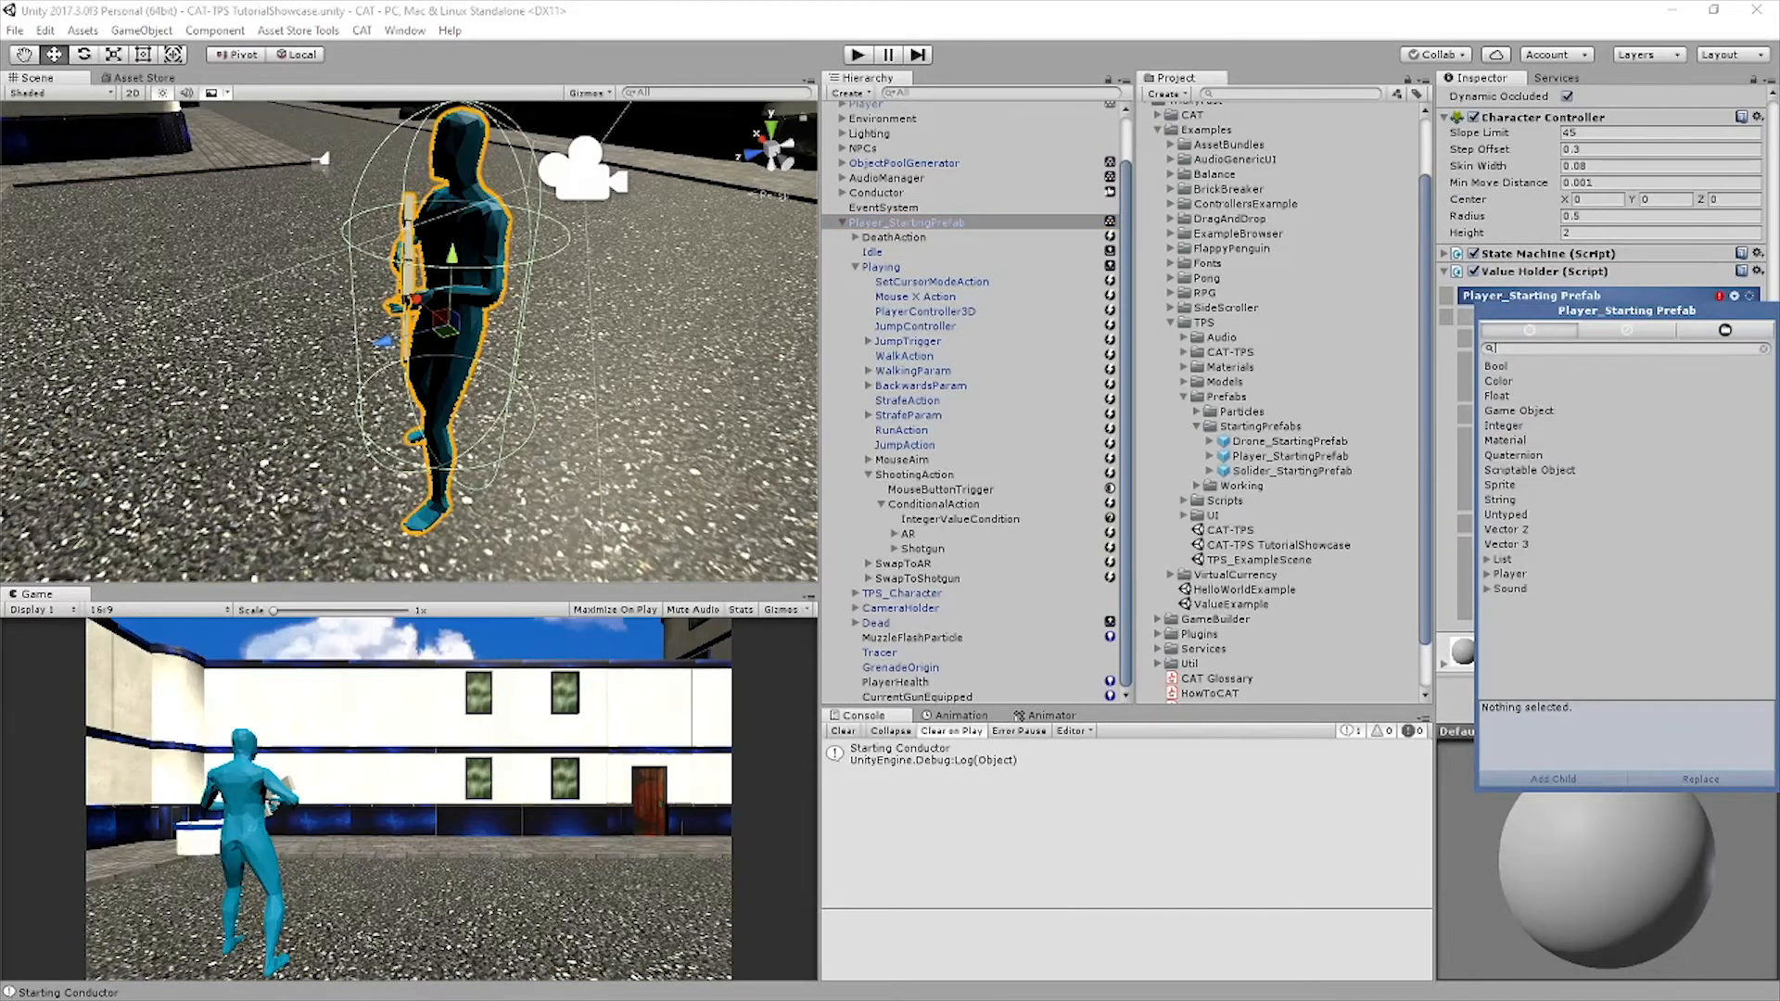
{"action": "left_click", "coordinate": [1507, 426]}
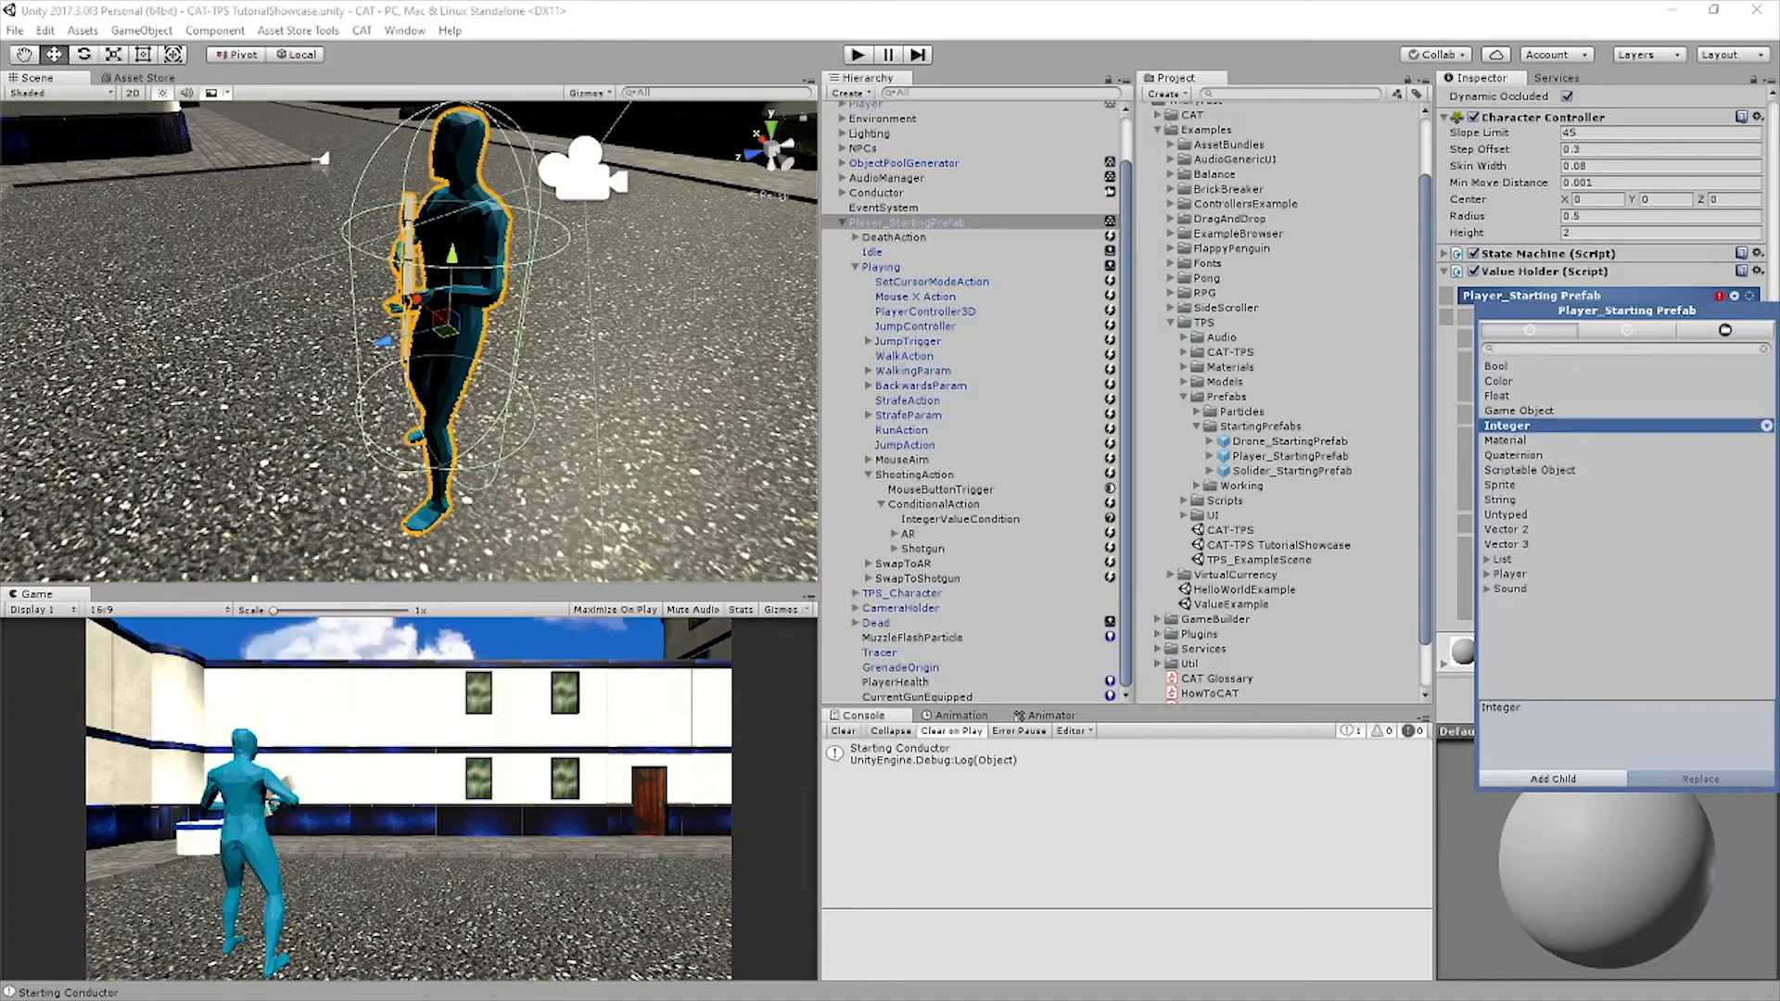
{"action": "left_click", "coordinate": [1552, 778]}
Name the first three new integer values AmmoSubtractCount, PlayerARCurrentAmmo and PlayerARAmmoReserve
{"action": "left_click", "coordinate": [927, 637]}
{"action": "left_click", "coordinate": [1601, 99]}
{"action": "type", "text": "AmmoSubtractCount"}
{"action": "left_click", "coordinate": [927, 653]}
{"action": "type", "text": "PlayerARCurrentAmmo"}
{"action": "left_click", "coordinate": [927, 668]}
{"action": "type", "text": "PlayerARAmmoResrve"}
Name the remaining integer values PlayerShotgunCurrentAmmo and PlayerShotgunAmmoReserve, and save the scene
{"action": "left_click", "coordinate": [927, 683]}
{"action": "left_click", "coordinate": [1601, 99]}
{"action": "type", "text": "PlayerShotgunCurrentAmmo"}
{"action": "left_click", "coordinate": [927, 697]}
{"action": "left_click", "coordinate": [1602, 100]}
{"action": "type", "text": "PlayerShotgunAmmoReserve"}
{"action": "key", "text": "Return"}
{"action": "key", "text": "ctrl+s"}
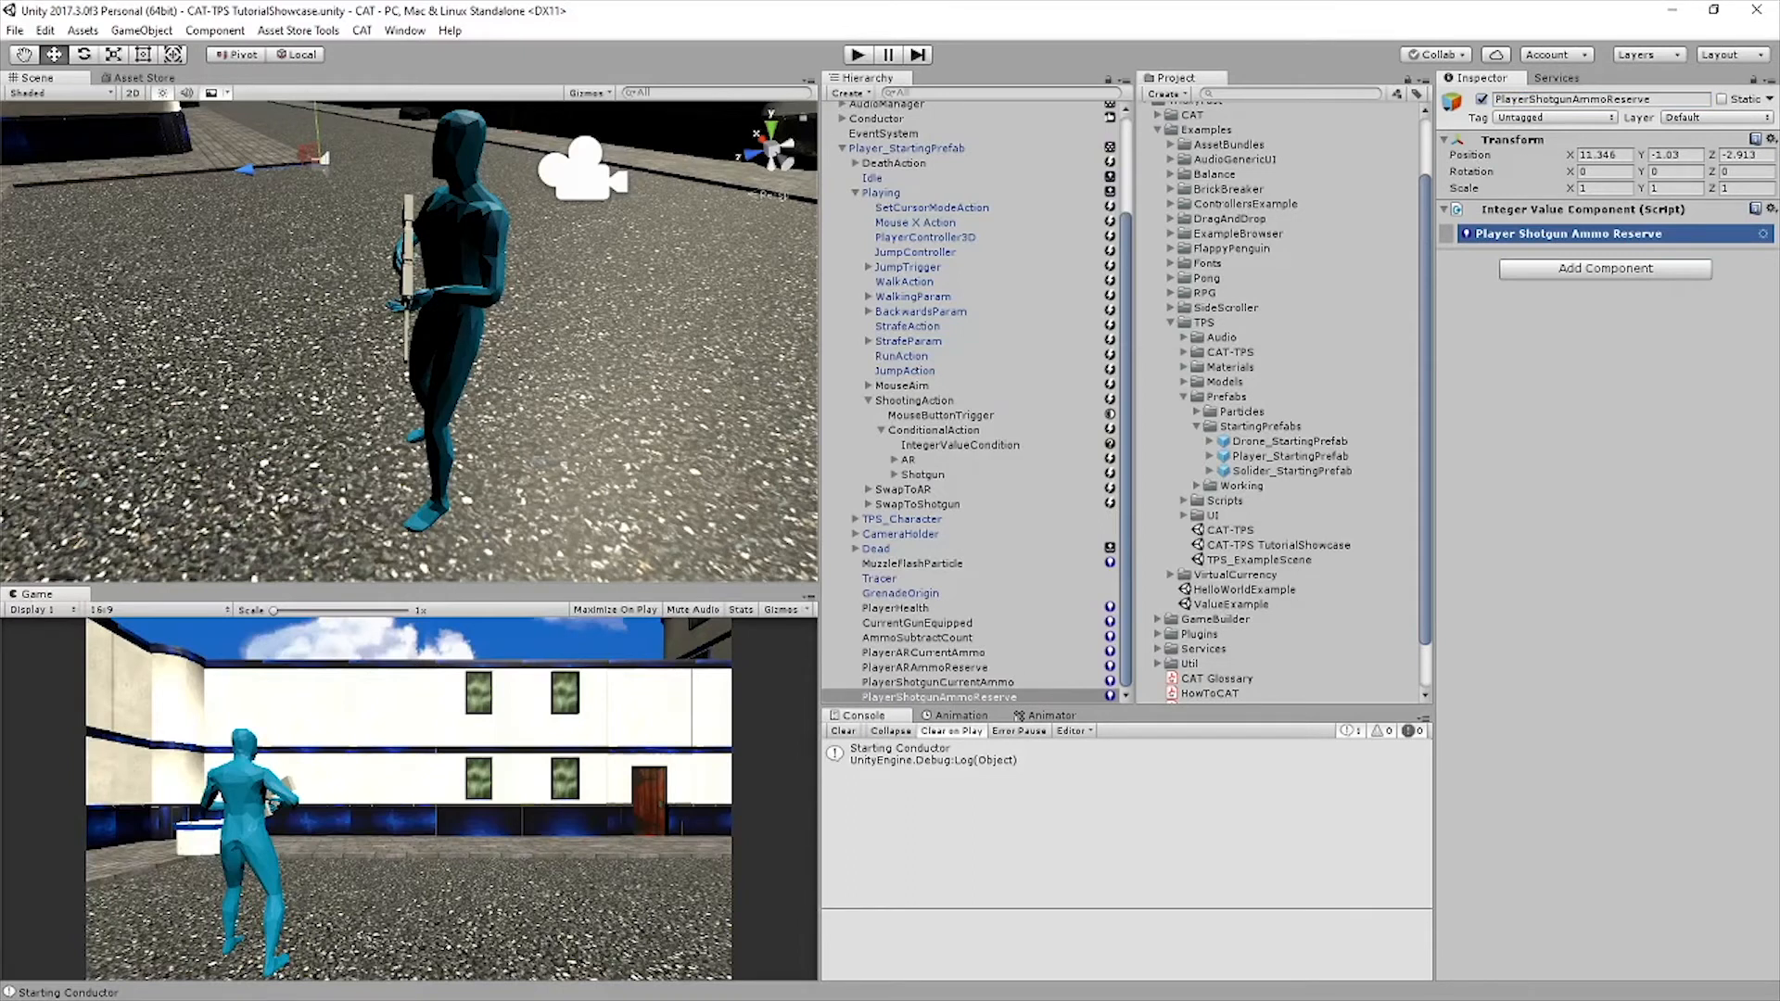
Add a Keyboard Trigger as a sibling of ShootingAction under the player prefab's Playing state
{"action": "left_click", "coordinate": [868, 401]}
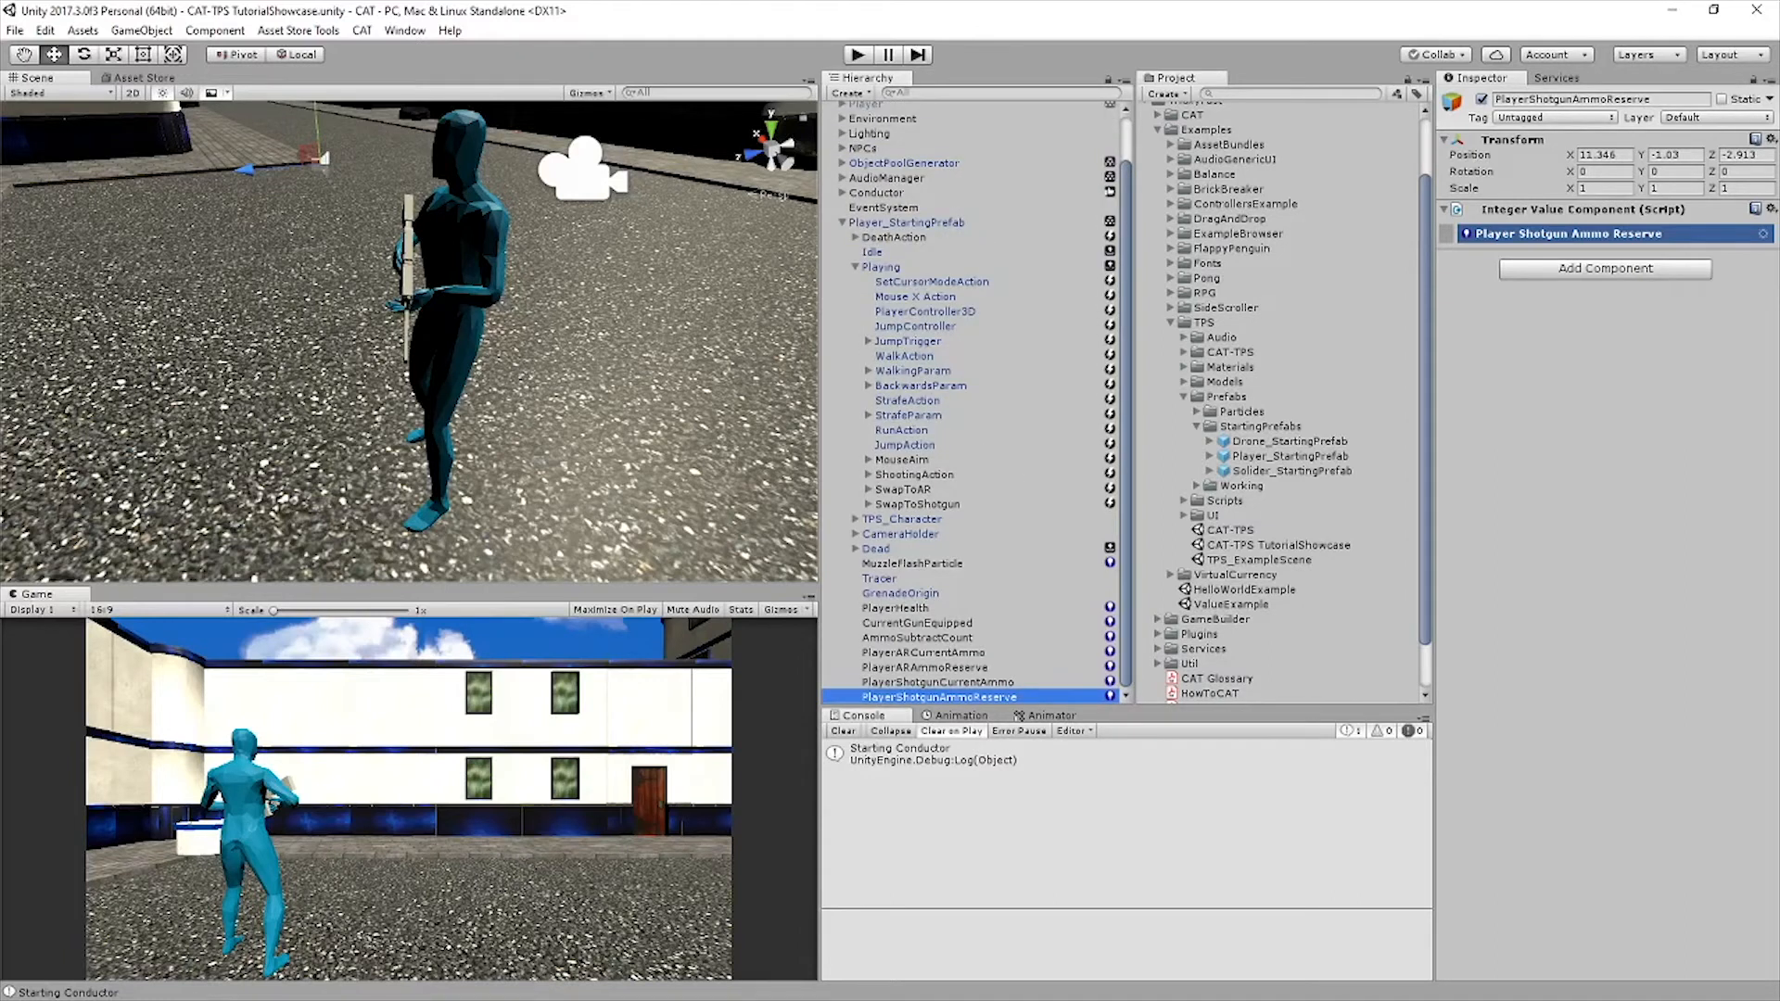
{"action": "left_click", "coordinate": [914, 474]}
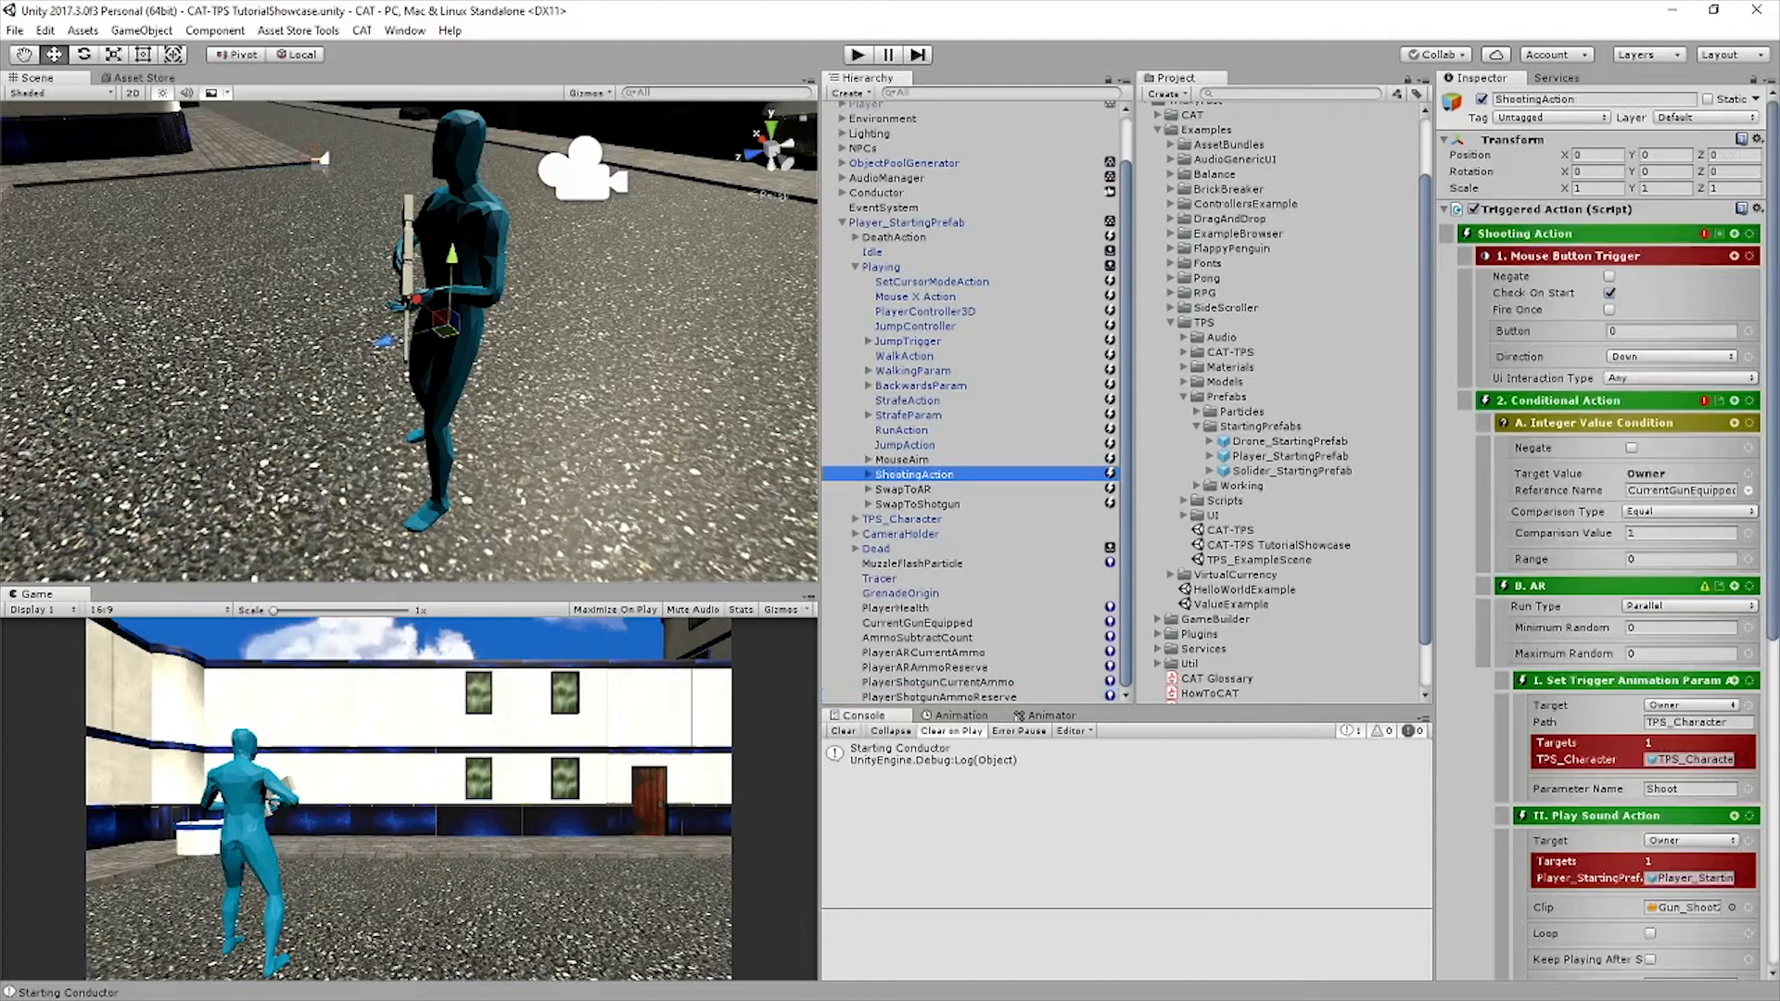
{"action": "left_click", "coordinate": [1734, 233]}
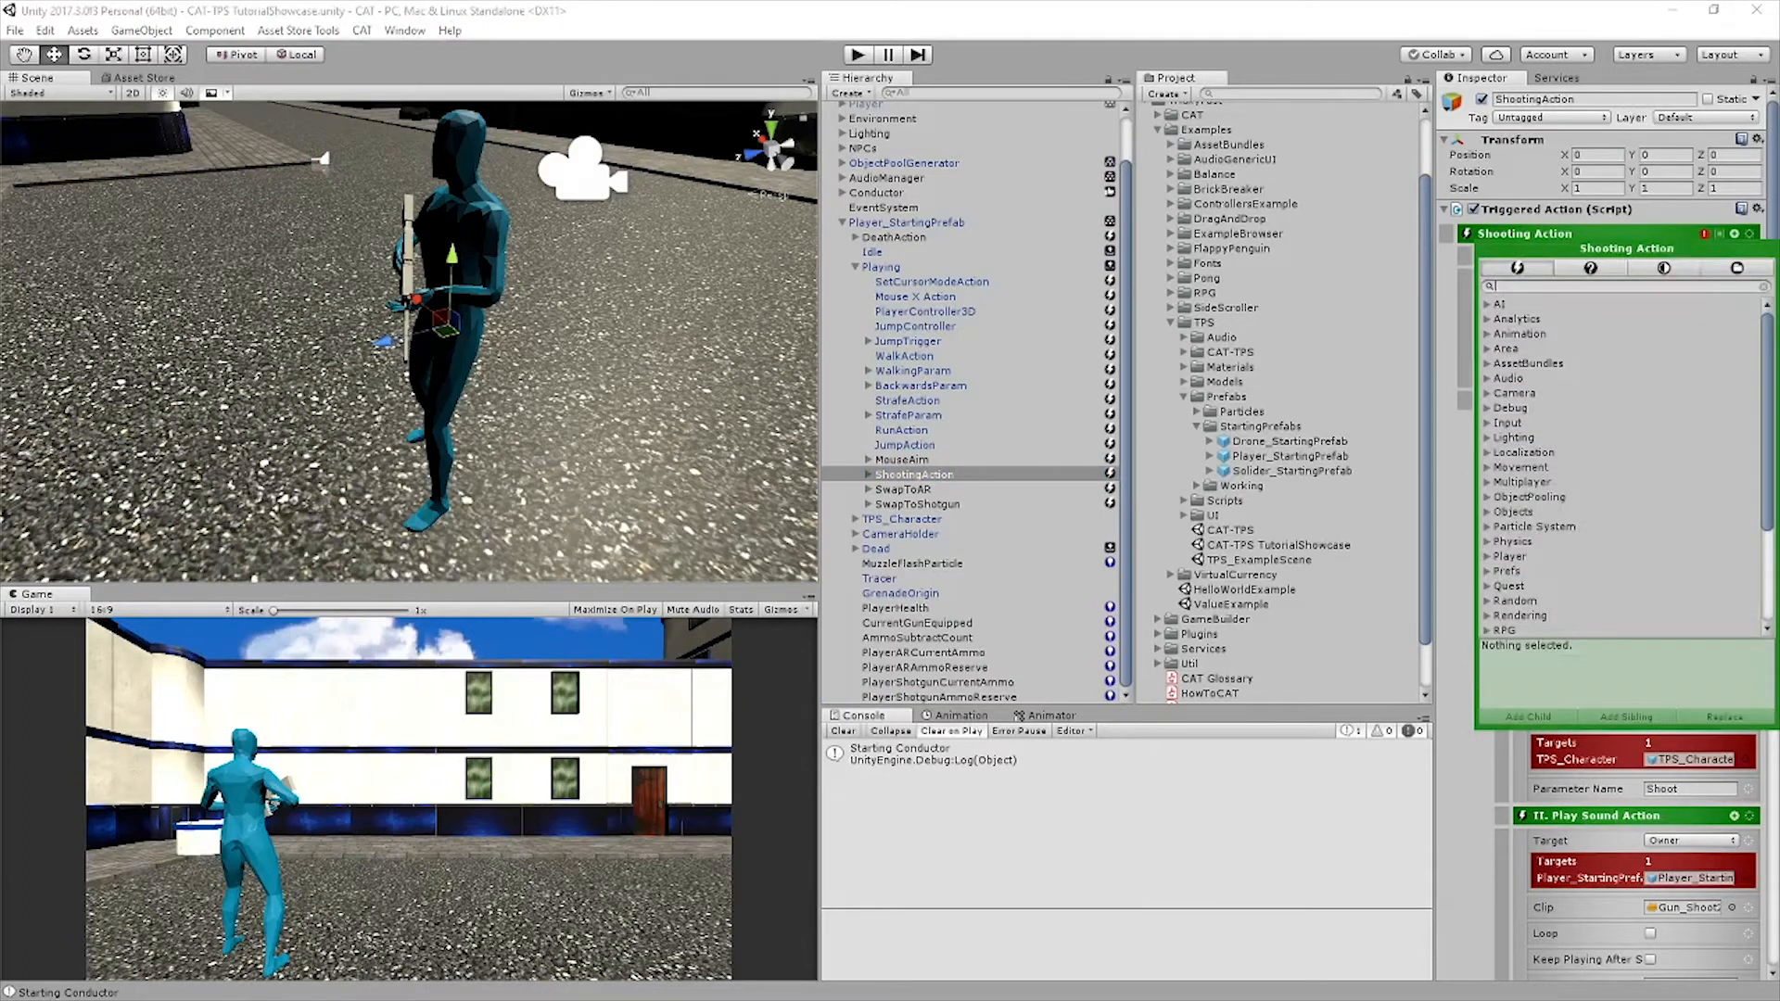
{"action": "left_click", "coordinate": [1664, 268]}
{"action": "type", "text": "key"}
{"action": "left_click", "coordinate": [1542, 318]}
{"action": "left_click", "coordinate": [1627, 717]}
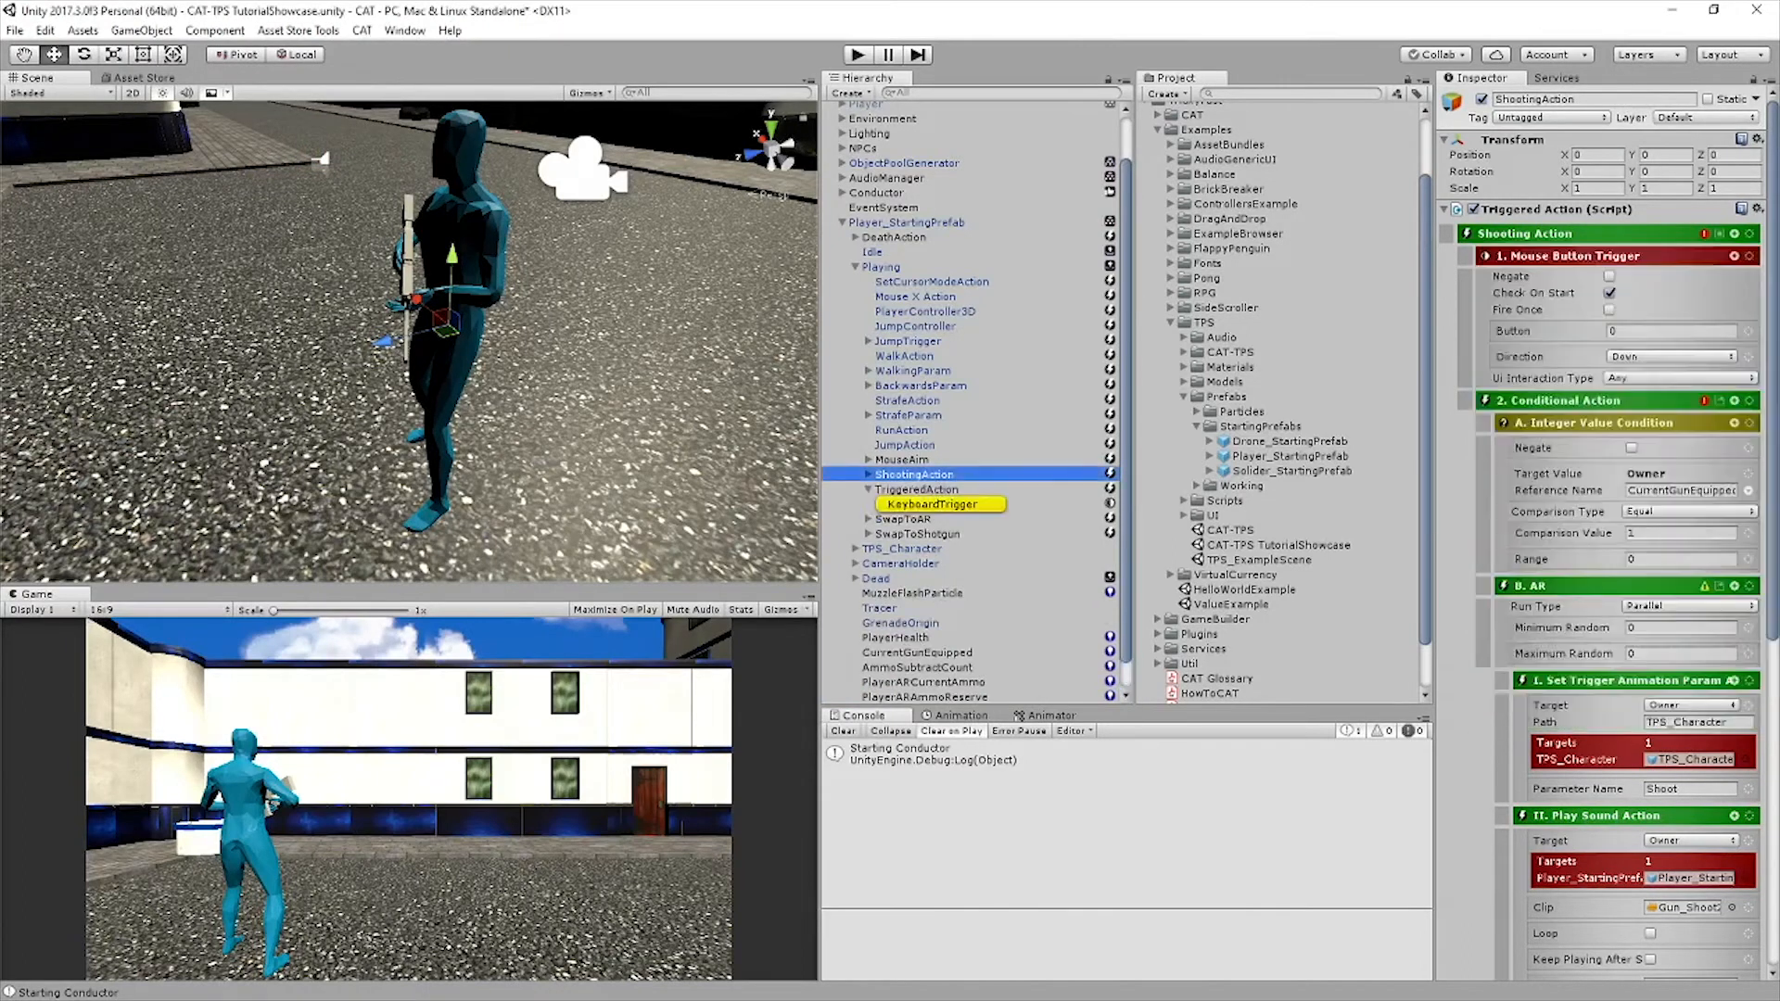
Rename the new triggered action holding the keyboard trigger as ReloadAction
{"action": "left_click", "coordinate": [917, 489]}
{"action": "left_click", "coordinate": [1581, 99]}
{"action": "type", "text": "R"}
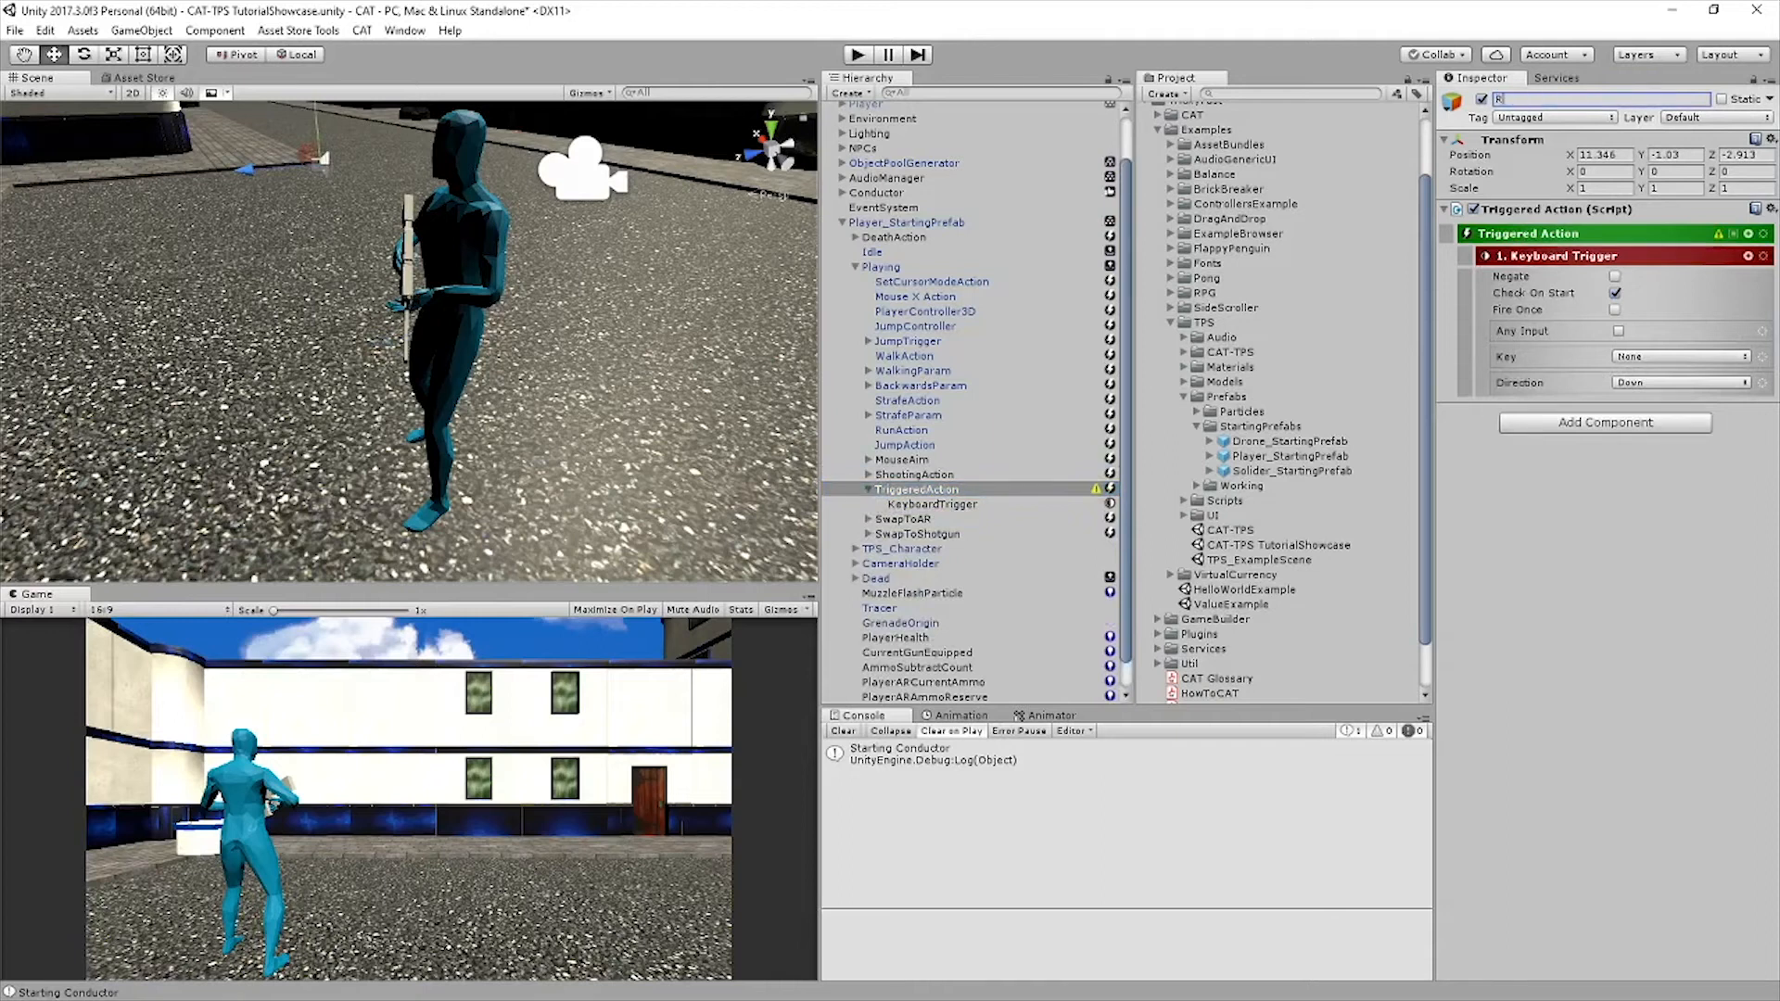
{"action": "type", "text": "eloadAction"}
{"action": "key", "text": "Return"}
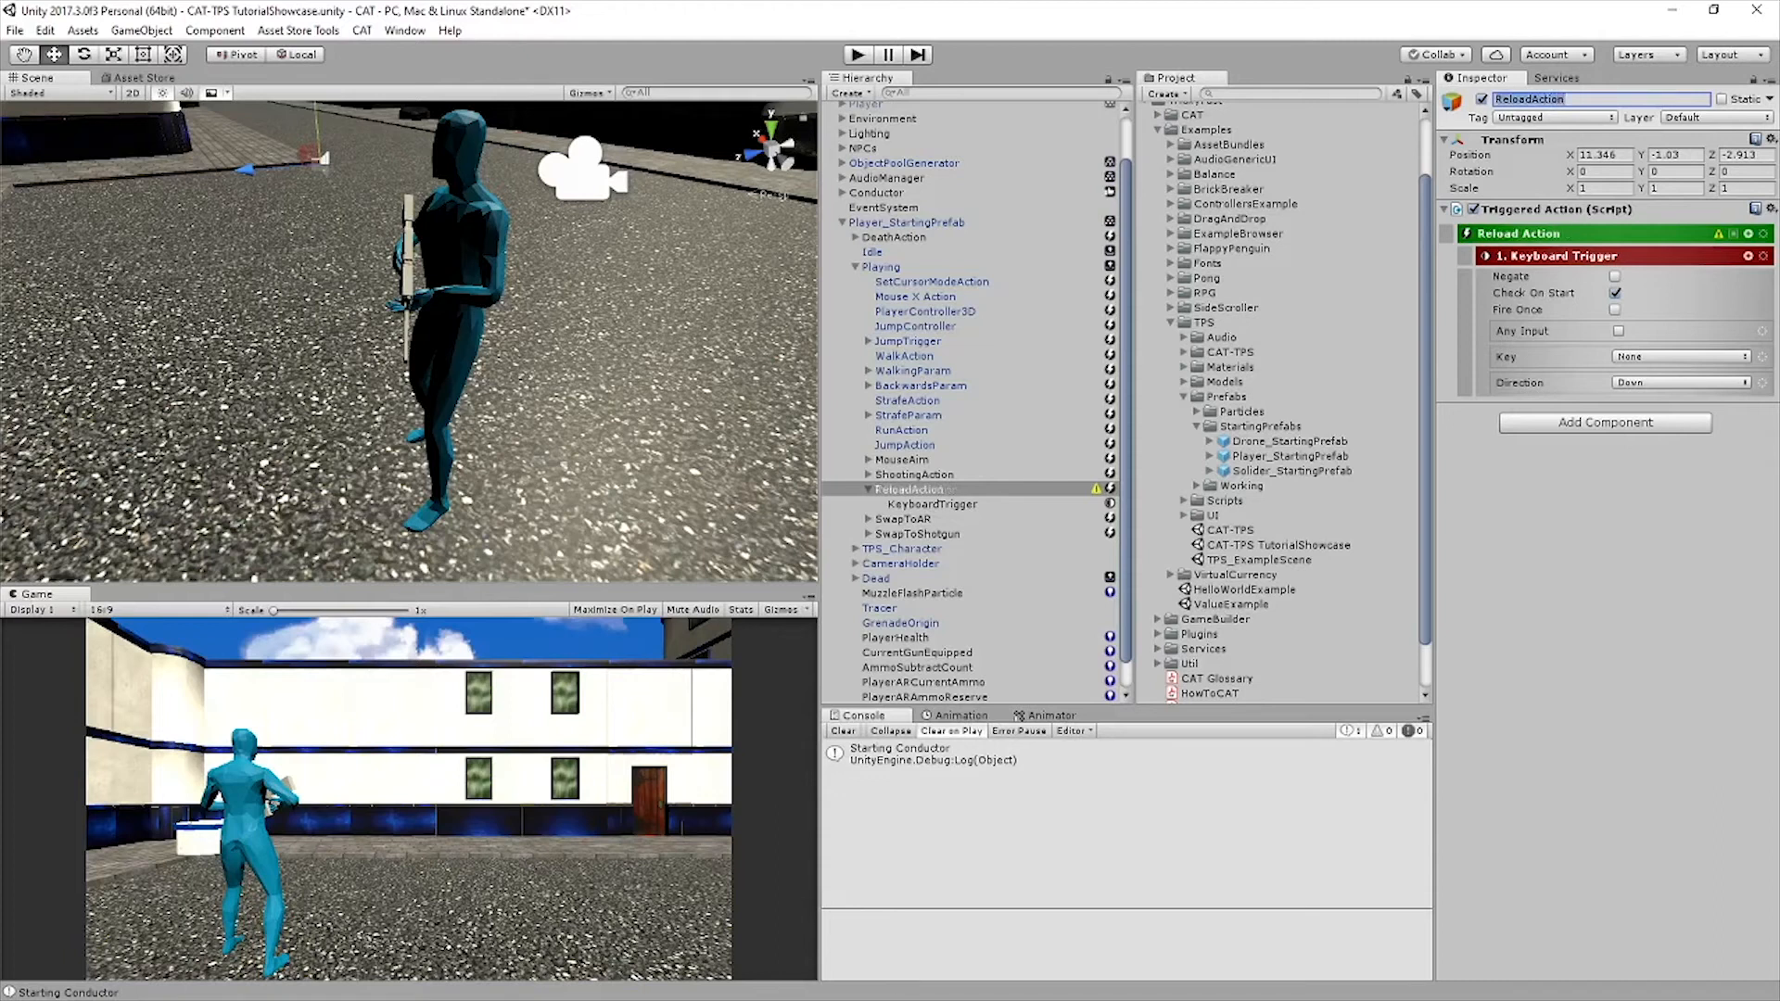
Set the key of ReloadAction's Keyboard Trigger to R
{"action": "left_click", "coordinate": [1680, 357]}
{"action": "mouse_move", "coordinate": [1683, 991]}
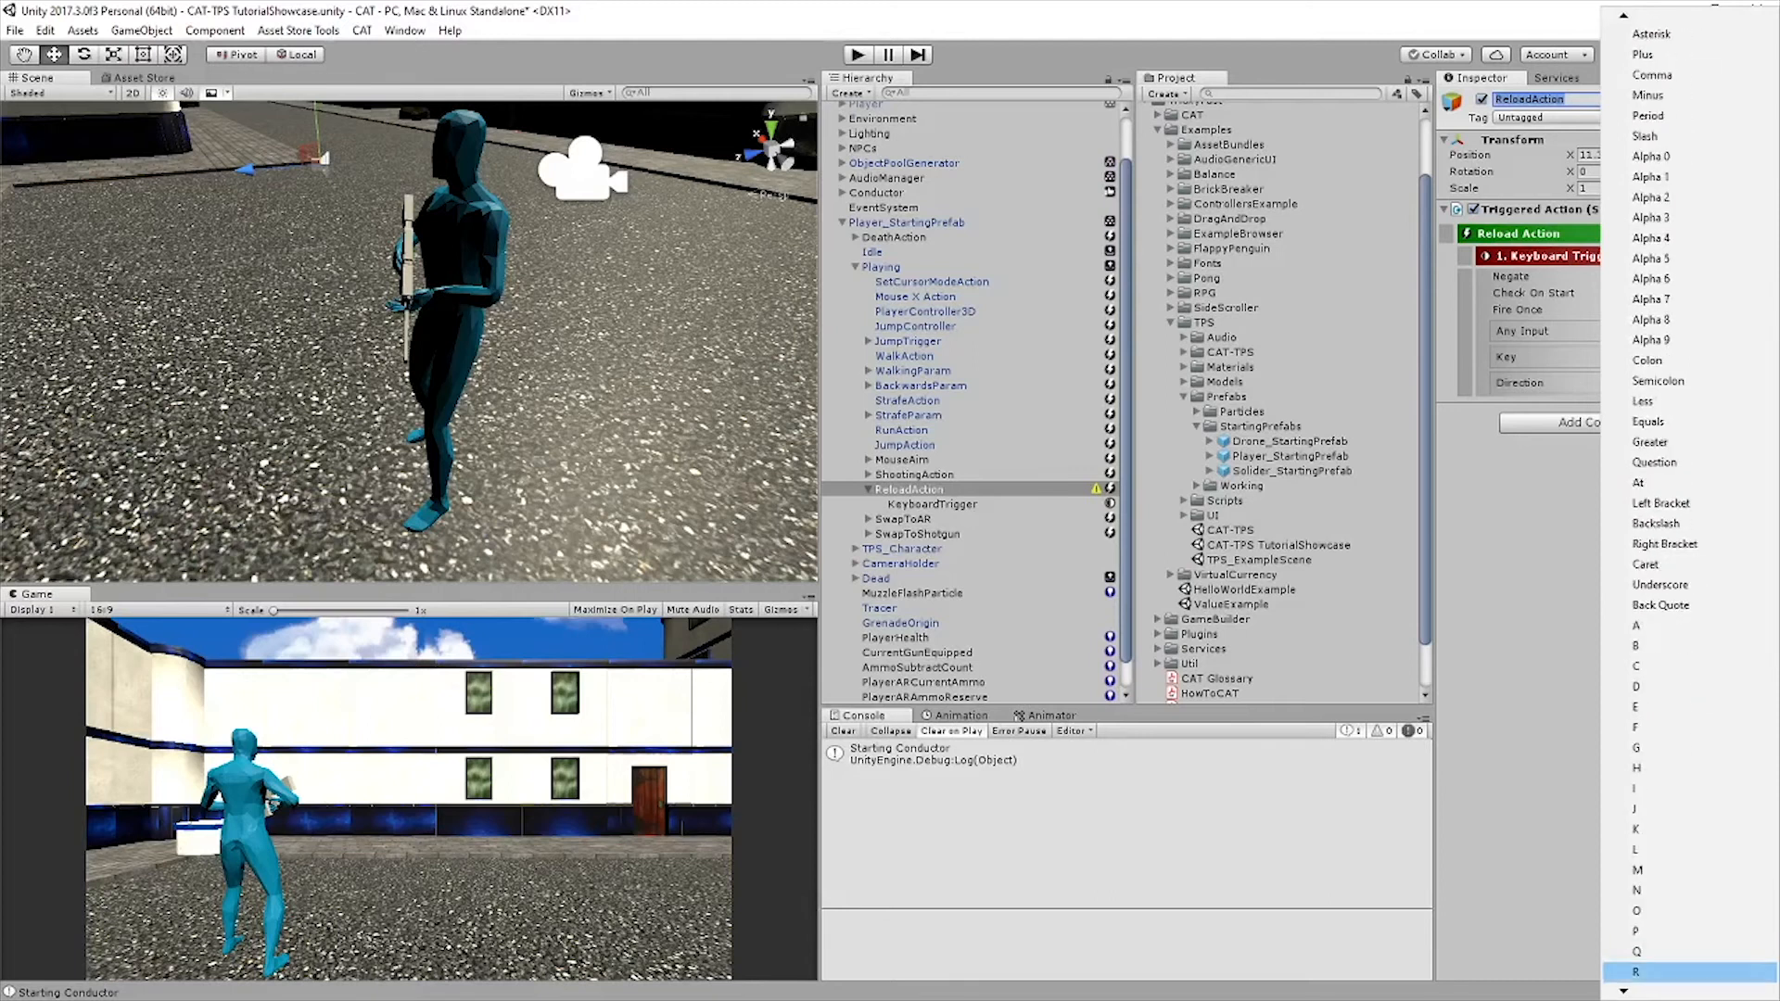
{"action": "left_click", "coordinate": [1639, 960]}
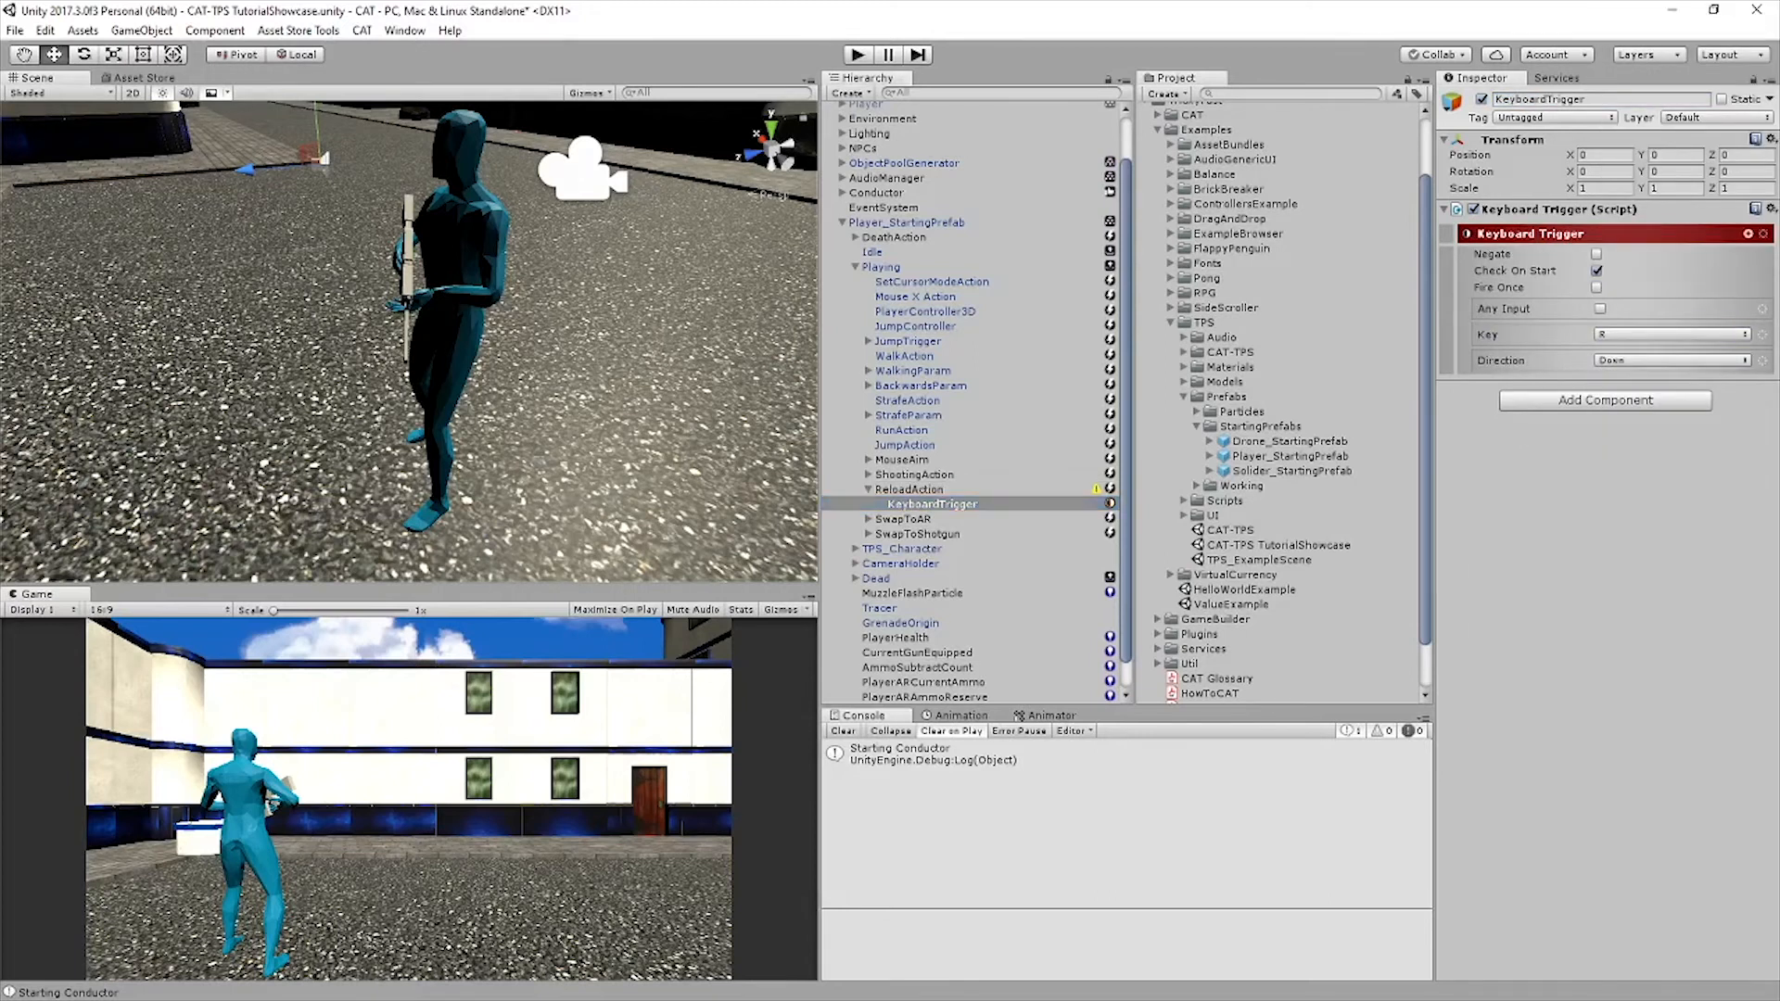
Add an Integer Value condition as a sibling of the Keyboard Trigger in ReloadAction
{"action": "left_click", "coordinate": [1530, 234]}
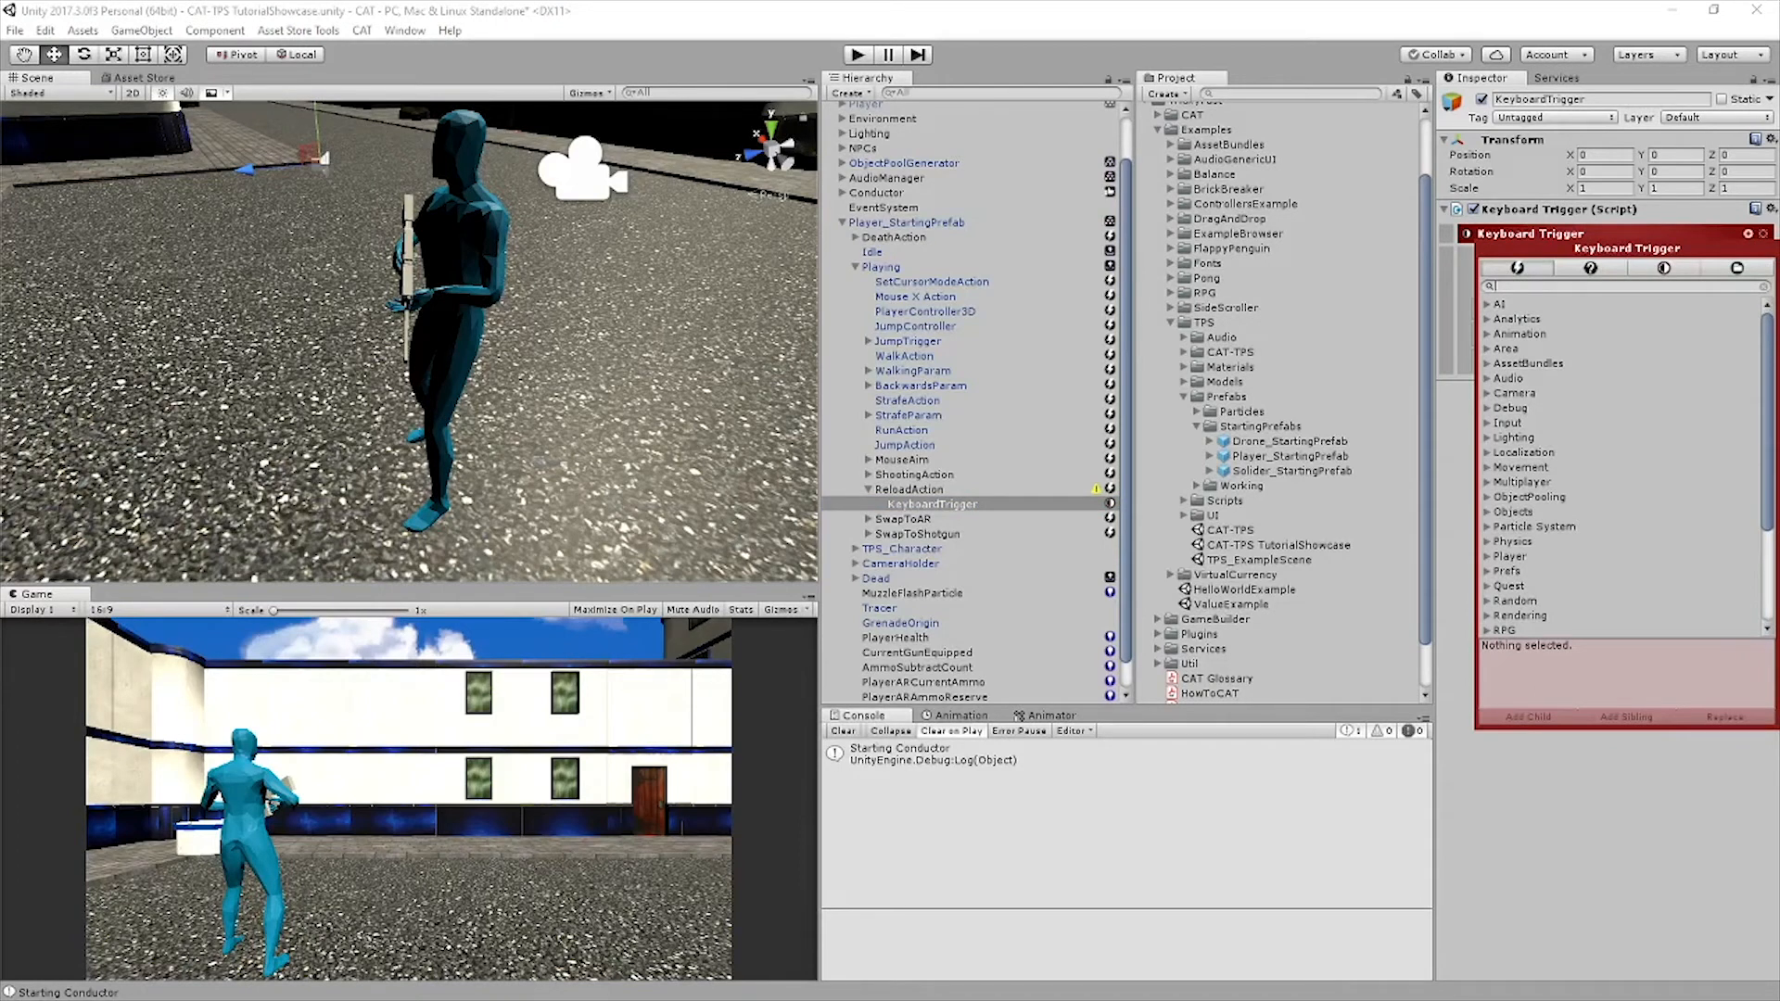
{"action": "left_click", "coordinate": [1590, 268]}
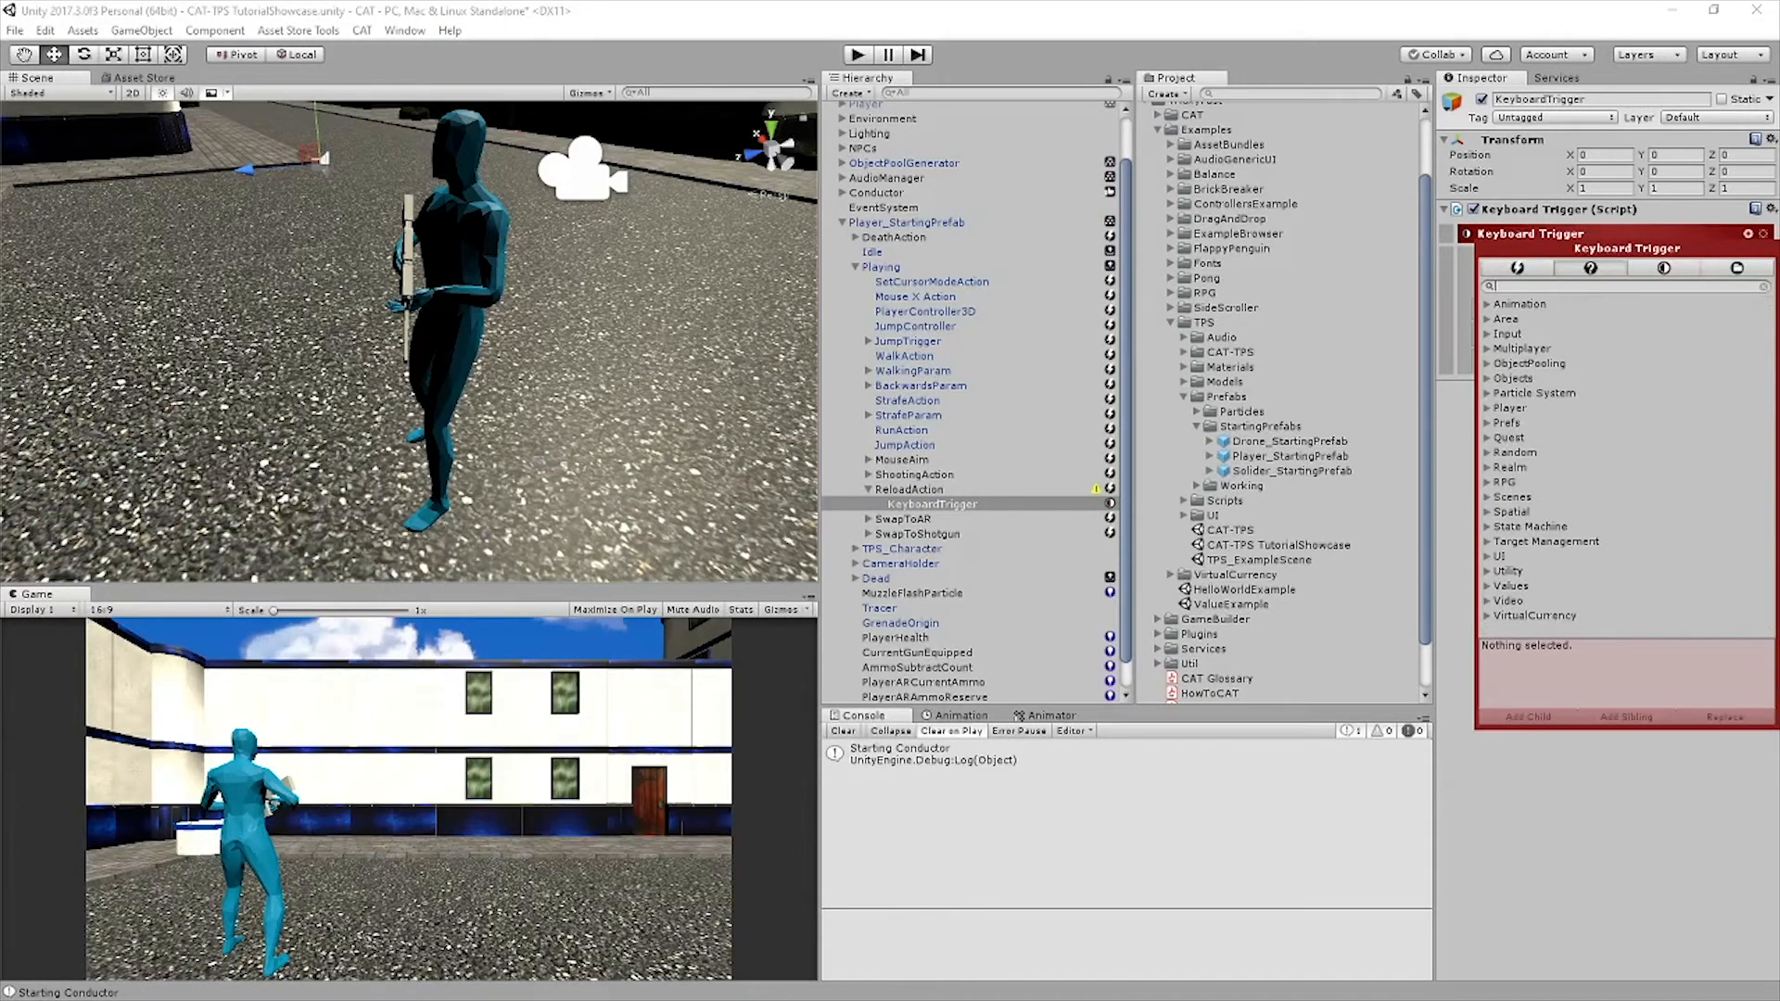
{"action": "type", "text": "condit"}
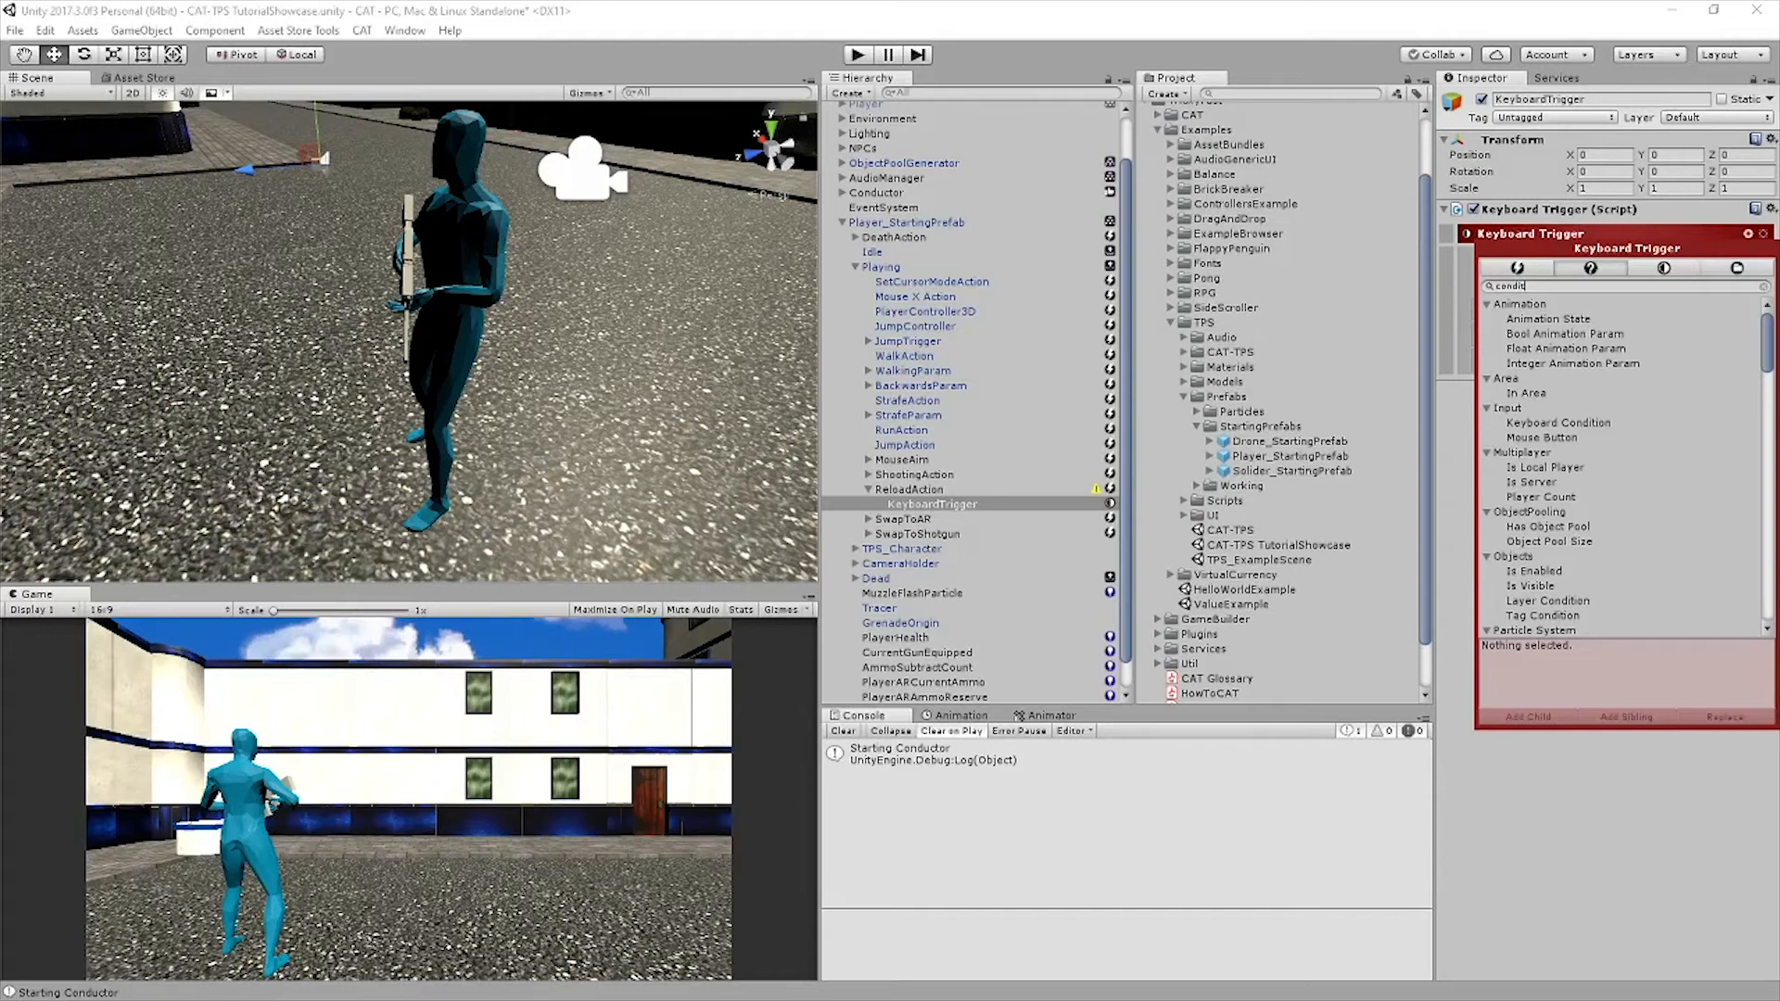
{"action": "key", "text": "BackSpace"}
{"action": "key", "text": "BackSpace"}
{"action": "key", "text": "BackSpace"}
{"action": "key", "text": "BackSpace"}
{"action": "key", "text": "BackSpace"}
{"action": "key", "text": "BackSpace"}
{"action": "type", "text": "integer"}
{"action": "left_click", "coordinate": [1547, 348]}
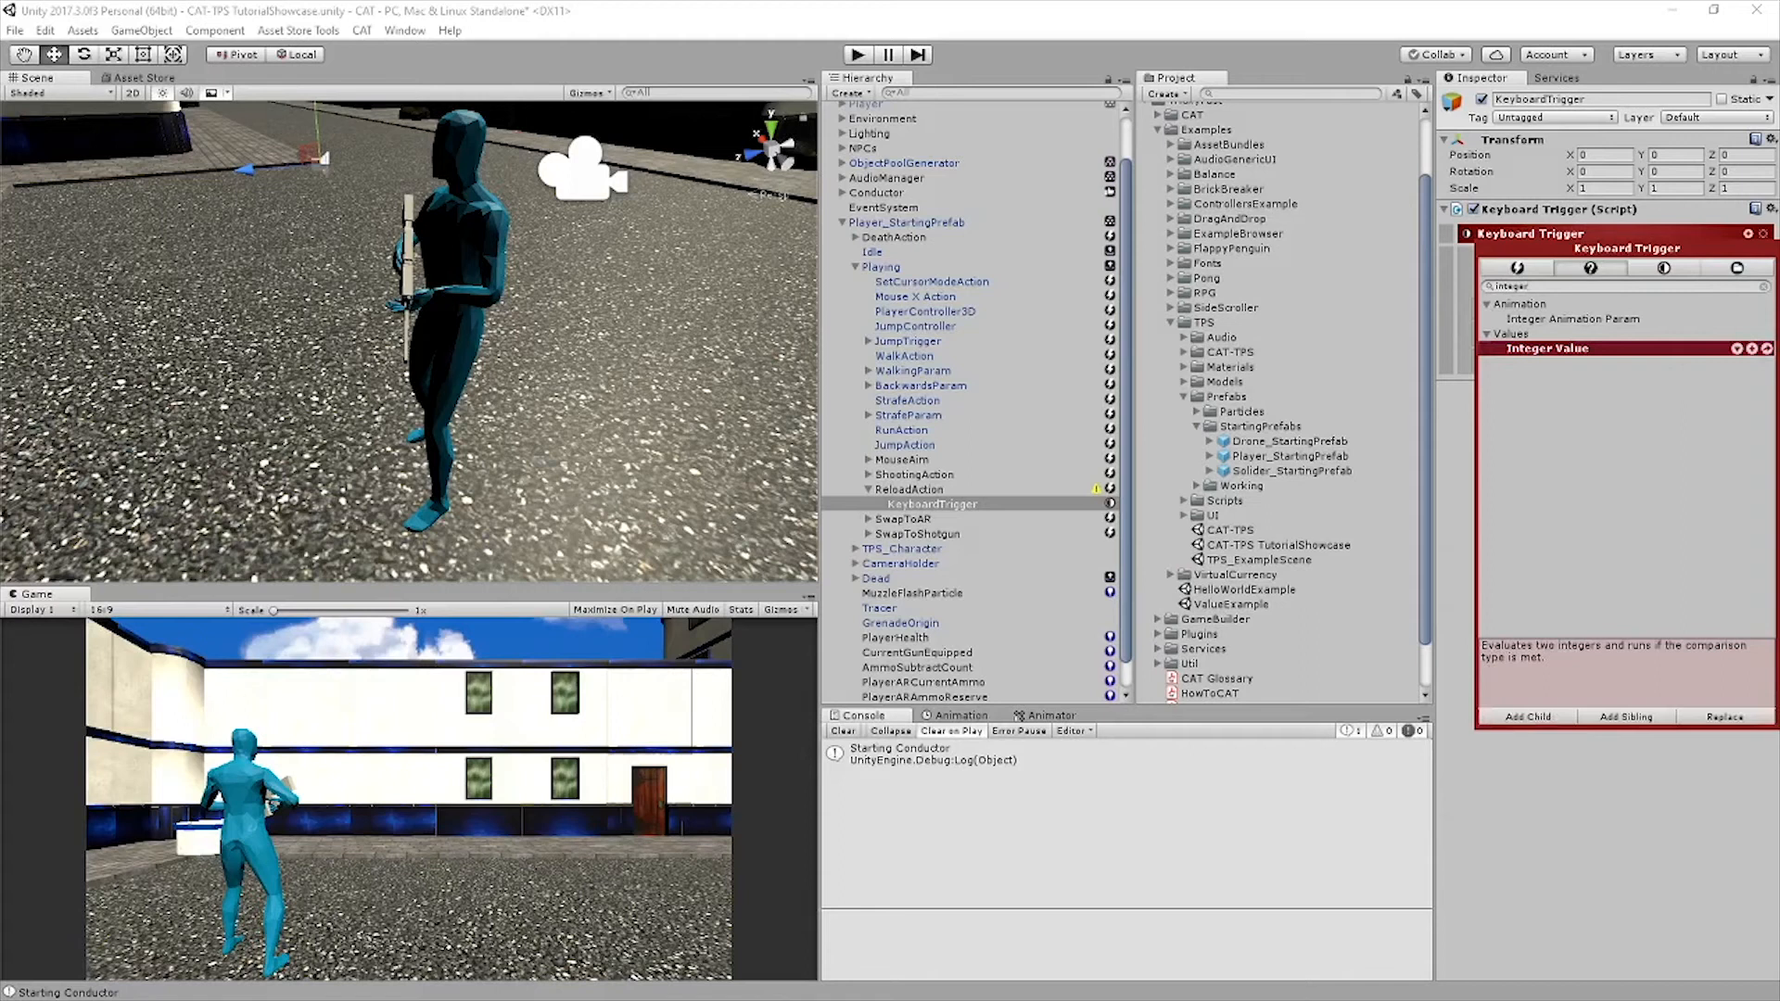
{"action": "left_click", "coordinate": [1752, 349]}
Set the reference name of the new conditional action's Integer Value Condition to CurrentGunEquipped
{"action": "left_click", "coordinate": [934, 519]}
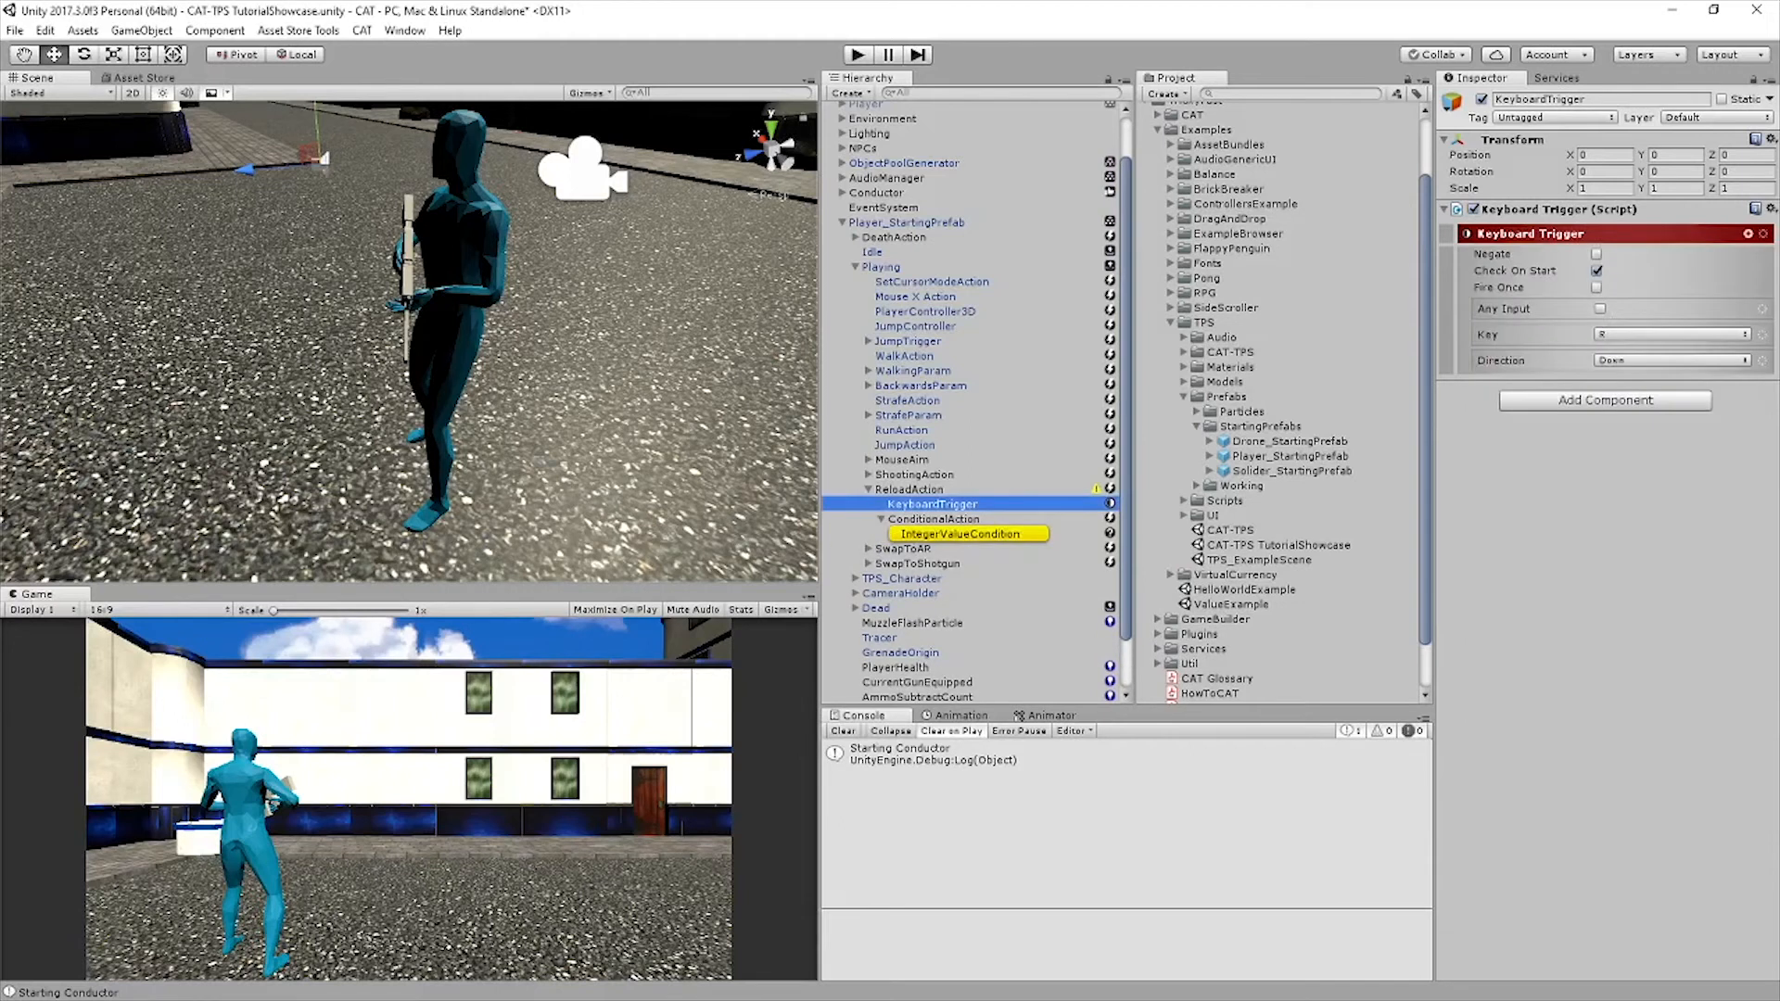
{"action": "left_click", "coordinate": [1680, 323]}
{"action": "type", "text": "Cu"}
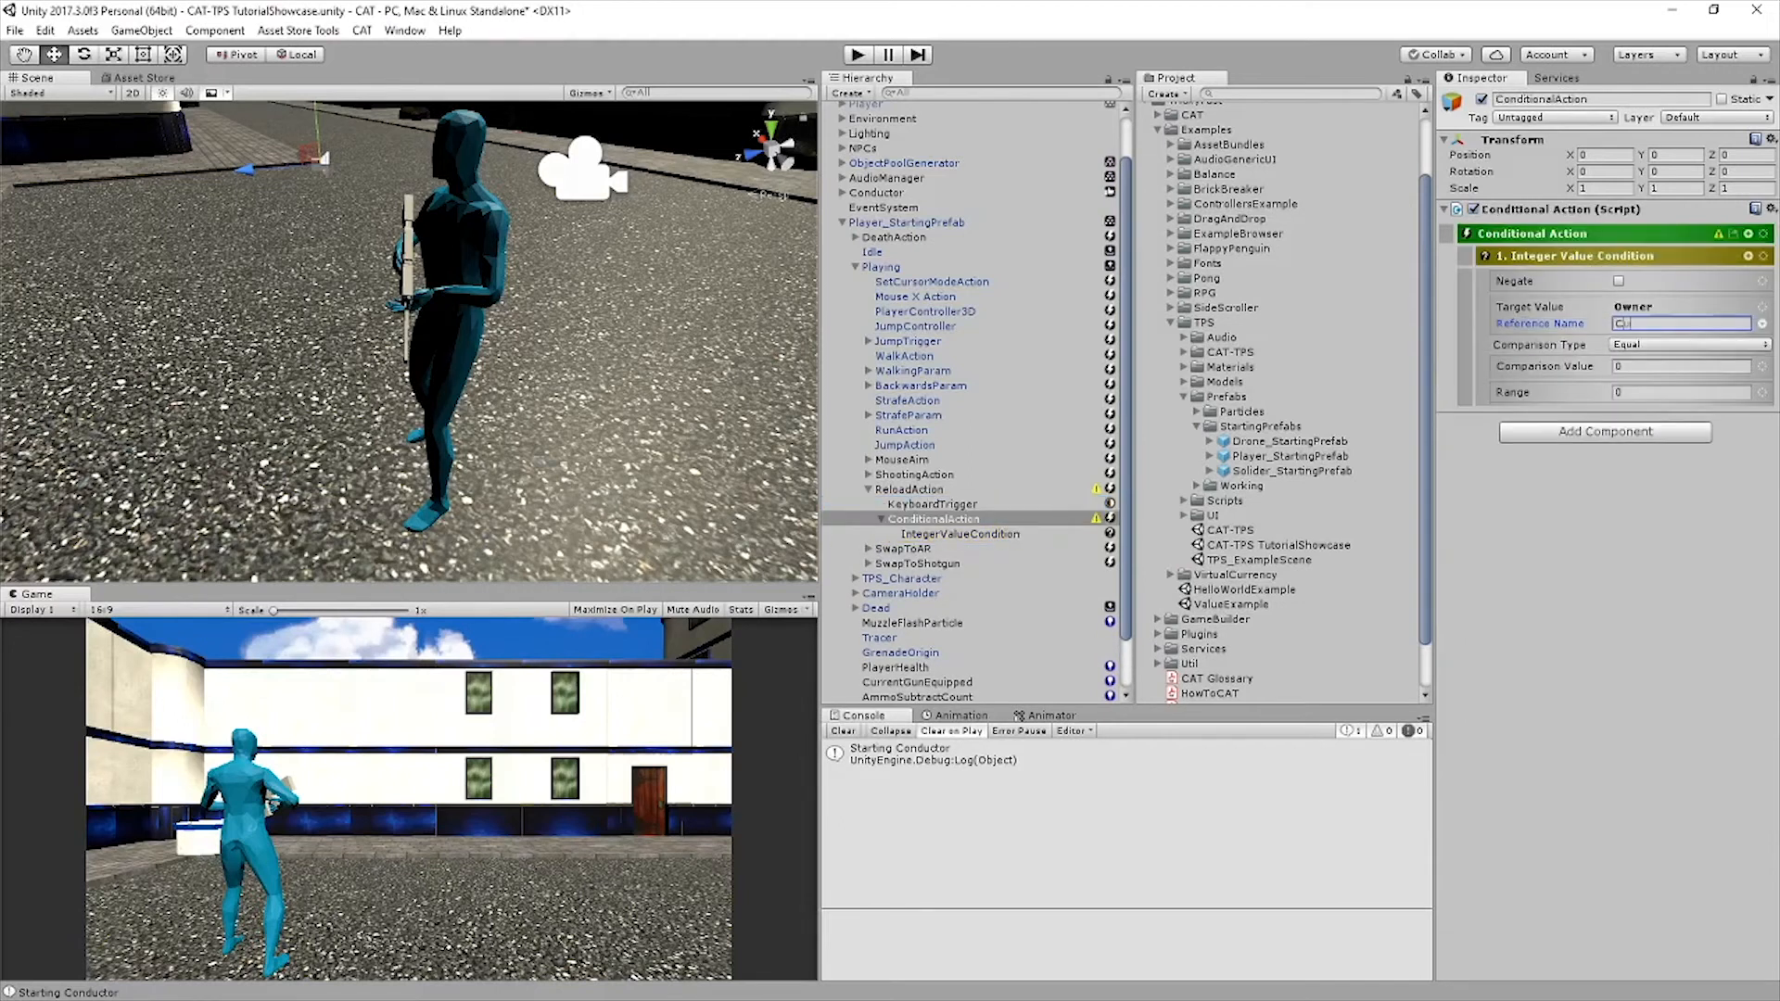
{"action": "type", "text": "rrentGunEquipped"}
{"action": "key", "text": "Return"}
Set the value of PlayerARCurrentAmmo to 30 and of PlayerARAmmoReserve to 150
{"action": "scroll", "coordinate": [974, 398], "scroll_direction": "down", "scroll_amount": 2}
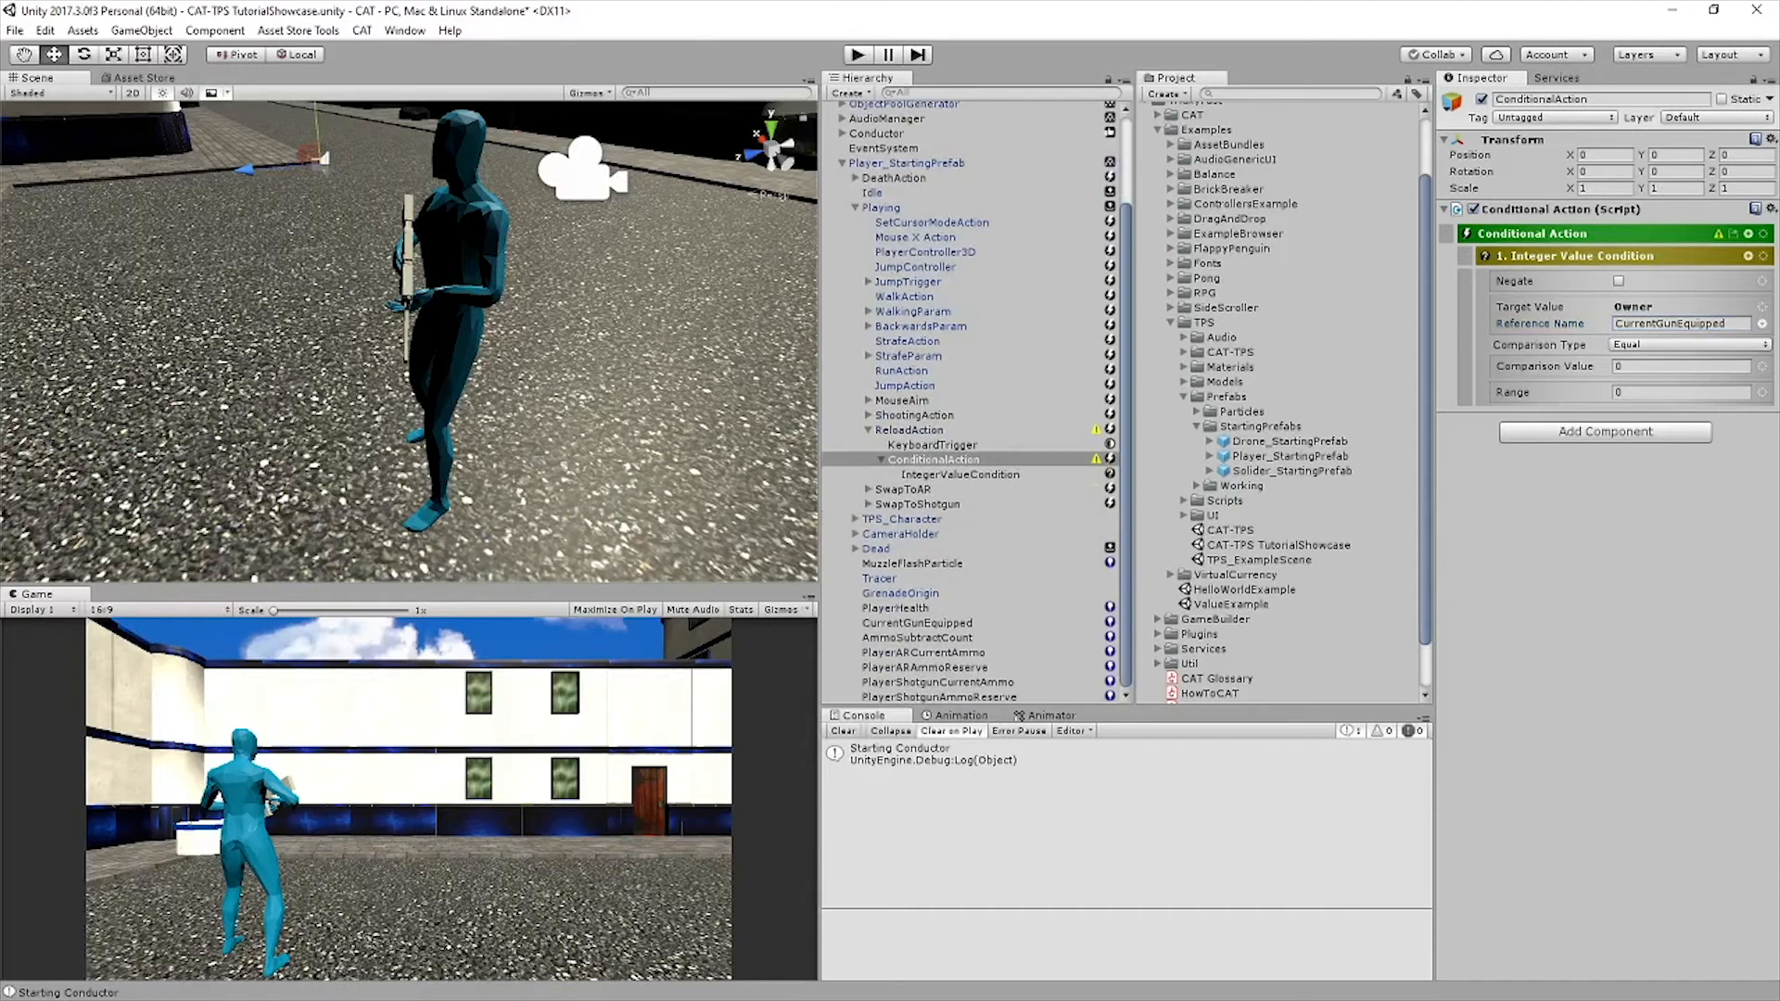
{"action": "left_click", "coordinate": [923, 653]}
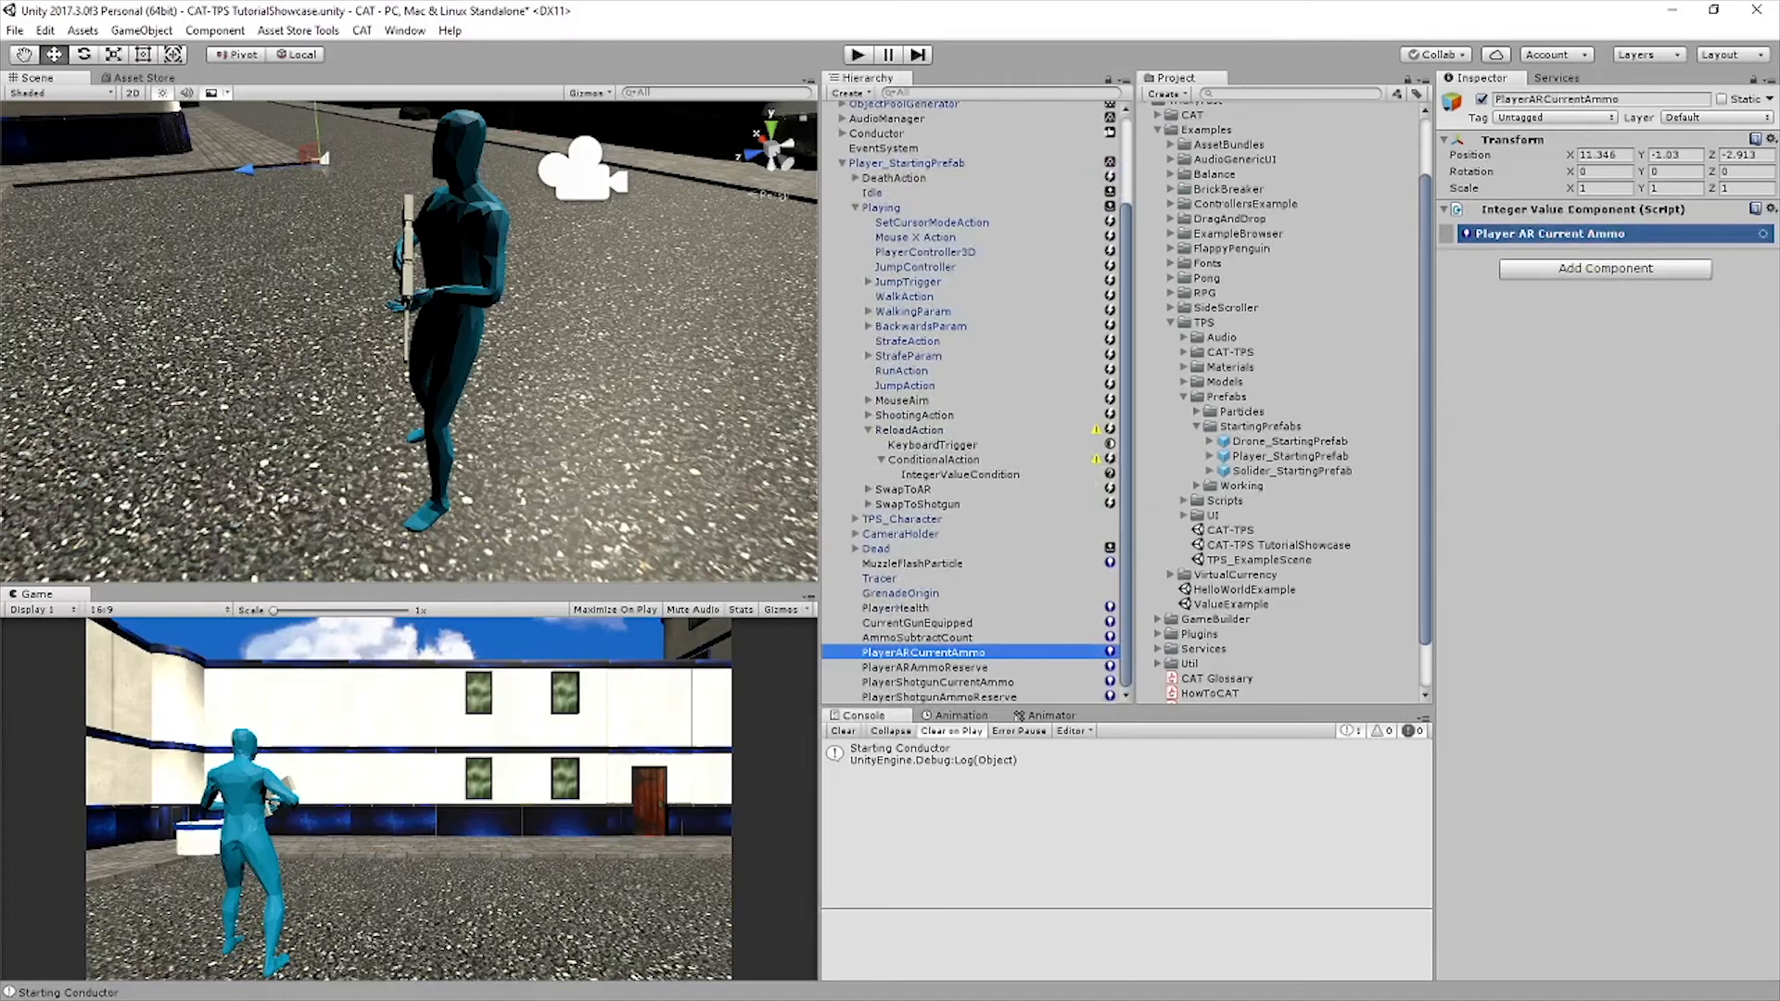
{"action": "left_click", "coordinate": [1550, 234]}
{"action": "left_click", "coordinate": [1679, 287]}
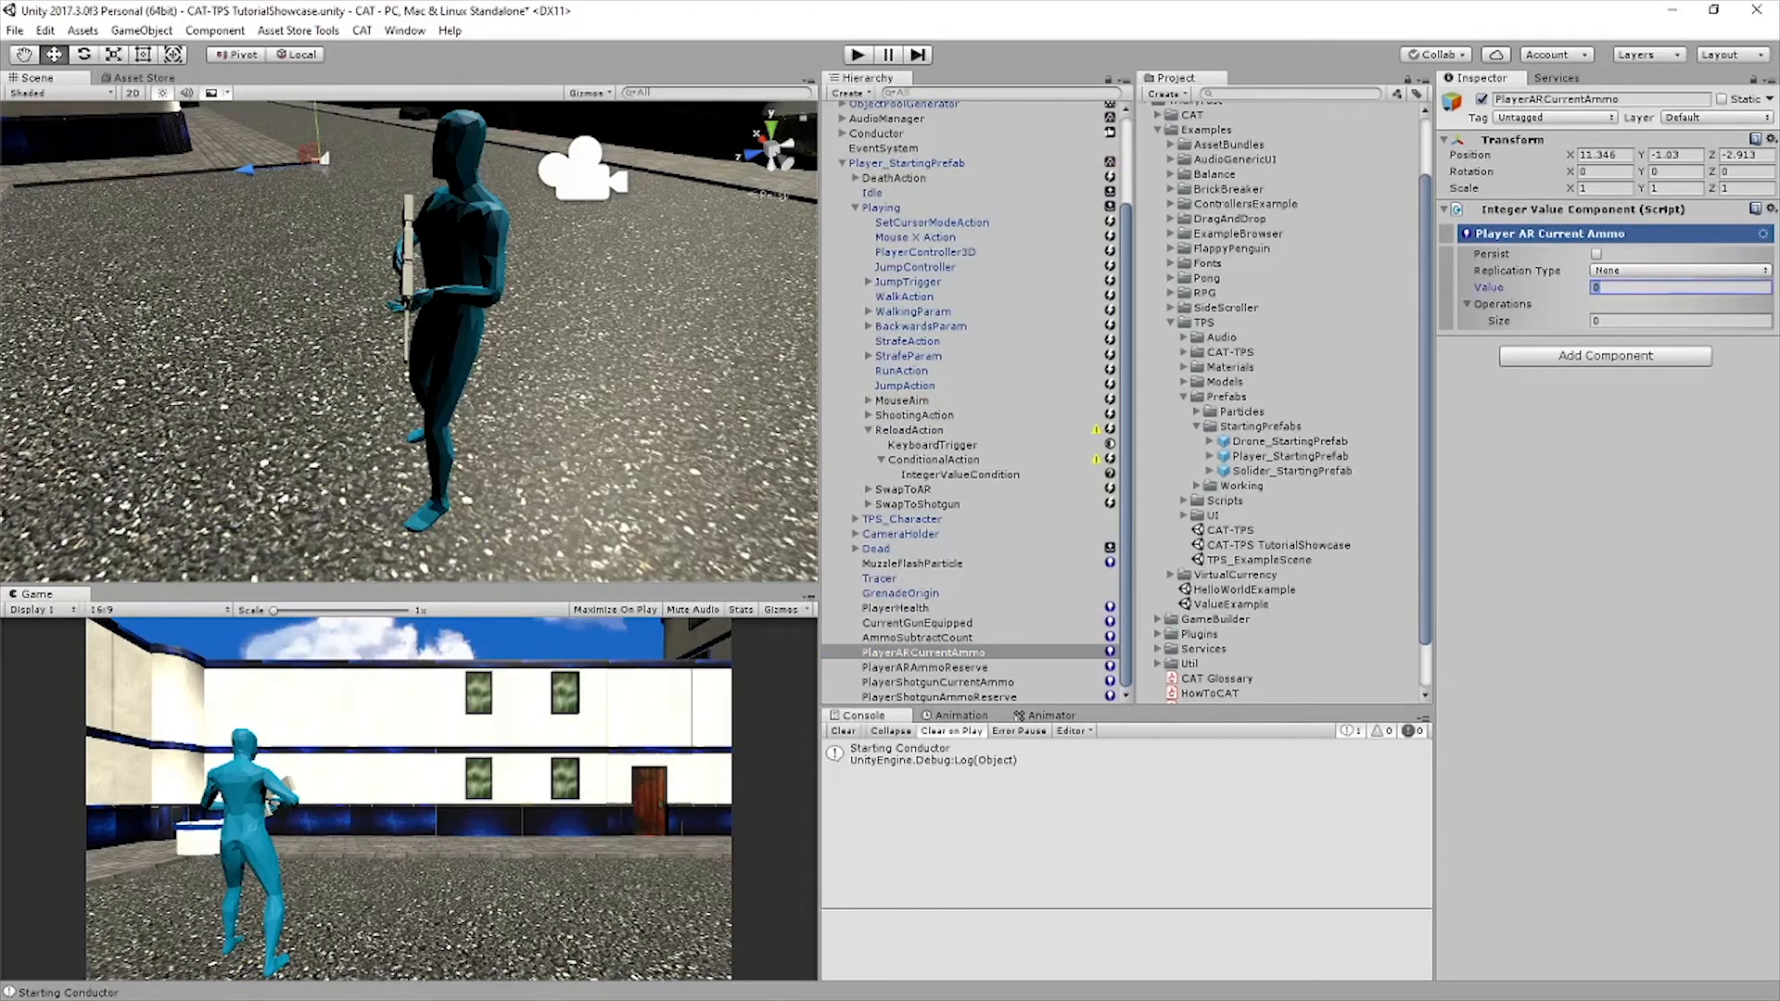
{"action": "type", "text": "30"}
{"action": "key", "text": "Return"}
{"action": "left_click", "coordinate": [925, 667]}
{"action": "left_click", "coordinate": [1615, 234]}
{"action": "left_click", "coordinate": [1680, 288]}
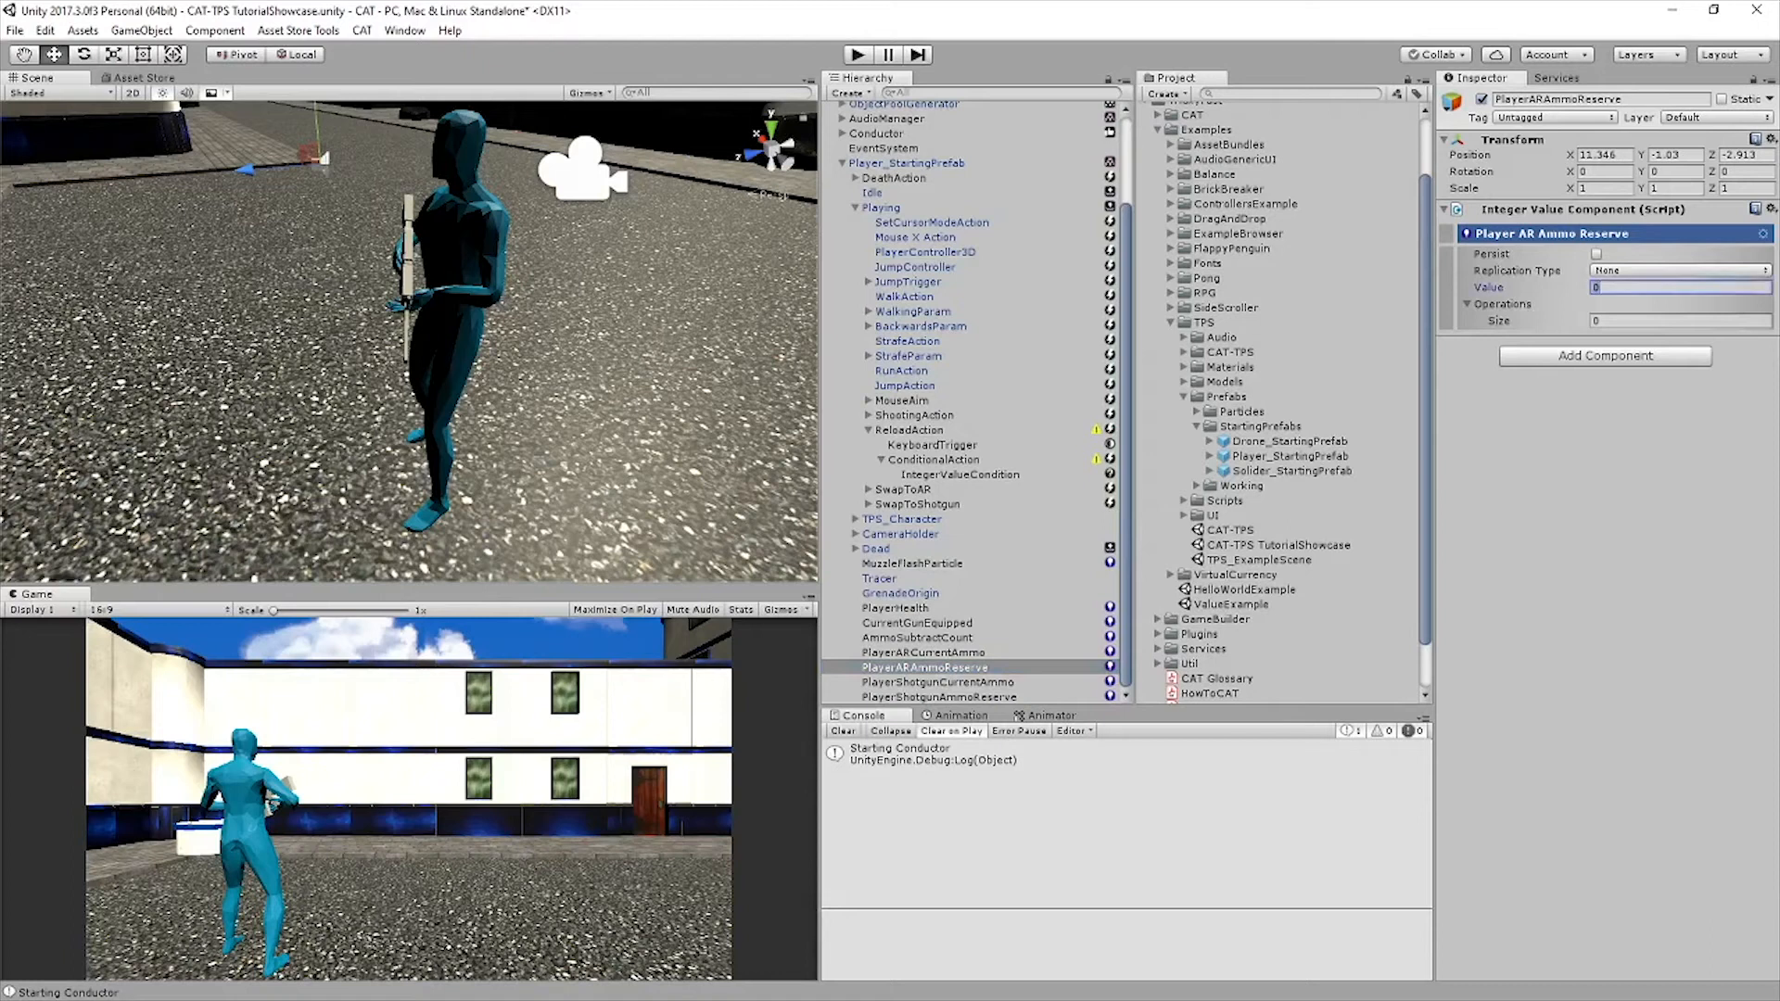
{"action": "type", "text": "150"}
{"action": "key", "text": "Return"}
Set the value of PlayerShotgunCurrentAmmo to 8 and of PlayerShotgunAmmoReserve to 32
{"action": "left_click", "coordinate": [938, 682]}
{"action": "left_click", "coordinate": [1614, 233]}
{"action": "left_click", "coordinate": [1680, 288]}
{"action": "type", "text": "8"}
{"action": "left_click", "coordinate": [938, 697]}
{"action": "left_click", "coordinate": [1615, 234]}
{"action": "left_click", "coordinate": [1679, 287]}
{"action": "type", "text": "32"}
{"action": "key", "text": "Return"}
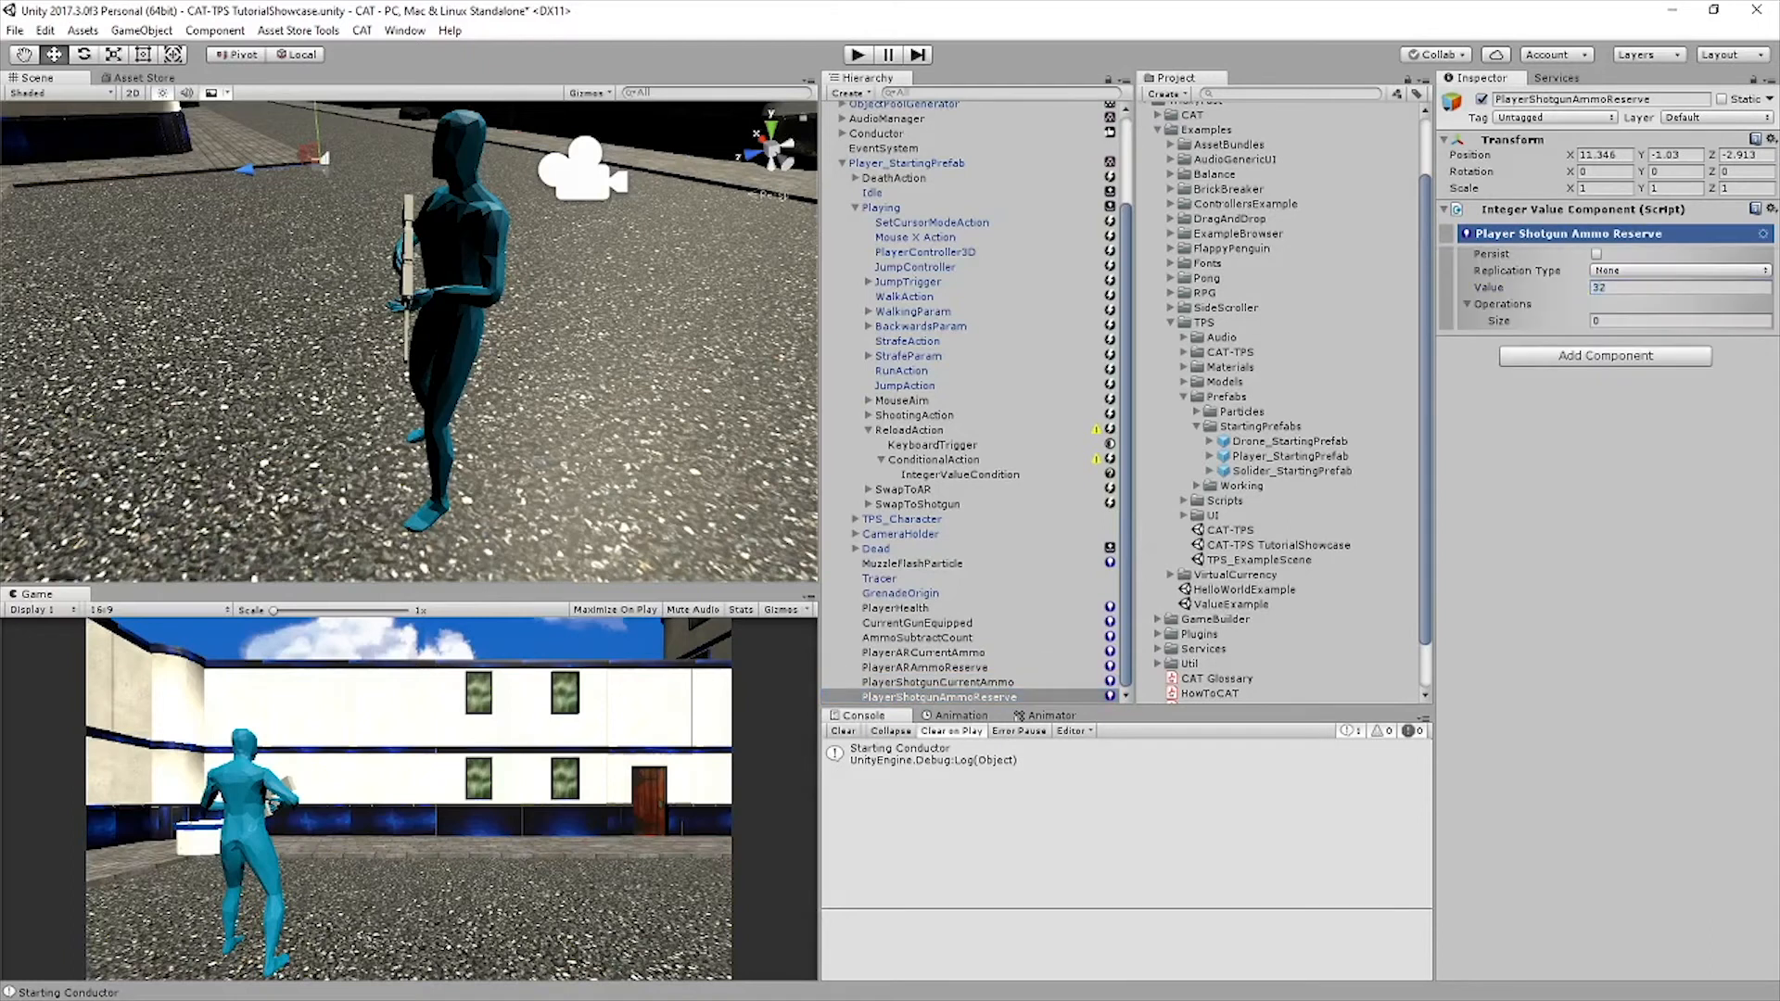
Set the comparison value of ReloadAction's CurrentGunEquipped condition to 1 and save the scene
{"action": "left_click", "coordinate": [918, 638]}
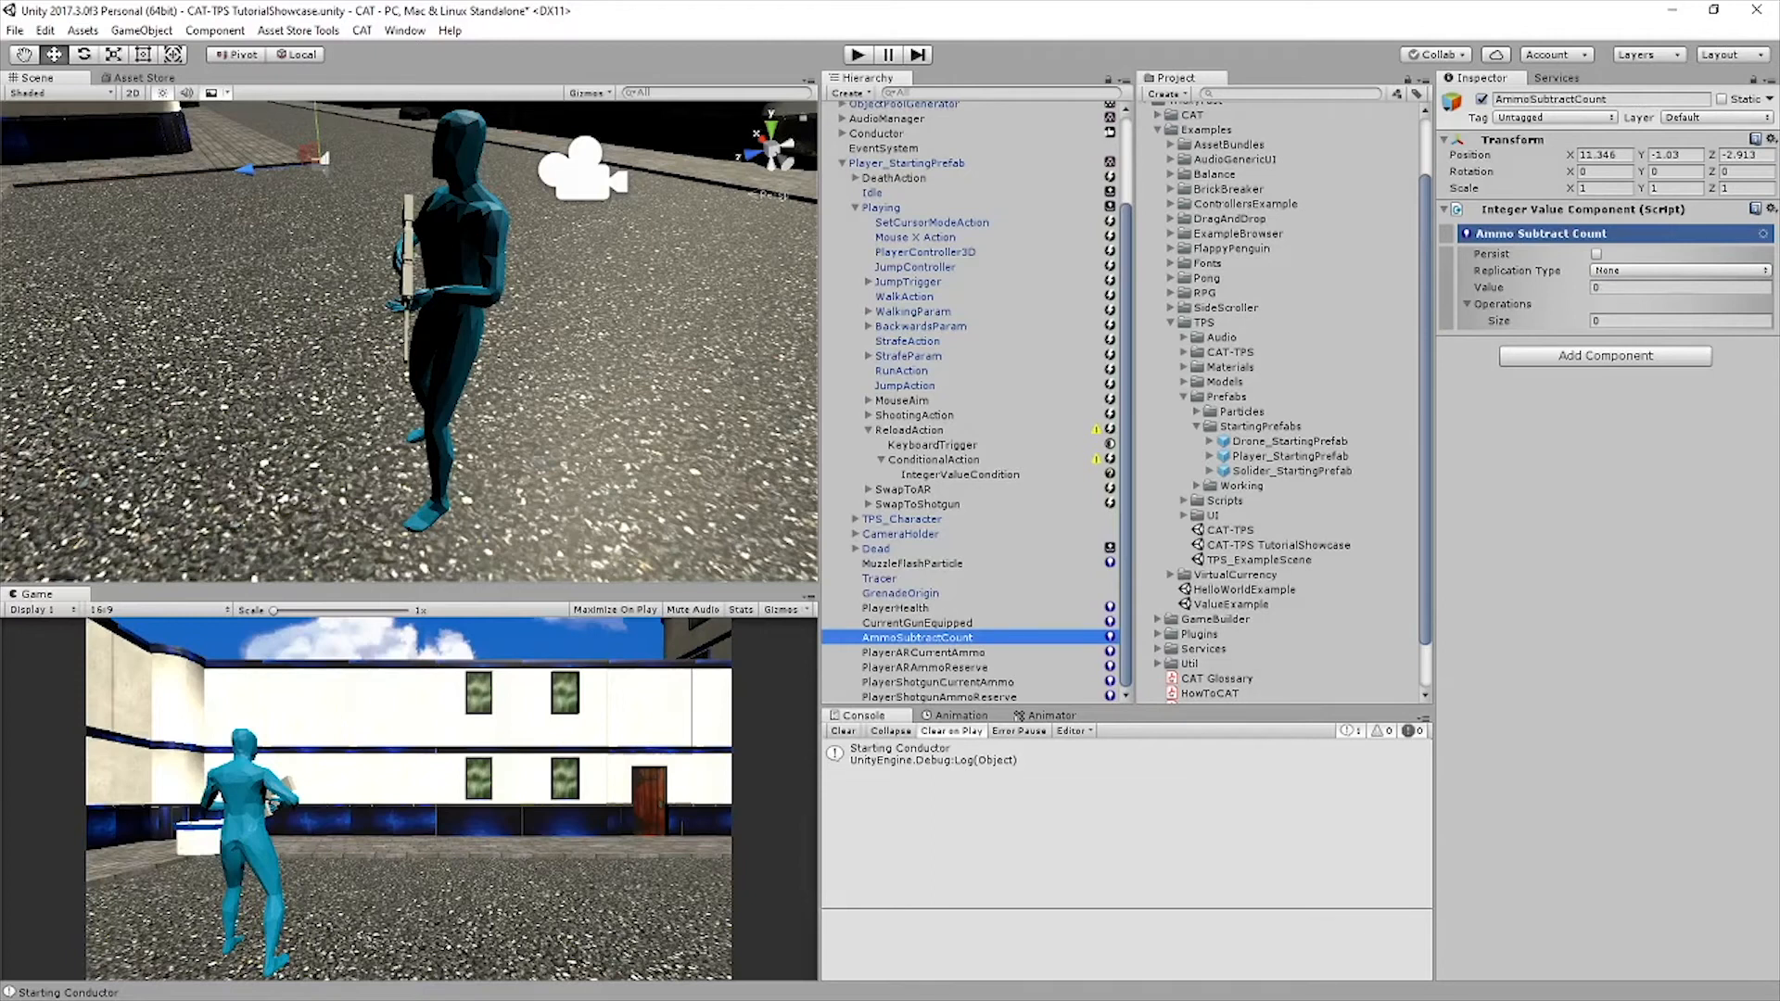
{"action": "left_click", "coordinate": [960, 475]}
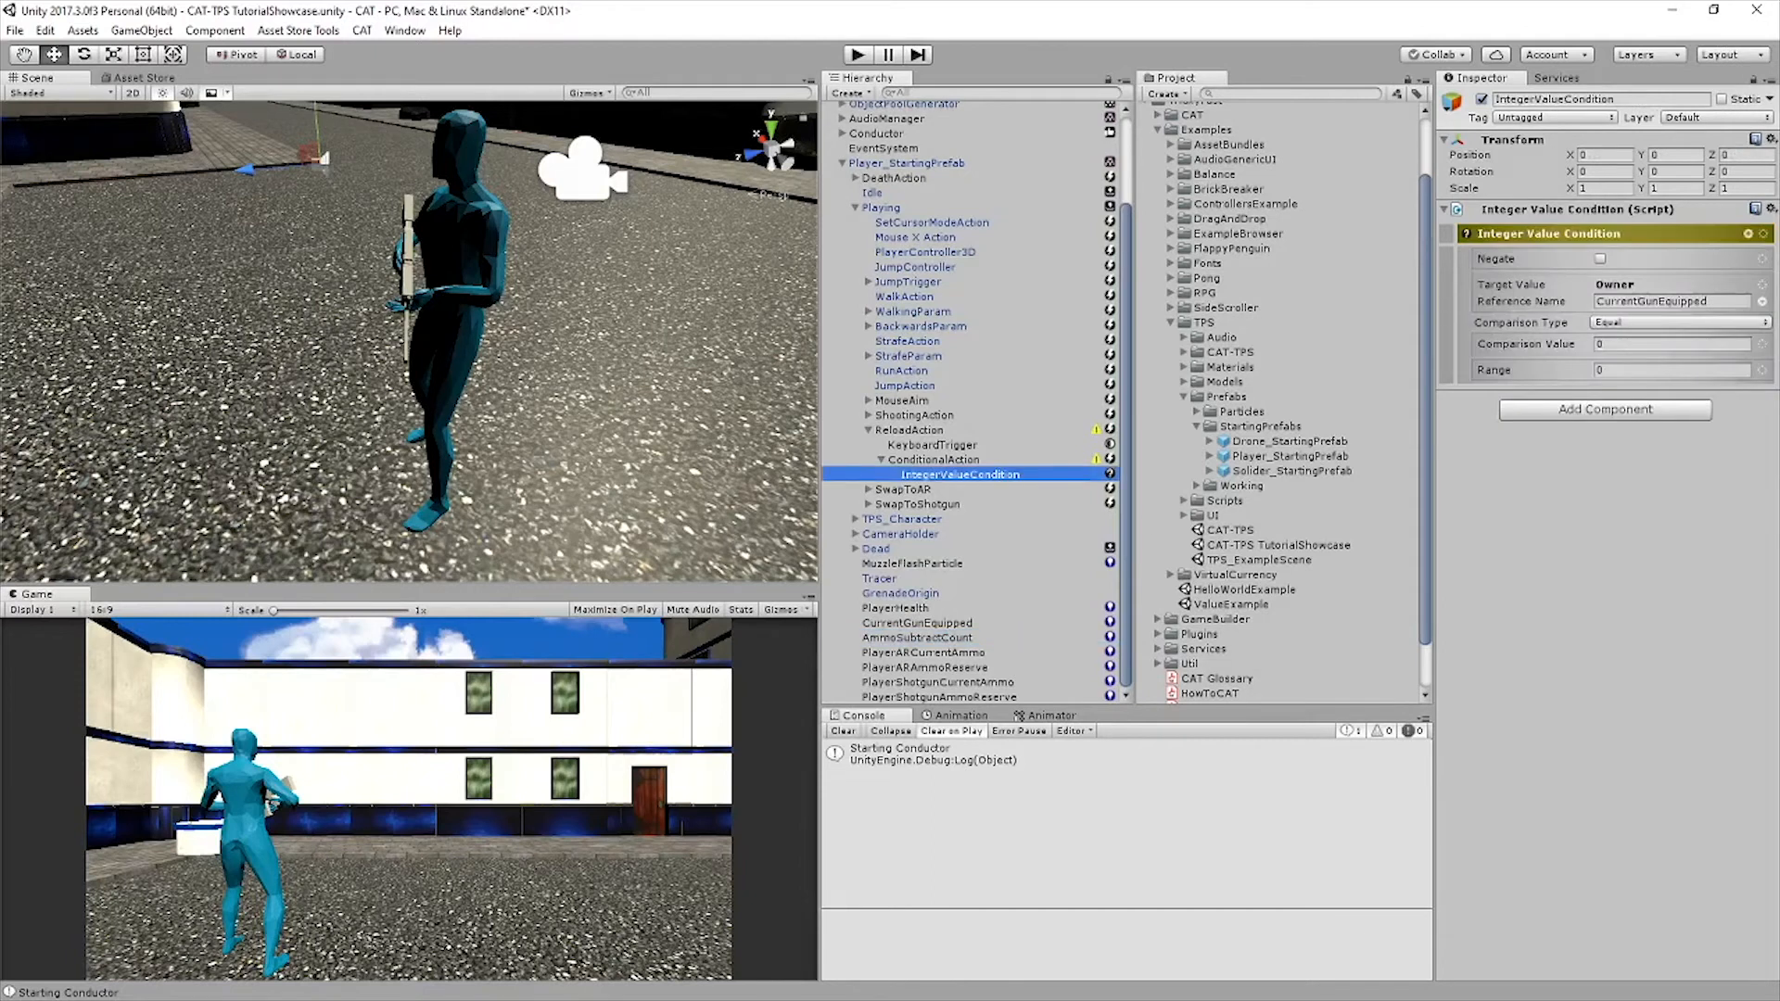
{"action": "left_click", "coordinate": [1671, 344]}
{"action": "type", "text": "1"}
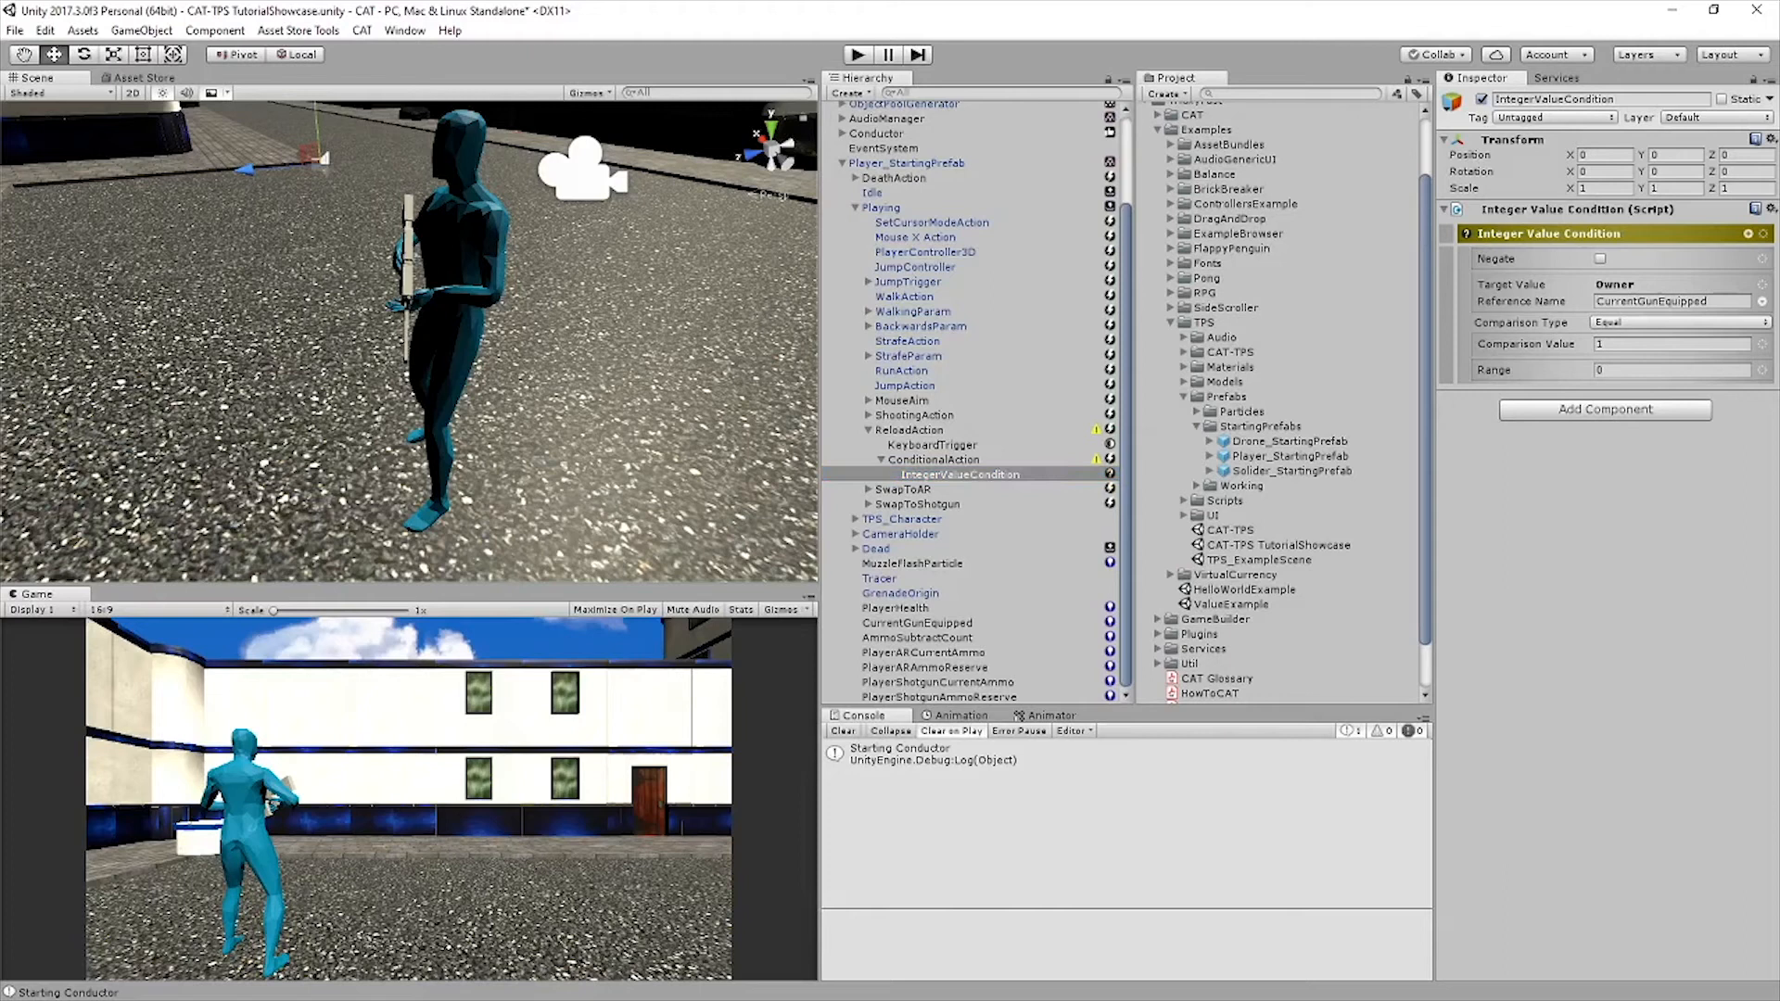
{"action": "key", "text": "ctrl+s"}
{"action": "left_click", "coordinate": [1749, 234]}
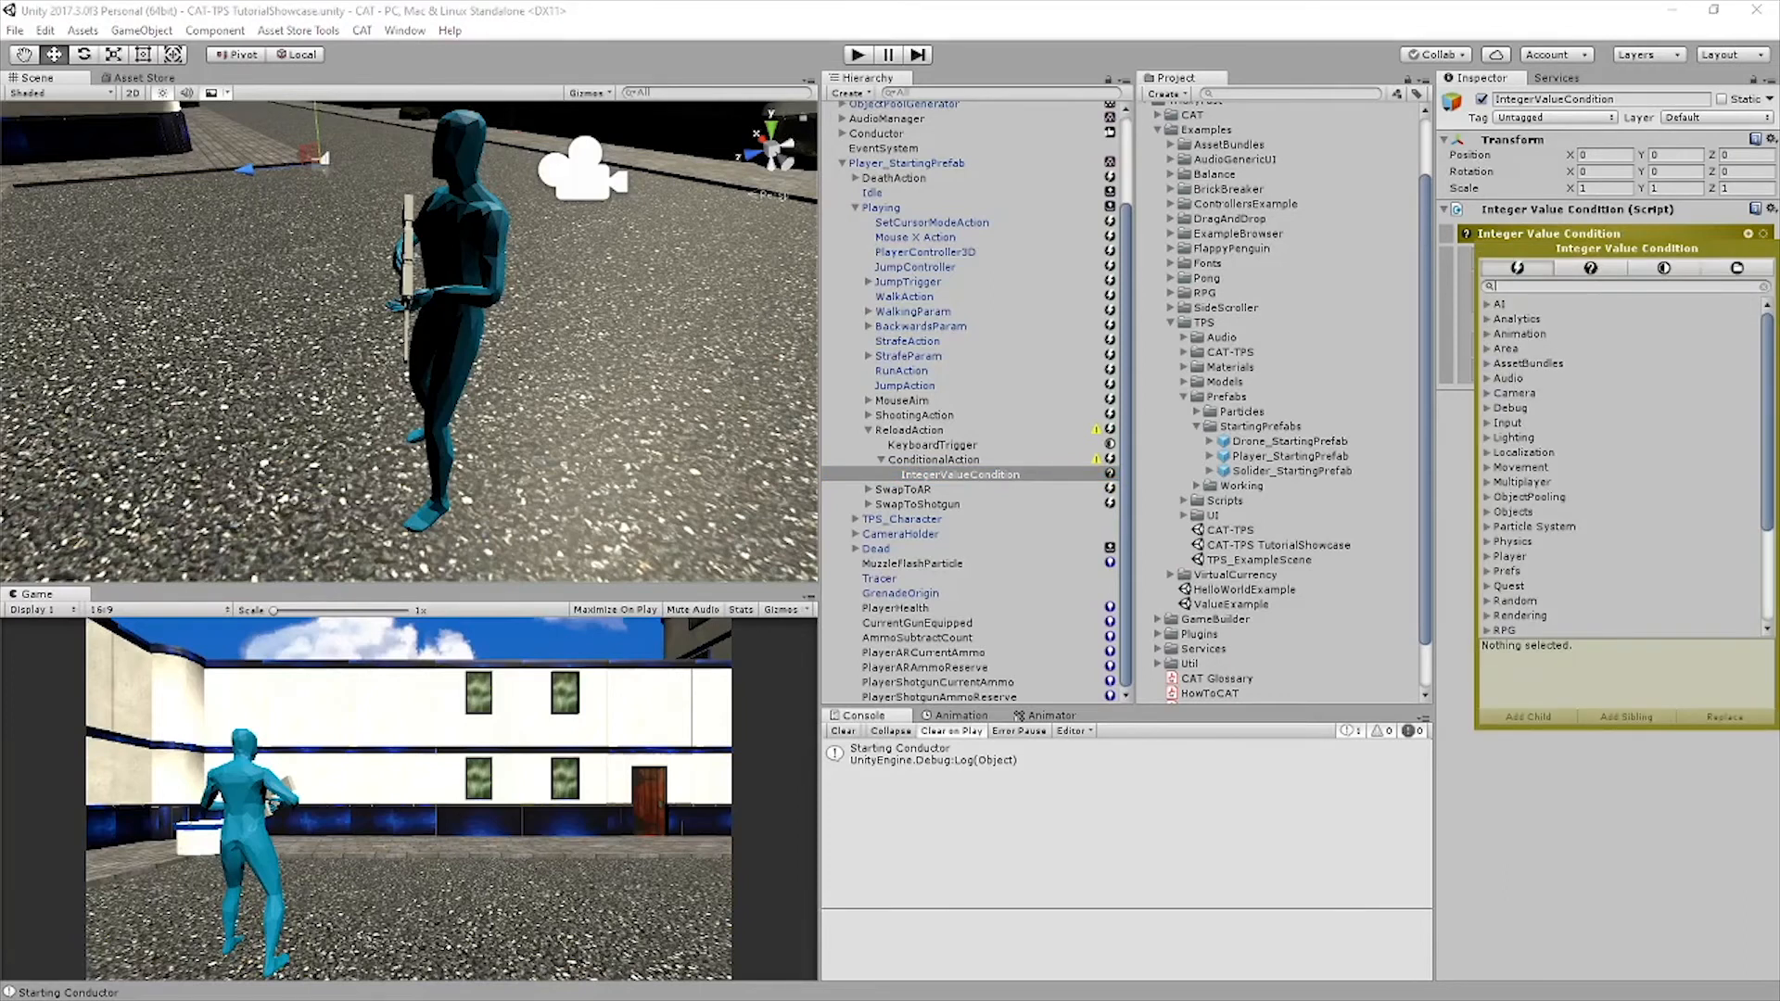
{"action": "key", "text": "Escape"}
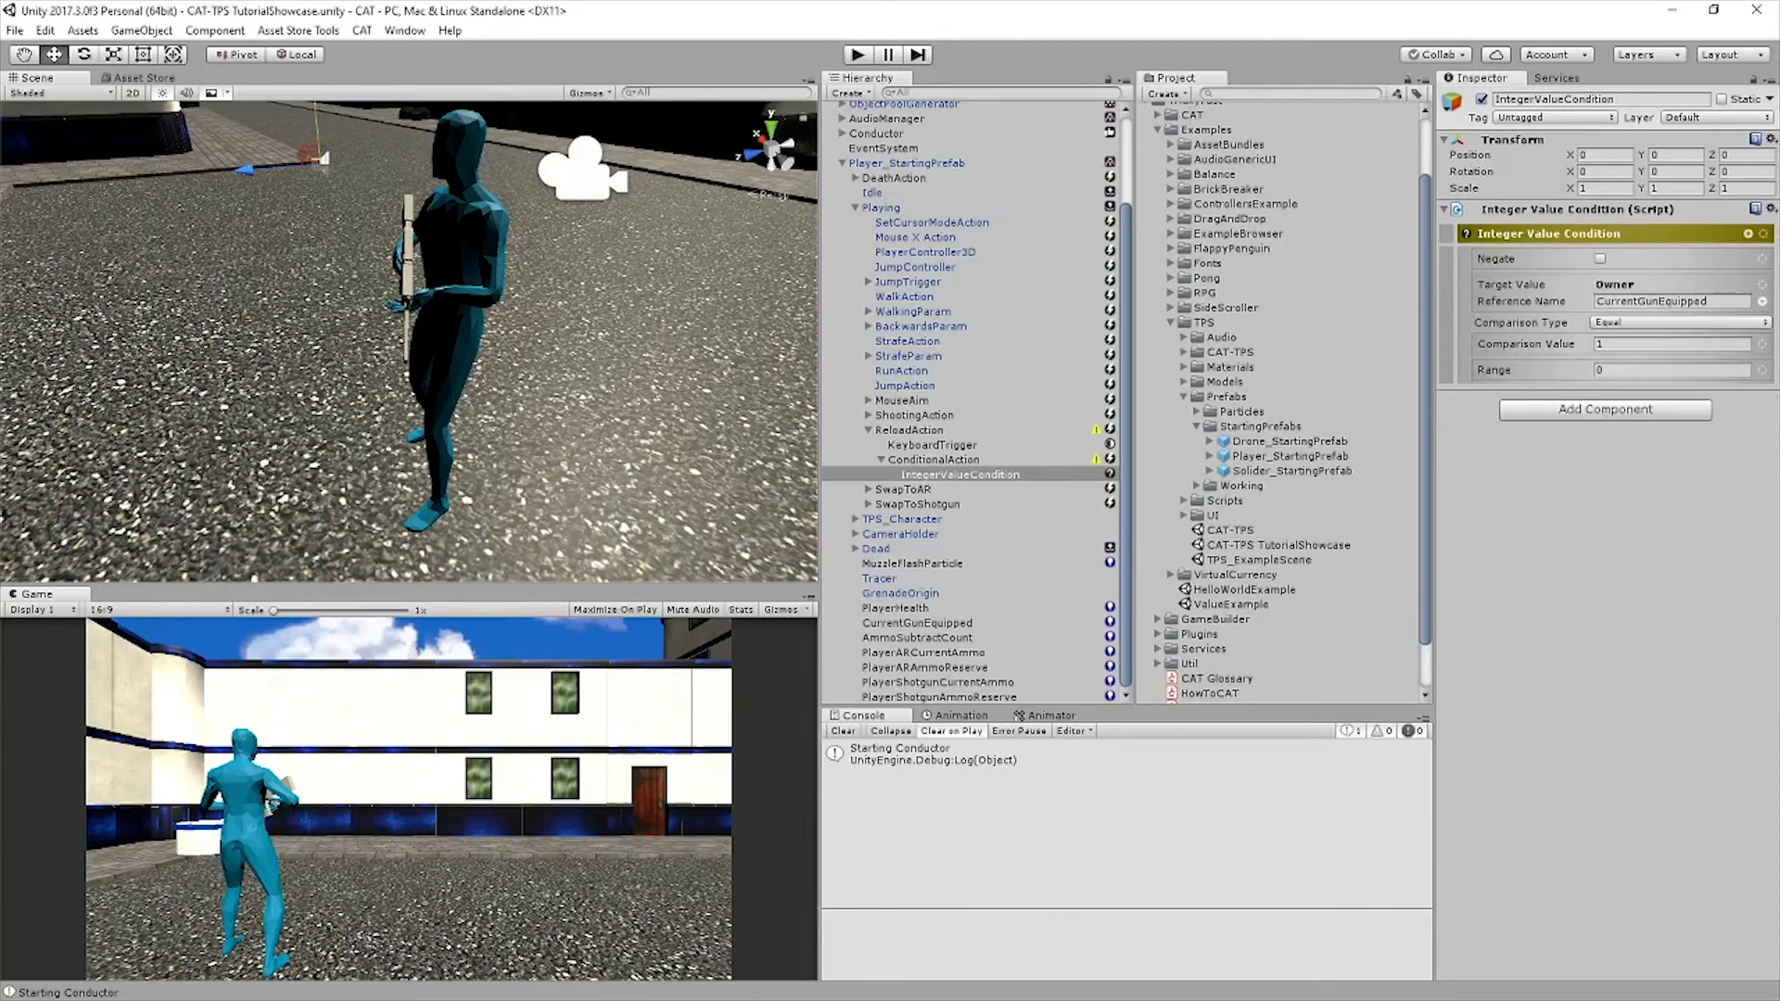
Duplicate ReloadAction's conditional action, nest the copy inside the original, and rename it AR
{"action": "left_click", "coordinate": [933, 459]}
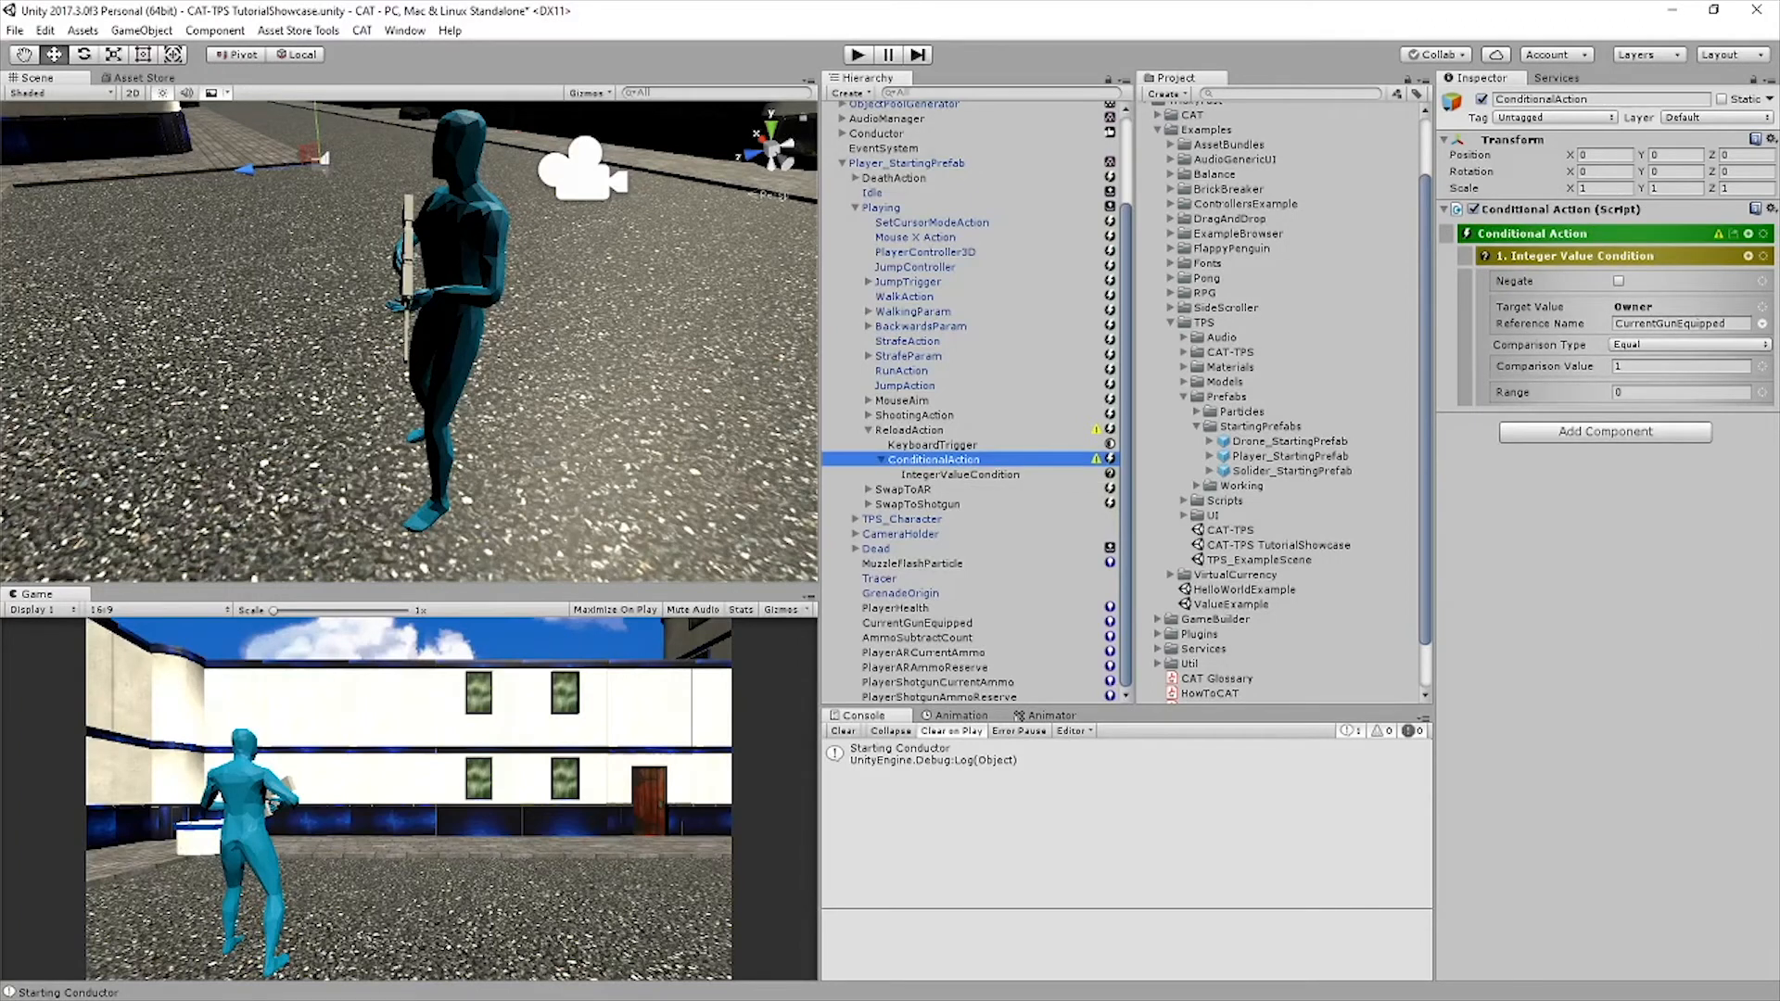
{"action": "key", "text": "ctrl+d"}
{"action": "left_click_drag", "start_coordinate": [943, 489], "coordinate": [936, 459]}
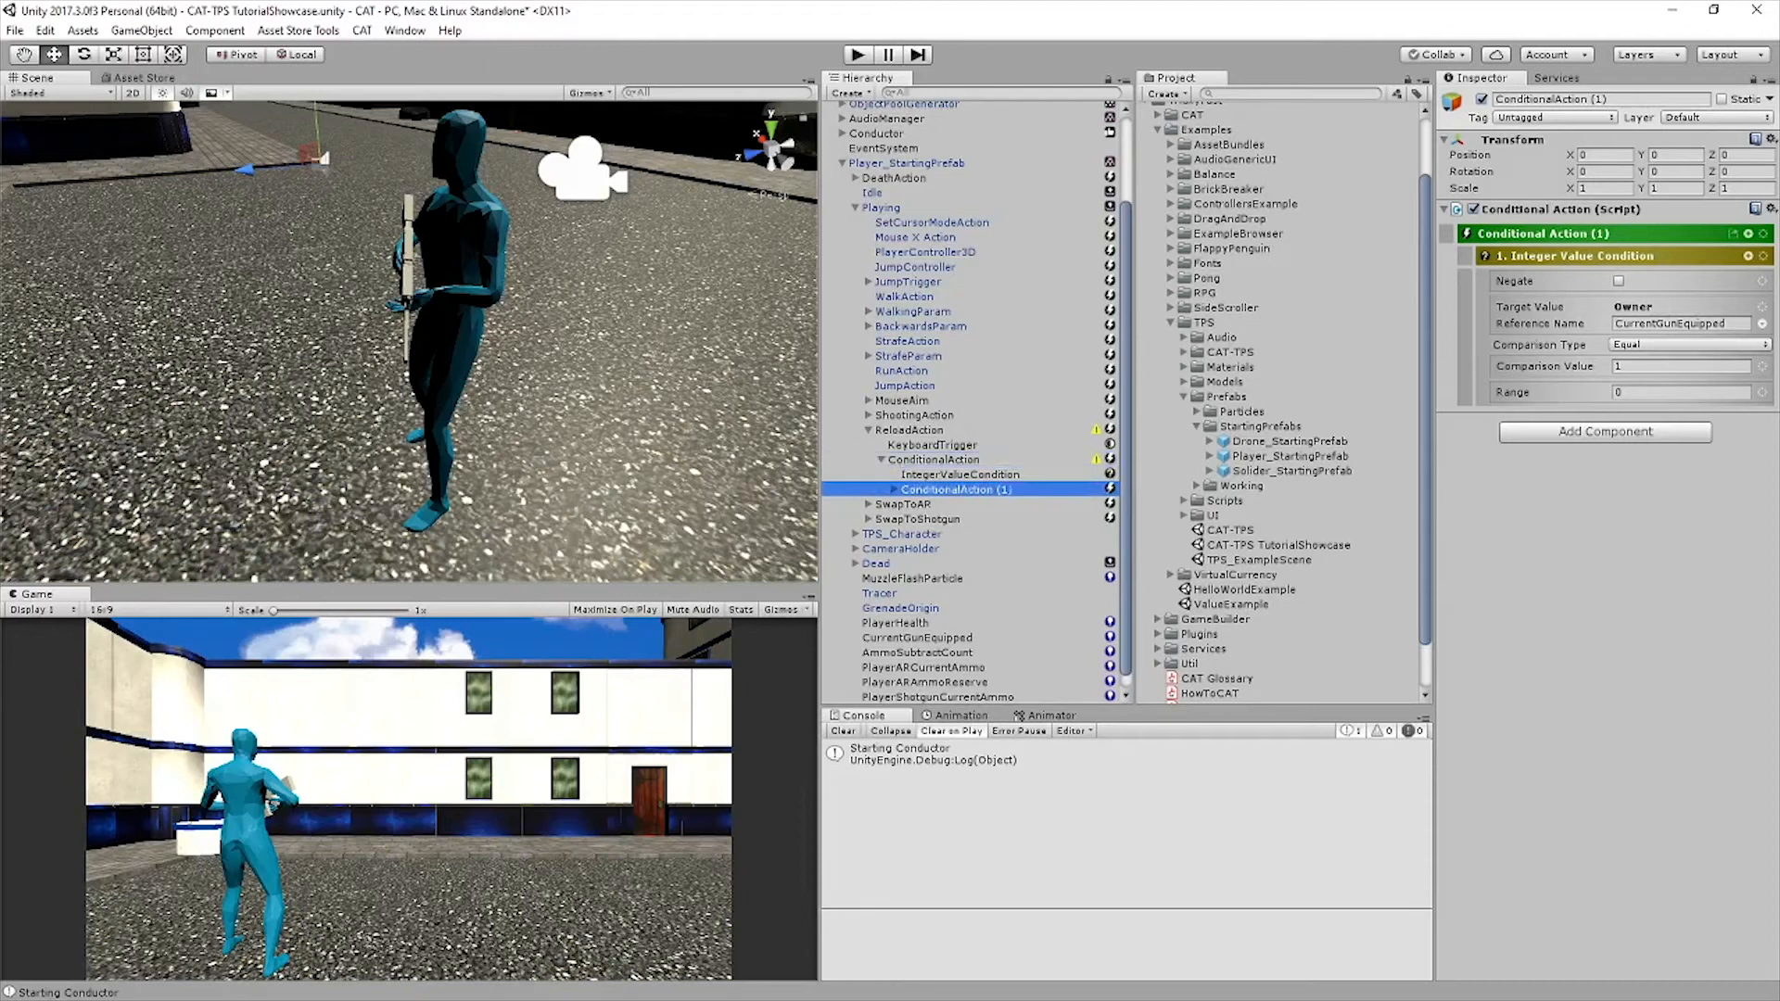
{"action": "left_click", "coordinate": [1601, 99]}
{"action": "type", "text": "AR"}
{"action": "key", "text": "Return"}
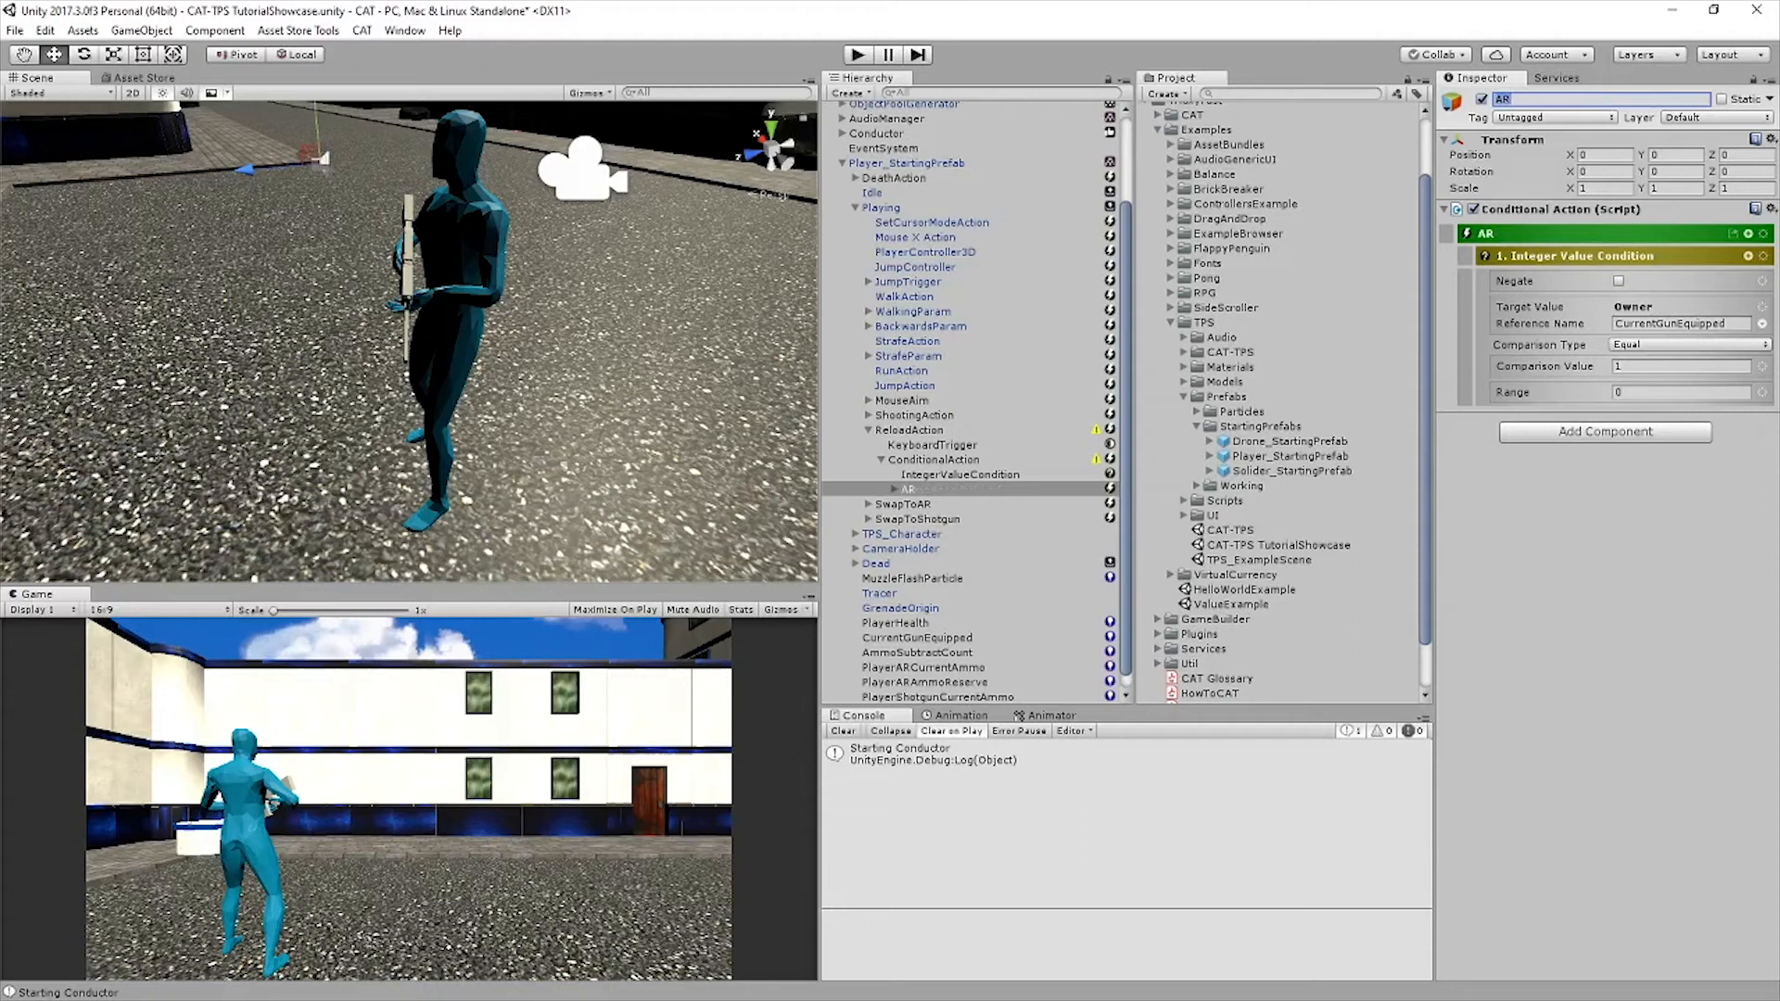
Make the AR action's condition check that PlayerARCurrentAmmo is Less Than 30, and save the scene
{"action": "left_click", "coordinate": [1696, 326]}
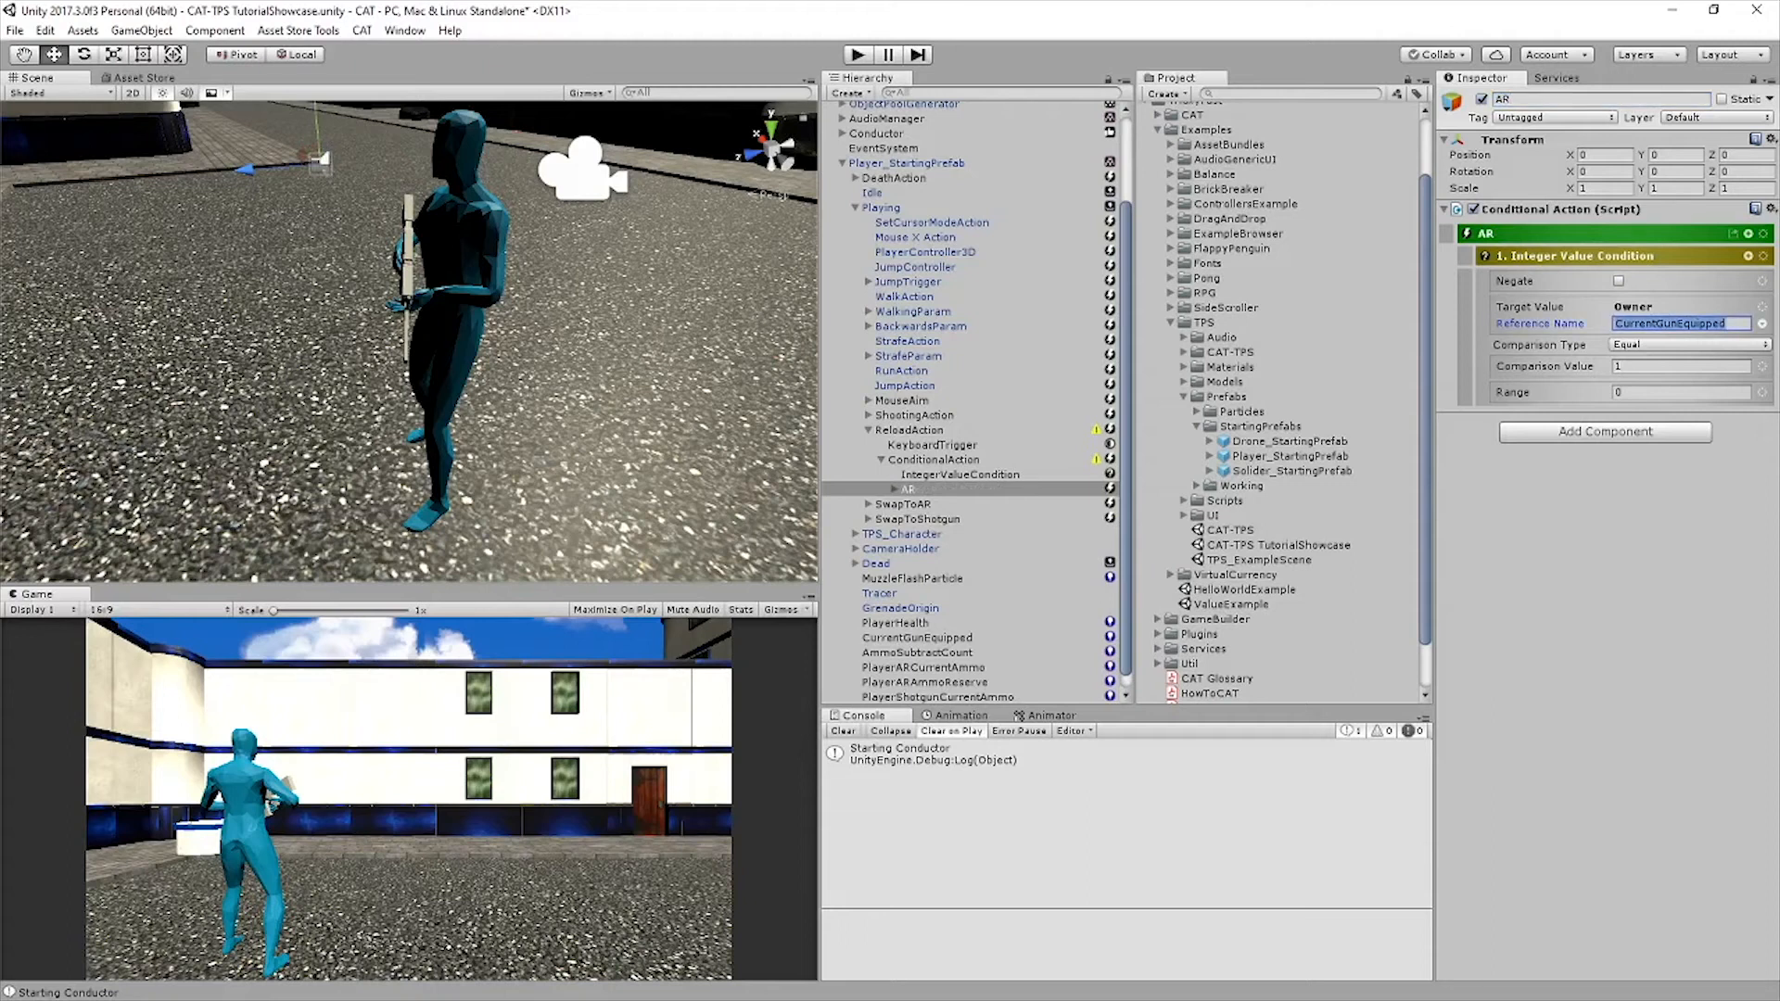
{"action": "type", "text": "PlayerARCurrentAmmo"}
{"action": "key", "text": "Return"}
{"action": "left_click", "coordinate": [1689, 344]}
{"action": "left_click", "coordinate": [1678, 425]}
{"action": "left_click", "coordinate": [1678, 366]}
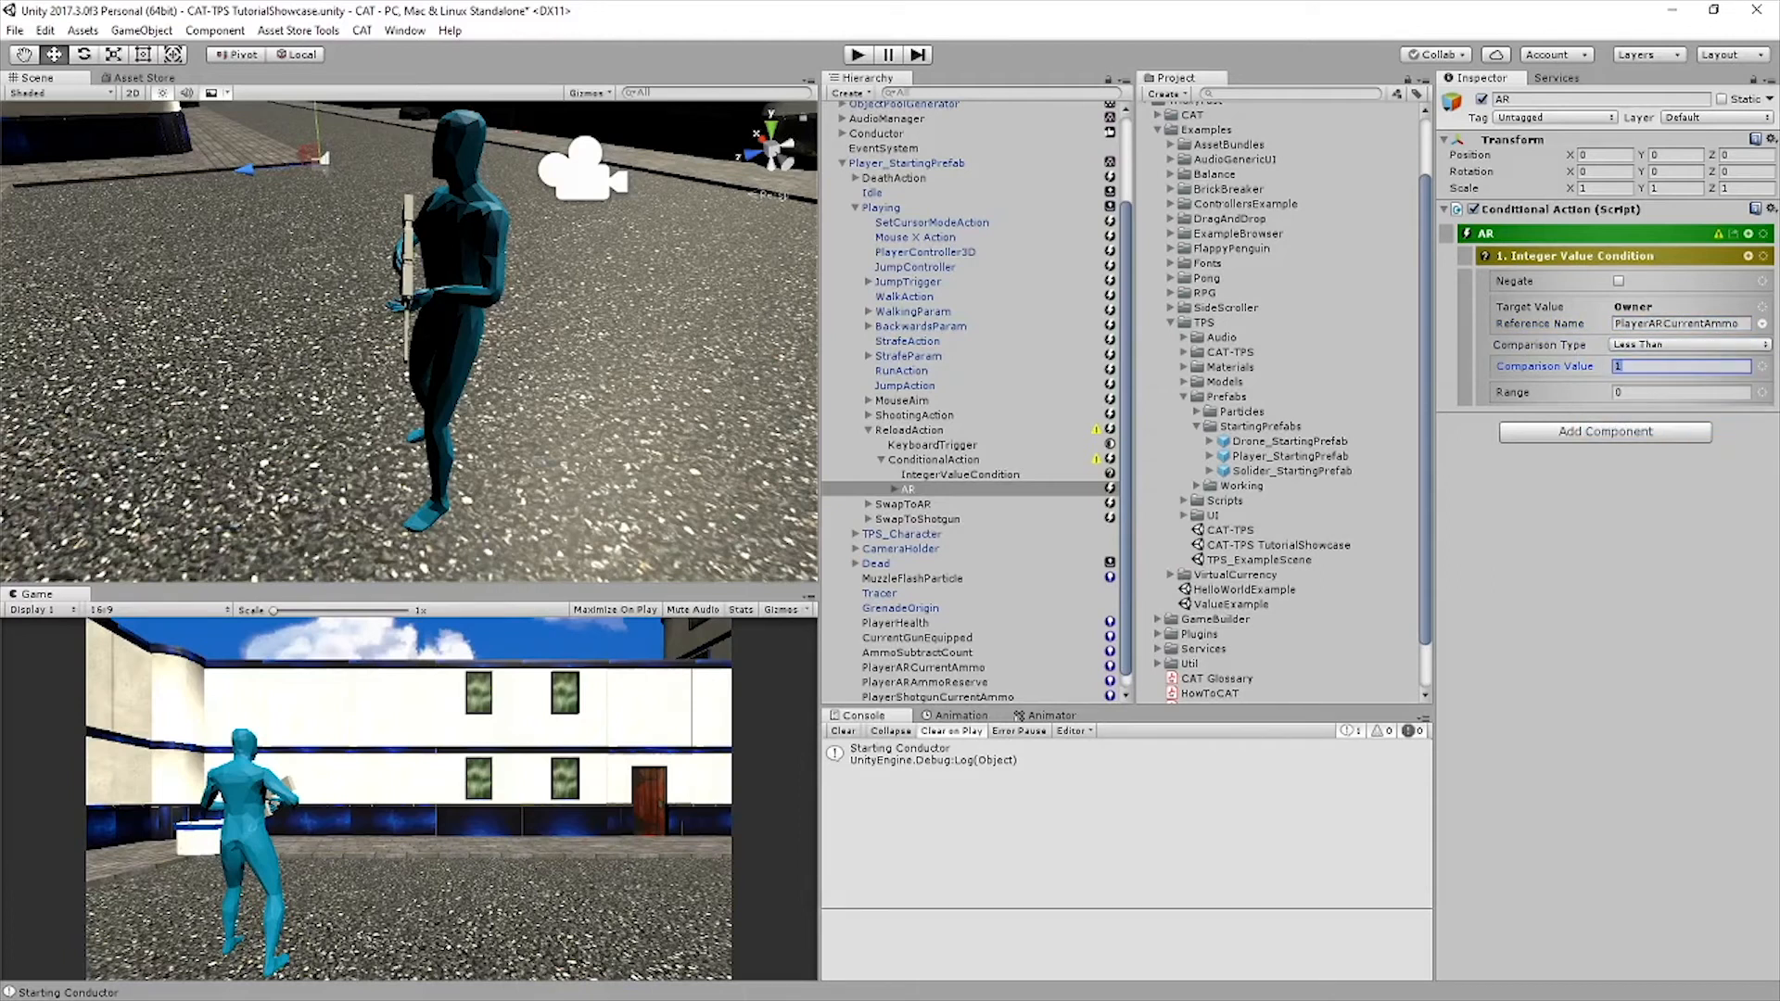
{"action": "type", "text": "30"}
{"action": "key", "text": "Return"}
{"action": "key", "text": "Escape"}
{"action": "key", "text": "ctrl+s"}
Add a Set Trigger Animation Param action beside the AR action's Integer Value Condition, with the parameter name Reload
{"action": "left_click", "coordinate": [894, 489]}
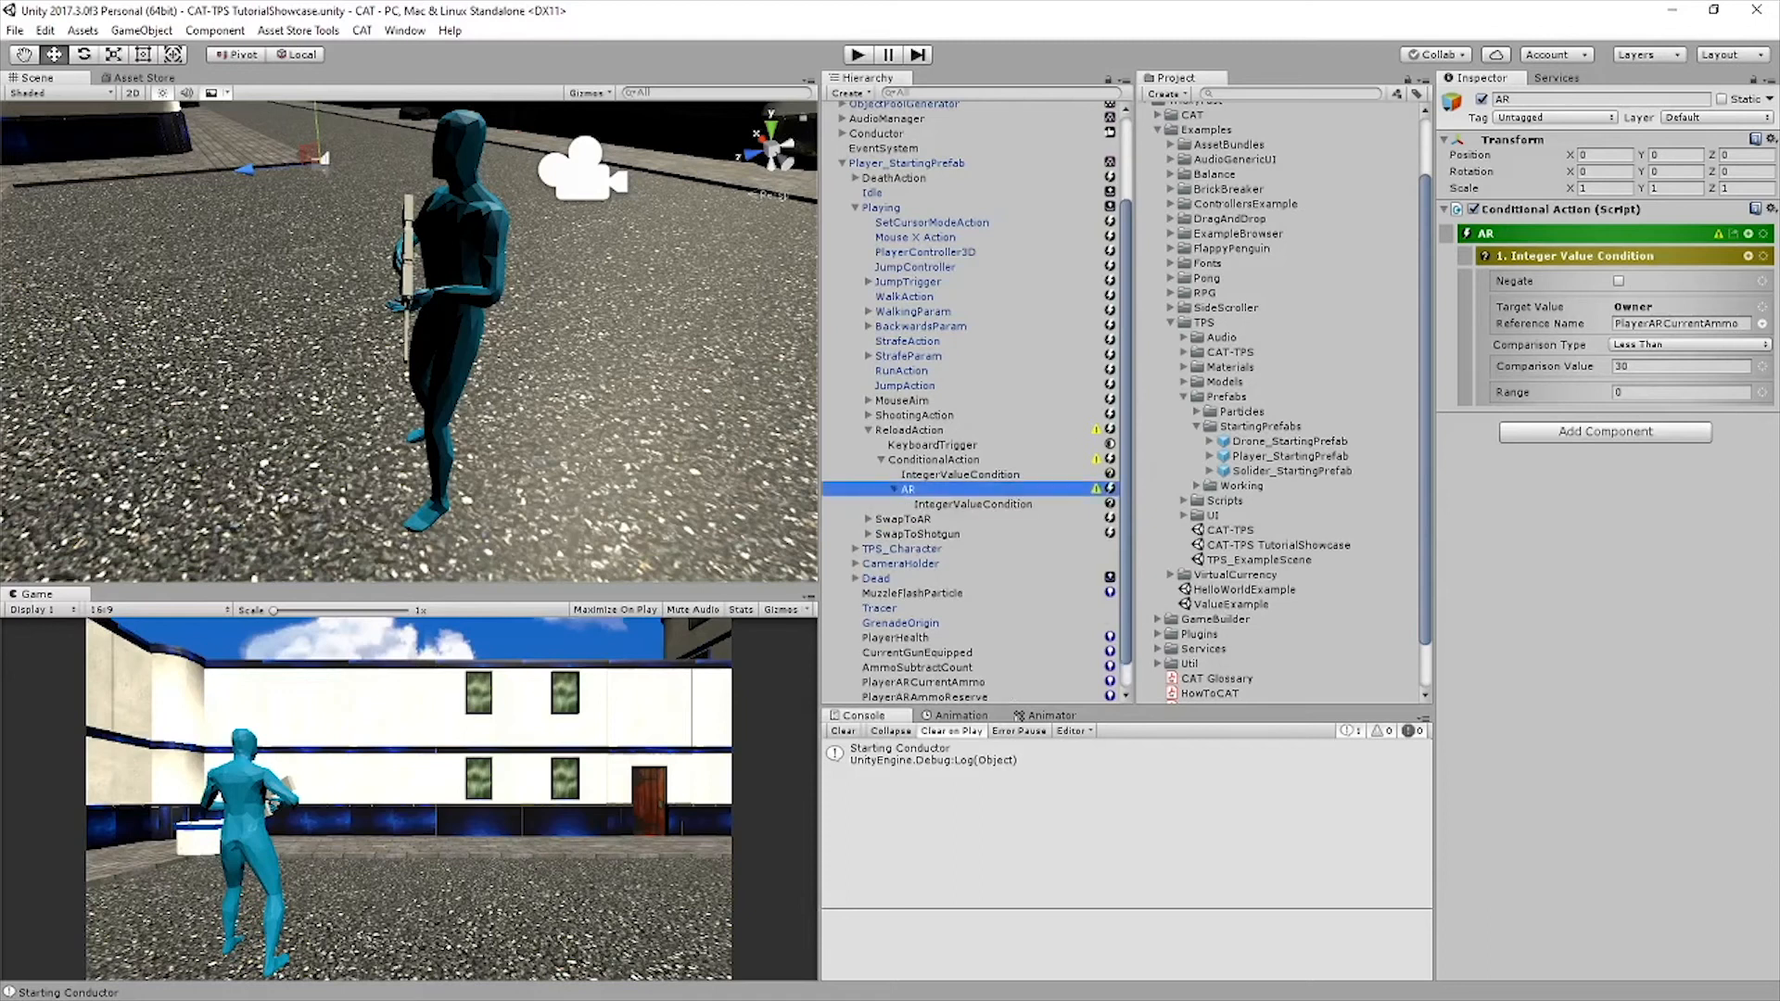
{"action": "left_click", "coordinate": [972, 505]}
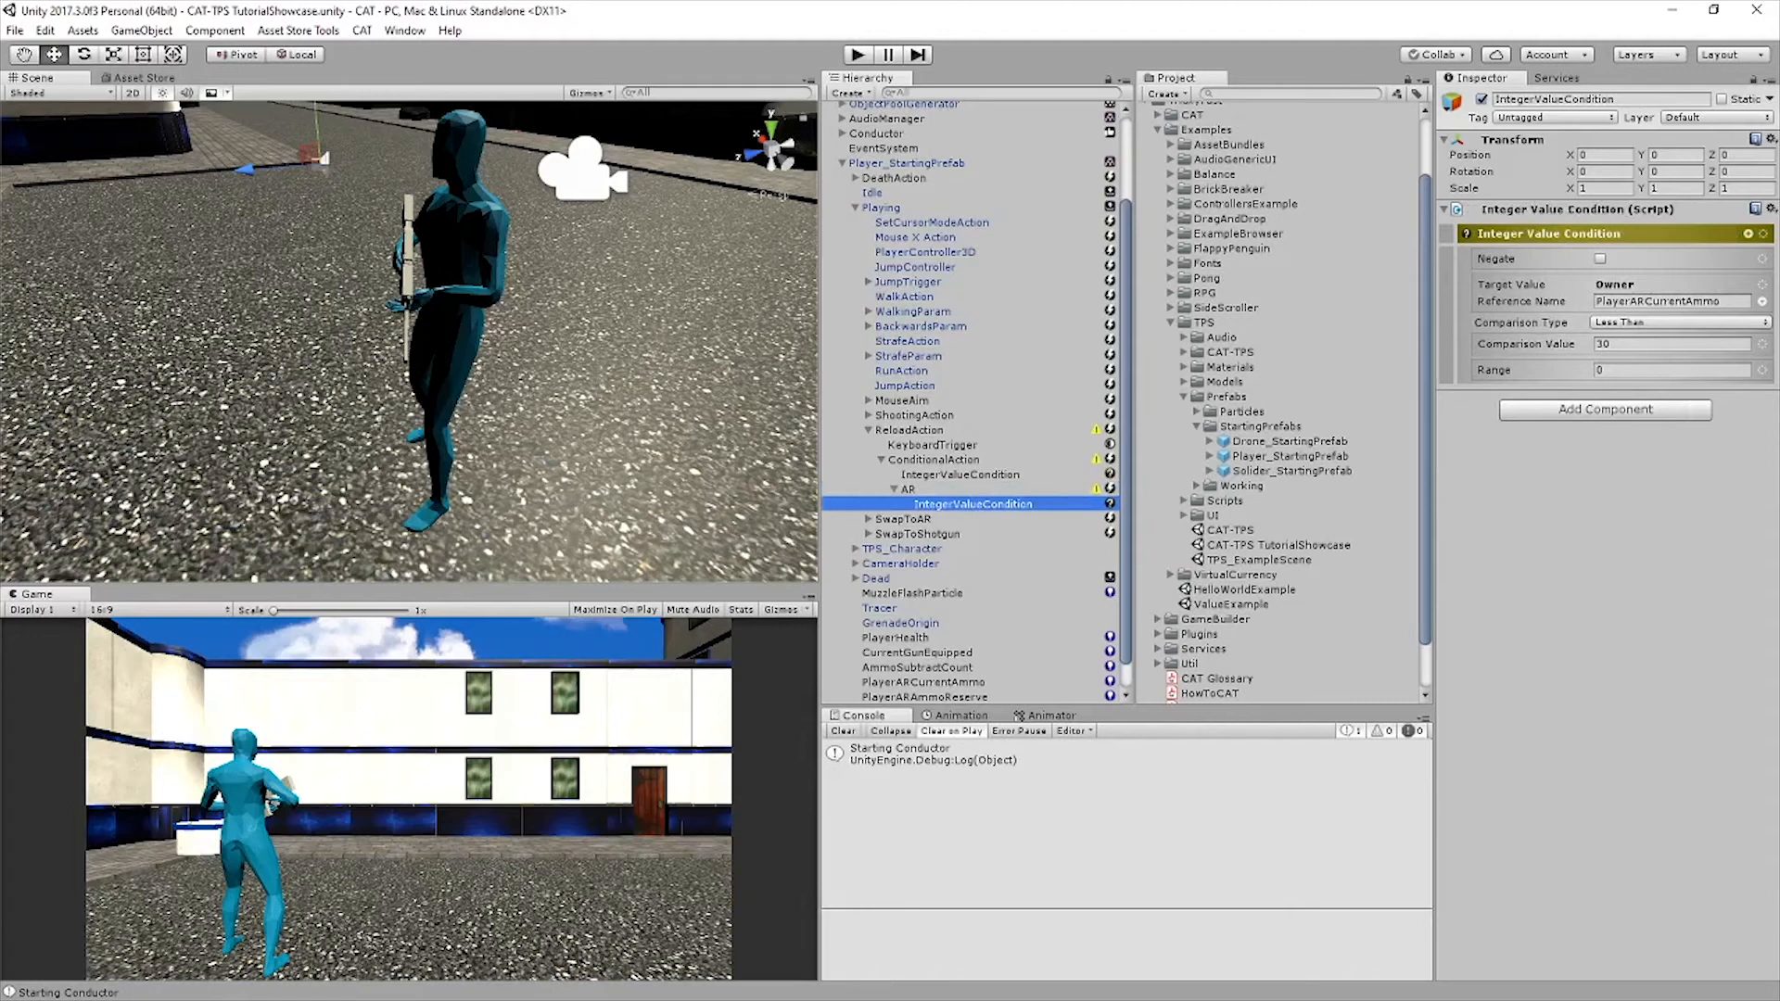
{"action": "left_click", "coordinate": [1748, 234]}
{"action": "type", "text": "set trig"}
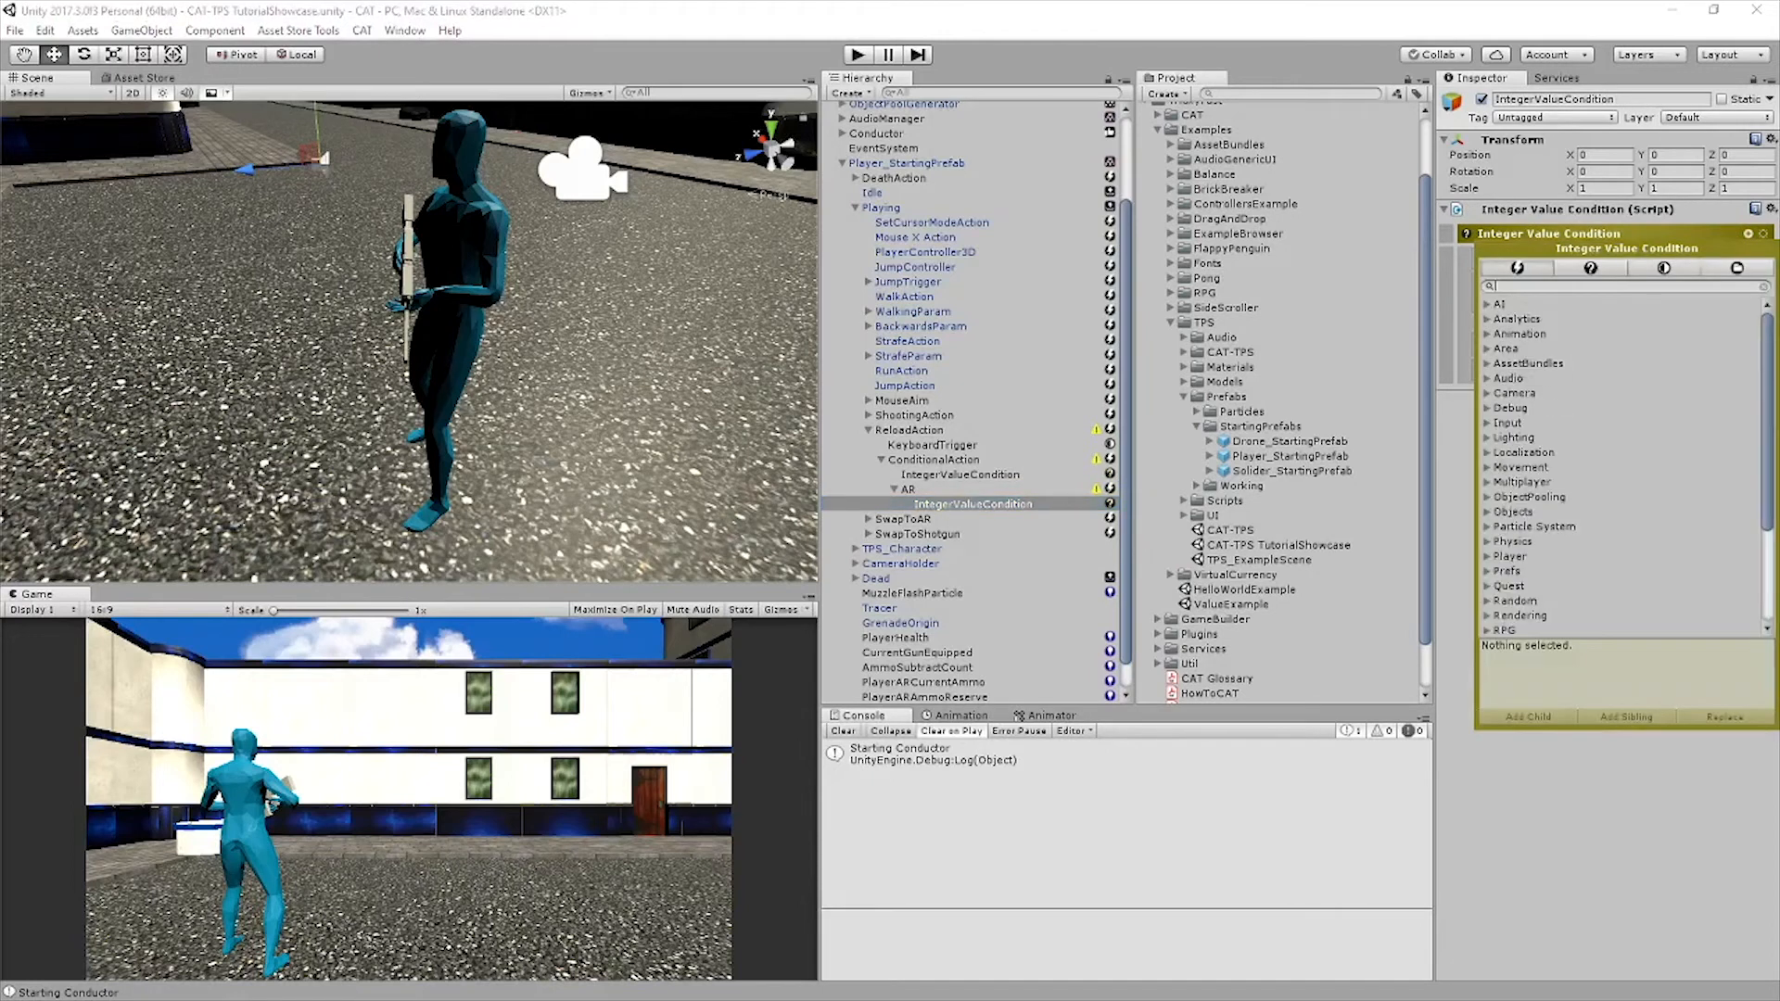
{"action": "left_click", "coordinate": [1583, 319]}
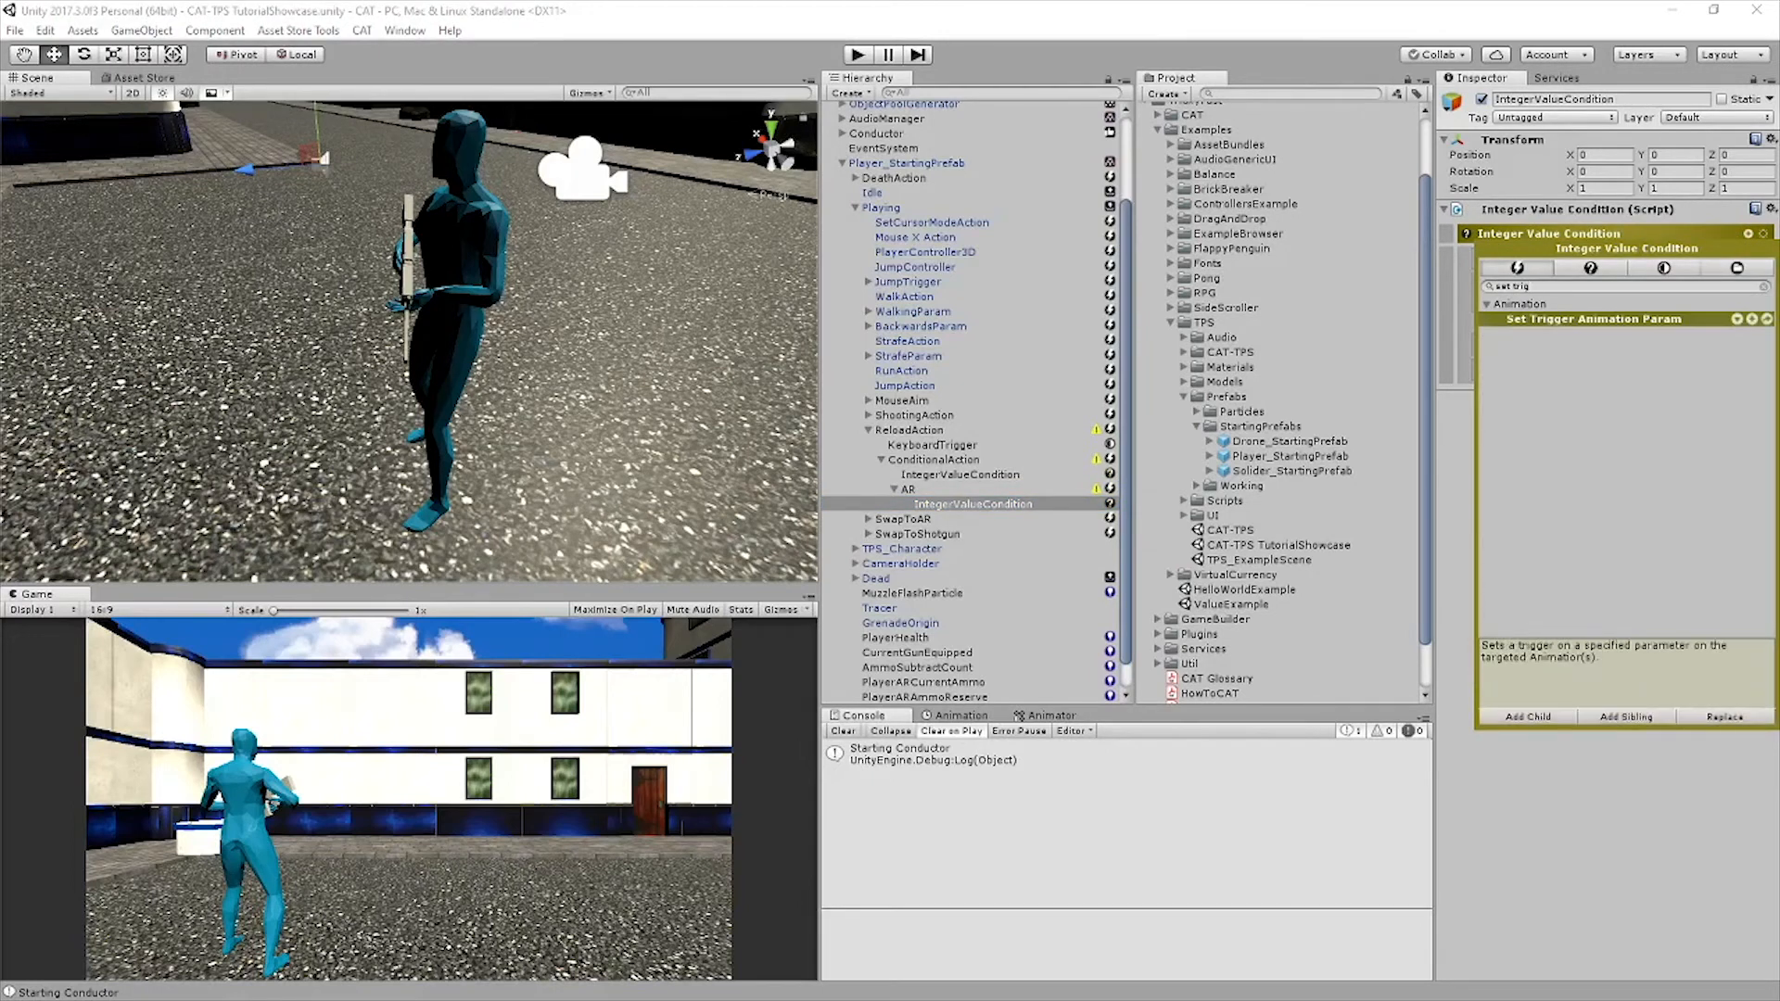
{"action": "type", "text": "Reload"}
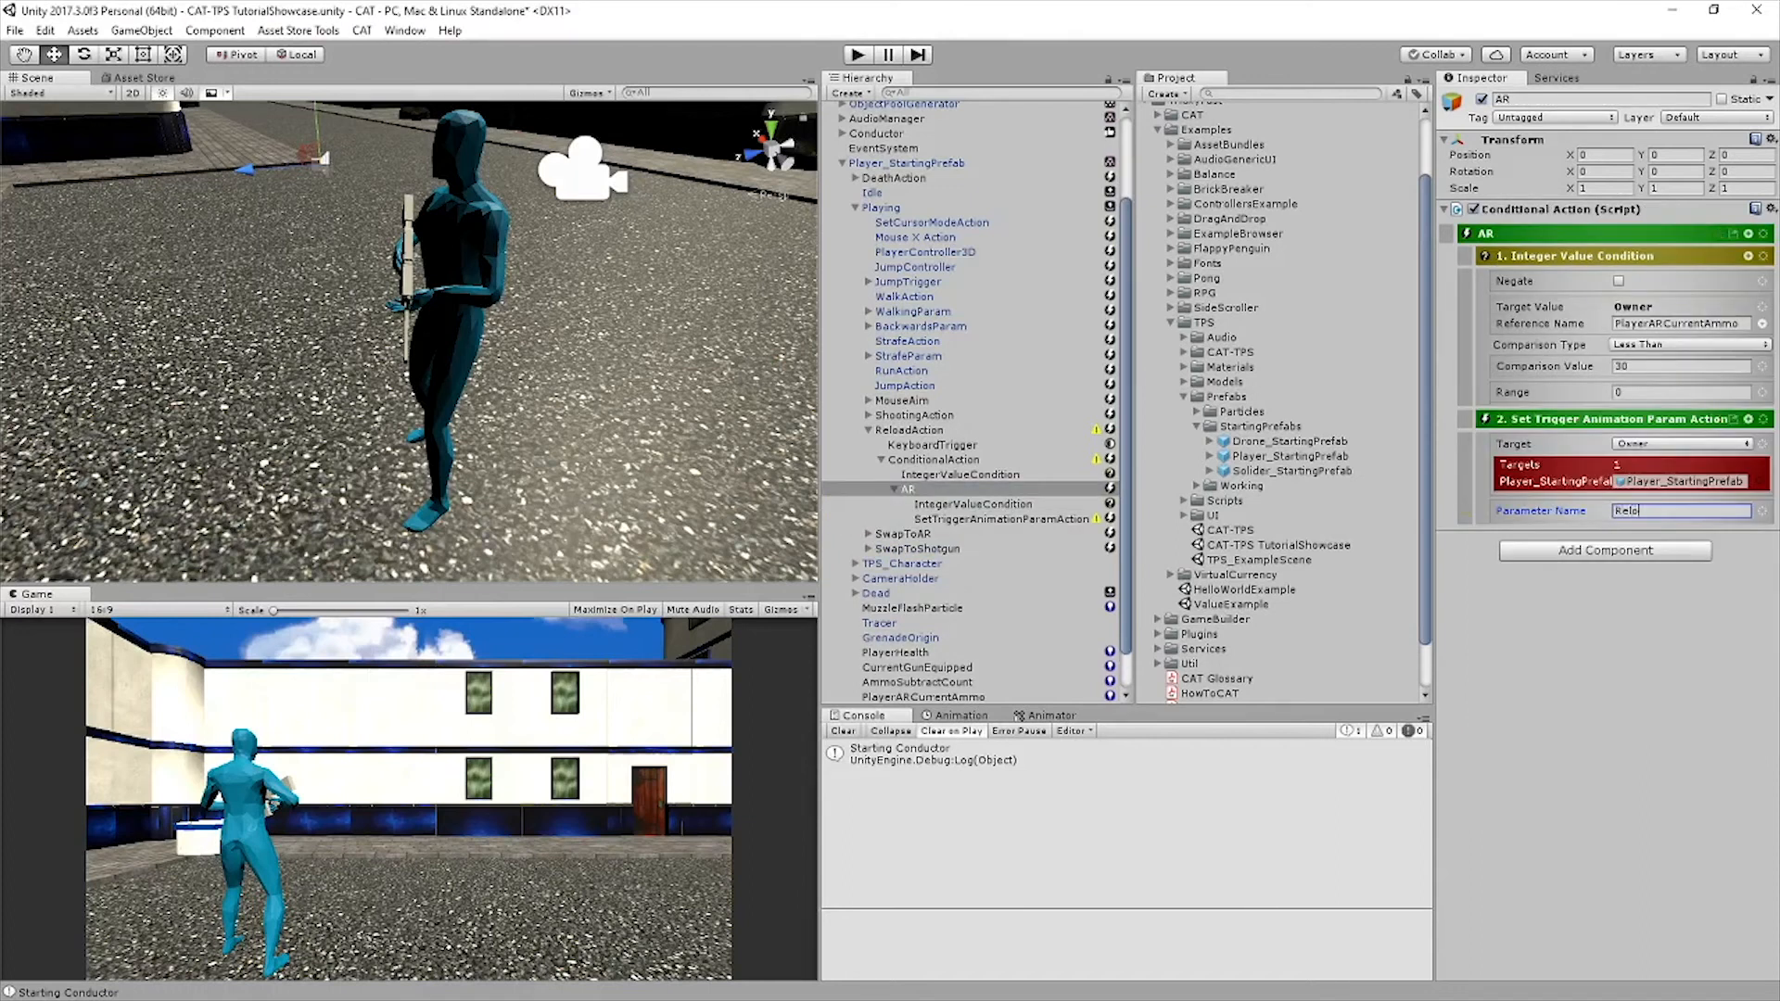
{"action": "key", "text": "Return"}
Enable the target path option of the Reload animation trigger, set the path to TPS_Character, and save the scene
{"action": "left_click", "coordinate": [1633, 444]}
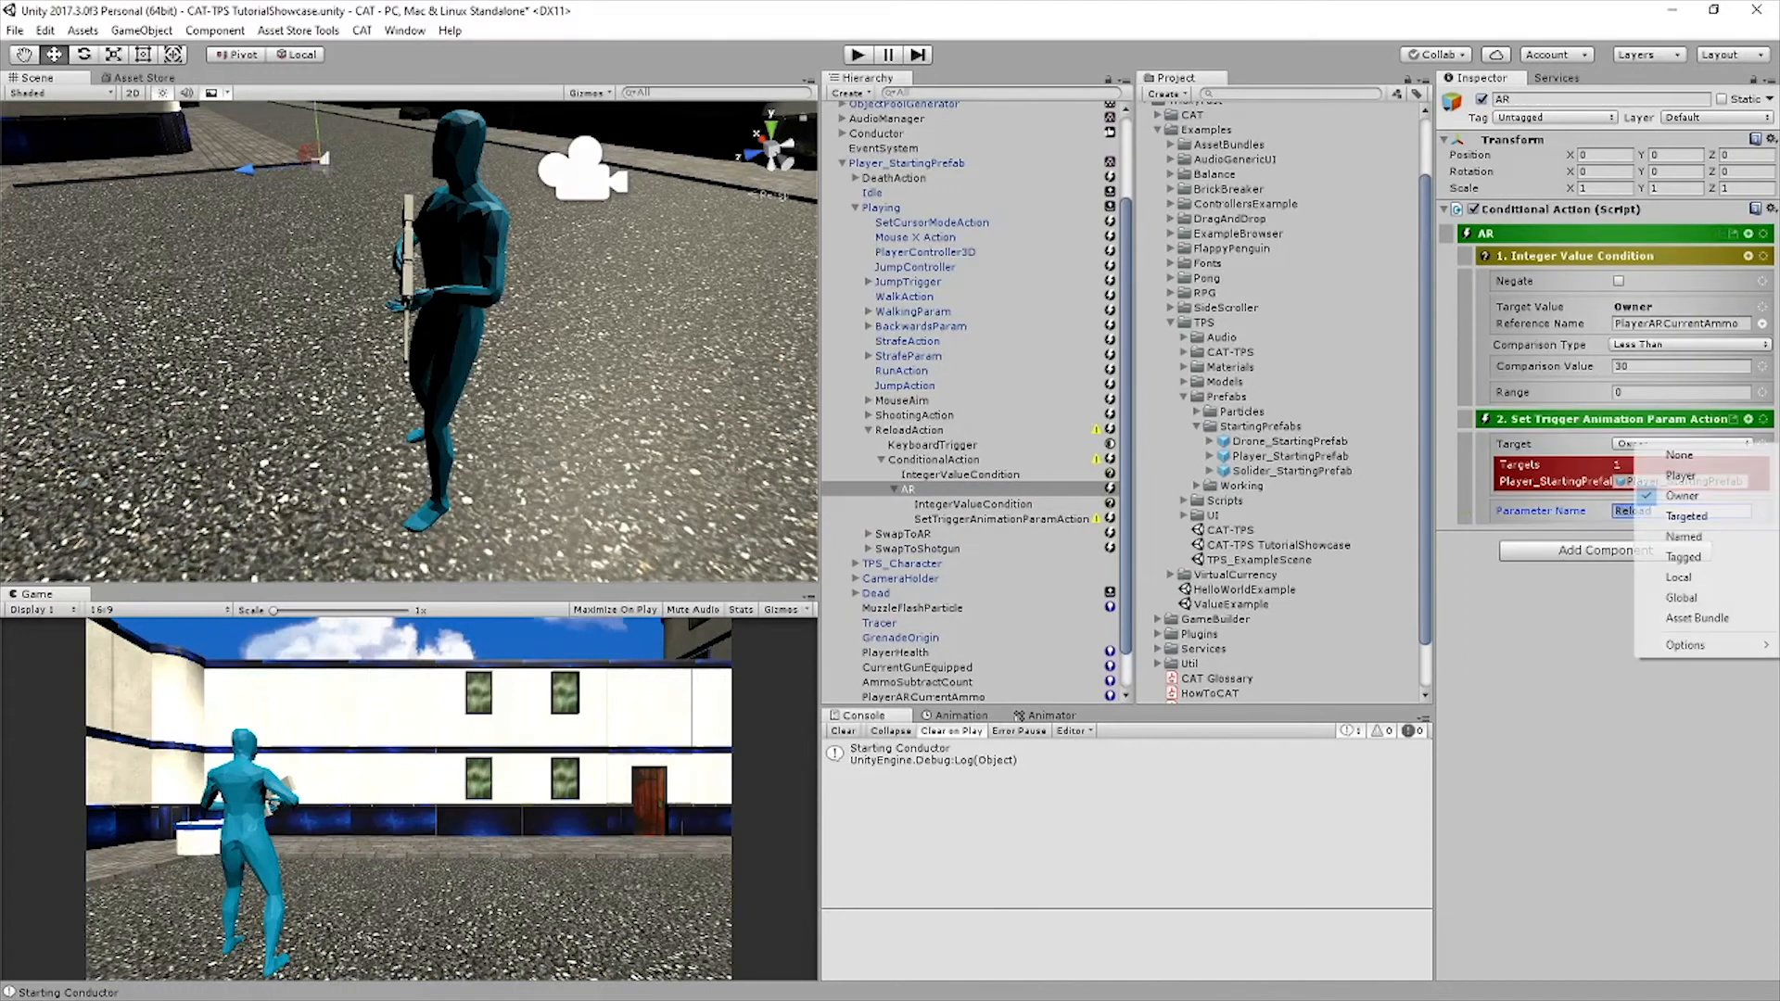
{"action": "mouse_move", "coordinate": [1682, 645]}
{"action": "left_click", "coordinate": [1471, 644]}
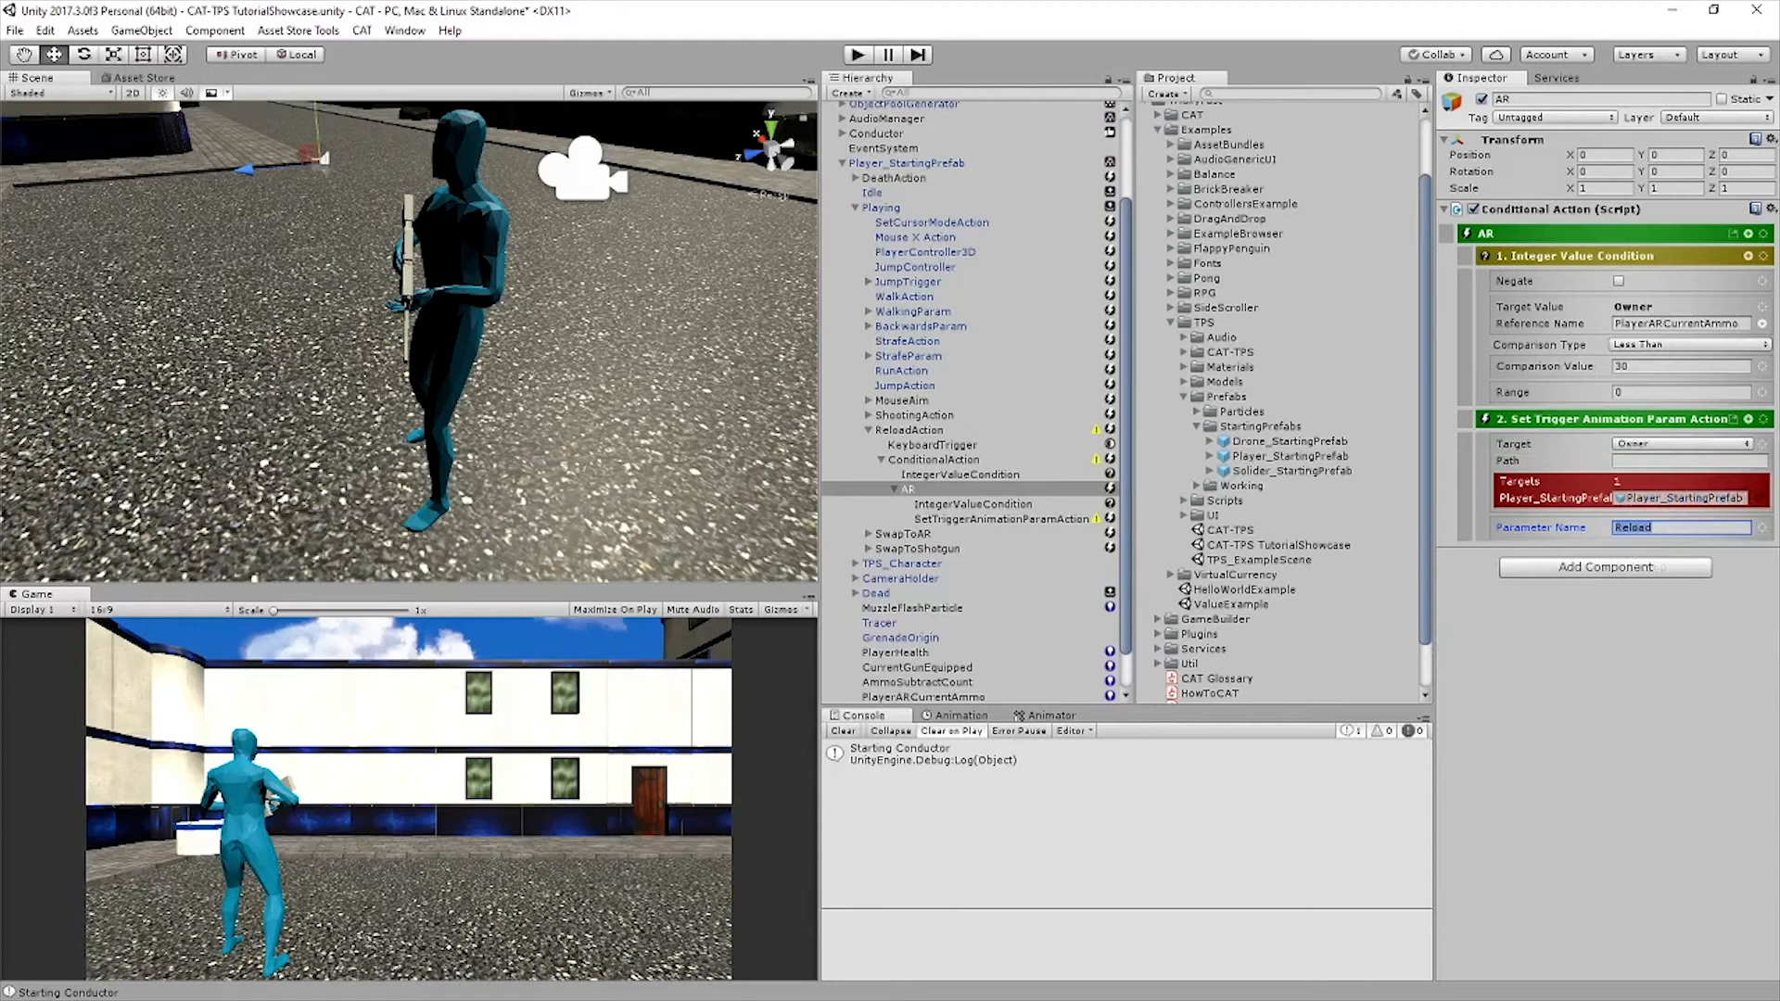
{"action": "type", "text": "TPS_Character"}
{"action": "key", "text": "ctrl+s"}
Add a Modify Integer Value action under AR with source value 30 and the Subtract operation
{"action": "left_click", "coordinate": [1749, 234]}
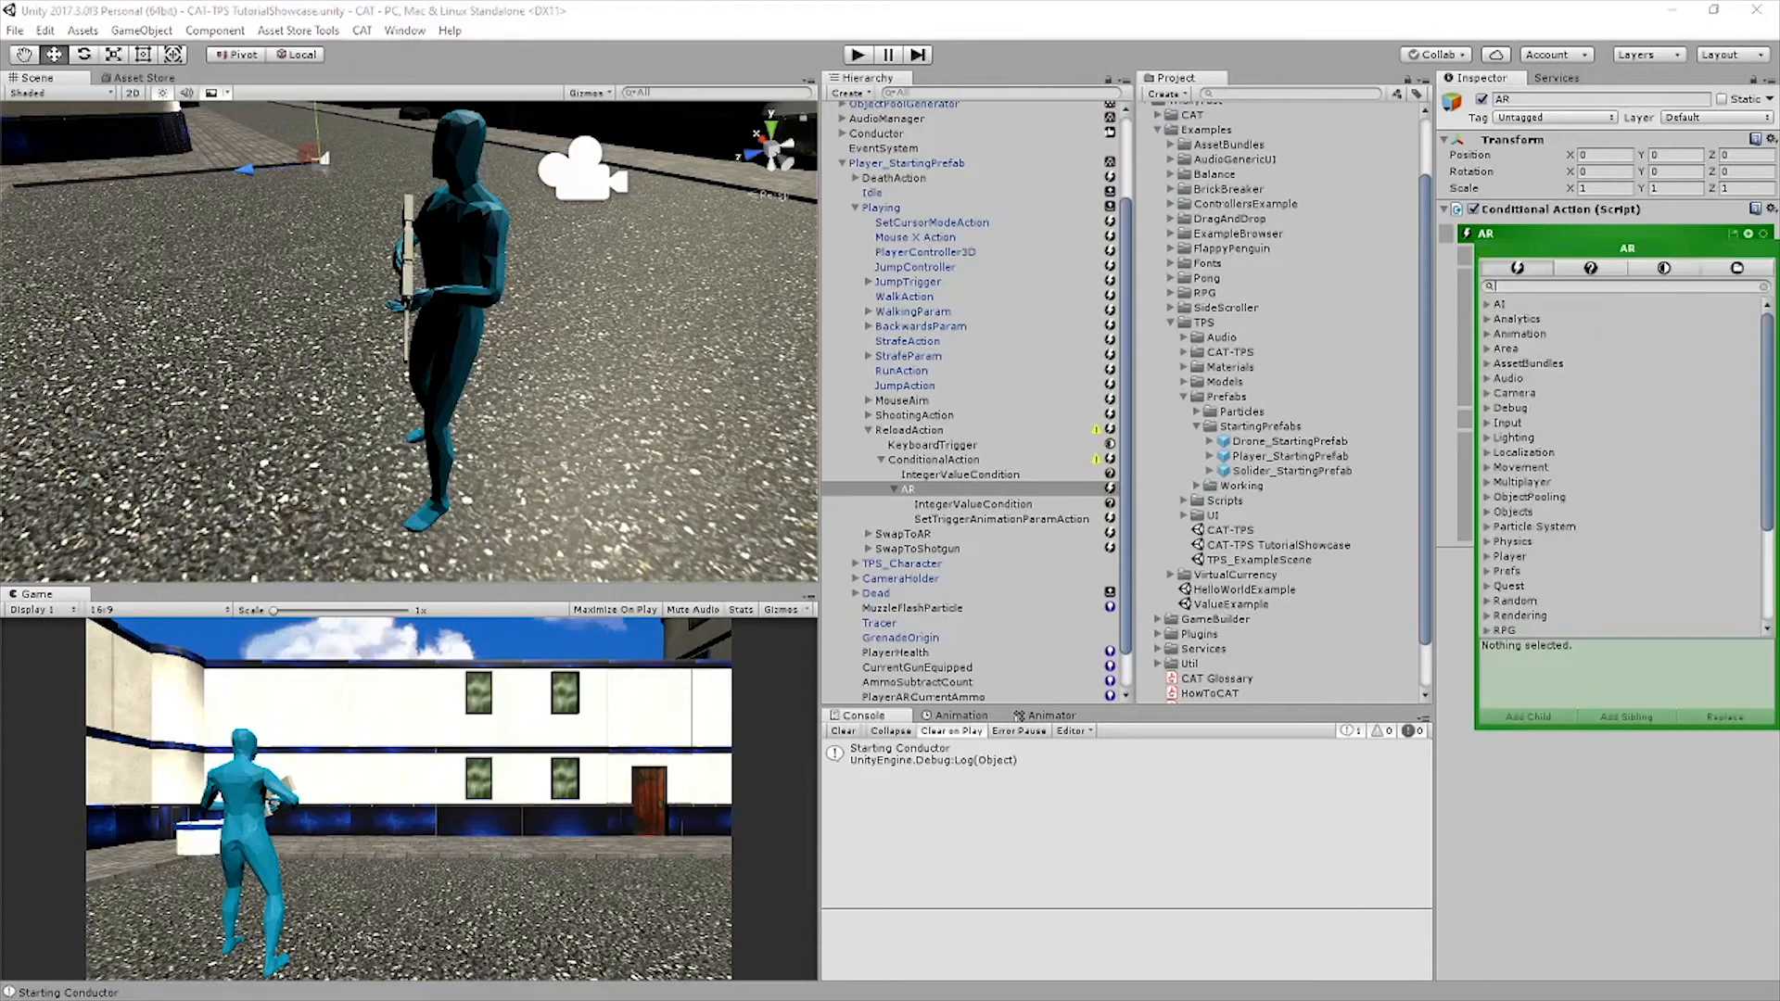
{"action": "type", "text": "Modify"}
{"action": "left_click", "coordinate": [1568, 467]}
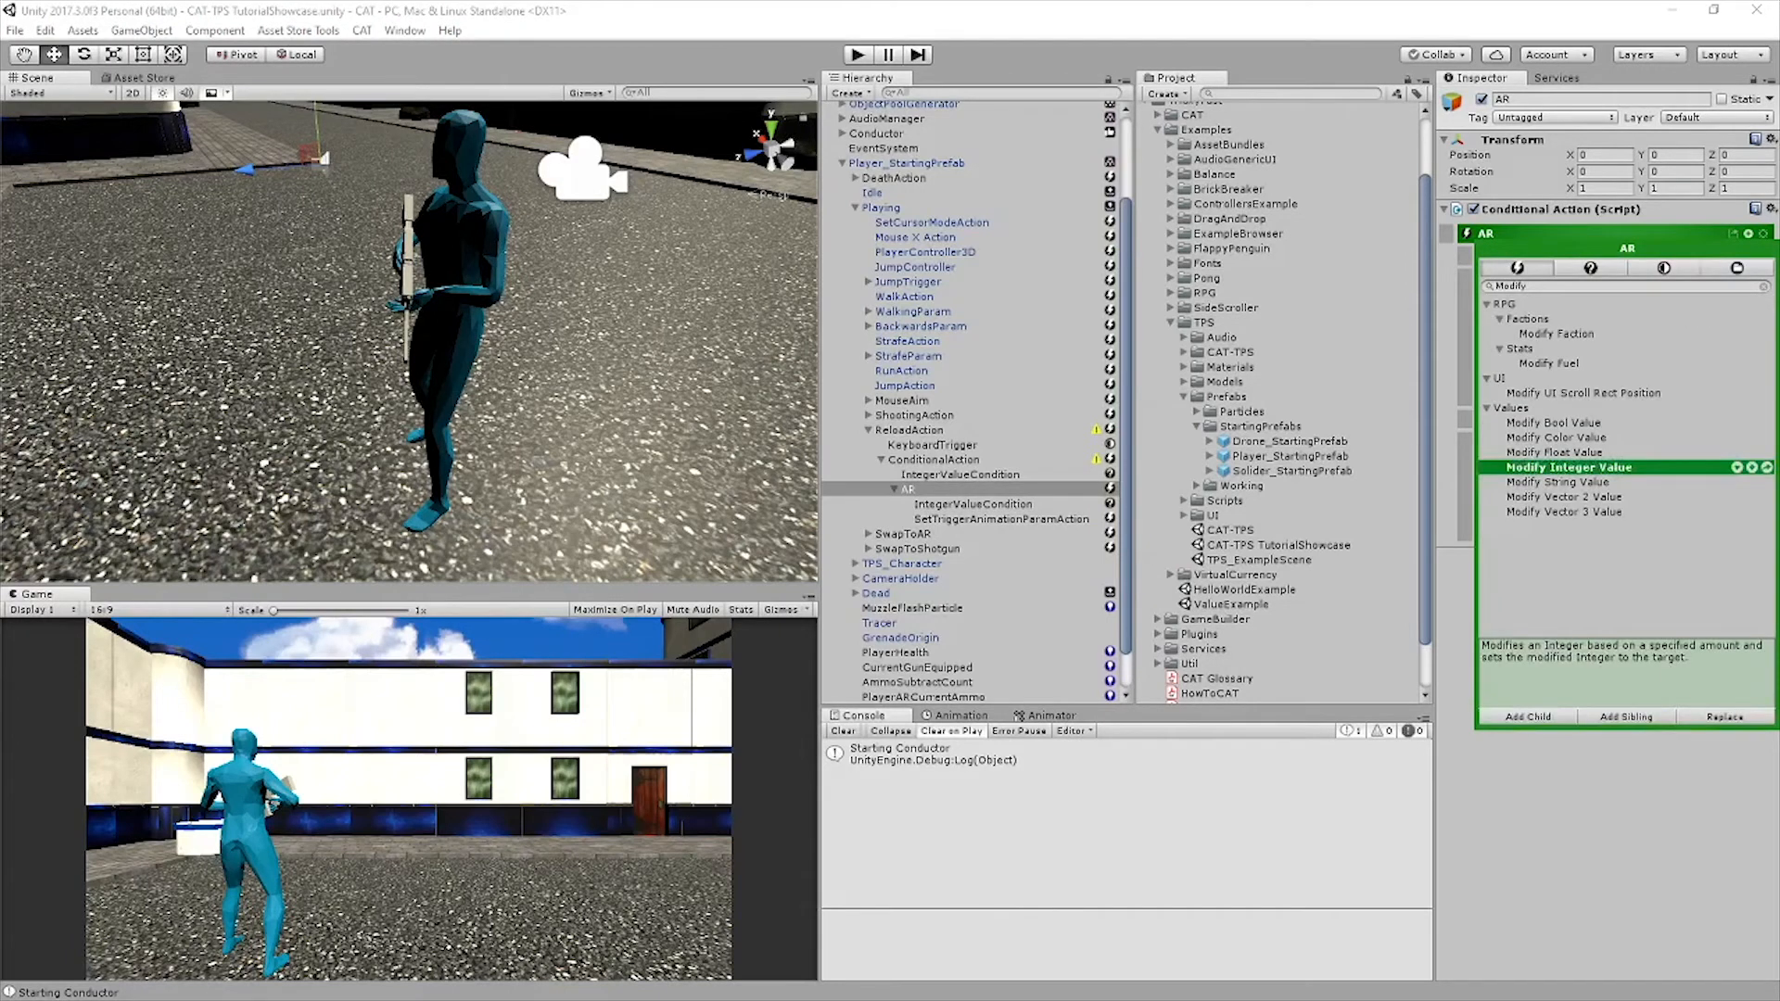
{"action": "left_click", "coordinate": [1626, 716]}
{"action": "left_click", "coordinate": [1671, 259]}
{"action": "type", "text": "30"}
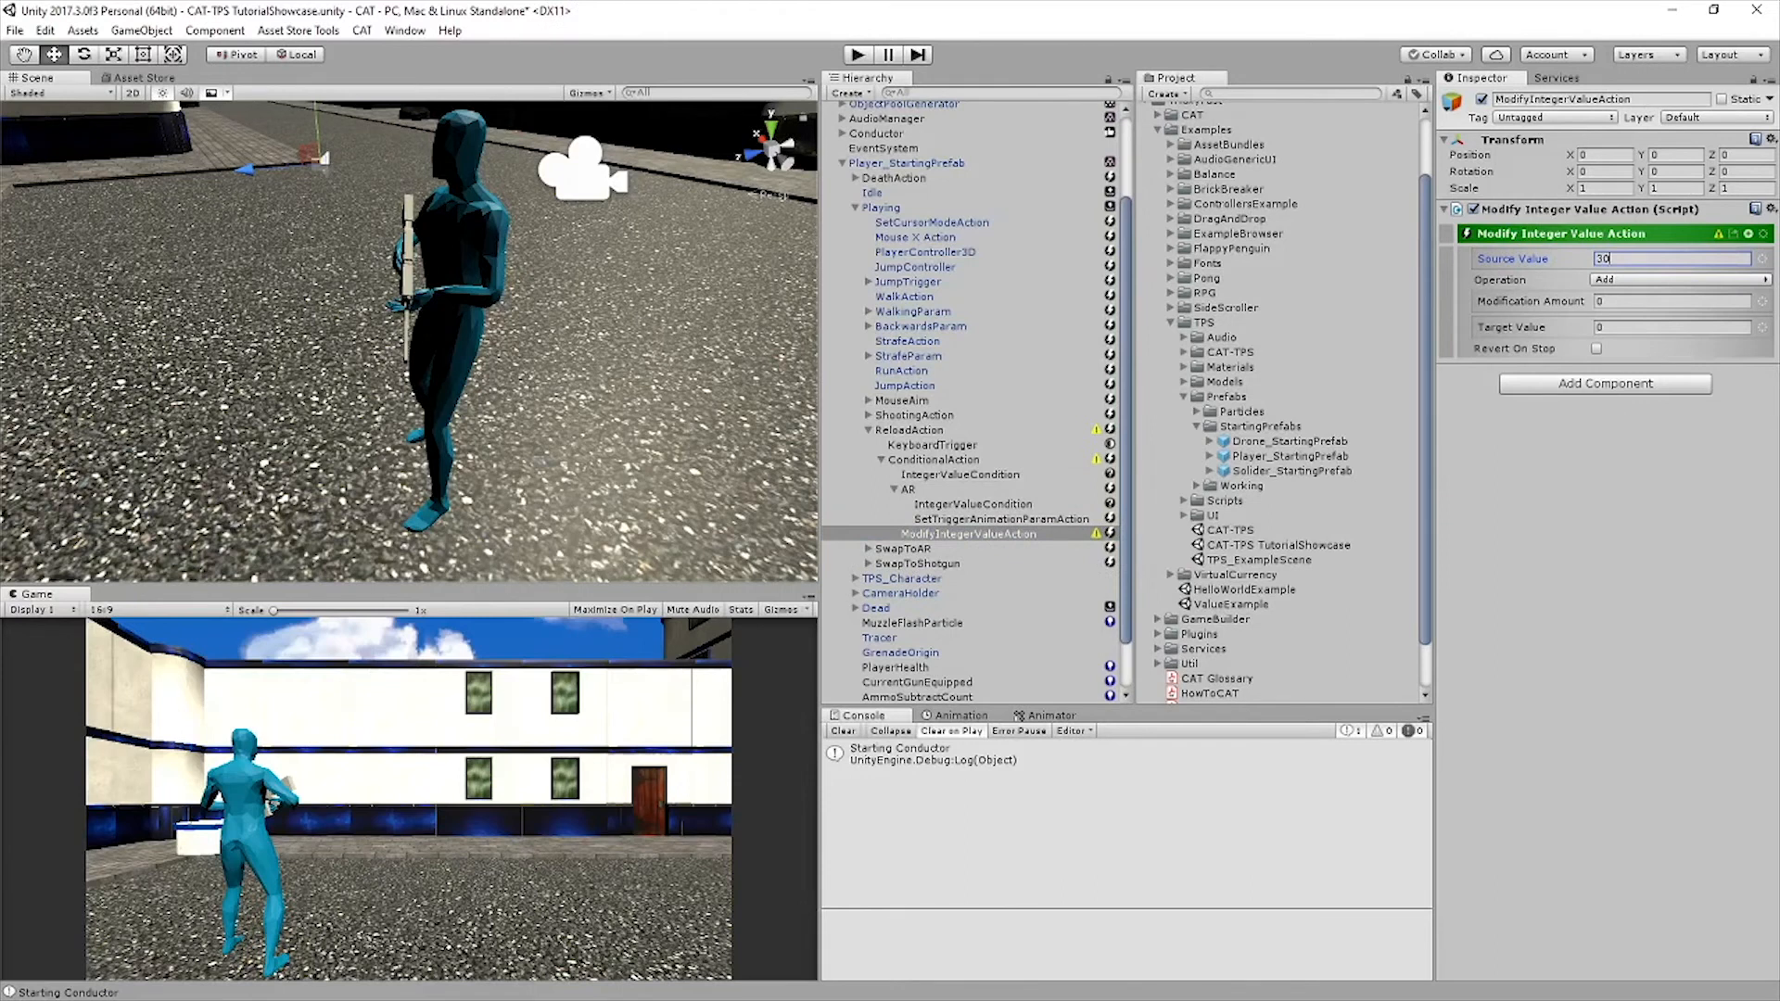
{"action": "left_click", "coordinate": [1677, 279]}
{"action": "left_click", "coordinate": [1631, 321]}
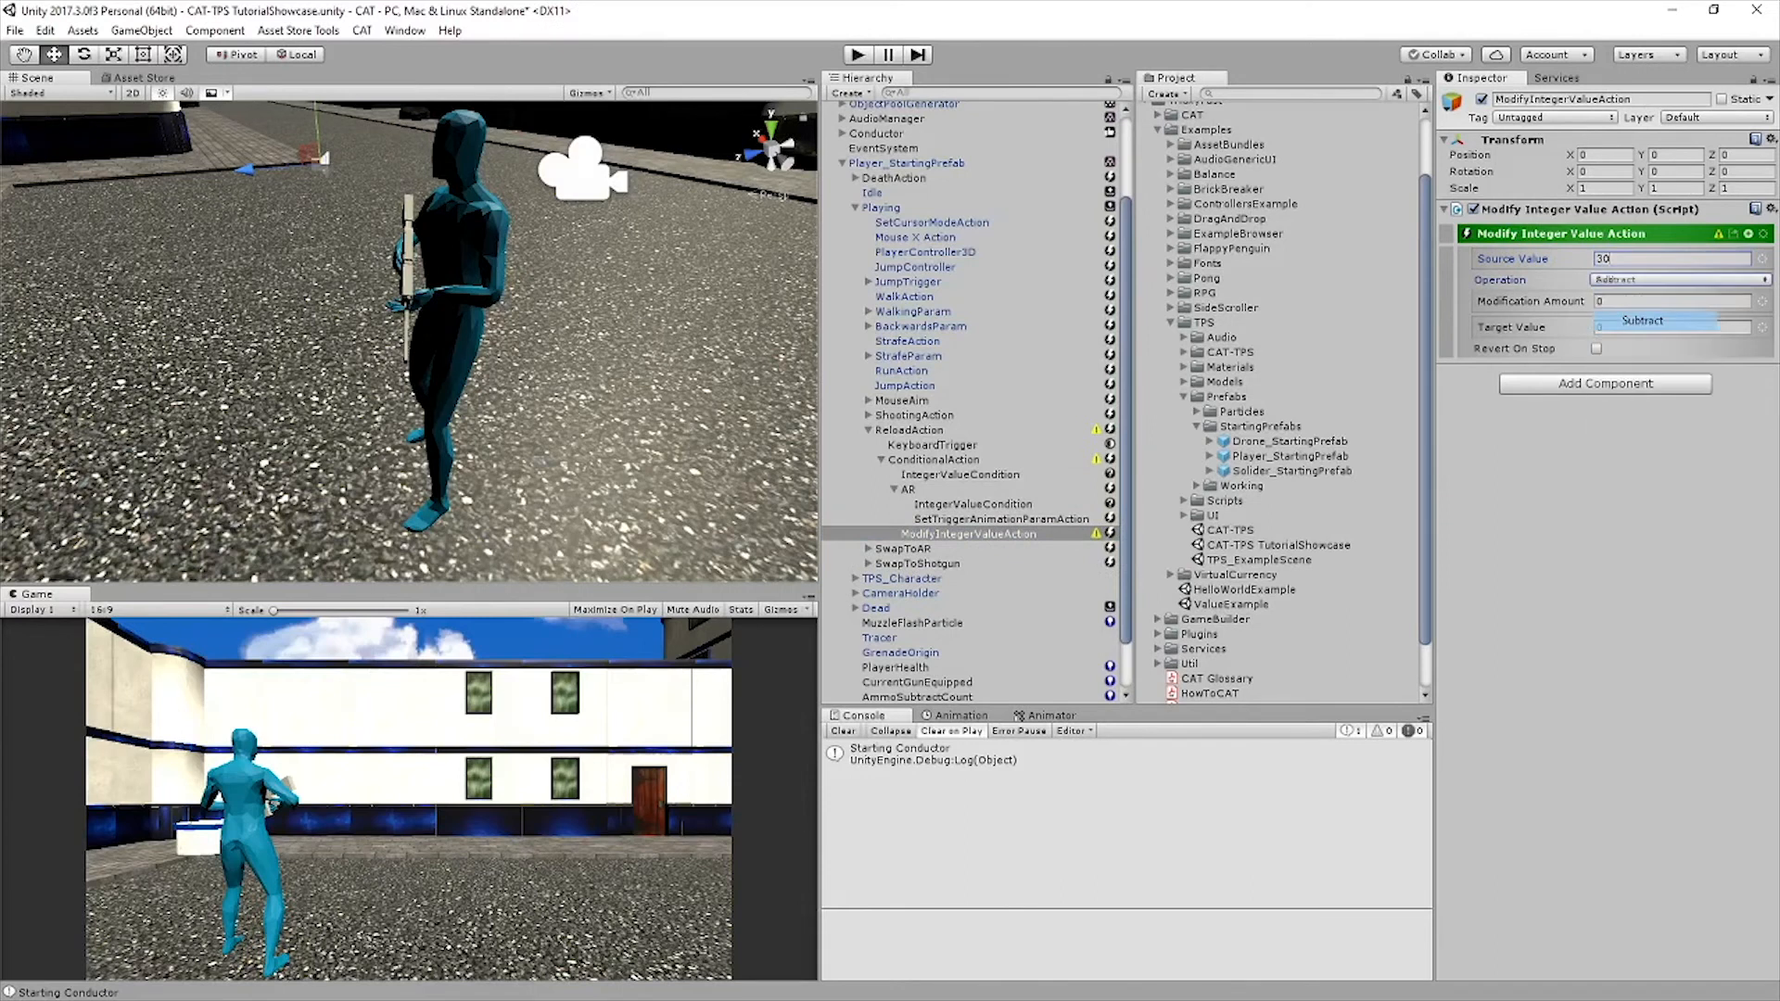
Make the modification amount reference the Owner value PlayerARCurrentAmmo
{"action": "left_click", "coordinate": [1671, 301]}
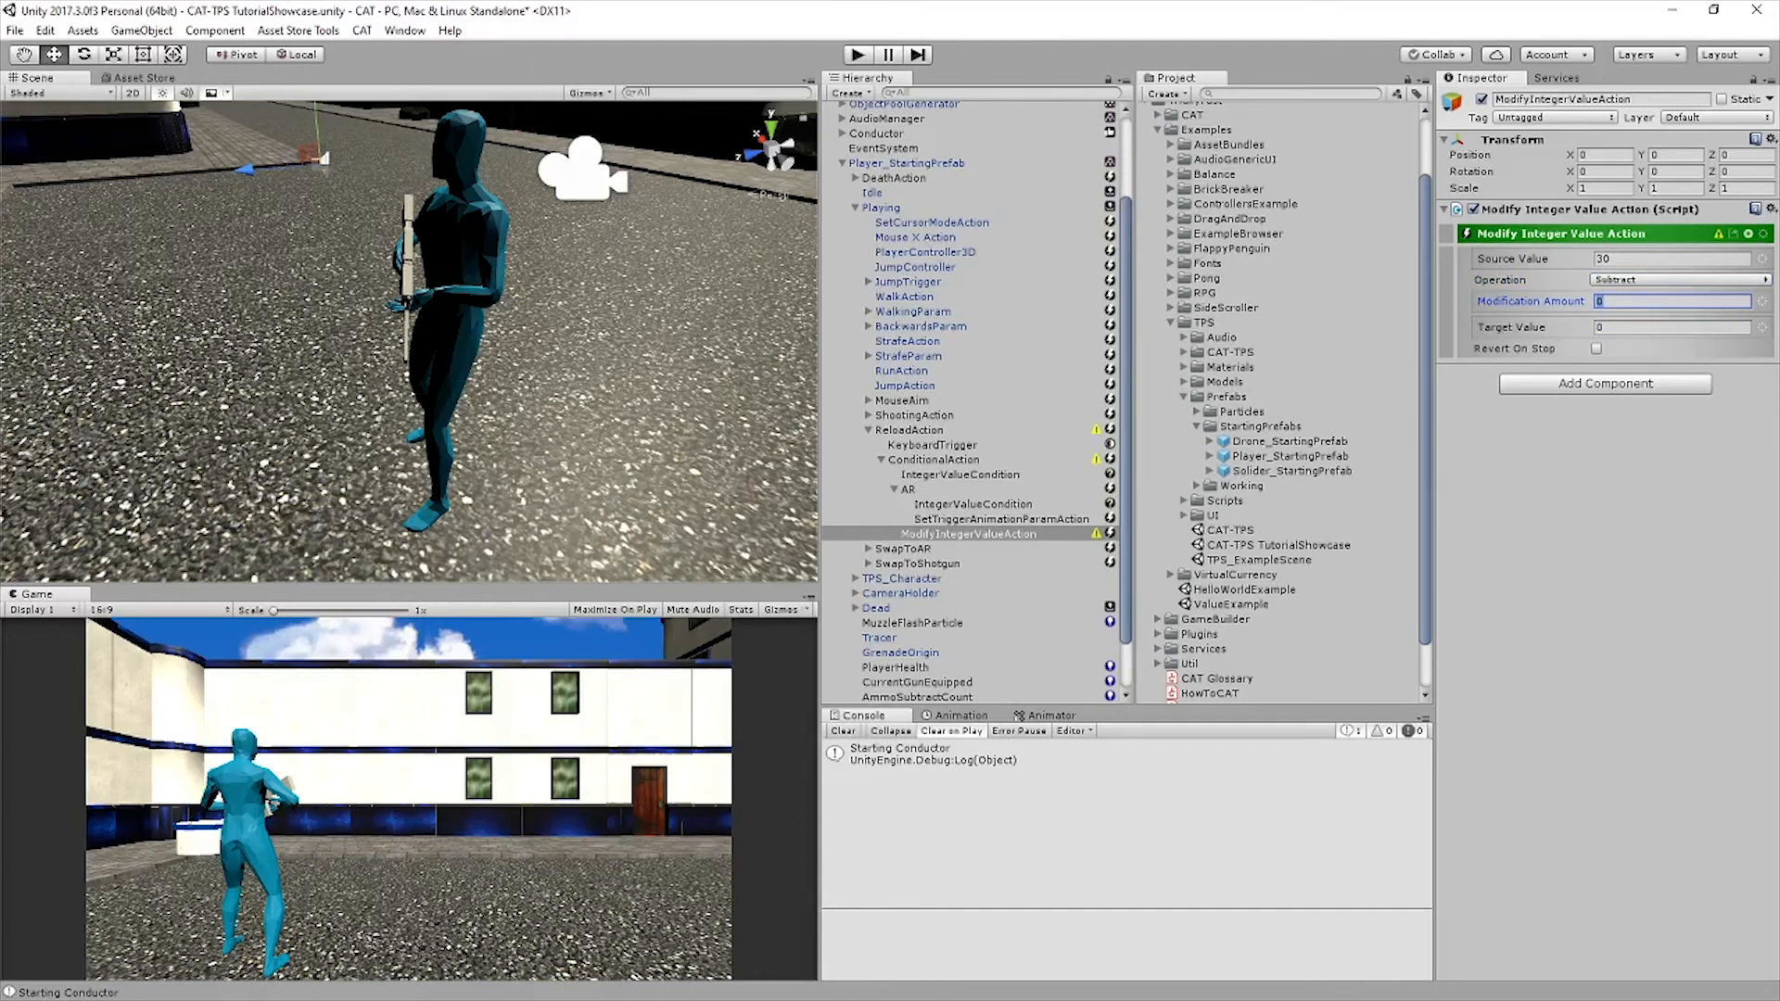
{"action": "left_click", "coordinate": [1762, 301]}
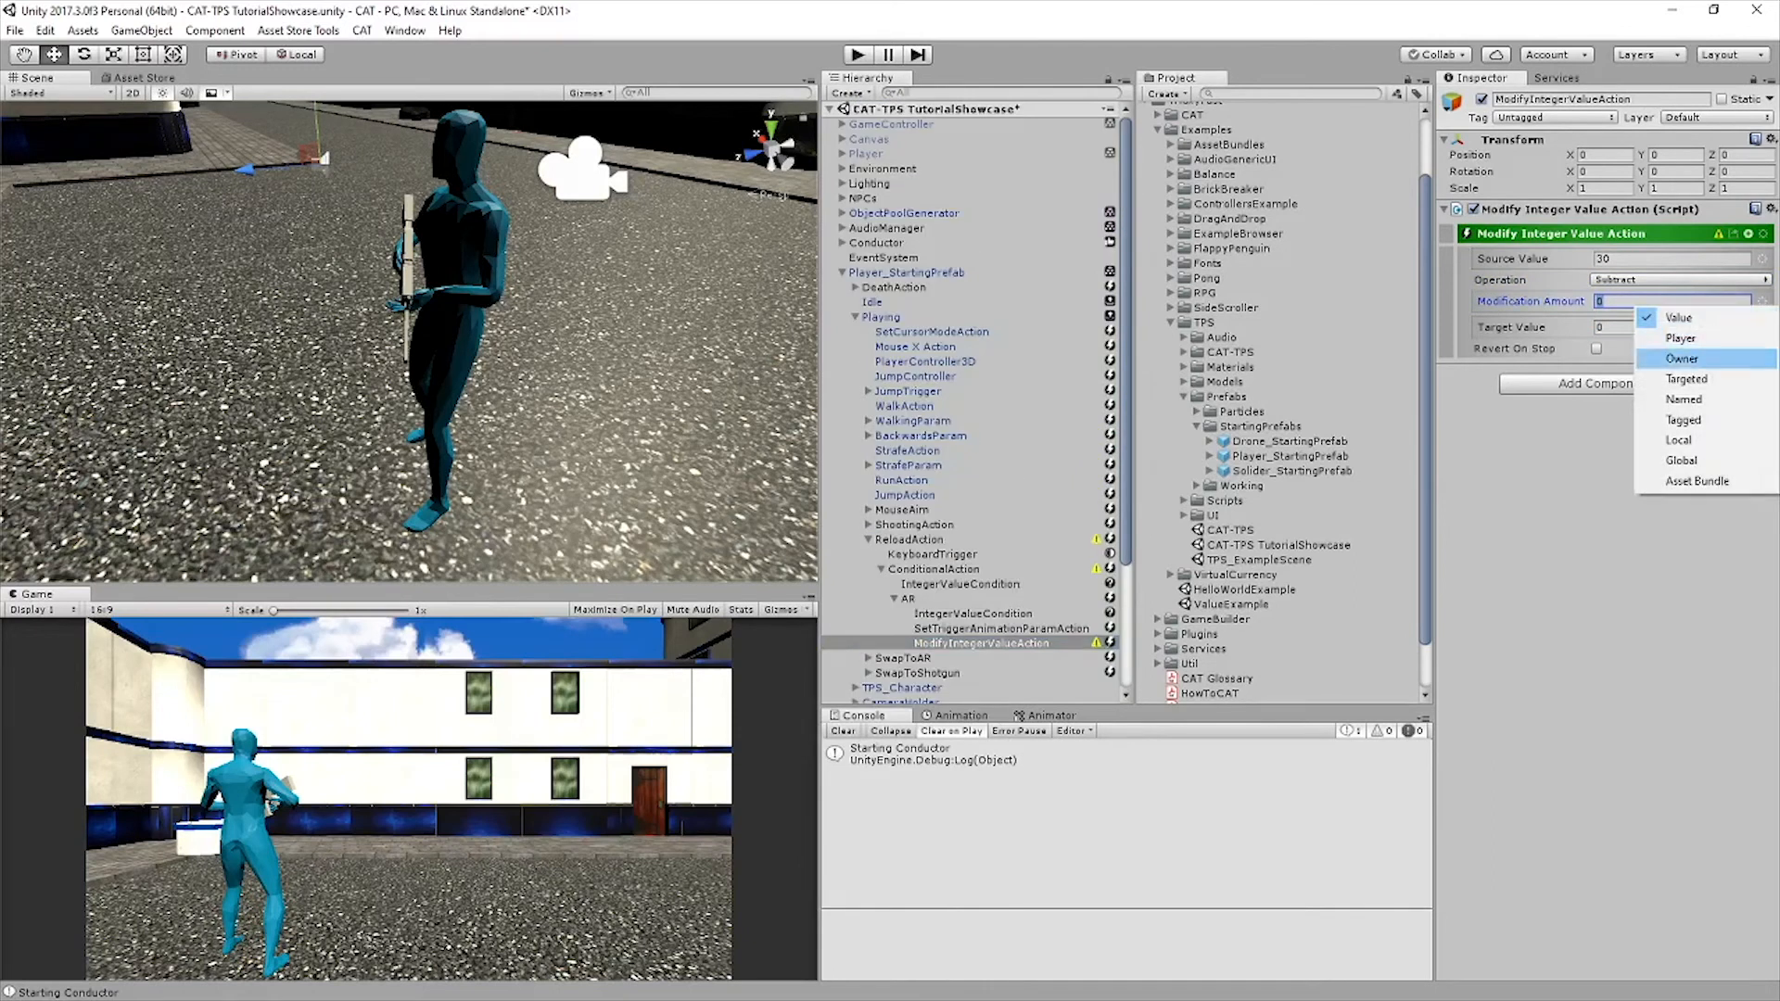
{"action": "left_click", "coordinate": [1682, 359]}
{"action": "type", "text": "PlayerARCurrentAmmo"}
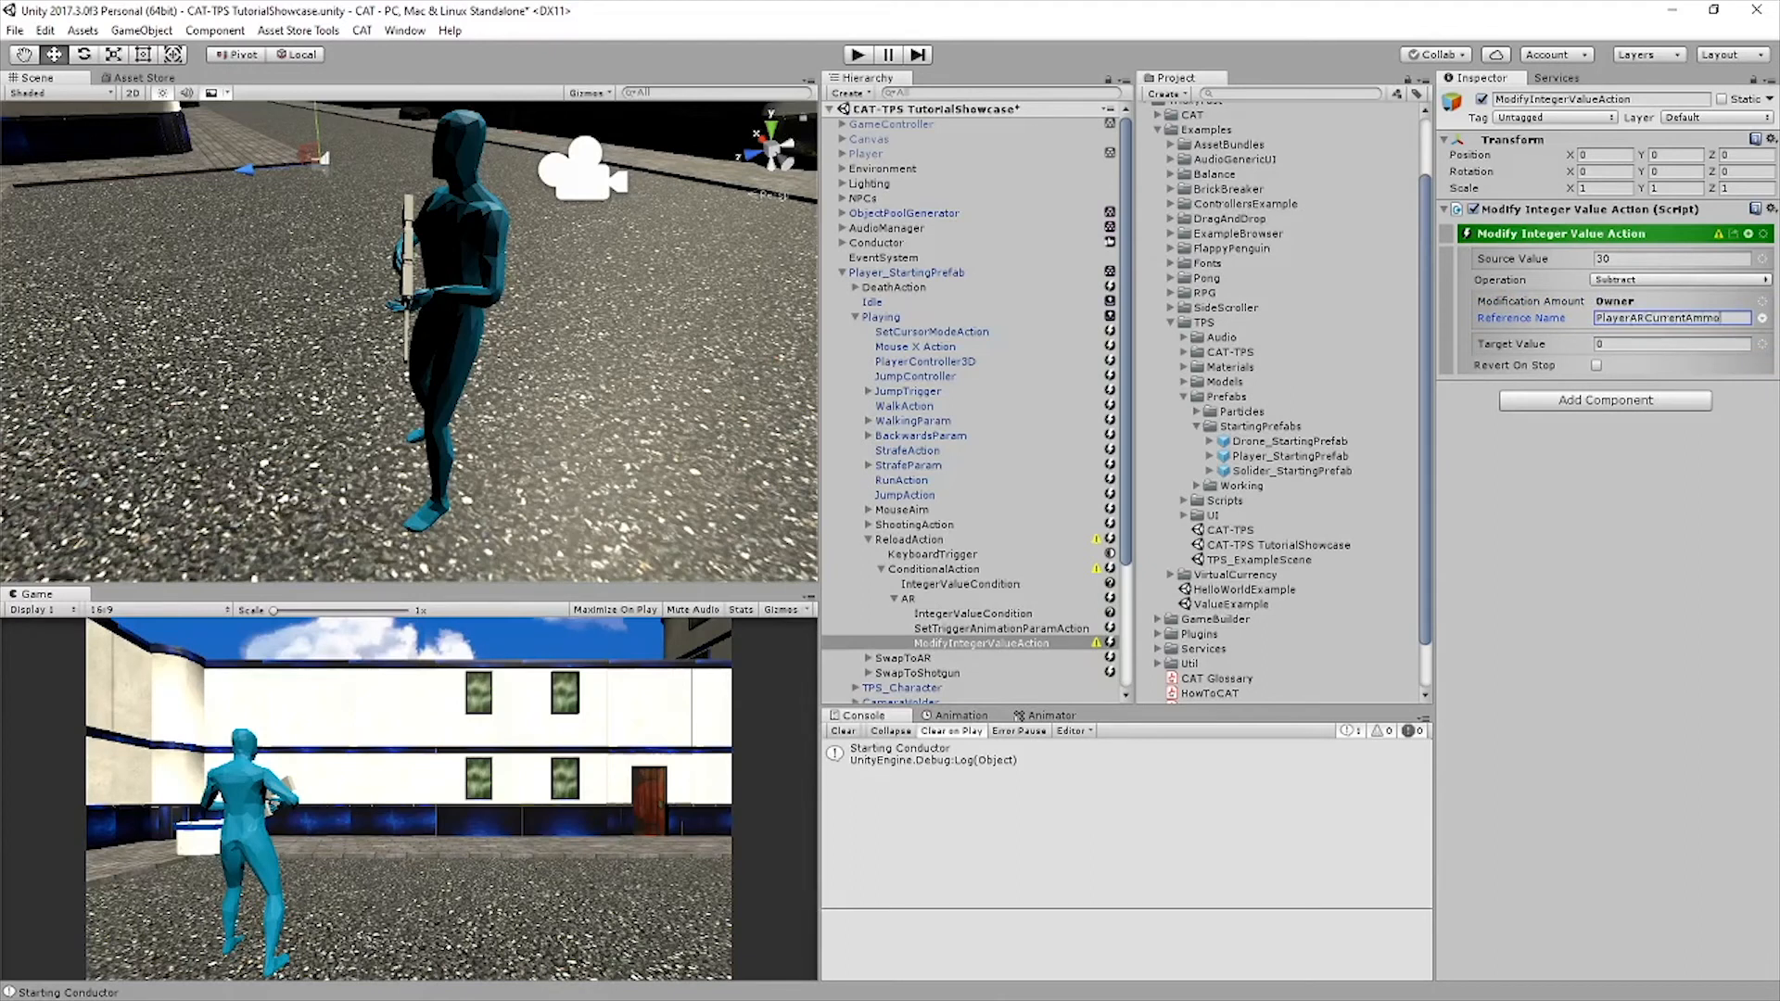
Make the subtraction's target value reference the Owner value AmmoSubtractCount, and save the scene
{"action": "left_click", "coordinate": [1761, 344]}
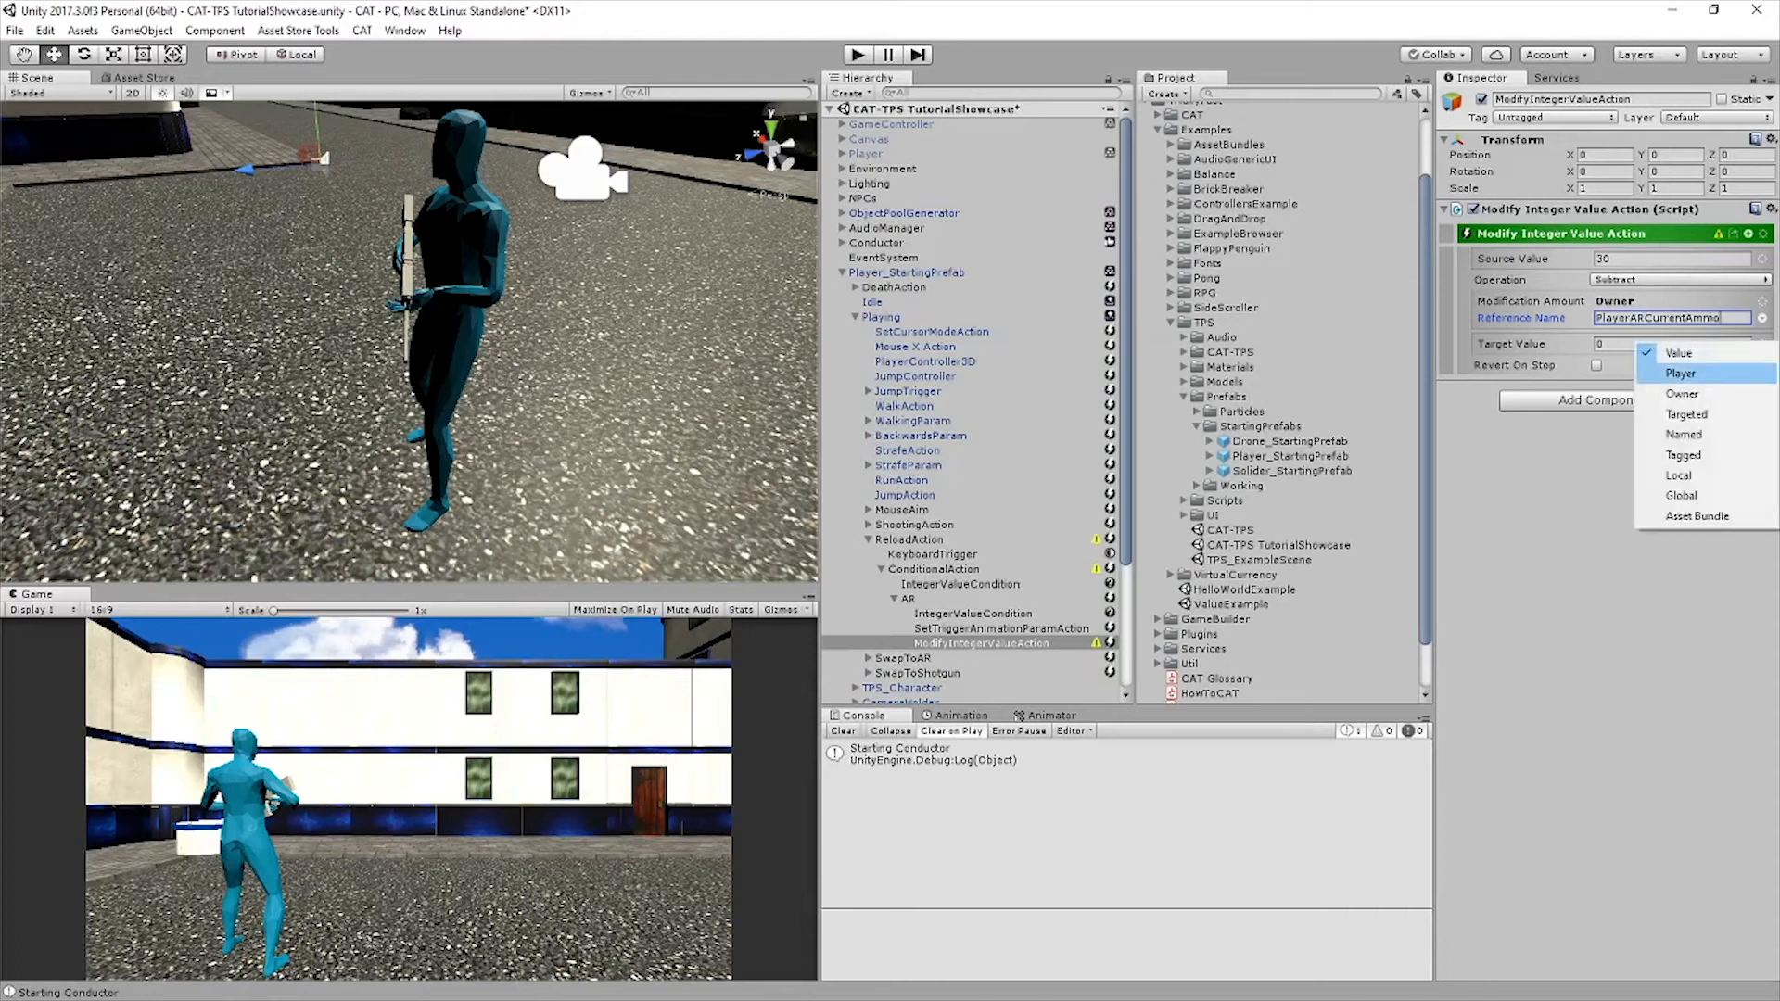
{"action": "left_click", "coordinate": [1681, 383]}
{"action": "type", "text": "Am"}
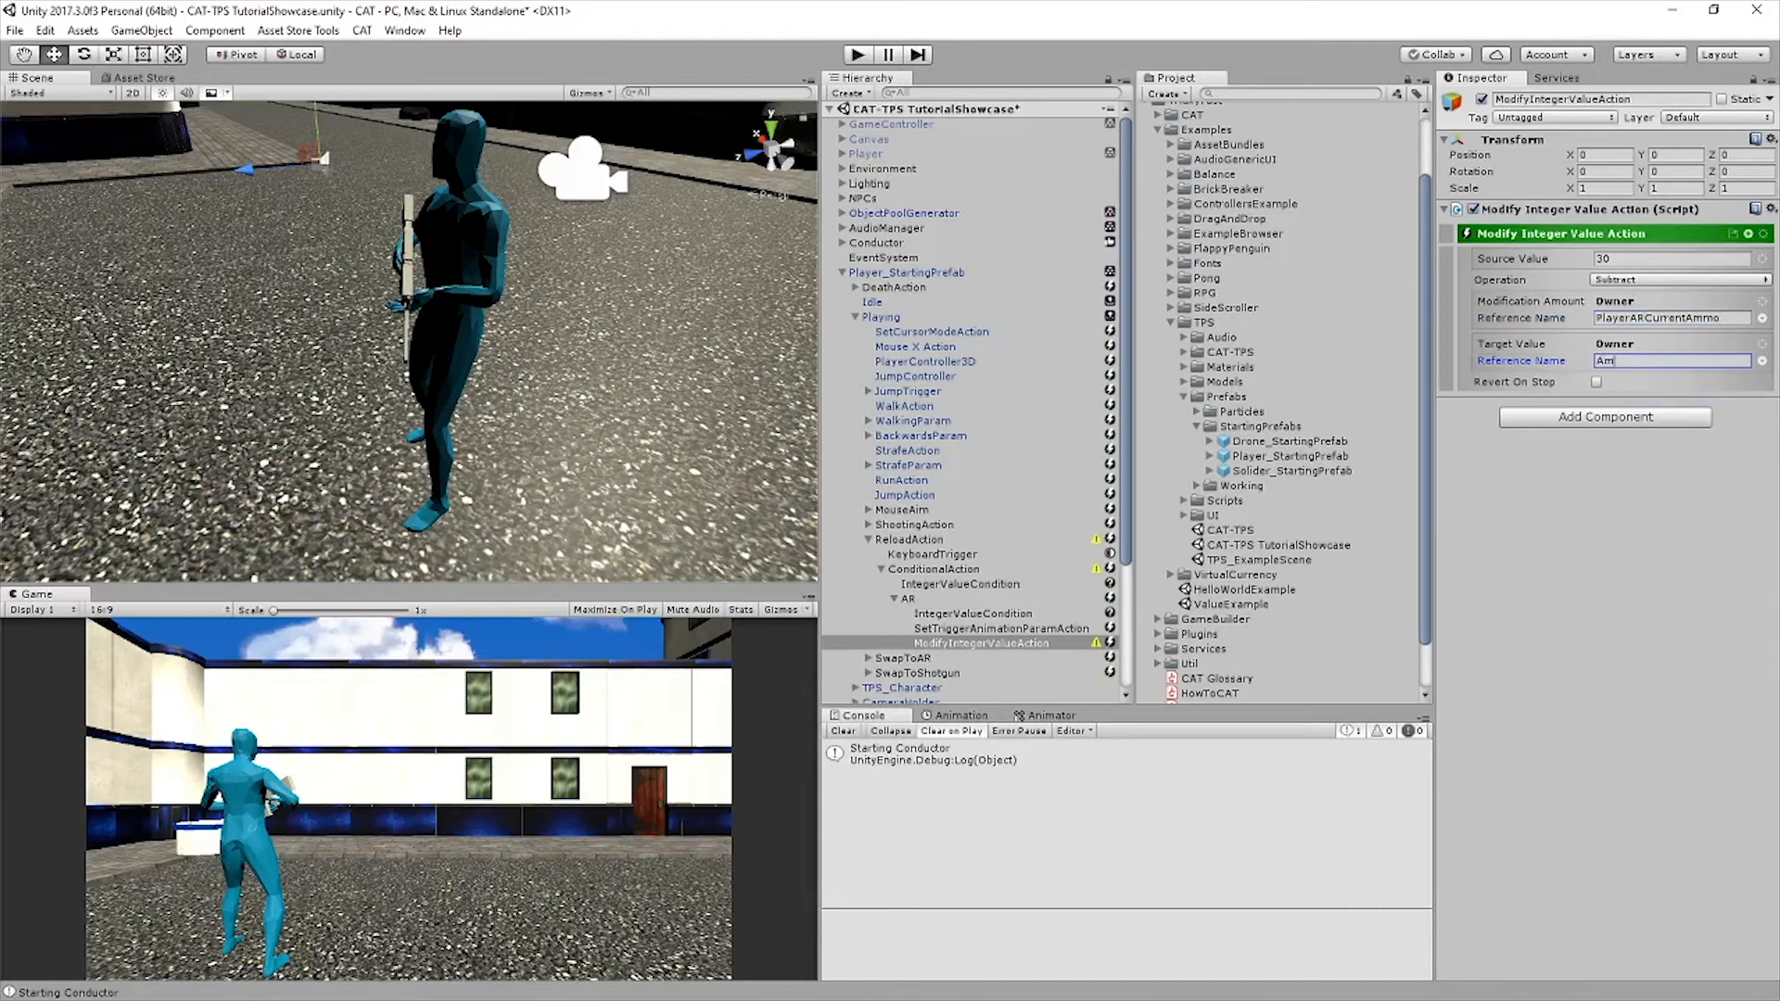
{"action": "type", "text": "moSubtractCount"}
{"action": "key", "text": "ctrl+s"}
Add a sibling Set Integer Value action that sets the Owner value PlayerARCurrentAmmo to 30, and save the scene
{"action": "left_click", "coordinate": [1748, 233]}
{"action": "type", "text": "set int"}
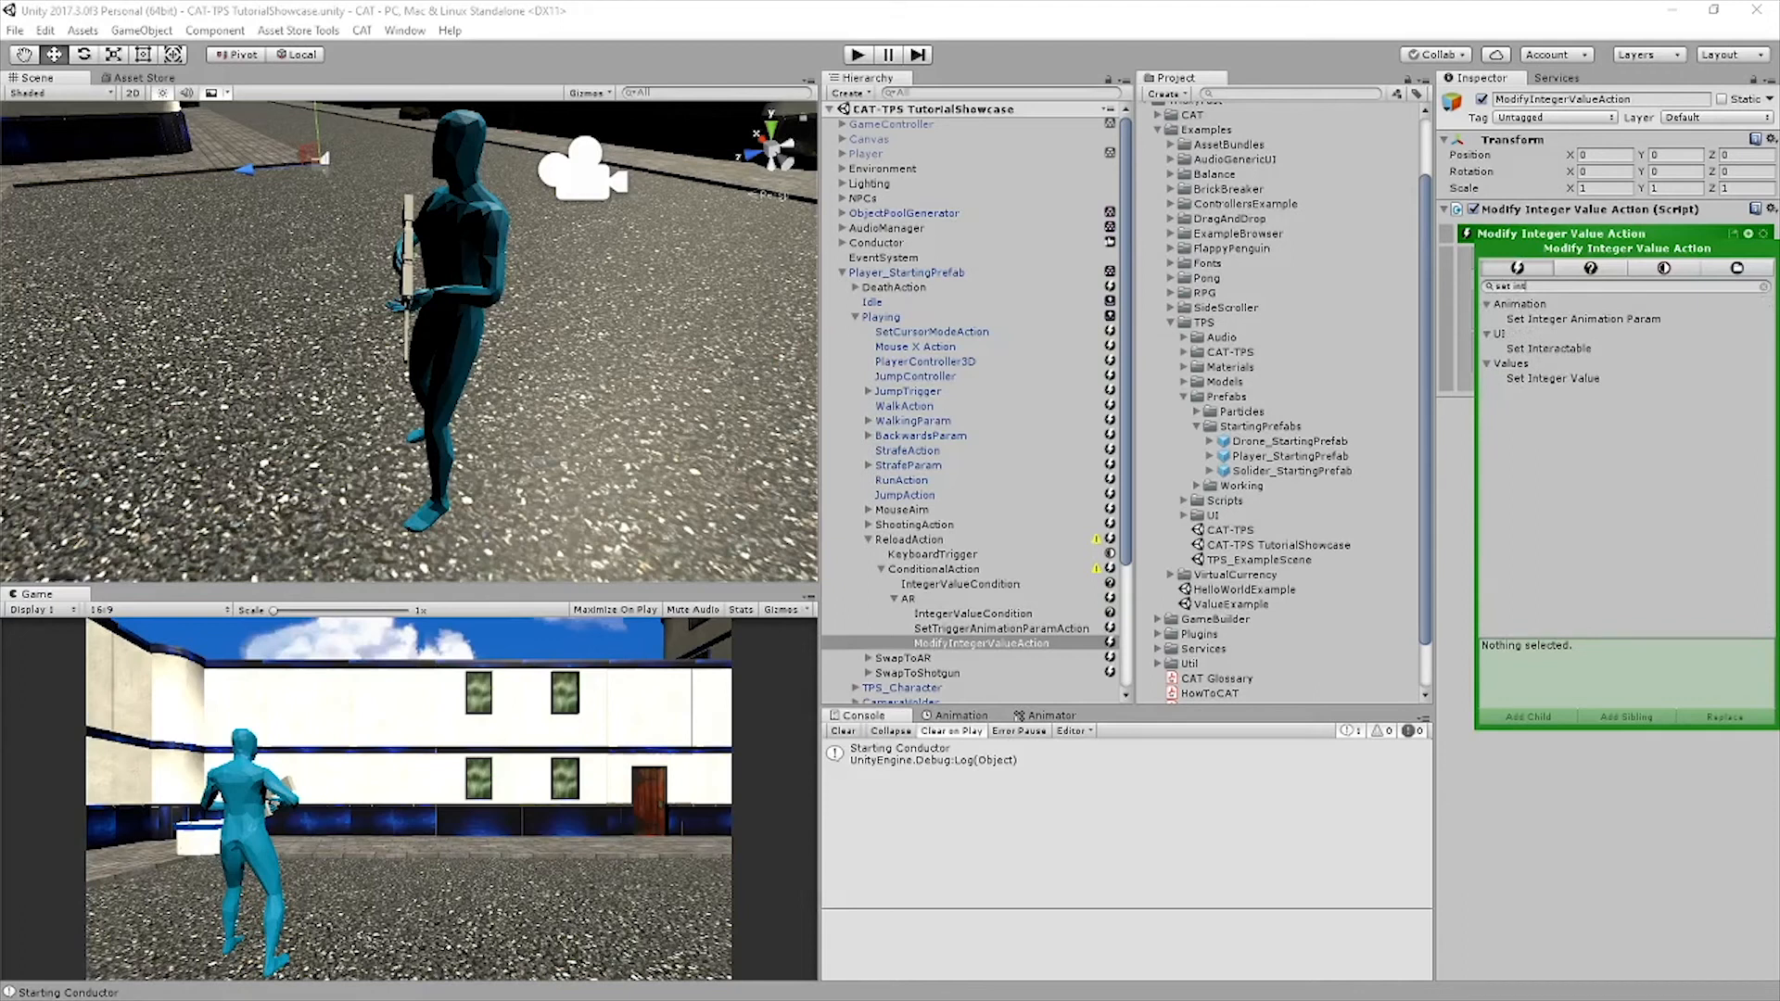
{"action": "double_click", "coordinate": [1552, 378]}
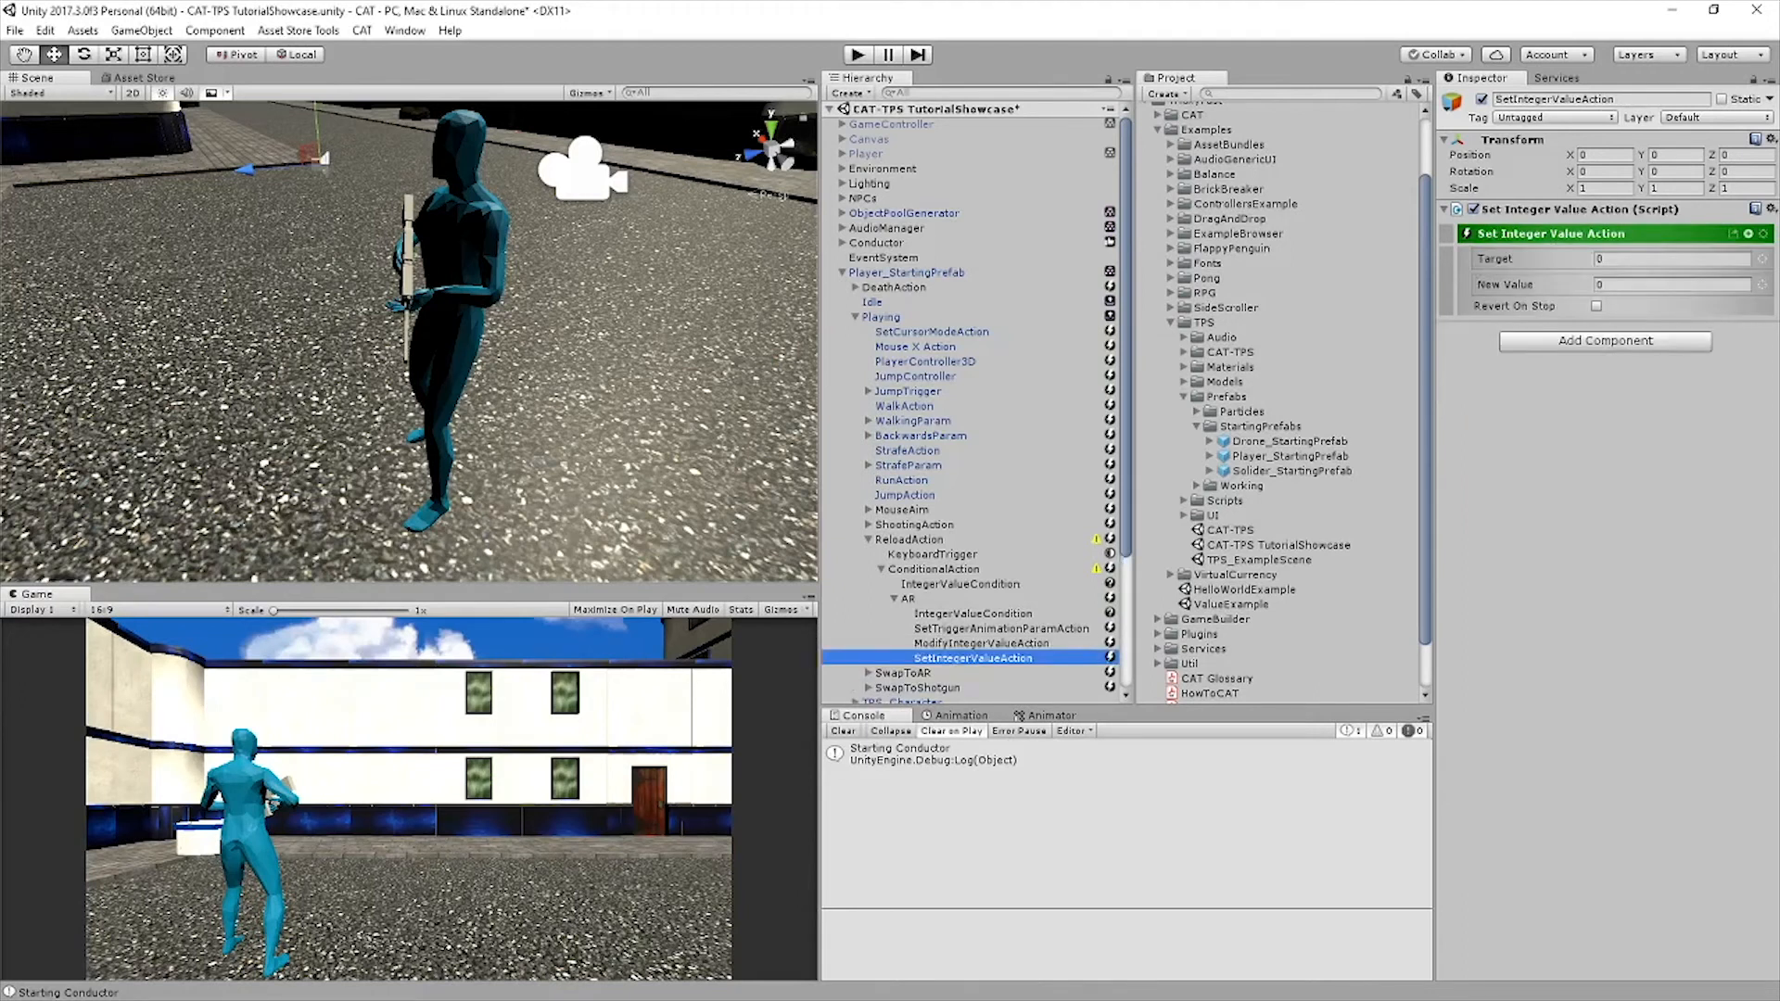
{"action": "left_click", "coordinate": [1761, 258]}
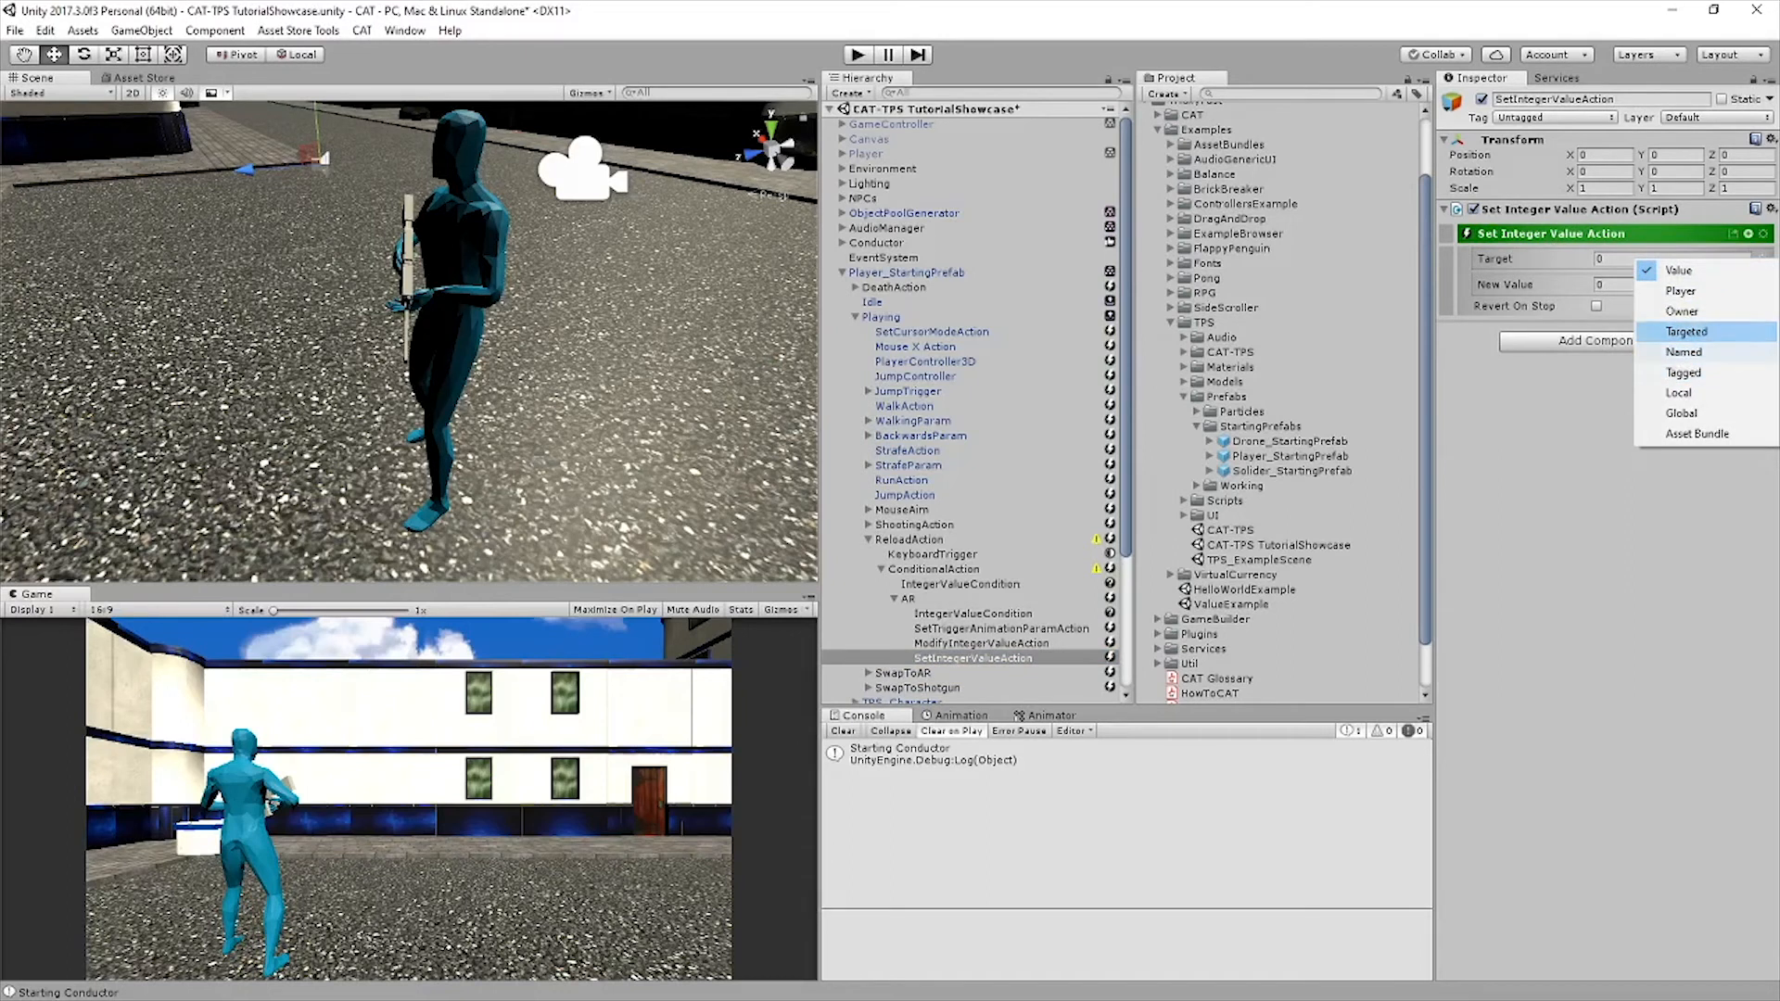
{"action": "left_click", "coordinate": [1682, 310]}
{"action": "key", "text": "ctrl+s"}
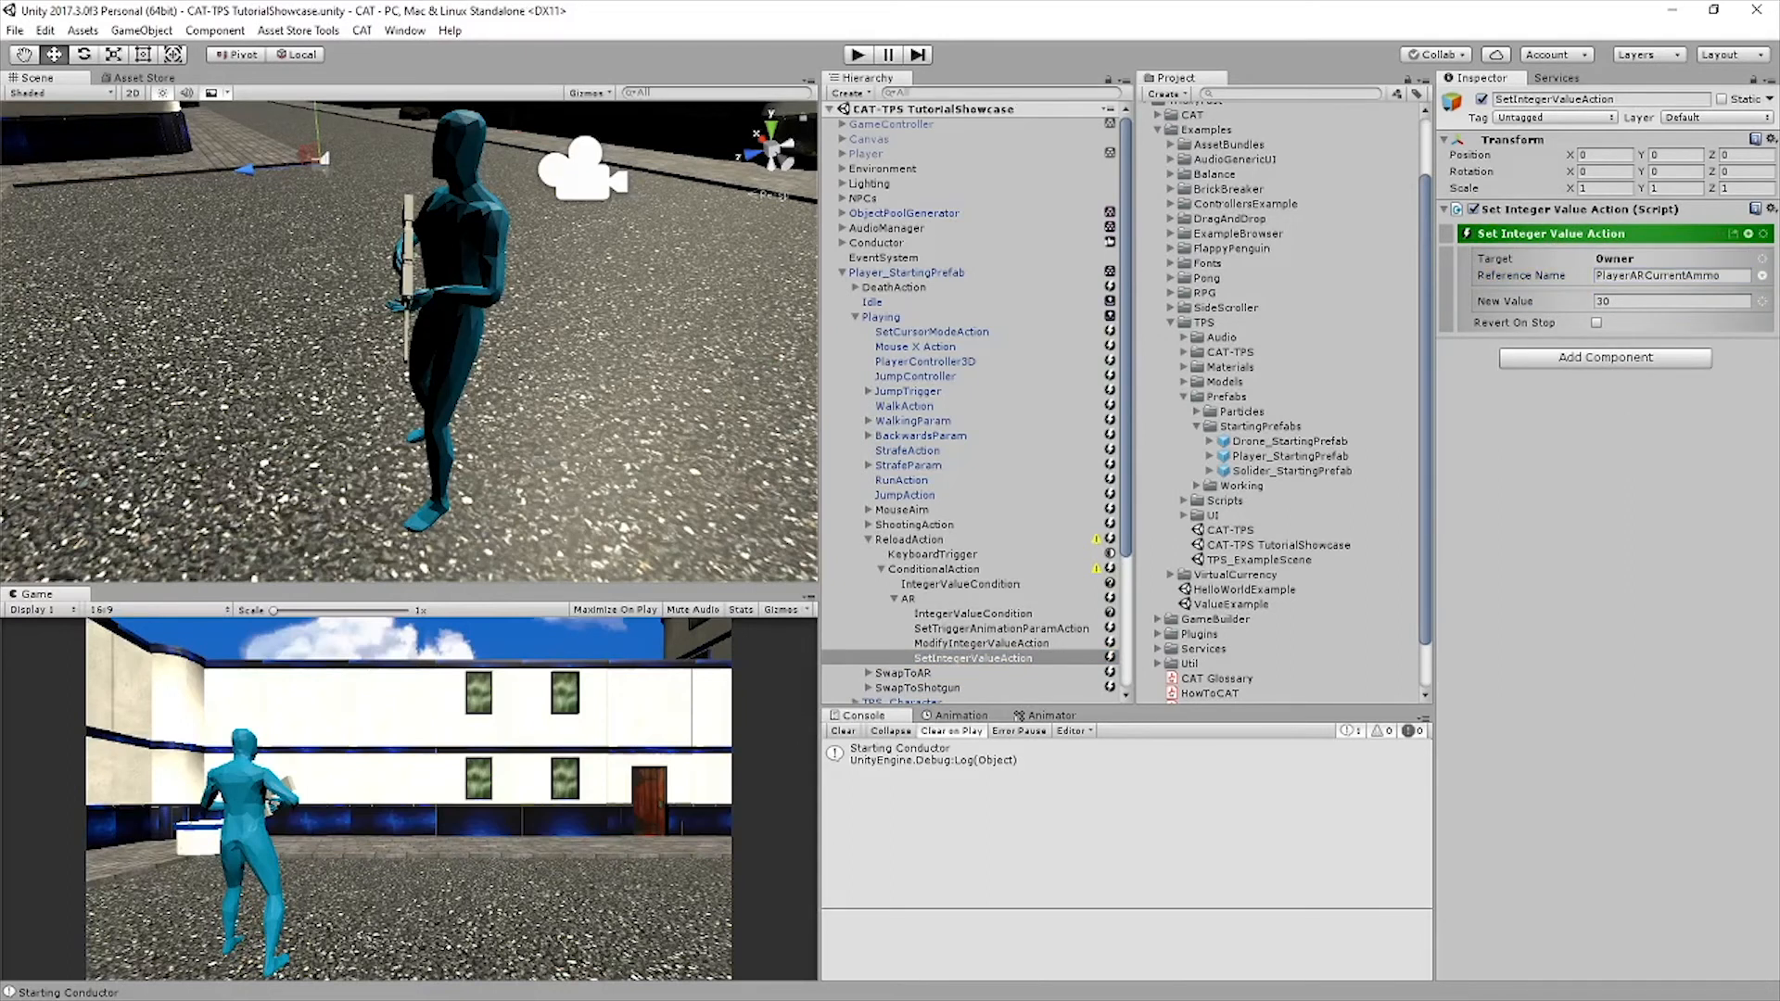
Add a sibling Set UI Text action and set its target to PlayerCurrentAmmoCount
{"action": "left_click", "coordinate": [1748, 234]}
{"action": "type", "text": "set ui"}
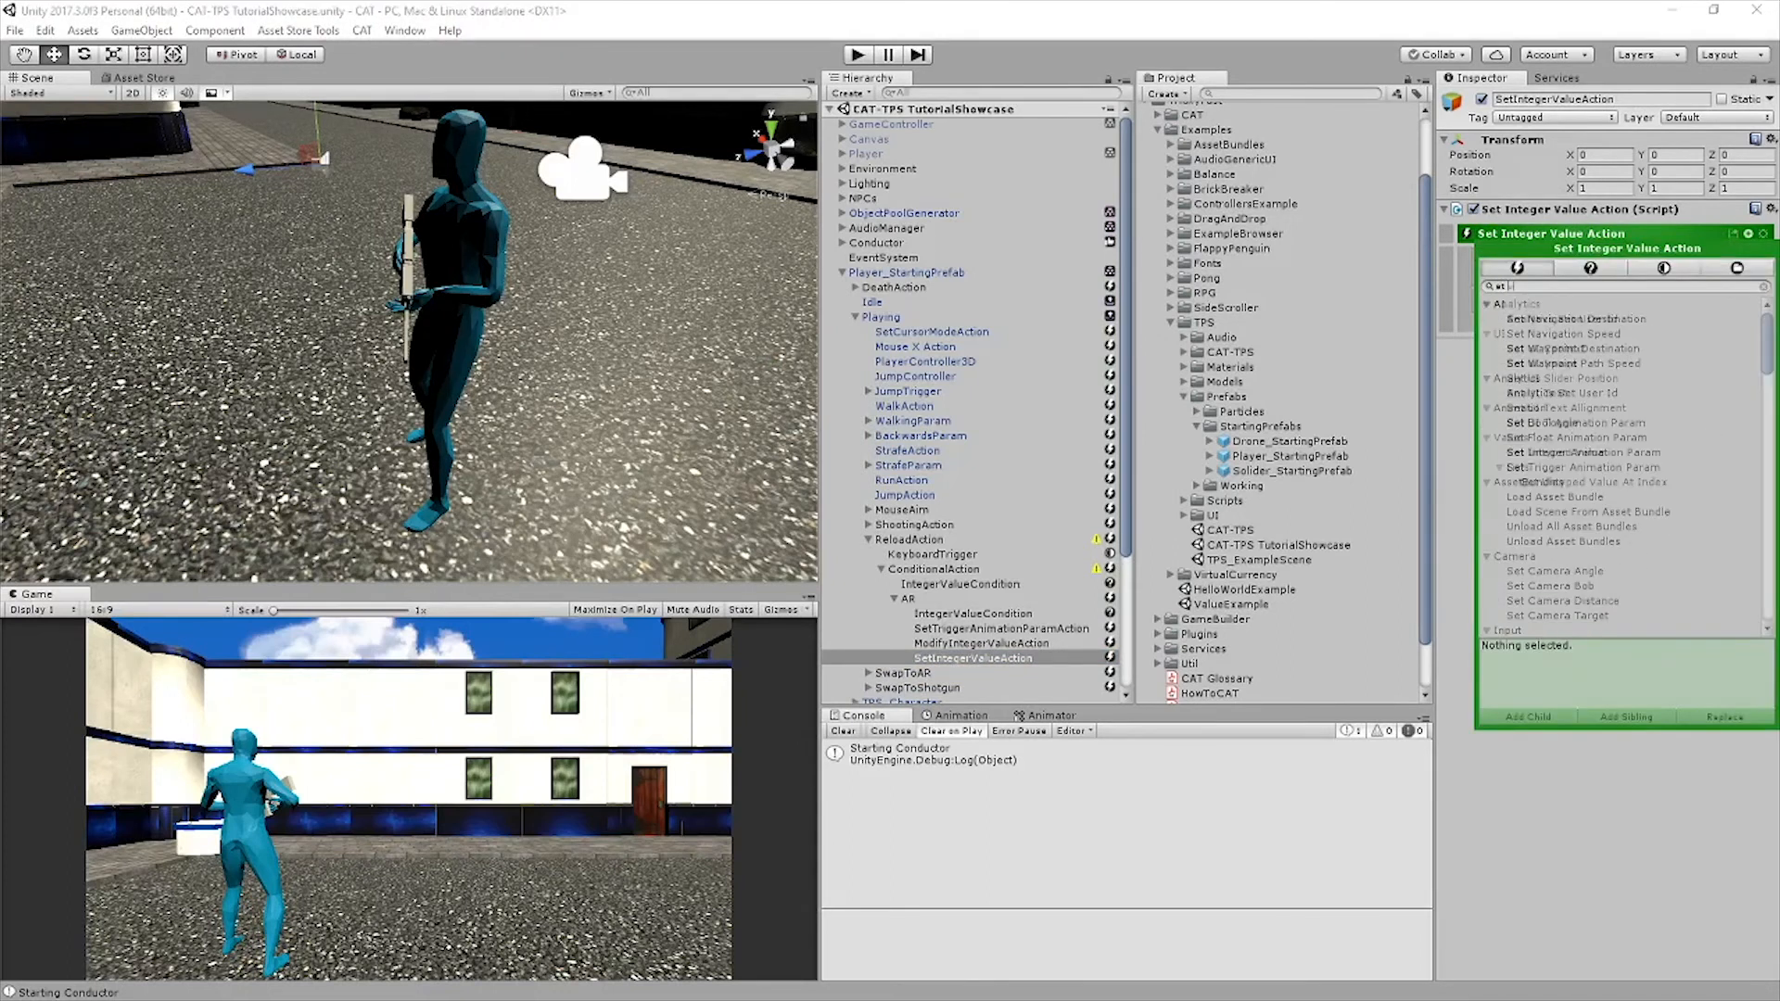
{"action": "left_click", "coordinate": [1537, 363]}
{"action": "left_click", "coordinate": [1626, 717]}
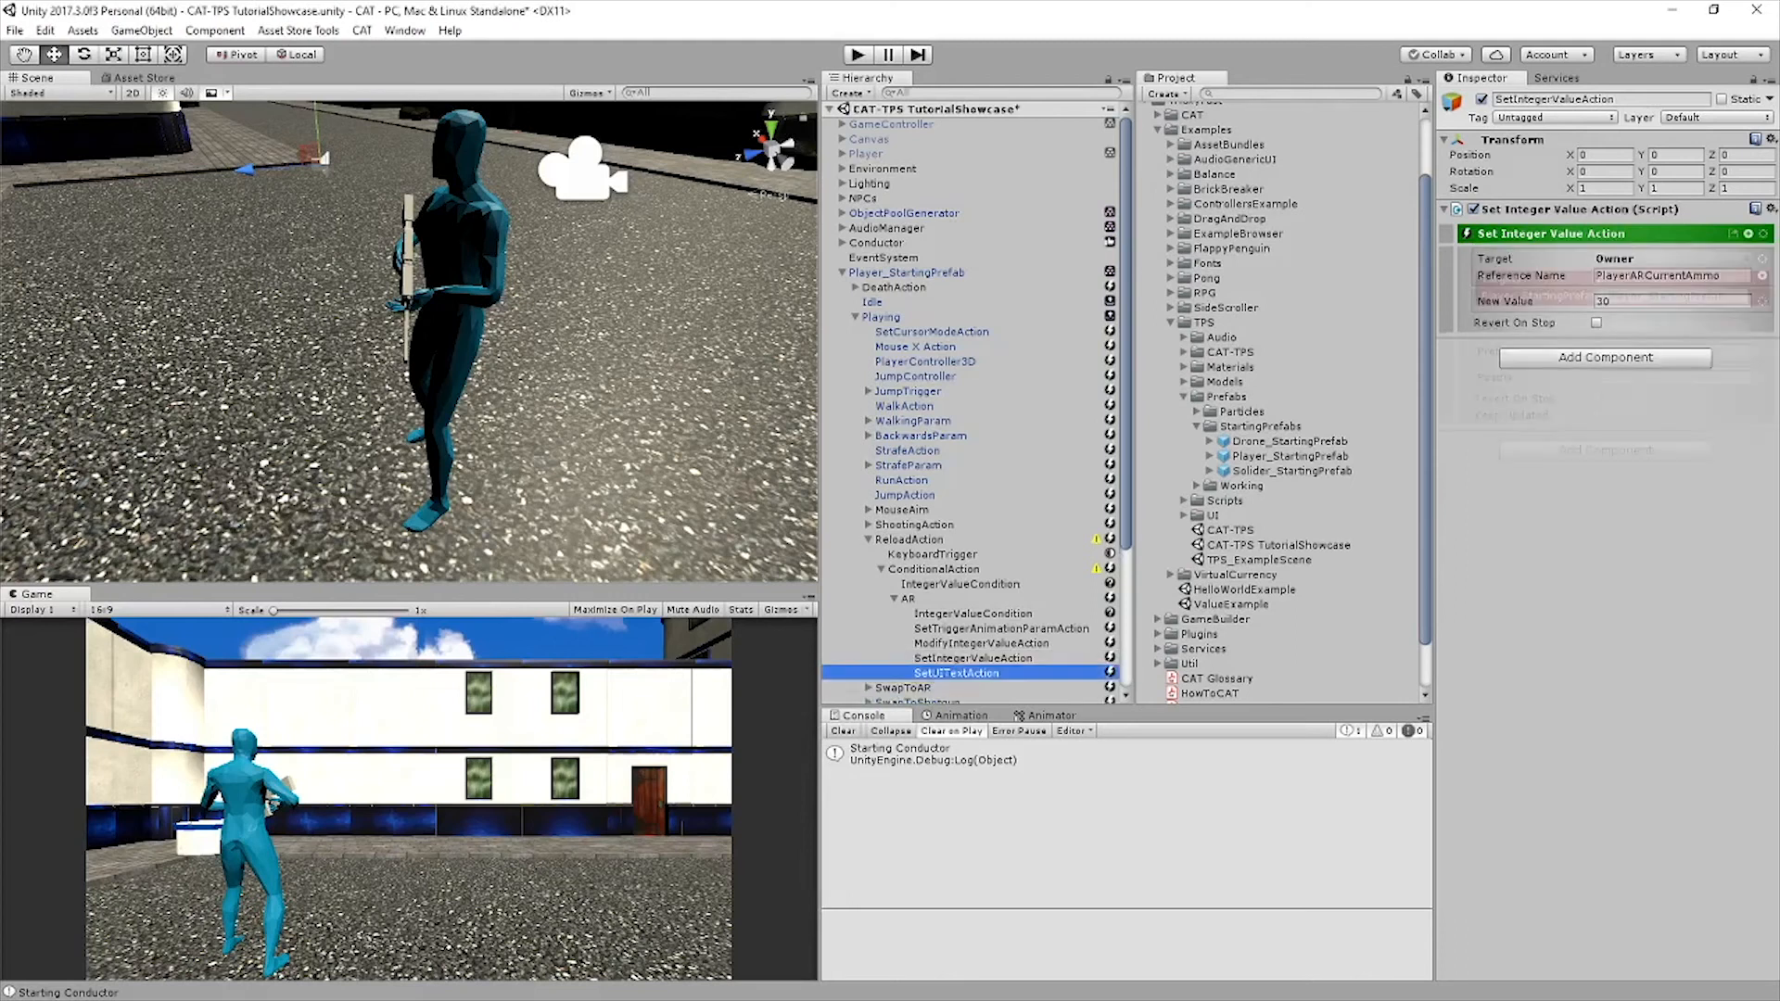
{"action": "left_click", "coordinate": [1672, 258]}
{"action": "left_click", "coordinate": [1644, 361]}
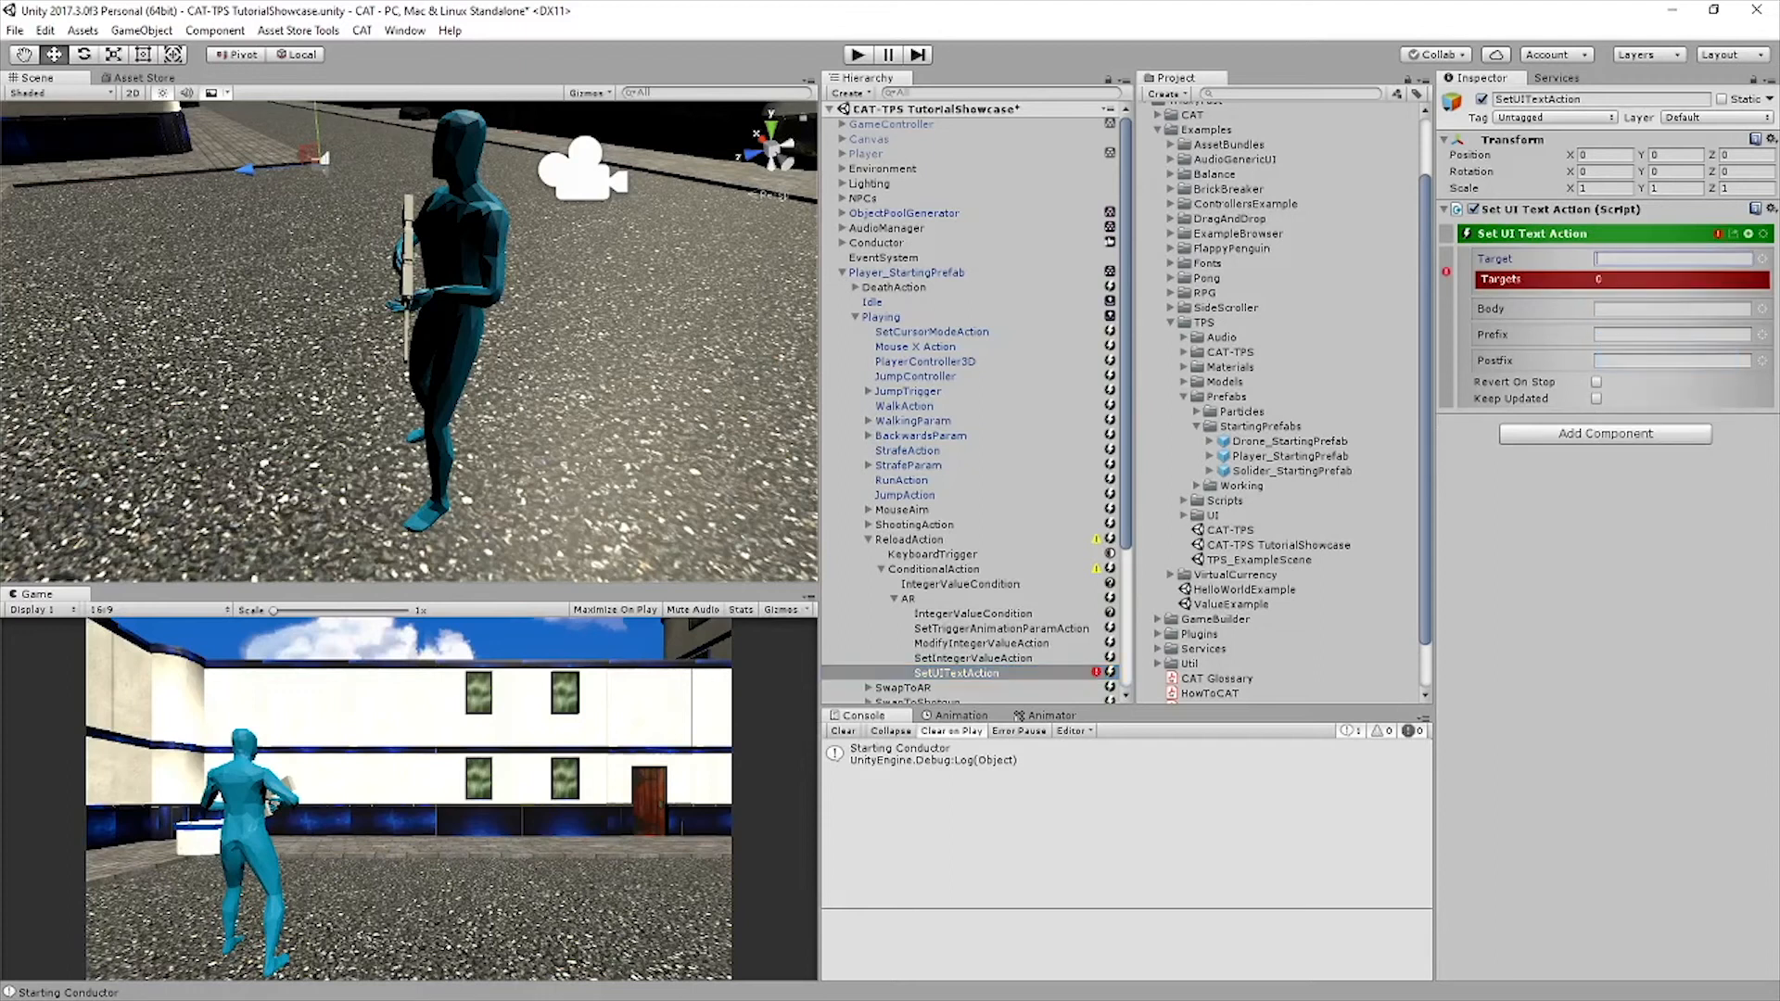
{"action": "type", "text": "PlayerARCurrentAmmoCount"}
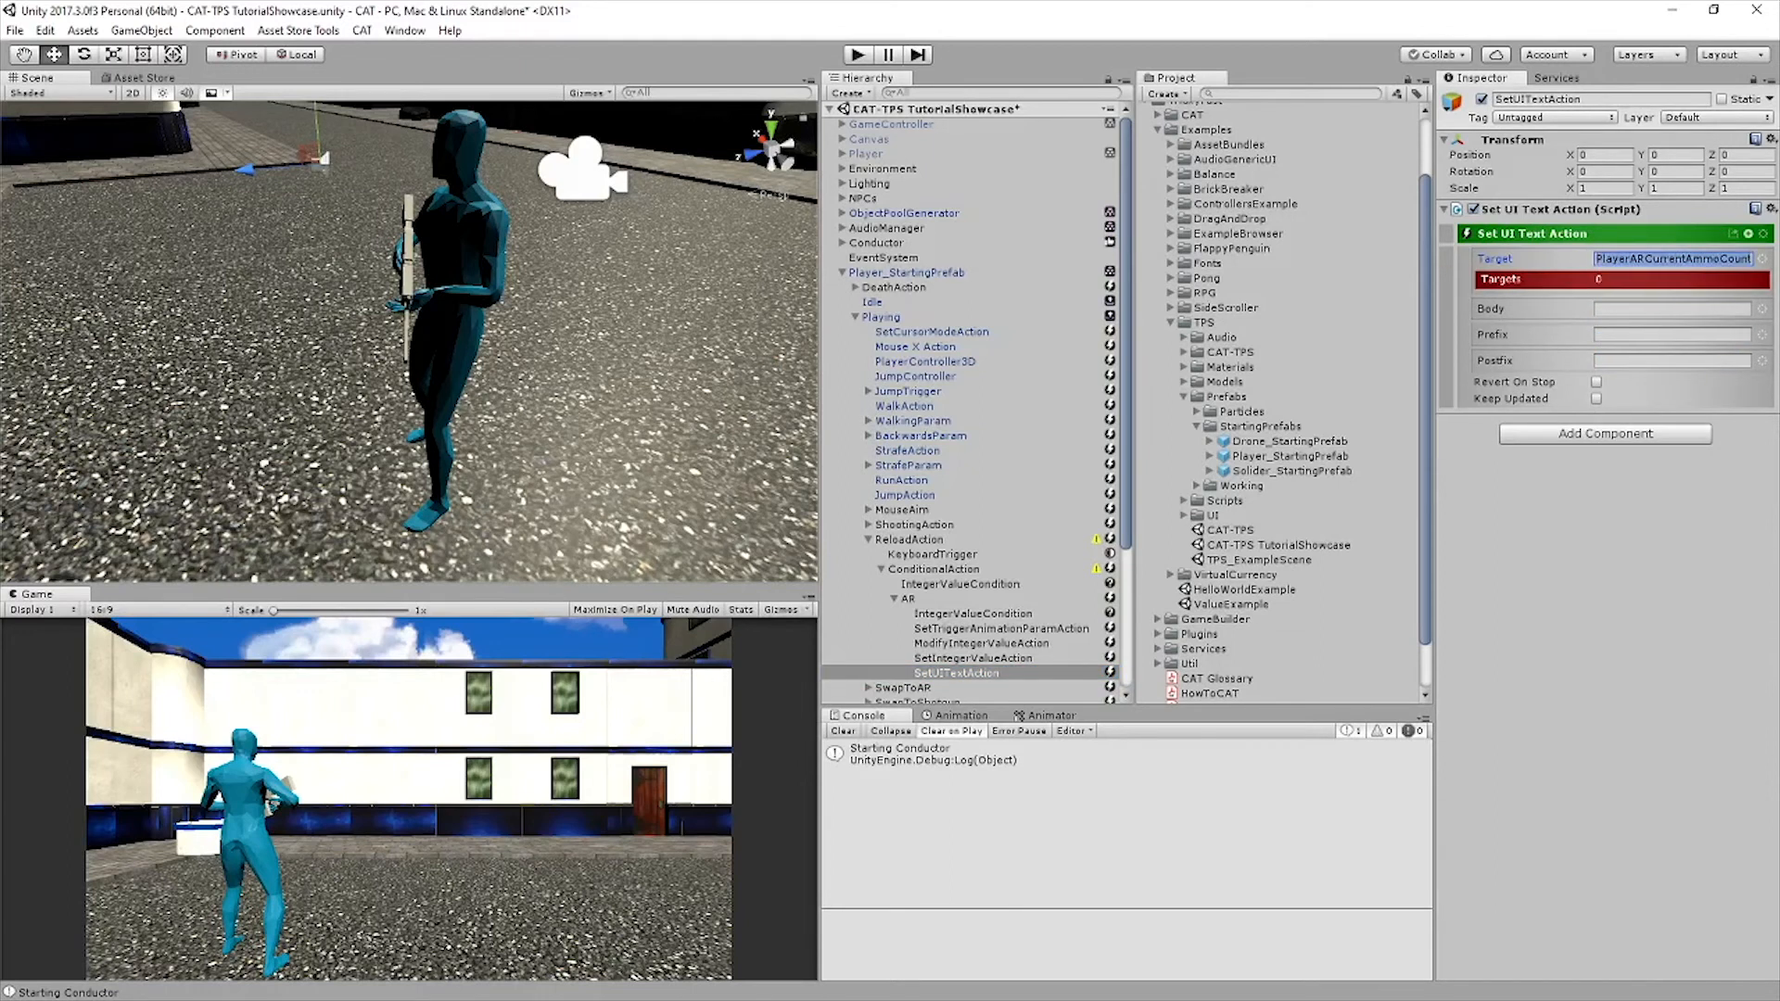
{"action": "left_click_drag", "start_coordinate": [1647, 259], "coordinate": [1630, 259]}
{"action": "key", "text": "BackSpace"}
Make the UI text's body reference the Owner value PlayerARCurrentAmmo, and save the scene
{"action": "left_click", "coordinate": [1762, 309]}
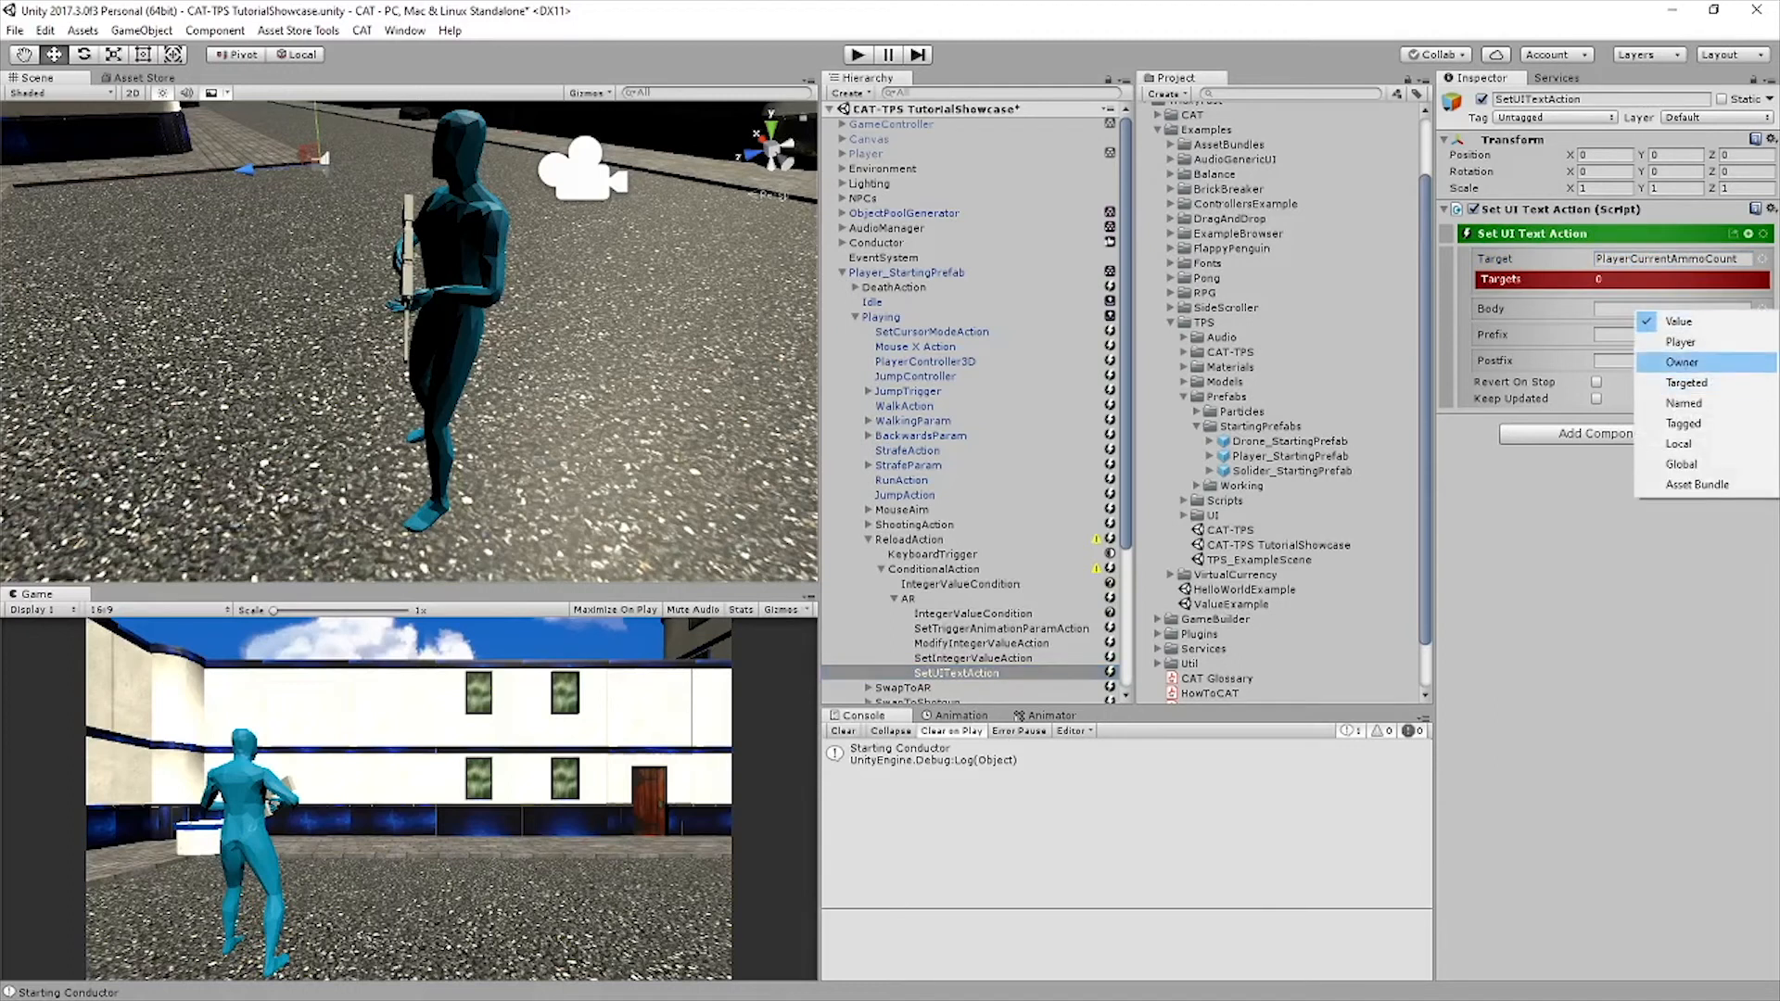
{"action": "left_click", "coordinate": [1681, 363]}
{"action": "left_click", "coordinate": [1668, 326]}
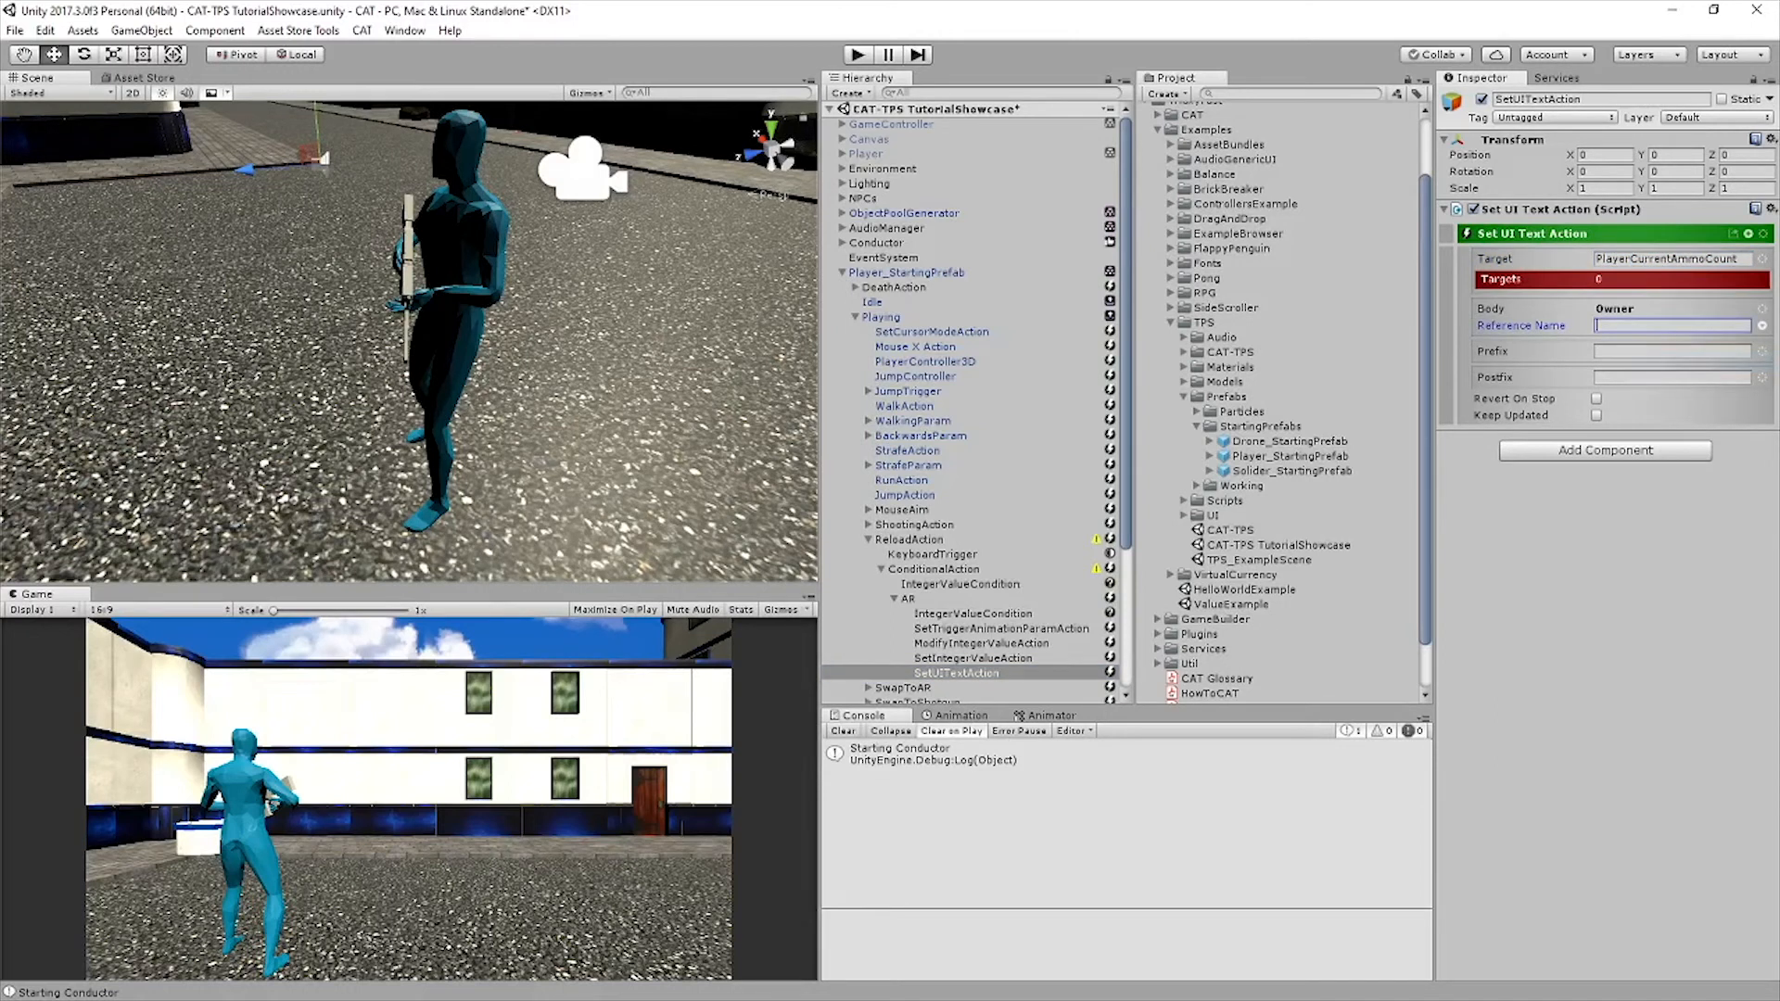
{"action": "type", "text": "PlayerARCurrentAmmo"}
{"action": "key", "text": "Return"}
{"action": "key", "text": "ctrl+s"}
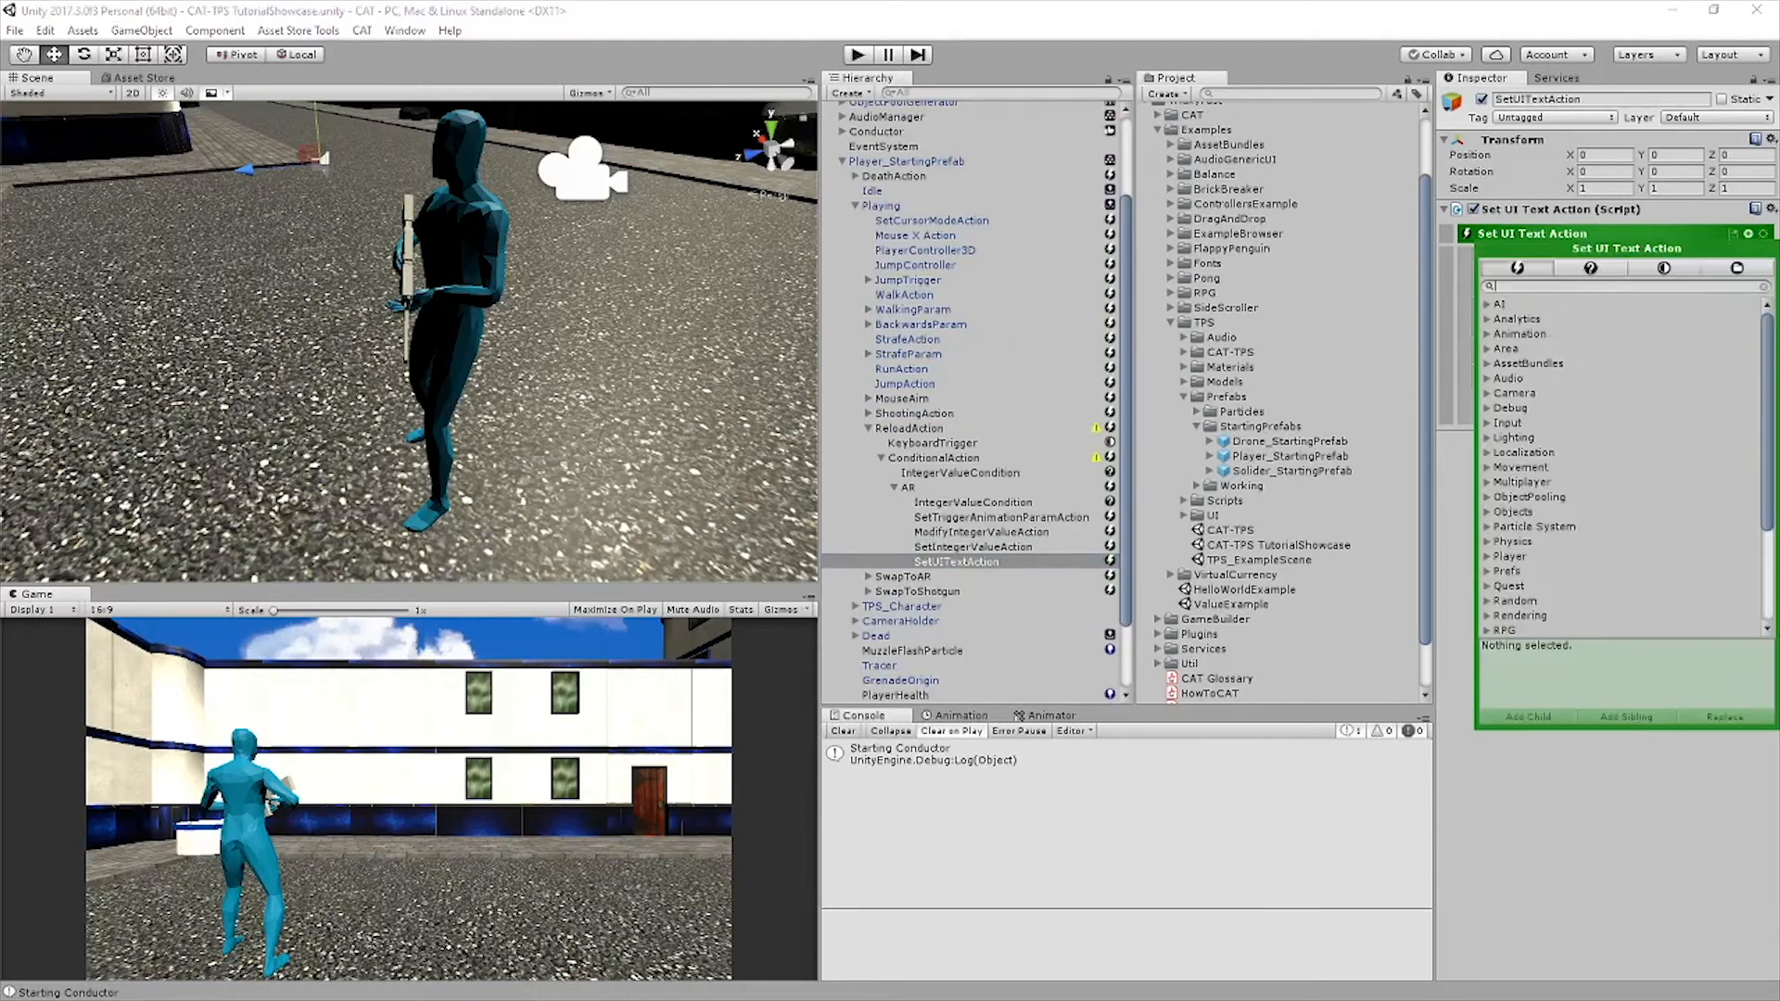
Add a second Modify Integer Value action in AR with Owner source value PlayerARAmmoReserve and the Subtract operation
{"action": "type", "text": "modify"}
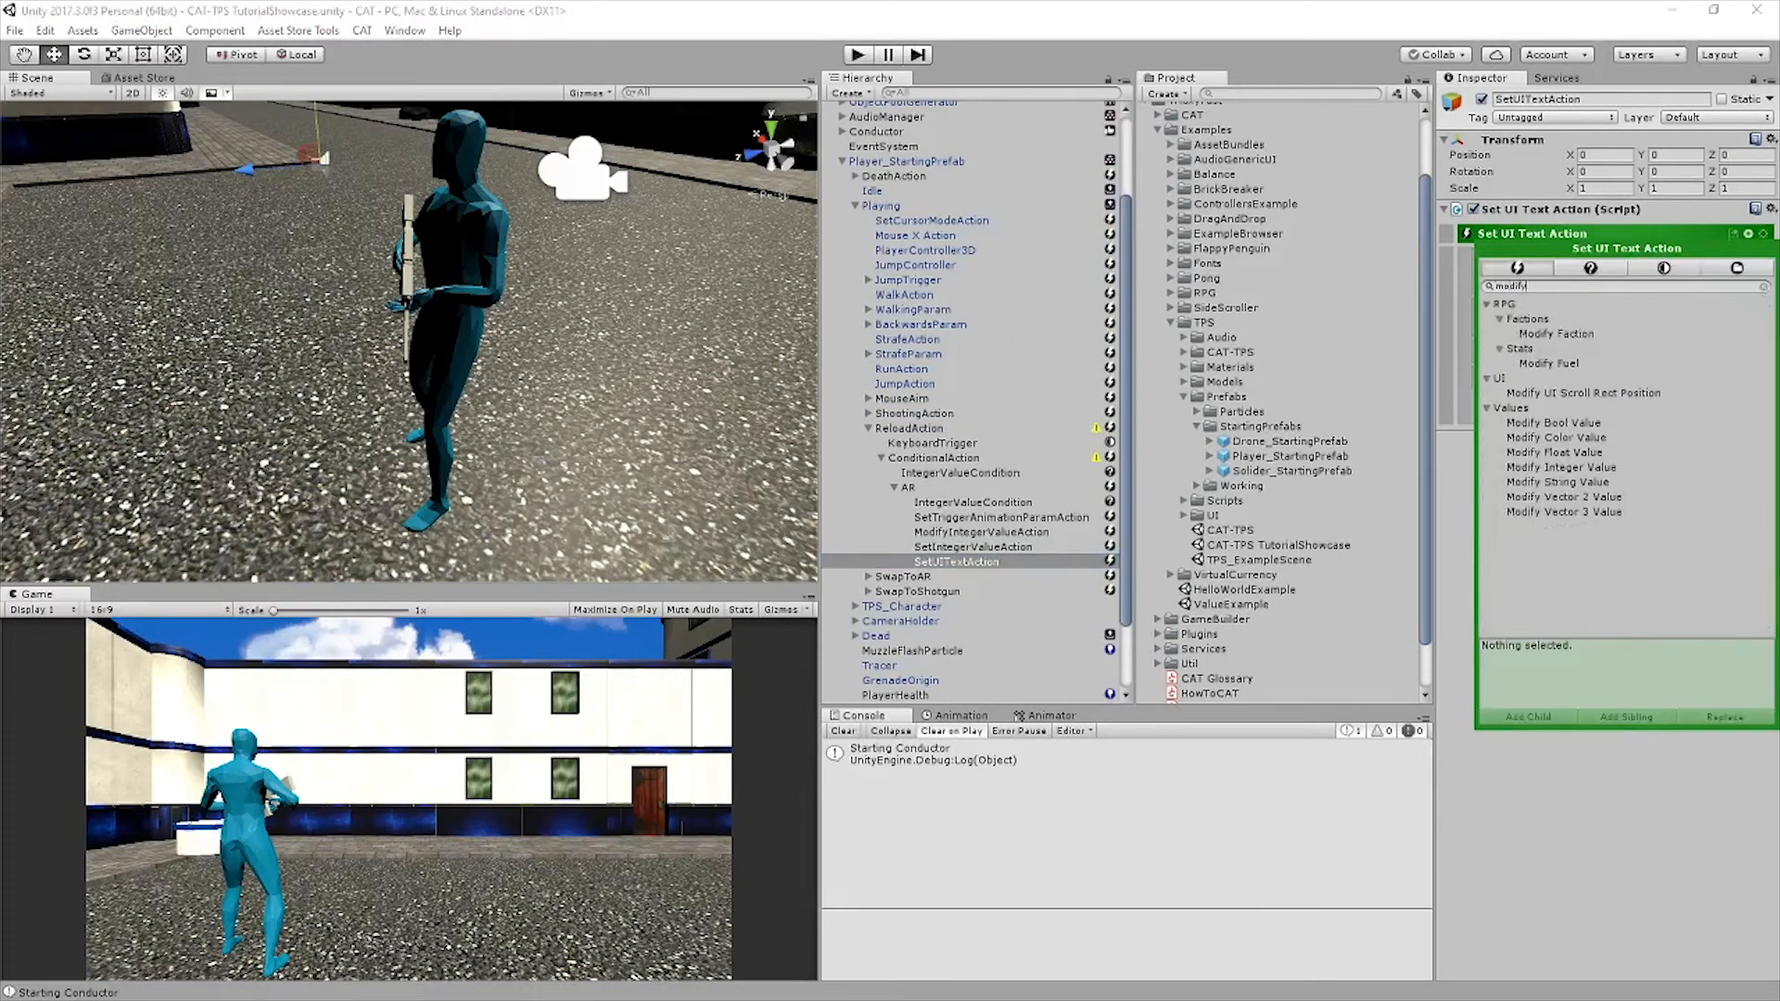
{"action": "left_click", "coordinate": [1568, 467]}
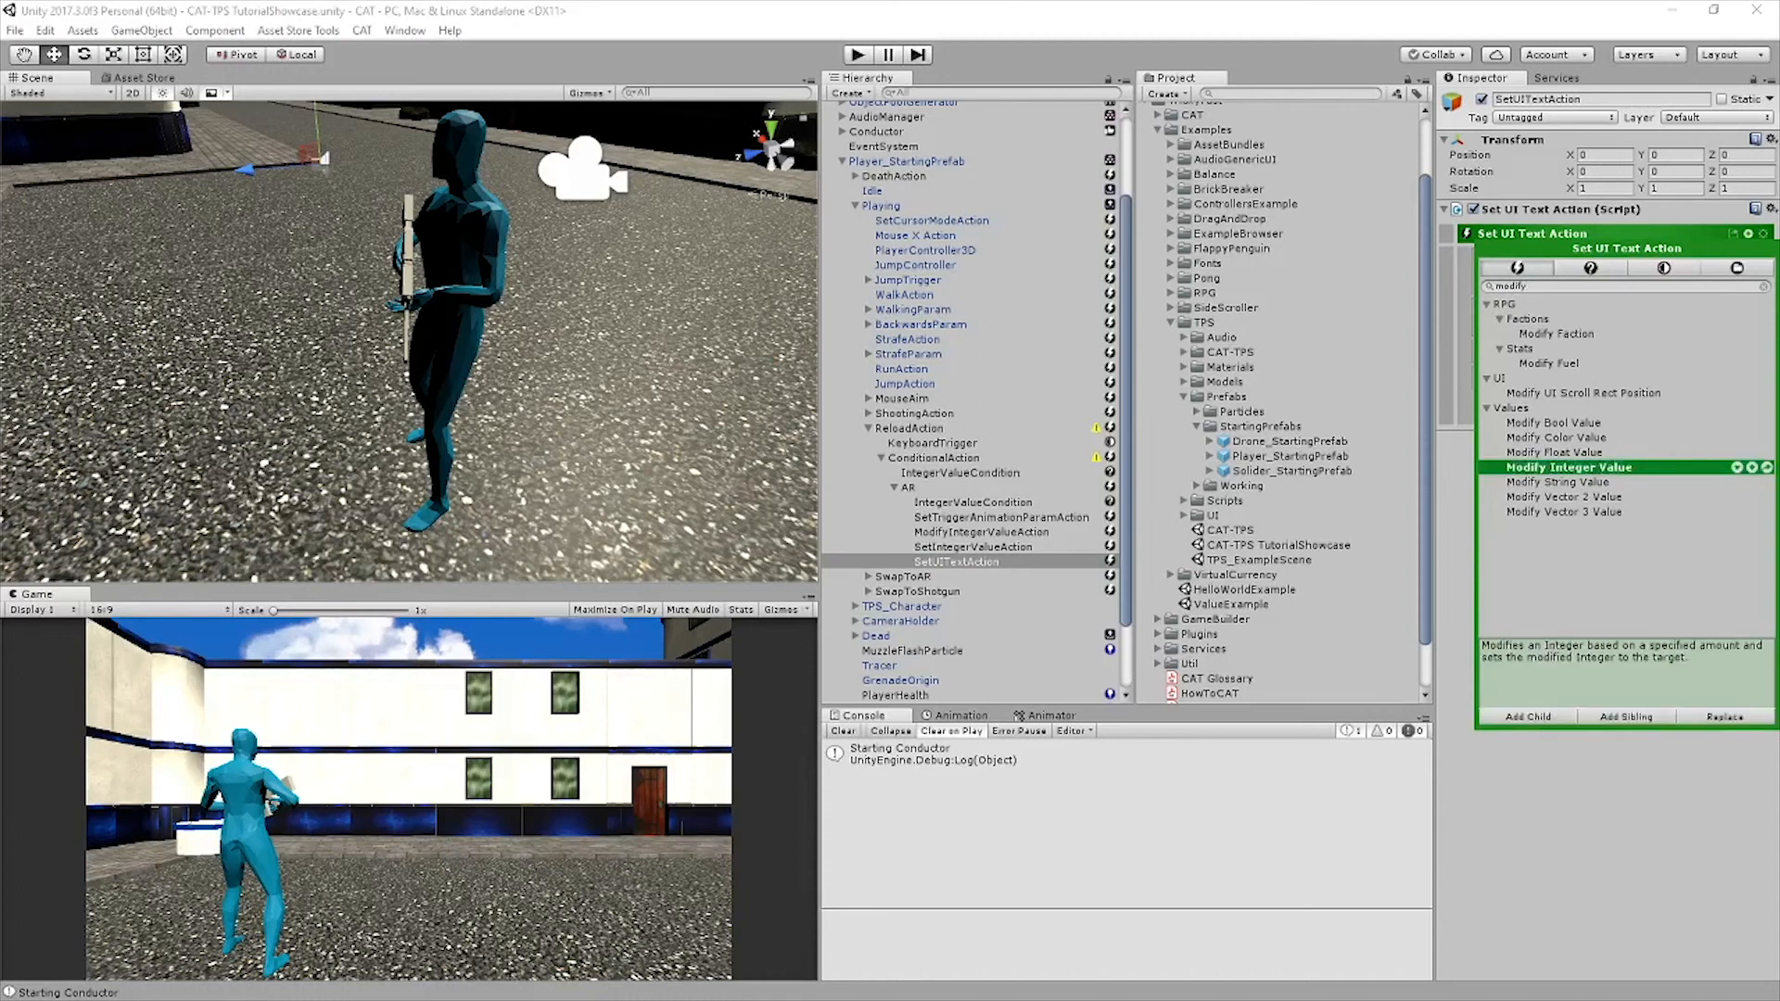
{"action": "left_click", "coordinate": [1626, 716]}
{"action": "left_click", "coordinate": [1762, 259]}
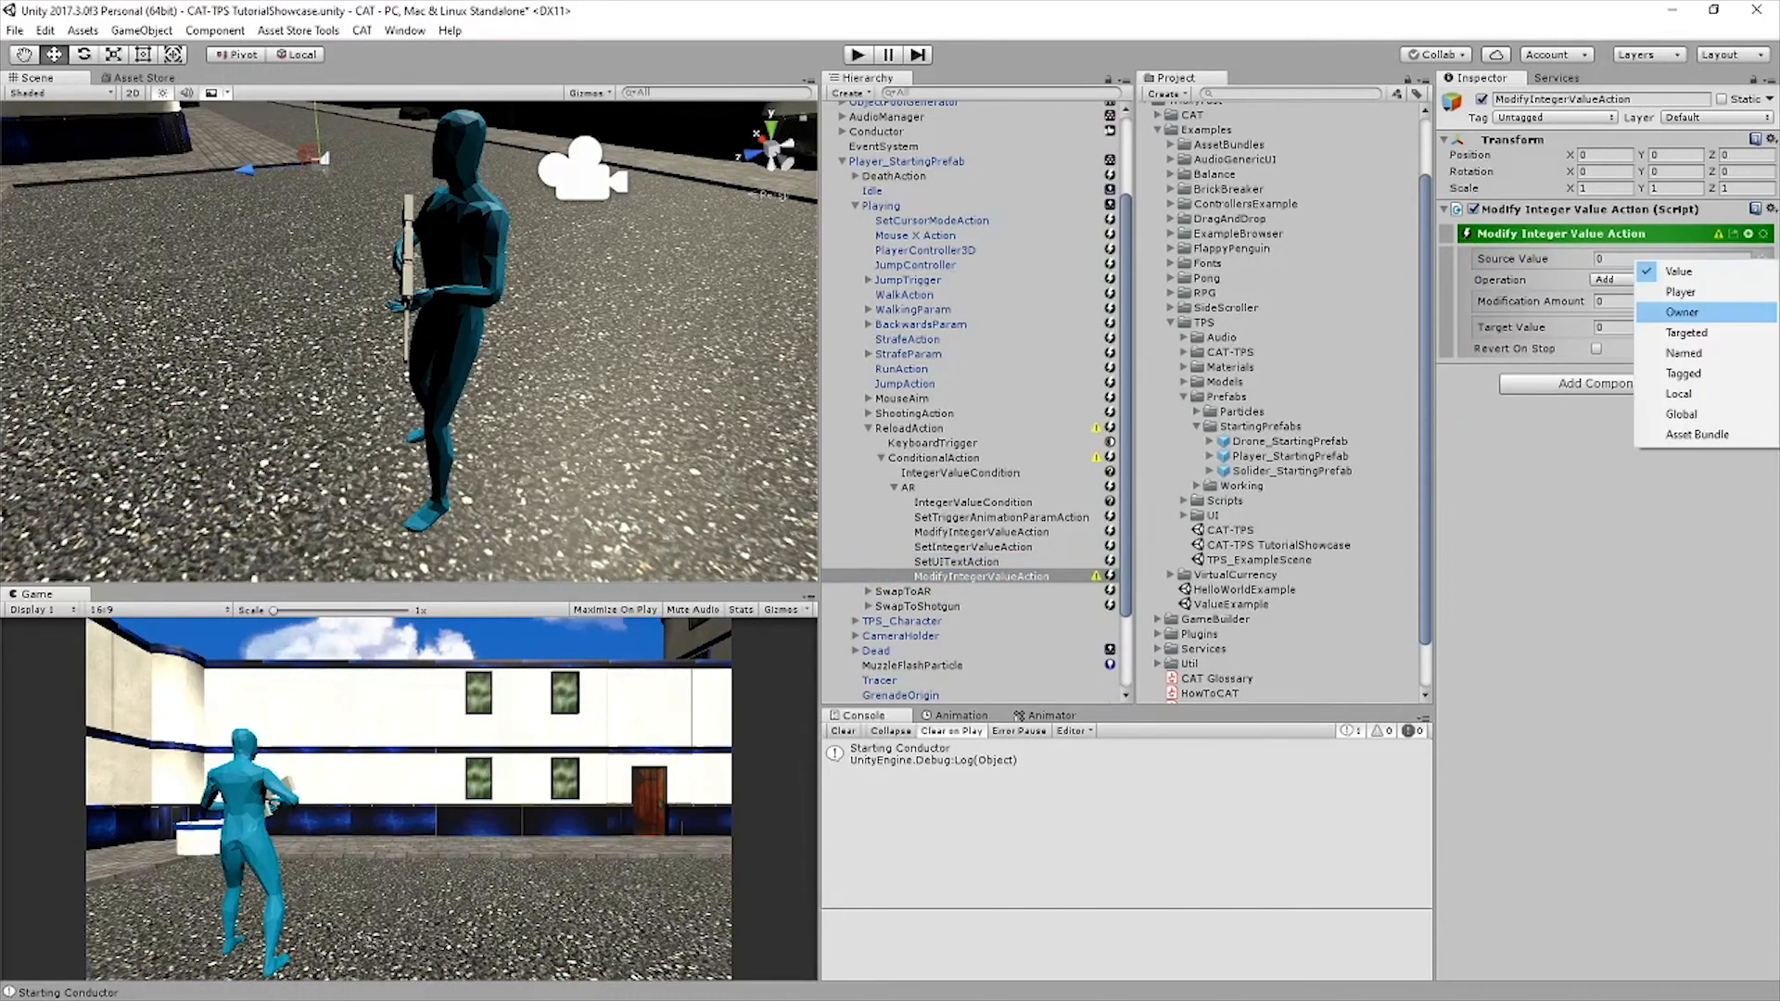
{"action": "left_click", "coordinate": [1682, 312]}
{"action": "left_click", "coordinate": [1672, 276]}
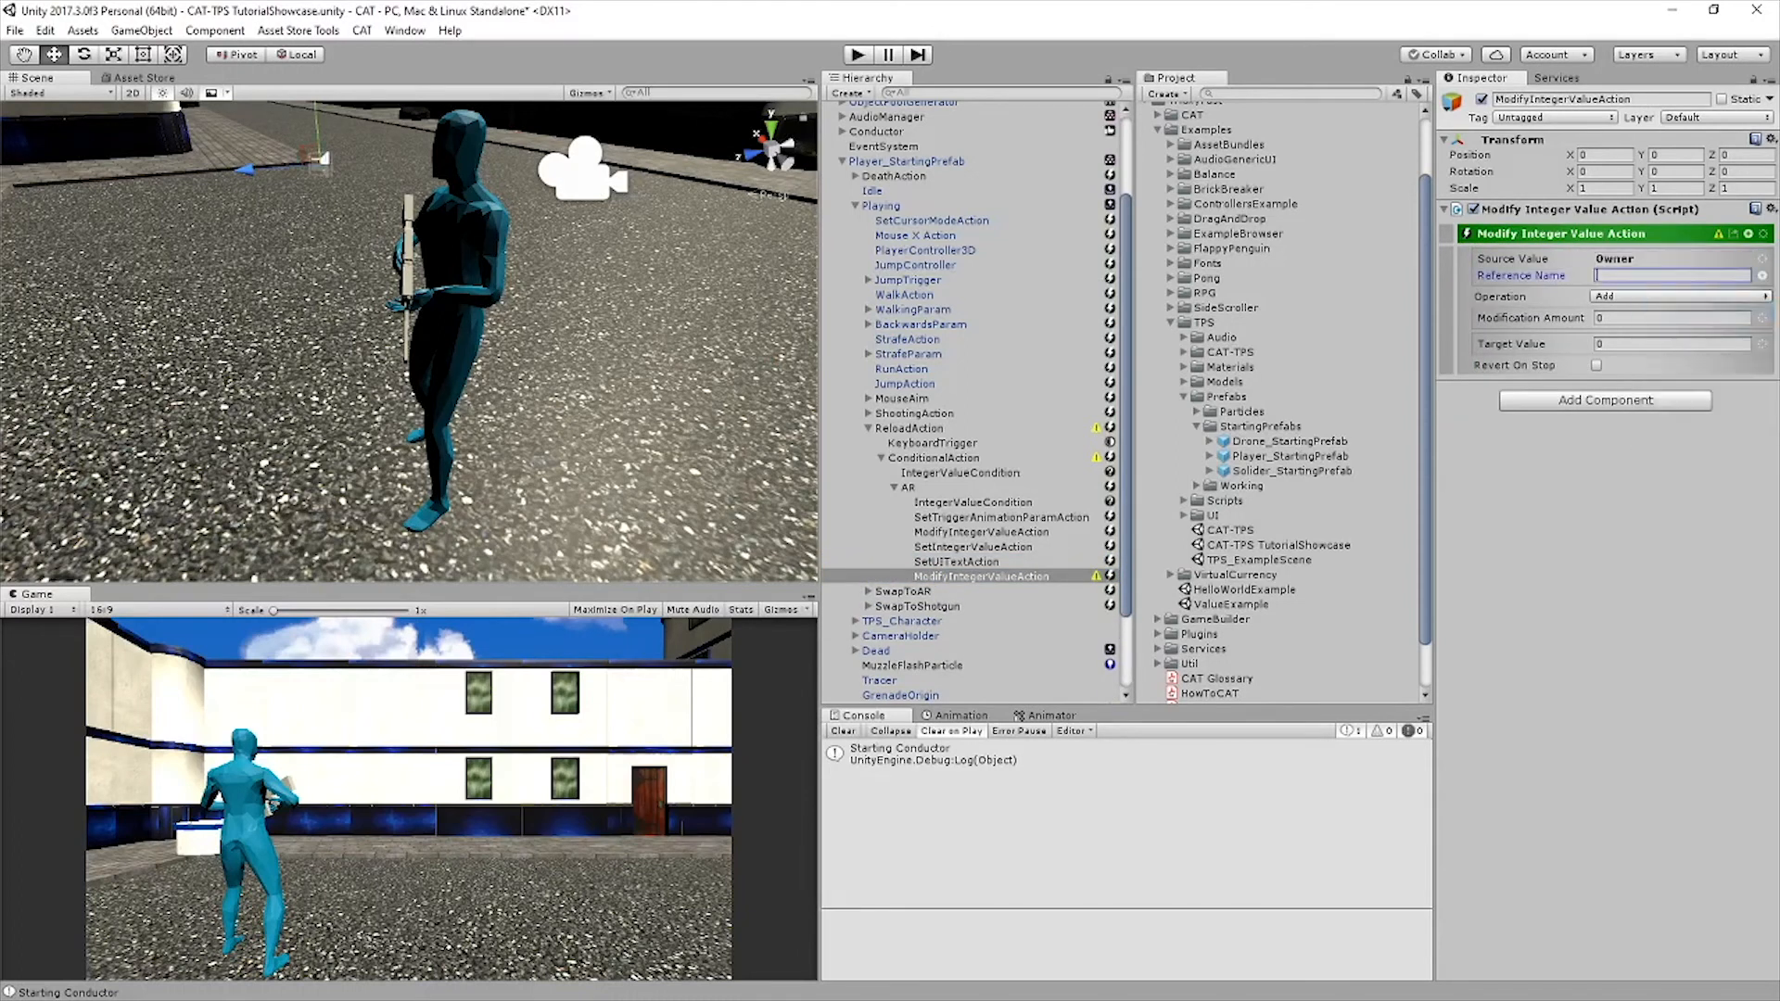
{"action": "type", "text": "PlayerARAmmoReserve"}
{"action": "left_click", "coordinate": [1679, 296]}
{"action": "left_click", "coordinate": [1650, 337]}
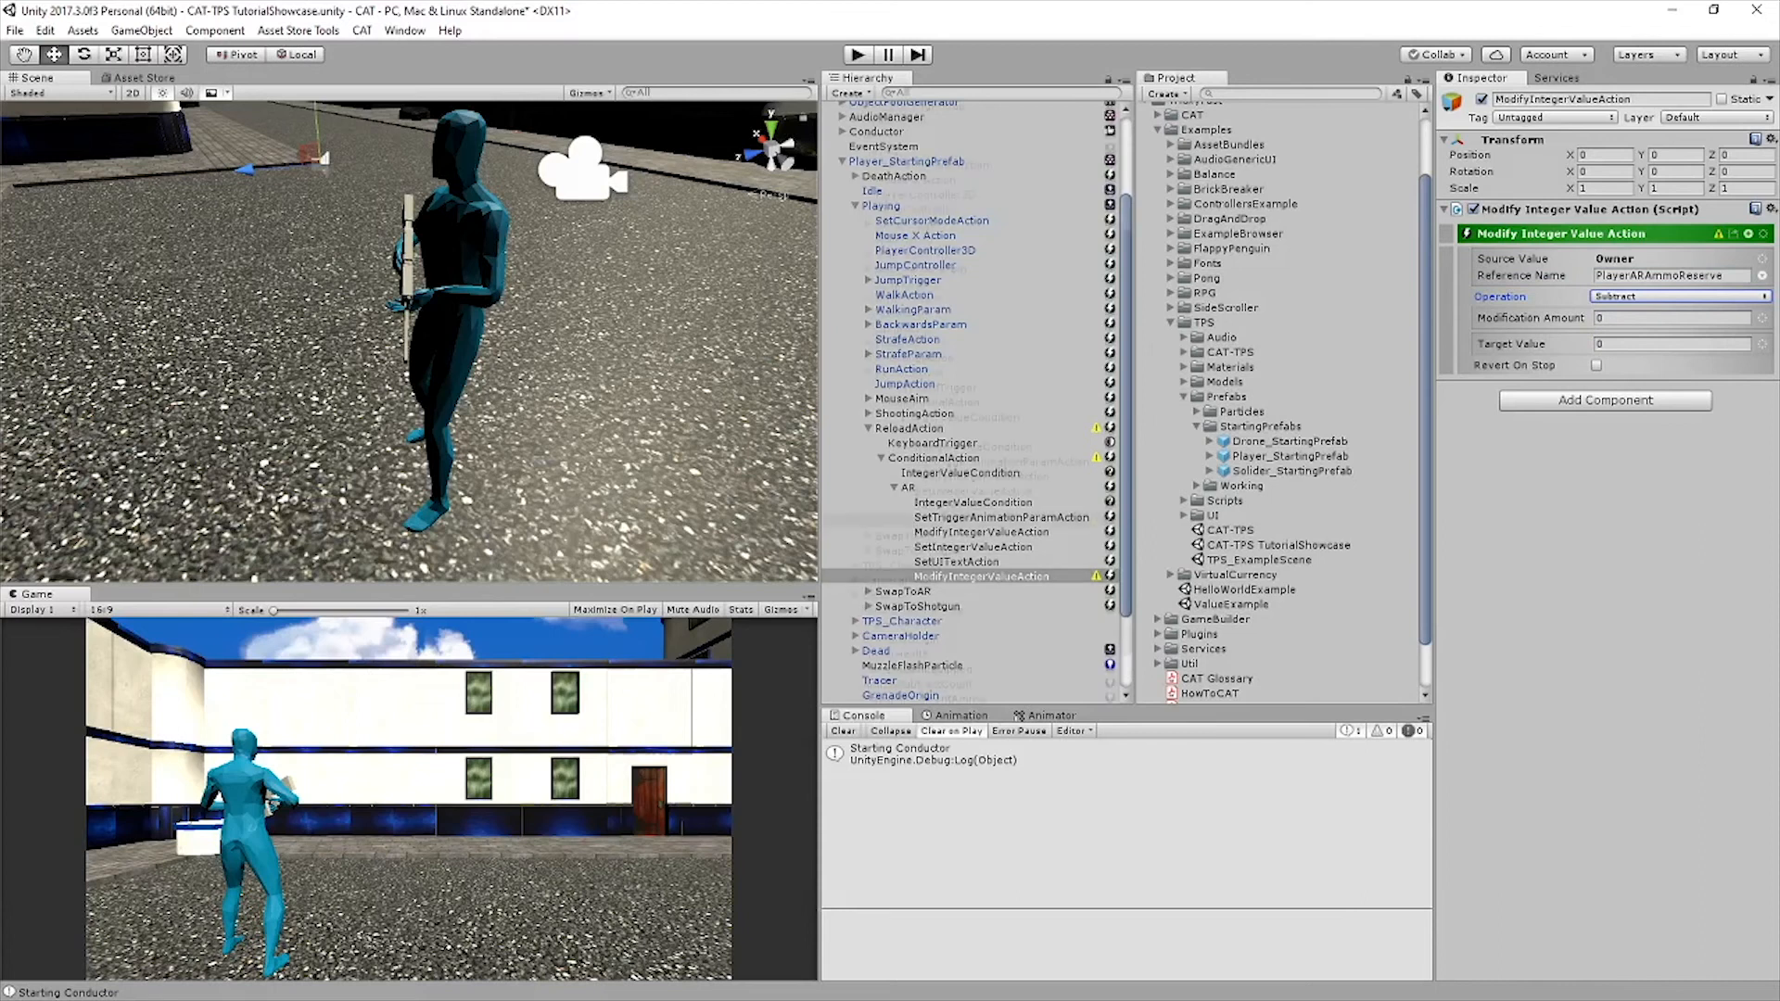
Set the reserve subtraction's modification amount to Owner AmmoSubtractCount and its target value to Owner PlayerARAmmoReserve
{"action": "left_click", "coordinate": [1761, 318]}
{"action": "left_click", "coordinate": [1681, 373]}
{"action": "type", "text": "AmmoSubtractCount"}
{"action": "left_click", "coordinate": [1761, 361]}
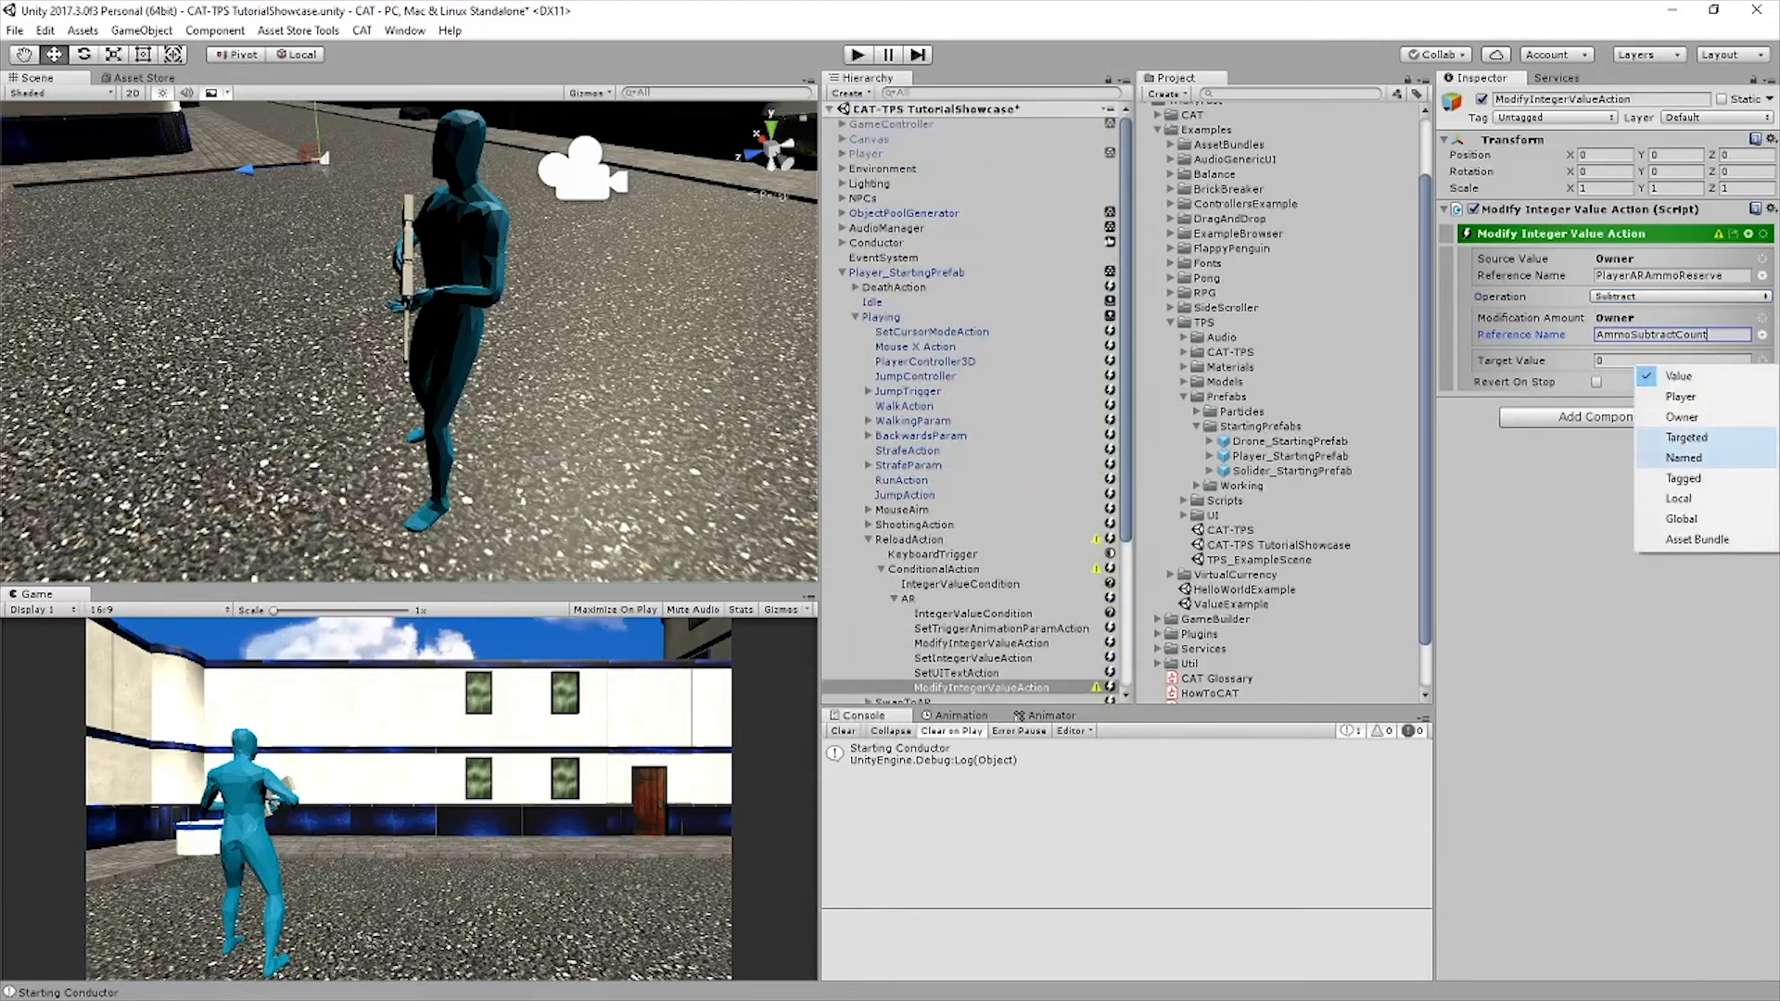
{"action": "left_click", "coordinate": [1682, 416]}
{"action": "type", "text": "PlayerARAmmoReserve"}
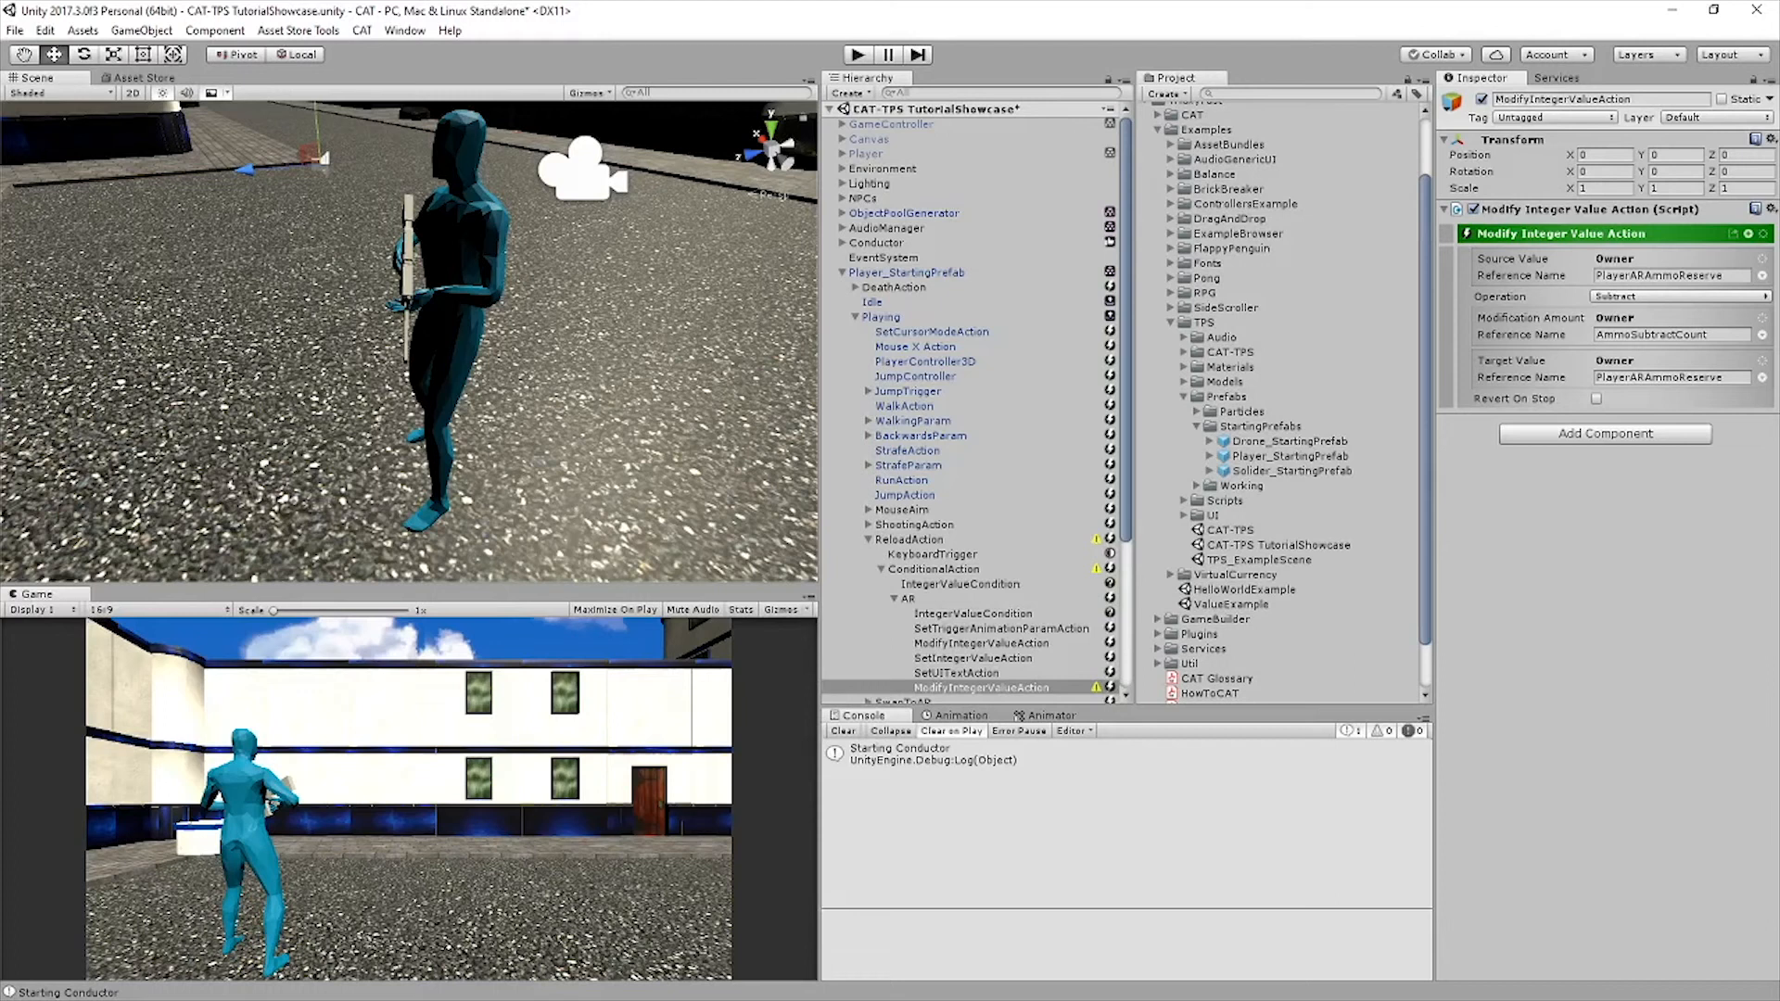
Add a second Set UI Text action in AR and set its target to PlayerAmmoReserveCount
{"action": "left_click", "coordinate": [1748, 234]}
{"action": "type", "text": "set ui"}
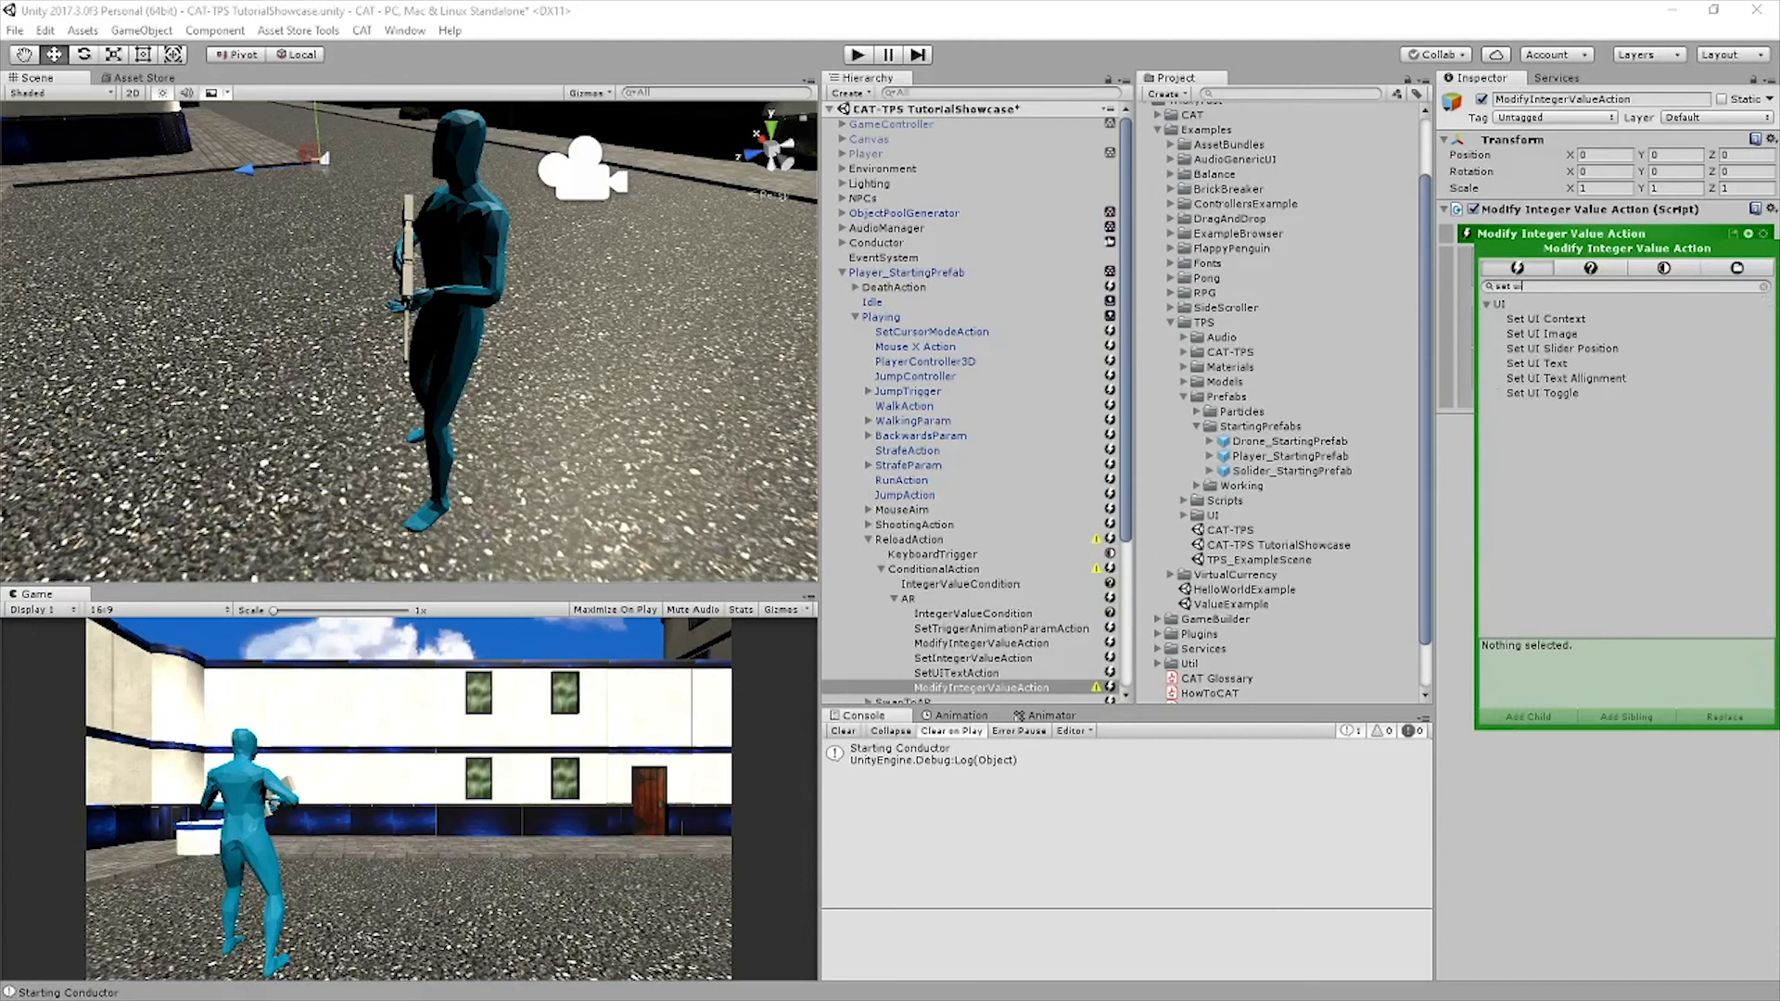
{"action": "left_click", "coordinate": [1537, 364]}
{"action": "left_click", "coordinate": [1626, 716]}
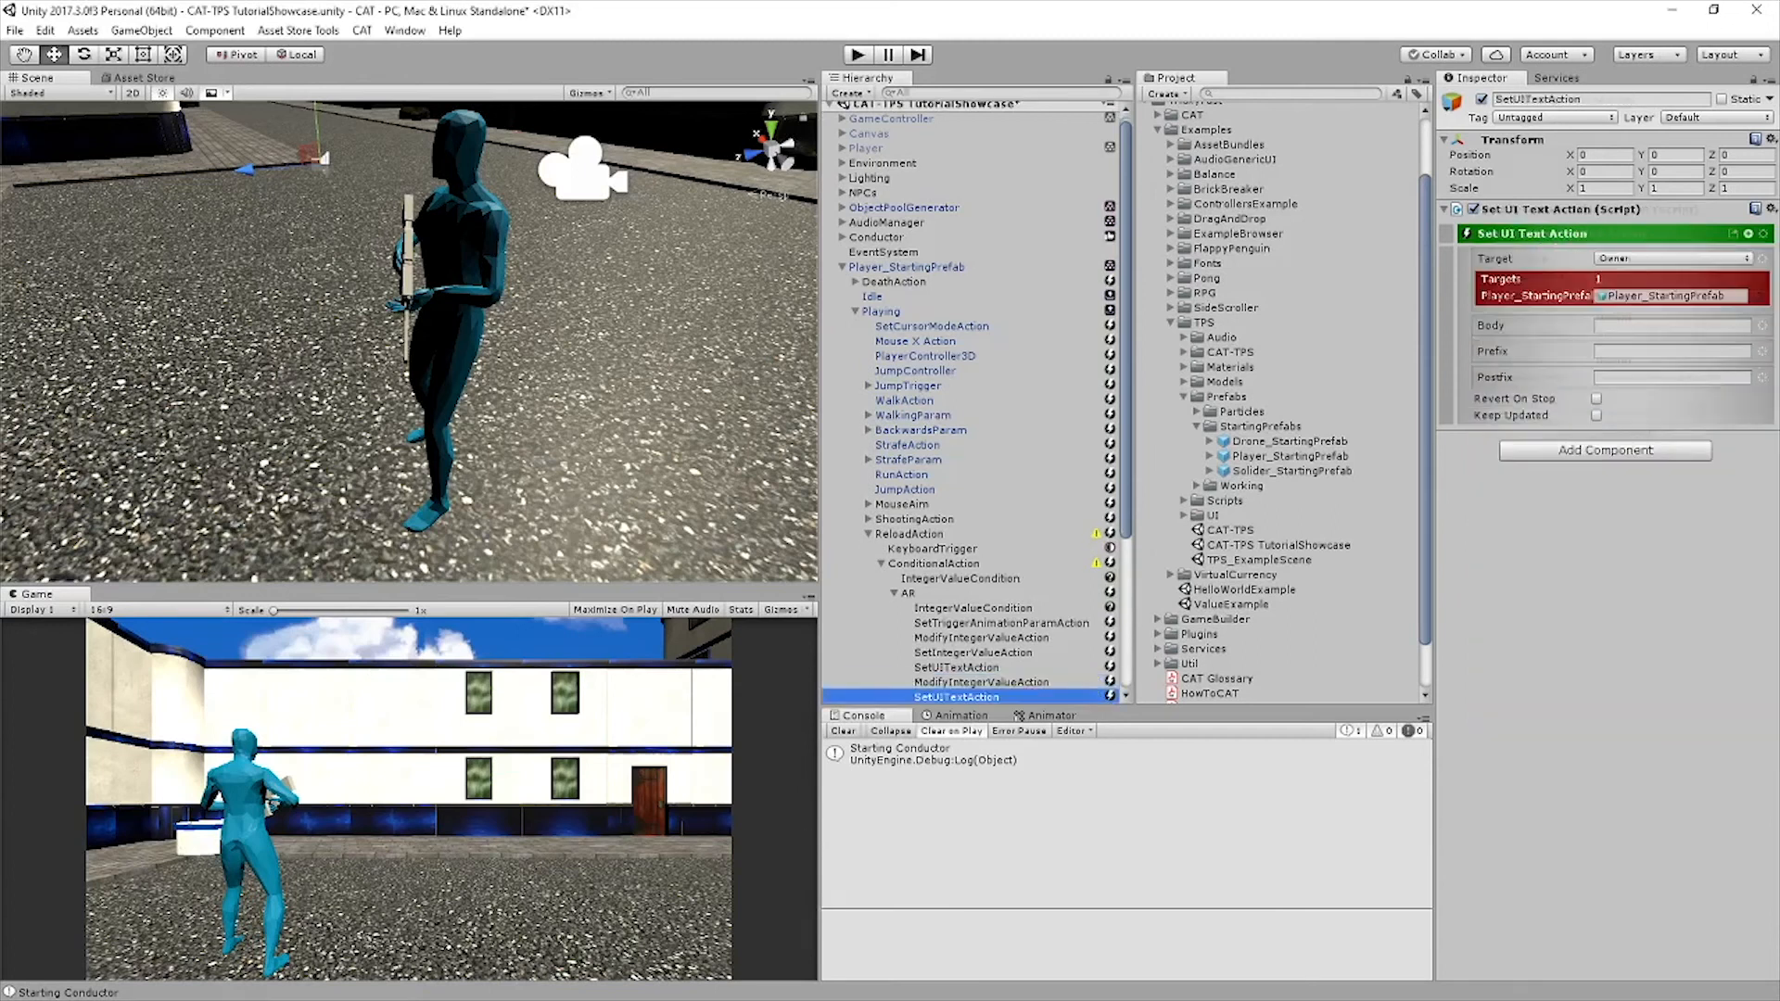
{"action": "left_click", "coordinate": [1673, 259]}
{"action": "left_click", "coordinate": [1673, 362]}
{"action": "type", "text": "PlayerAmmoReserveCount"}
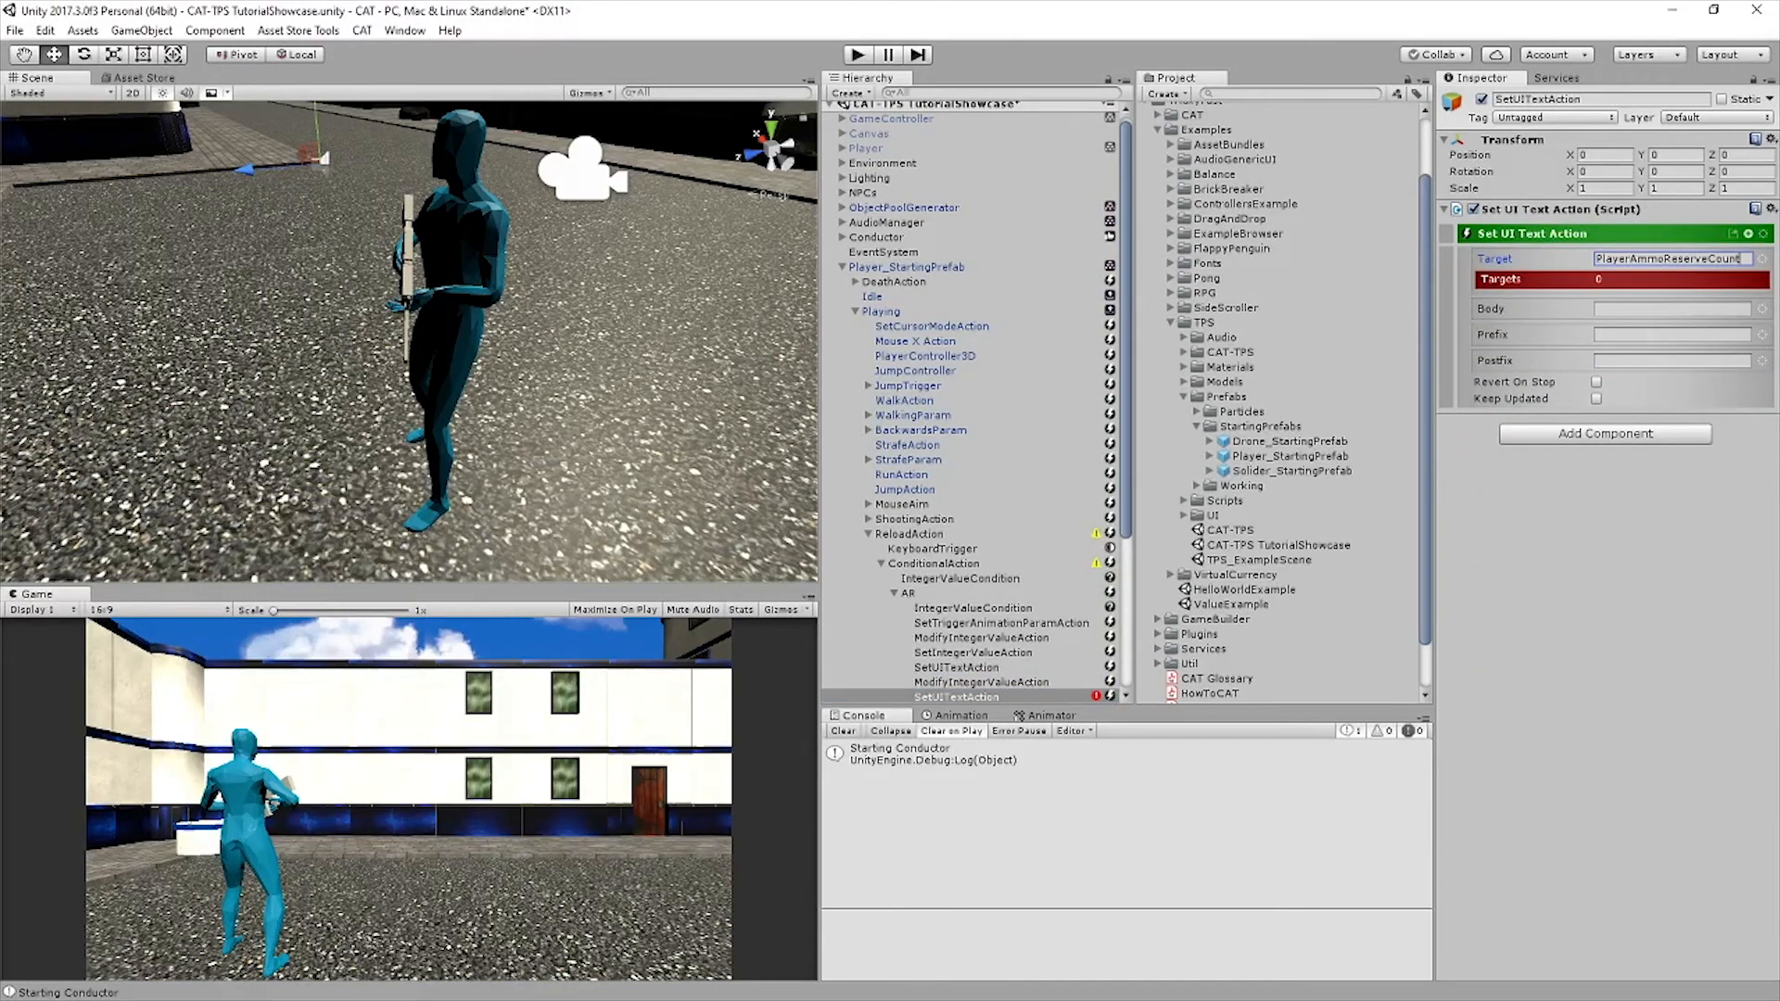
Make the reserve text's body reference the Owner value PlayerARAmmoReserve, and save the scene
{"action": "left_click", "coordinate": [1673, 308]}
{"action": "left_click", "coordinate": [1682, 362]}
{"action": "left_click", "coordinate": [1671, 326]}
{"action": "type", "text": "PlayerARAmmoReserve"}
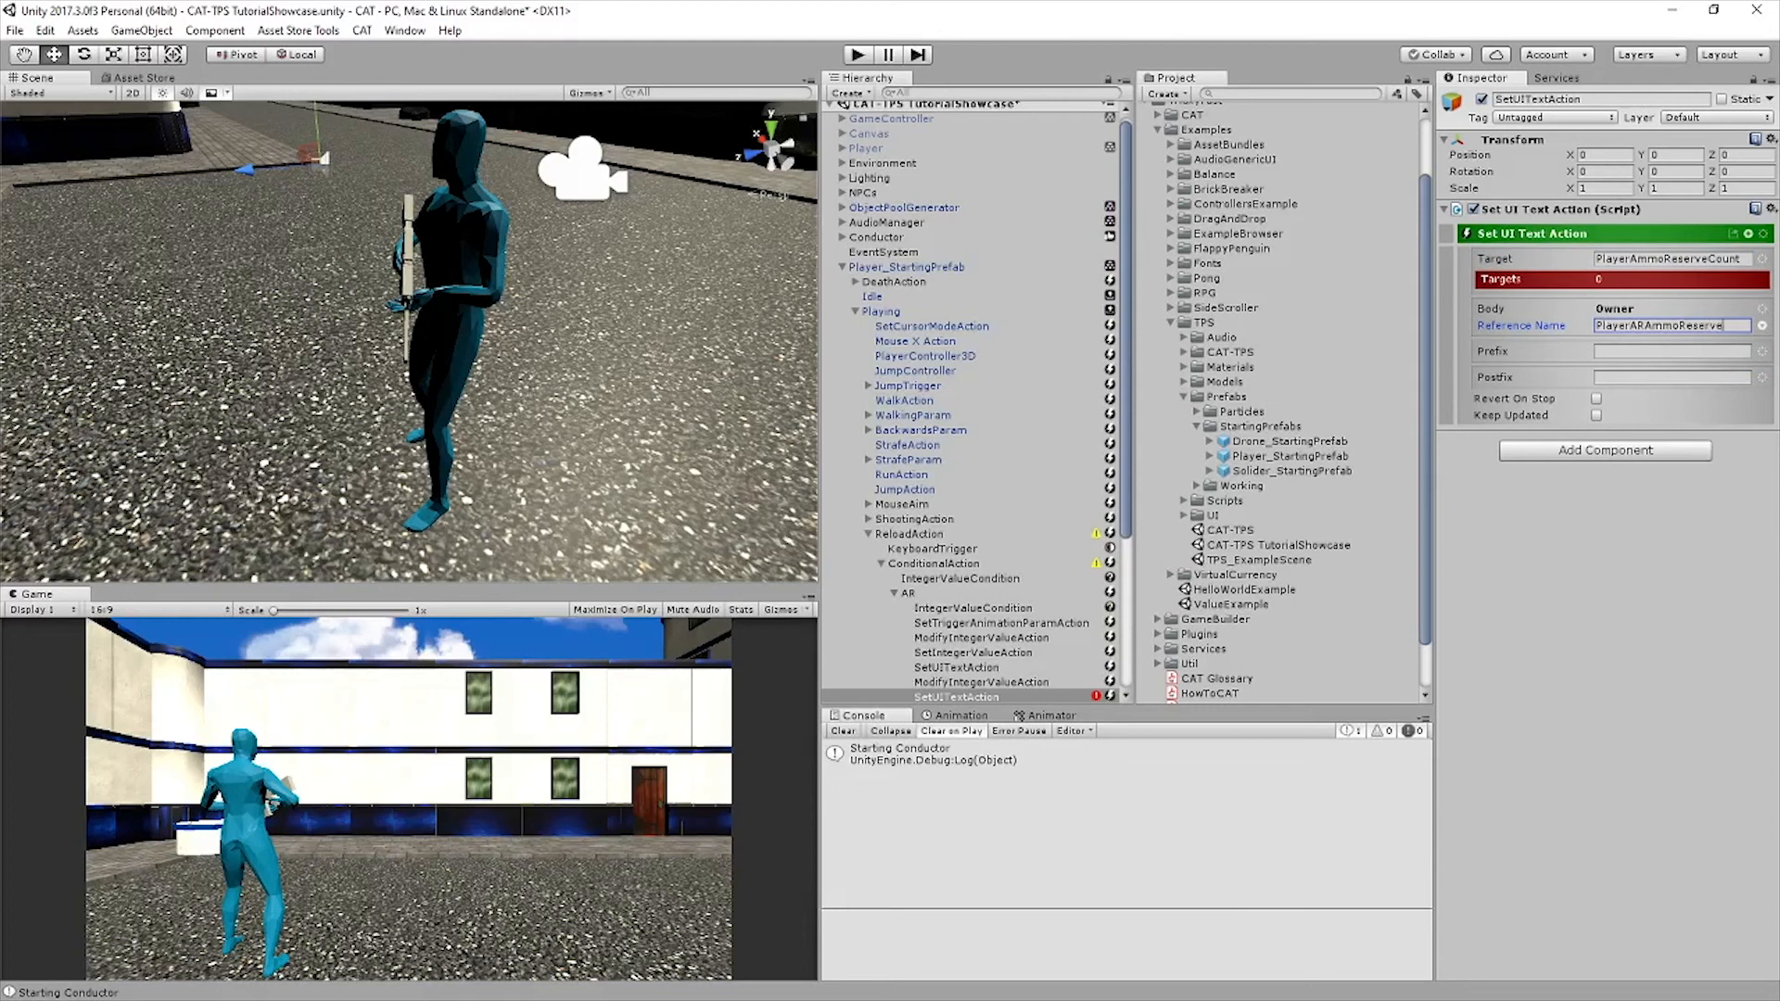
{"action": "key", "text": "ctrl+s"}
Duplicate the AR conditional action and rename the copy Shotgun
{"action": "scroll", "coordinate": [972, 408], "scroll_direction": "down", "scroll_amount": 2}
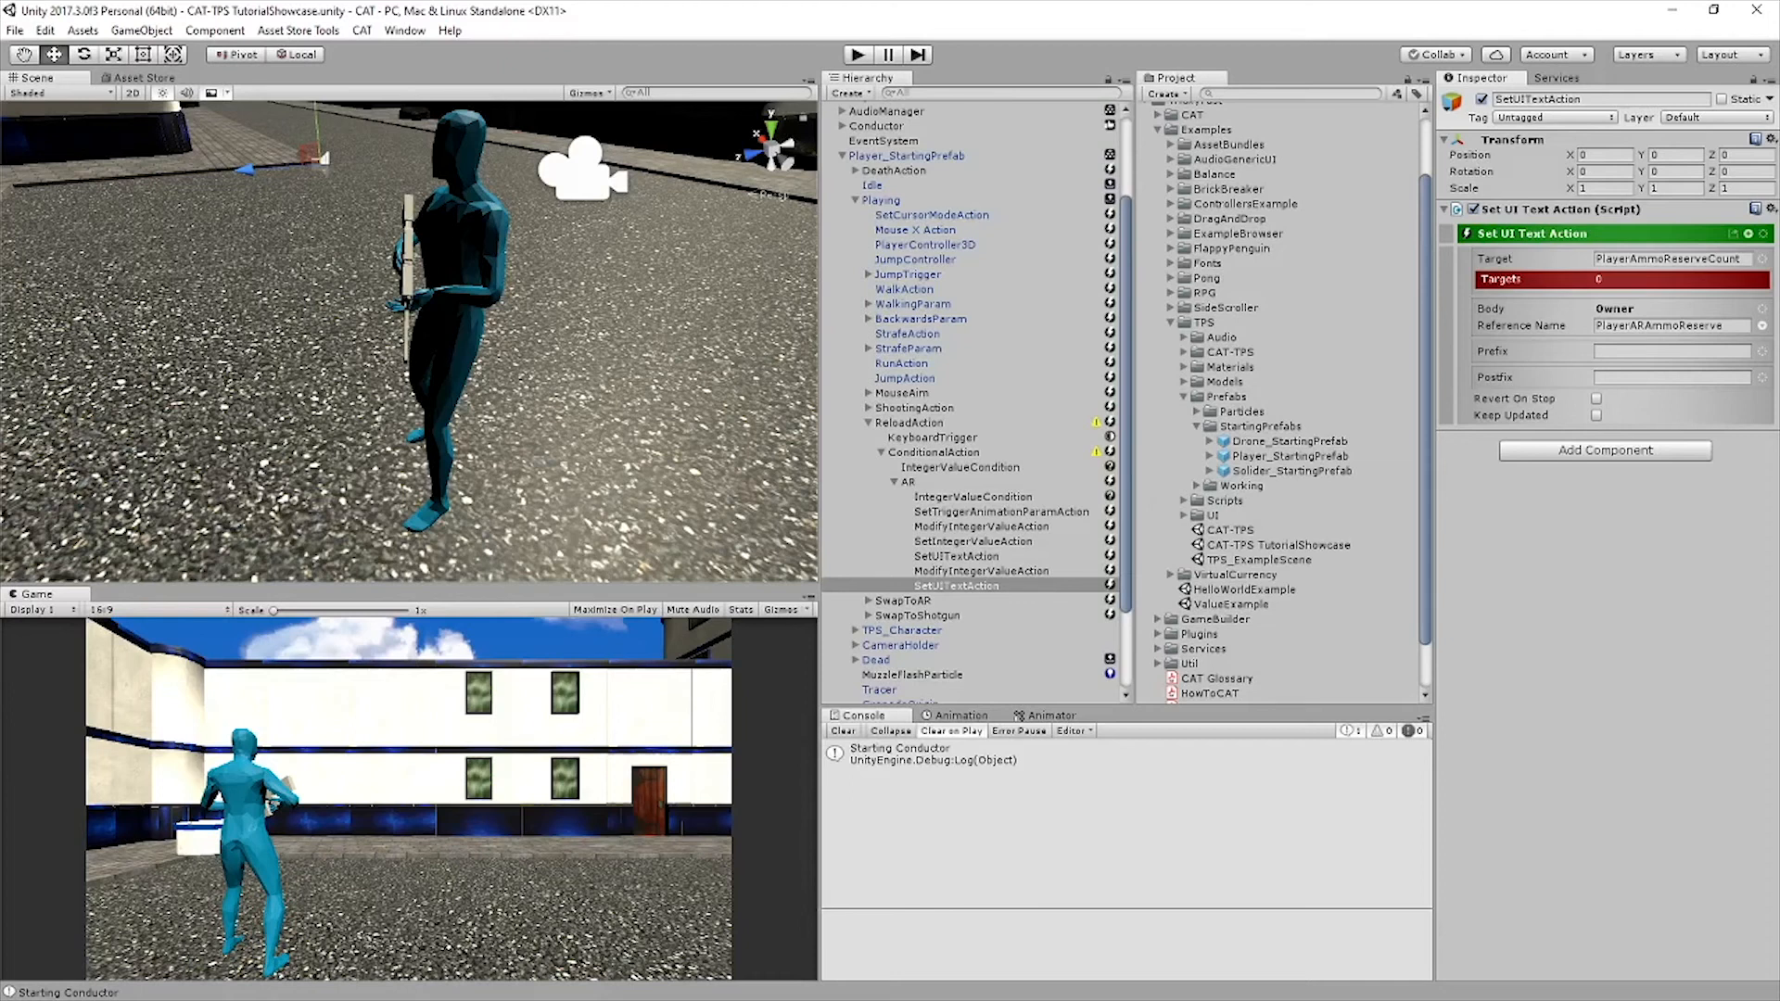
{"action": "left_click", "coordinate": [908, 482]}
{"action": "key", "text": "ctrl+d"}
{"action": "left_click", "coordinate": [1576, 99]}
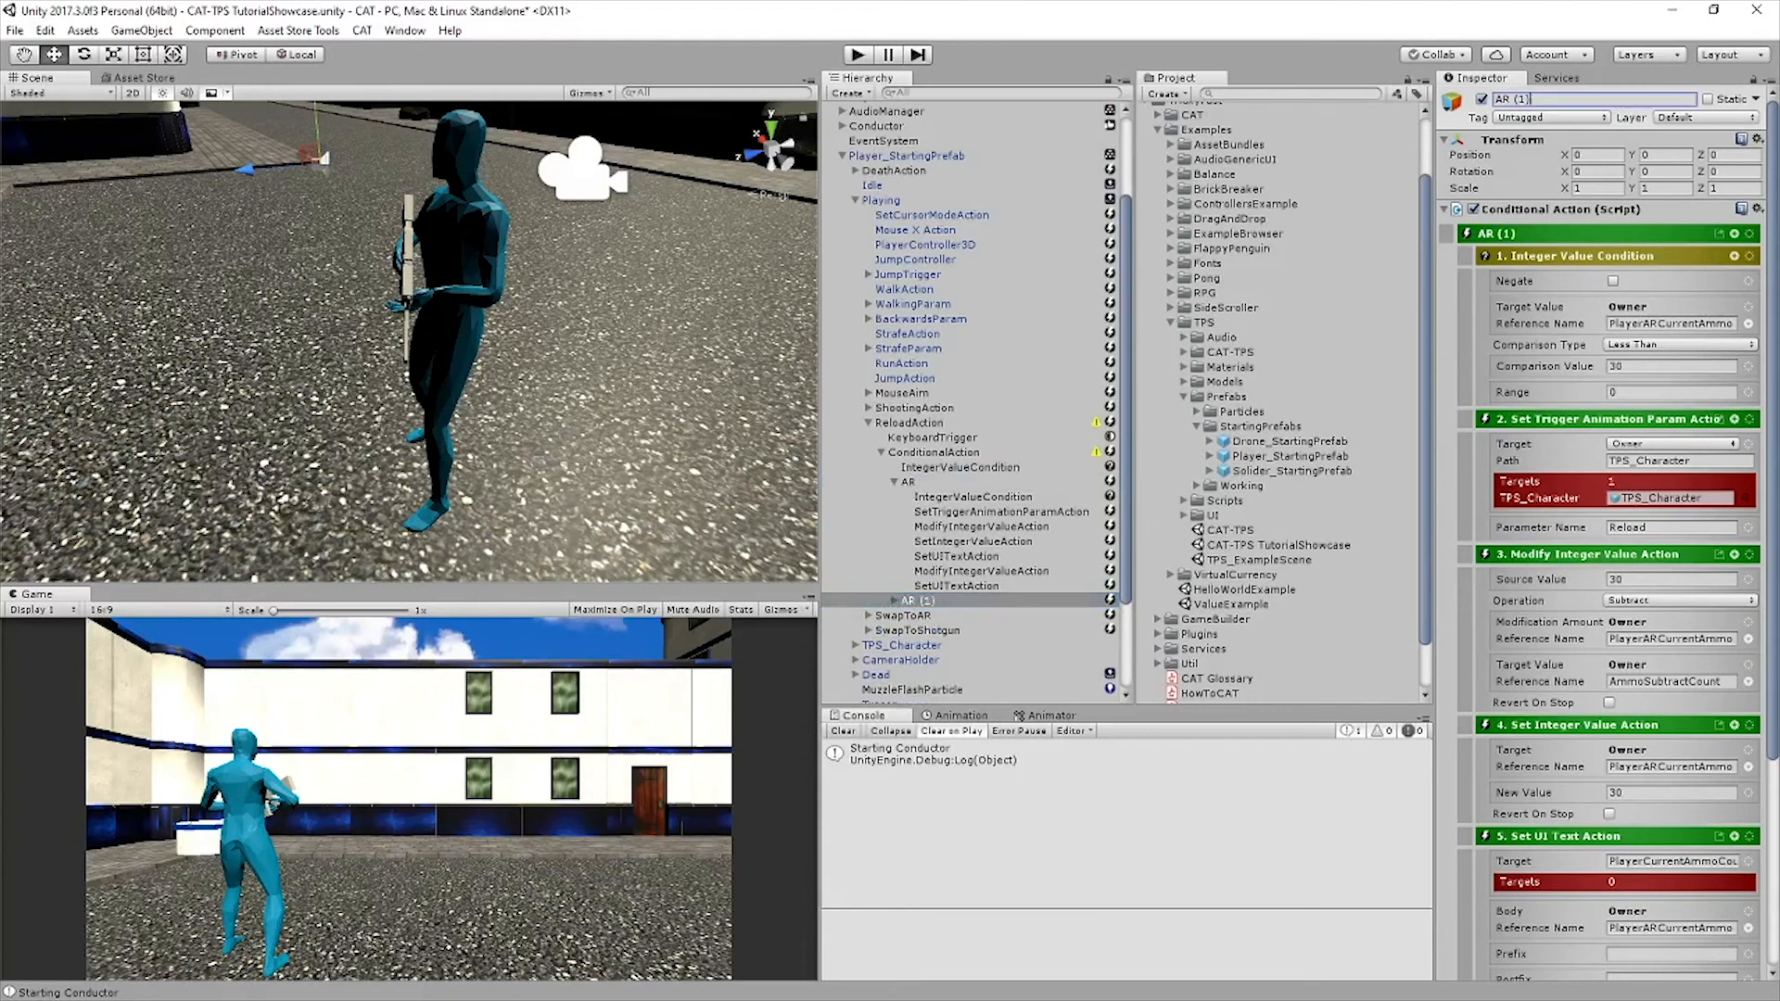
{"action": "type", "text": "Shotgun"}
{"action": "key", "text": "Return"}
Make the Shotgun action's integer condition check PlayerShotgunCurrentAmmo against a comparison value of 8
{"action": "left_click", "coordinate": [894, 601]}
{"action": "scroll", "coordinate": [974, 557], "scroll_direction": "down", "scroll_amount": 2}
{"action": "left_click", "coordinate": [973, 504]}
{"action": "left_click", "coordinate": [1668, 345]}
{"action": "type", "text": "8"}
{"action": "left_click", "coordinate": [1659, 303]}
Set Shotgun's first Modify Integer Value action to source value 8 and modification amount PlayerShotgunCurrentAmmo, and save the scene
{"action": "left_click", "coordinate": [1001, 519]}
{"action": "left_click", "coordinate": [982, 534]}
{"action": "left_click_drag", "start_coordinate": [1630, 318], "coordinate": [1644, 276]}
Make Shotgun's Set Integer Value action set PlayerShotgunCurrentAmmo to 8, and reference PlayerShotgunCurrentAmmo in the first UI text's body
{"action": "type", "text": "Shotgun"}
{"action": "left_click", "coordinate": [1659, 259]}
{"action": "type", "text": "8"}
{"action": "key", "text": "ctrl+s"}
{"action": "left_click", "coordinate": [974, 549]}
{"action": "type", "text": "Shotgun"}
{"action": "left_click", "coordinate": [1659, 302]}
{"action": "type", "text": "8"}
{"action": "left_click", "coordinate": [957, 563]}
Change the source and target references of Shotgun's second Modify Integer Value action to PlayerShotgunAmmoReserve, and save the scene
{"action": "type", "text": "Shotgun"}
{"action": "left_click", "coordinate": [982, 578]}
{"action": "type", "text": "Shotgun"}
{"action": "left_click_drag", "start_coordinate": [1629, 377], "coordinate": [1643, 325]}
Reference PlayerShotgunAmmoReserve in the body of Shotgun's last Set UI Text action, save the scene, and collapse the Shotgun action
{"action": "type", "text": "Shotgun"}
{"action": "key", "text": "ctrl+s"}
{"action": "left_click", "coordinate": [957, 594]}
{"action": "type", "text": "Shotgun"}
{"action": "key", "text": "ctrl+s"}
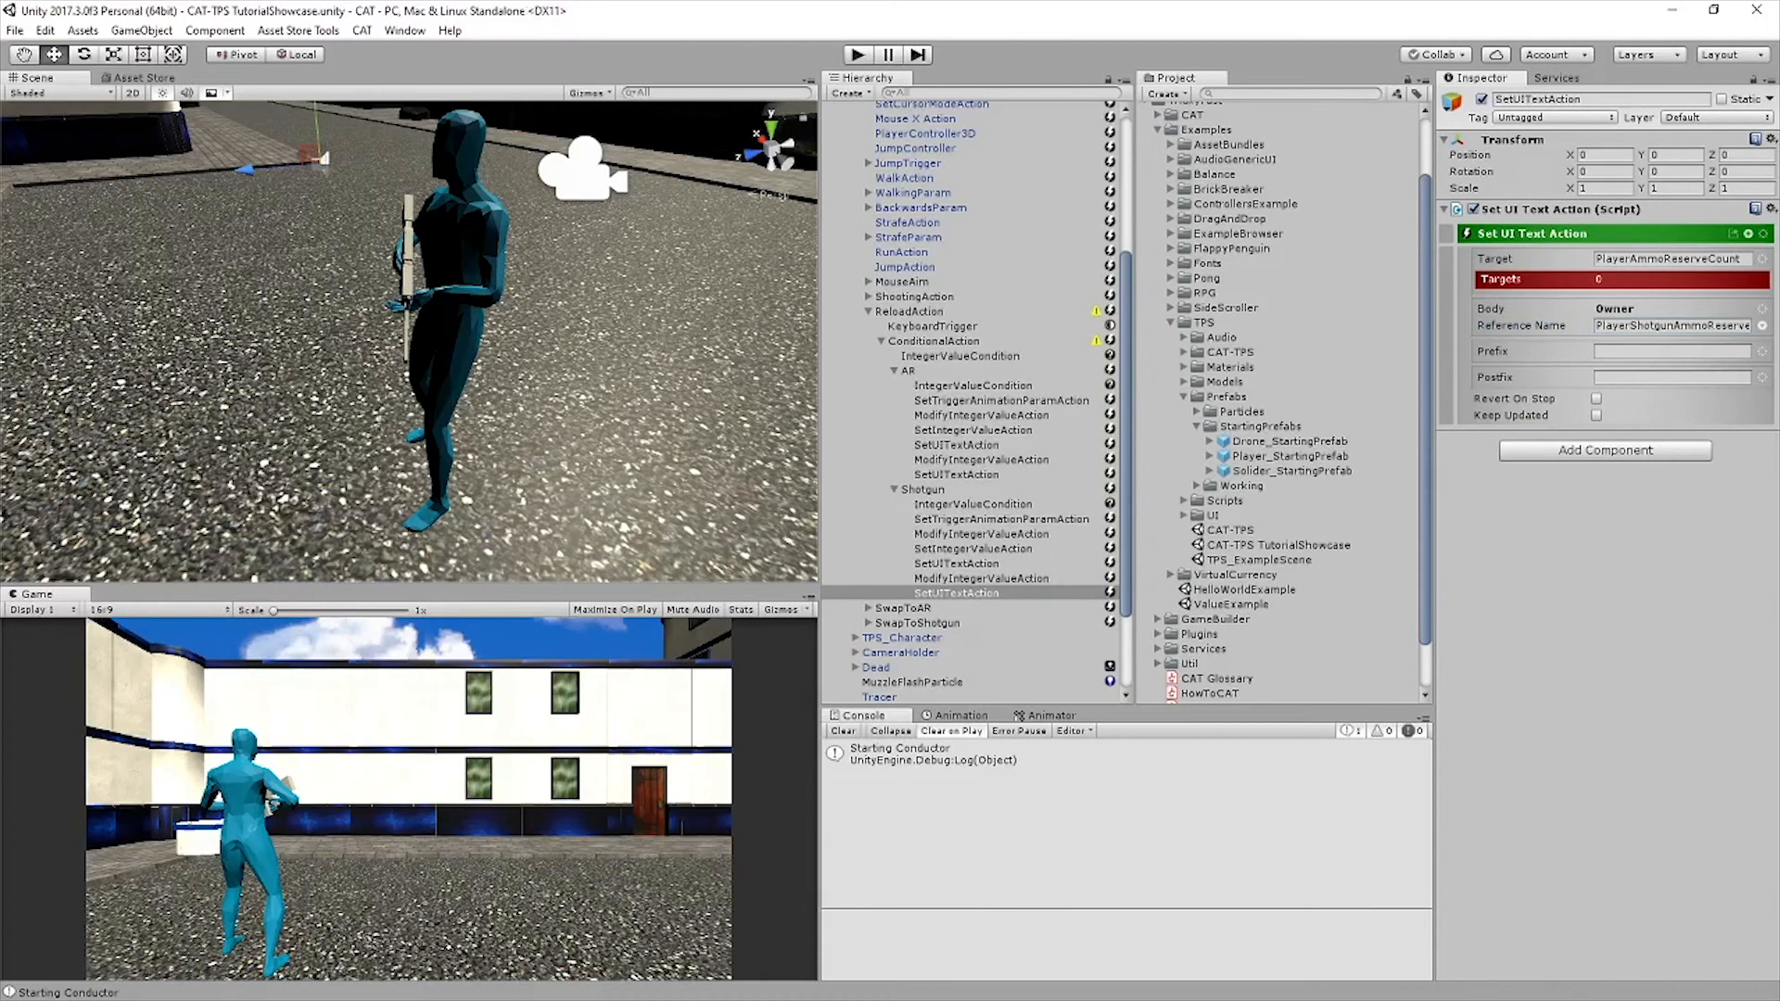
{"action": "left_click", "coordinate": [923, 489]}
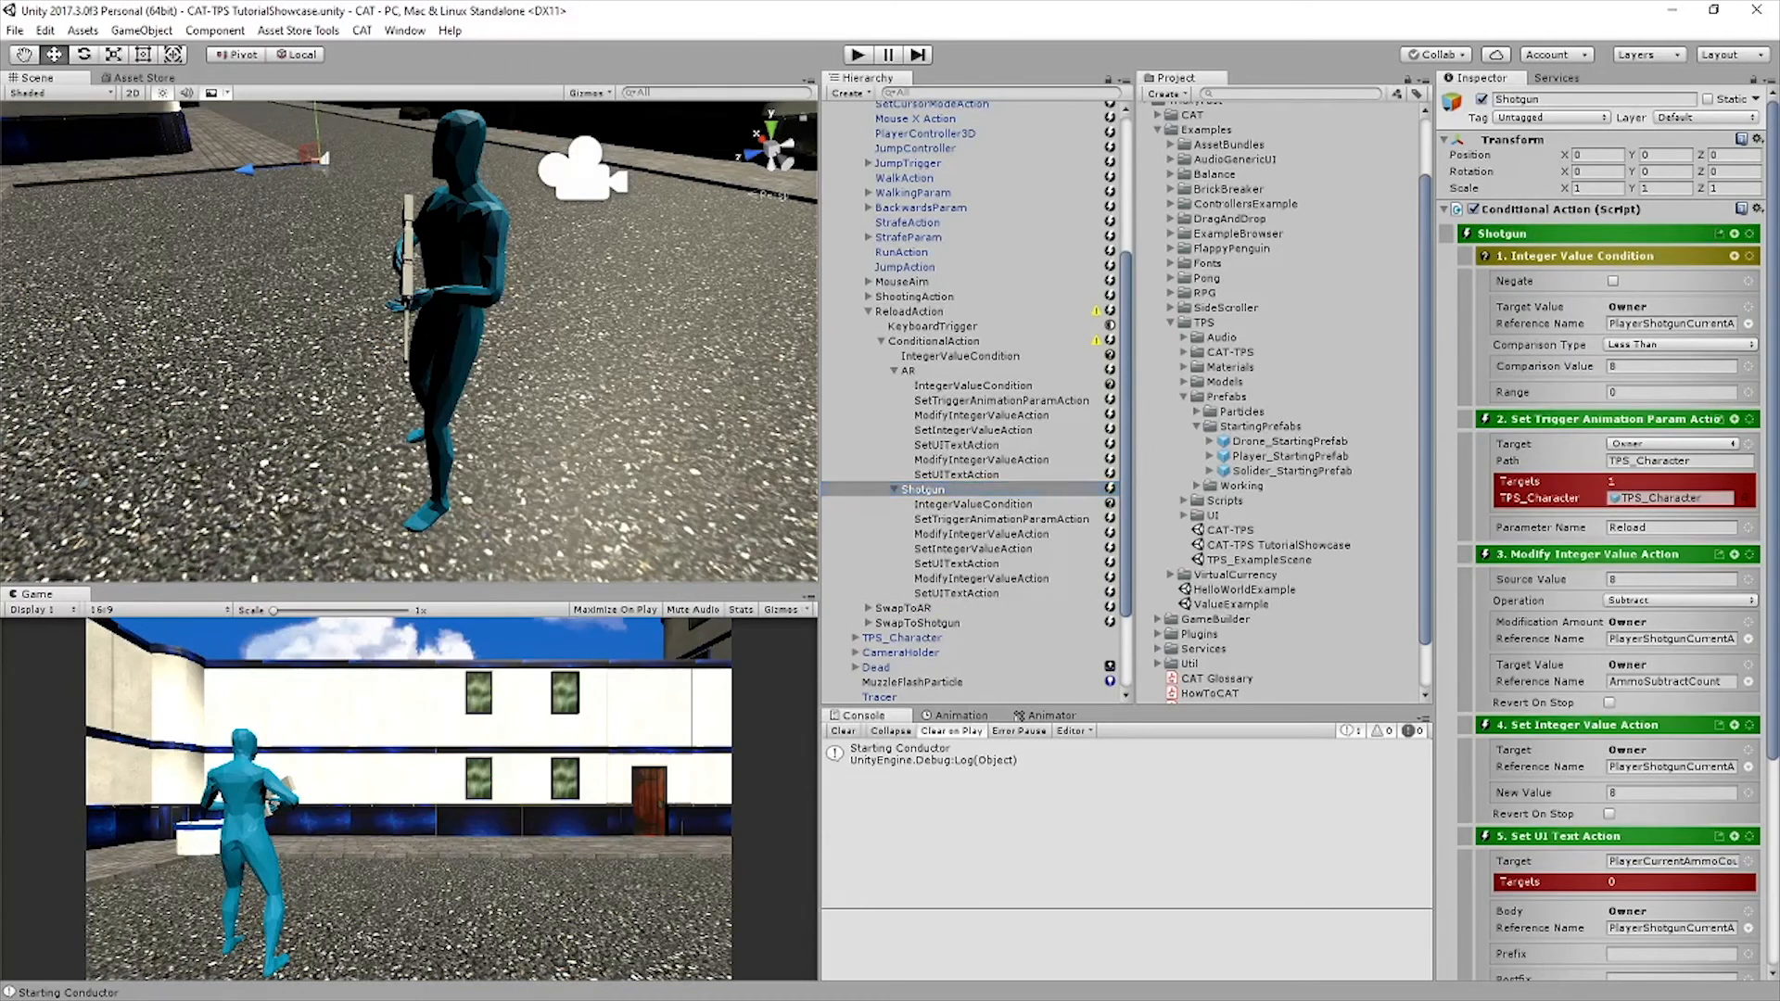
{"action": "left_click", "coordinate": [893, 489]}
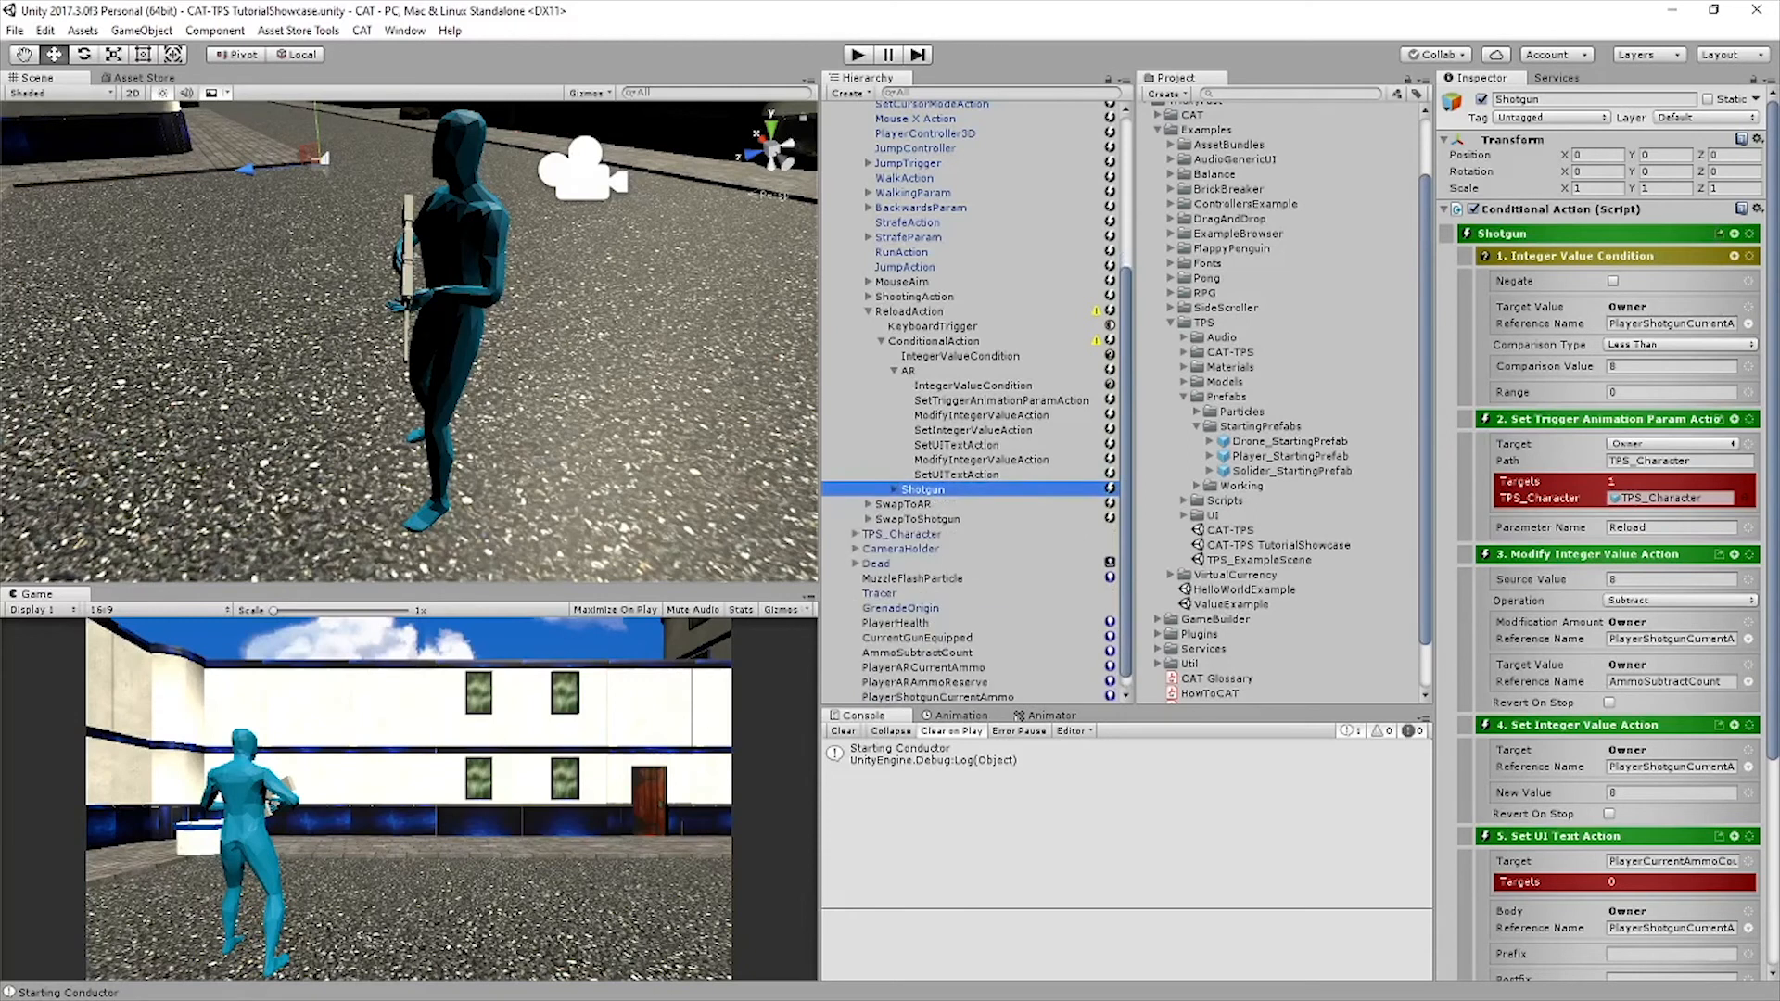
Add a conditional action with an Integer Value Condition inside ShootingAction's Conditional Action and nest the AR action list in it
{"action": "left_click", "coordinate": [893, 371]}
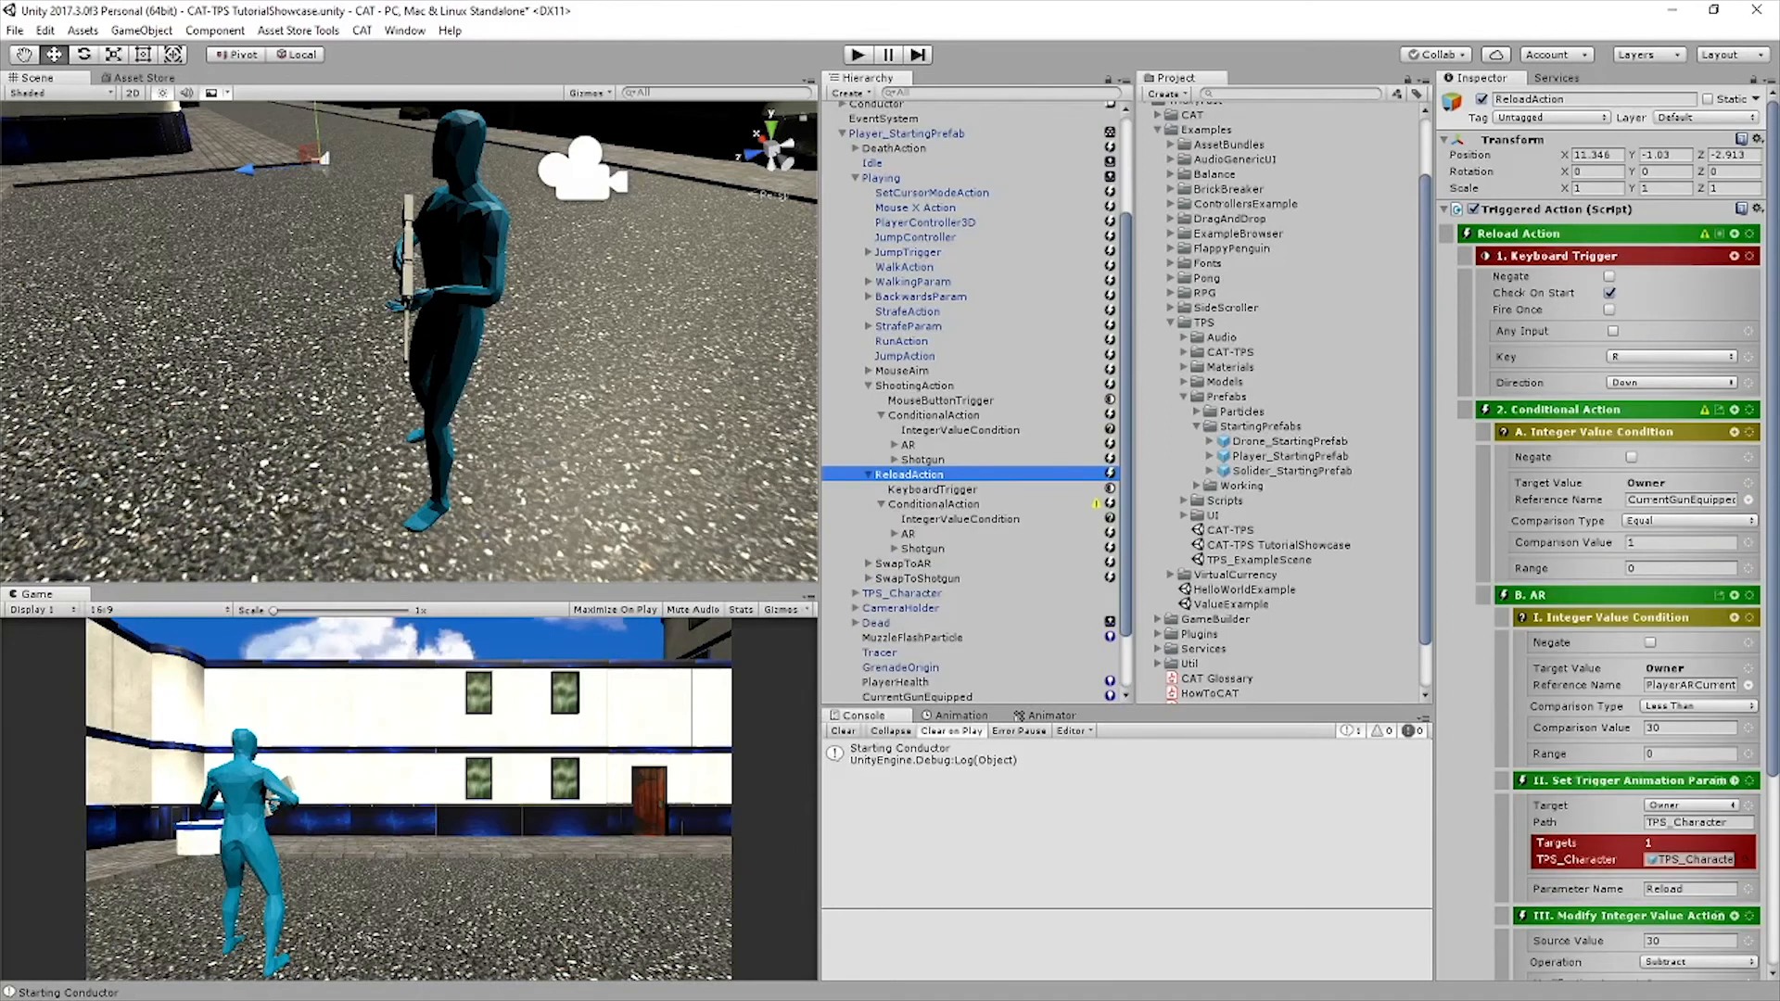
{"action": "left_click", "coordinate": [914, 385]}
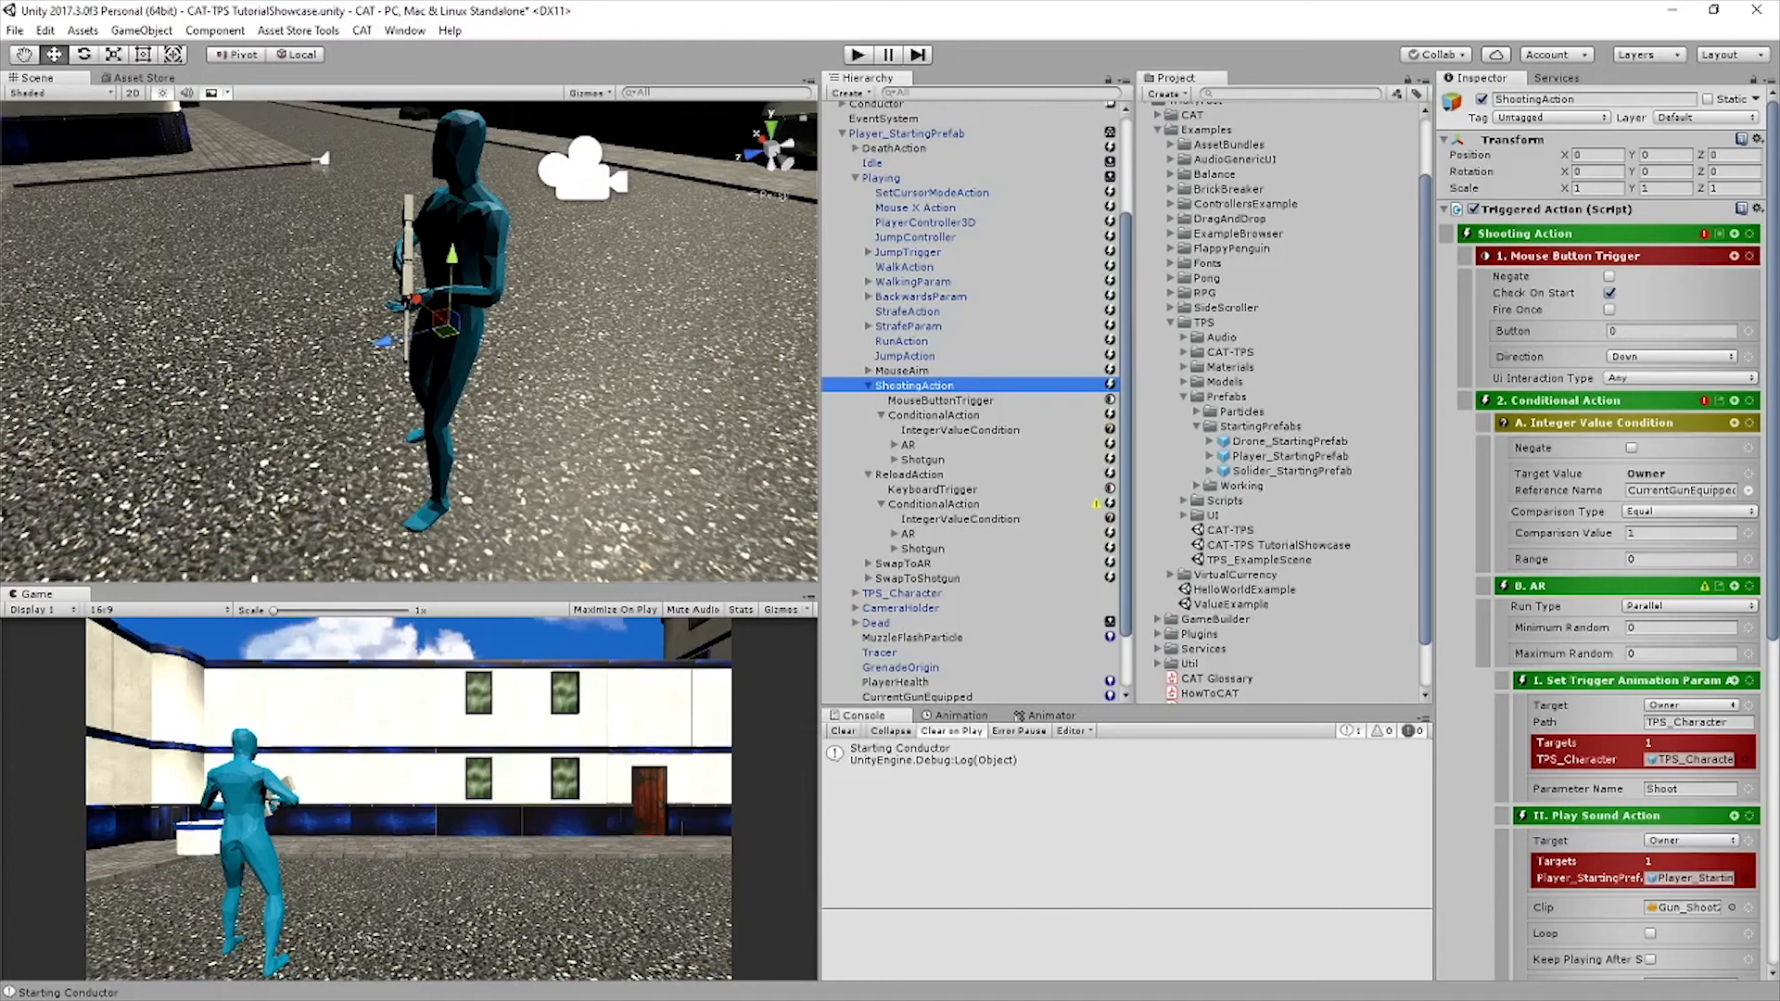
{"action": "left_click", "coordinate": [933, 415]}
{"action": "left_click", "coordinate": [940, 400]}
{"action": "left_click", "coordinate": [915, 385]}
{"action": "left_click", "coordinate": [1734, 233]}
{"action": "left_click", "coordinate": [1591, 267]}
{"action": "type", "text": "integer"}
{"action": "double_click", "coordinate": [1557, 349]}
{"action": "left_click", "coordinate": [946, 475]}
{"action": "left_click_drag", "start_coordinate": [946, 474], "coordinate": [947, 438]}
Rename the new conditional action around ShootingAction's AR list as AR_Ammo
{"action": "left_click", "coordinate": [909, 445]}
{"action": "left_click", "coordinate": [946, 460]}
{"action": "left_click", "coordinate": [1595, 99]}
{"action": "type", "text": "AR Ammo"}
{"action": "key", "text": "Return"}
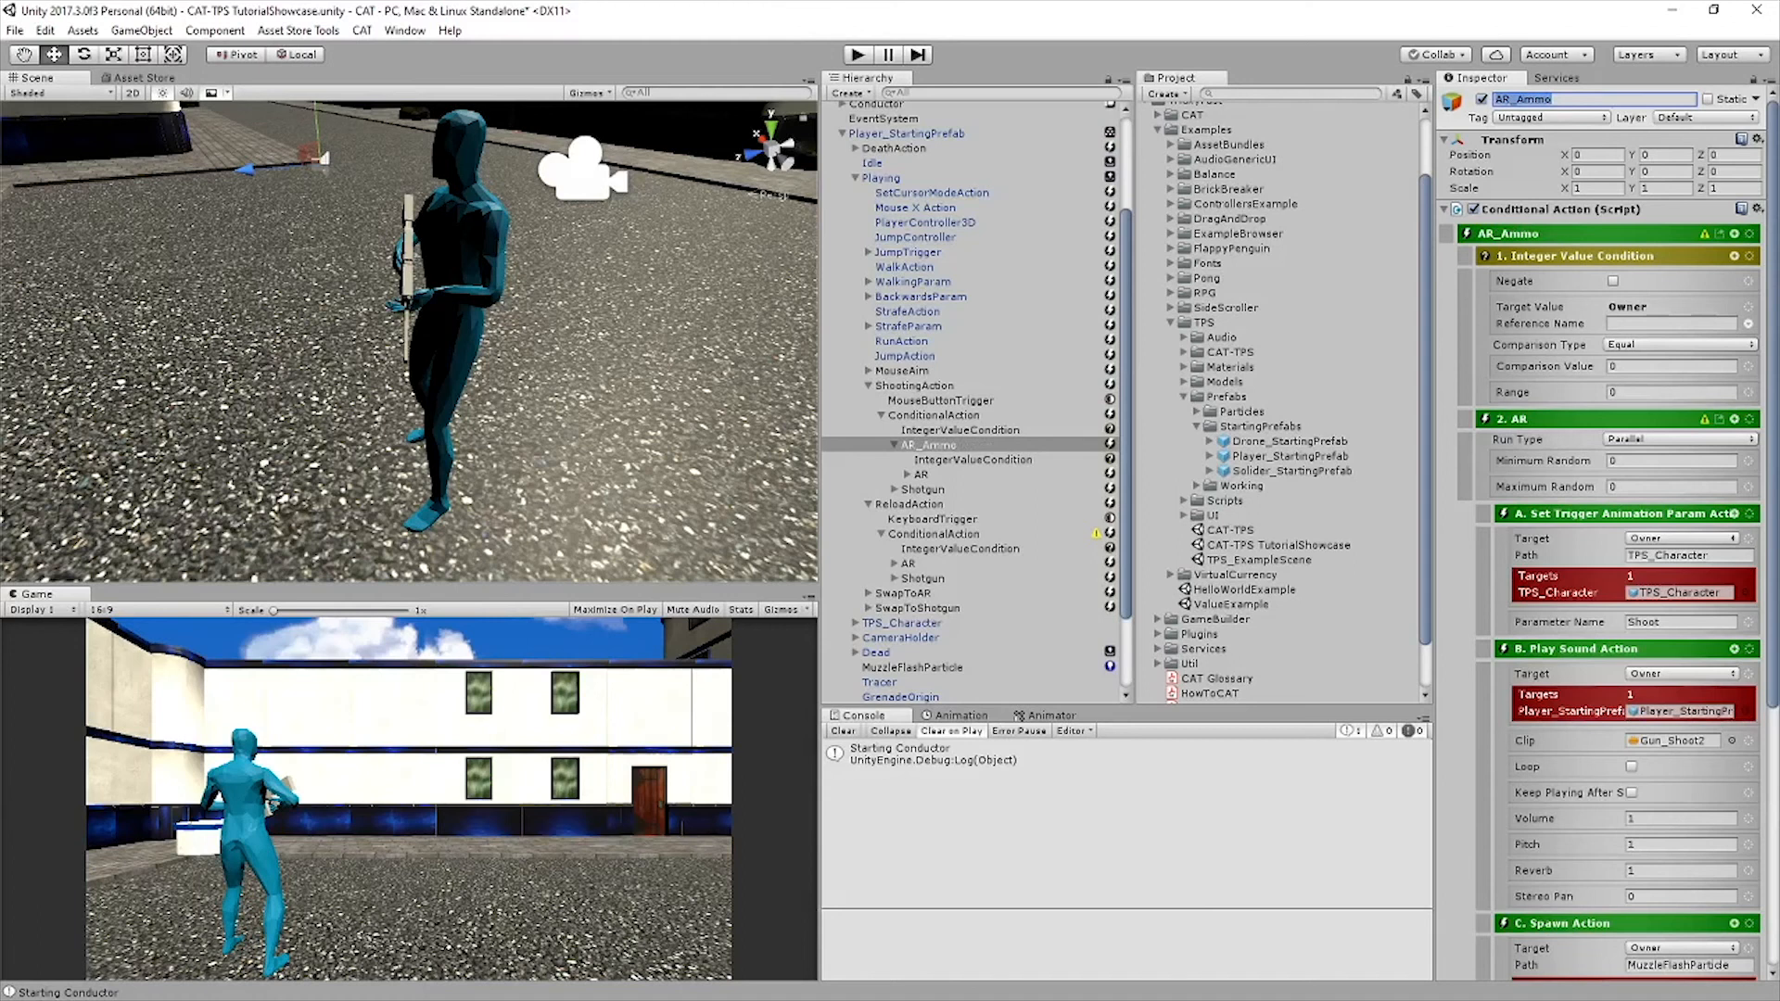
Set AR_Ammo's Integer Value Condition to reference PlayerARCurrentAmmo with a Greater Than comparison, and save the scene
{"action": "left_click", "coordinate": [1671, 324]}
{"action": "type", "text": "PlayerARCurrentAmmo"}
{"action": "left_click", "coordinate": [1677, 344]}
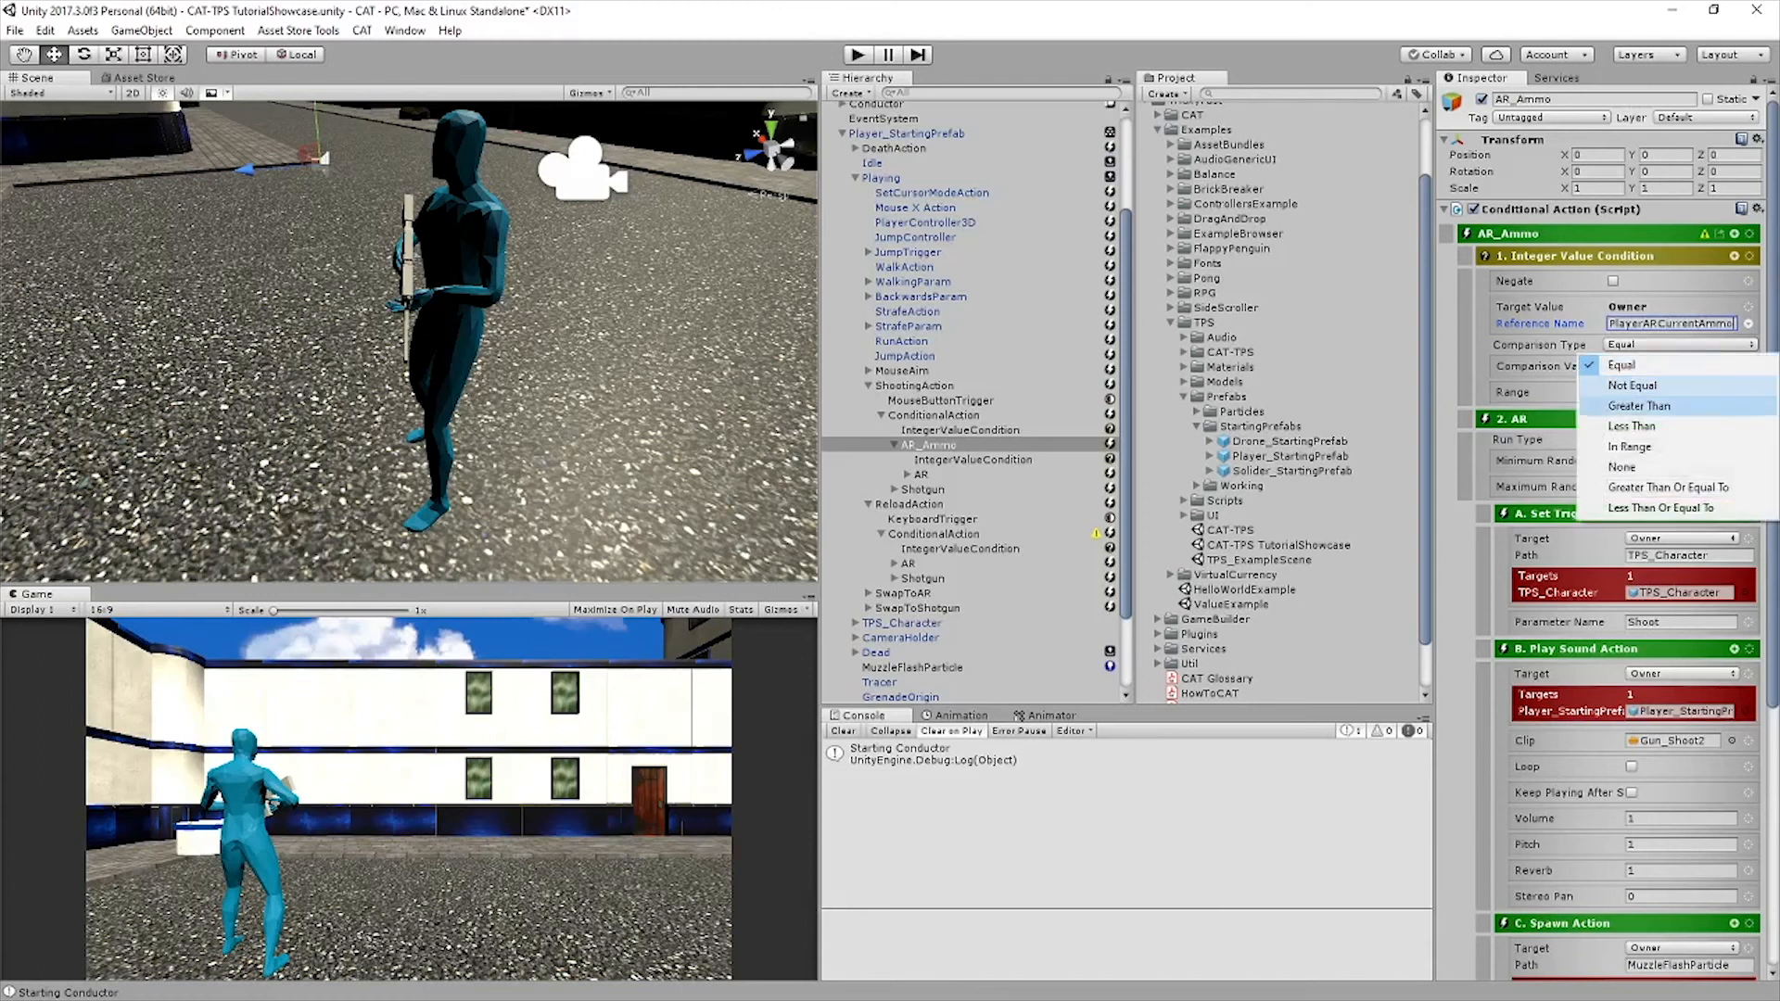
{"action": "left_click", "coordinate": [1639, 405]}
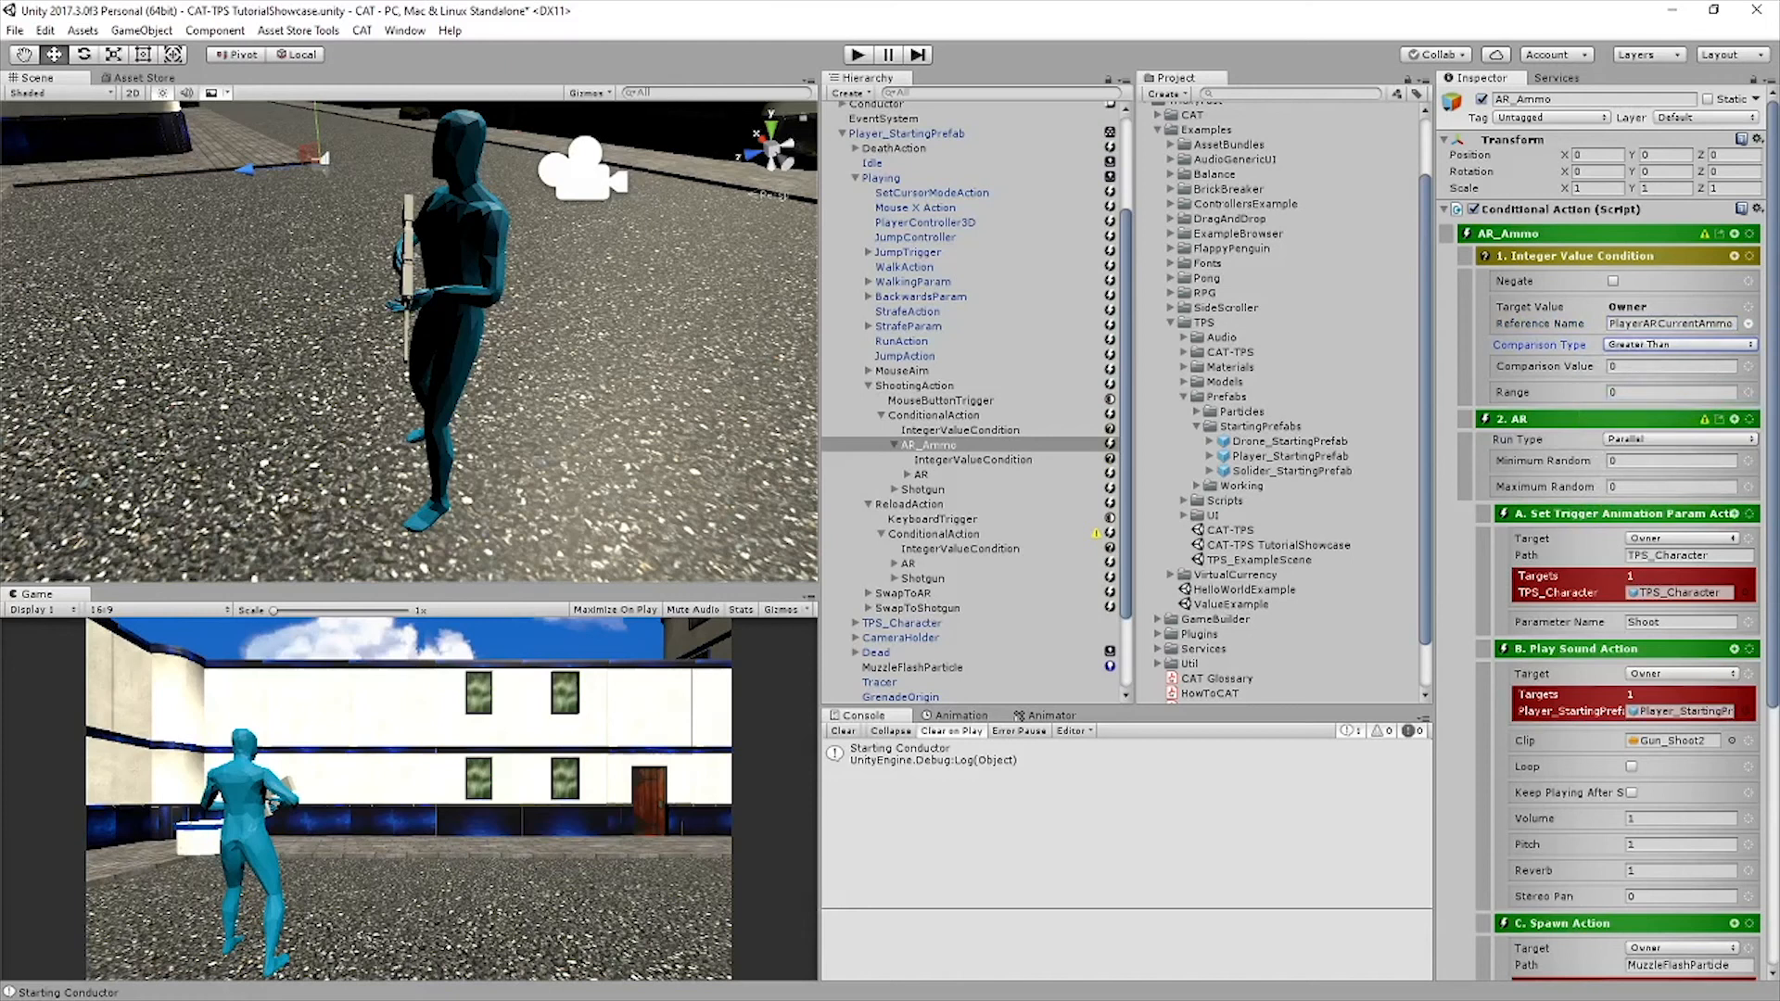
{"action": "key", "text": "ctrl+s"}
Duplicate AR_Ammo and delete the AR action list from the copy
{"action": "left_click", "coordinate": [929, 445]}
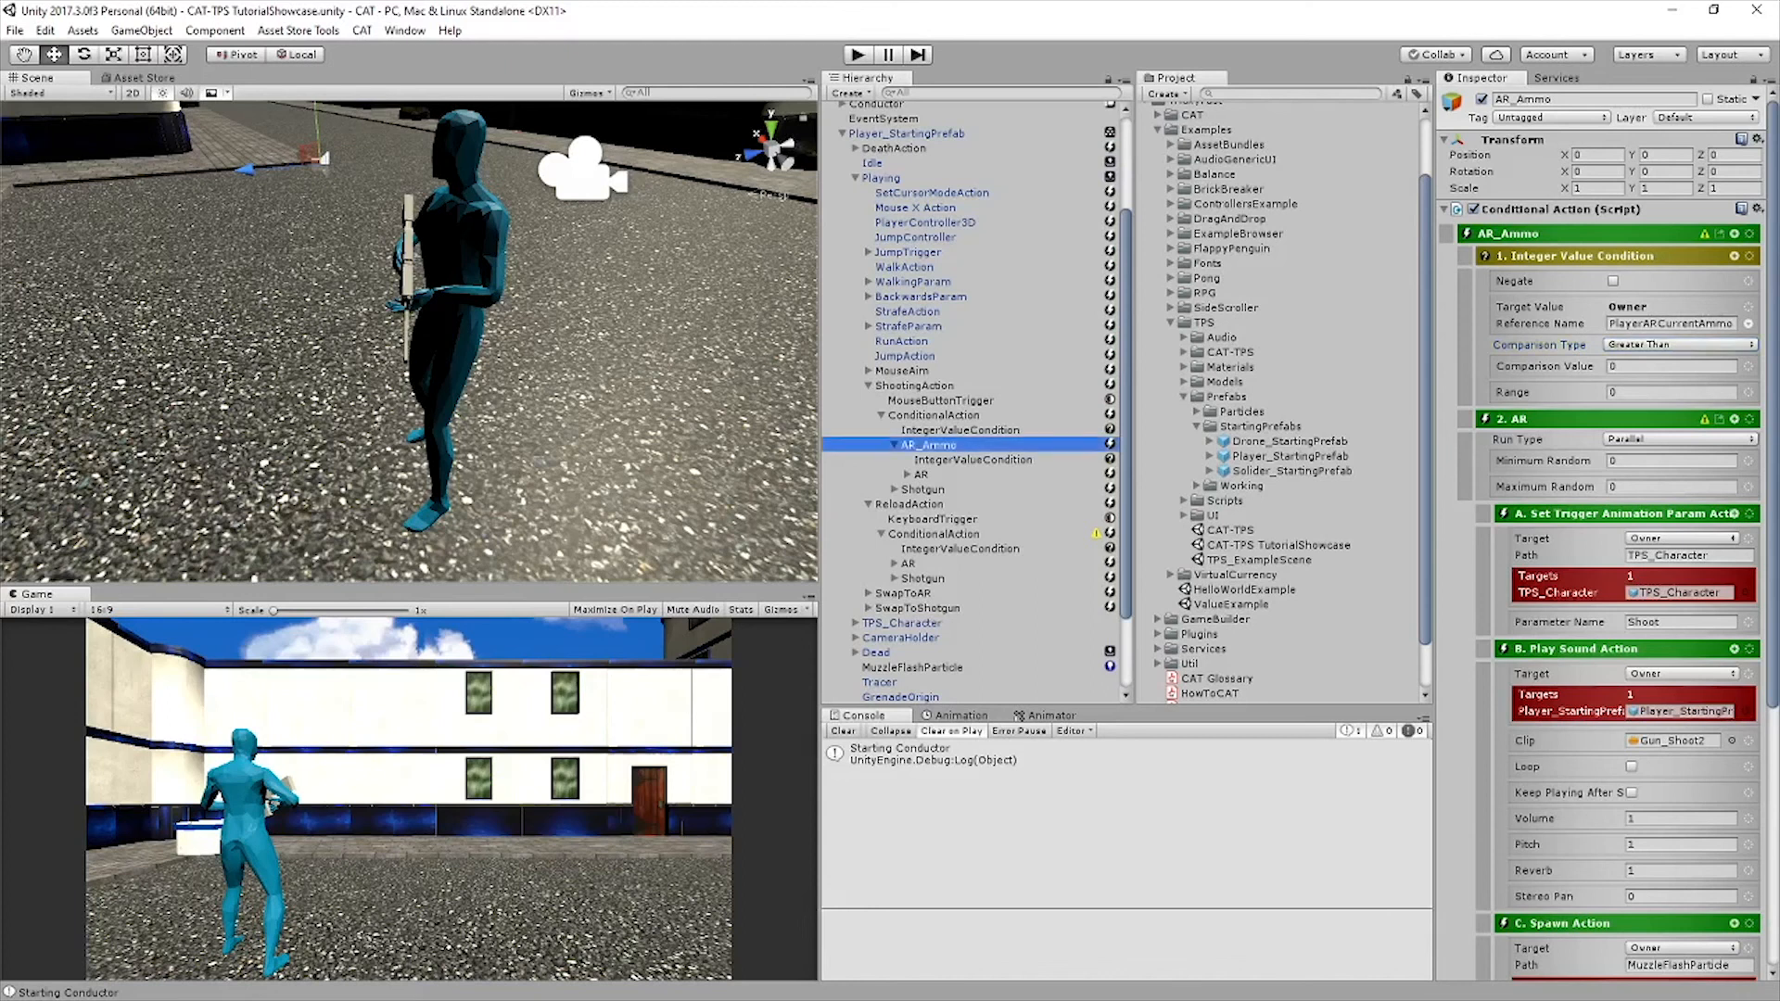
{"action": "key", "text": "ctrl+d"}
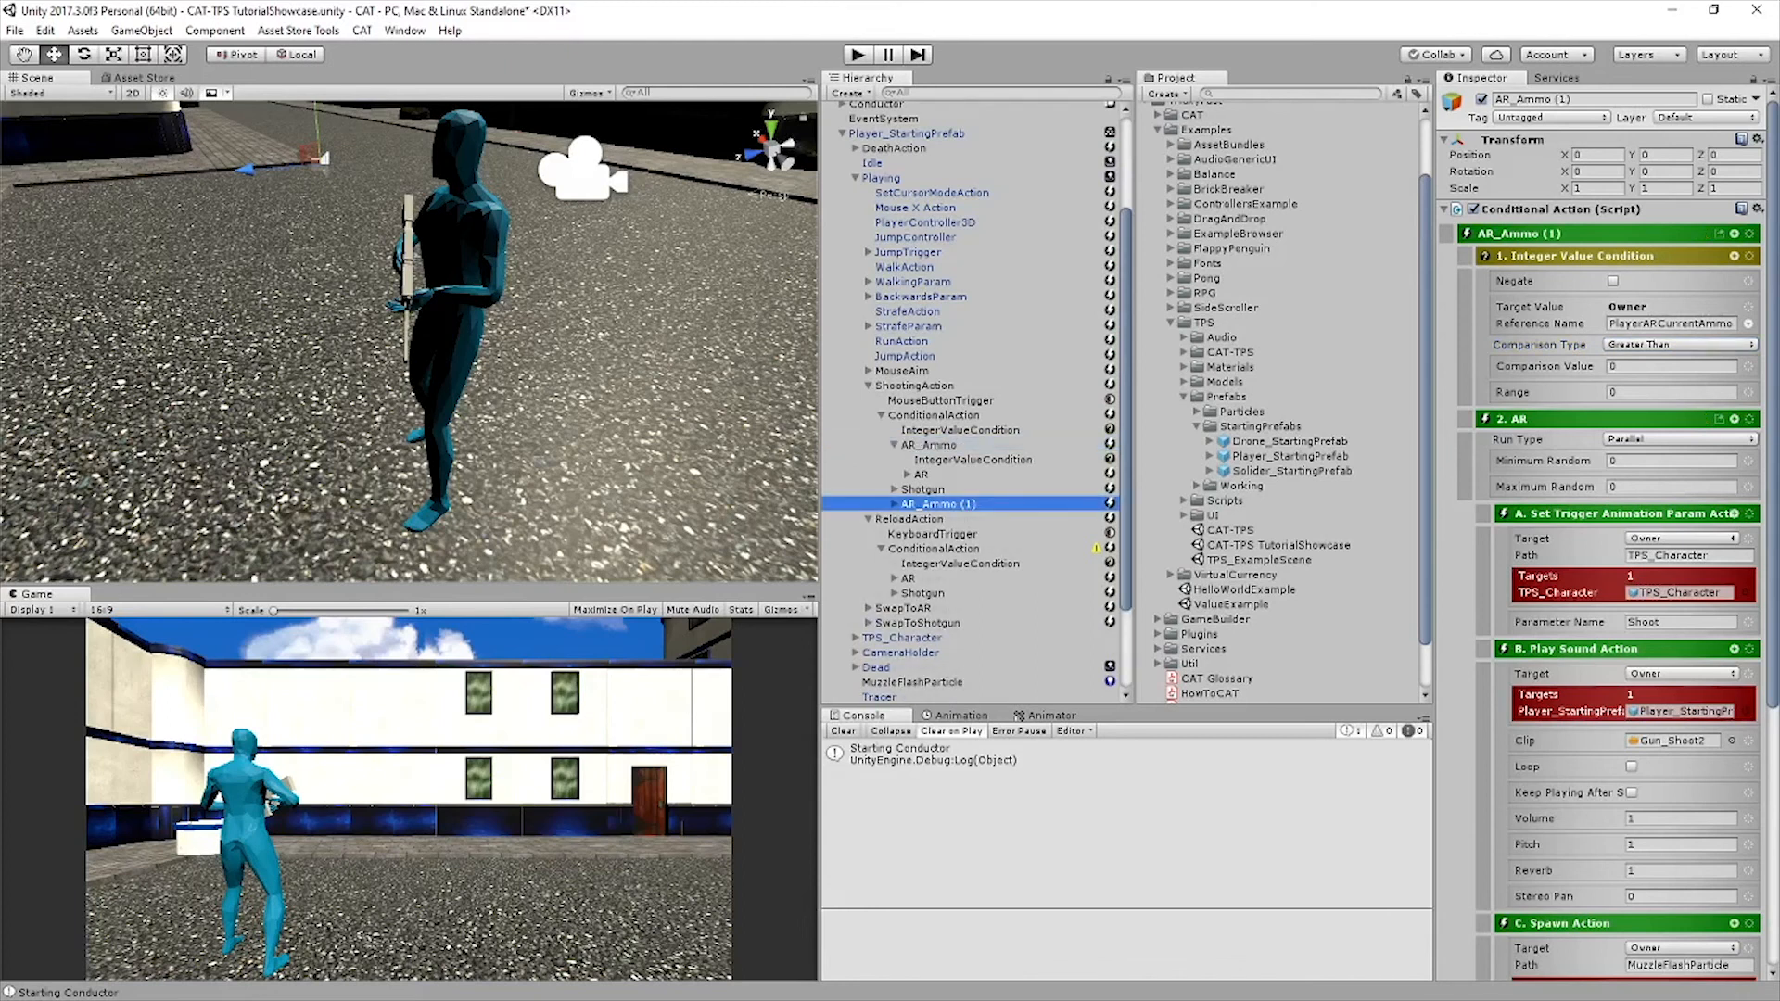
{"action": "left_click", "coordinate": [894, 504]}
{"action": "left_click", "coordinate": [921, 534]}
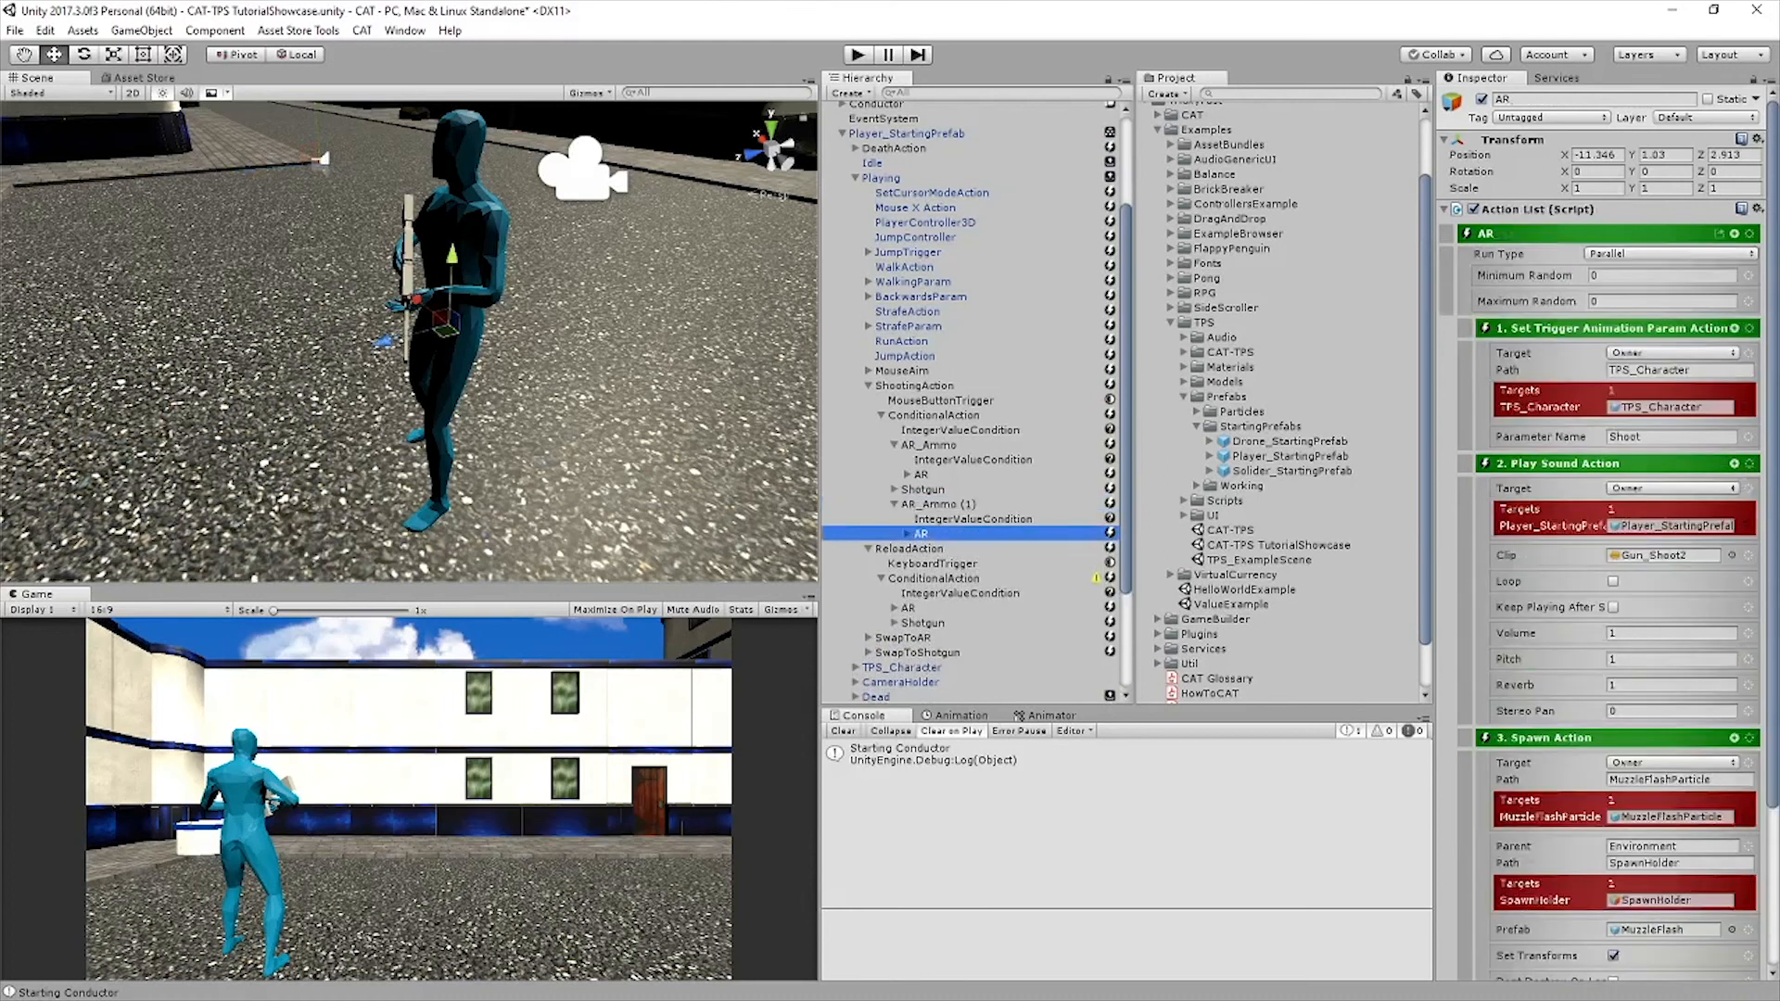
{"action": "key", "text": "Delete"}
Move ShootingAction's Shotgun list into the AR_Ammo copy and rename that copy Shotgun_Ammo
{"action": "left_click", "coordinate": [923, 489]}
{"action": "left_click_drag", "start_coordinate": [922, 489], "coordinate": [932, 504]}
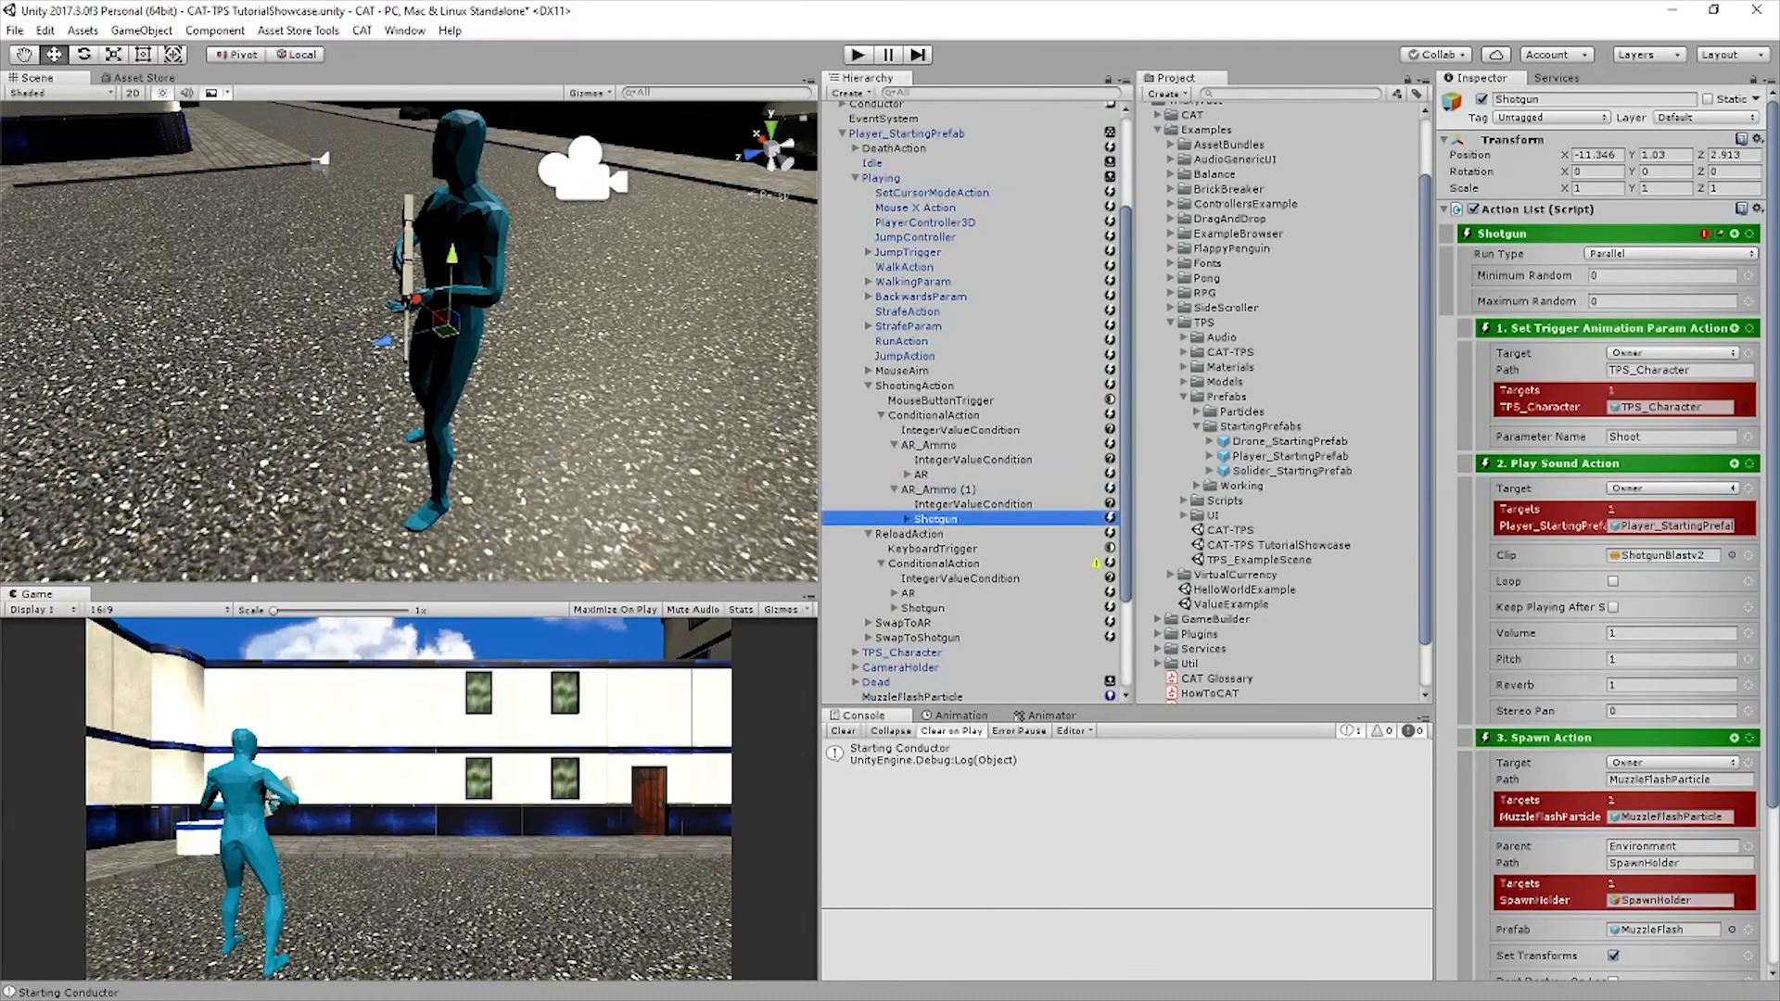
{"action": "left_click", "coordinate": [938, 489]}
{"action": "left_click", "coordinate": [1576, 99]}
{"action": "type", "text": "Shotgun_Ammo"}
{"action": "key", "text": "Return"}
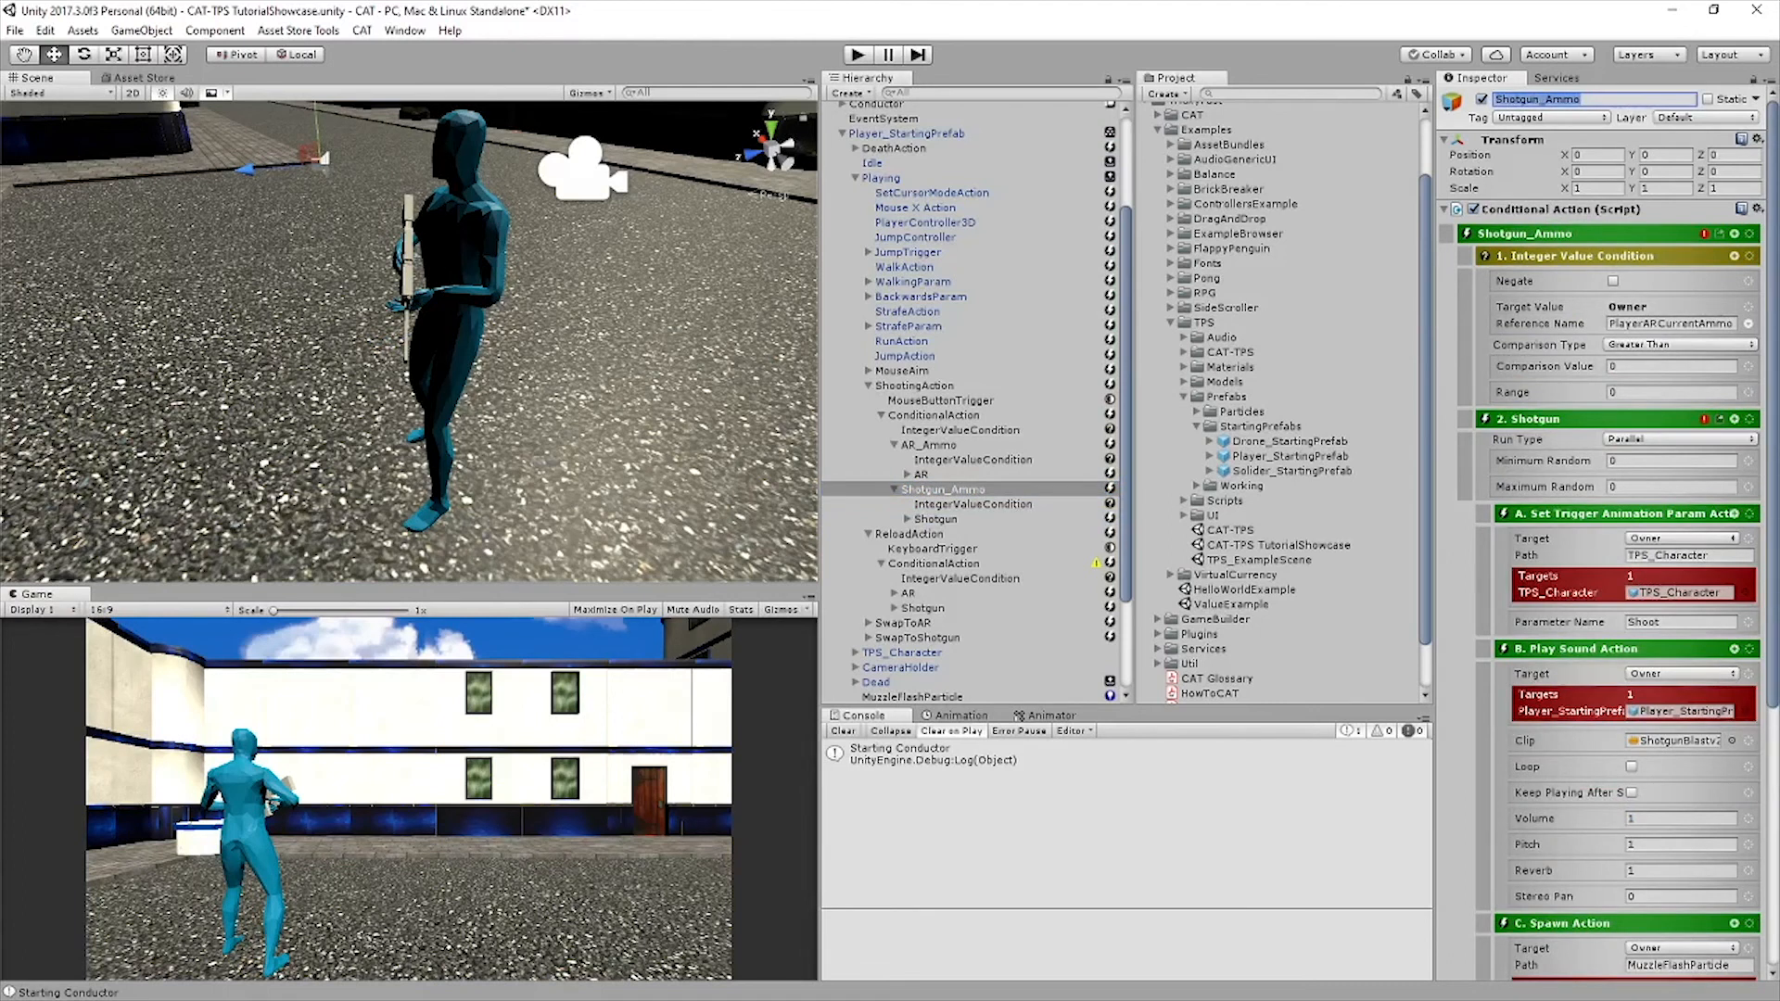
Change the reference name of Shotgun_Ammo's Integer Value Condition to PlayerShotgunCurrentAmmo, and save the scene
{"action": "left_click", "coordinate": [1657, 323]}
{"action": "left_click_drag", "start_coordinate": [1657, 324], "coordinate": [1641, 324]}
{"action": "type", "text": "Shotgun"}
{"action": "key", "text": "Return"}
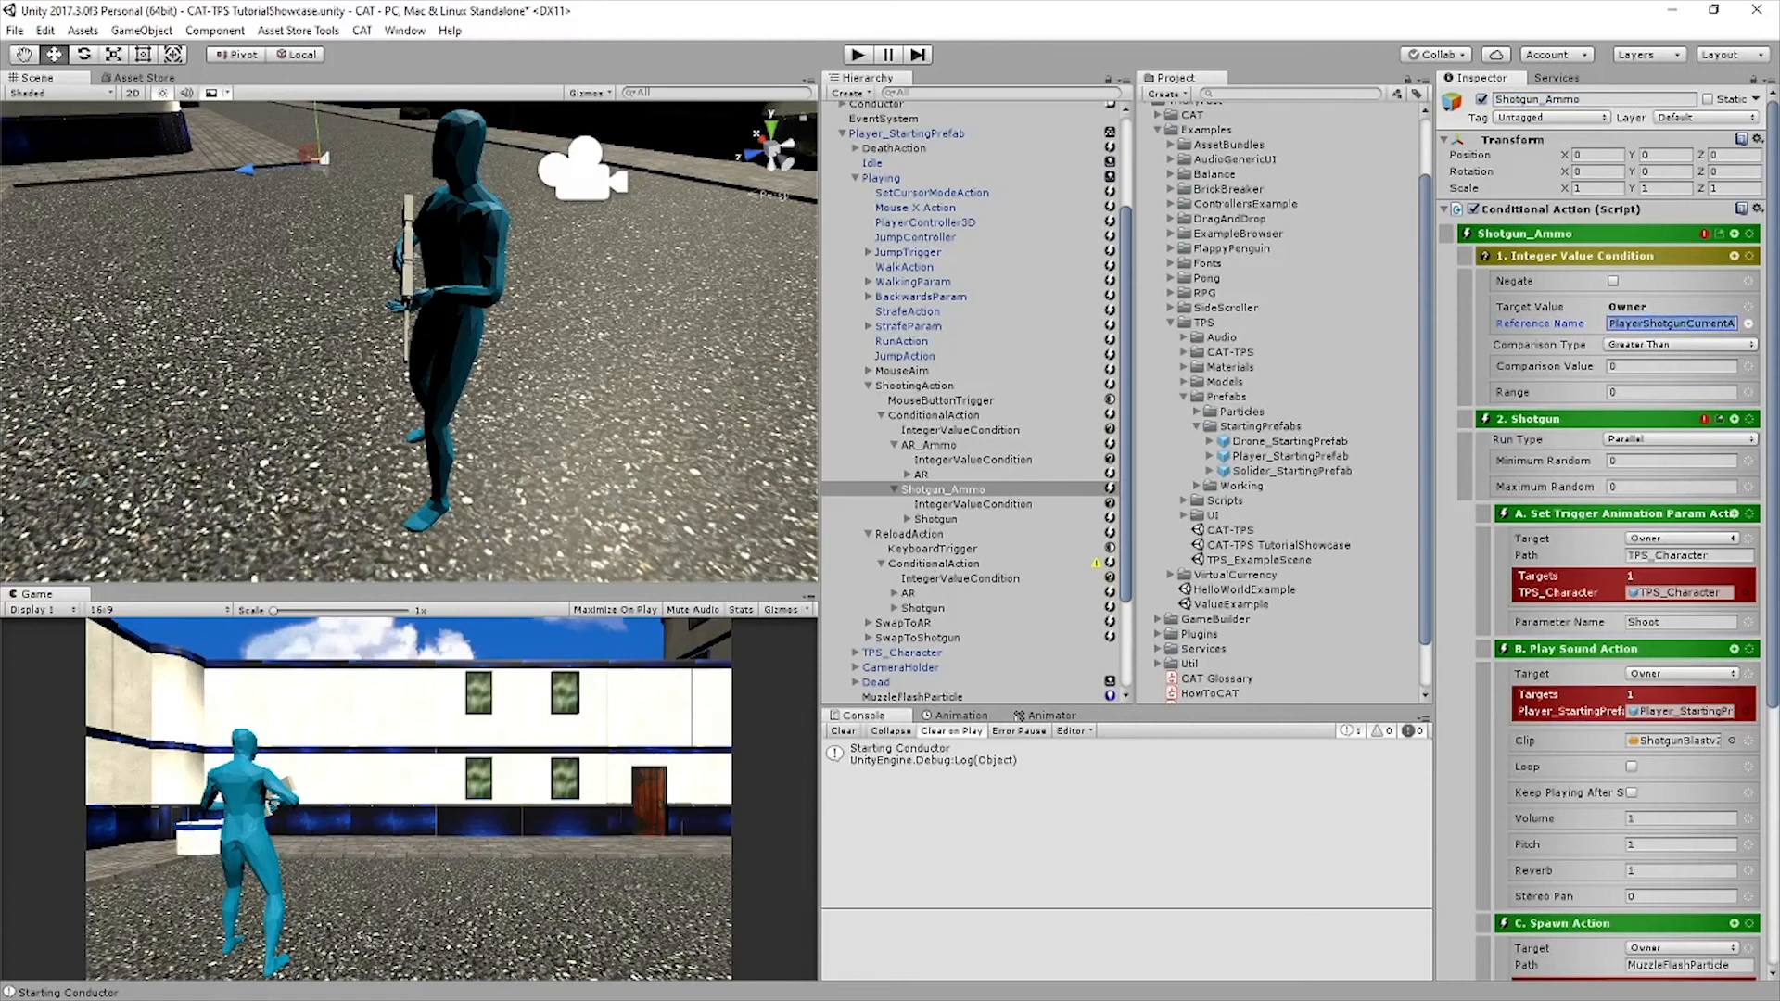
{"action": "left_click", "coordinate": [893, 489]}
{"action": "left_click", "coordinate": [893, 445]}
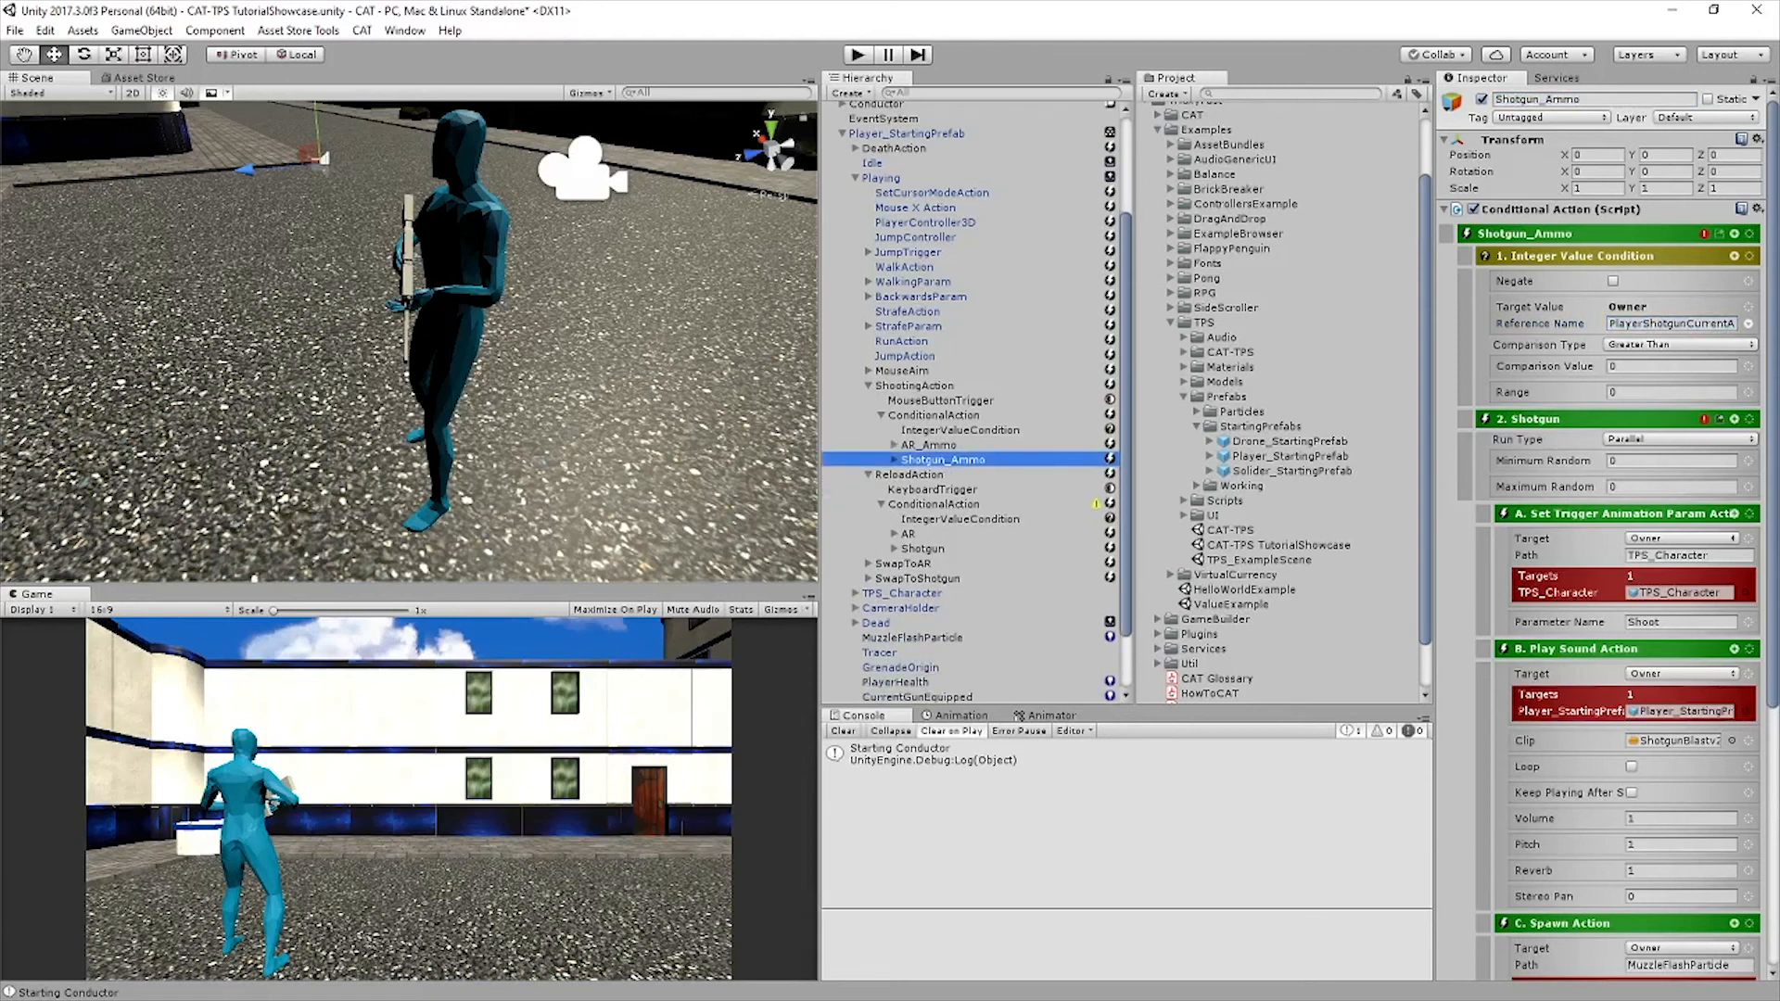
{"action": "key", "text": "ctrl+s"}
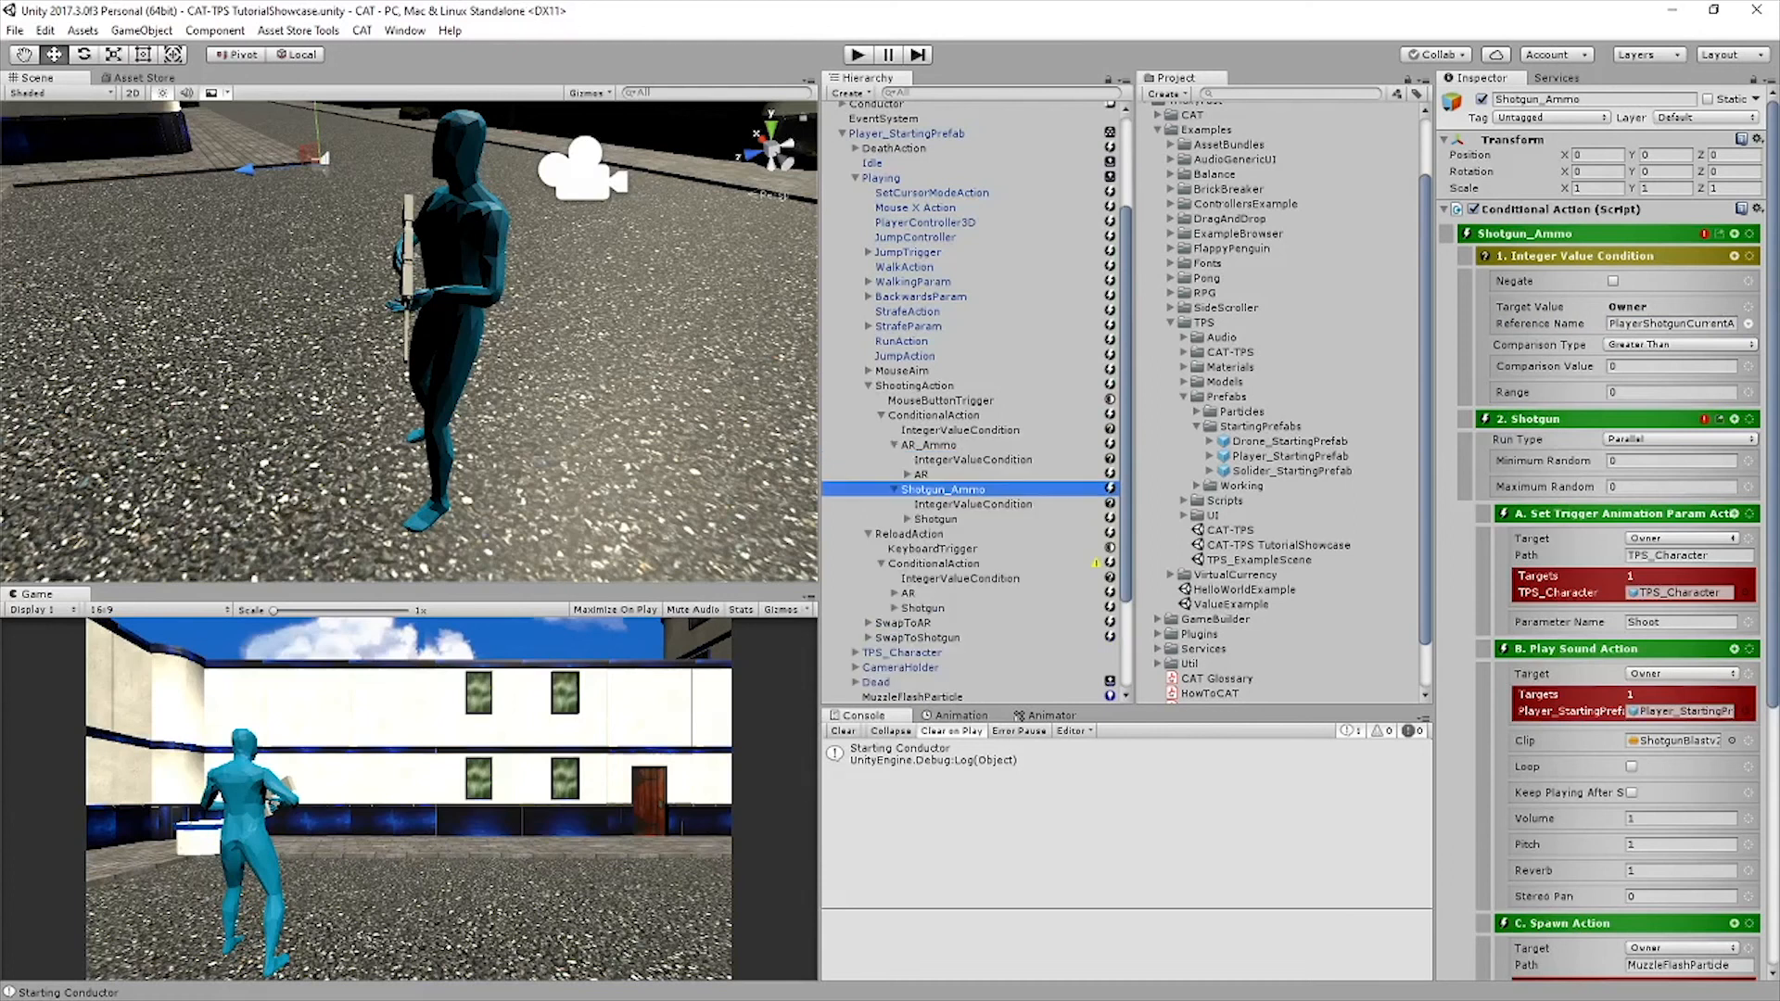
Examine the conditions and warning flags of AR_Ammo, Shotgun_Ammo and their parent Conditional Action under ShootingAction
{"action": "left_click", "coordinate": [920, 475]}
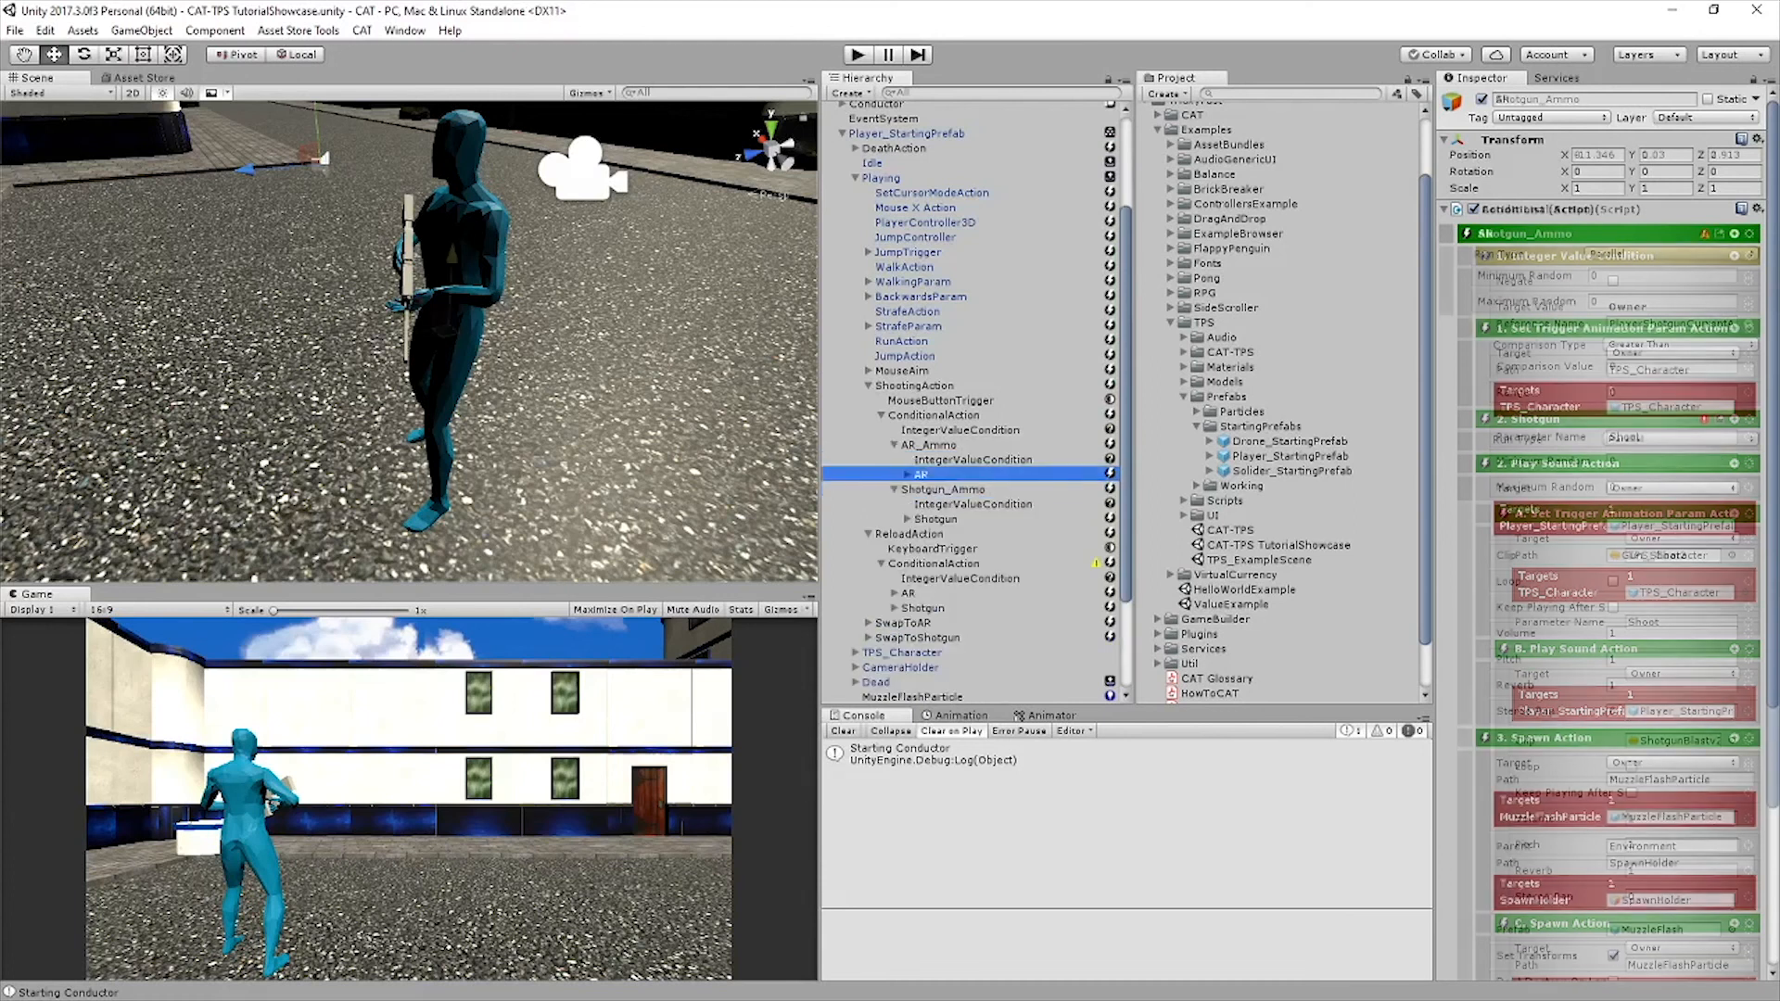
{"action": "left_click", "coordinate": [928, 444]}
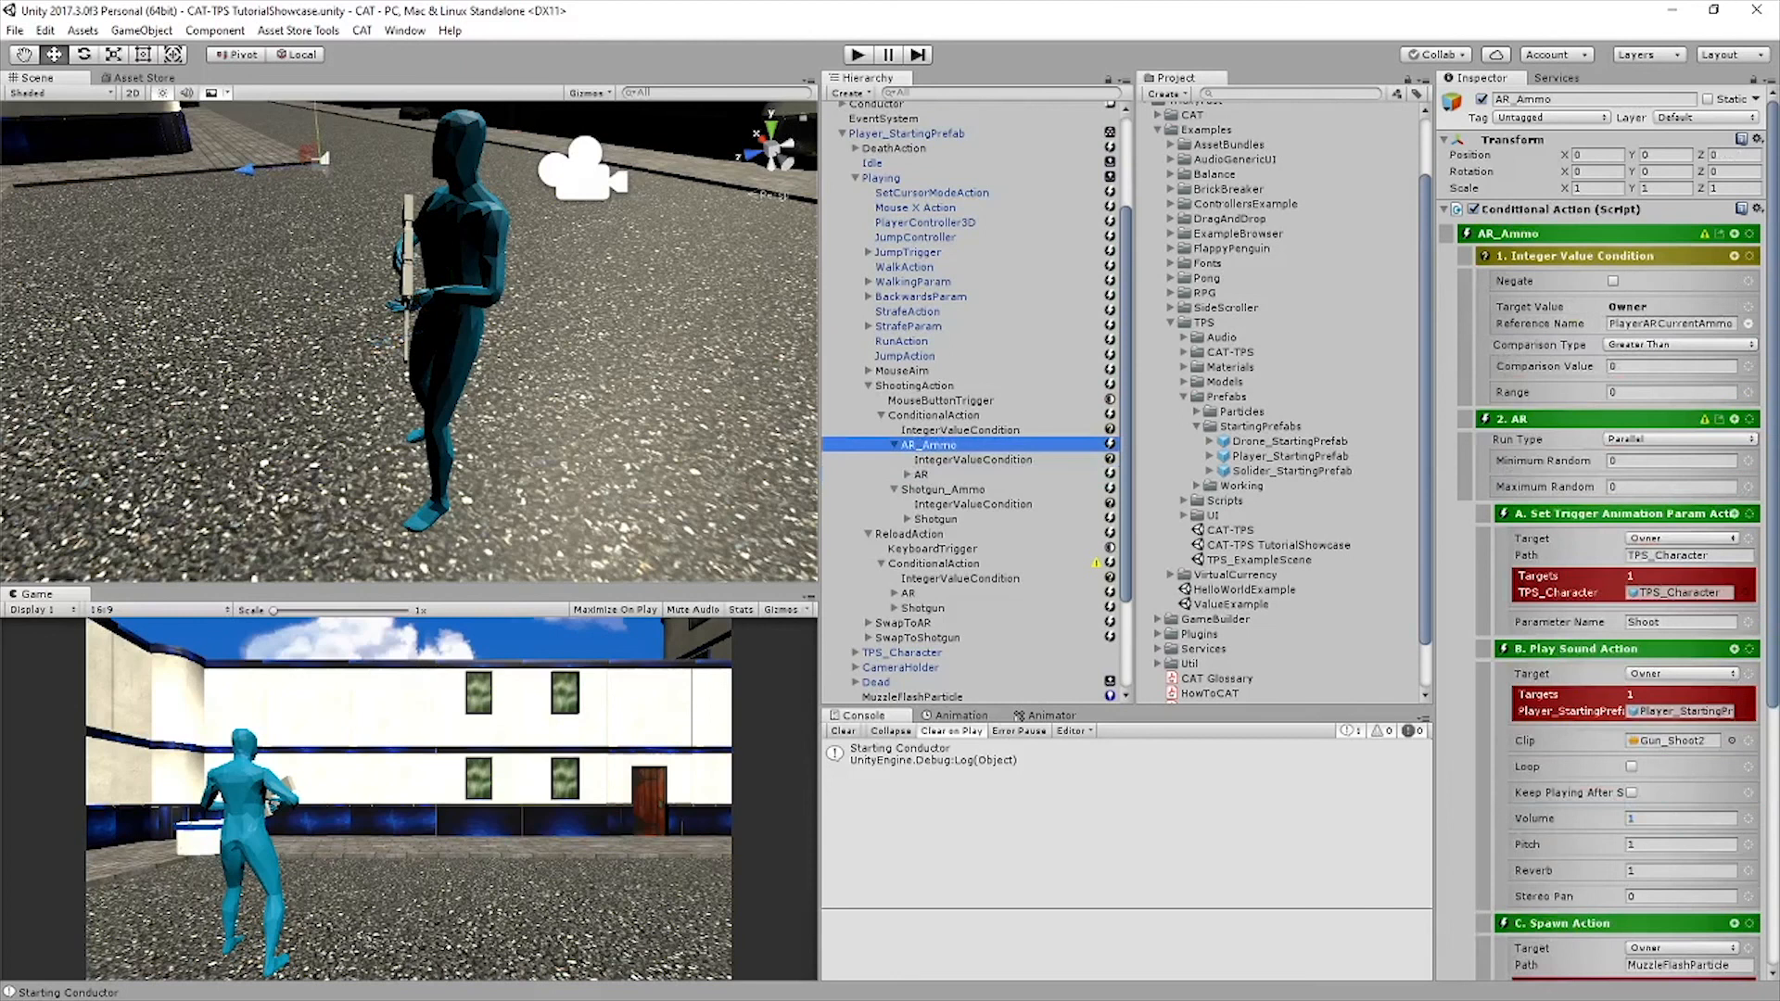
{"action": "left_click", "coordinate": [943, 489]}
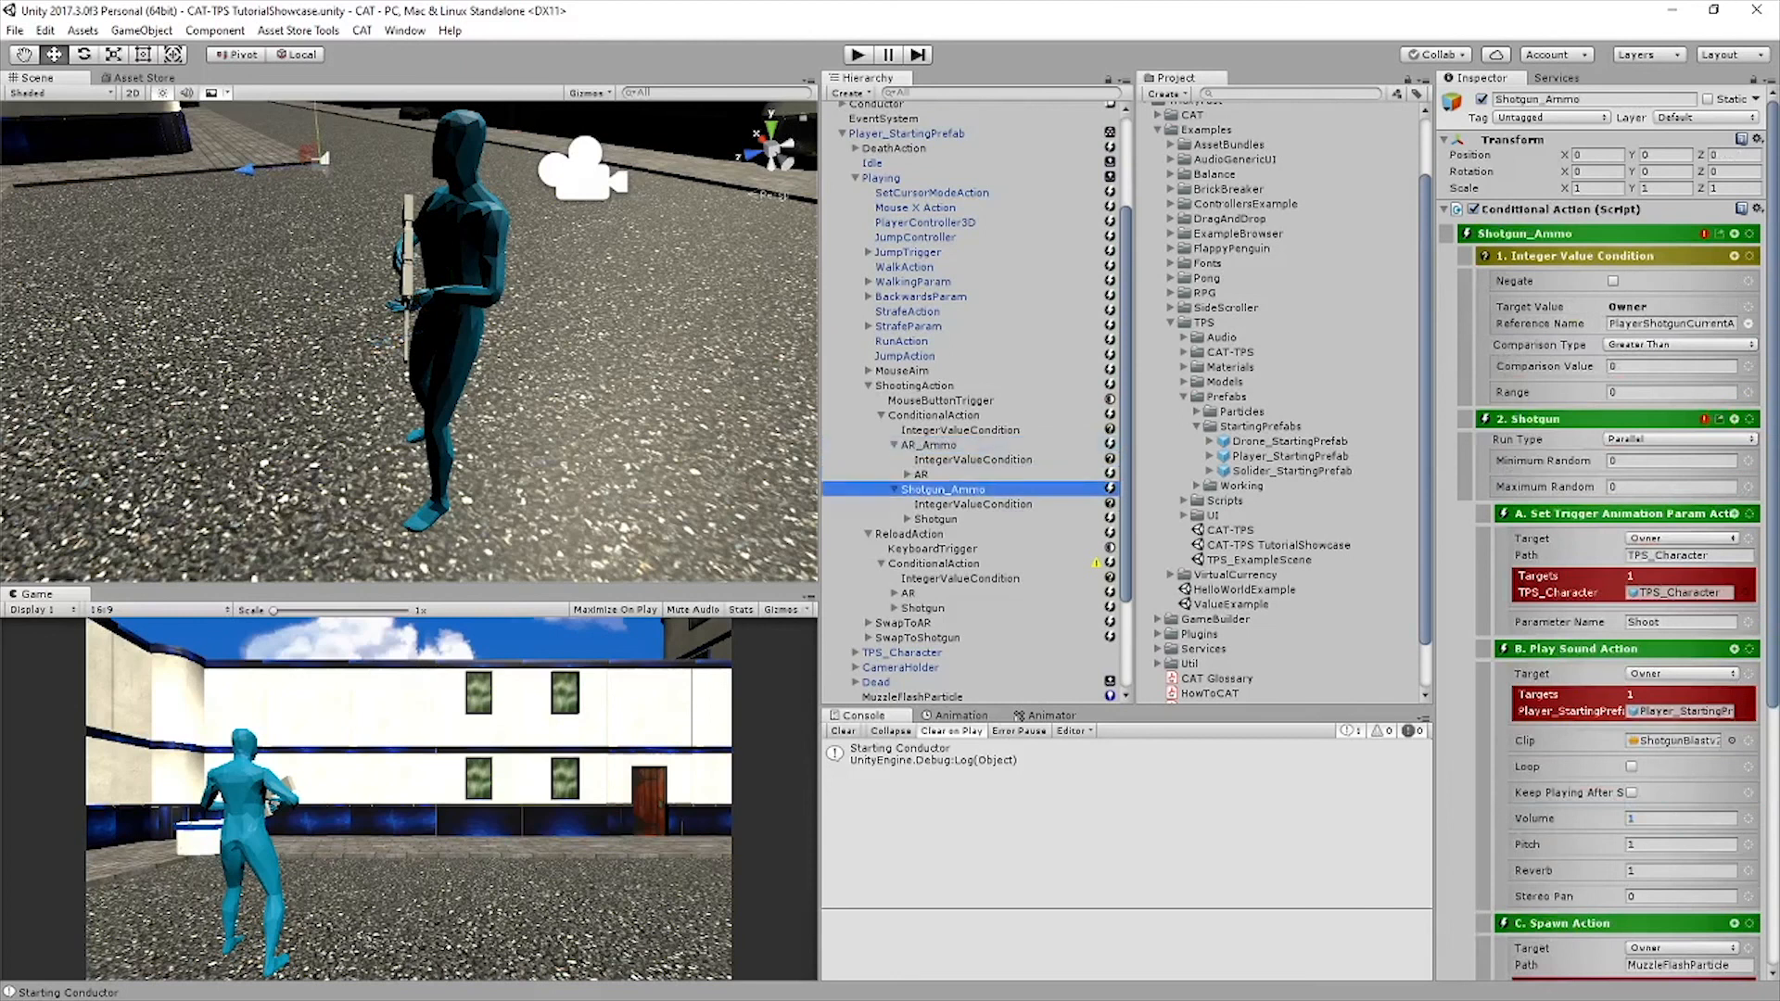
{"action": "left_click", "coordinate": [1719, 419]}
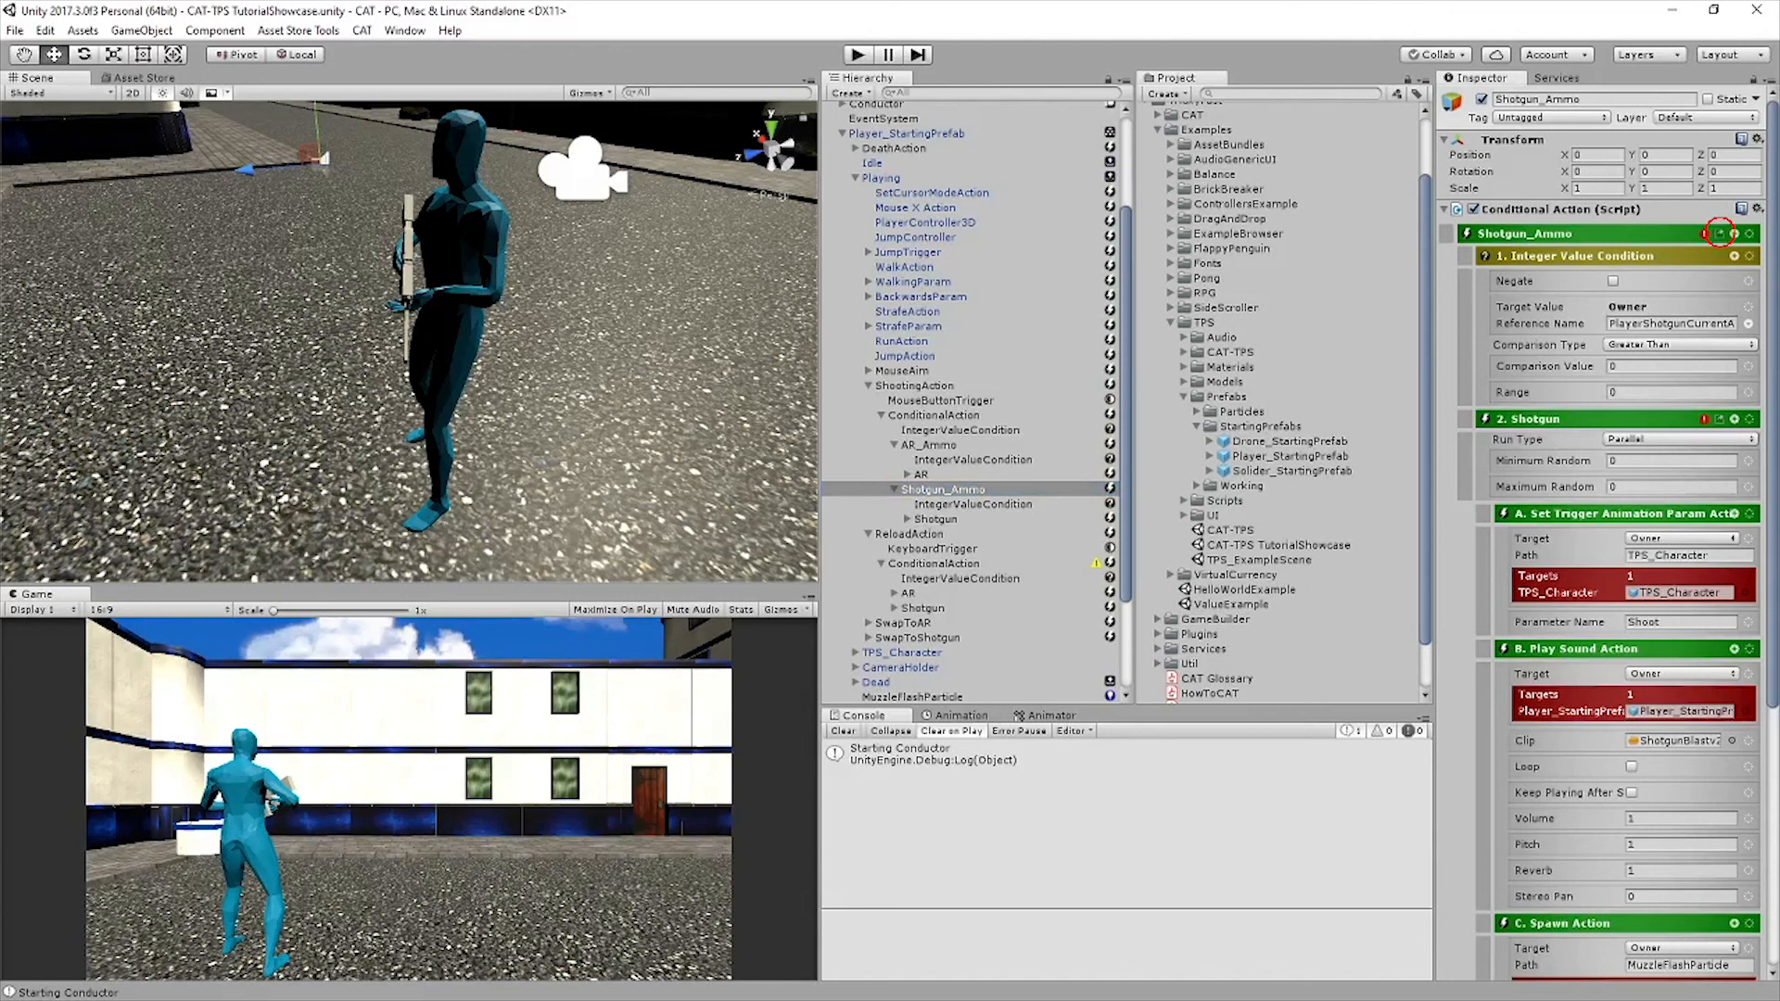
{"action": "left_click", "coordinate": [1719, 233]}
{"action": "left_click", "coordinate": [894, 489]}
{"action": "left_click", "coordinate": [894, 490]}
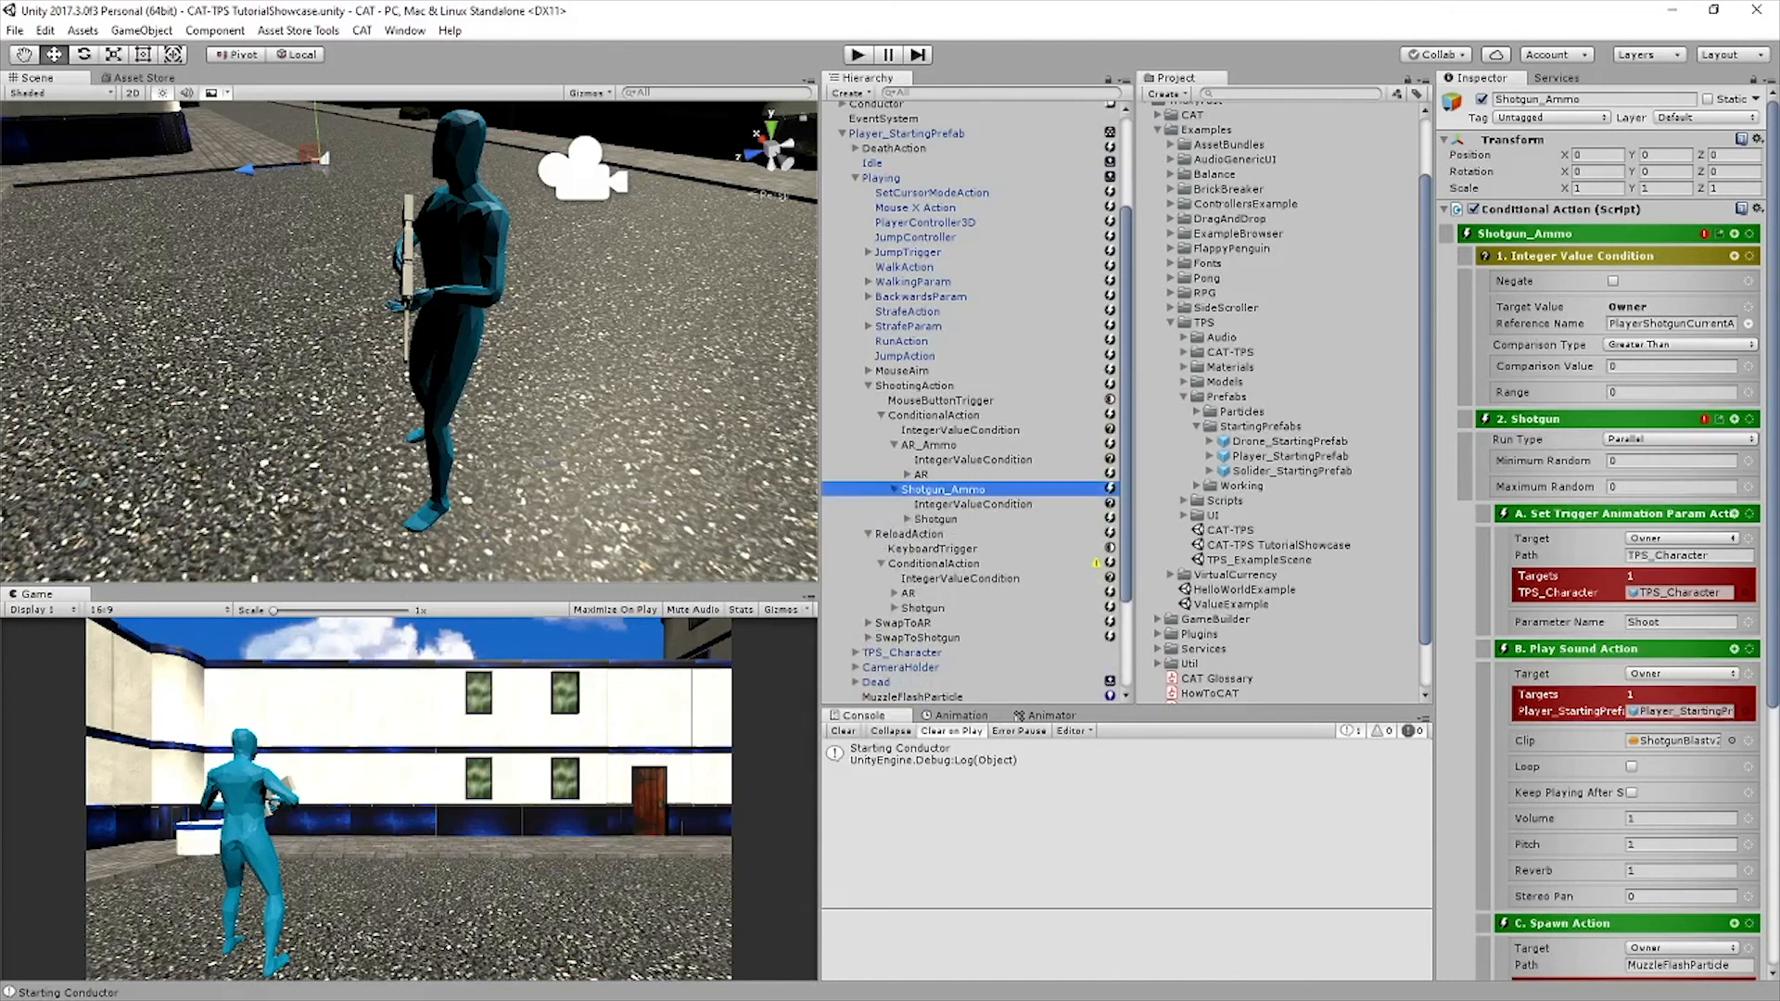
{"action": "left_click", "coordinate": [934, 415]}
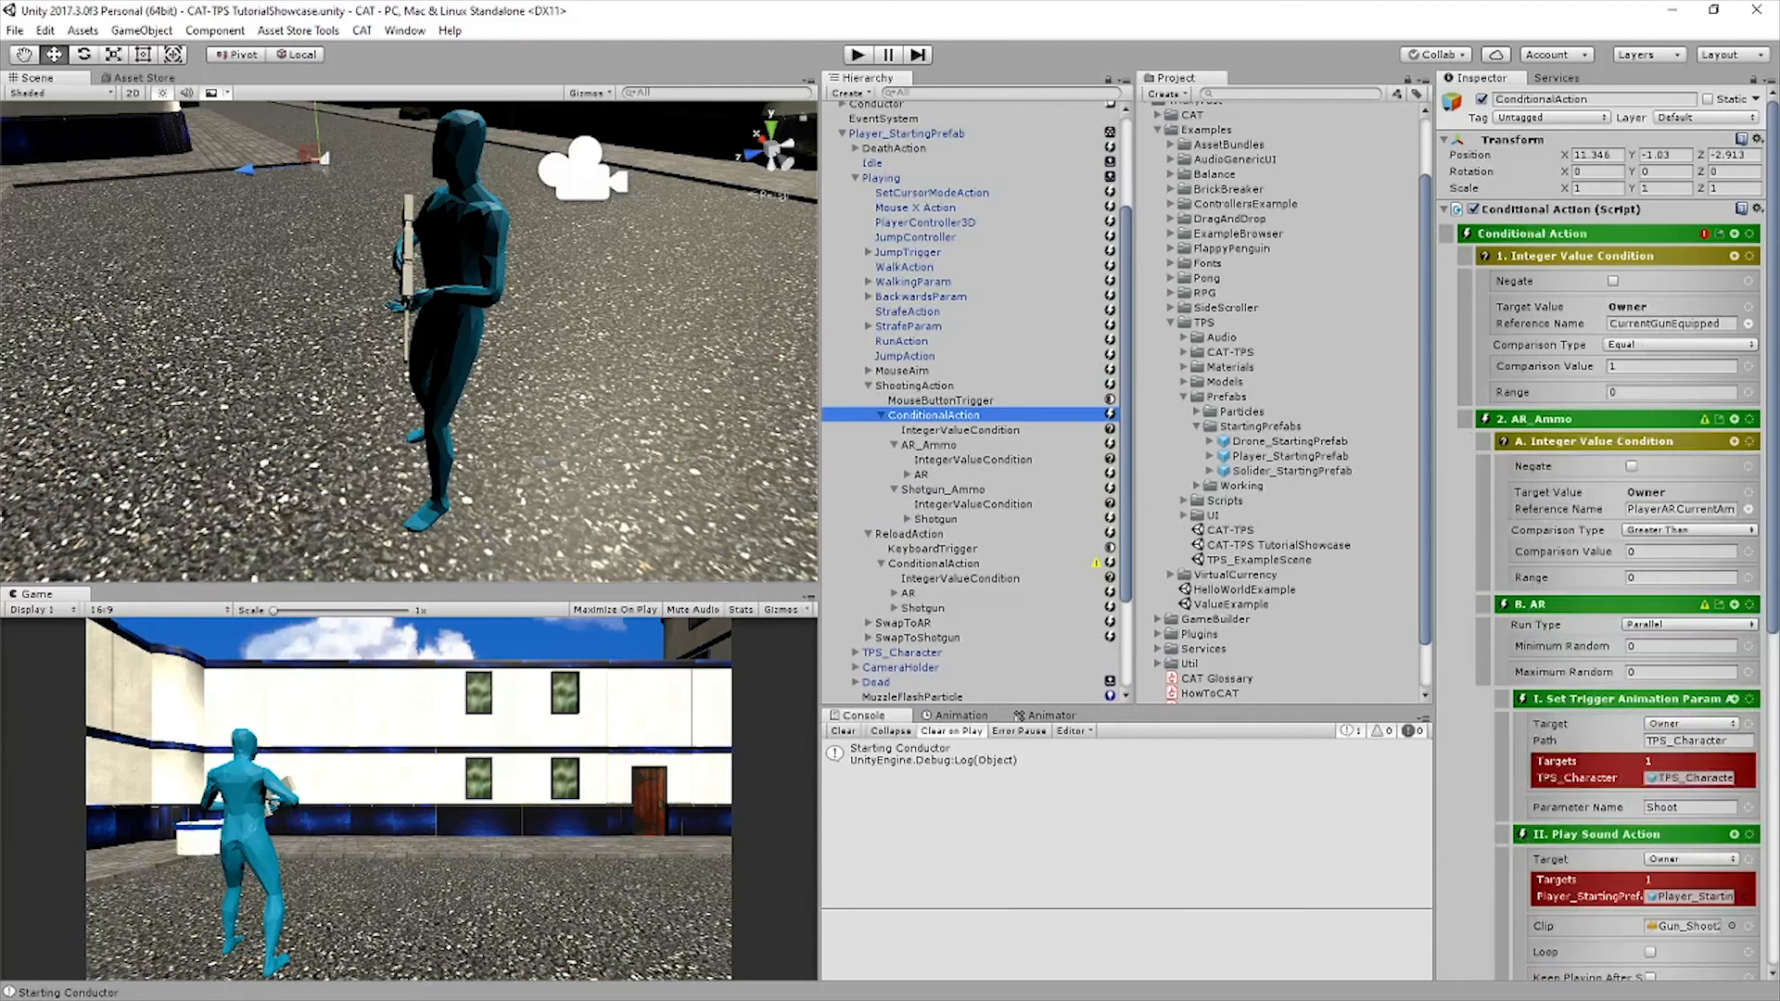
Add a Modify Integer Value action as a sibling after the Set Trigger Animation Param Action in AR_Ammo's AR list
{"action": "left_click", "coordinate": [929, 445]}
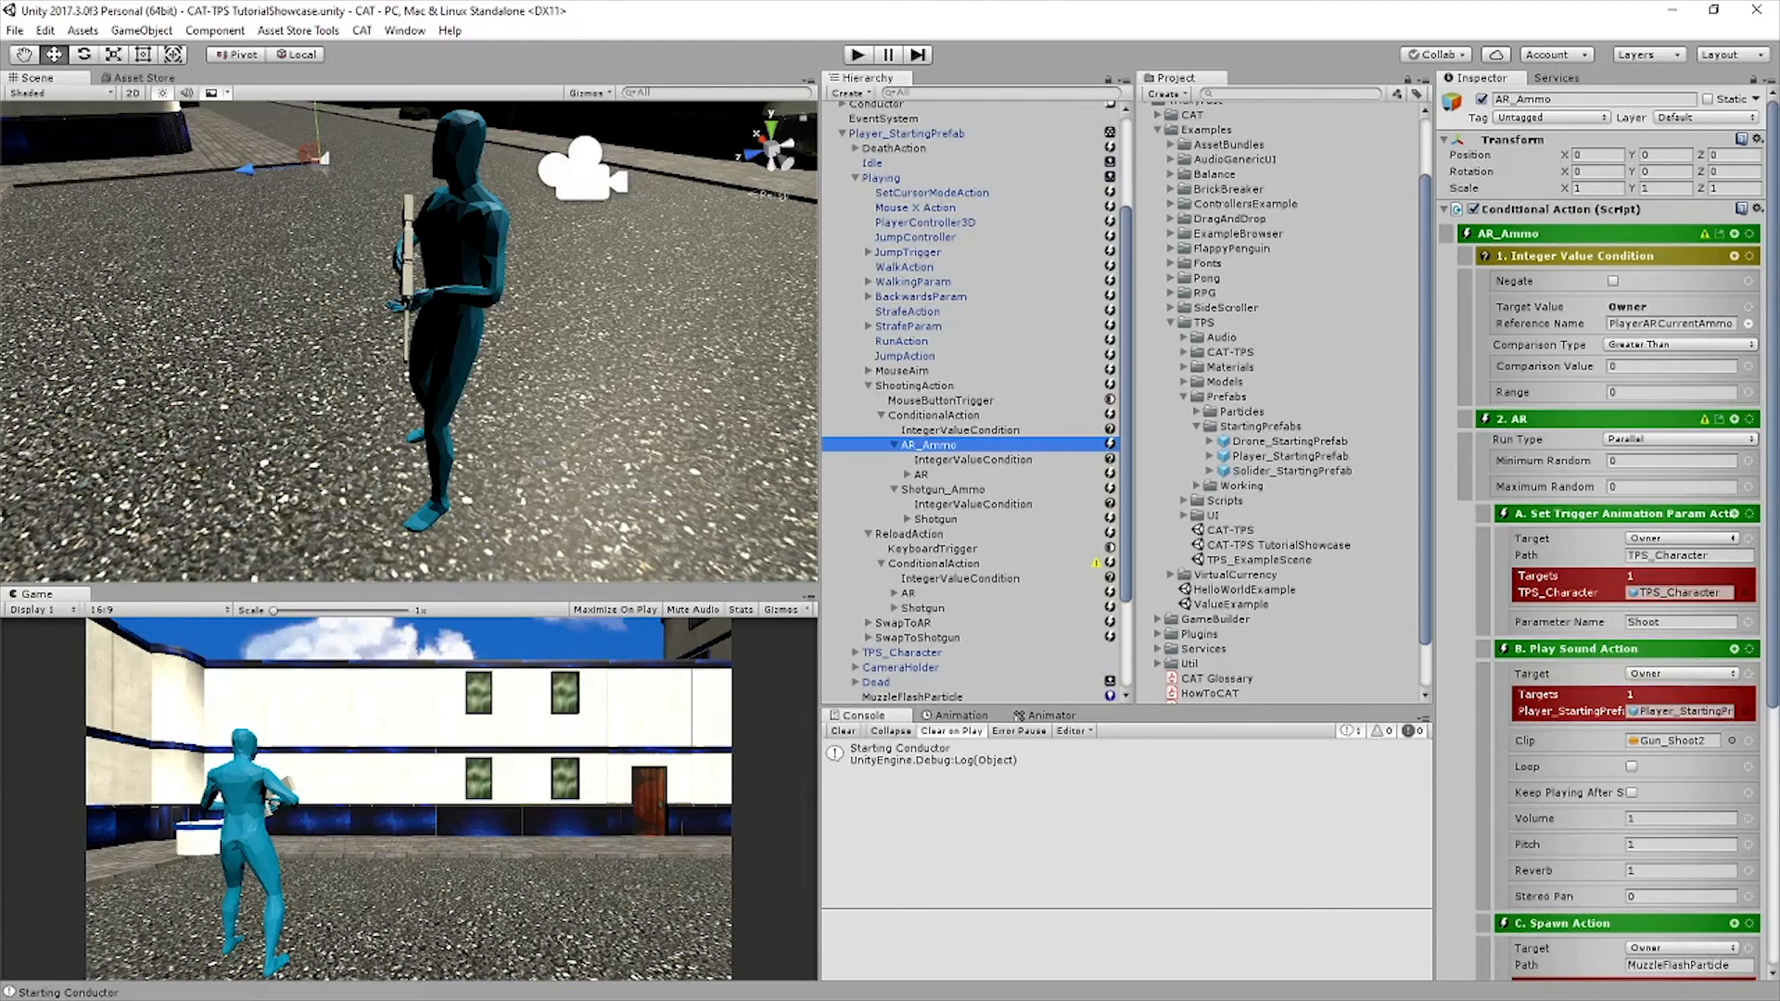
{"action": "left_click", "coordinate": [908, 474]}
{"action": "left_click", "coordinate": [919, 533]}
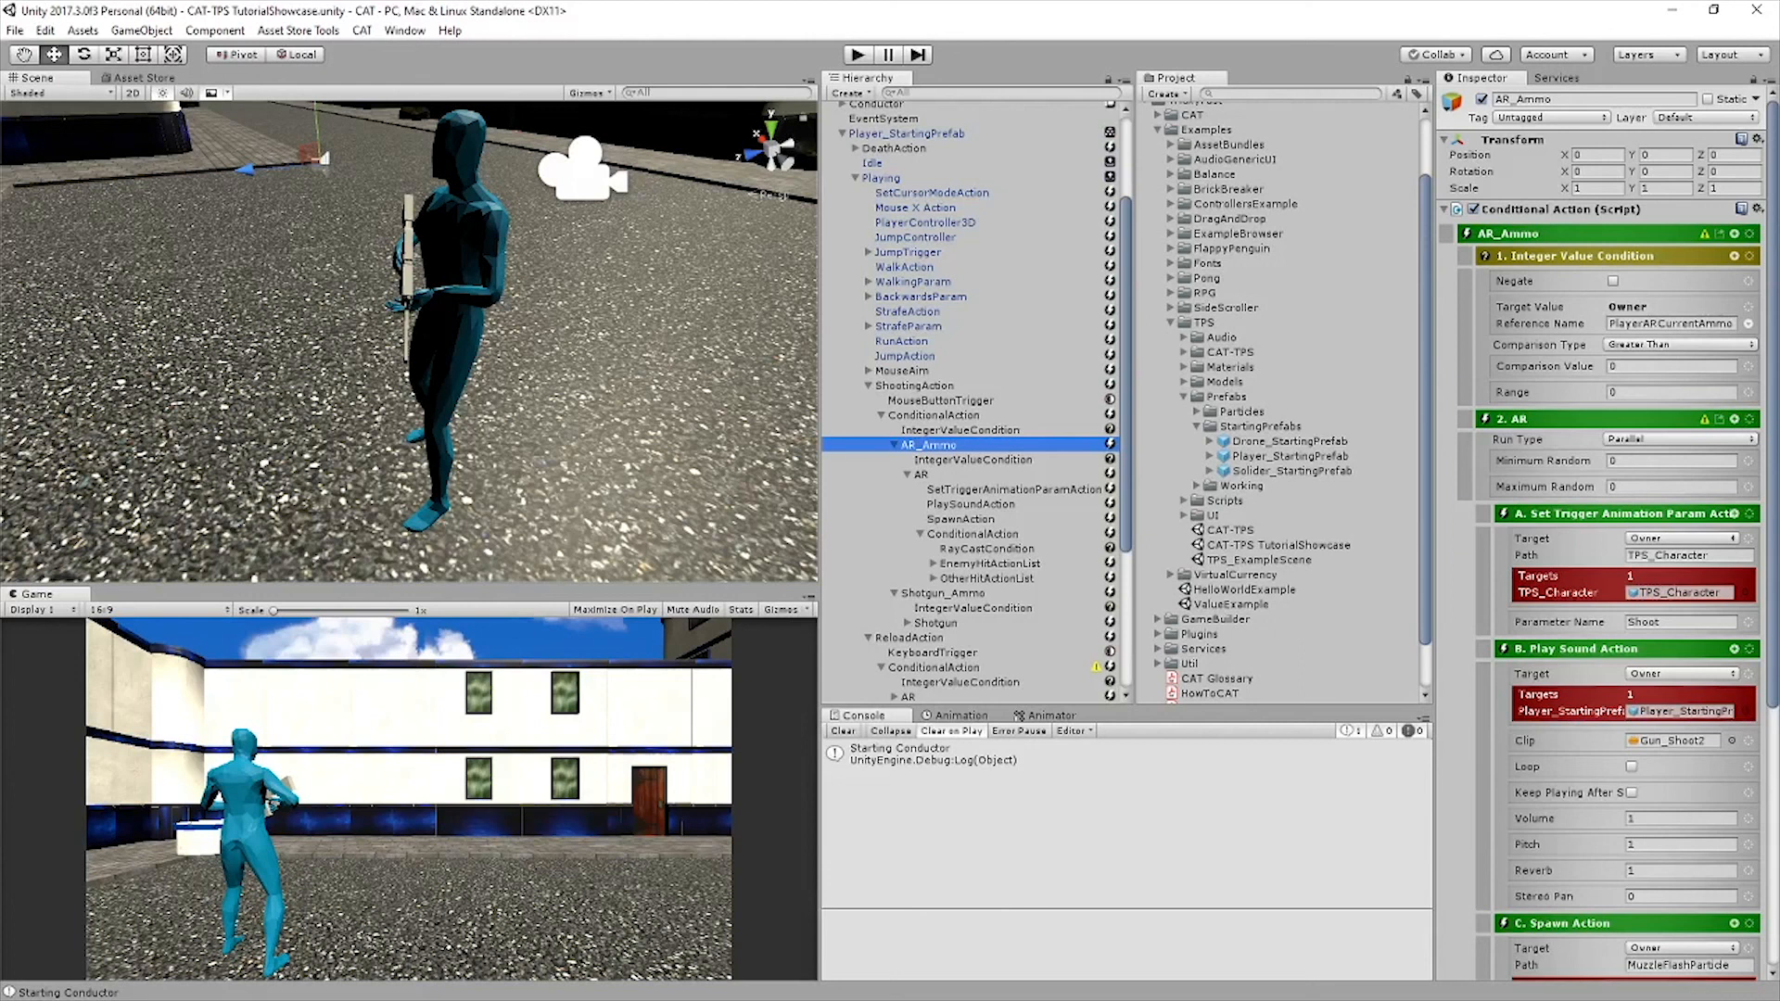
{"action": "left_click", "coordinate": [919, 534]}
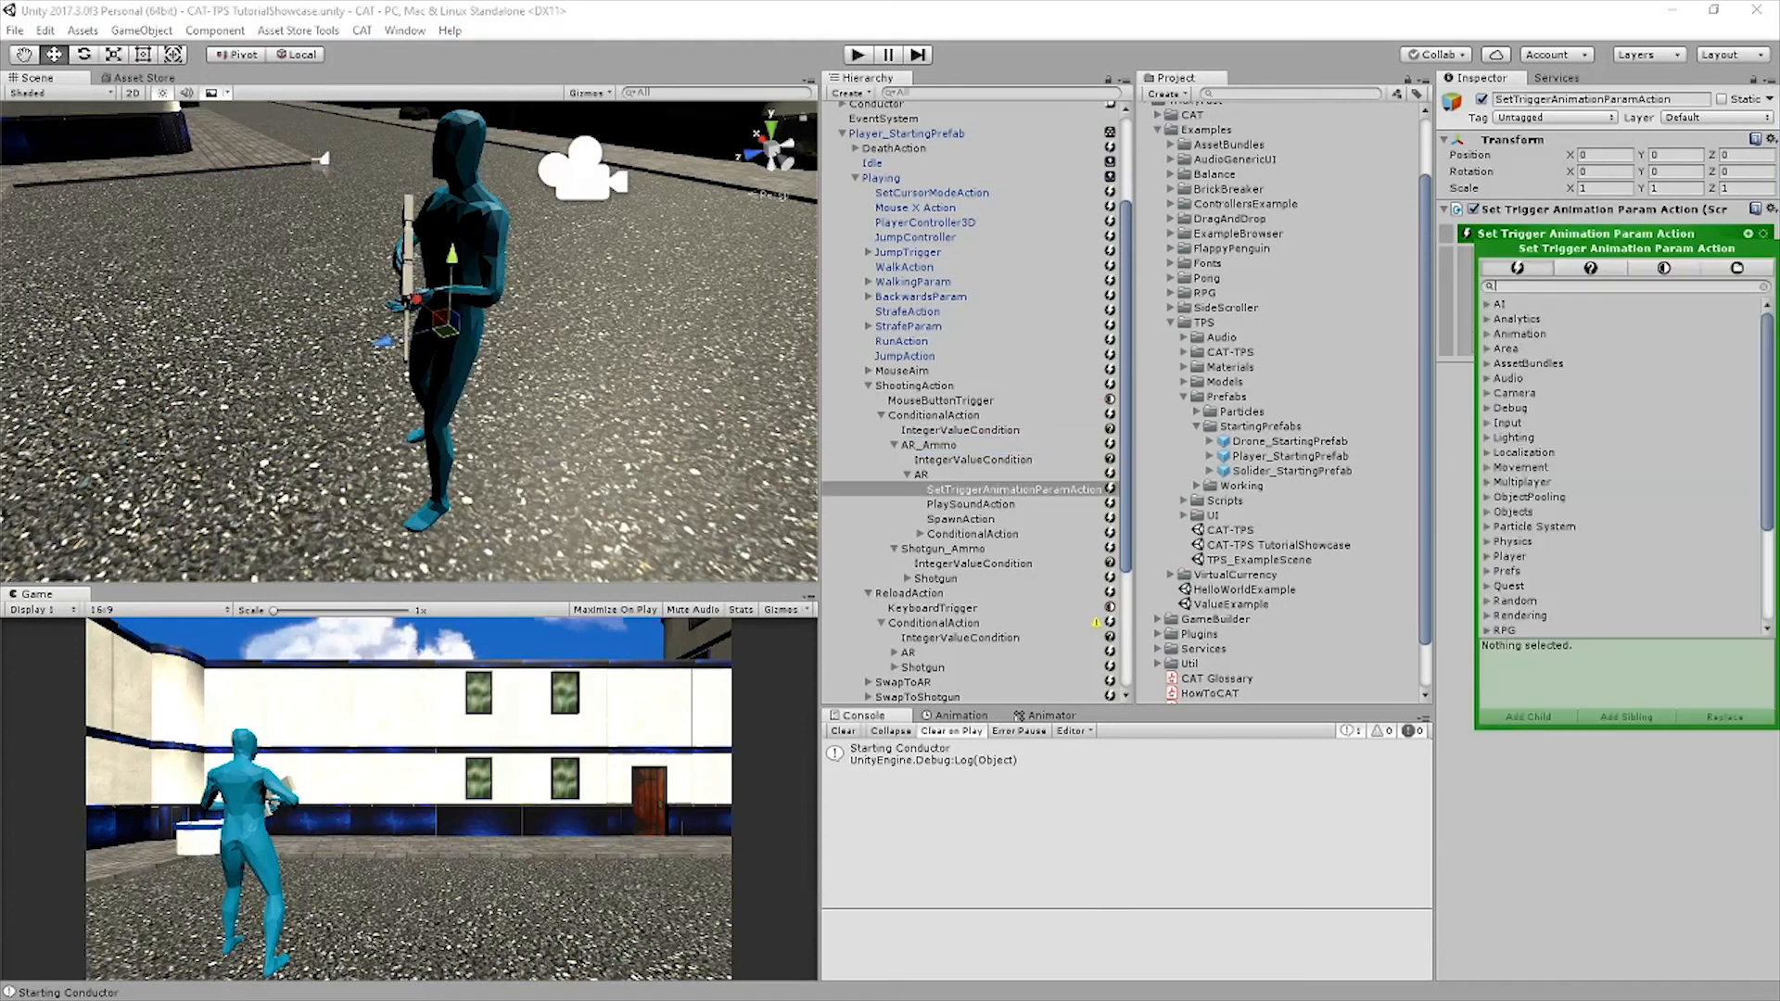
{"action": "type", "text": "no"}
{"action": "key", "text": "BackSpace"}
{"action": "key", "text": "BackSpace"}
{"action": "type", "text": "modify"}
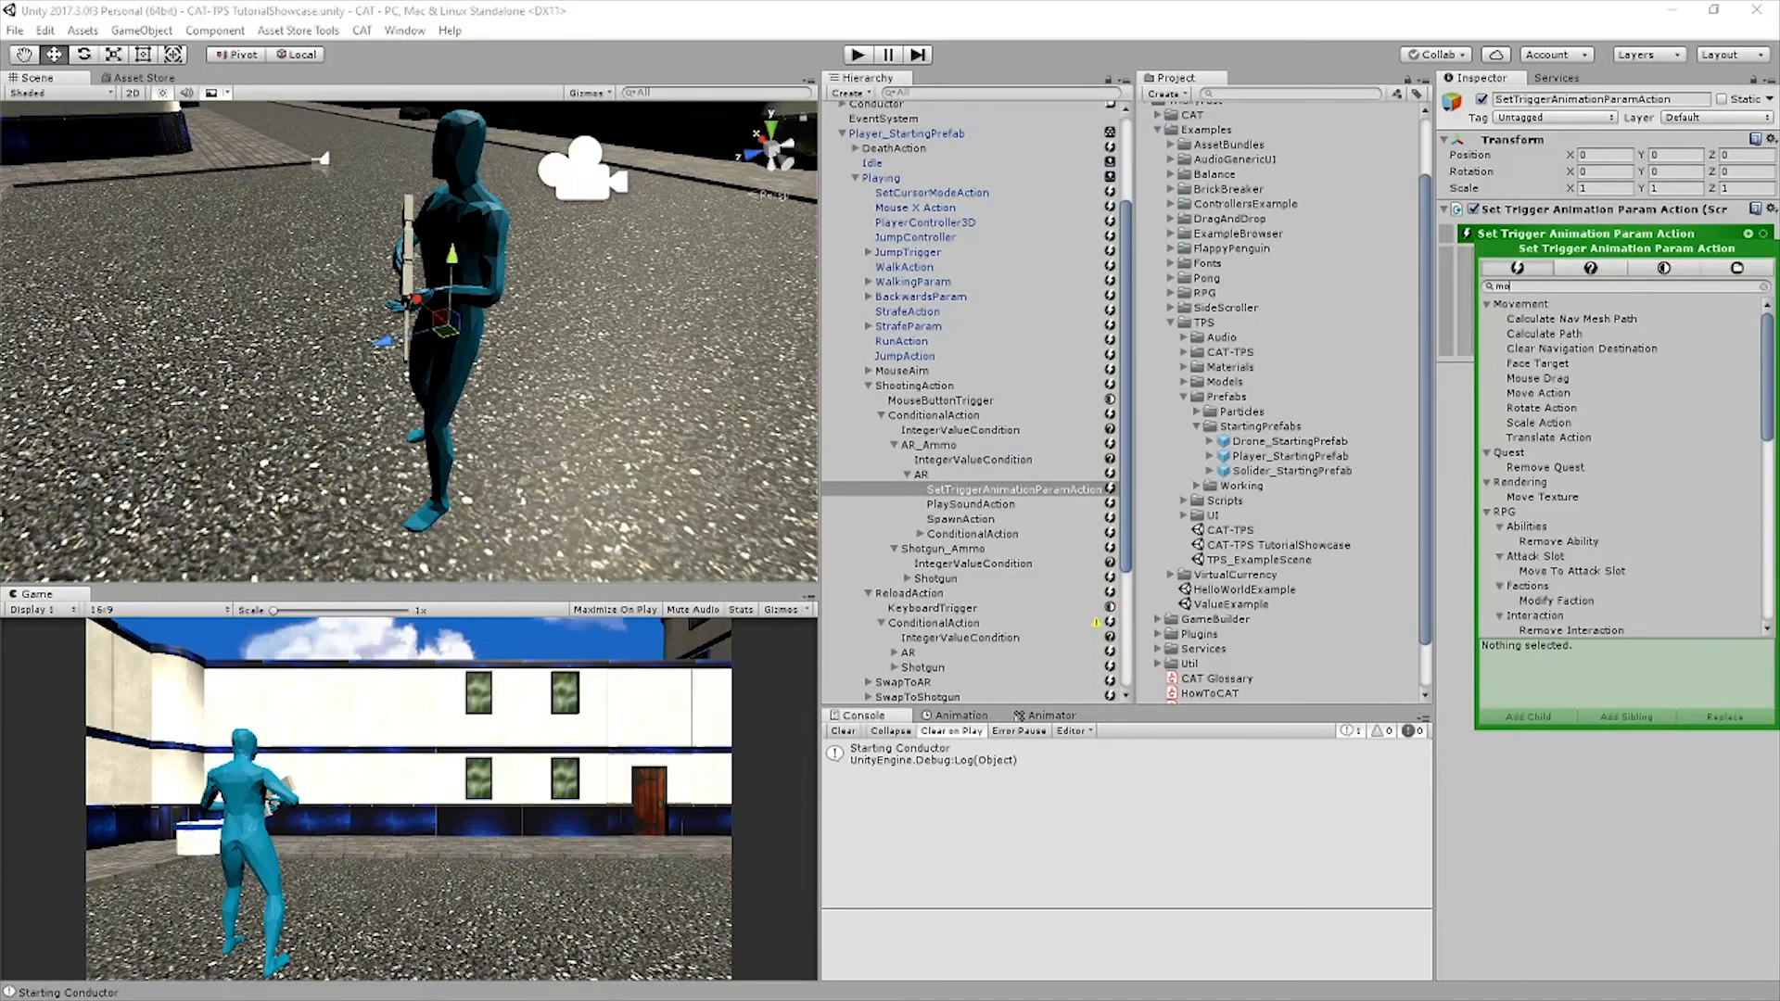
{"action": "left_click", "coordinate": [1568, 467]}
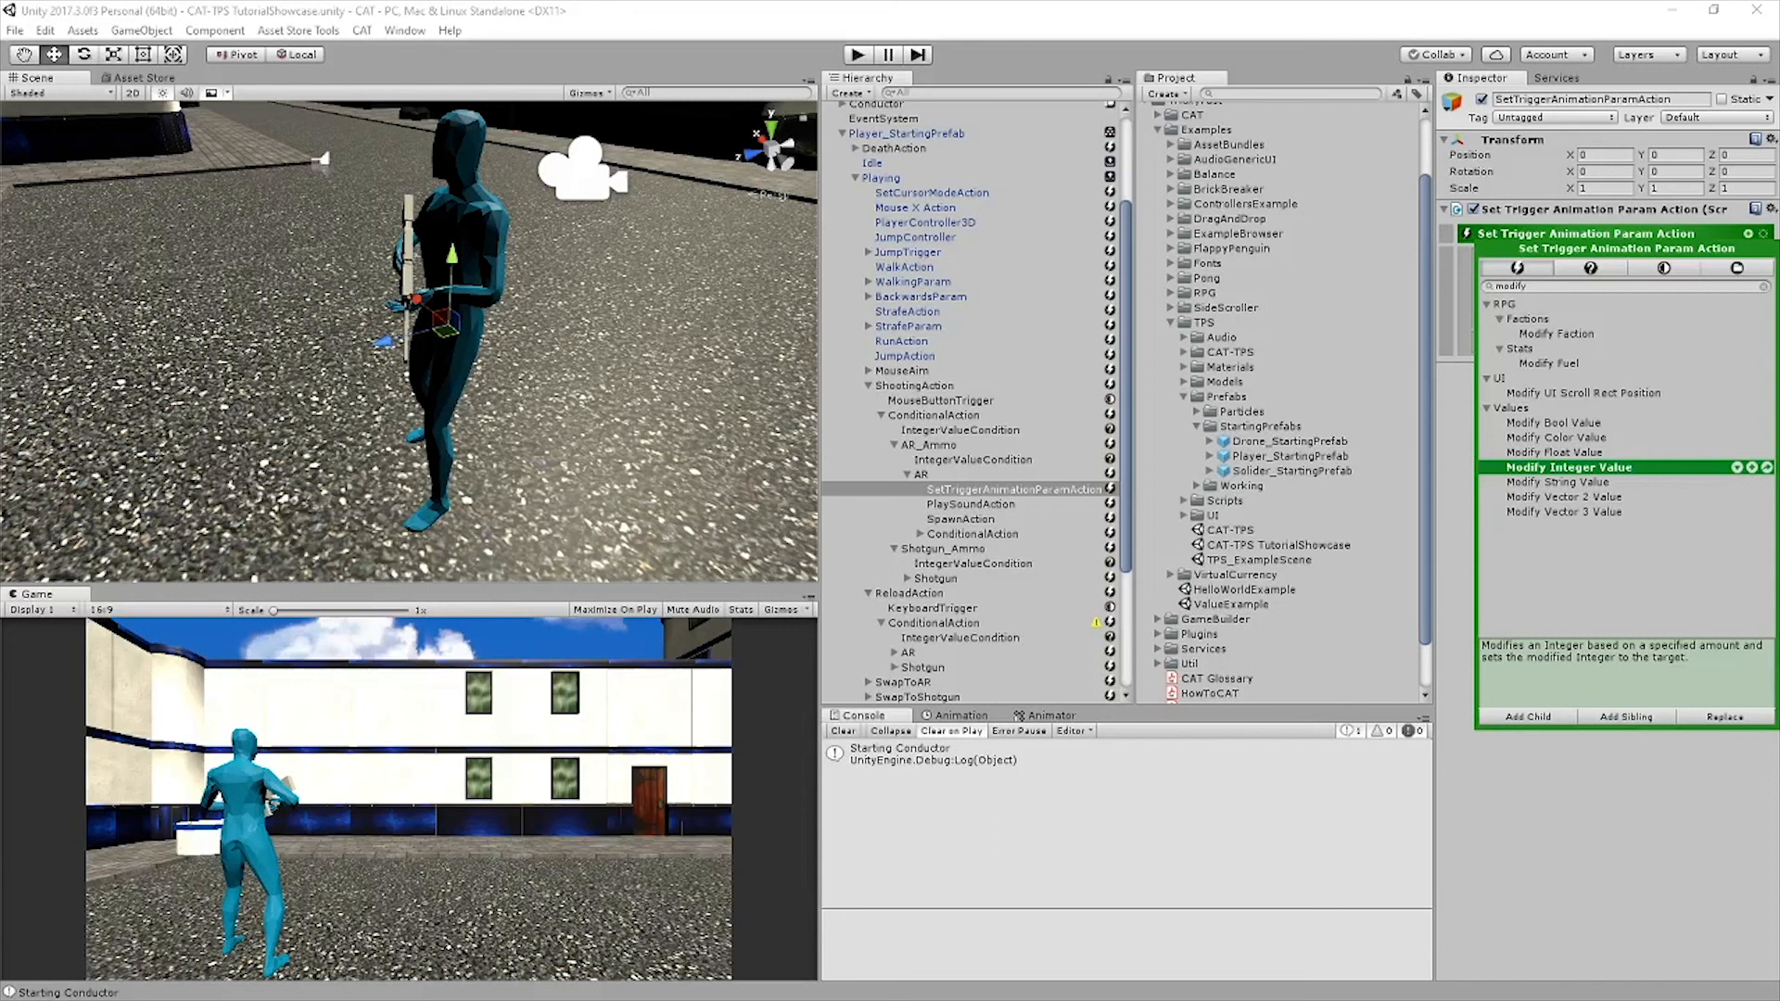
{"action": "left_click", "coordinate": [1751, 468]}
Set the new Modify Integer Value action's source value to the Owner's PlayerARCurrentAmmo
{"action": "left_click", "coordinate": [1762, 259]}
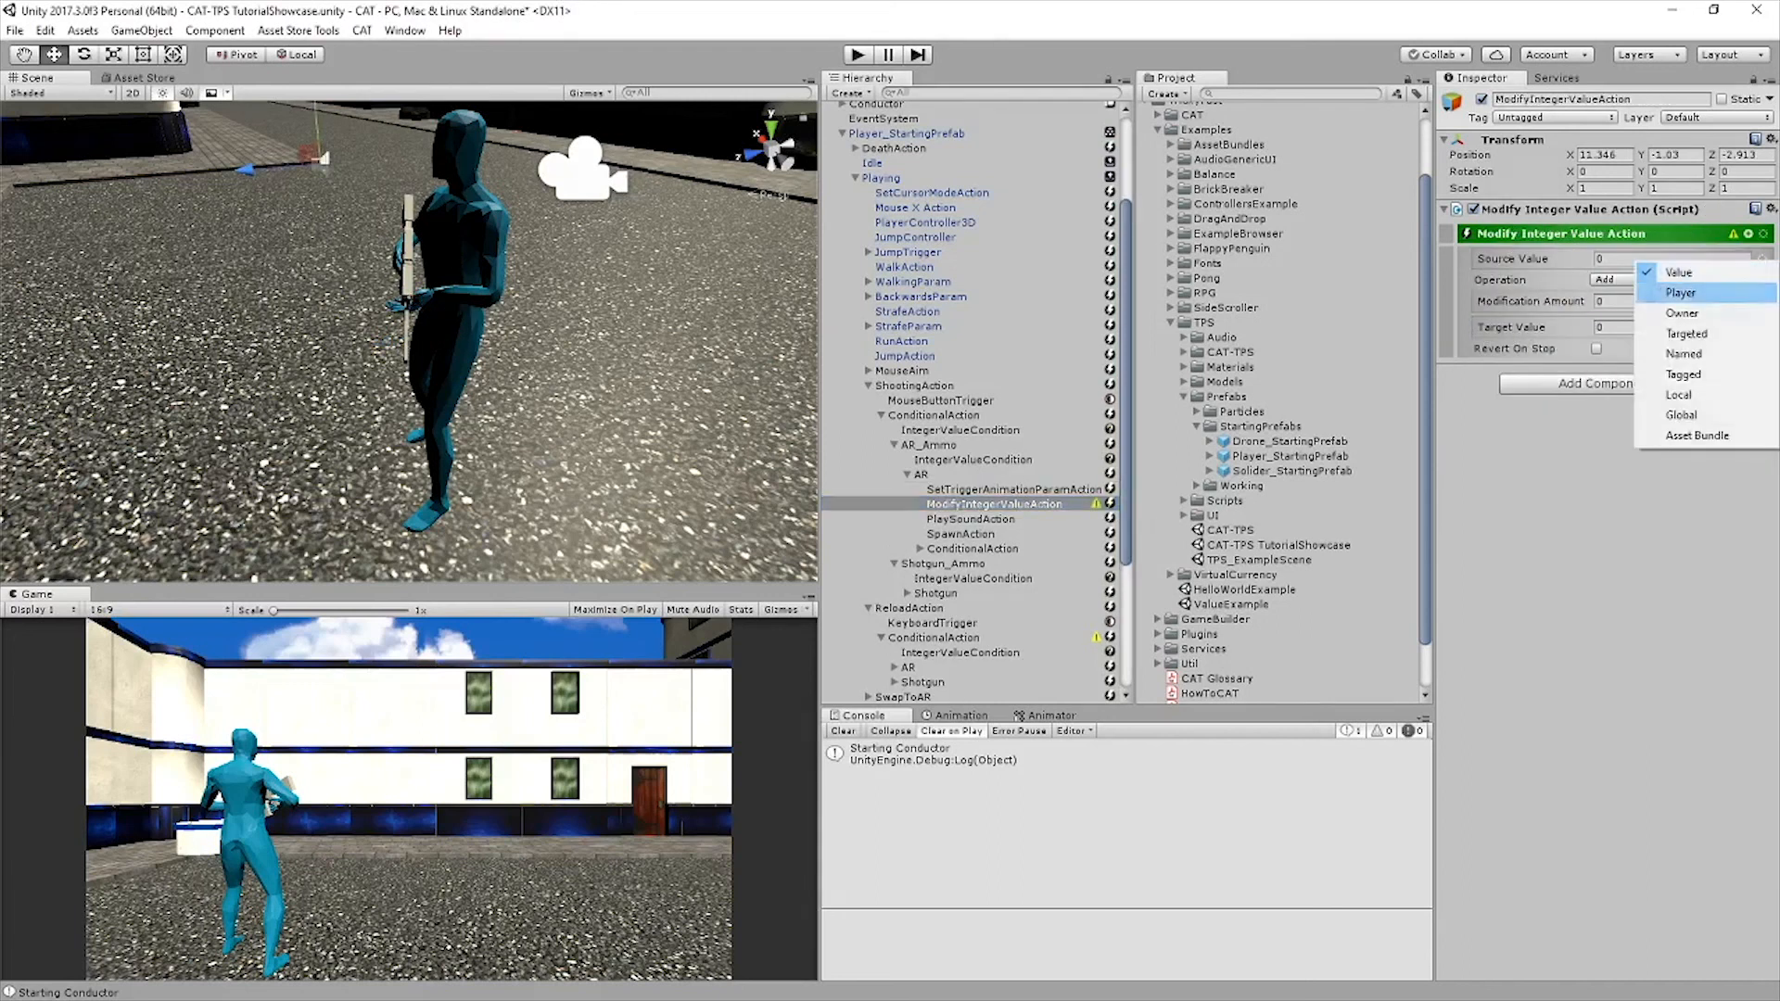
{"action": "left_click", "coordinate": [1683, 353]}
{"action": "left_click", "coordinate": [1763, 260]}
{"action": "left_click", "coordinate": [1687, 309]}
{"action": "left_click", "coordinate": [1665, 275]}
{"action": "type", "text": "PlayerARCurrentAmmo"}
Make AR's Modify Integer Value action subtract a modification amount of 1, and save the scene
{"action": "left_click", "coordinate": [1679, 297]}
{"action": "left_click", "coordinate": [1659, 334]}
{"action": "left_click", "coordinate": [1668, 318]}
{"action": "type", "text": "1"}
{"action": "key", "text": "Return"}
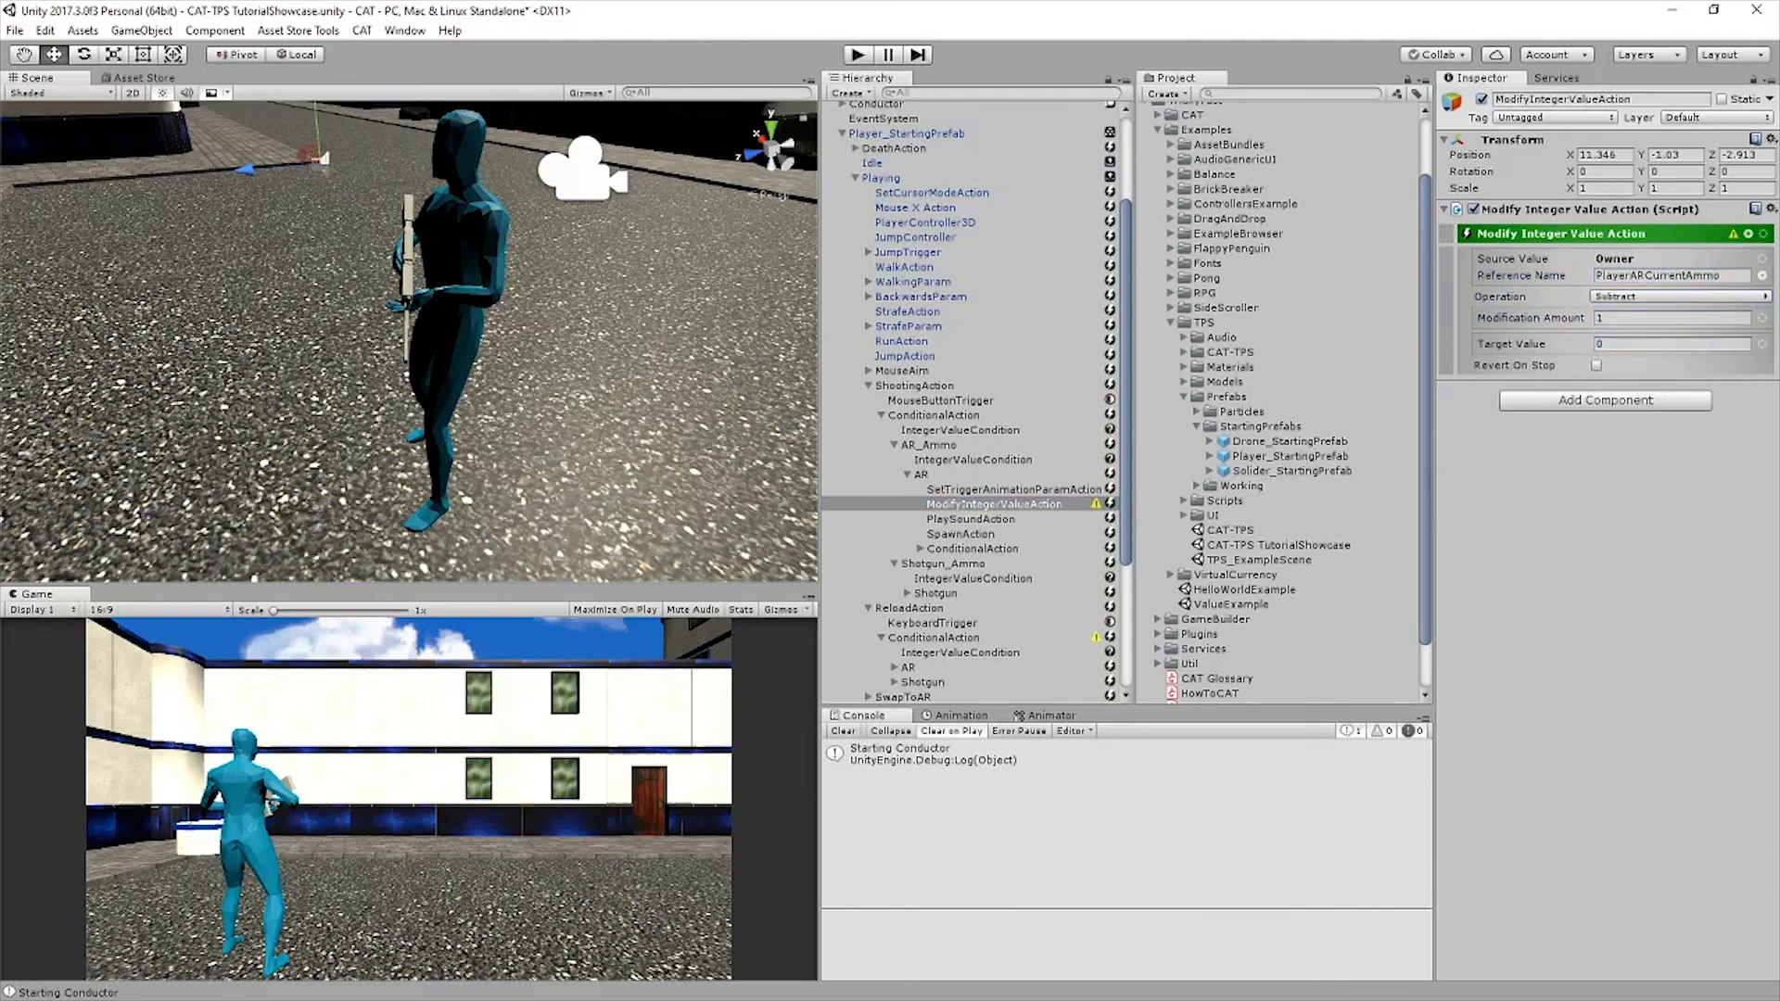
{"action": "key", "text": "ctrl+s"}
Duplicate AR's Modify Integer Value action and place the copy after Play Sound Action in Shotgun_Ammo's Shotgun list
{"action": "key", "text": "ctrl+d"}
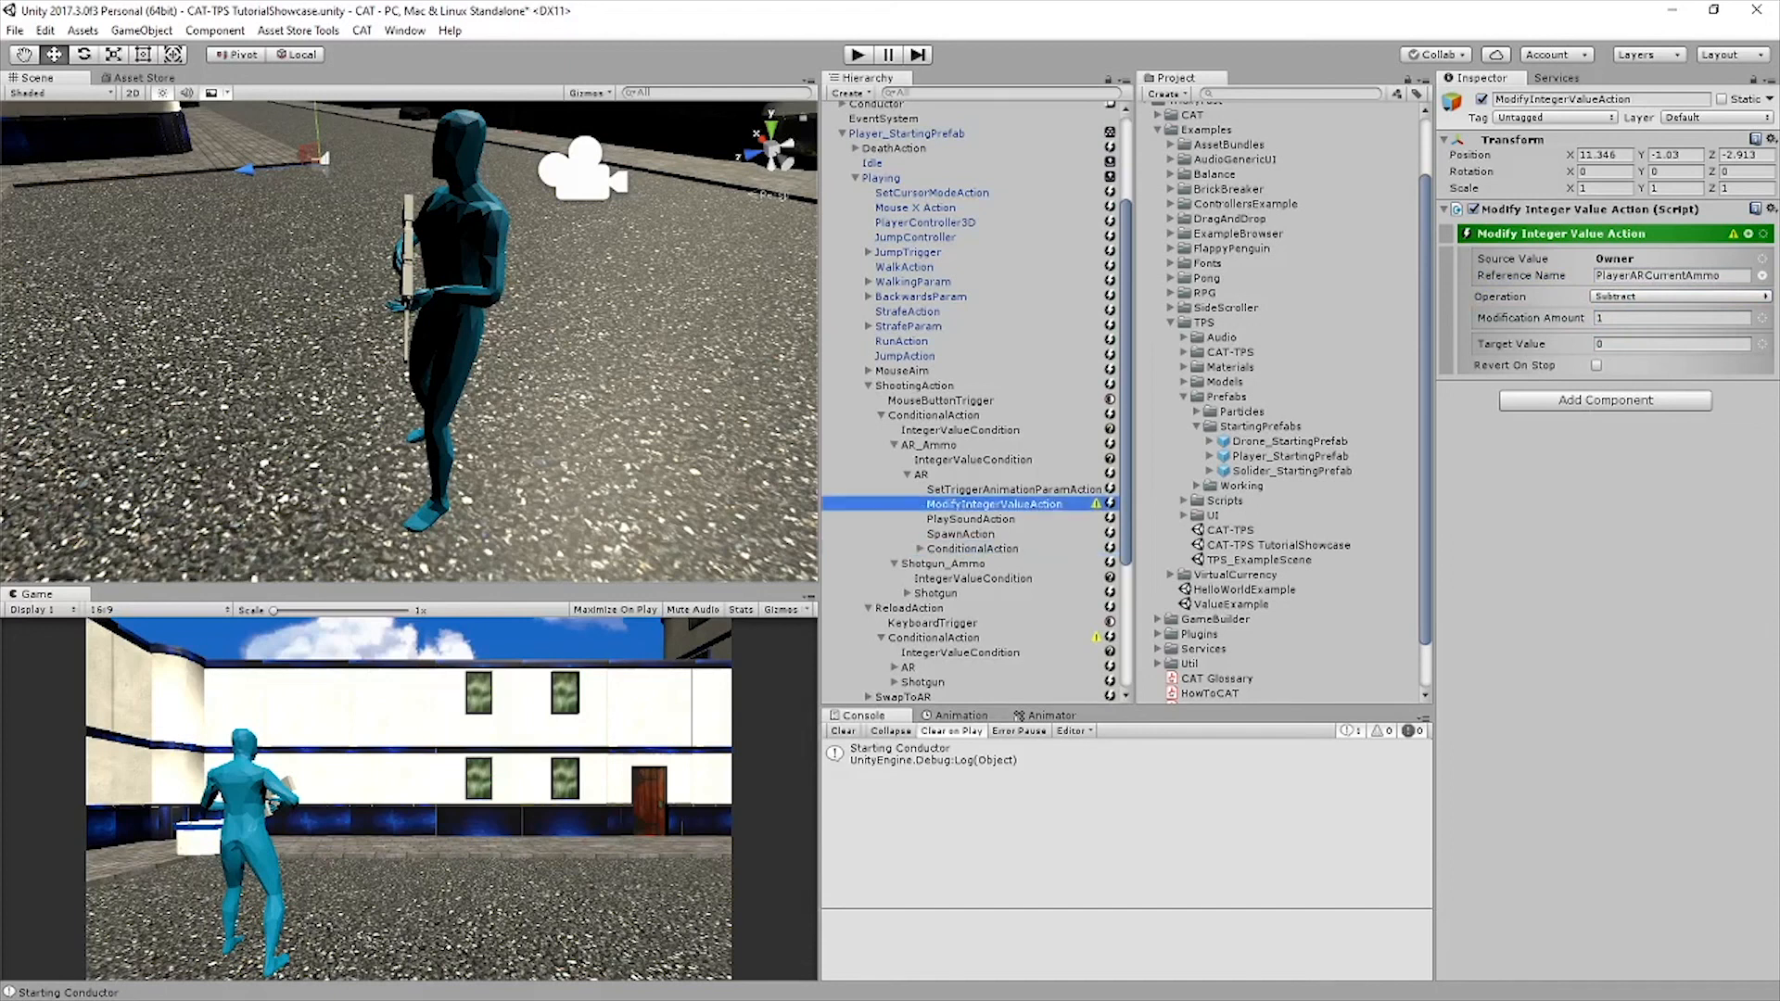
{"action": "left_click_drag", "start_coordinate": [992, 564], "coordinate": [966, 501]}
{"action": "scroll", "coordinate": [947, 609], "scroll_direction": "down", "scroll_amount": 1}
Change the source reference of Shotgun's Modify Integer Value action to PlayerShotgunCurrentAmmo, and save the scene
{"action": "left_click", "coordinate": [1647, 275]}
{"action": "left_click_drag", "start_coordinate": [1646, 276], "coordinate": [1630, 275]}
{"action": "type", "text": "ShotgunC"}
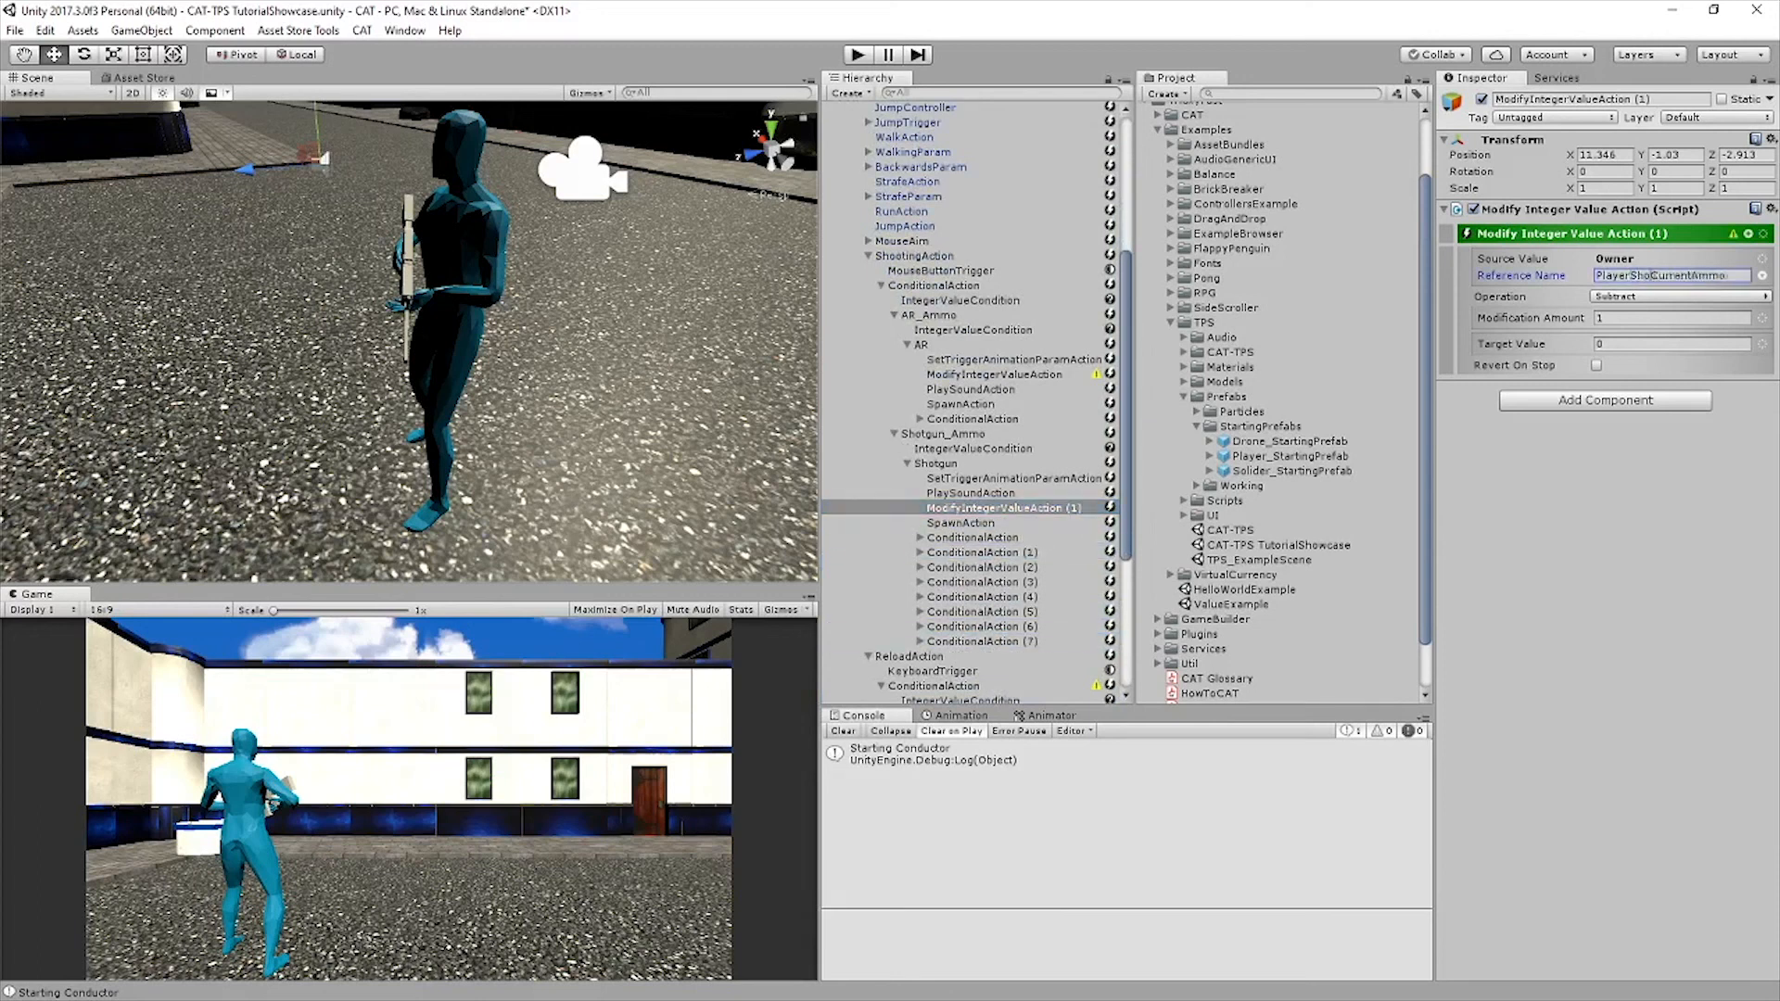
{"action": "type", "text": "u"}
{"action": "key", "text": "ctrl+s"}
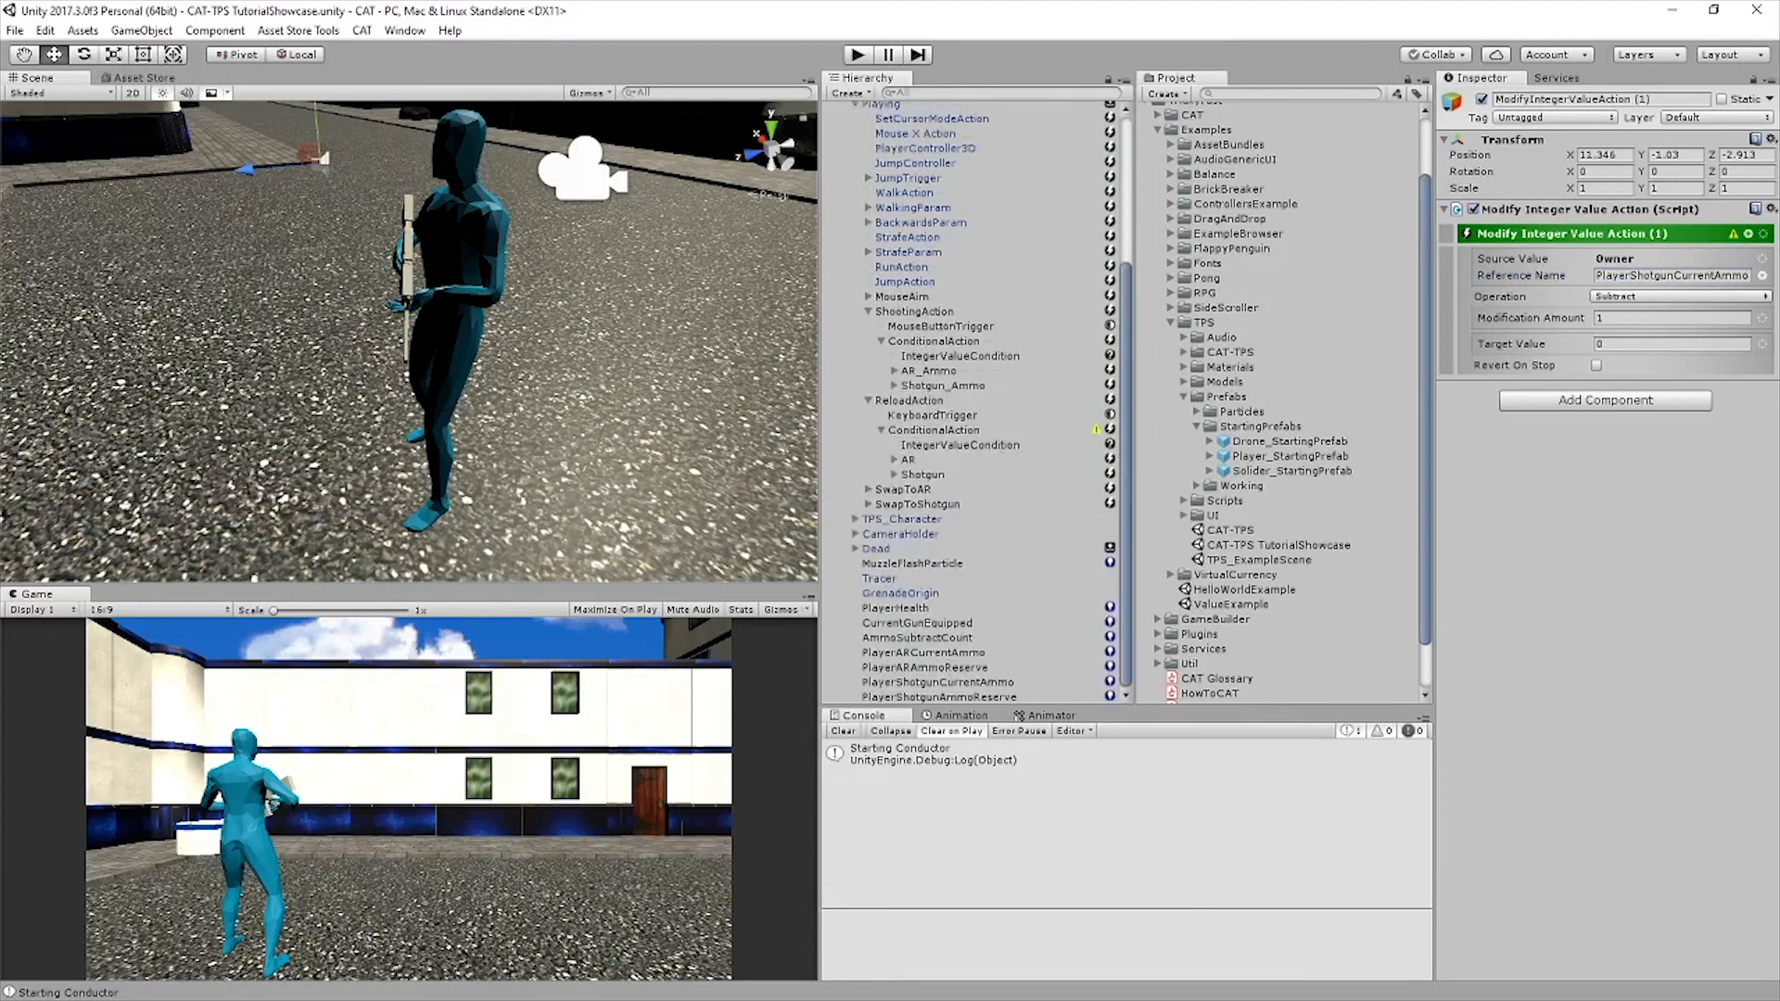
{"action": "scroll", "coordinate": [409, 341], "scroll_direction": "down", "scroll_amount": 8}
{"action": "mouse_move", "coordinate": [409, 342]}
{"action": "left_mouse_down", "text": "alt"}
{"action": "mouse_move", "coordinate": [519, 297]}
{"action": "mouse_move", "coordinate": [408, 352]}
{"action": "left_mouse_up", "text": "alt"}
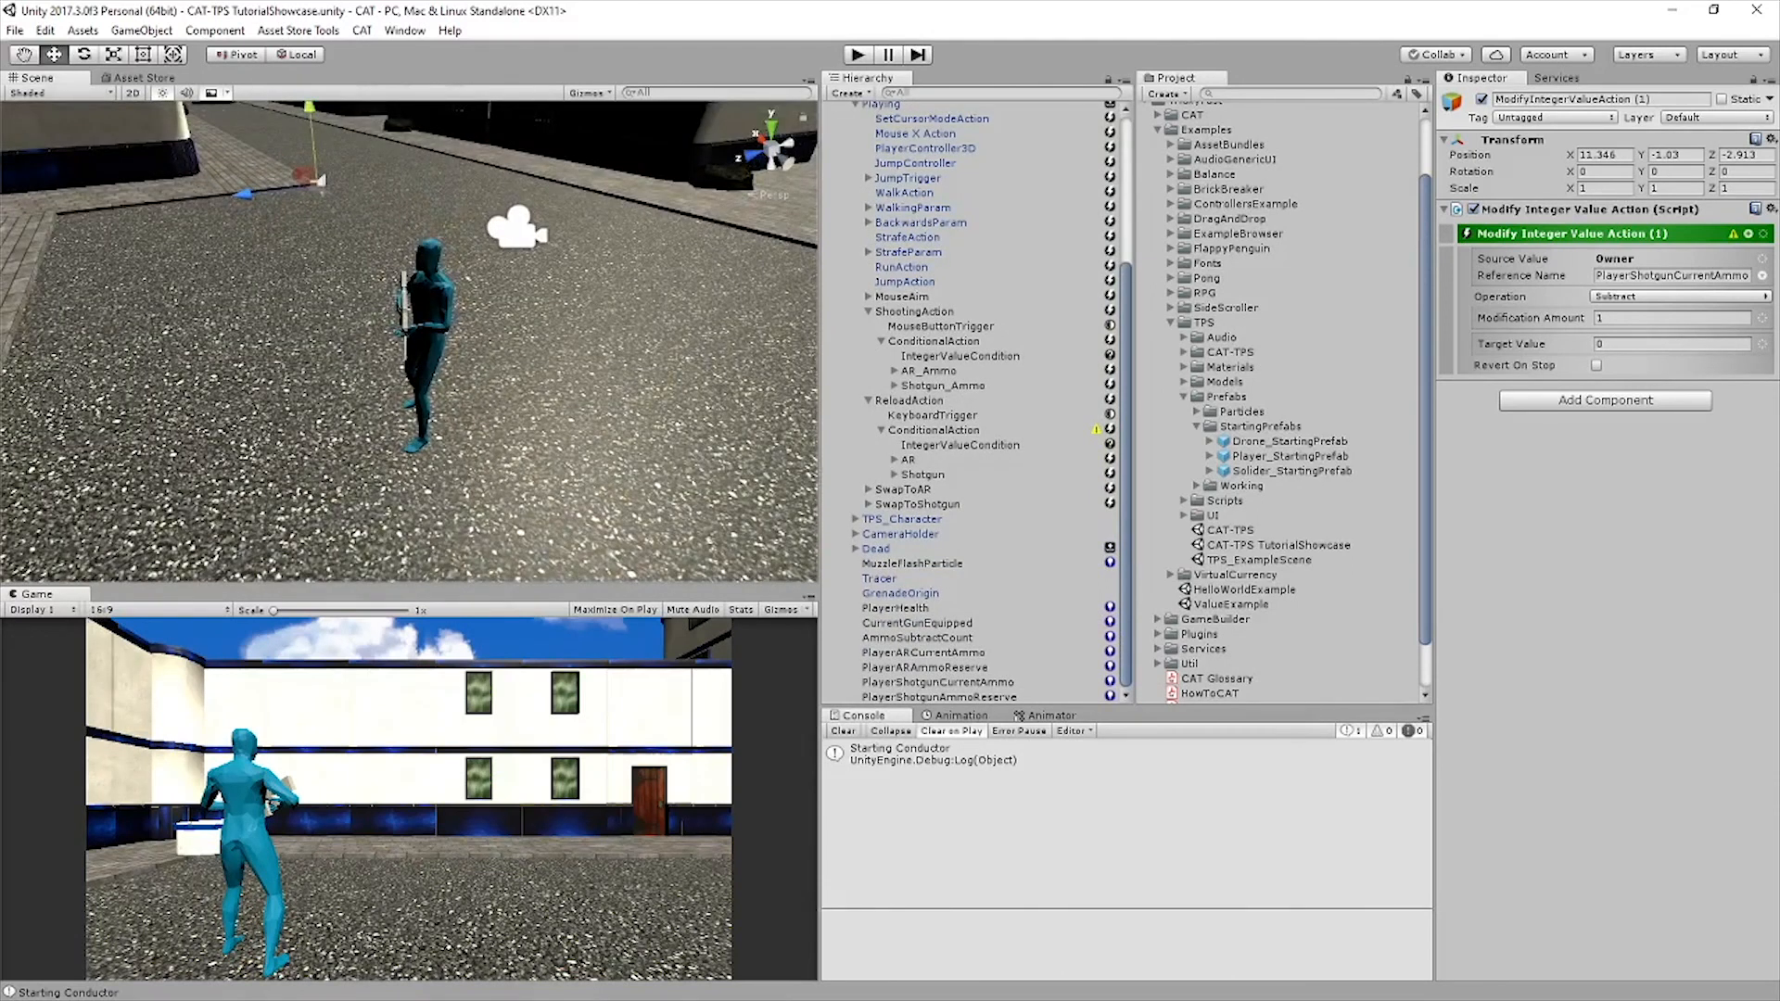